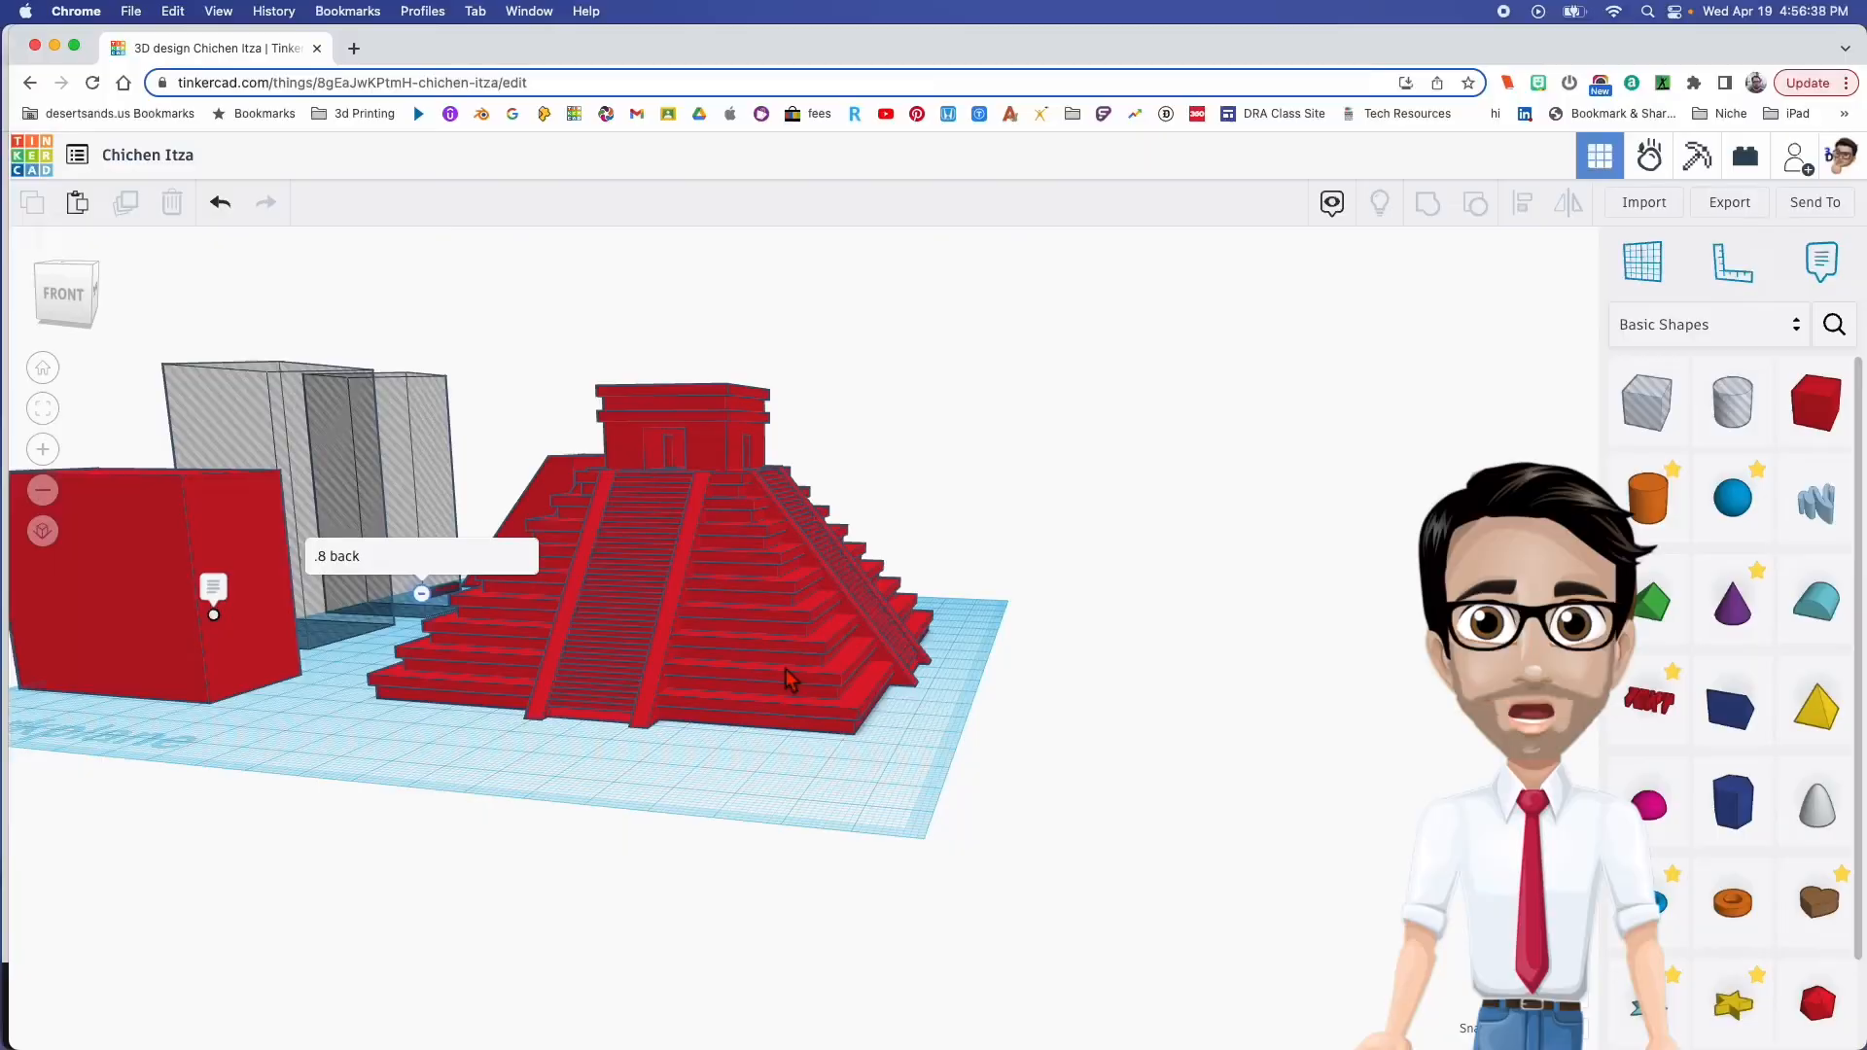
Add a solid box in front of the existing pyramid and set its height to 5 mm
{"action": "middle_click_drag", "start_coordinate": [862, 595], "coordinate": [892, 536]}
{"action": "right_click_drag", "start_coordinate": [893, 537], "coordinate": [925, 548]}
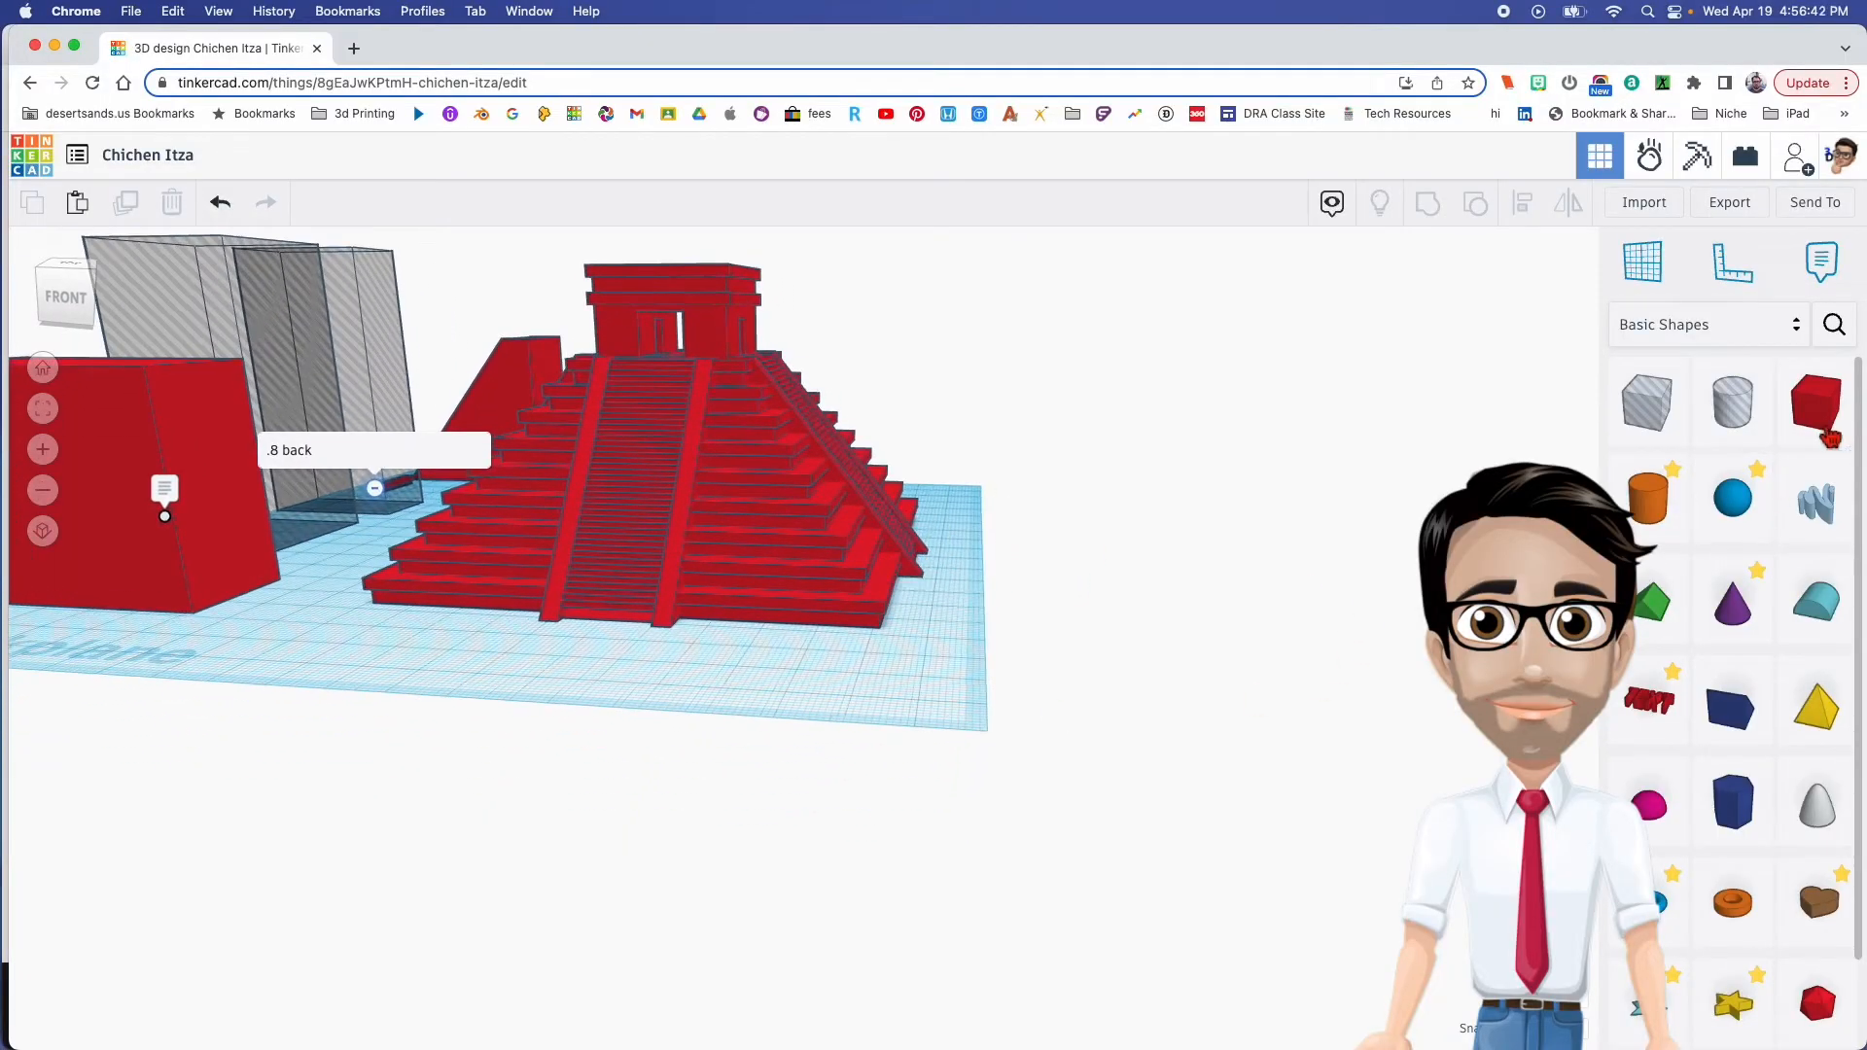
{"action": "left_click_drag", "start_coordinate": [1815, 402], "coordinate": [836, 661]}
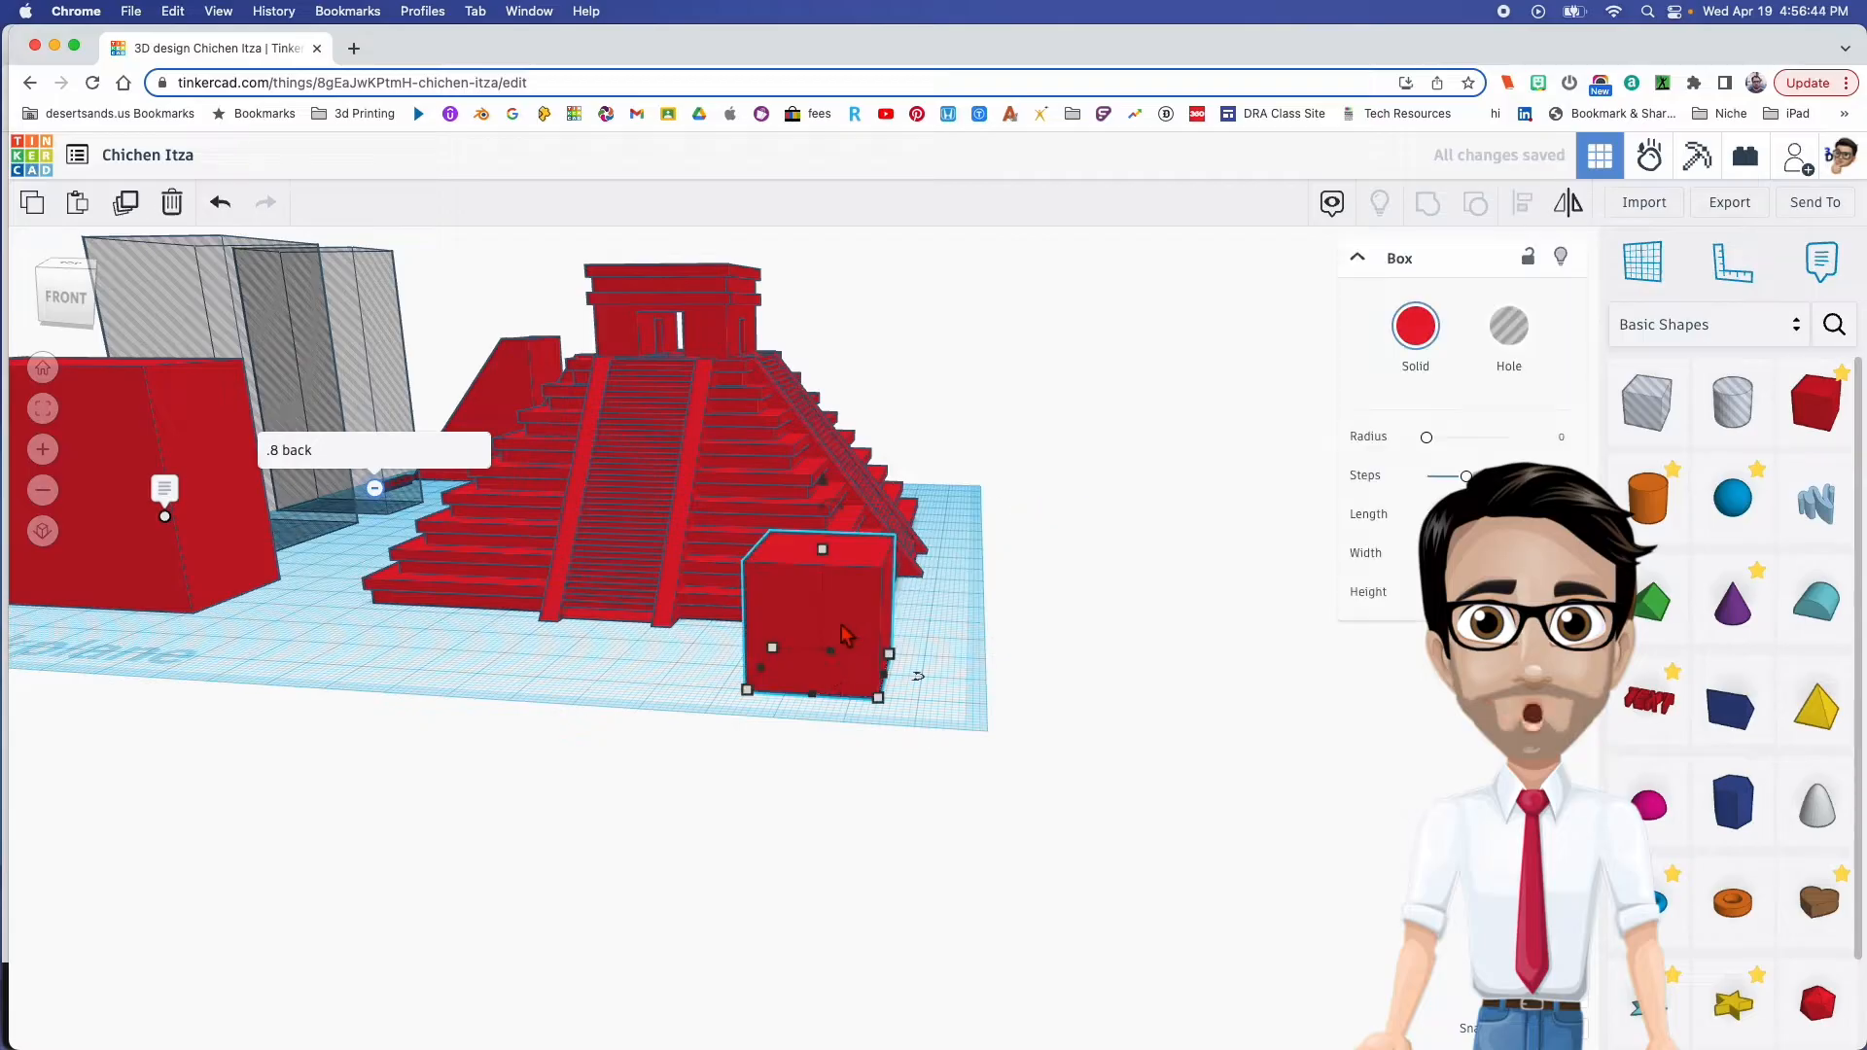
{"action": "left_click", "coordinate": [935, 615]}
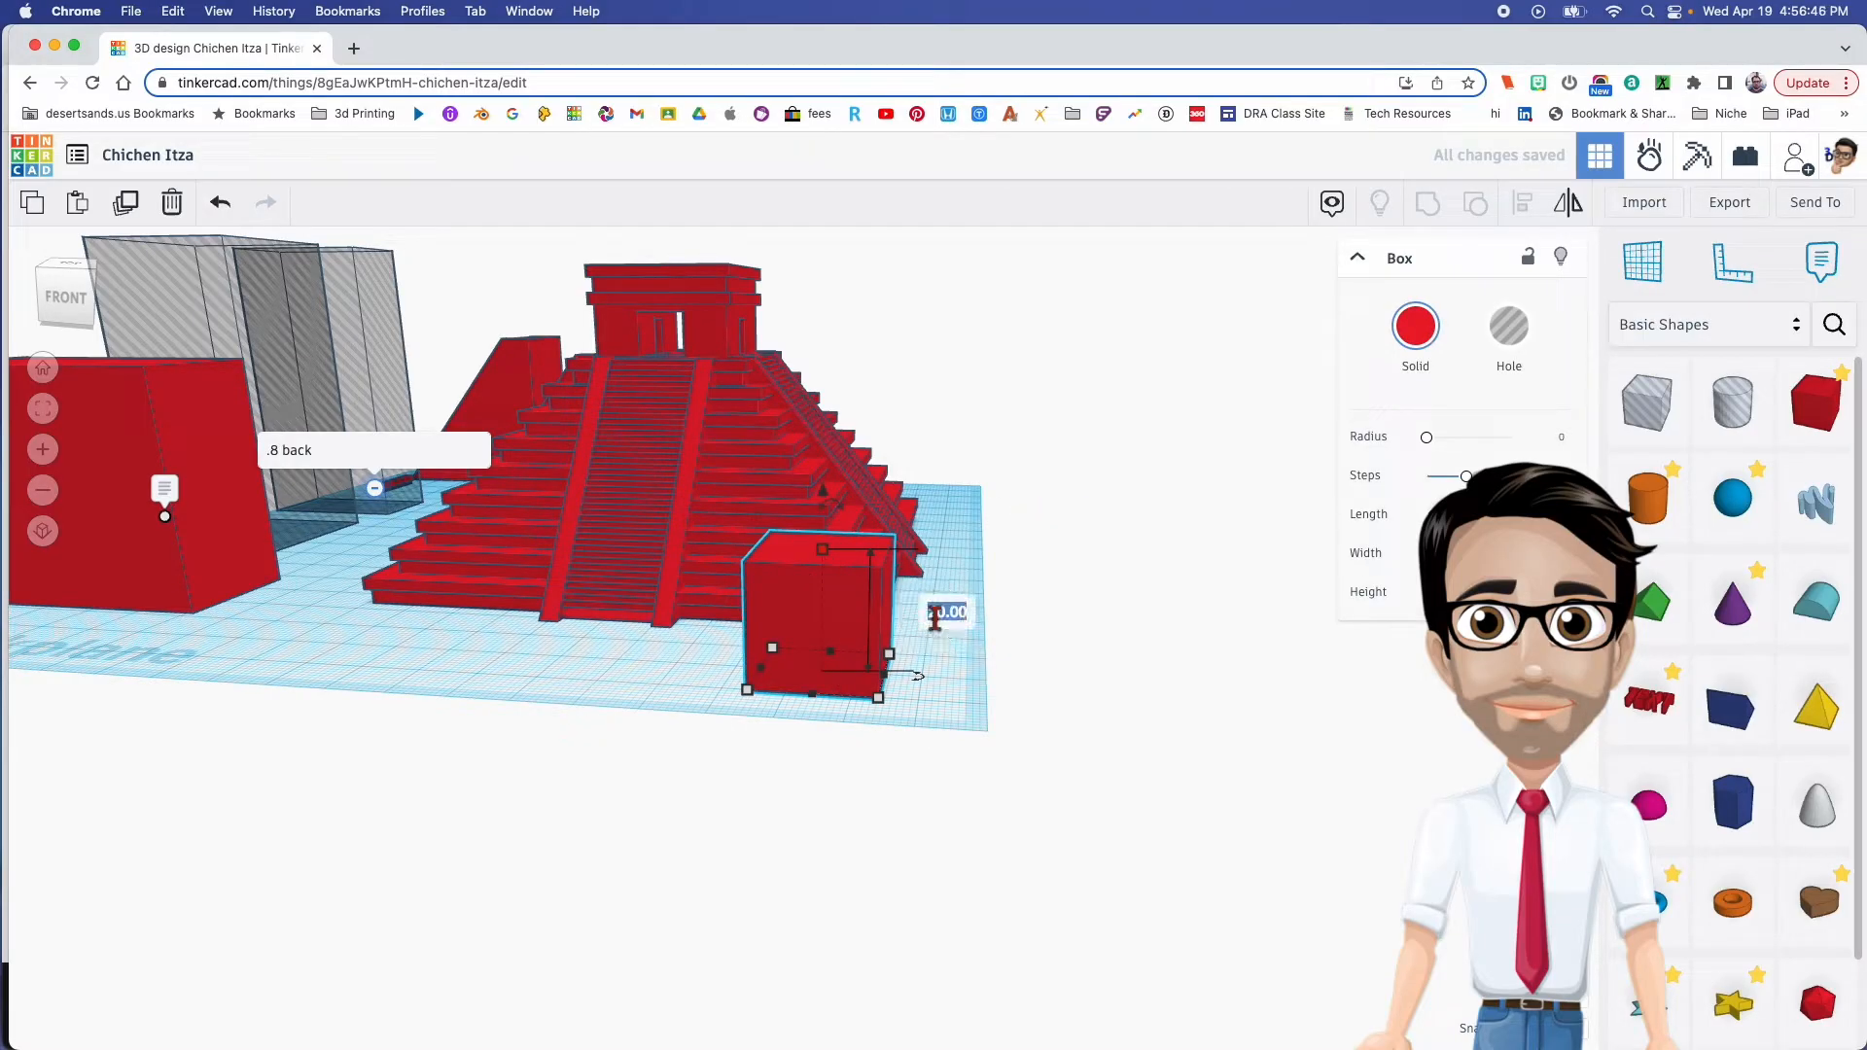
{"action": "key", "text": "Return"}
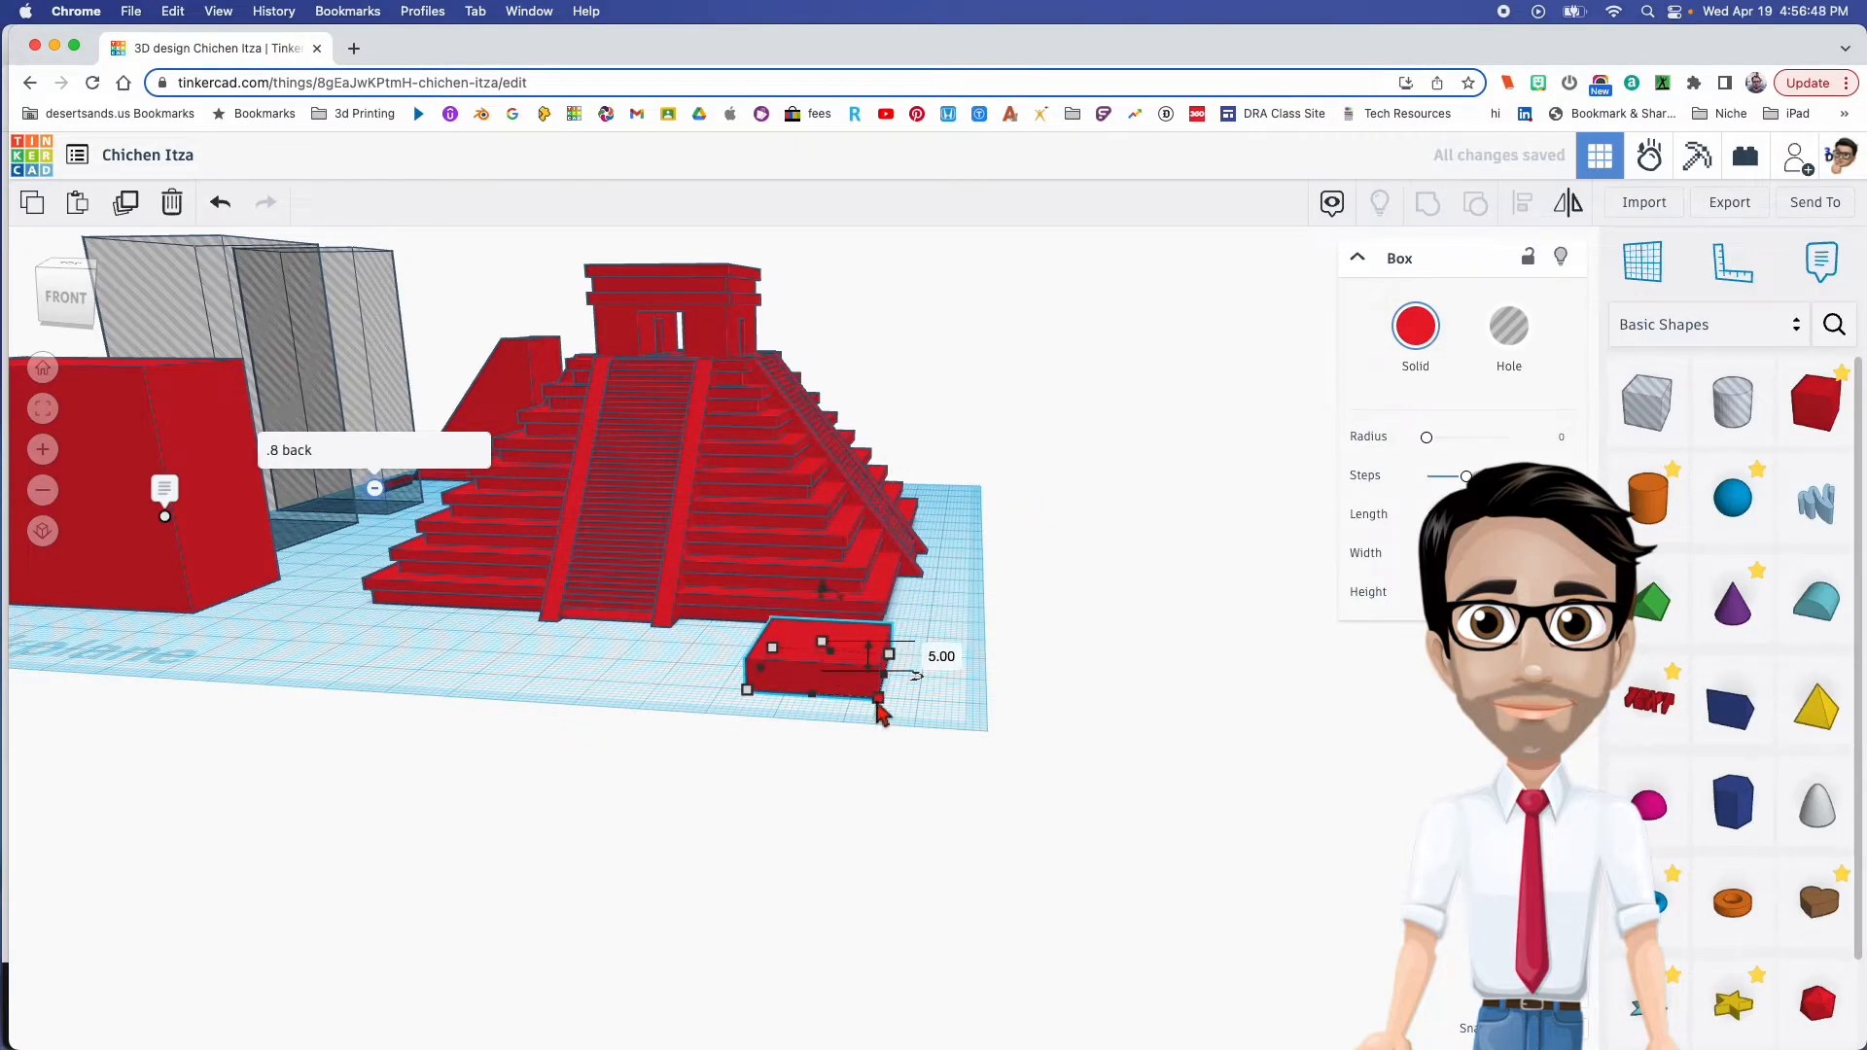
Enlarge the flat box to 100 by 100 mm and shift it back onto the workplane
{"action": "left_click", "coordinate": [803, 749]}
{"action": "type", "text": "100"}
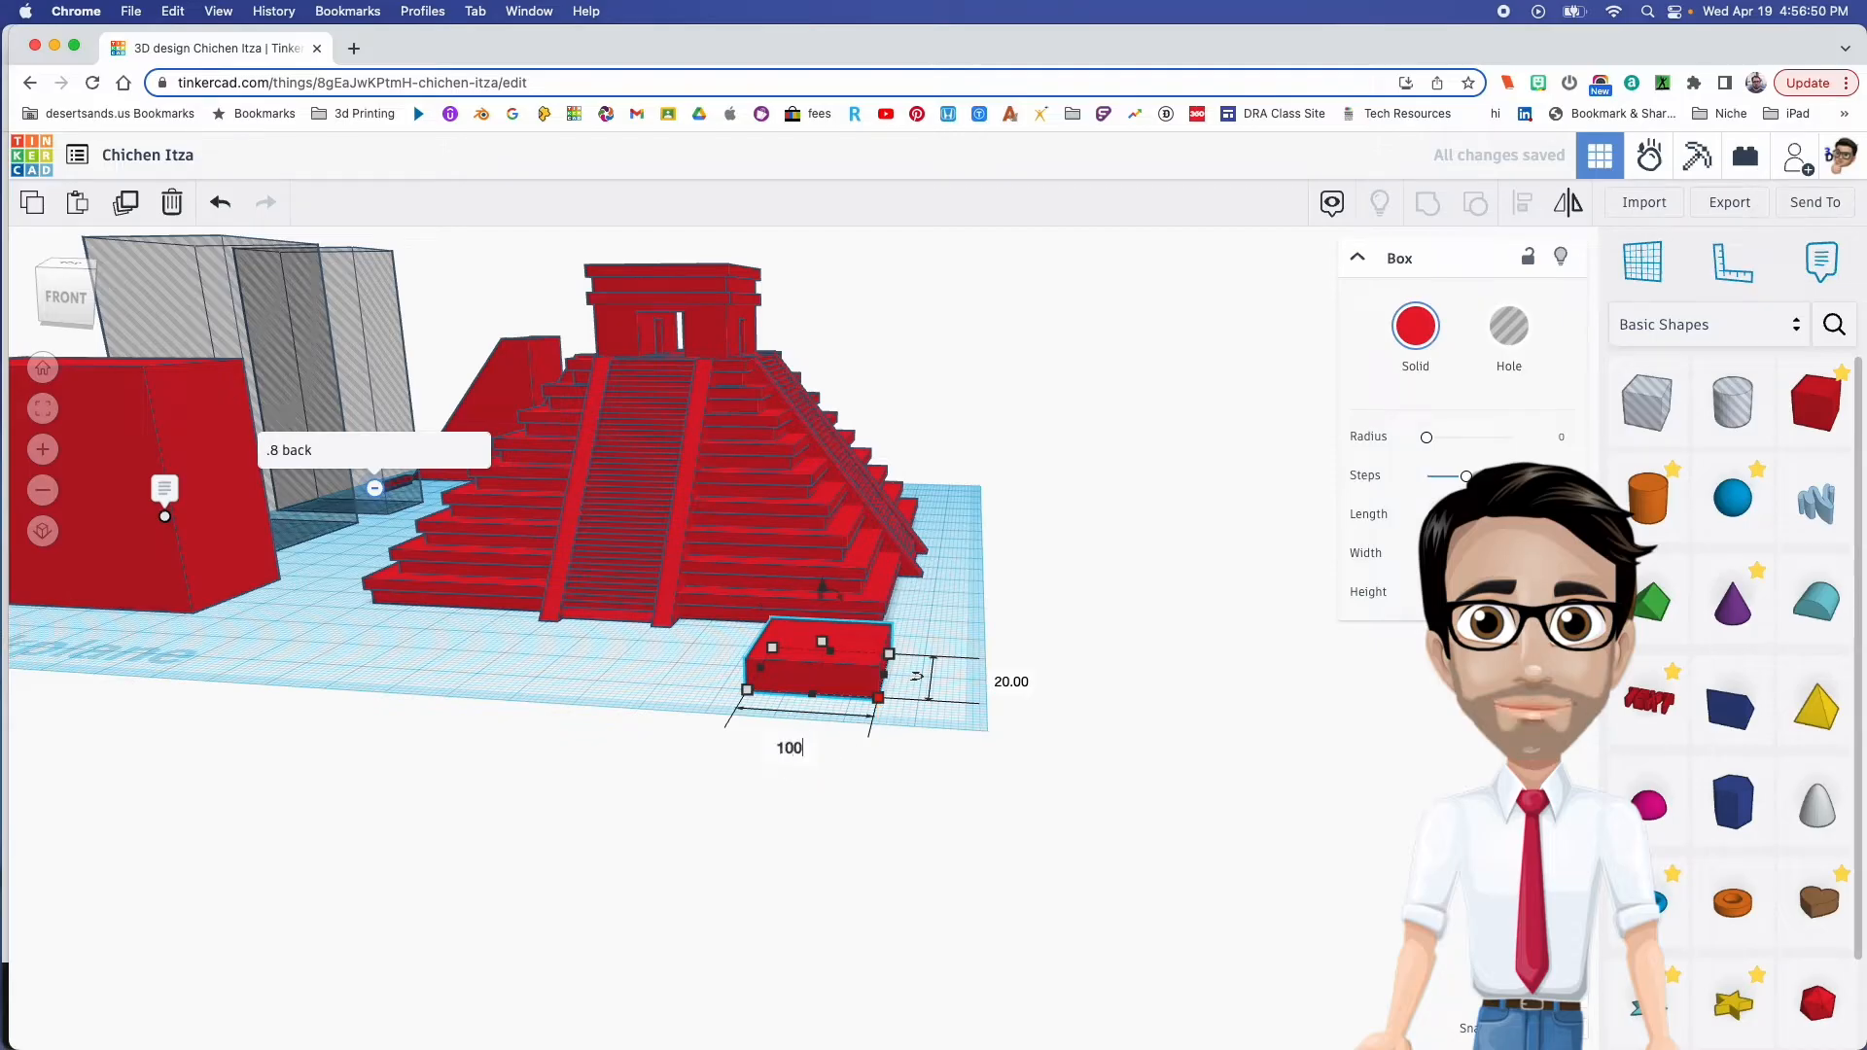
{"action": "key", "text": "Return"}
{"action": "left_click_drag", "start_coordinate": [1157, 717], "coordinate": [778, 720]}
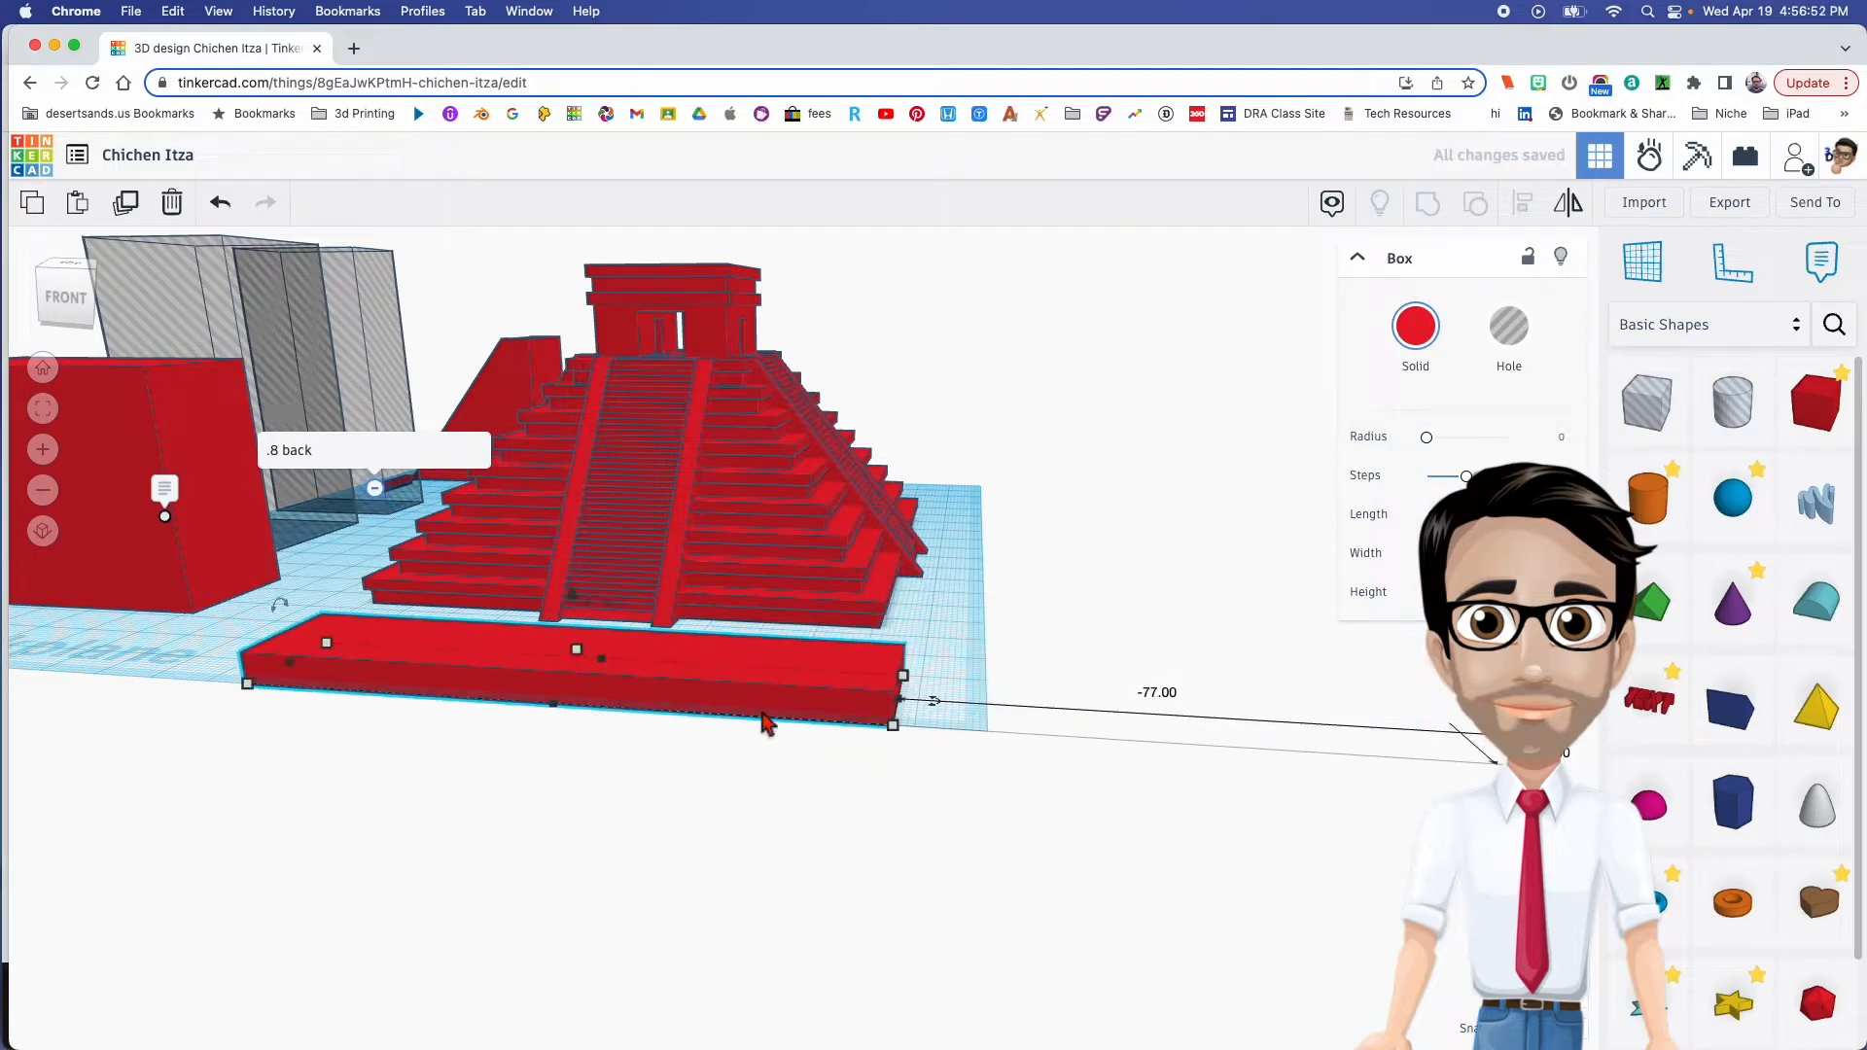
{"action": "left_click", "coordinate": [777, 797]}
{"action": "left_click", "coordinate": [743, 702]}
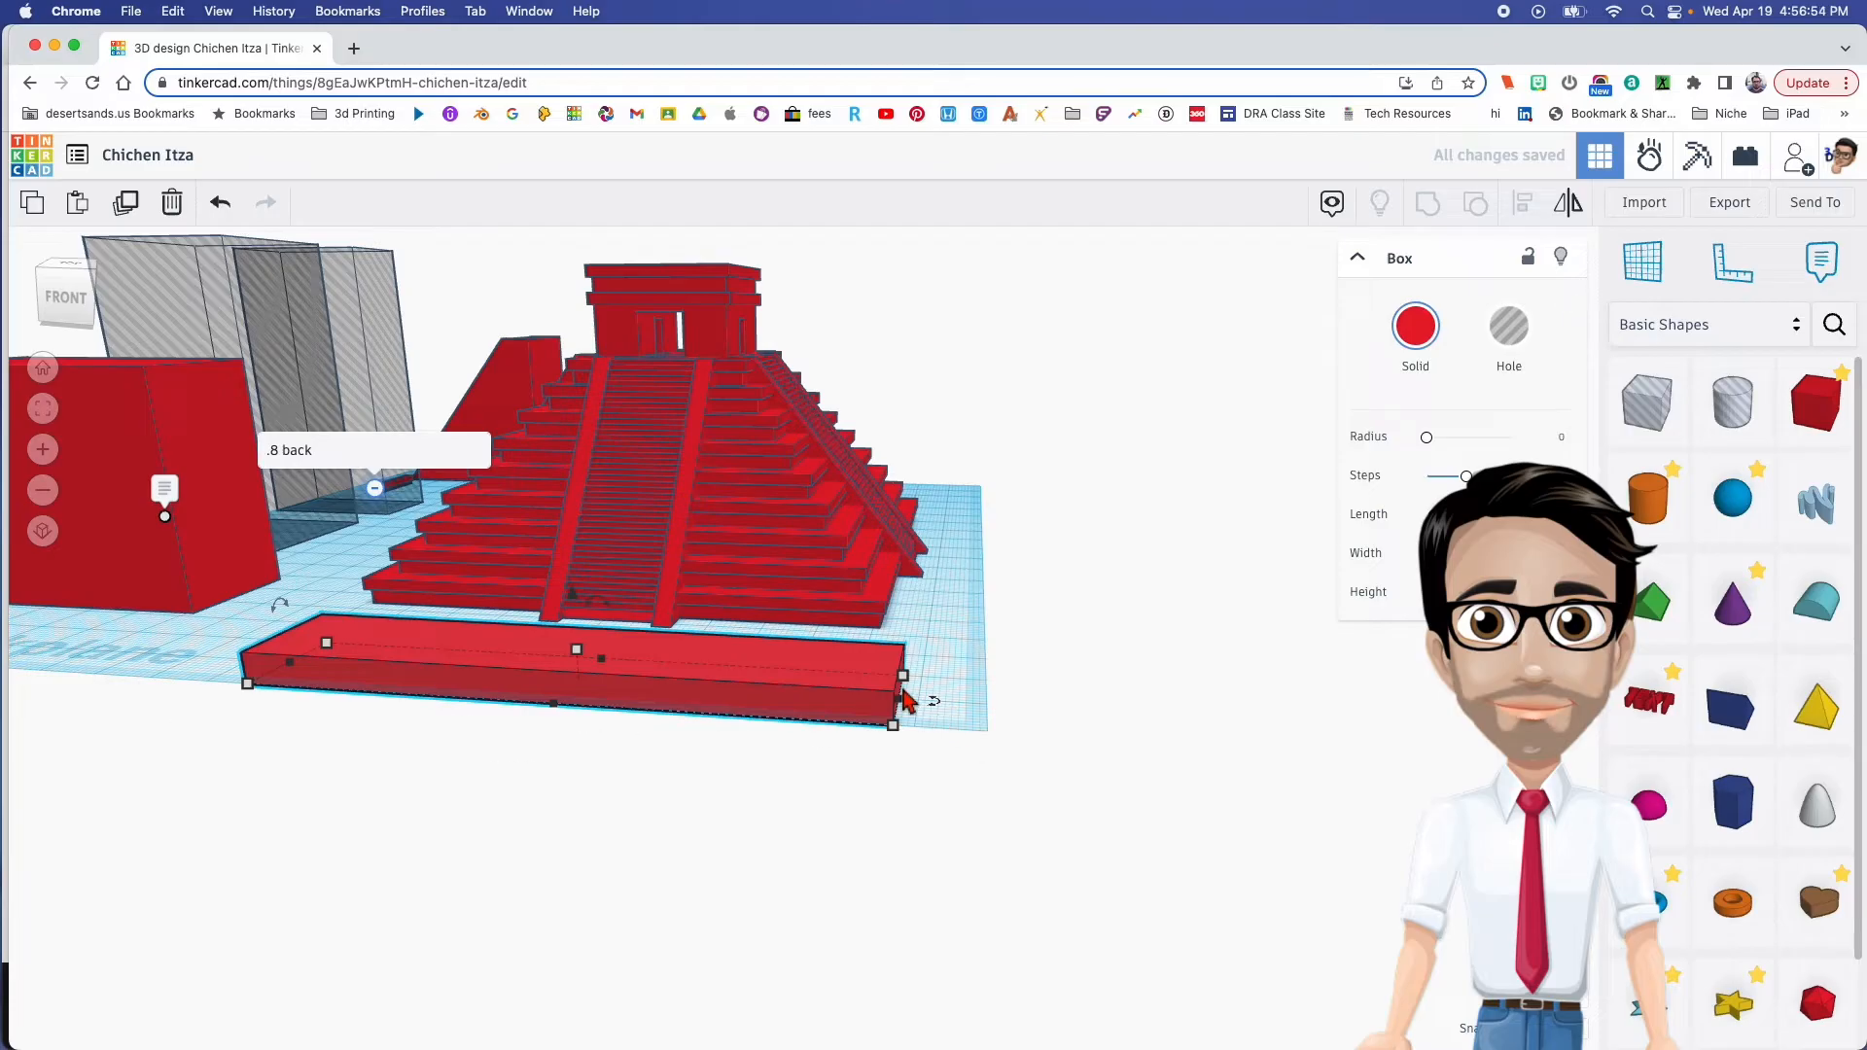
{"action": "mouse_move", "coordinate": [895, 729]}
{"action": "left_click", "coordinate": [1028, 707]}
{"action": "type", "text": "100"}
{"action": "key", "text": "Return"}
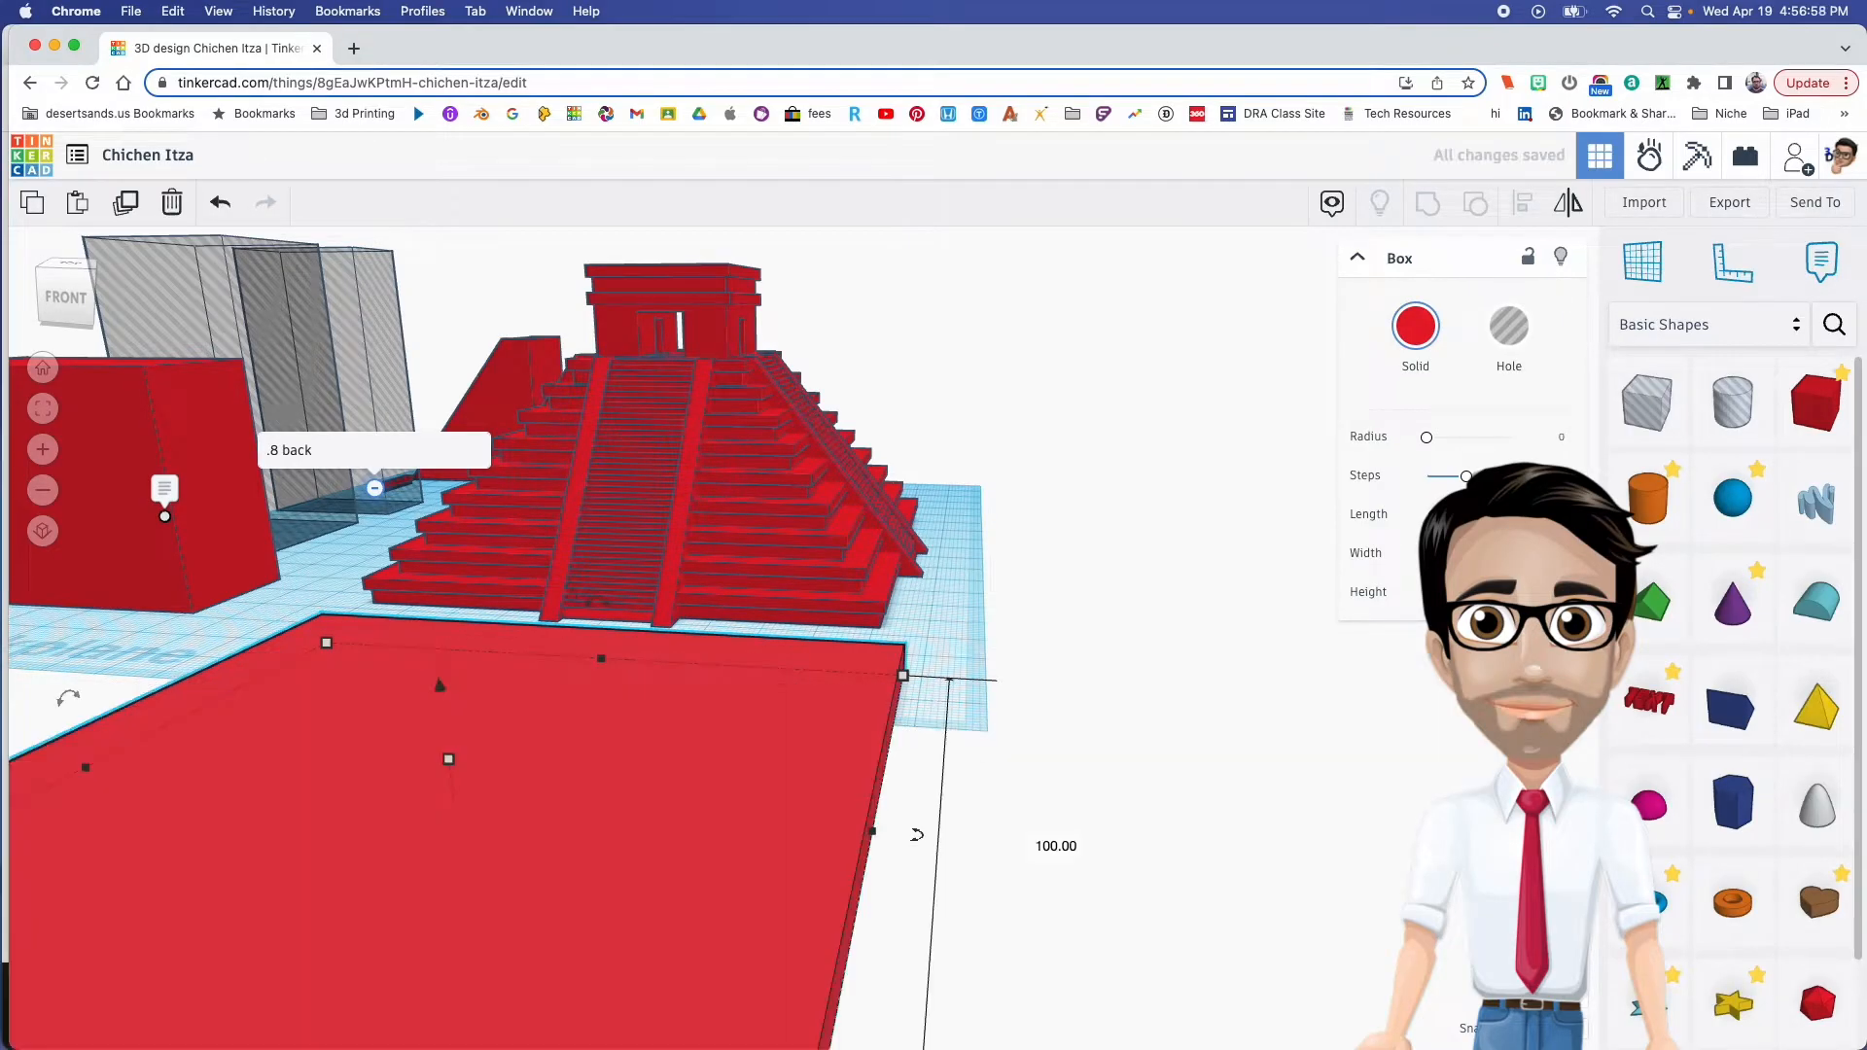
Move the finished pyramid far behind the workplane and place the 100 mm slab in its former spot
{"action": "left_click_drag", "start_coordinate": [787, 604], "coordinate": [833, 428]}
{"action": "left_click_drag", "start_coordinate": [596, 775], "coordinate": [765, 577]}
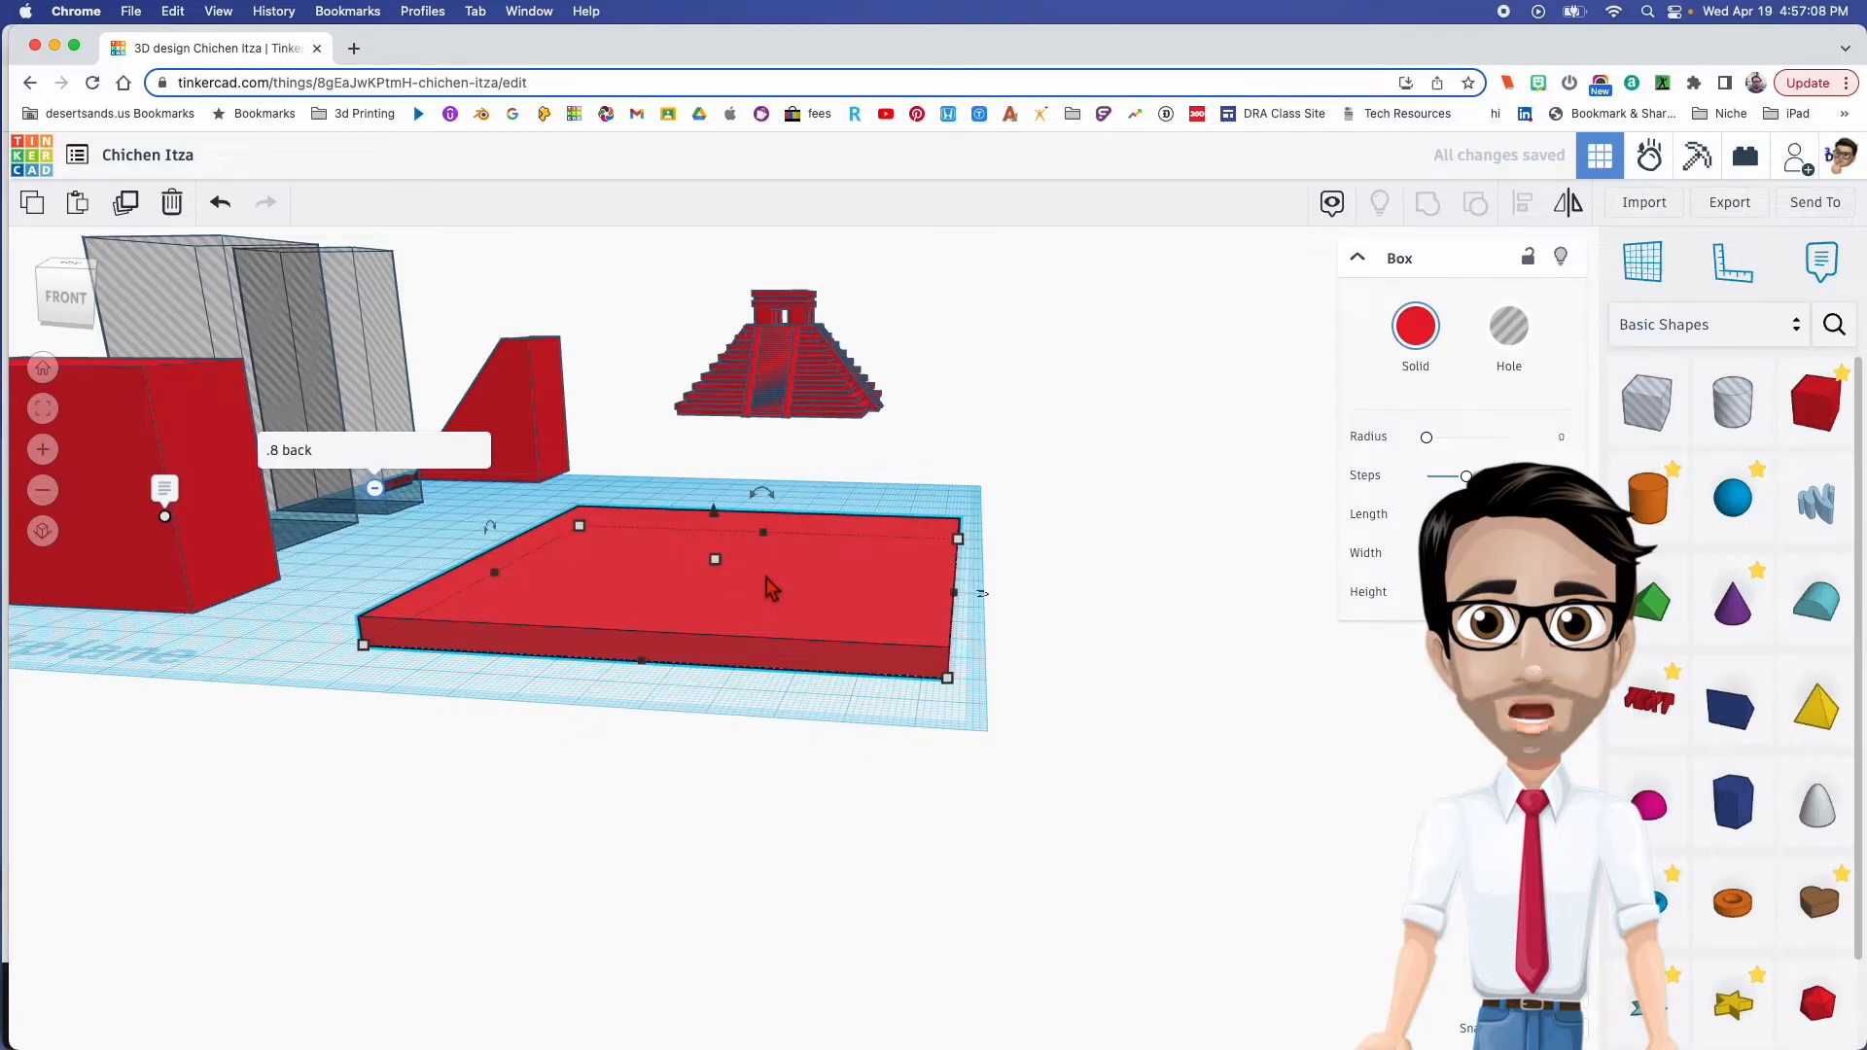
{"action": "mouse_move", "coordinate": [756, 587]}
{"action": "right_mouse_down"}
{"action": "mouse_move", "coordinate": [750, 565]}
{"action": "mouse_move", "coordinate": [749, 622]}
{"action": "right_mouse_up"}
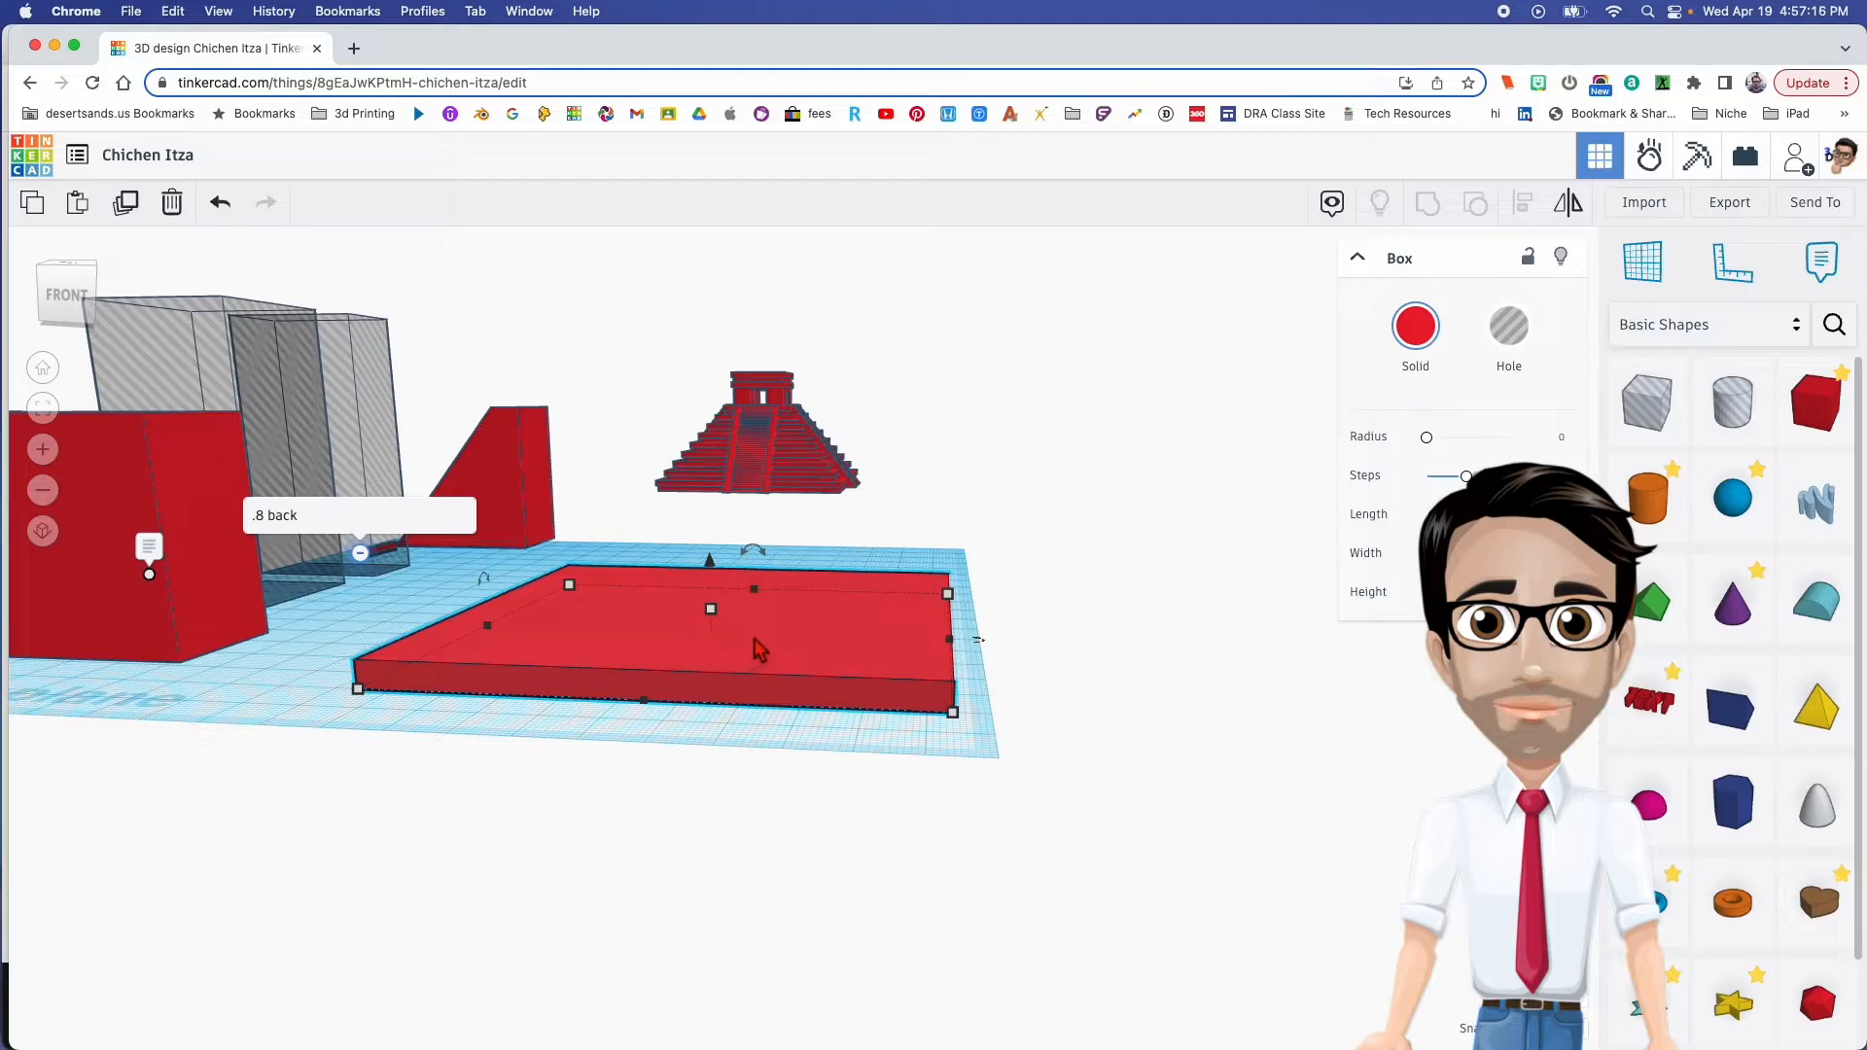
{"action": "left_click", "coordinate": [758, 649]}
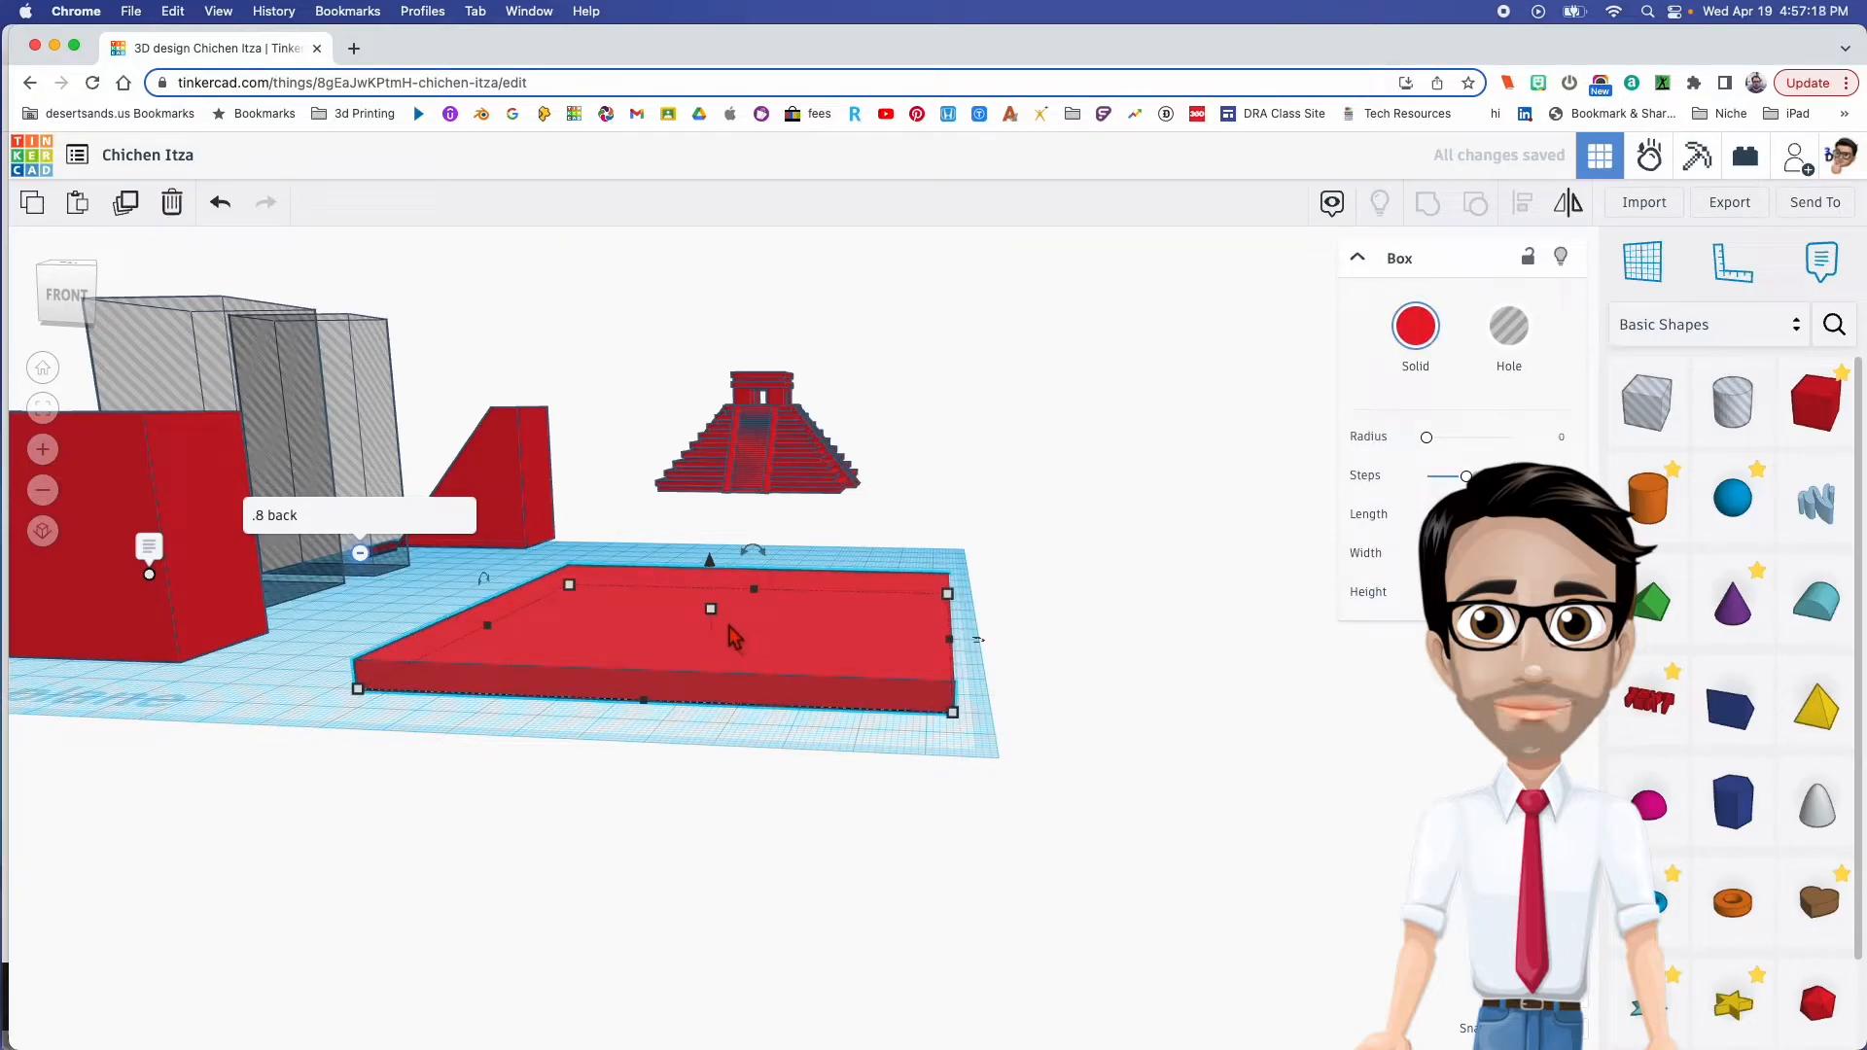
Duplicate the base slab 5 mm higher and resize the copy to 90 by 90 mm
{"action": "left_click_drag", "start_coordinate": [710, 558], "coordinate": [721, 540]}
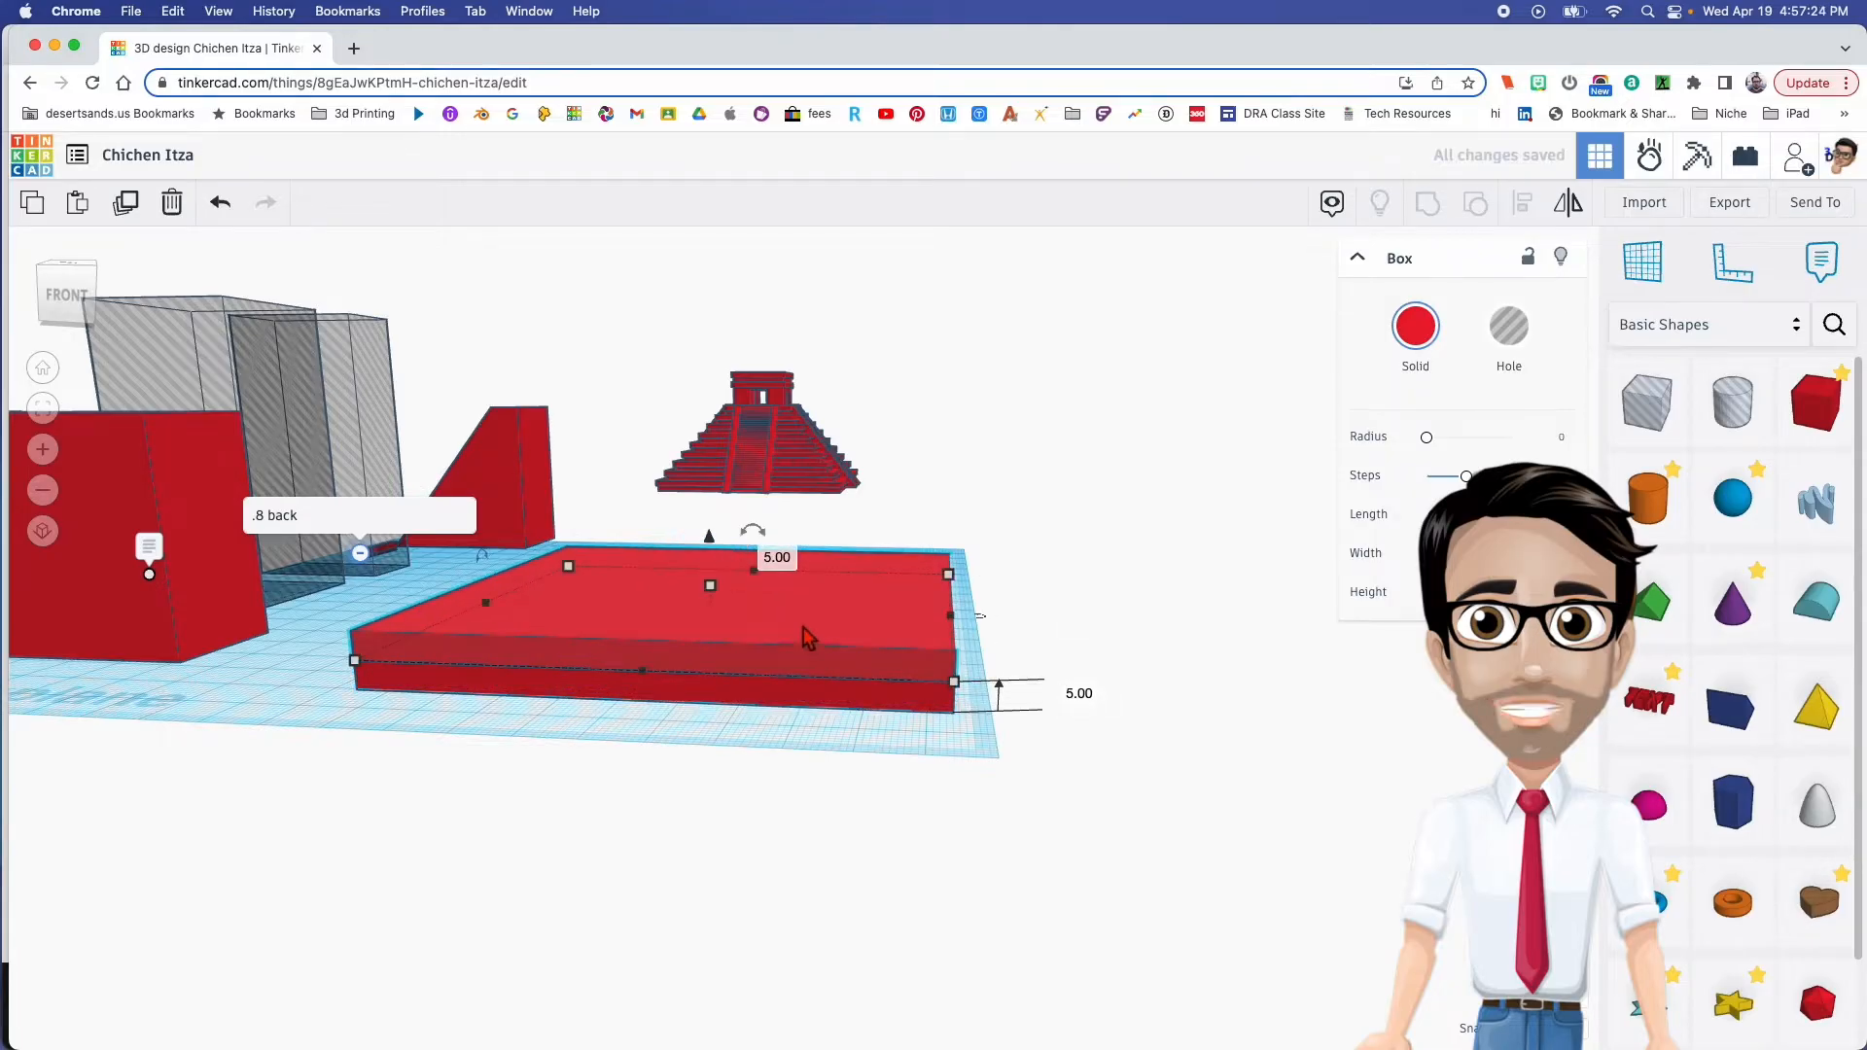
{"action": "left_click", "coordinate": [1060, 620]}
{"action": "type", "text": "90"}
{"action": "key", "text": "Return"}
{"action": "left_click", "coordinate": [618, 696]}
{"action": "type", "text": "90"}
{"action": "key", "text": "Return"}
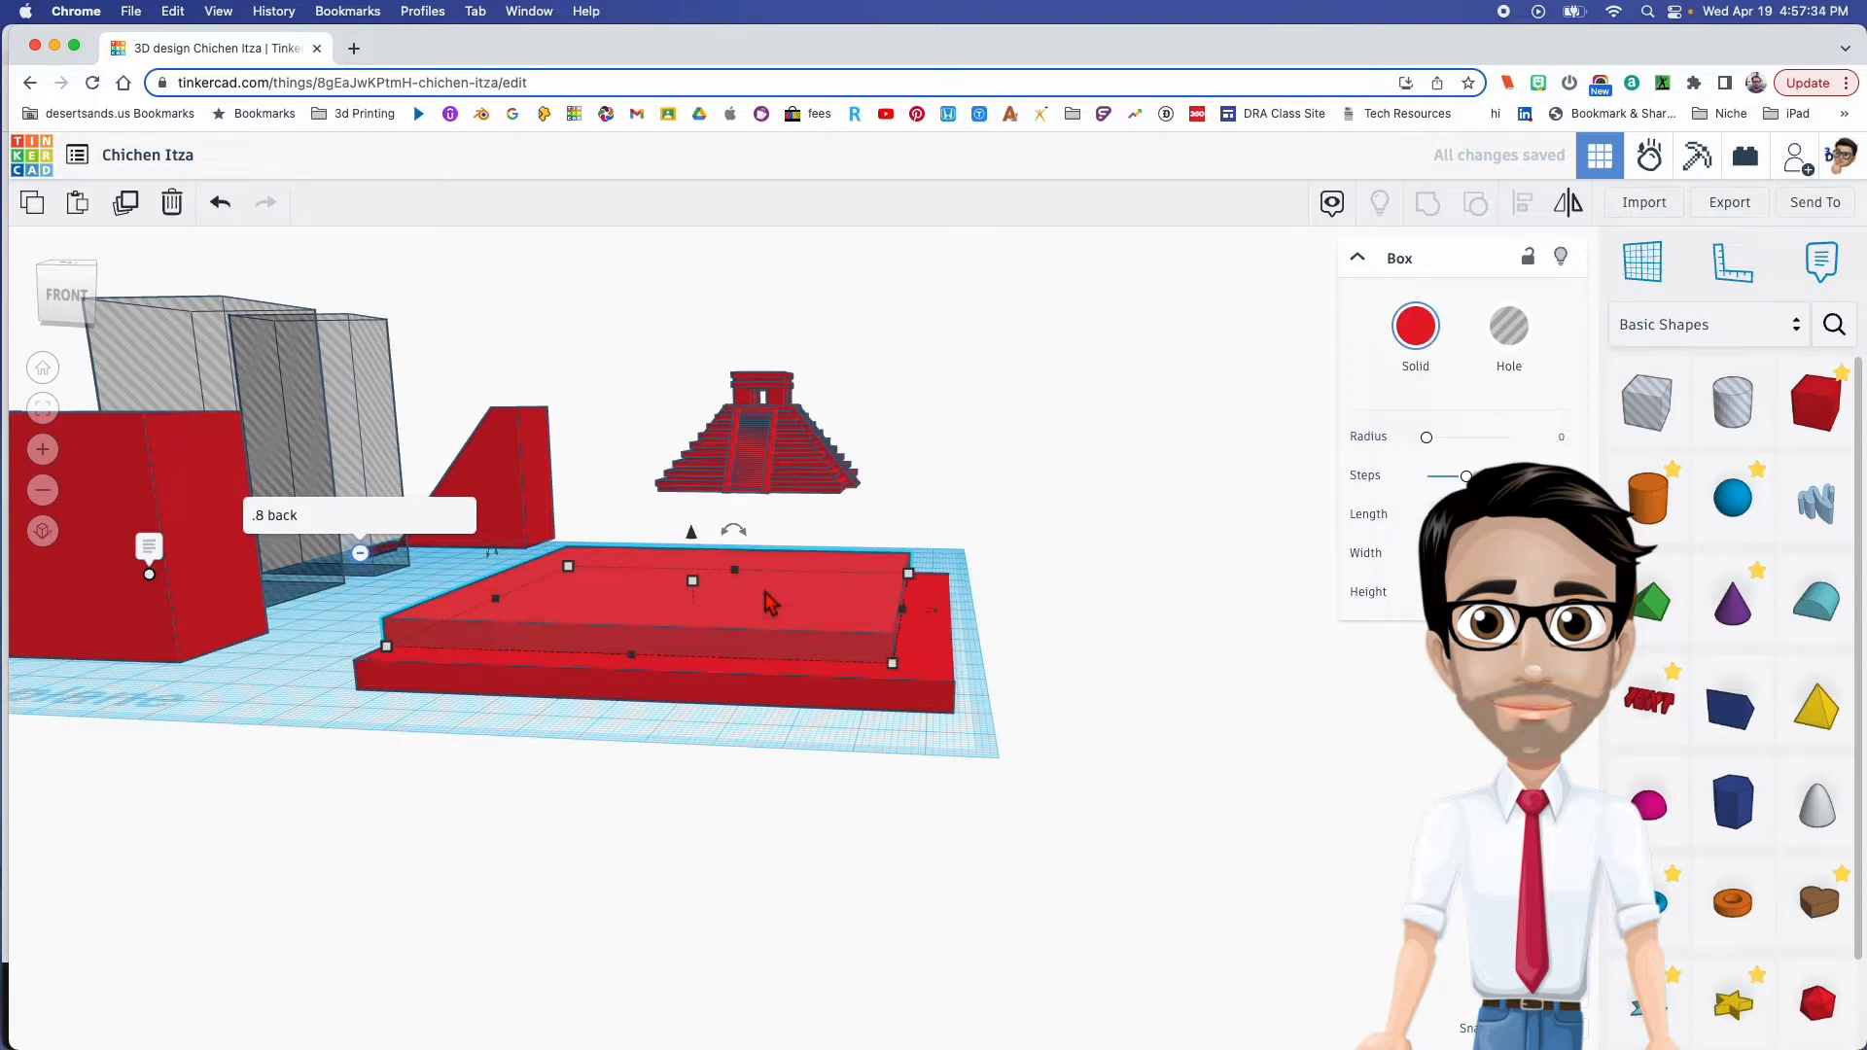
Repeat the duplication to stack seven more progressively smaller tiers on top of the 90 mm slab
{"action": "key", "text": "super+d"}
{"action": "mouse_move", "coordinate": [843, 620]}
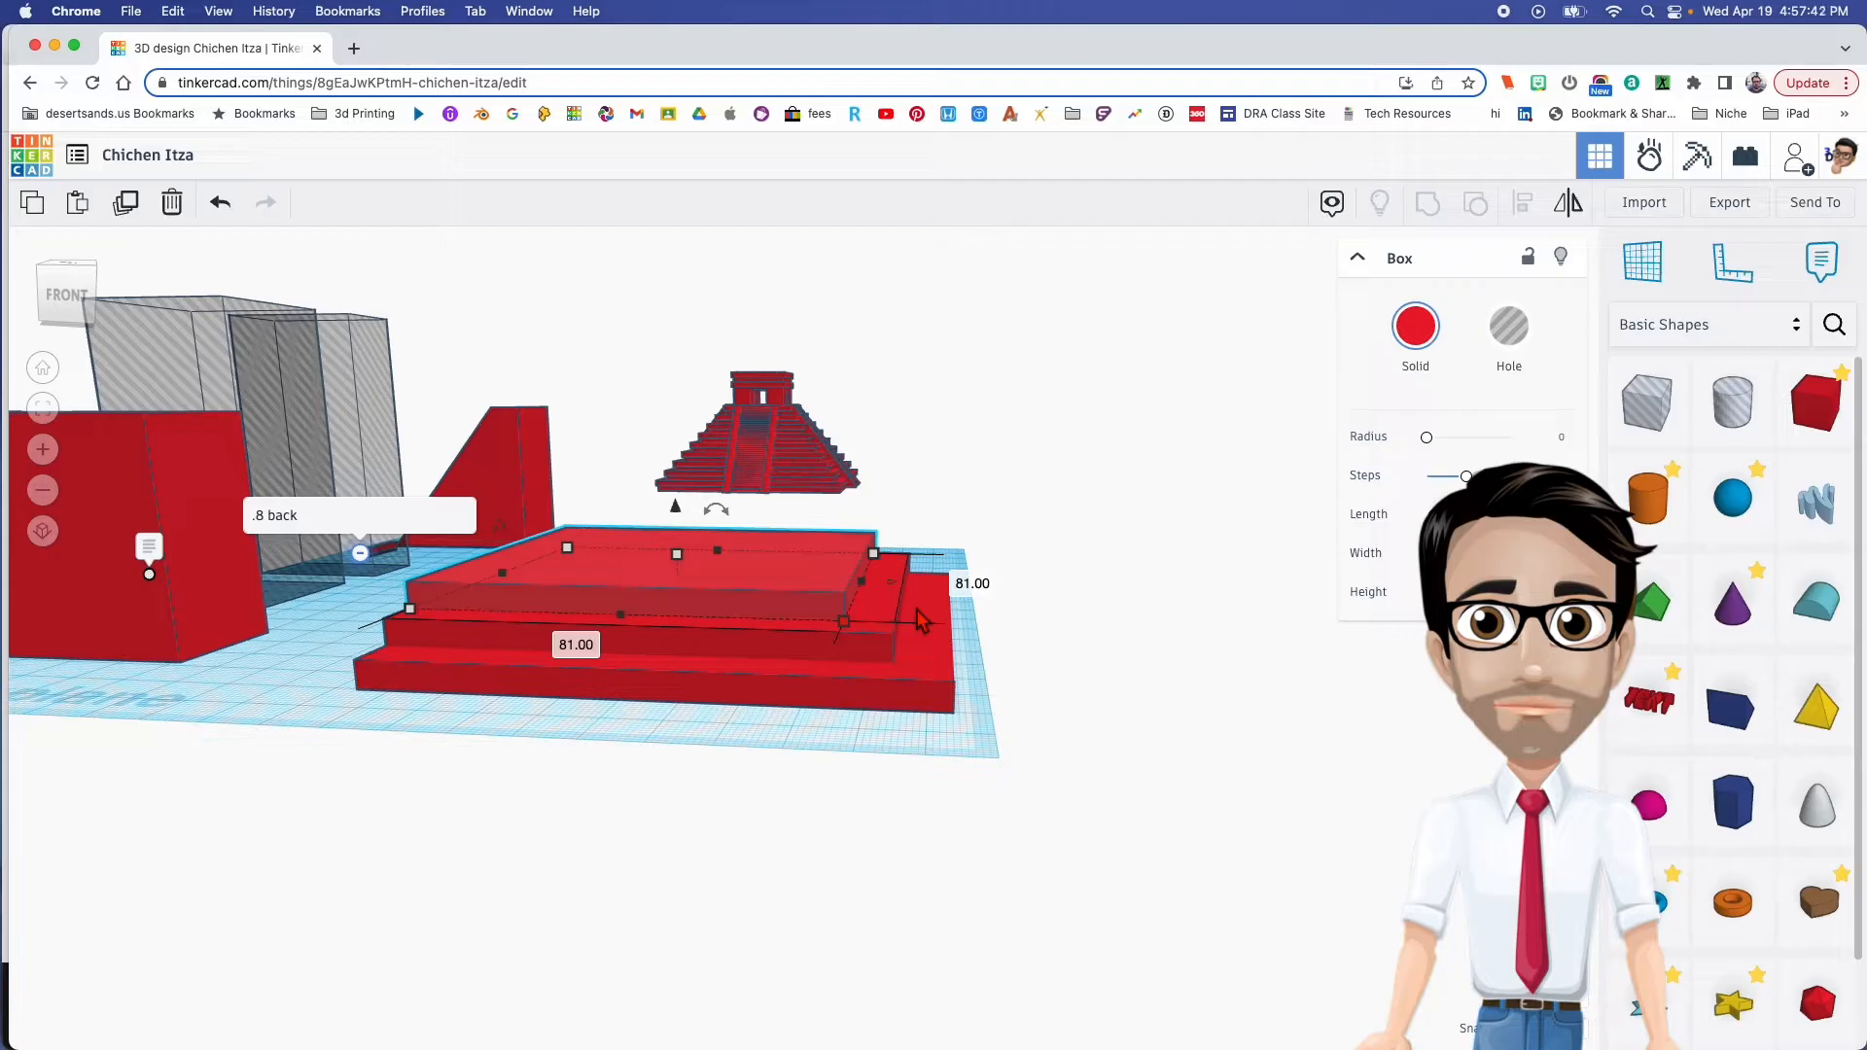
{"action": "key", "text": "super+d"}
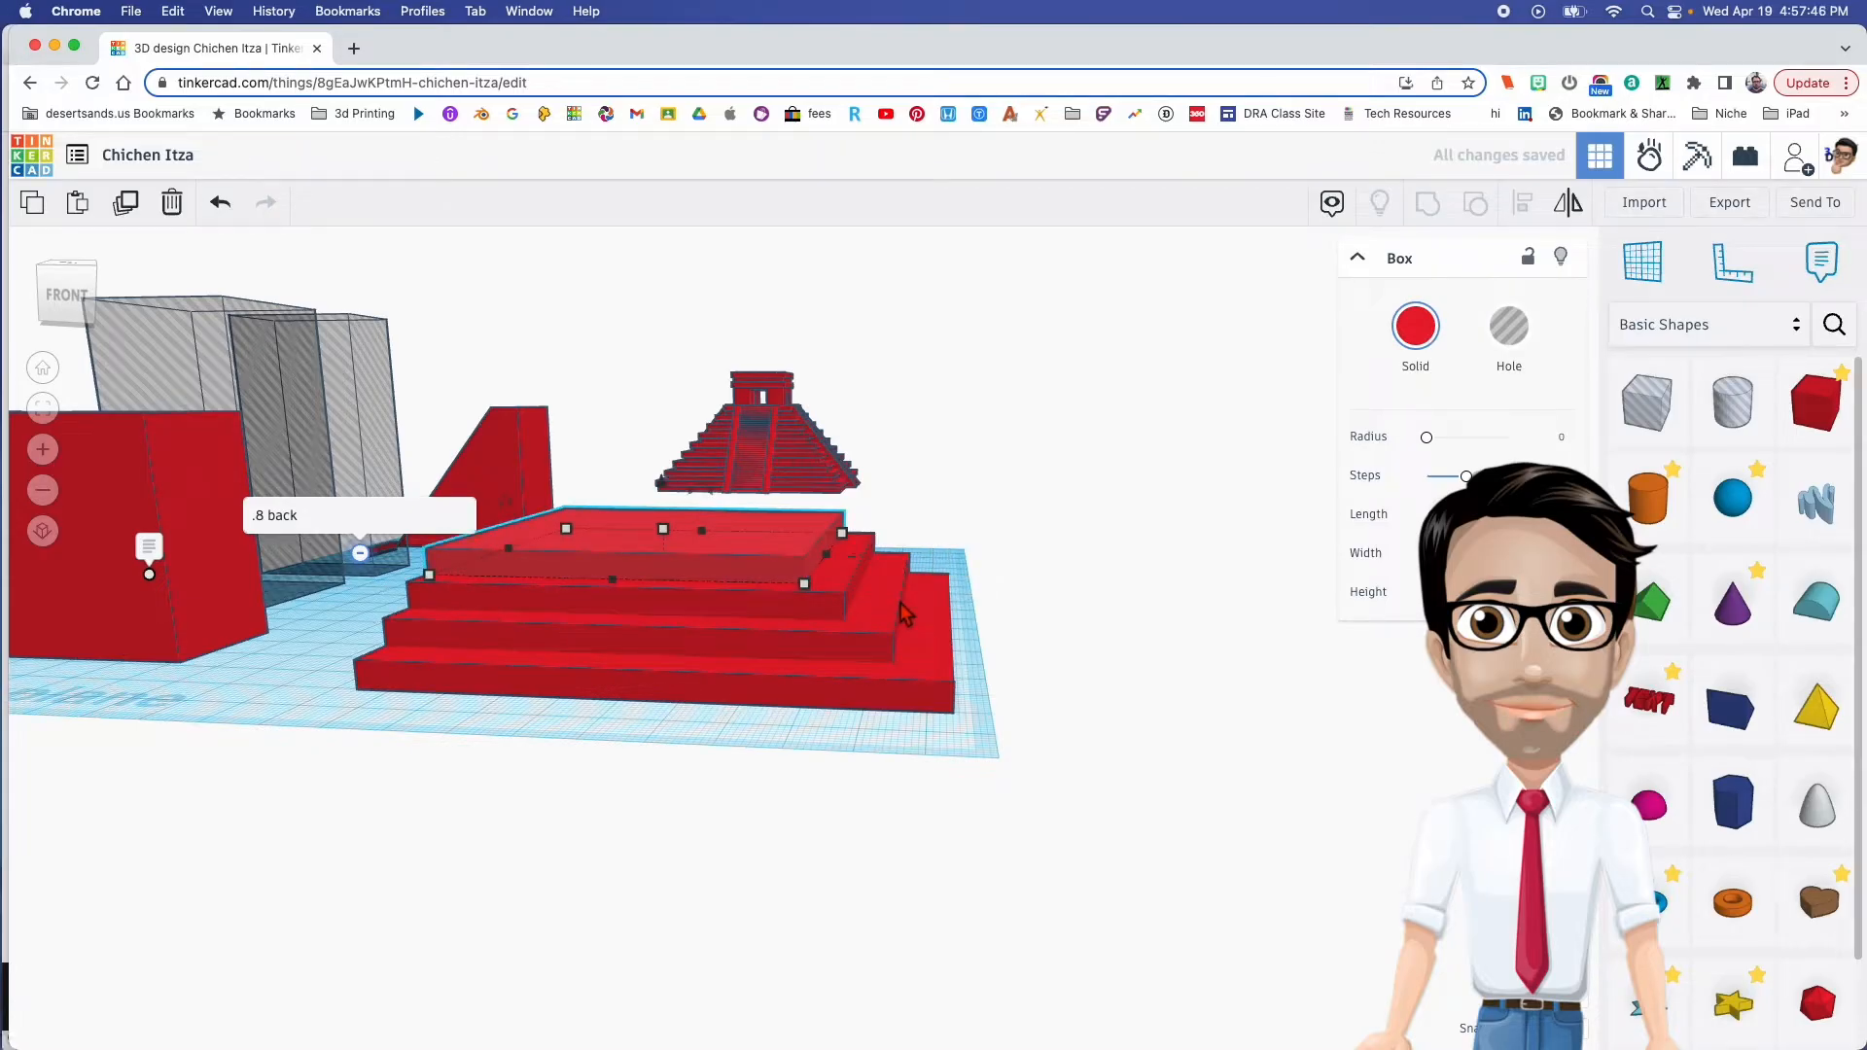
{"action": "key", "text": "super+d"}
{"action": "key", "text": "super+d"}
{"action": "key", "text": "super+d"}
{"action": "key", "text": "super+d"}
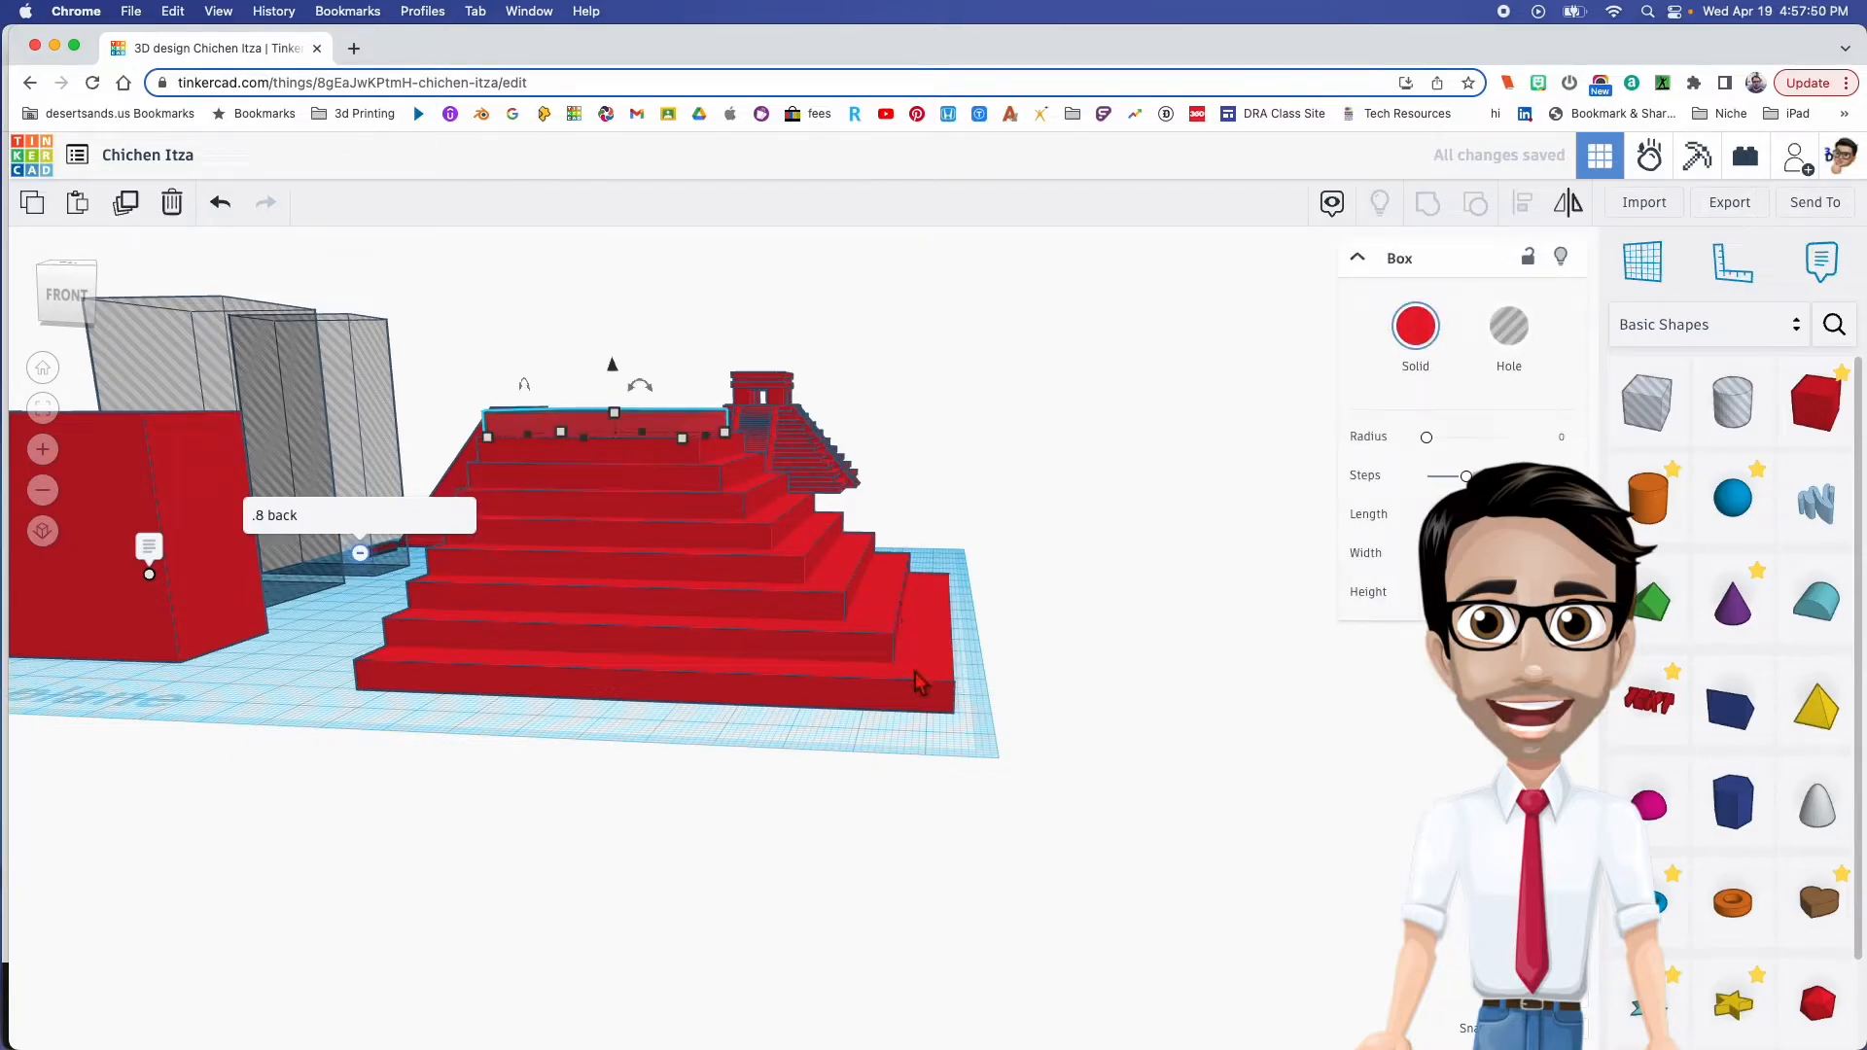
Set the third tier's width and depth to 80 mm
{"action": "left_click", "coordinate": [878, 662]}
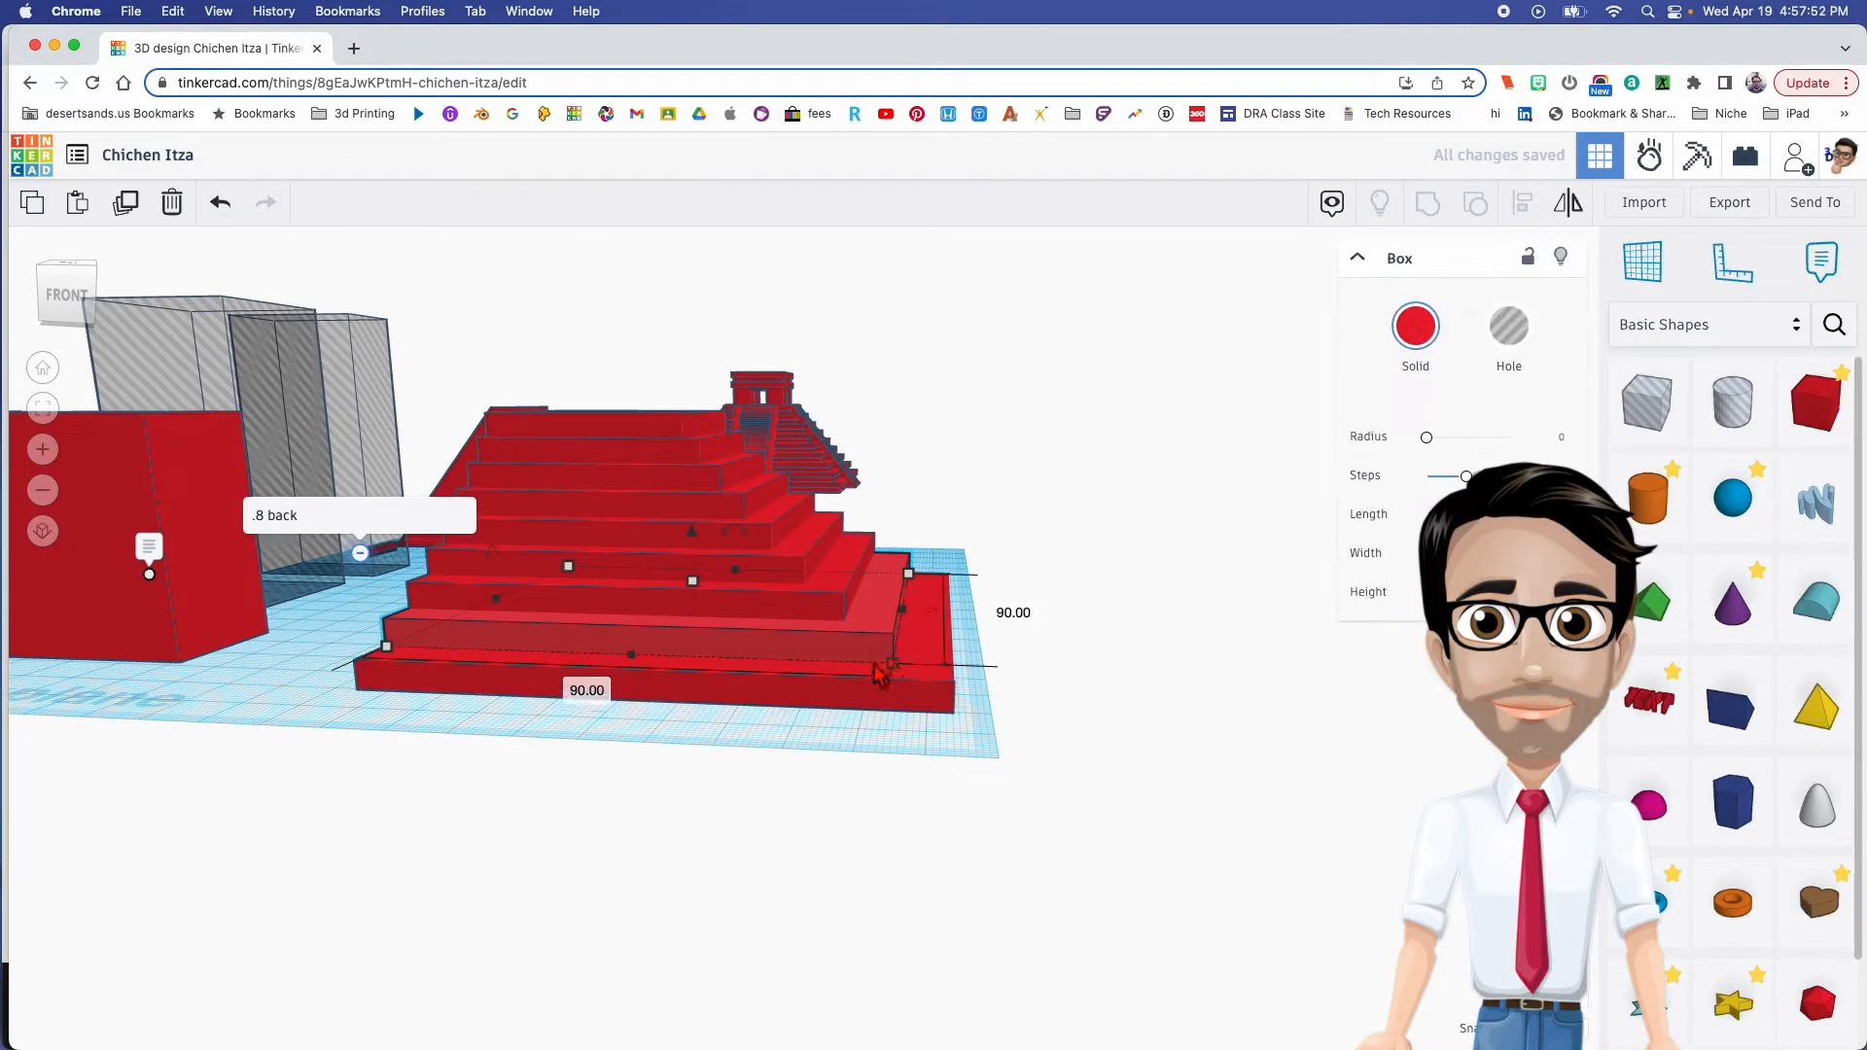
{"action": "left_click", "coordinate": [831, 622]}
{"action": "left_click", "coordinate": [581, 645]}
{"action": "type", "text": "80"}
{"action": "key", "text": "Return"}
{"action": "left_click", "coordinate": [967, 583]}
{"action": "type", "text": "80"}
{"action": "key", "text": "Return"}
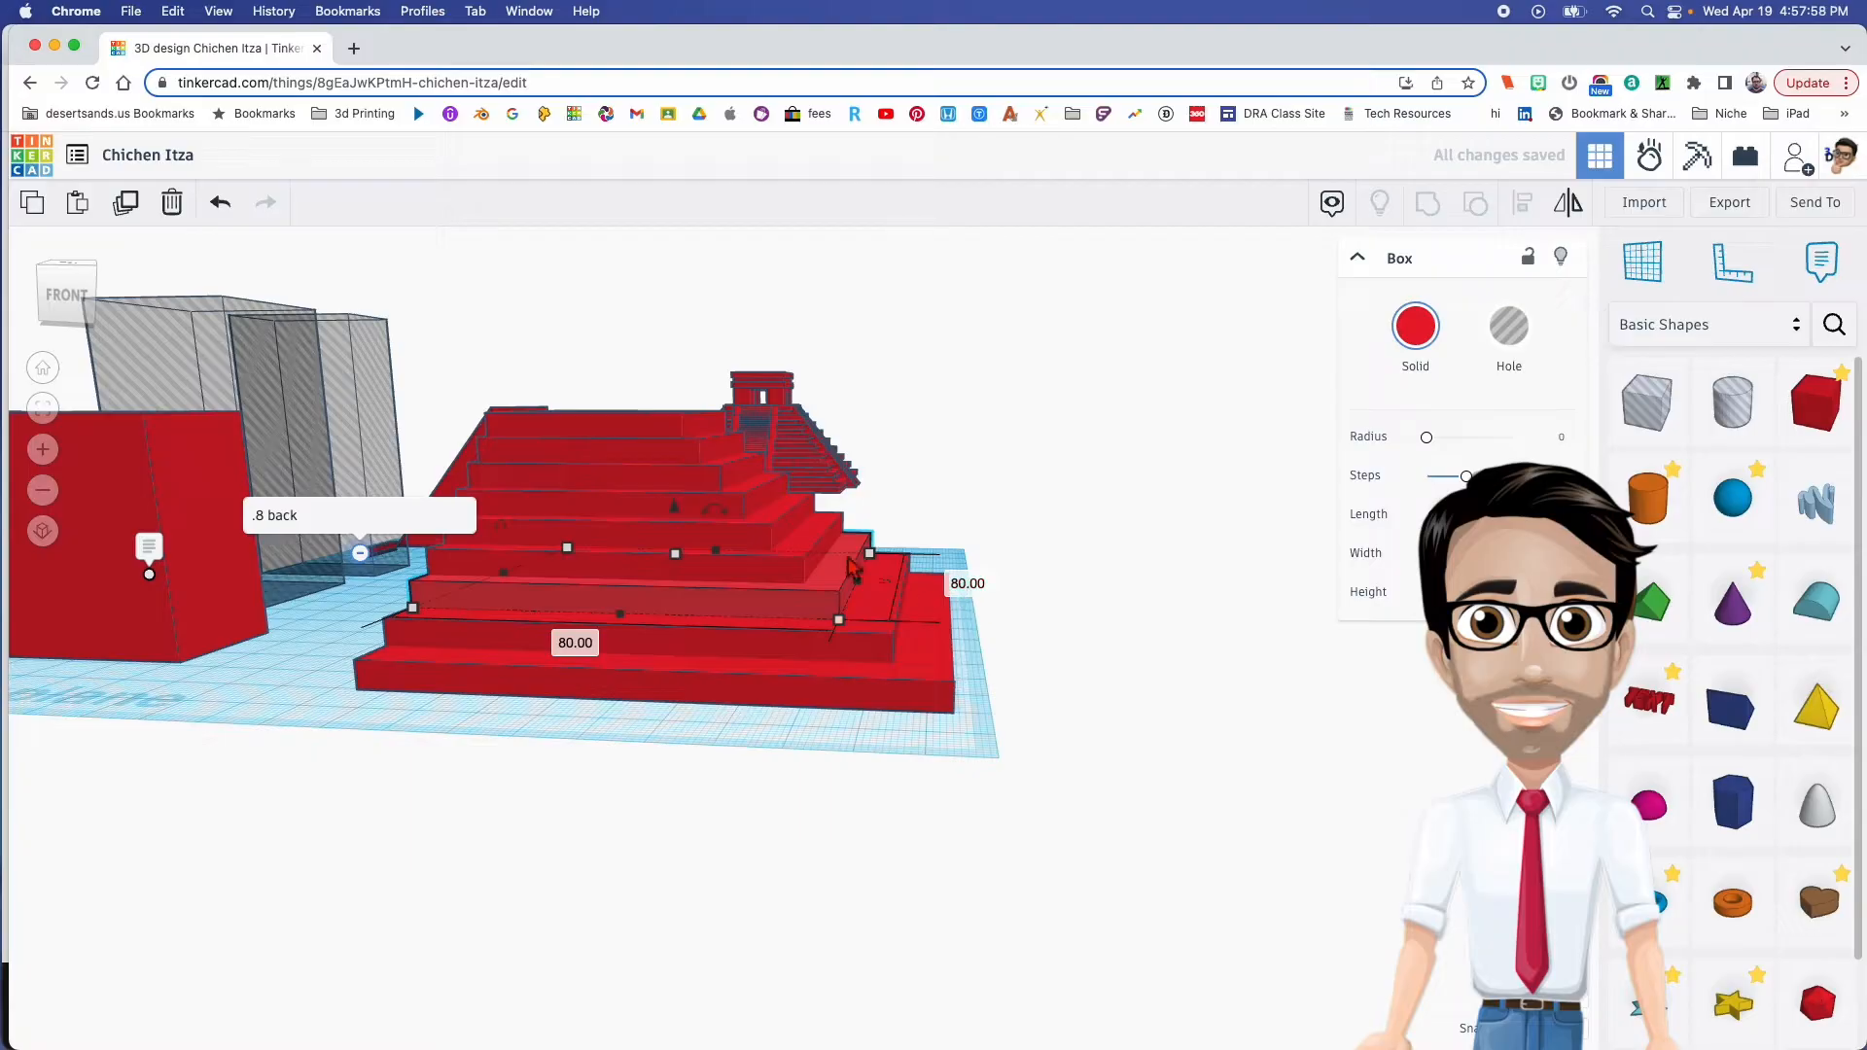
Set the fourth tier's width and depth to 70 mm
{"action": "left_click_drag", "start_coordinate": [803, 580], "coordinate": [804, 584], "text": "shift"}
{"action": "left_click", "coordinate": [555, 605]}
{"action": "type", "text": "70"}
{"action": "key", "text": "Return"}
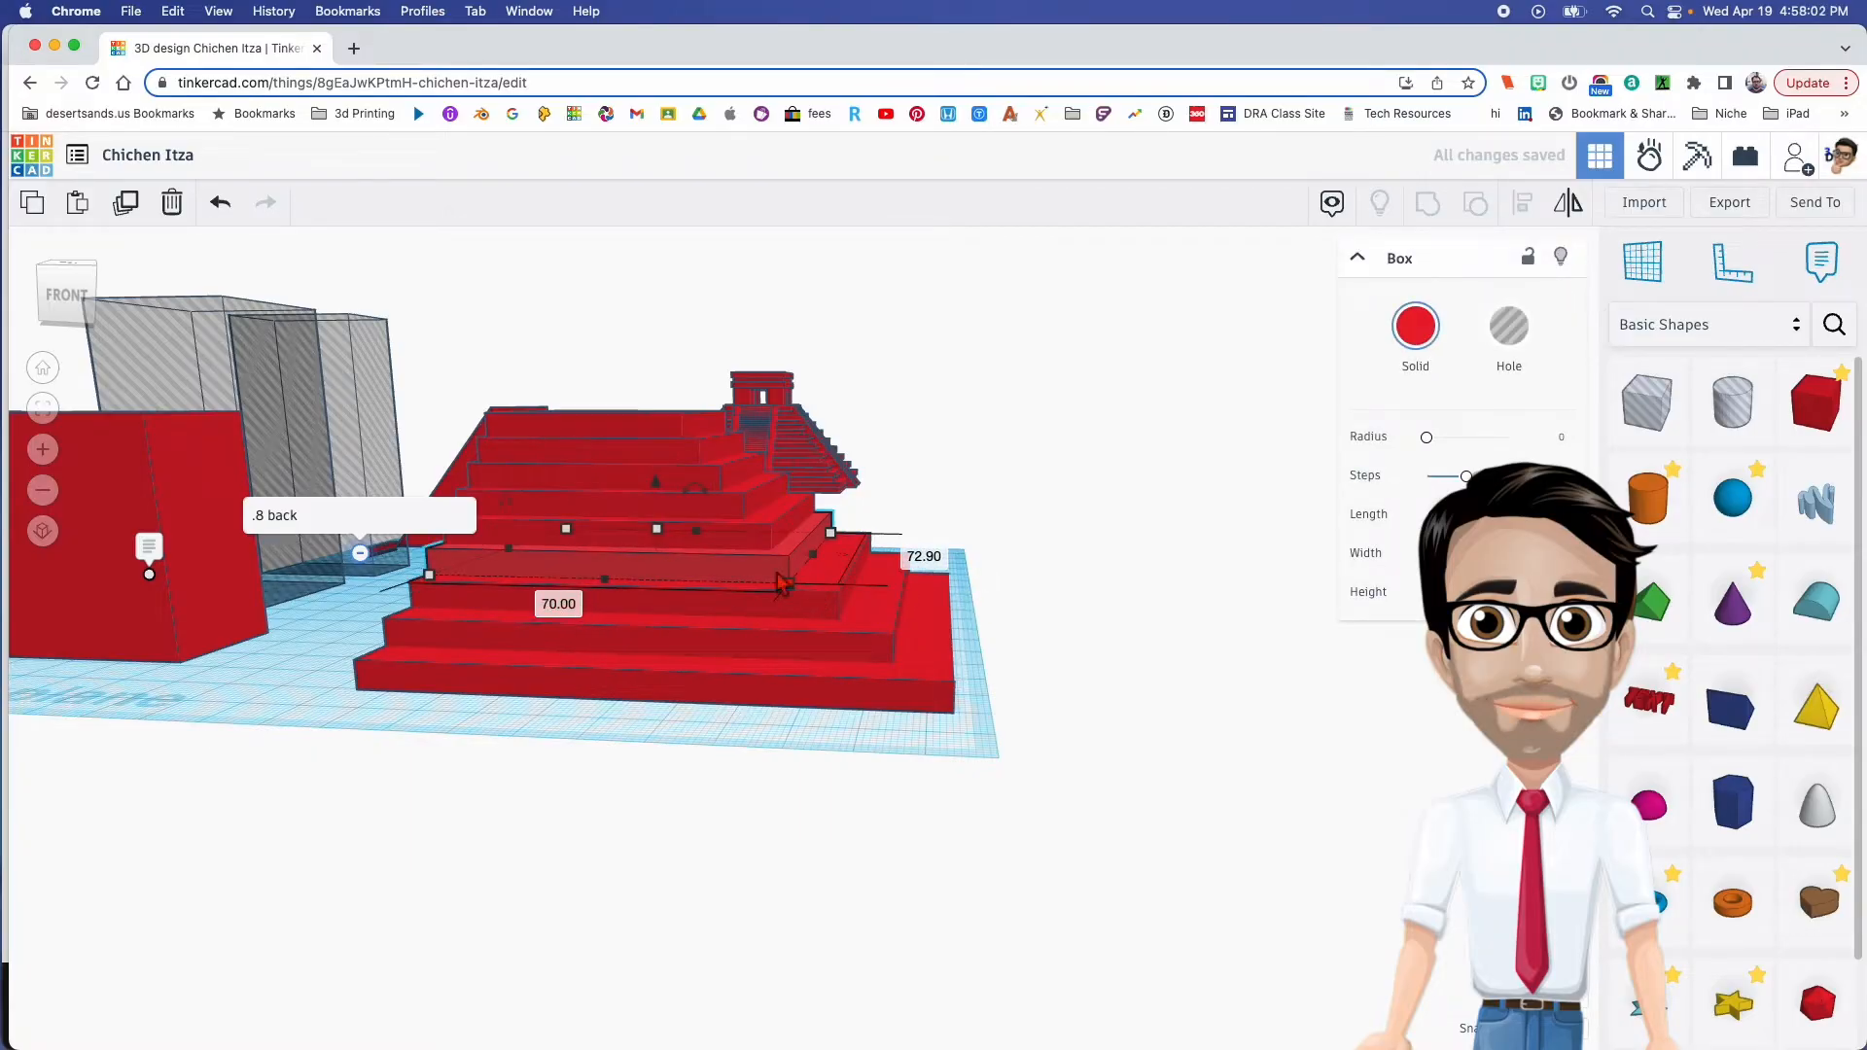
{"action": "left_click", "coordinate": [923, 558]}
{"action": "type", "text": "70"}
{"action": "key", "text": "Return"}
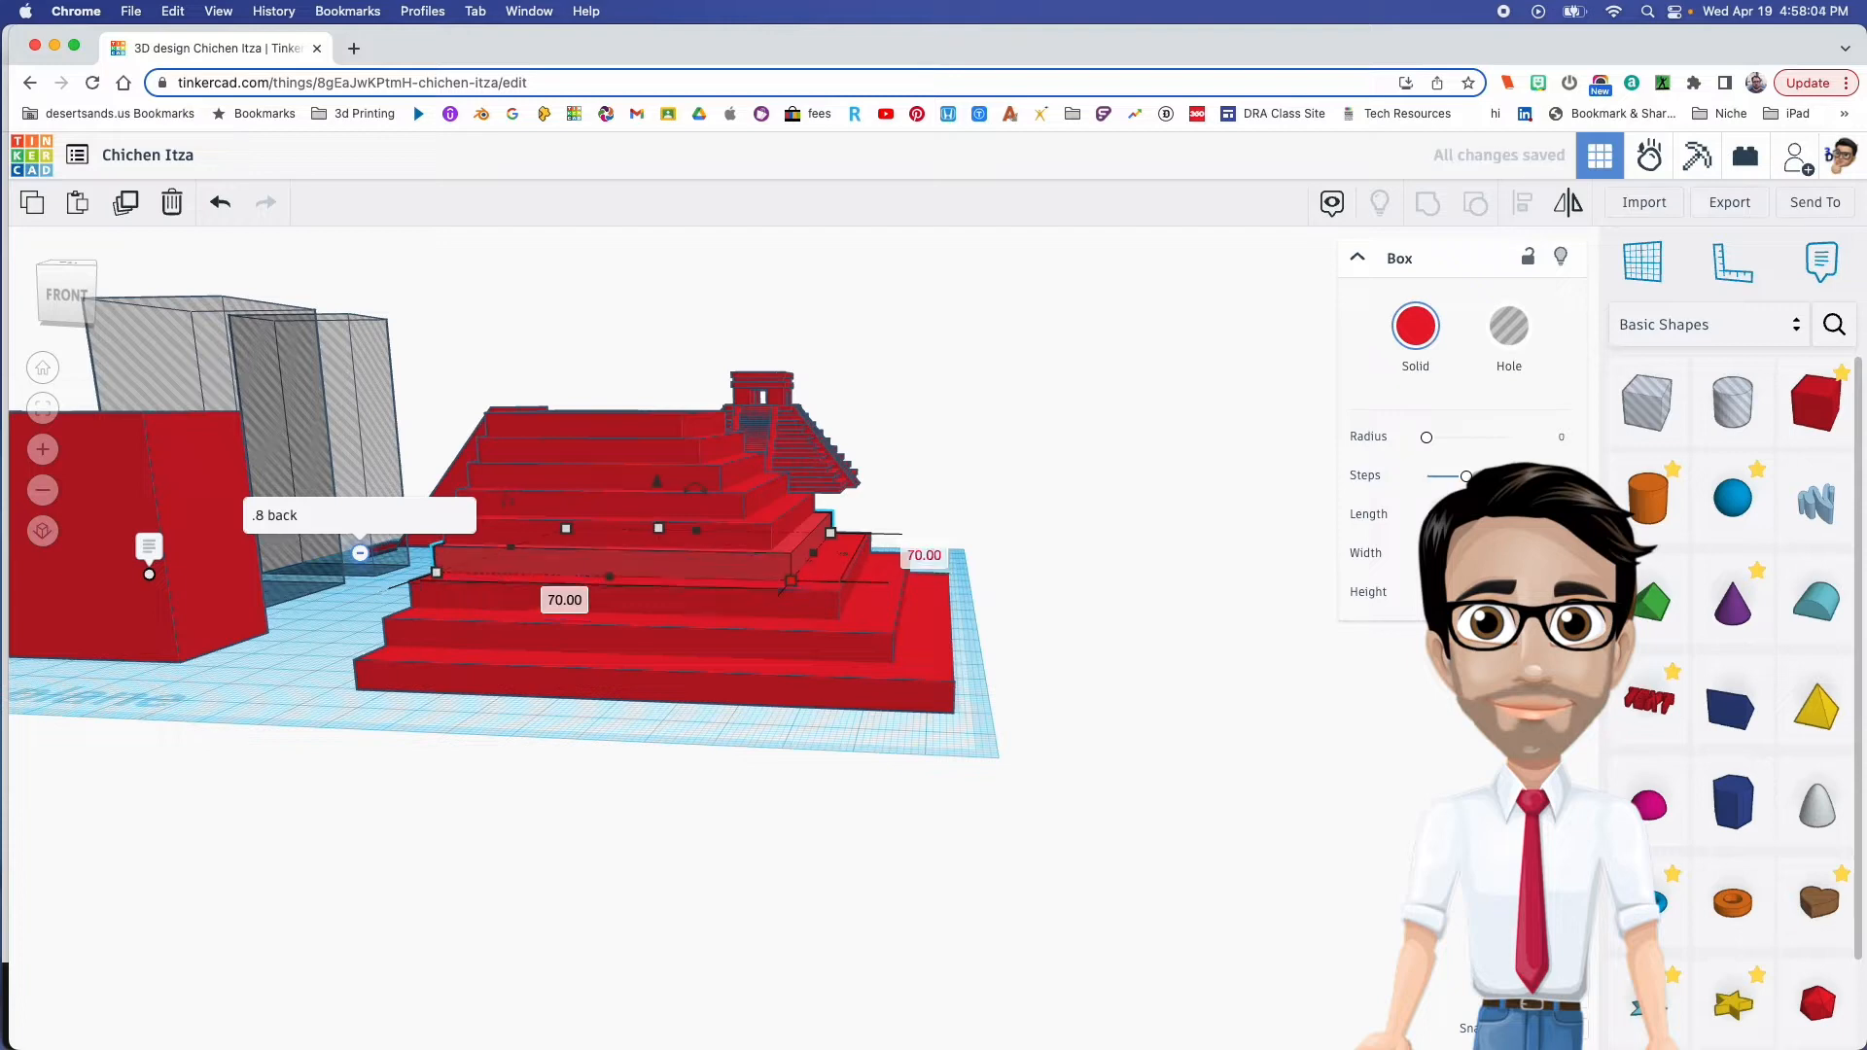
Set the fifth tier's width and depth to 60 mm
{"action": "key", "text": "Up"}
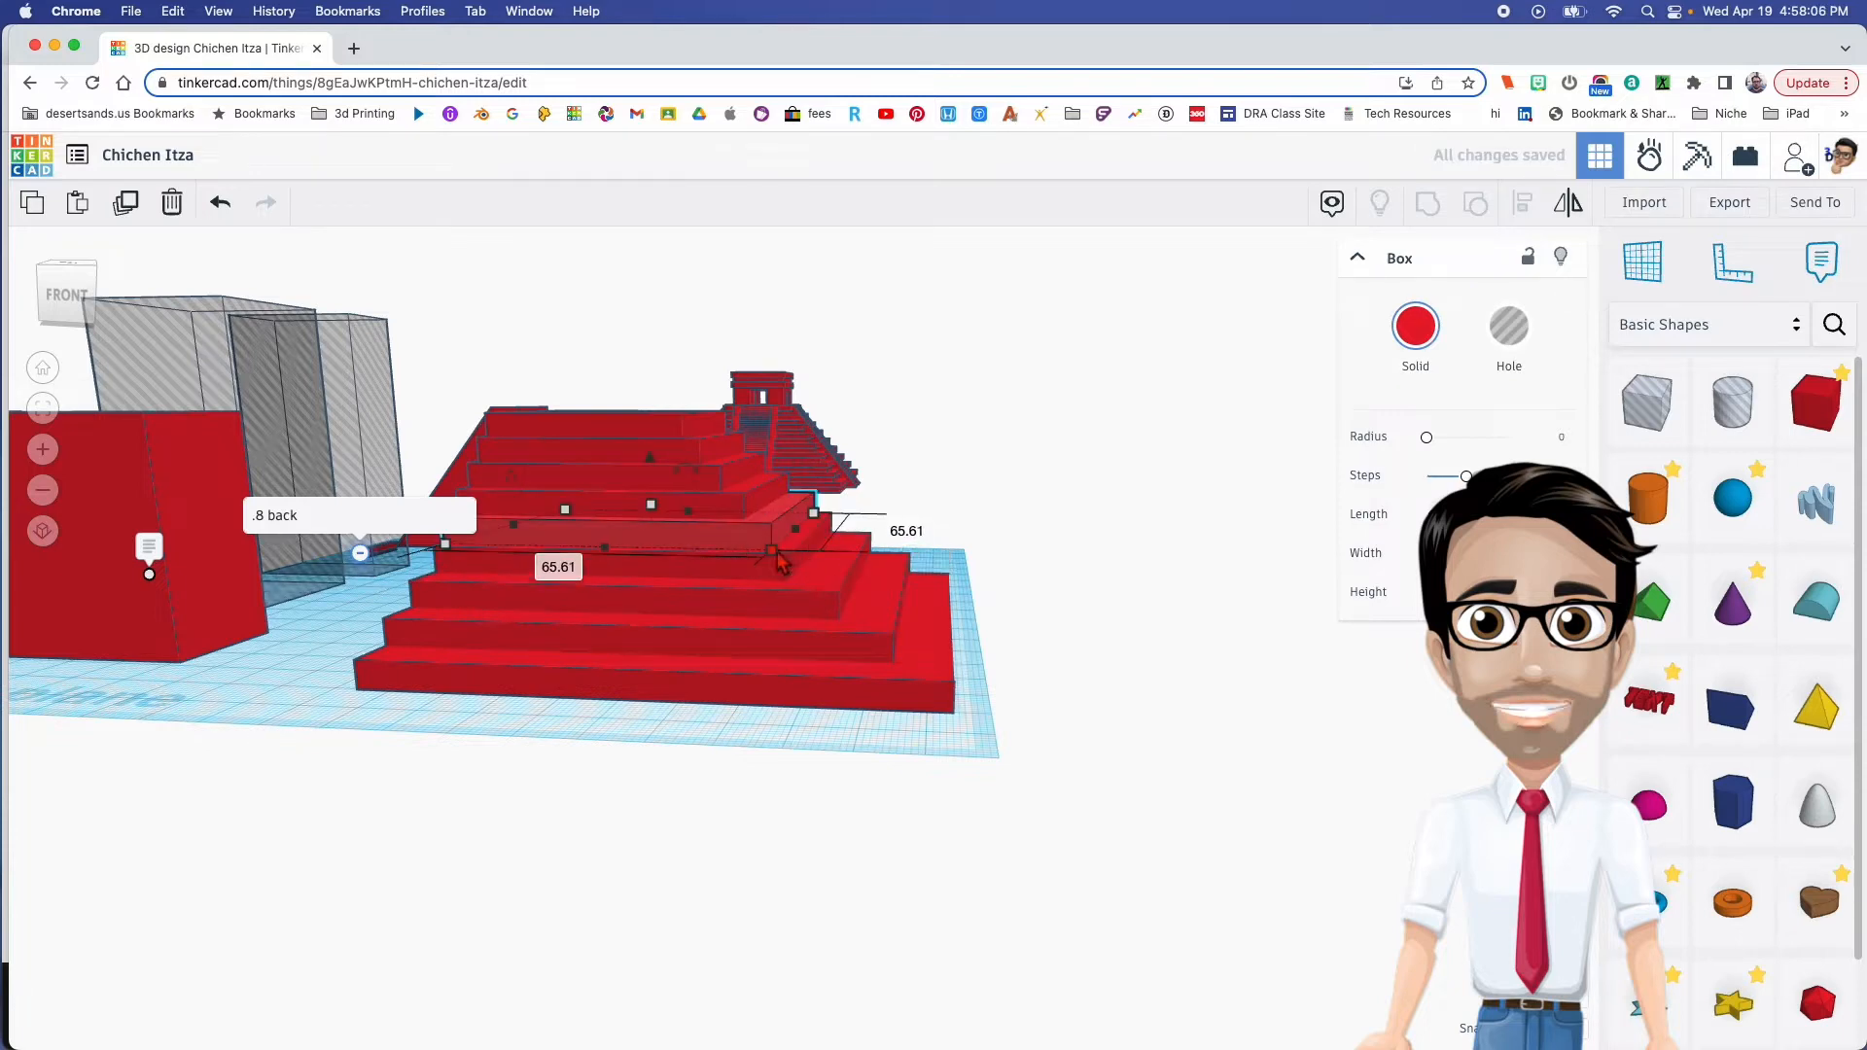
{"action": "left_click", "coordinate": [570, 573]}
{"action": "type", "text": "60"}
{"action": "key", "text": "Return"}
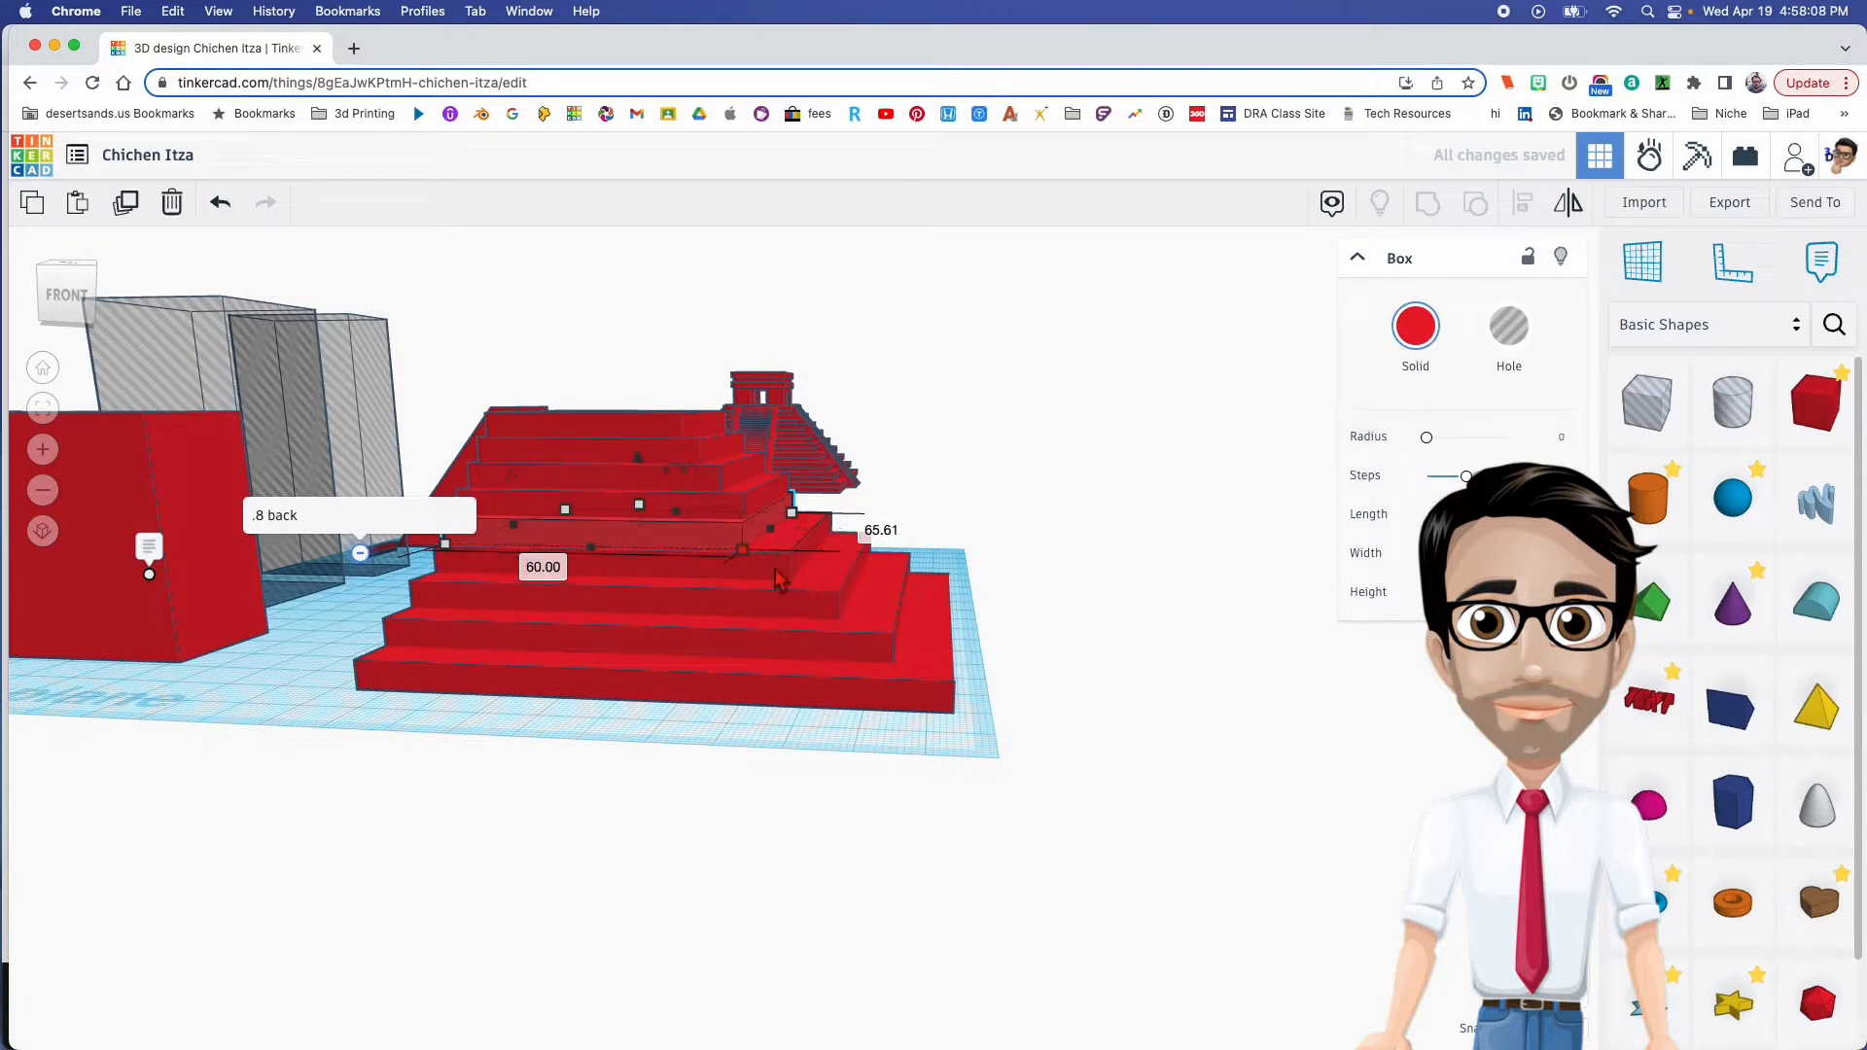
{"action": "left_click", "coordinate": [880, 529]}
{"action": "type", "text": "9"}
{"action": "key", "text": "BackSpace"}
{"action": "key", "text": "Return"}
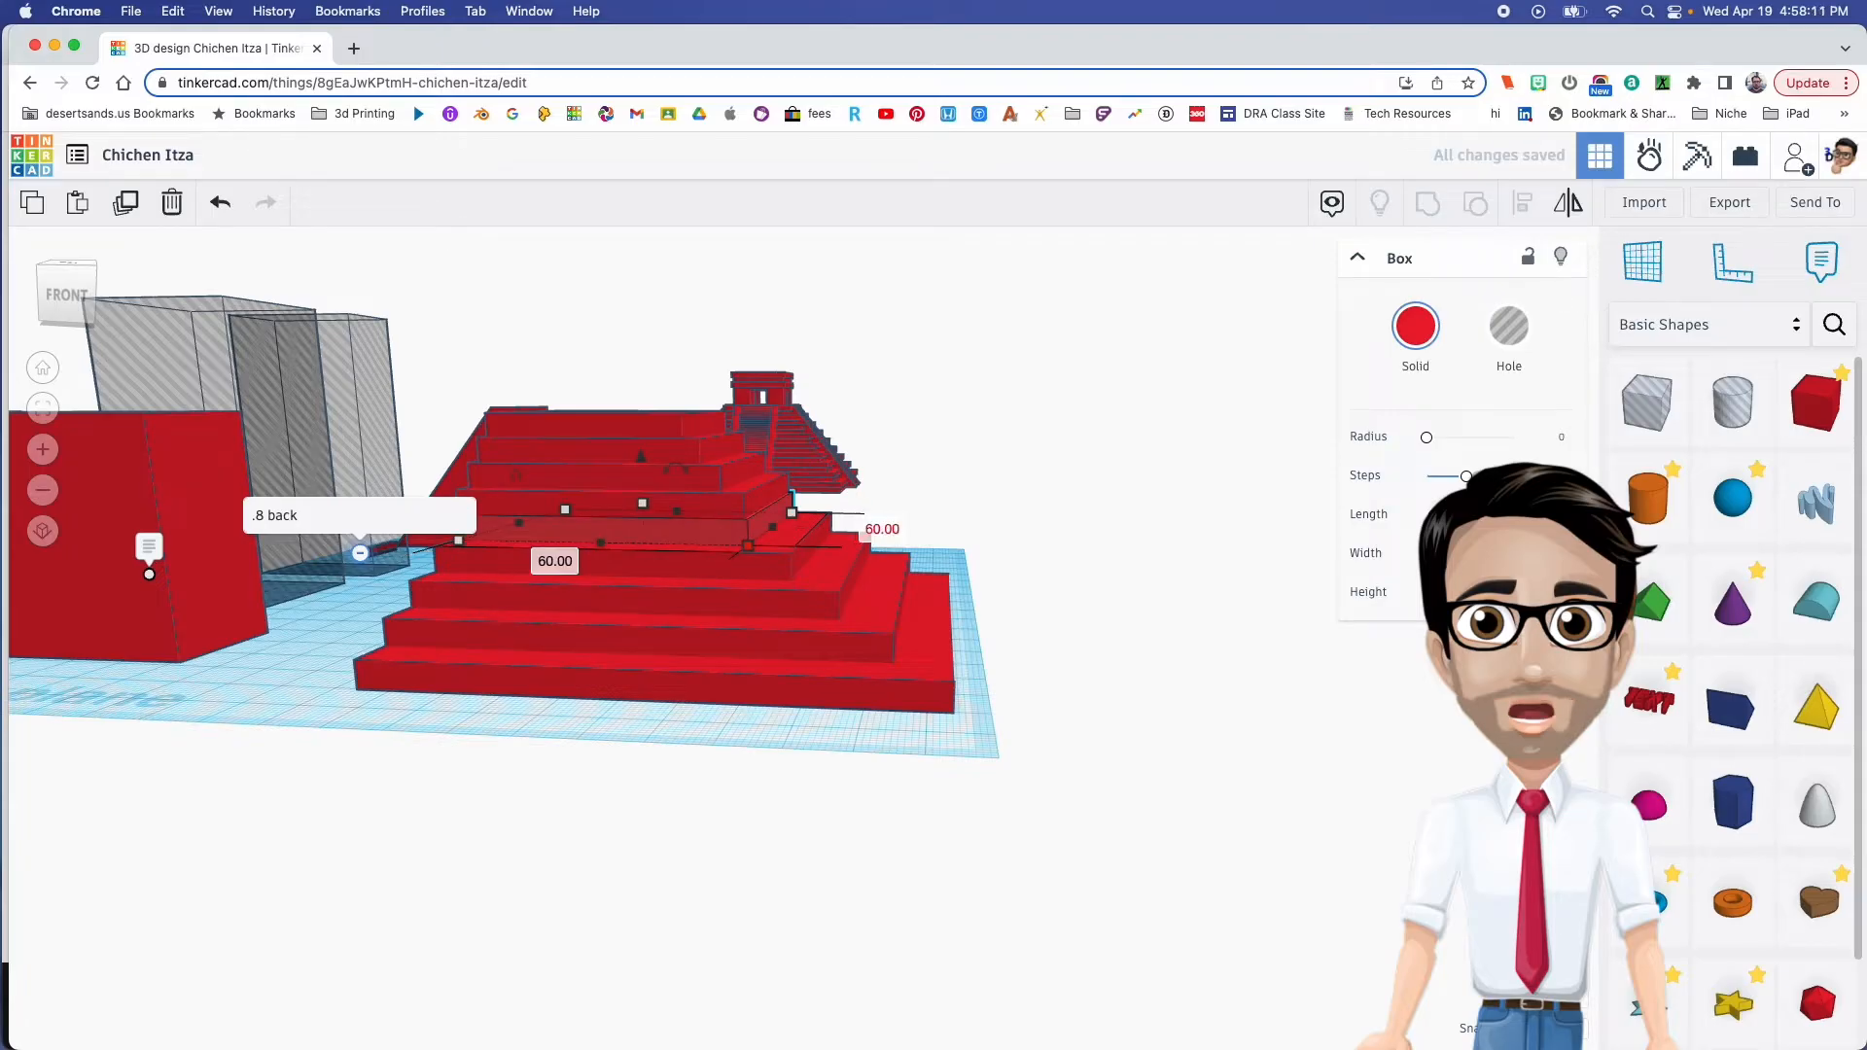
Set the sixth tier's width and depth to 50 mm
{"action": "left_click", "coordinate": [739, 512]}
{"action": "left_click", "coordinate": [552, 533]}
{"action": "key", "text": "Return"}
{"action": "left_click", "coordinate": [840, 506]}
{"action": "type", "text": "50"}
{"action": "key", "text": "Return"}
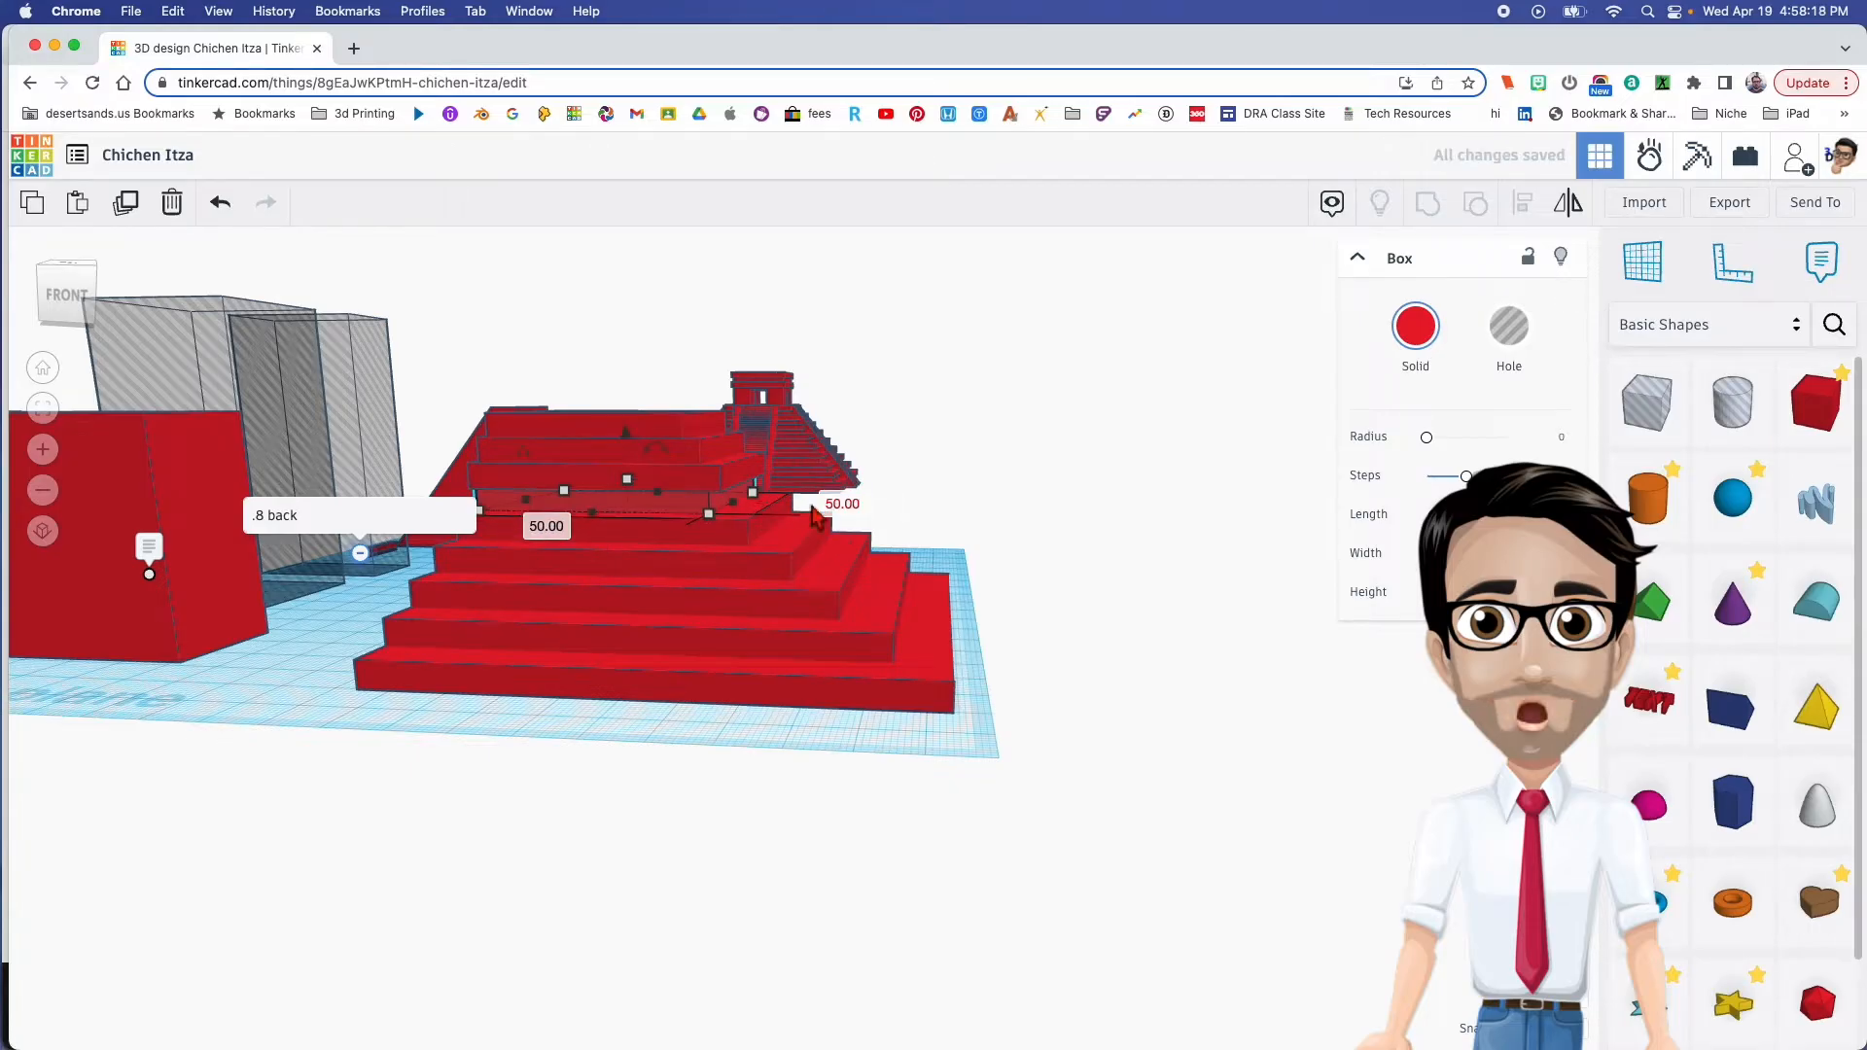
Set the seventh tier's width and depth to 40 mm
{"action": "left_click", "coordinate": [622, 478]}
{"action": "left_click", "coordinate": [560, 501]}
{"action": "type", "text": "40"}
{"action": "key", "text": "Return"}
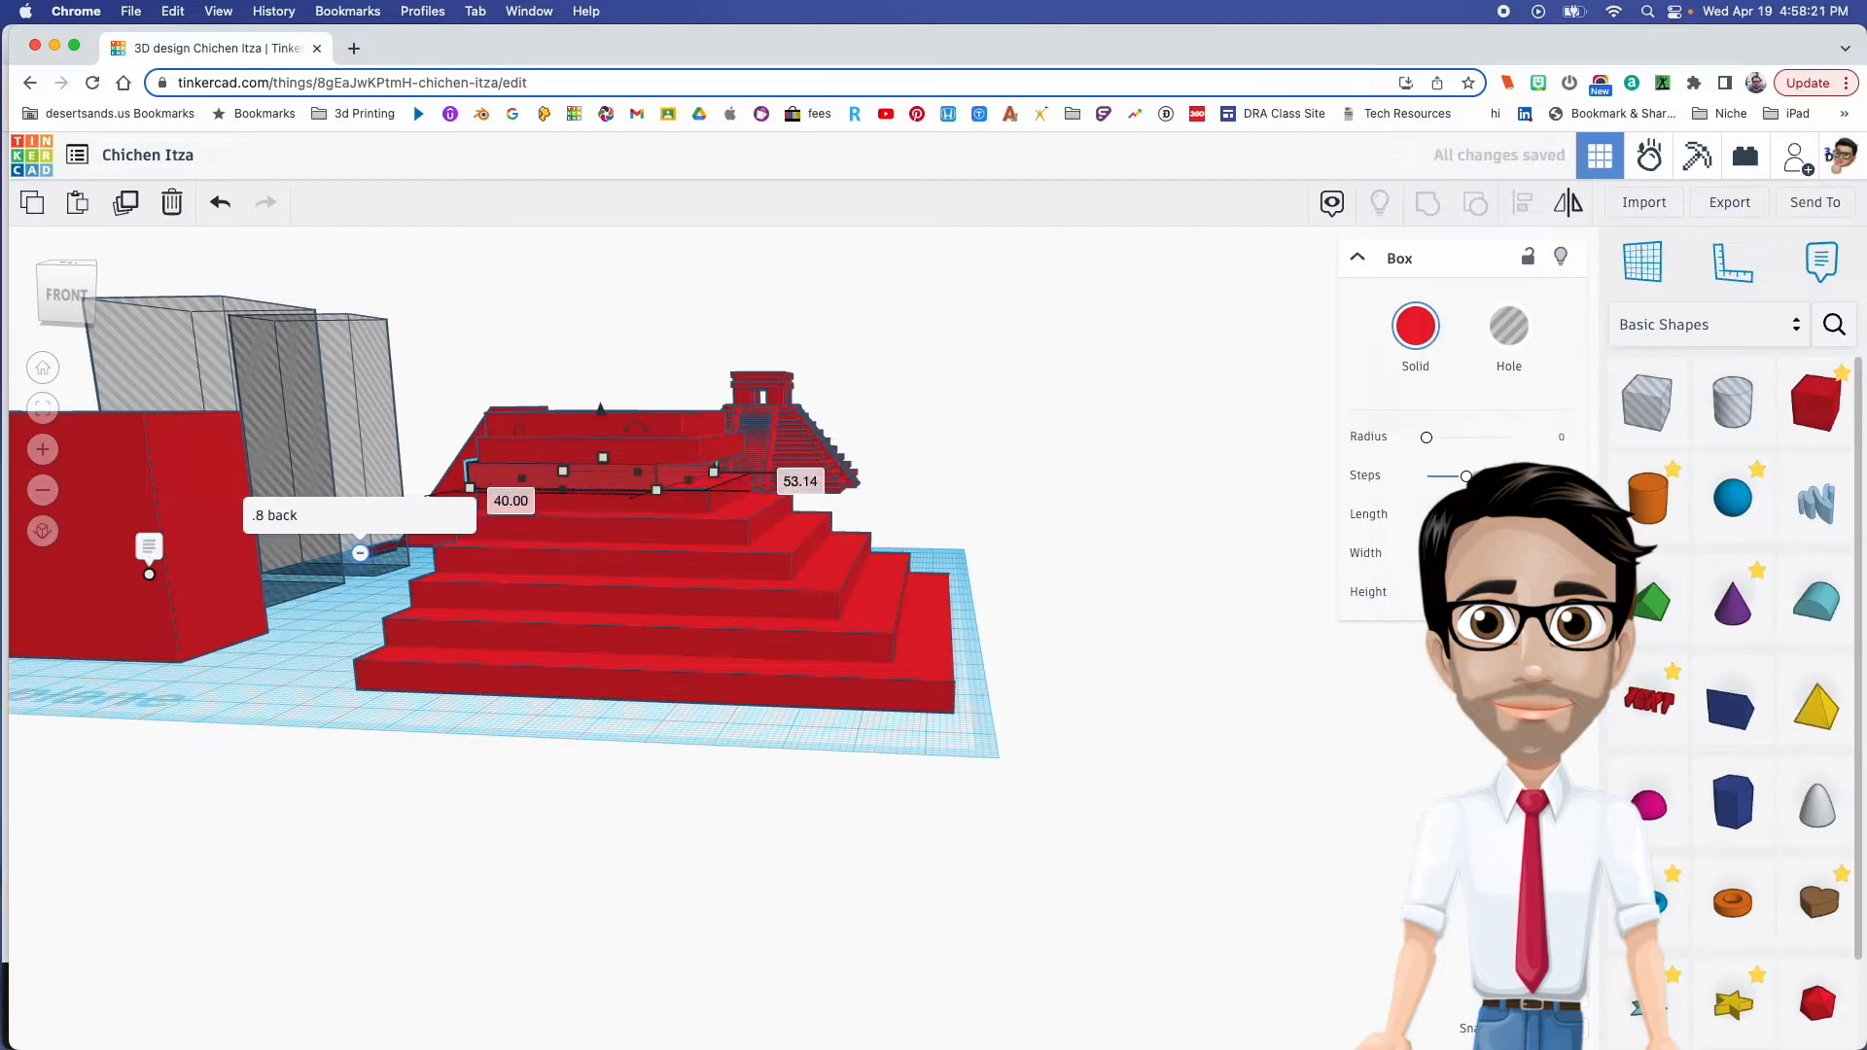
{"action": "left_click", "coordinate": [799, 482]}
{"action": "type", "text": "40"}
{"action": "key", "text": "Return"}
Set the eighth tier's width and depth to 30 mm
{"action": "left_click", "coordinate": [691, 450]}
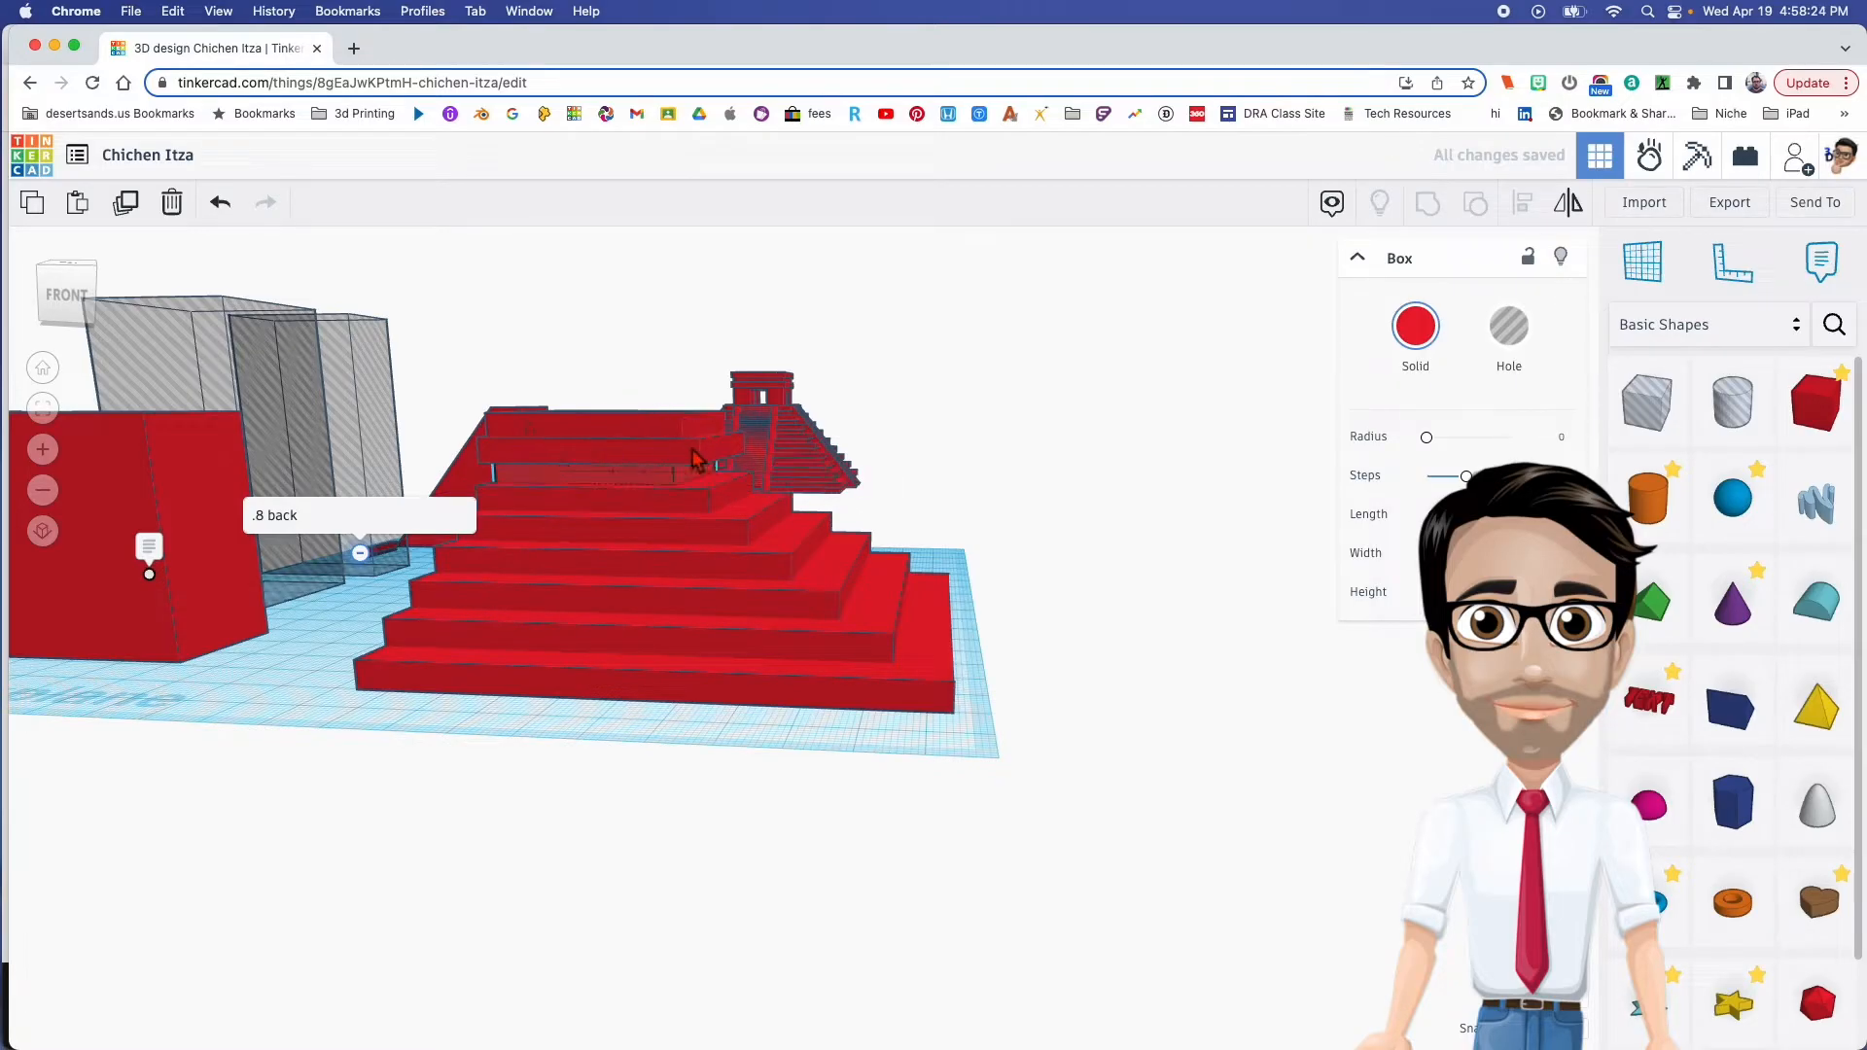
{"action": "left_click", "coordinate": [540, 472]}
{"action": "type", "text": "30"}
{"action": "key", "text": "Return"}
{"action": "left_click", "coordinate": [763, 459]}
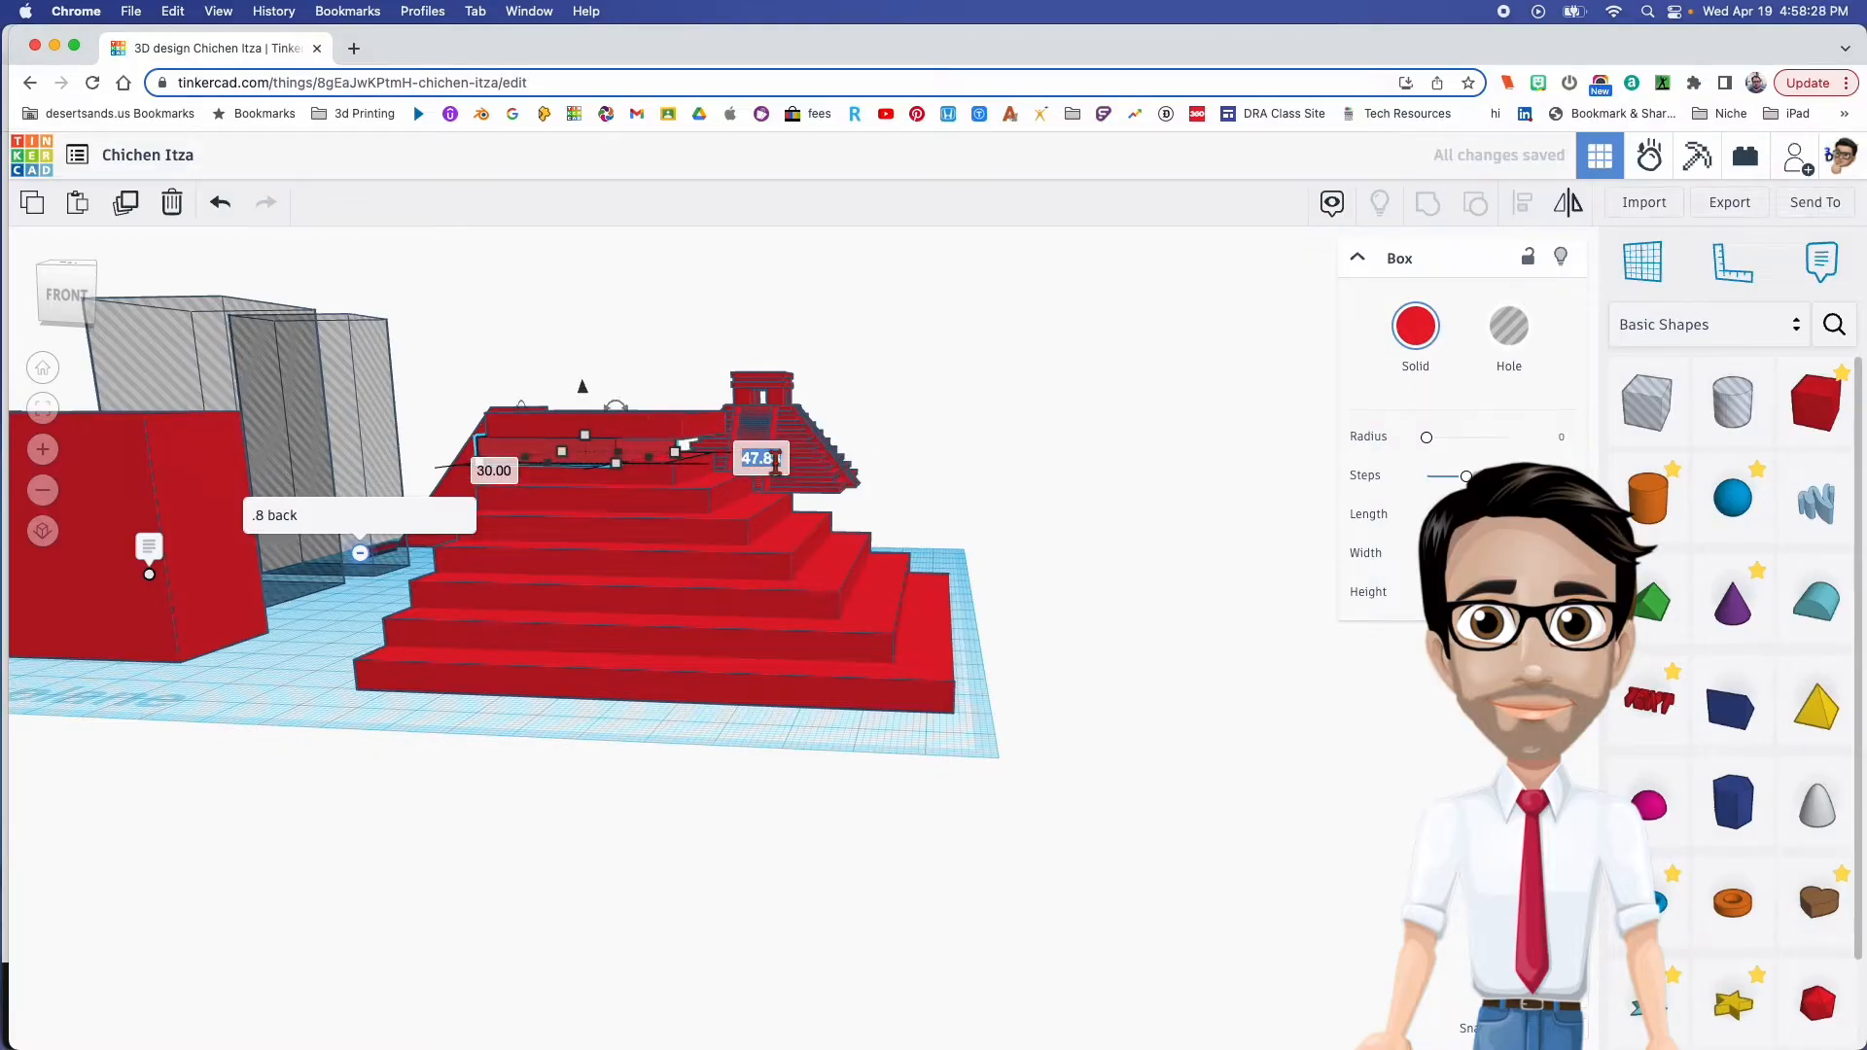
{"action": "type", "text": "30"}
{"action": "key", "text": "Return"}
Set the topmost tier's width and depth to 20 mm
{"action": "right_click_drag", "start_coordinate": [739, 462], "coordinate": [709, 625]}
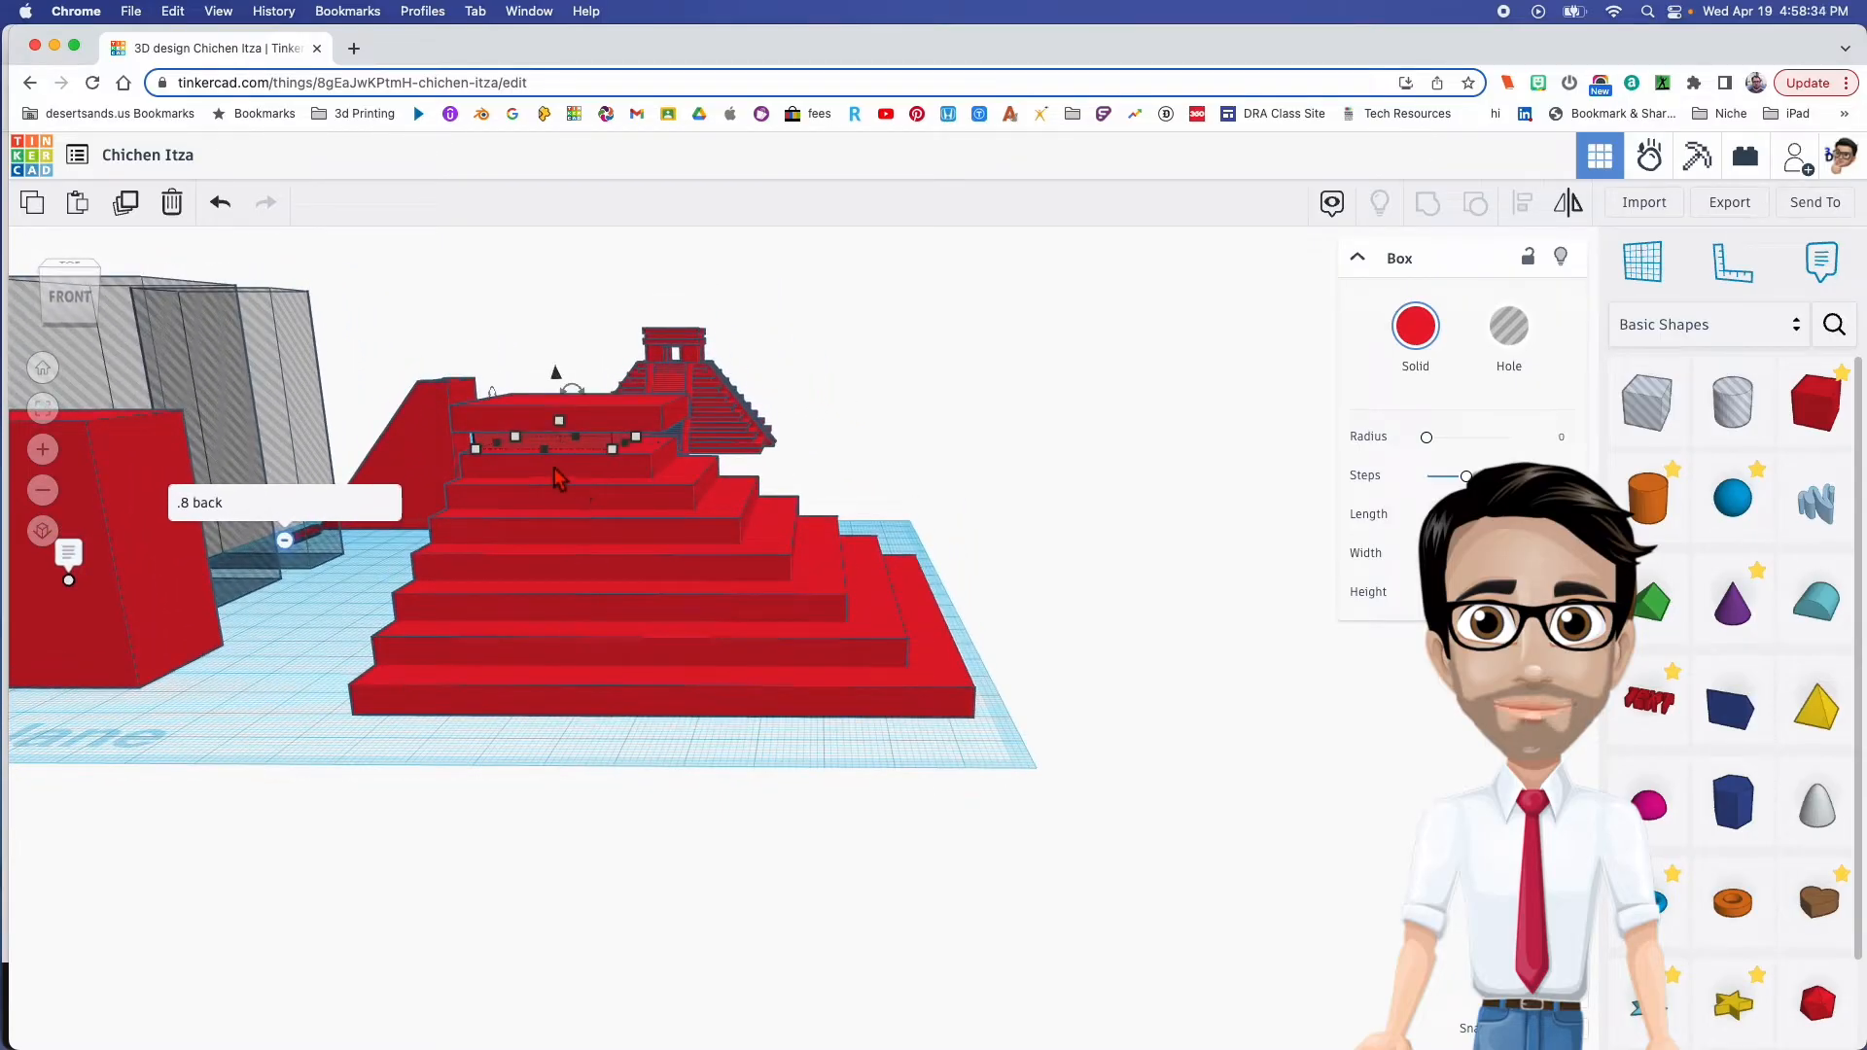
{"action": "left_click", "coordinate": [634, 416]}
{"action": "left_click", "coordinate": [662, 433]}
{"action": "left_click", "coordinate": [531, 448]}
{"action": "type", "text": "20"}
{"action": "key", "text": "Return"}
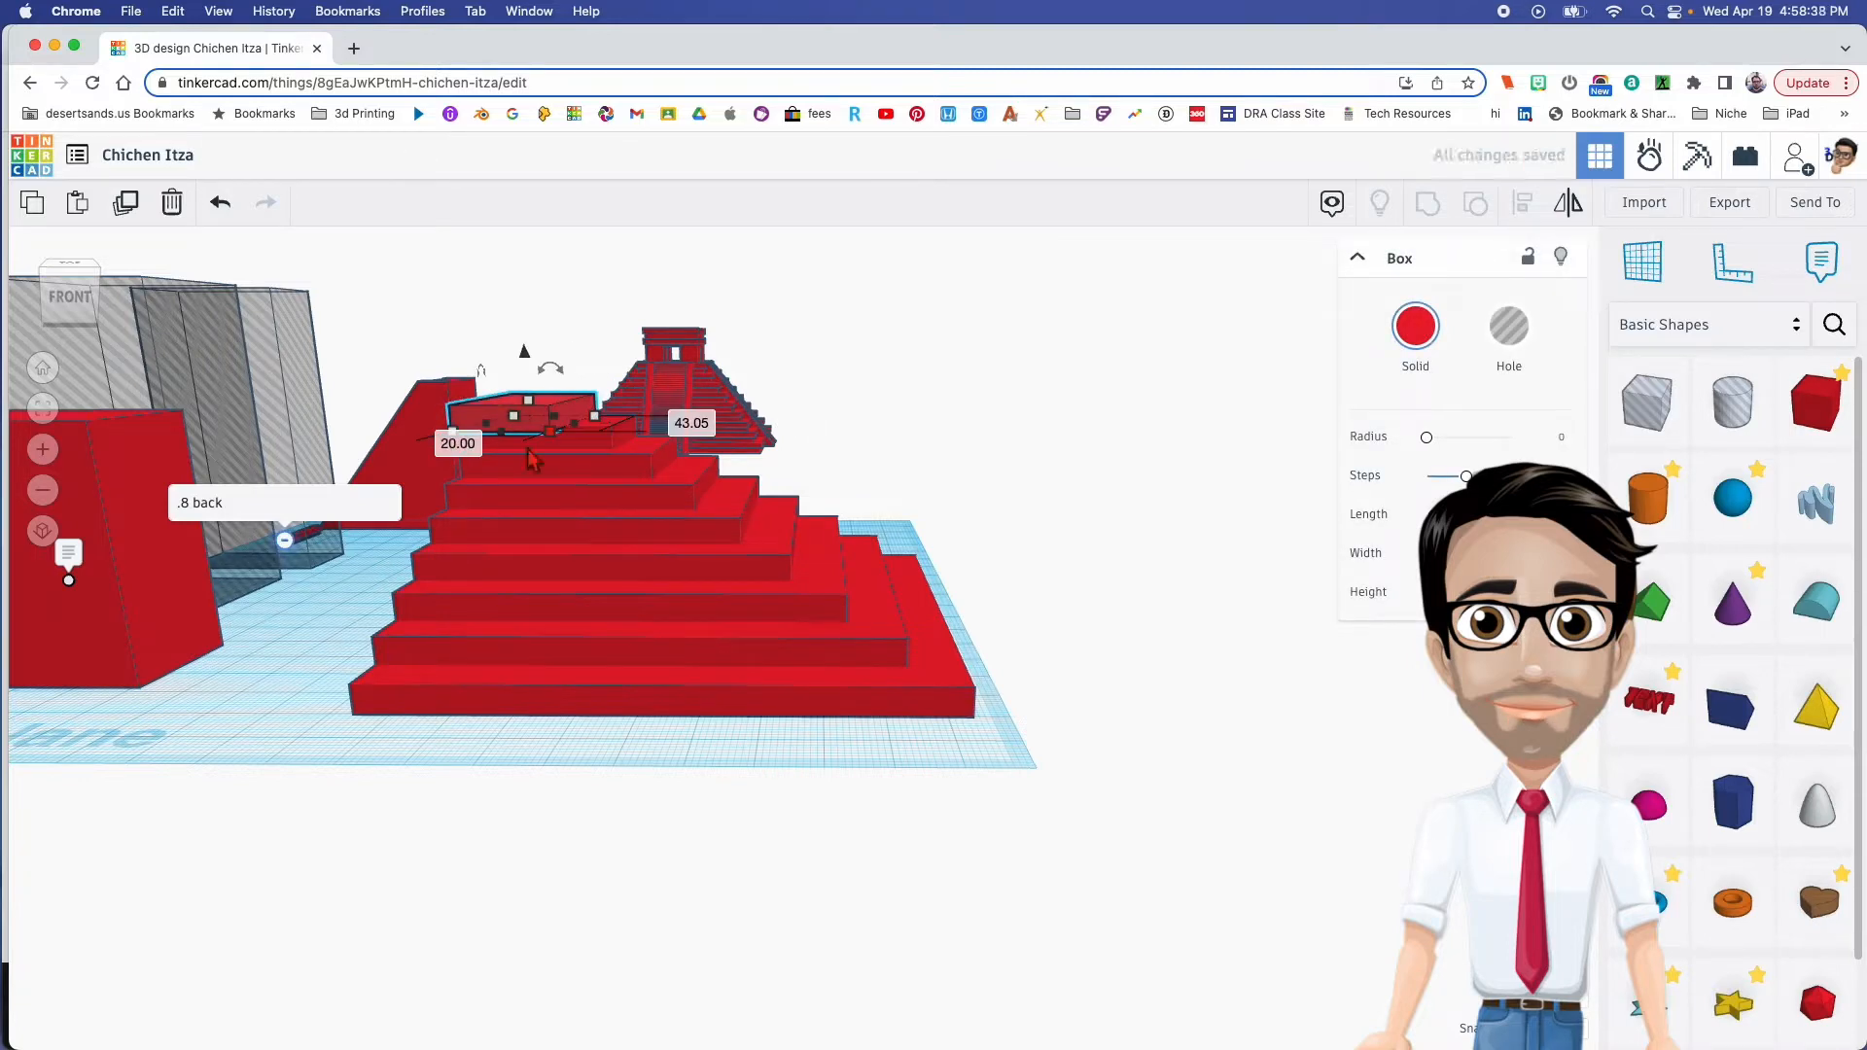
{"action": "left_click", "coordinate": [682, 425]}
{"action": "type", "text": "20"}
{"action": "key", "text": "Return"}
Select all nine tiers and align them to their common centre along both horizontal directions
{"action": "right_click_drag", "start_coordinate": [675, 452], "coordinate": [354, 447]}
{"action": "left_click_drag", "start_coordinate": [347, 439], "coordinate": [807, 860]}
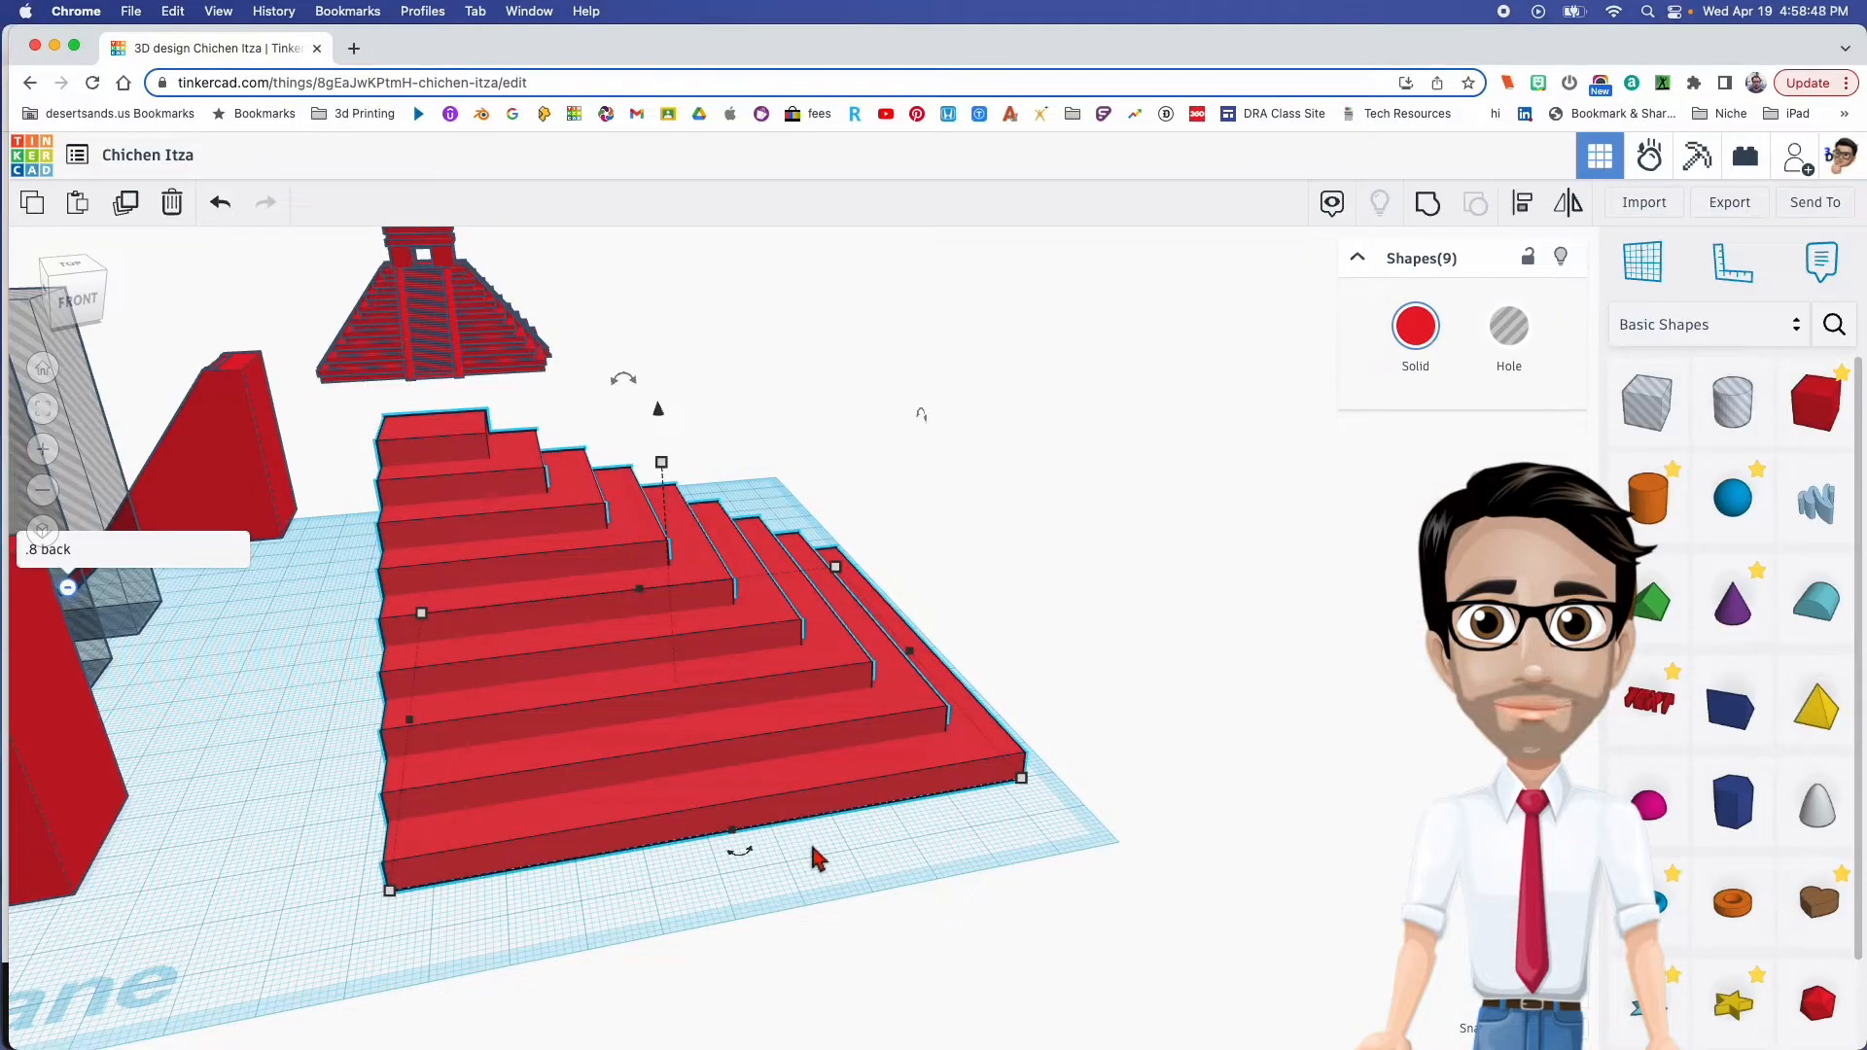
{"action": "key", "text": "l"}
{"action": "left_click", "coordinate": [739, 852]}
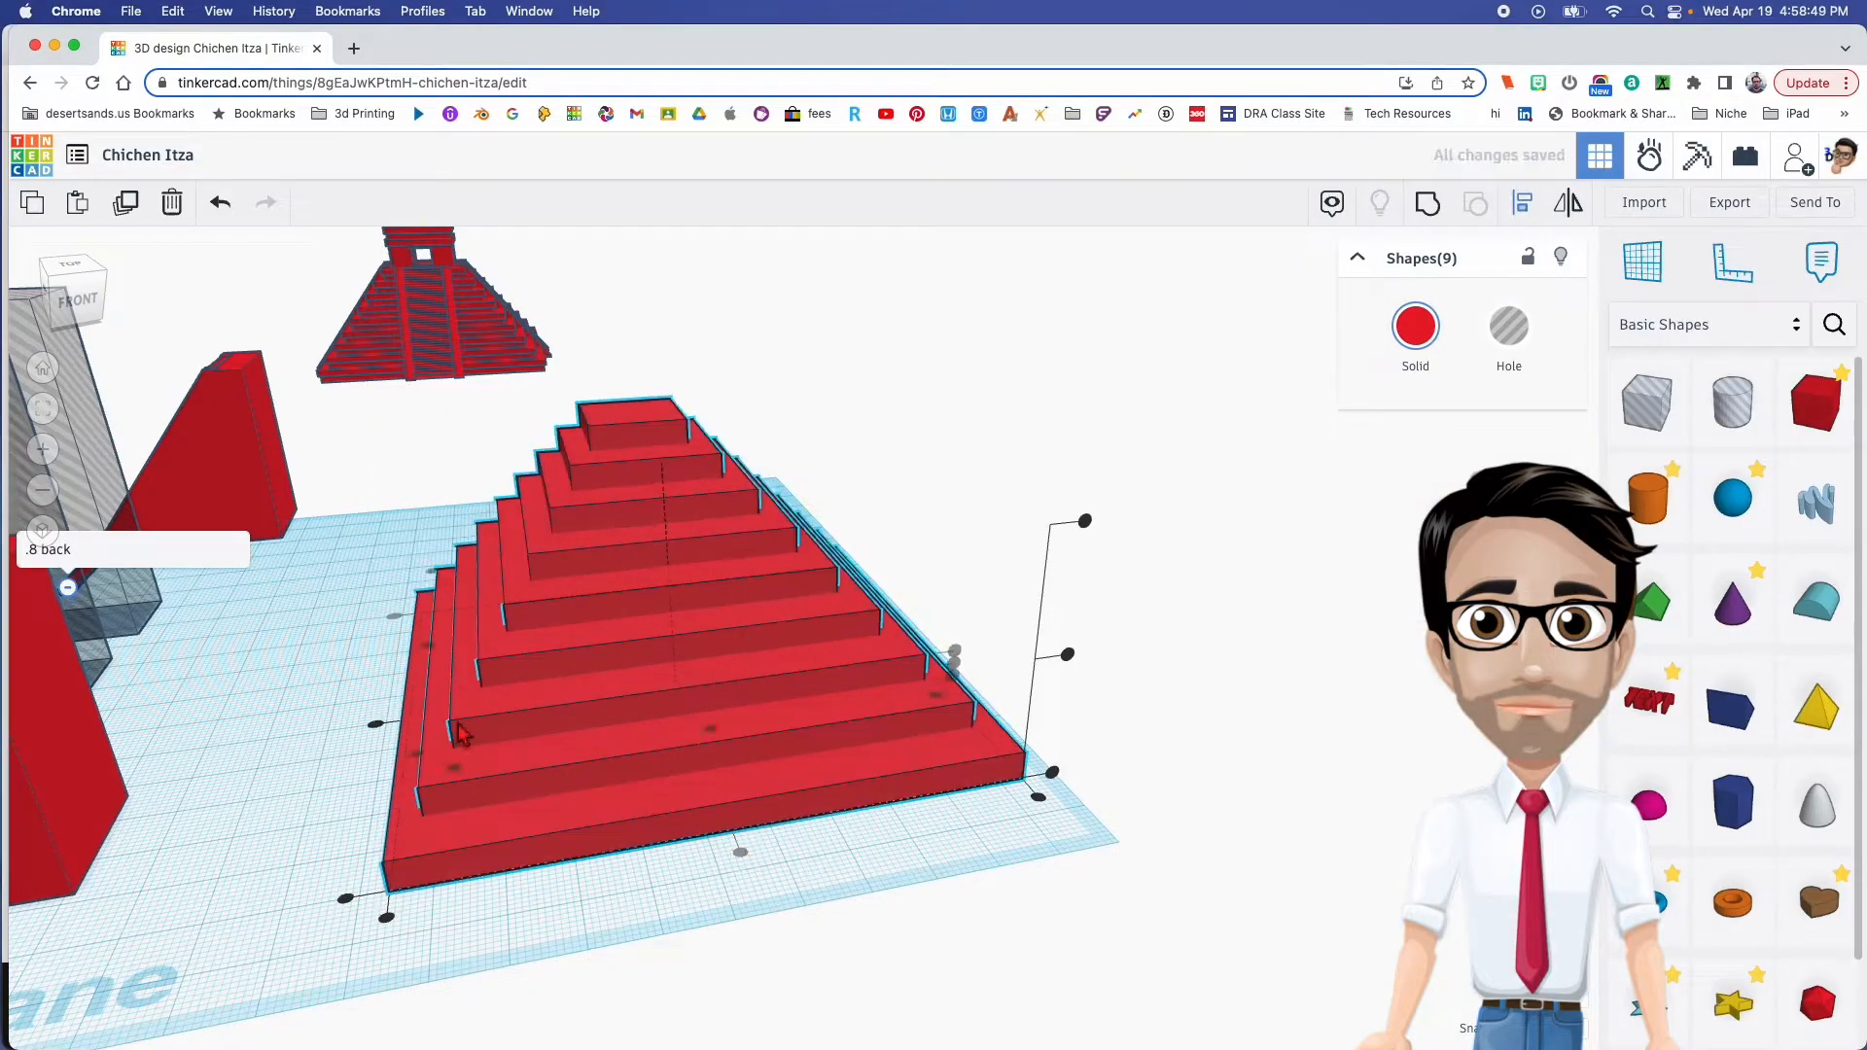
{"action": "left_click", "coordinate": [376, 723]}
{"action": "right_click_drag", "start_coordinate": [685, 709], "coordinate": [632, 541]}
{"action": "left_click_drag", "start_coordinate": [706, 384], "coordinate": [820, 379]}
{"action": "key", "text": "super+z"}
Select all six parts of the finished reference pyramid behind the workplane and group them
{"action": "right_click_drag", "start_coordinate": [778, 356], "coordinate": [800, 418]}
{"action": "middle_click_drag", "start_coordinate": [665, 302], "coordinate": [700, 491]}
{"action": "left_click_drag", "start_coordinate": [506, 233], "coordinate": [717, 395]}
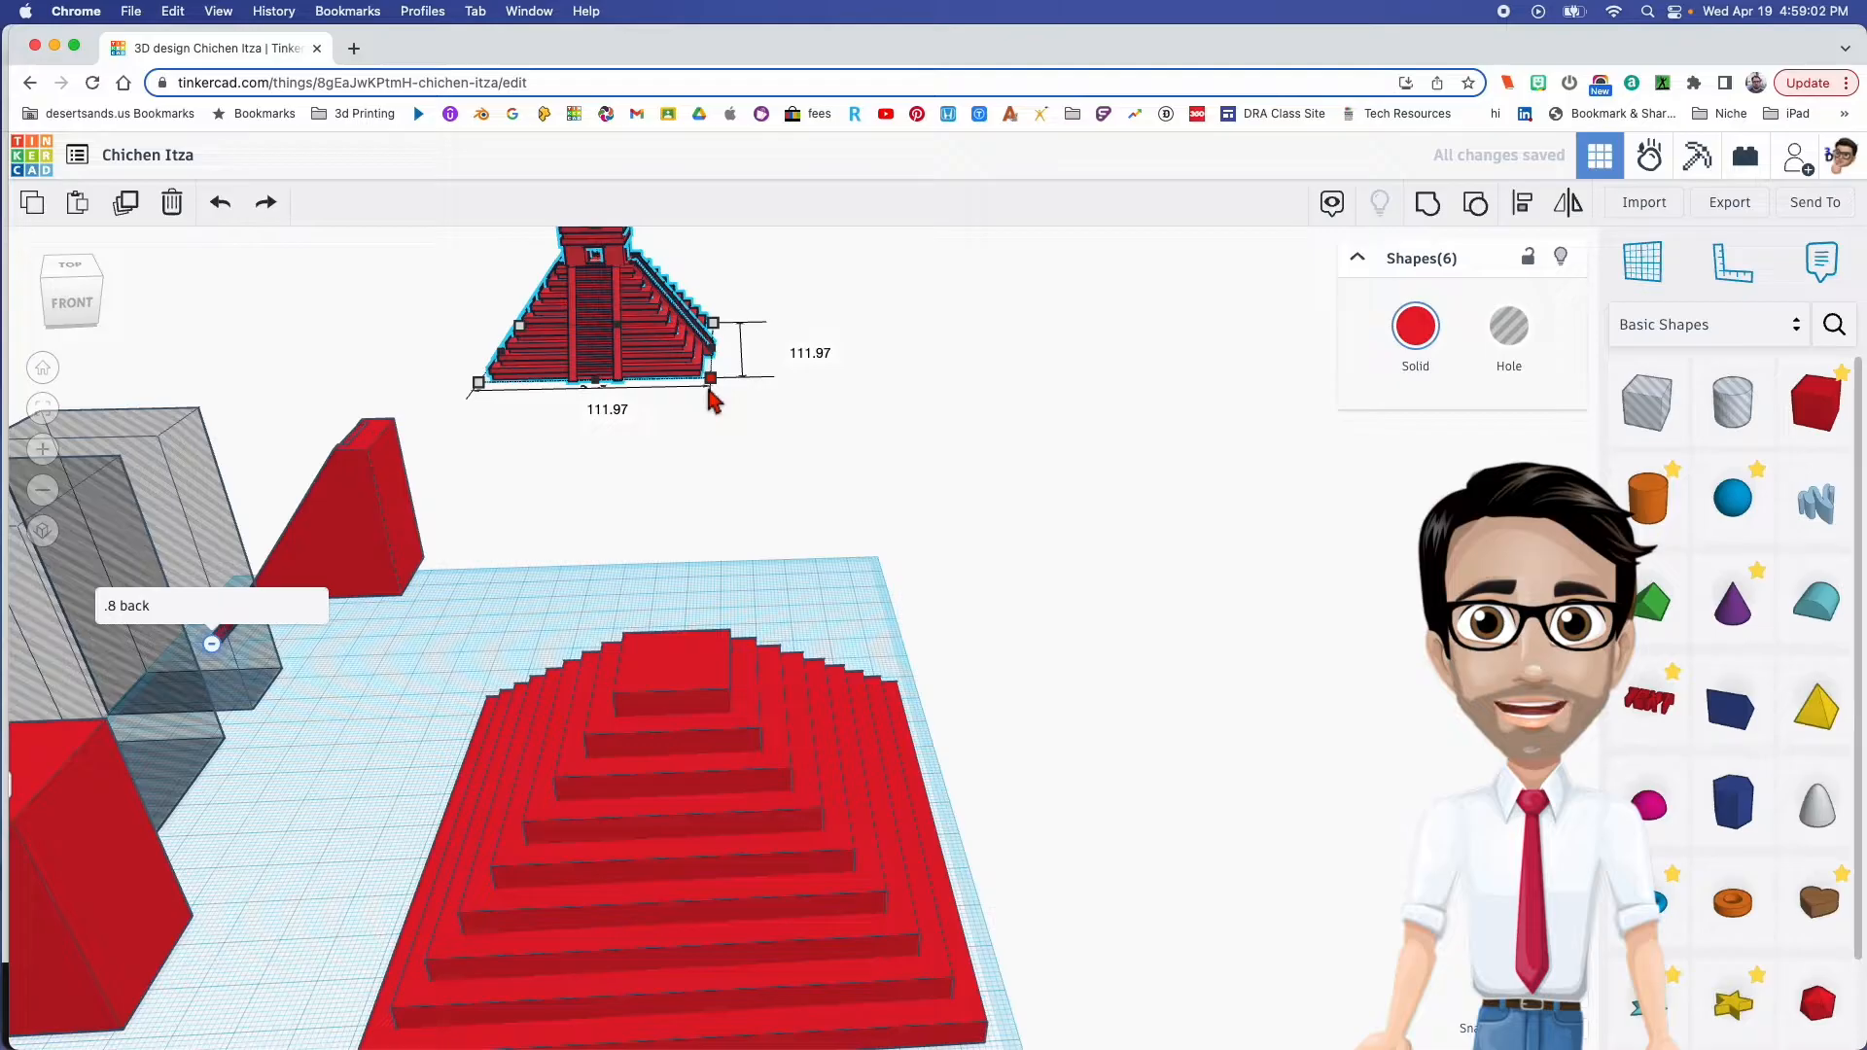
{"action": "key", "text": "super+g"}
Reposition the grouped reference pyramid behind the new stepped pyramid
{"action": "left_click_drag", "start_coordinate": [652, 350], "coordinate": [926, 563]}
{"action": "right_click_drag", "start_coordinate": [849, 667], "coordinate": [717, 563]}
{"action": "right_click_drag", "start_coordinate": [937, 675], "coordinate": [1029, 726]}
{"action": "left_click_drag", "start_coordinate": [1029, 726], "coordinate": [840, 637]}
{"action": "right_click_drag", "start_coordinate": [840, 637], "coordinate": [934, 771]}
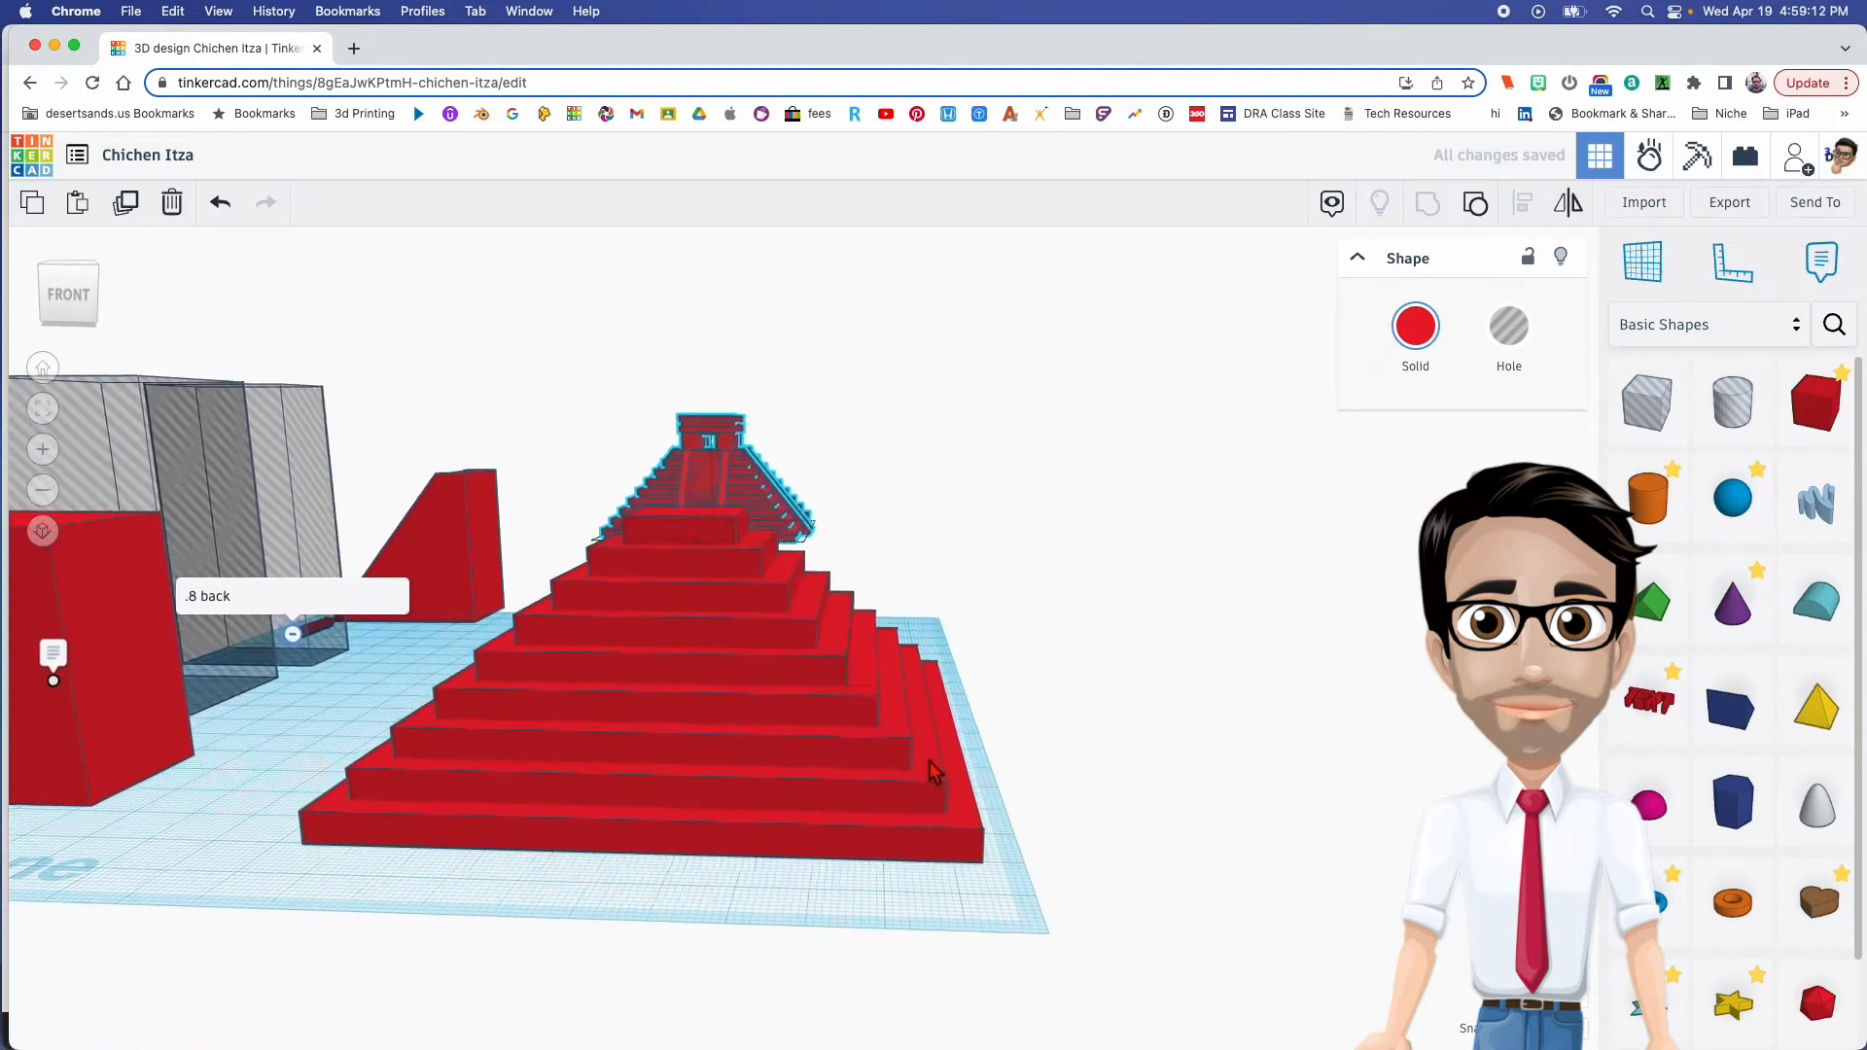
Duplicate the bottom tier of the stepped pyramid and set the copy's height to 2 mm
{"action": "right_click_drag", "start_coordinate": [886, 842], "coordinate": [846, 842]}
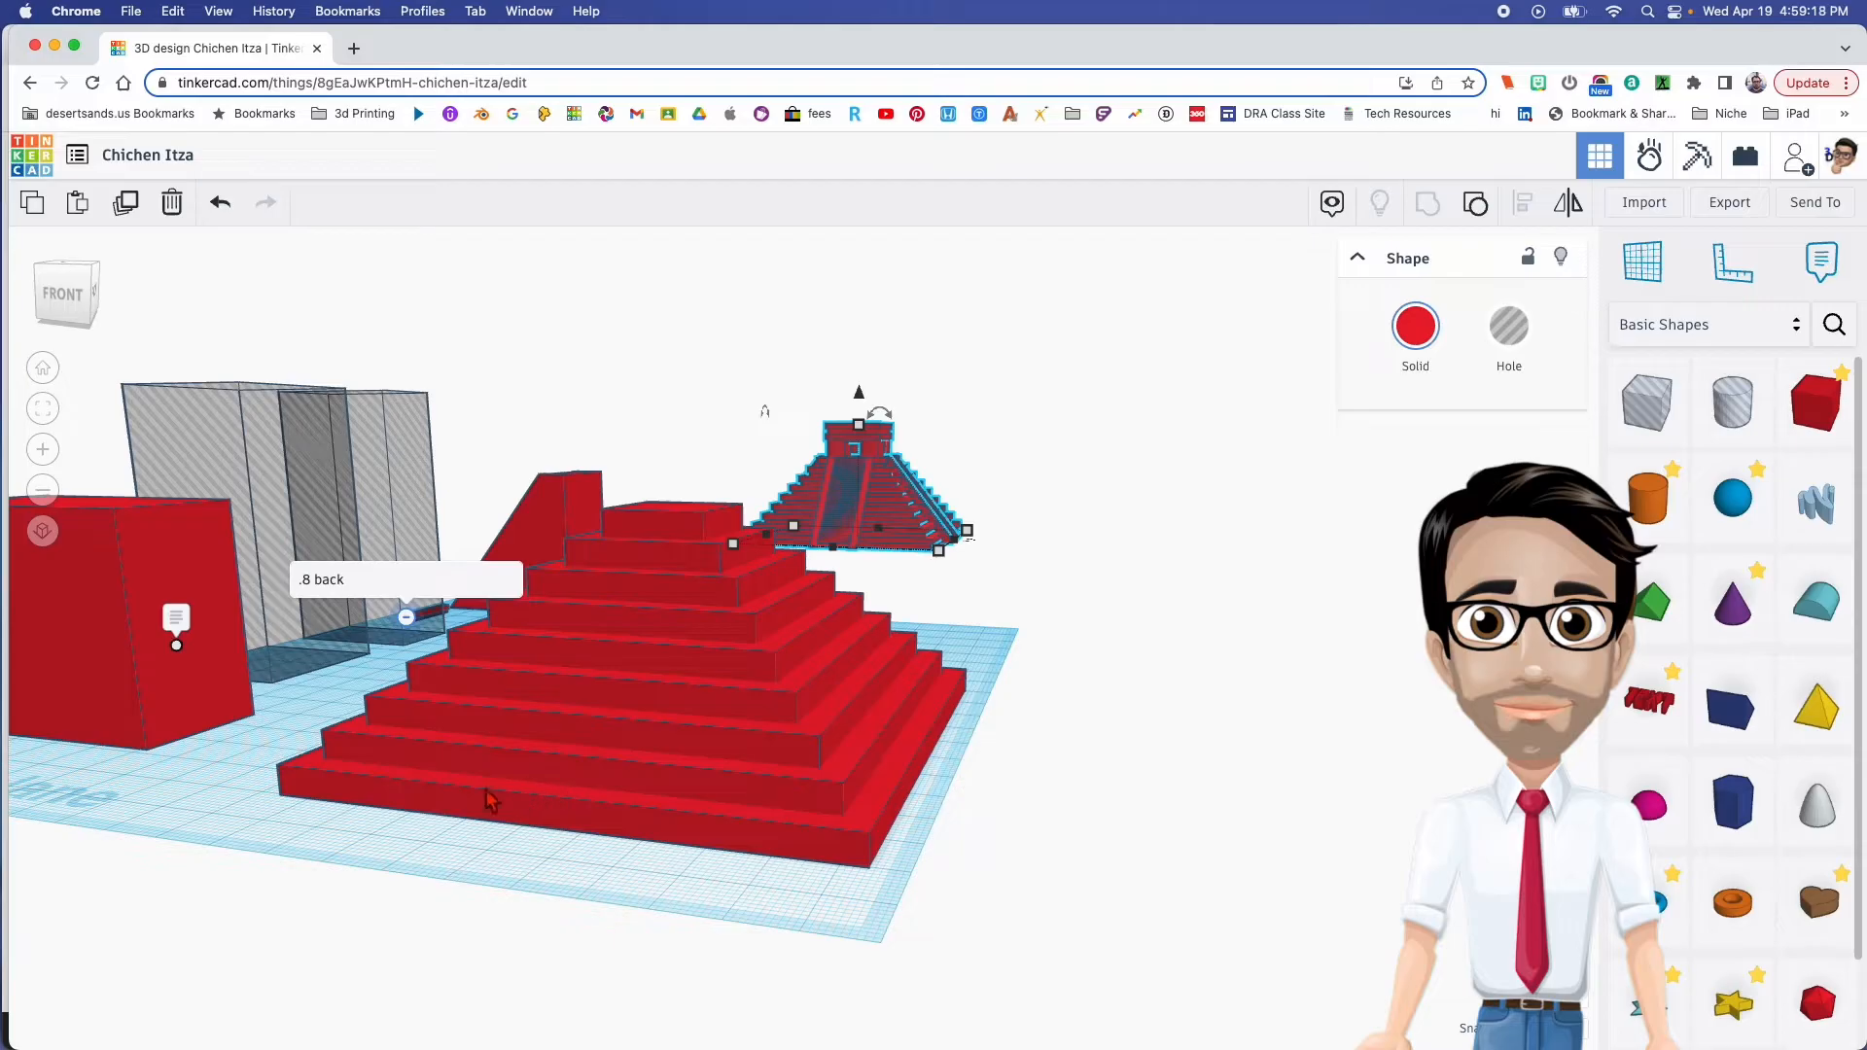
{"action": "right_click_drag", "start_coordinate": [688, 798], "coordinate": [755, 825]}
{"action": "left_click", "coordinate": [756, 822]}
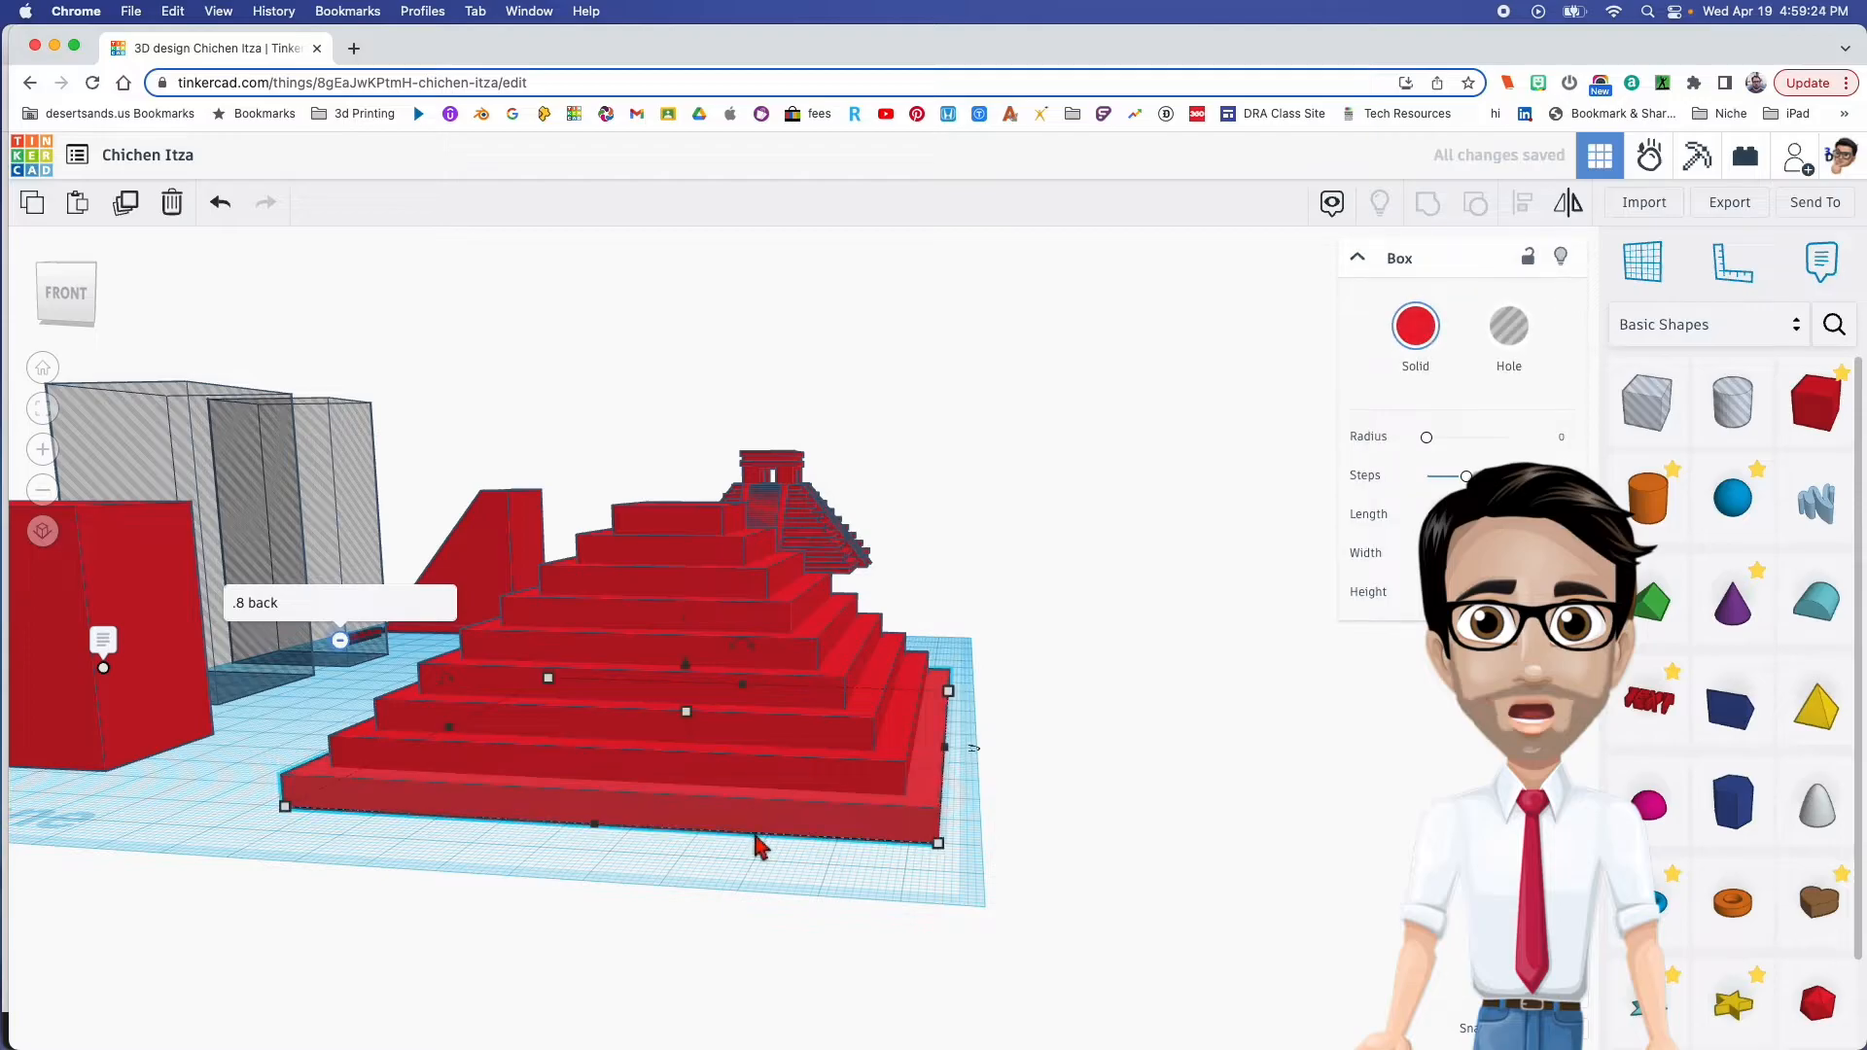
{"action": "right_click_drag", "start_coordinate": [760, 847], "coordinate": [760, 820]}
{"action": "right_click_drag", "start_coordinate": [766, 794], "coordinate": [775, 779]}
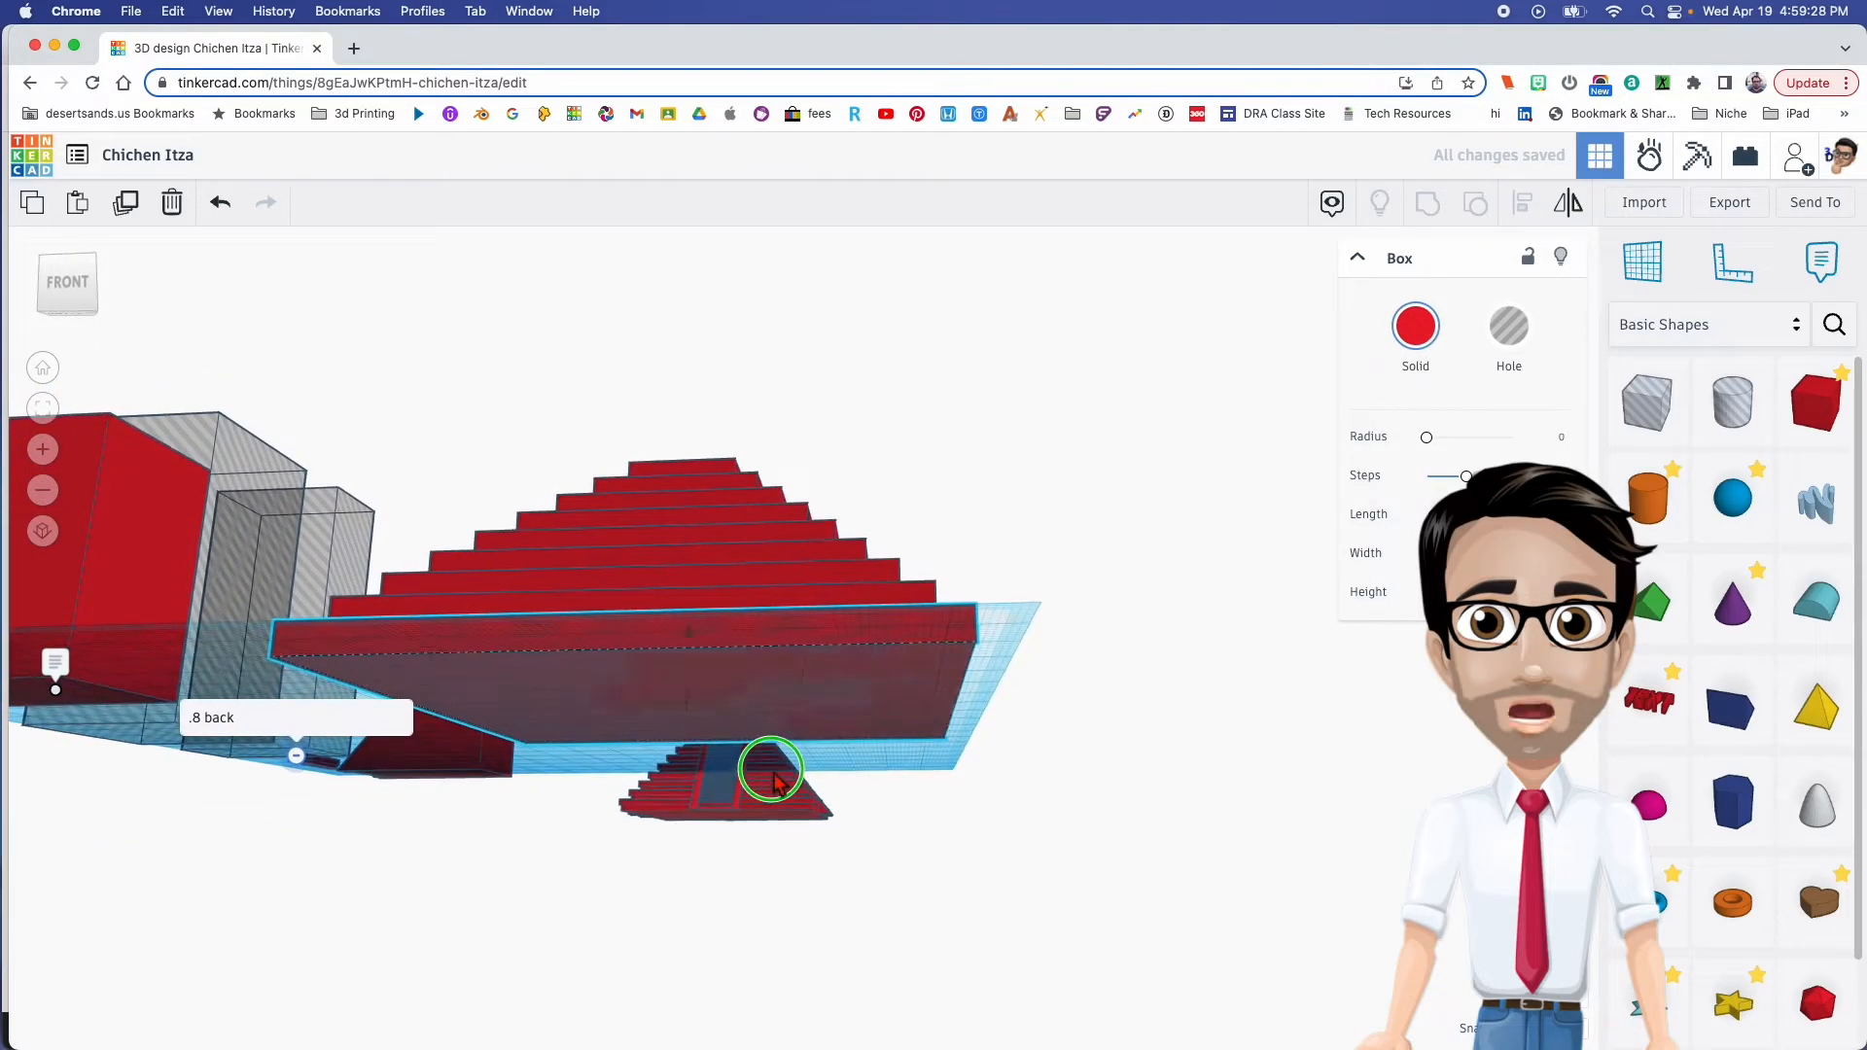
{"action": "mouse_move", "coordinate": [686, 688]}
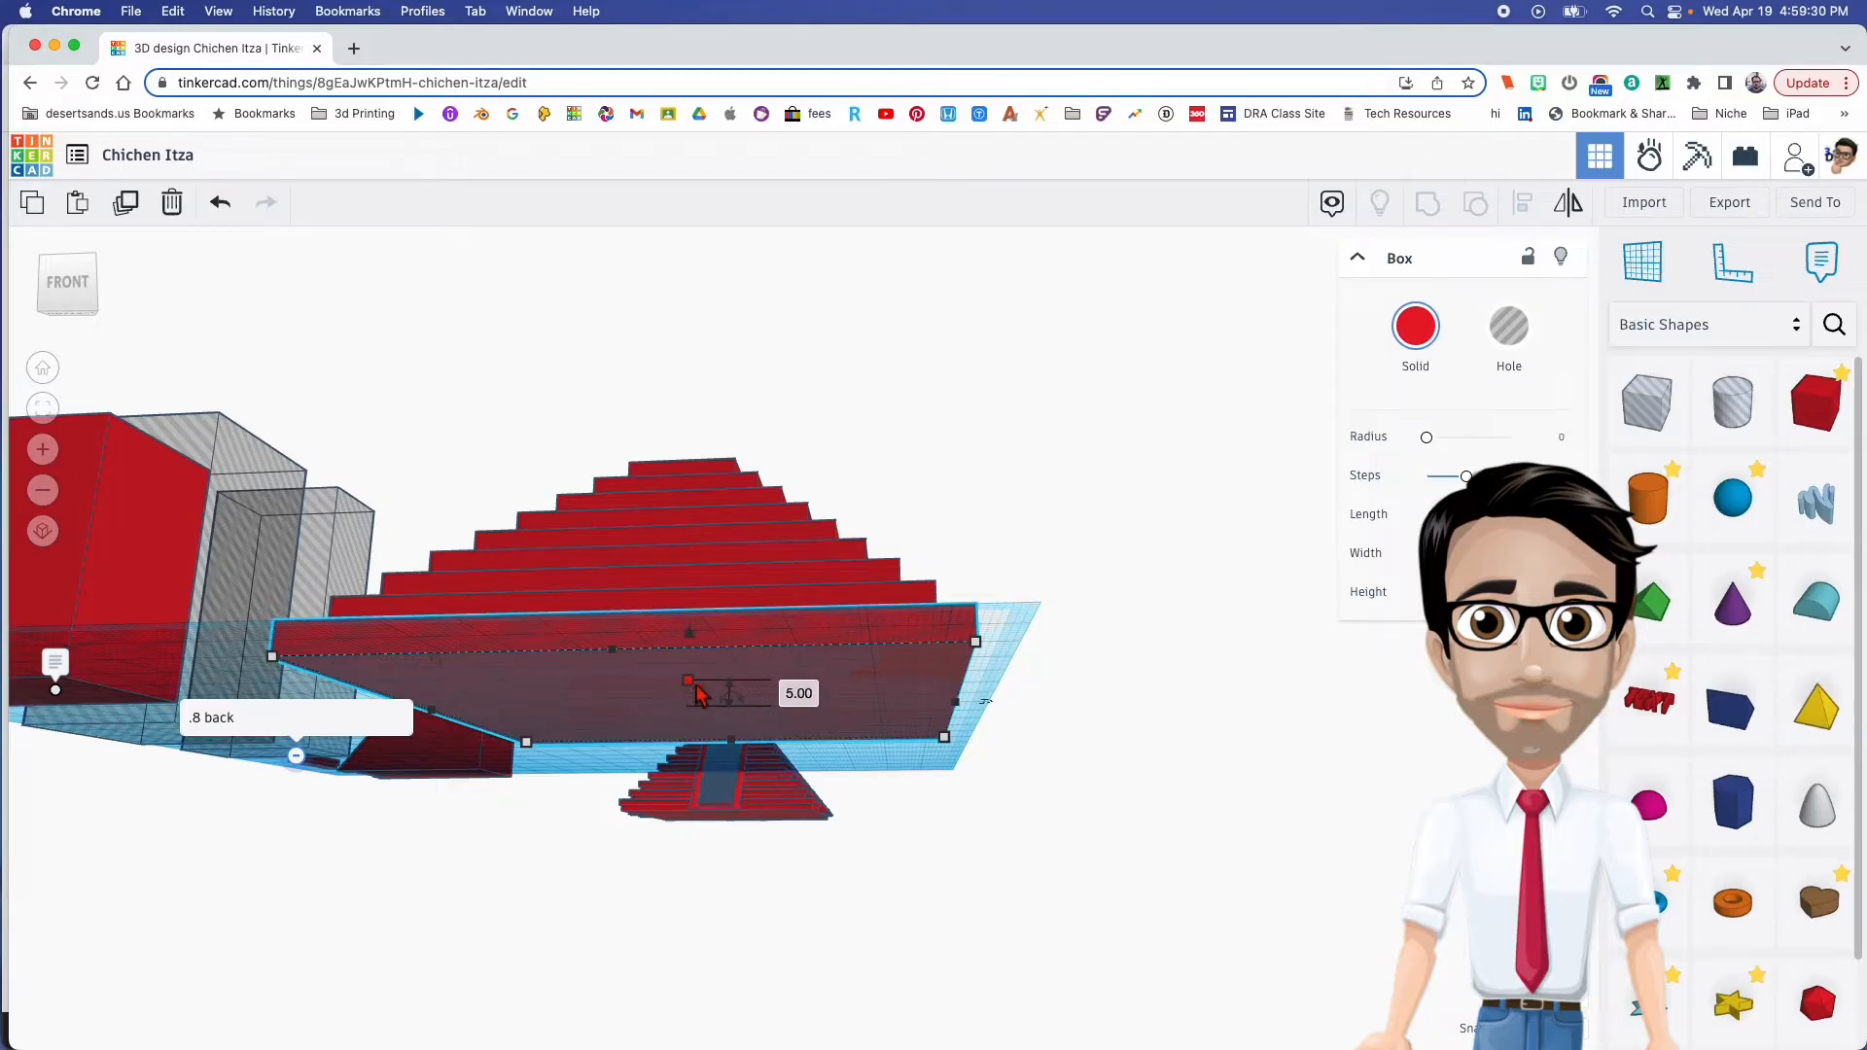
{"action": "left_click", "coordinate": [795, 698]}
{"action": "key", "text": "Return"}
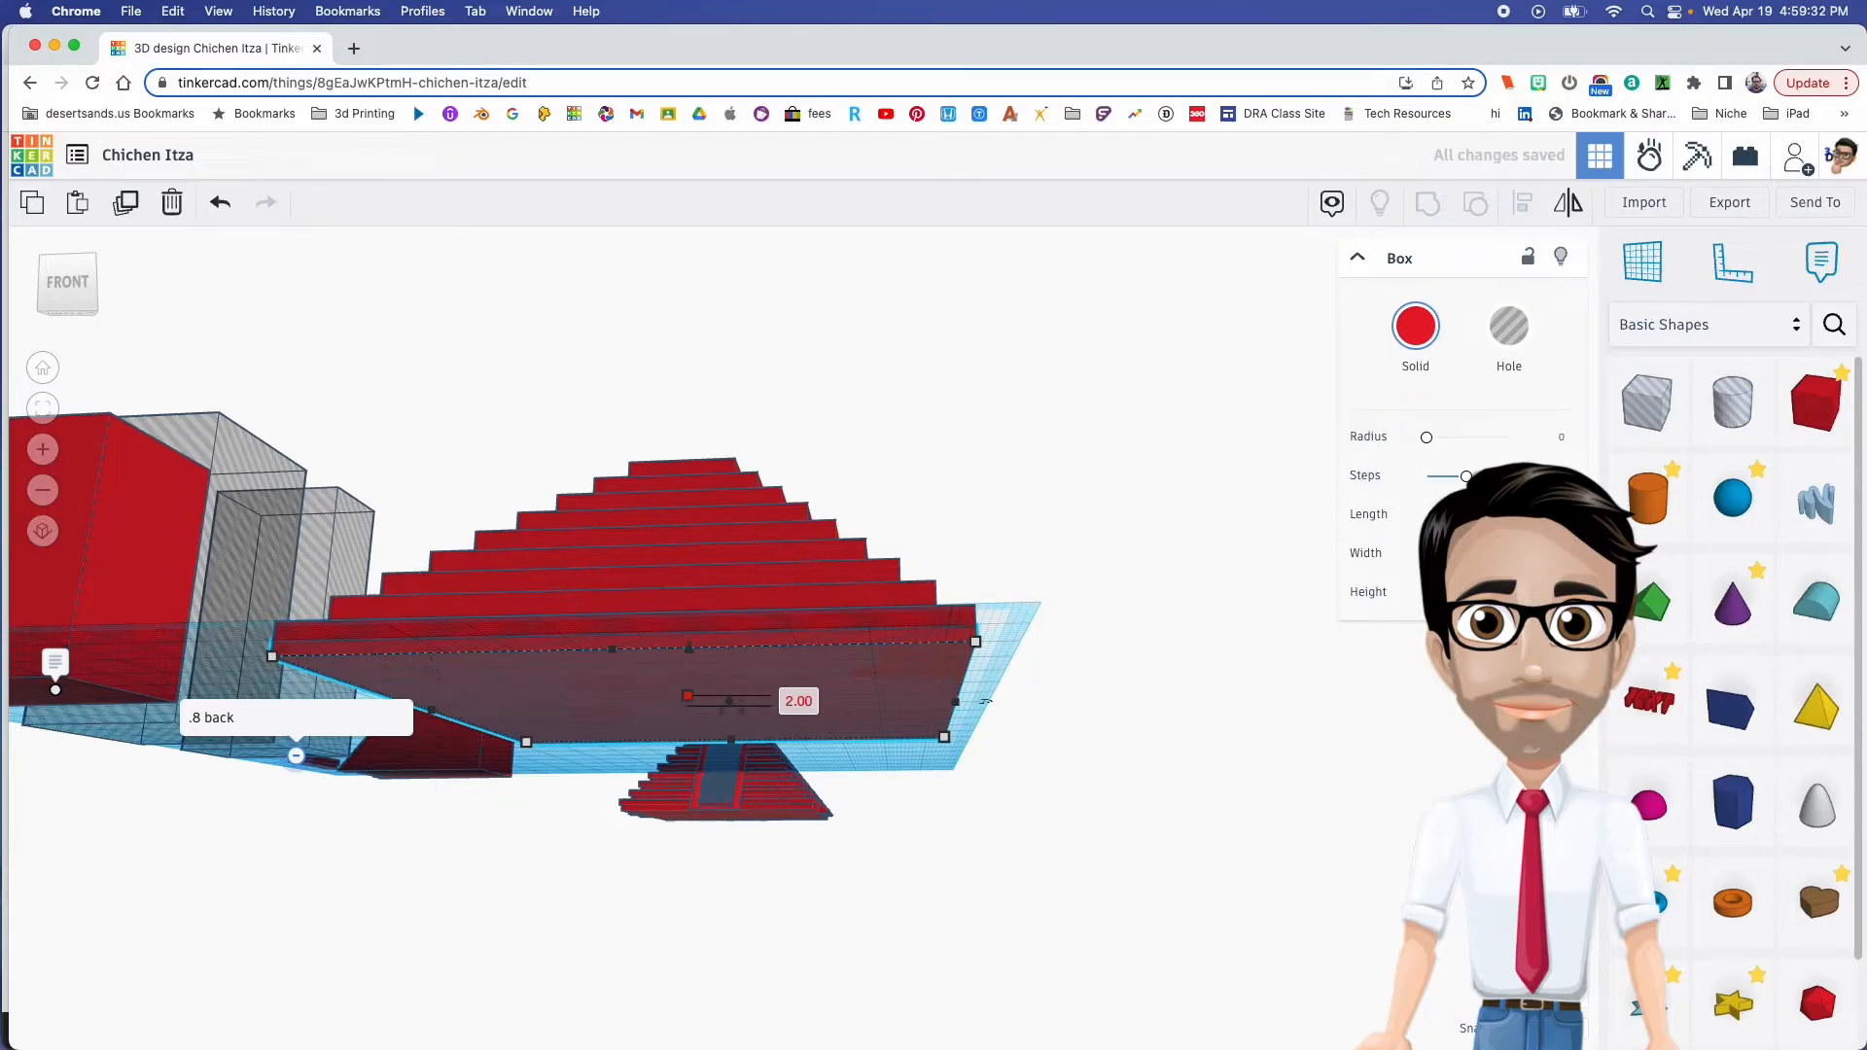
Set the thin bottom-tier slab's width and depth to 102 mm so it overhangs the tier
{"action": "right_click_drag", "start_coordinate": [710, 667], "coordinate": [778, 650]}
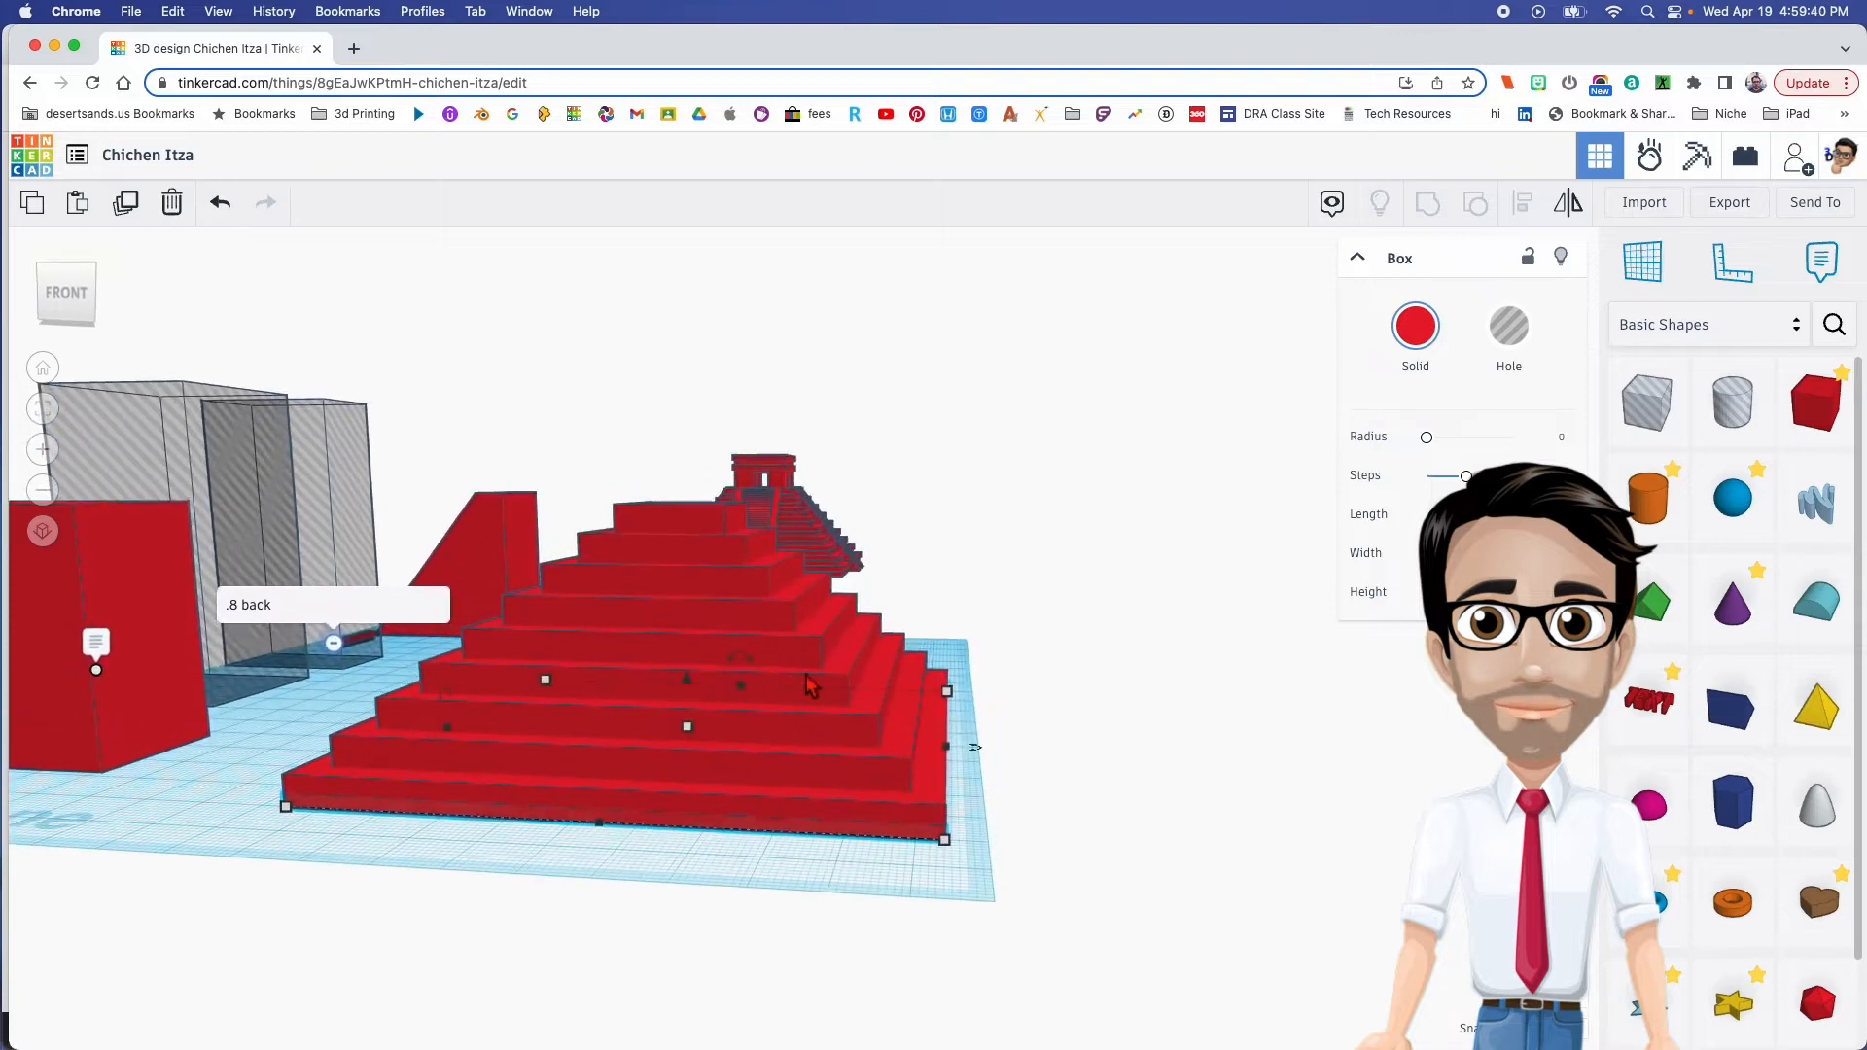
{"action": "left_click", "coordinate": [944, 839]}
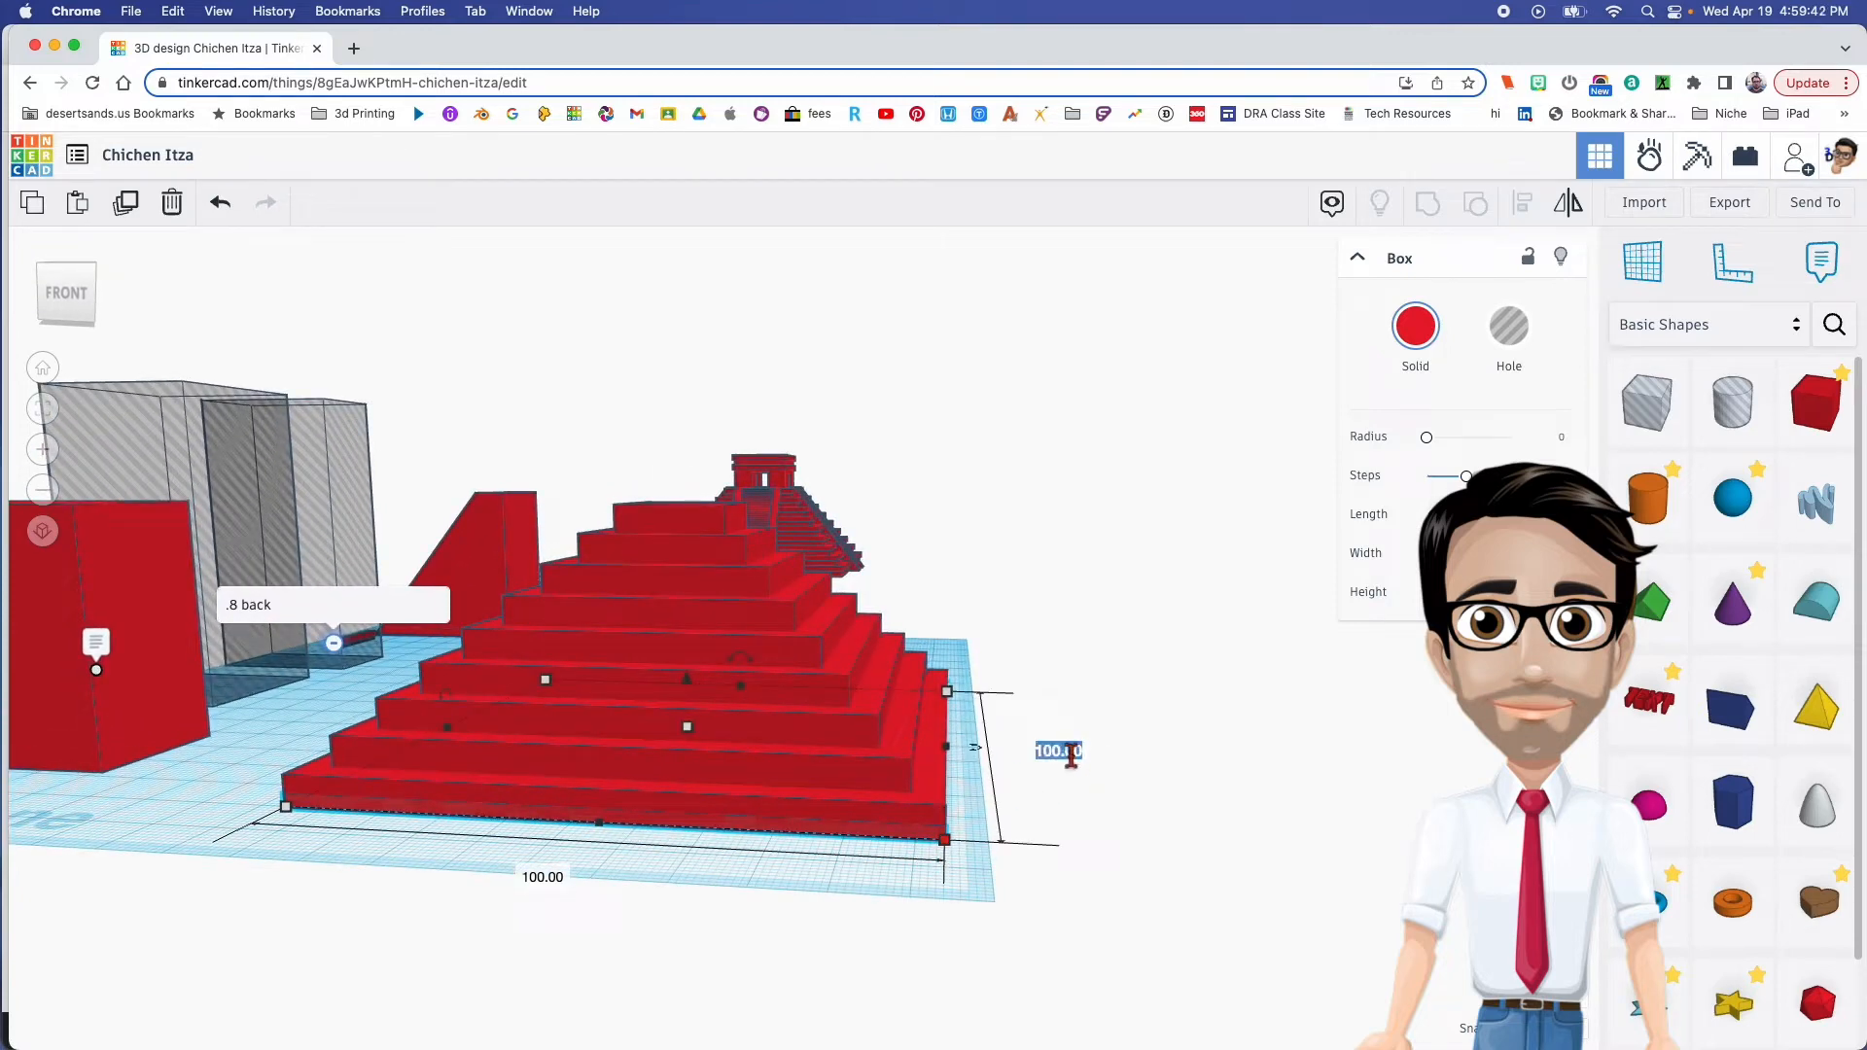
{"action": "type", "text": "02"}
{"action": "key", "text": "Return"}
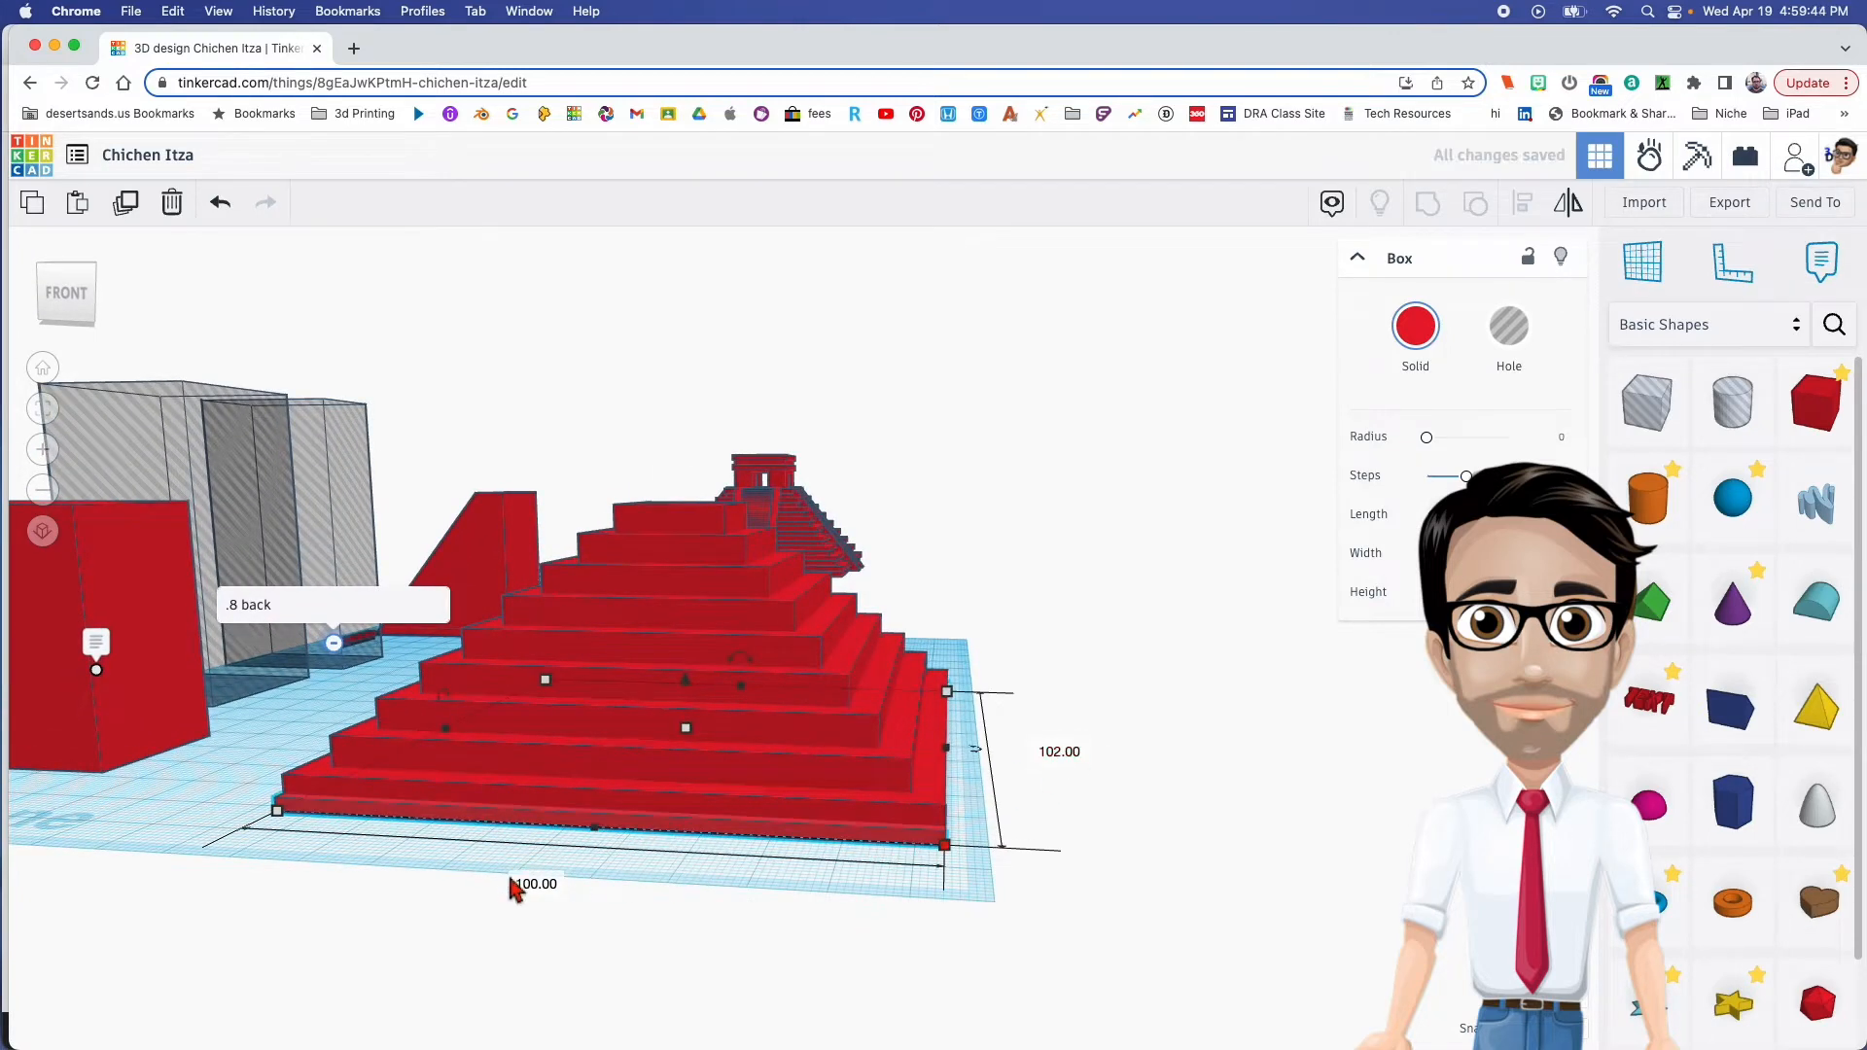
{"action": "key", "text": "Return"}
Raise the 102 mm slab to the upper edge of the bottom tier to form a ledge
{"action": "right_click_drag", "start_coordinate": [528, 887], "coordinate": [534, 856]}
{"action": "right_click_drag", "start_coordinate": [573, 796], "coordinate": [696, 813]}
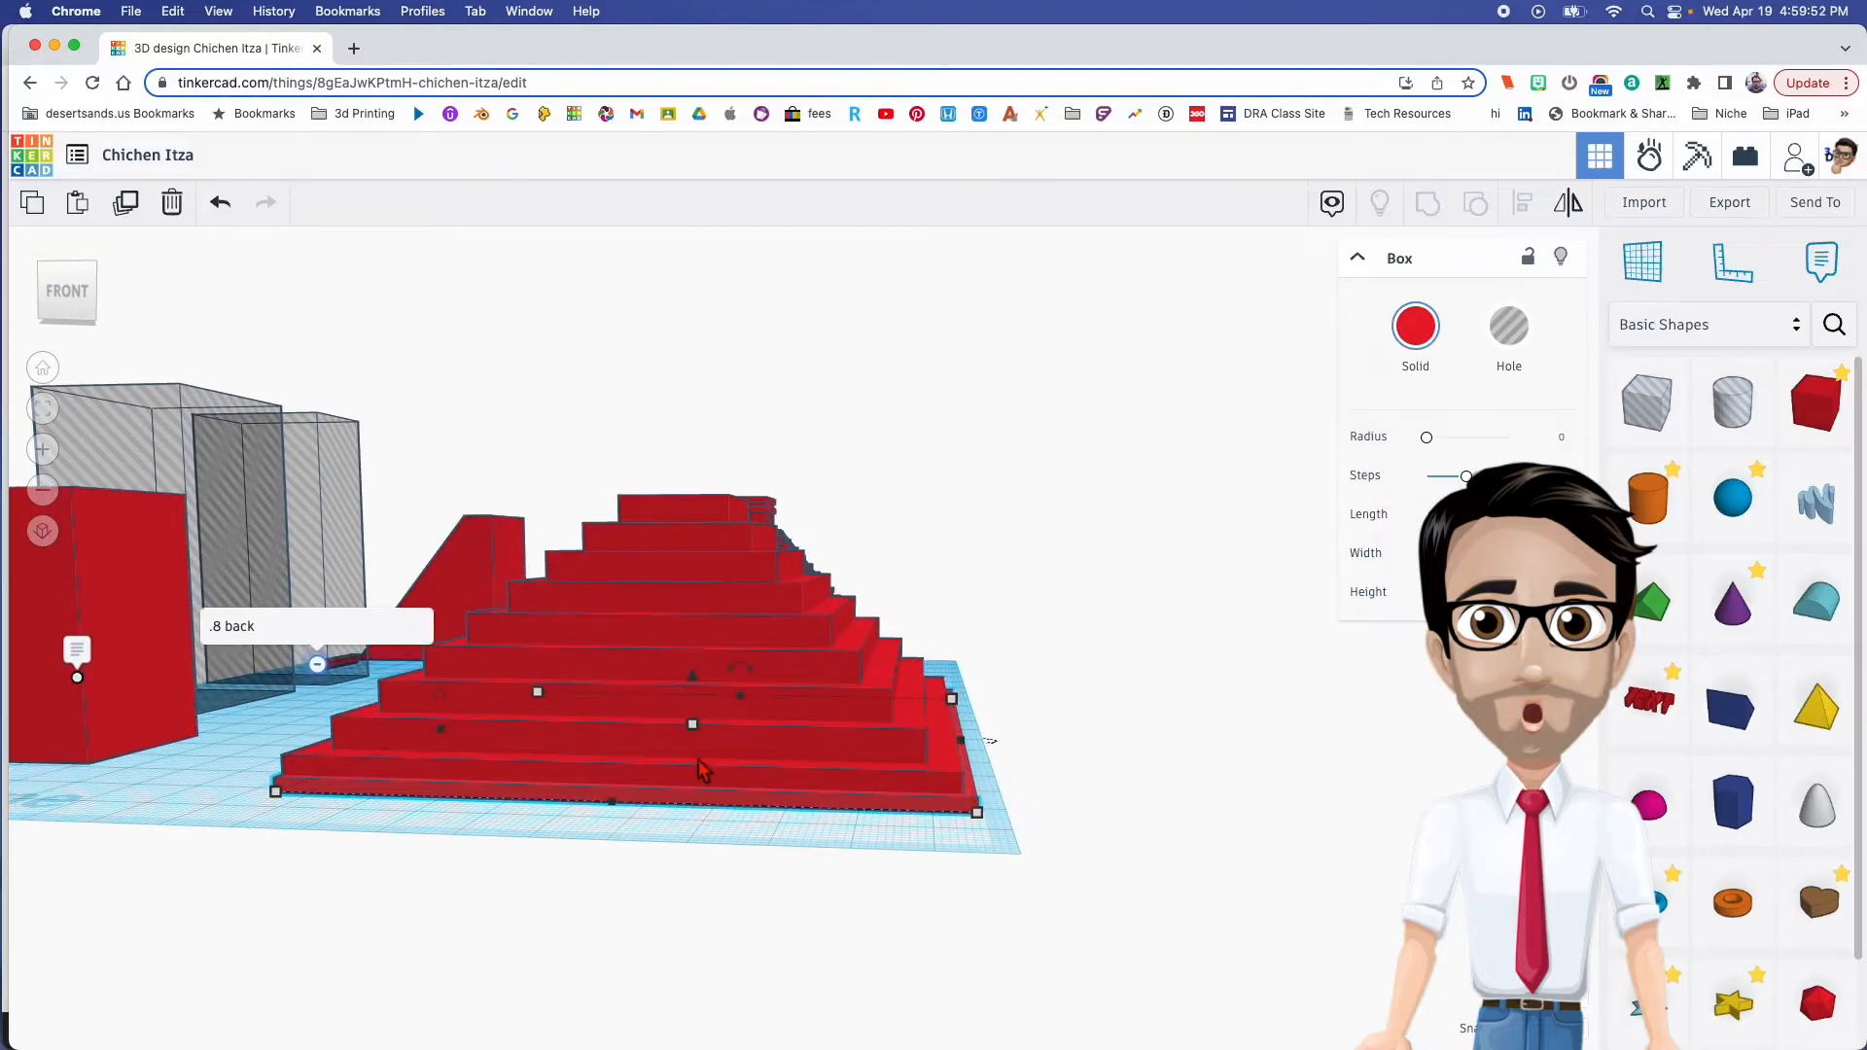
{"action": "left_click_drag", "start_coordinate": [695, 679], "coordinate": [700, 670]}
{"action": "left_click", "coordinate": [682, 841]}
{"action": "right_click_drag", "start_coordinate": [683, 832], "coordinate": [692, 797]}
Duplicate the second tier and set the copy's height to 2 mm from its underside
{"action": "left_click", "coordinate": [688, 701]}
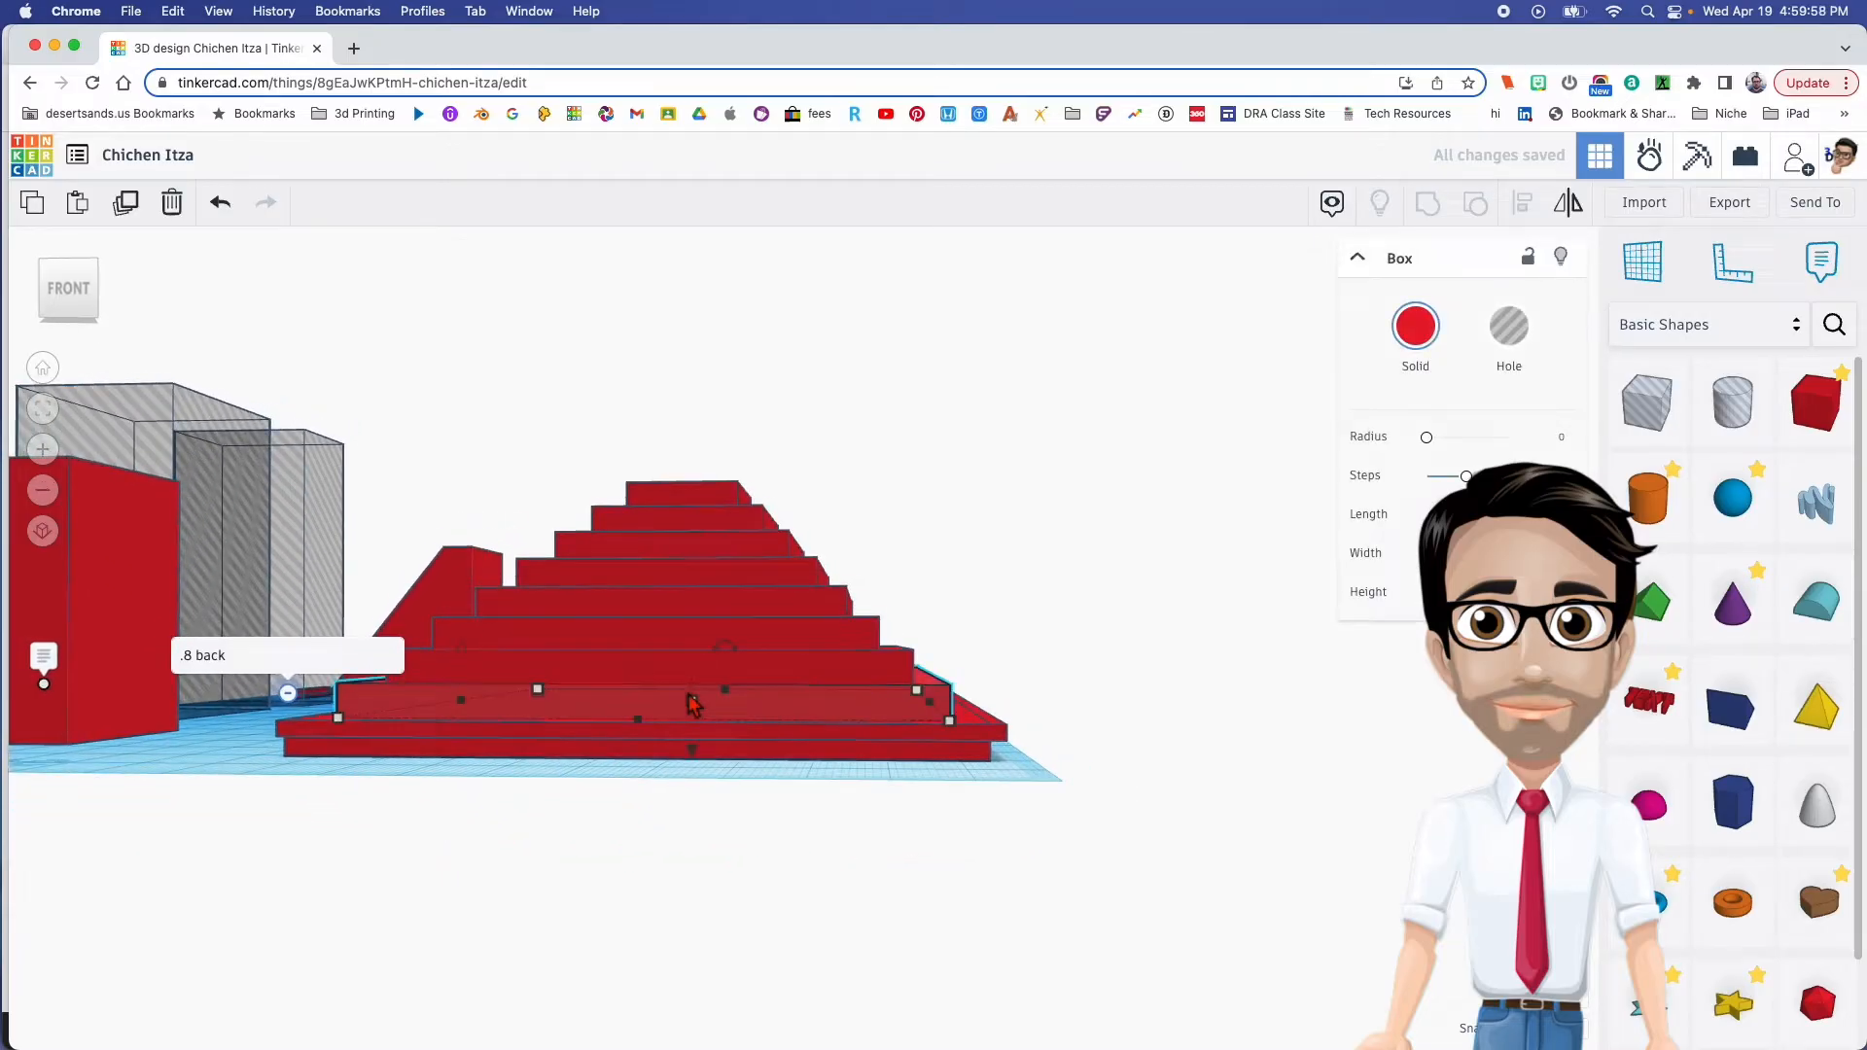
{"action": "right_click_drag", "start_coordinate": [698, 659], "coordinate": [696, 661]}
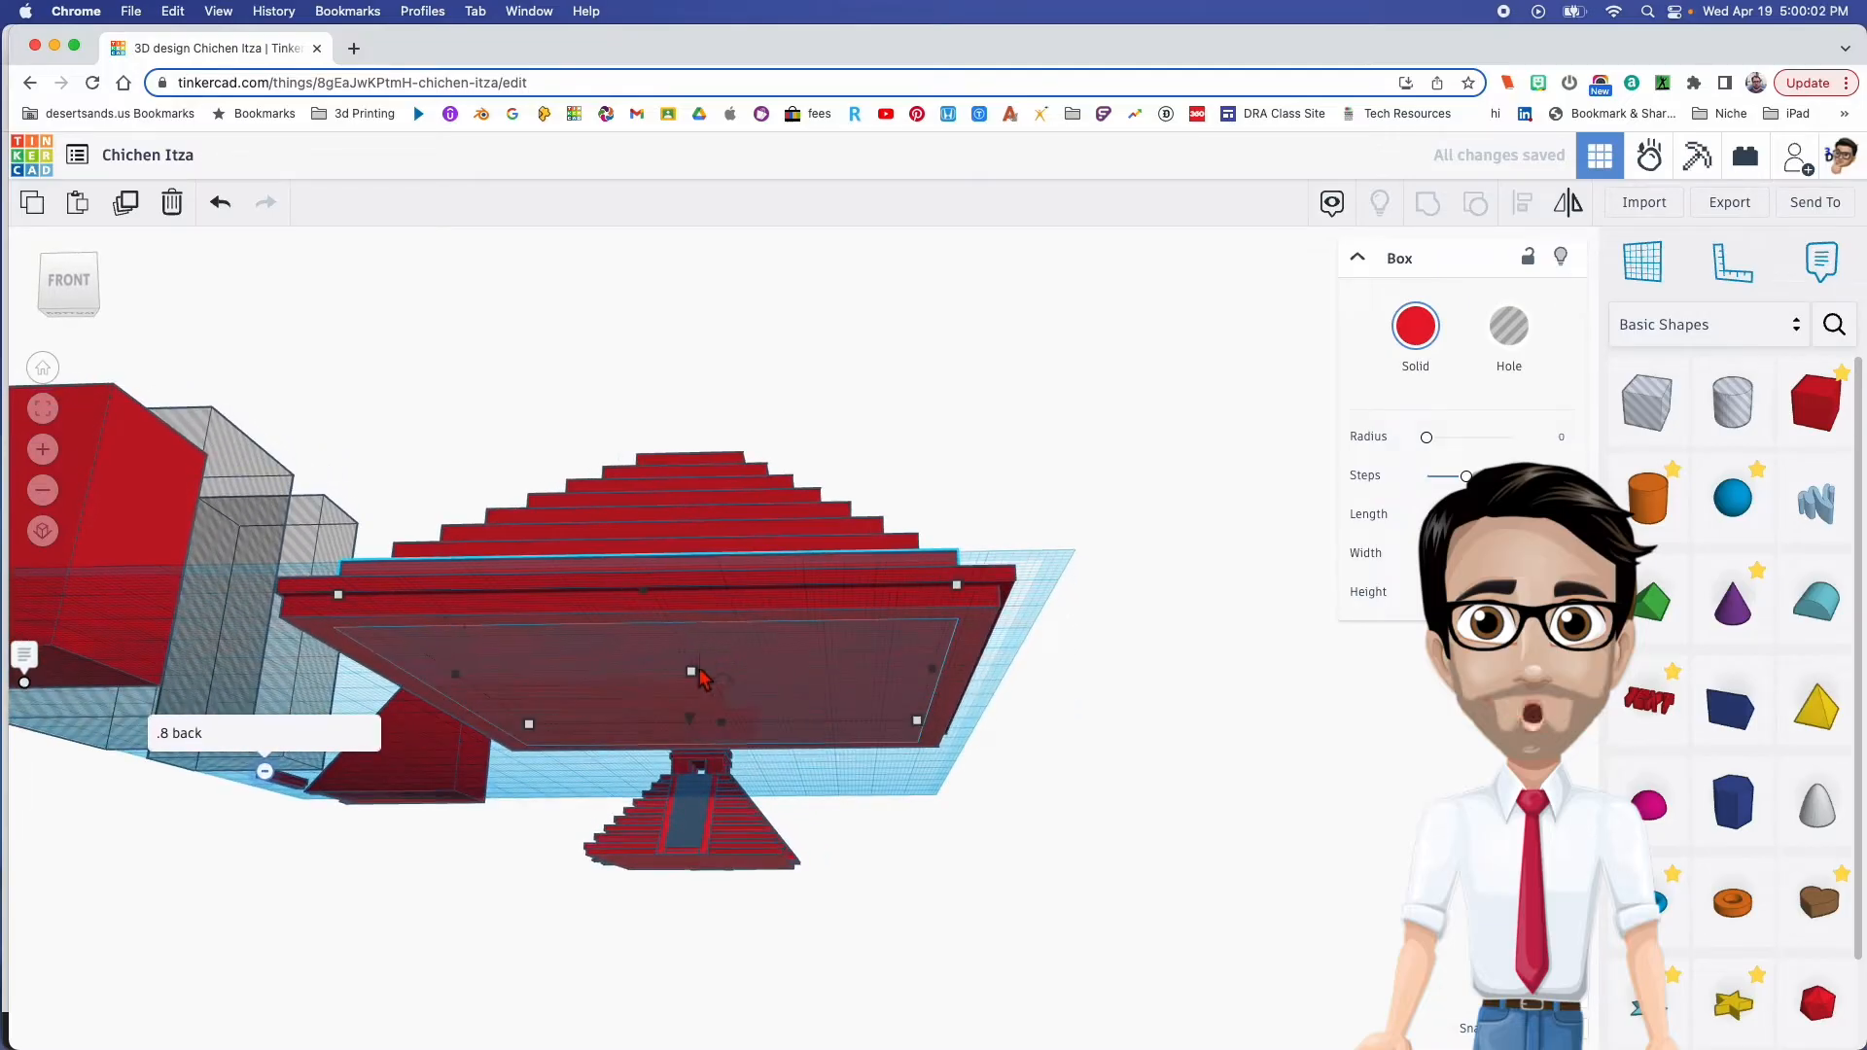
{"action": "left_click", "coordinate": [808, 658]}
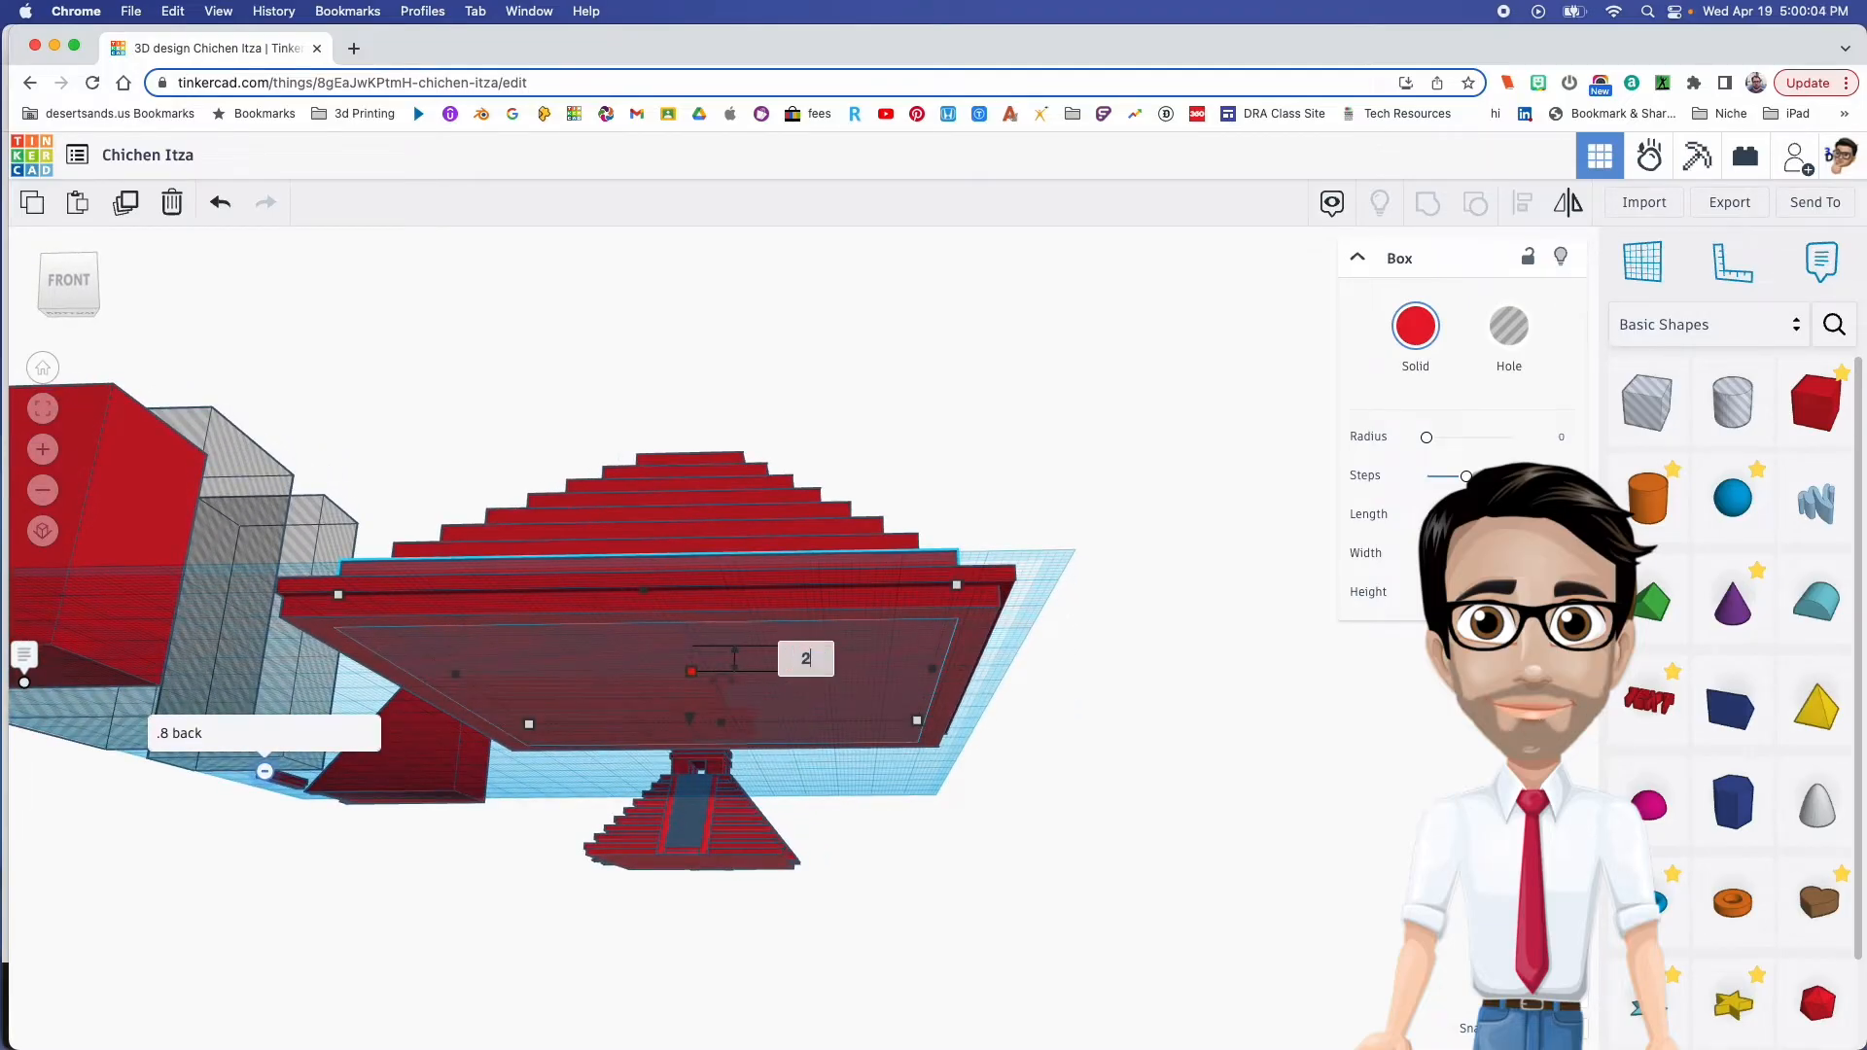
{"action": "key", "text": "Return"}
Set the second-tier slab's width and depth to 92 mm
{"action": "right_click_drag", "start_coordinate": [804, 654], "coordinate": [825, 739]}
{"action": "left_click", "coordinate": [1034, 704]}
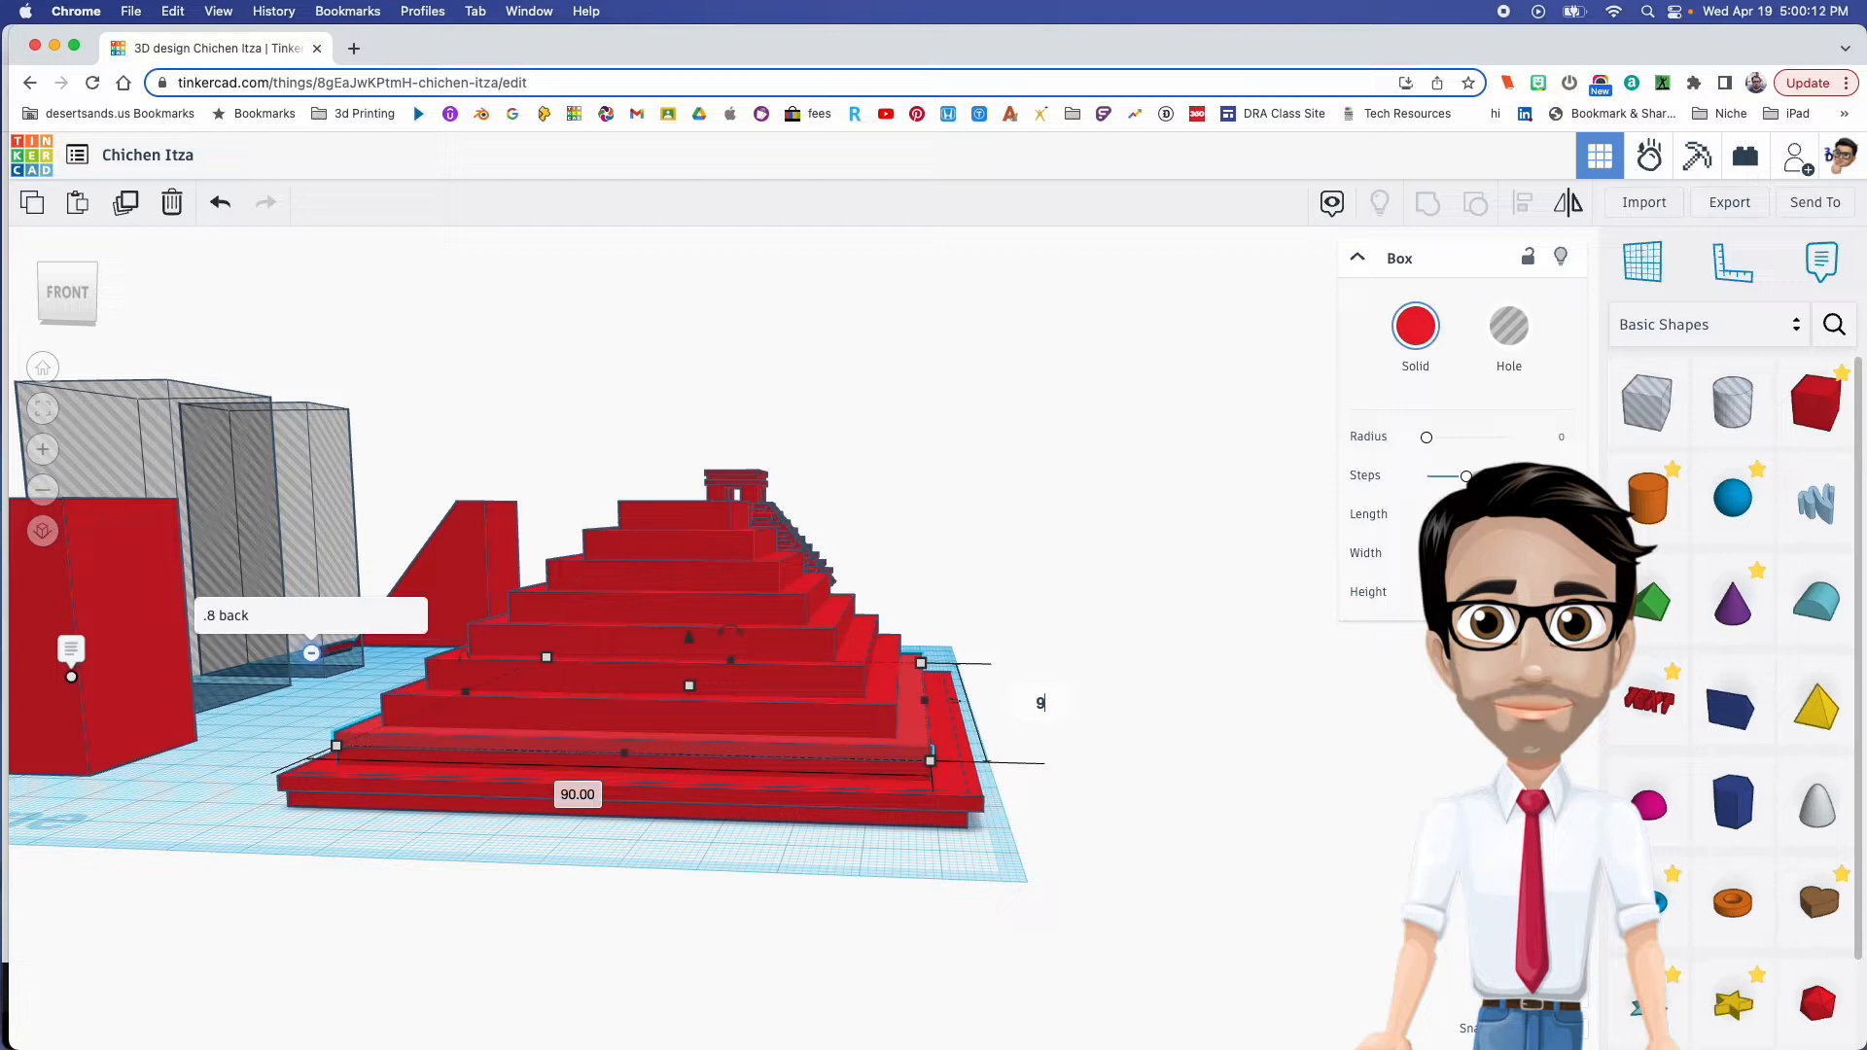
{"action": "type", "text": "92"}
{"action": "key", "text": "Return"}
{"action": "left_click", "coordinate": [571, 799]}
{"action": "type", "text": "92"}
{"action": "key", "text": "Return"}
Duplicate the third tier and thin the copy from its underside to the same 2 mm height as the lower slabs
{"action": "right_click_drag", "start_coordinate": [667, 763], "coordinate": [648, 811]}
{"action": "left_click", "coordinate": [680, 748]}
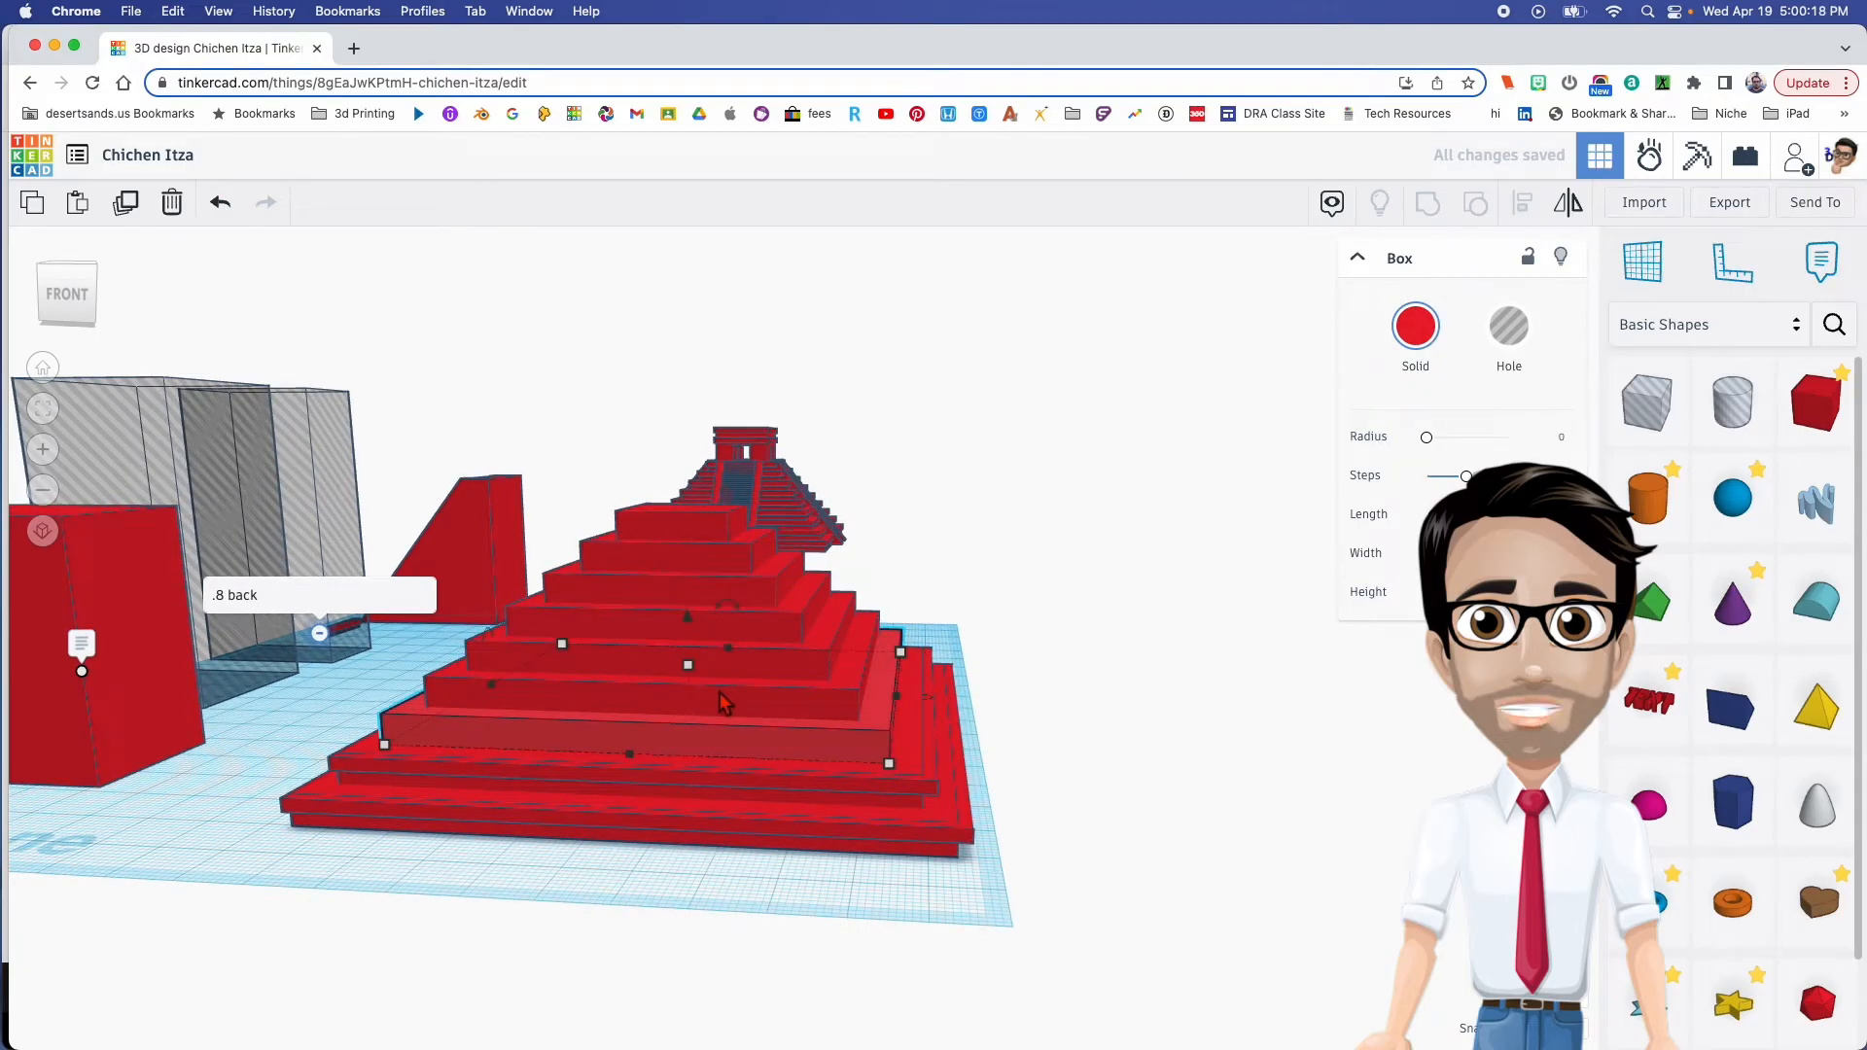
{"action": "right_click_drag", "start_coordinate": [722, 704], "coordinate": [734, 606]}
{"action": "mouse_move", "coordinate": [696, 649]}
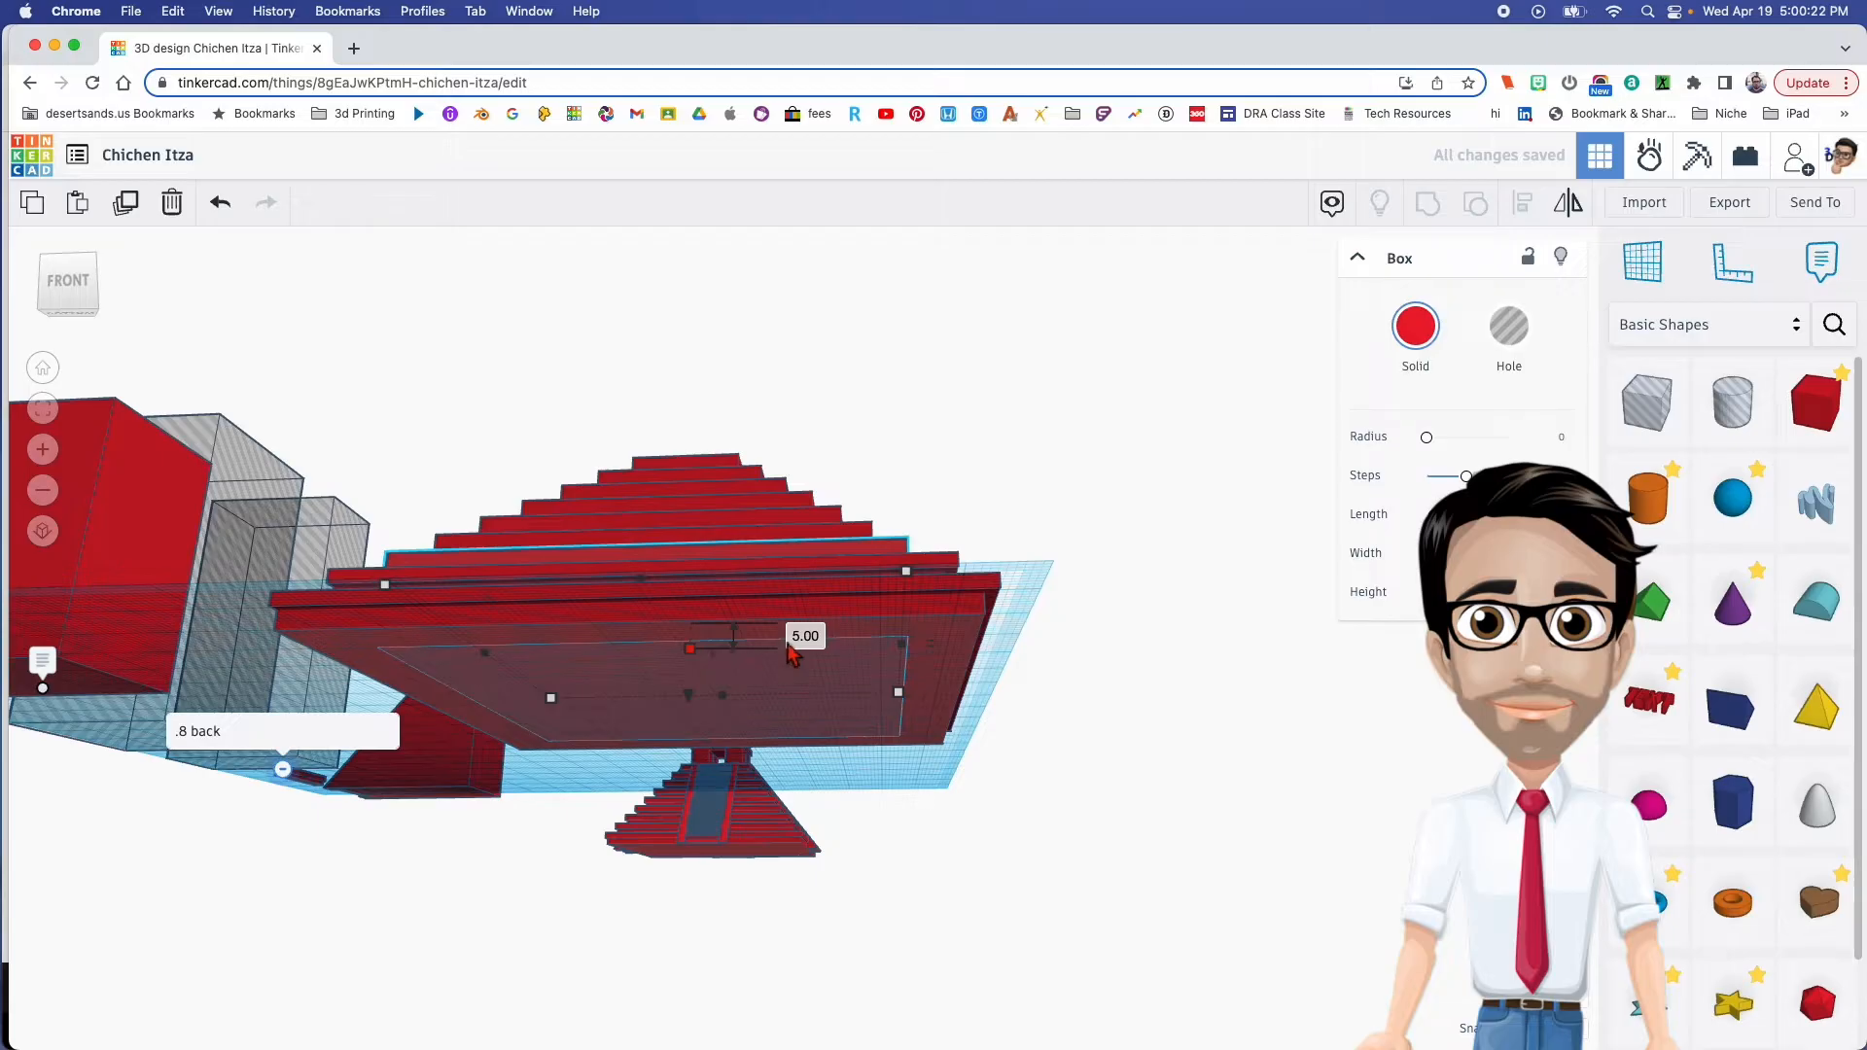
{"action": "key", "text": "Return"}
Set the third-tier slab's width and depth to 82 mm
{"action": "right_click_drag", "start_coordinate": [684, 660], "coordinate": [679, 714]}
{"action": "mouse_move", "coordinate": [896, 674]}
{"action": "left_click", "coordinate": [1015, 663]}
{"action": "key", "text": "Return"}
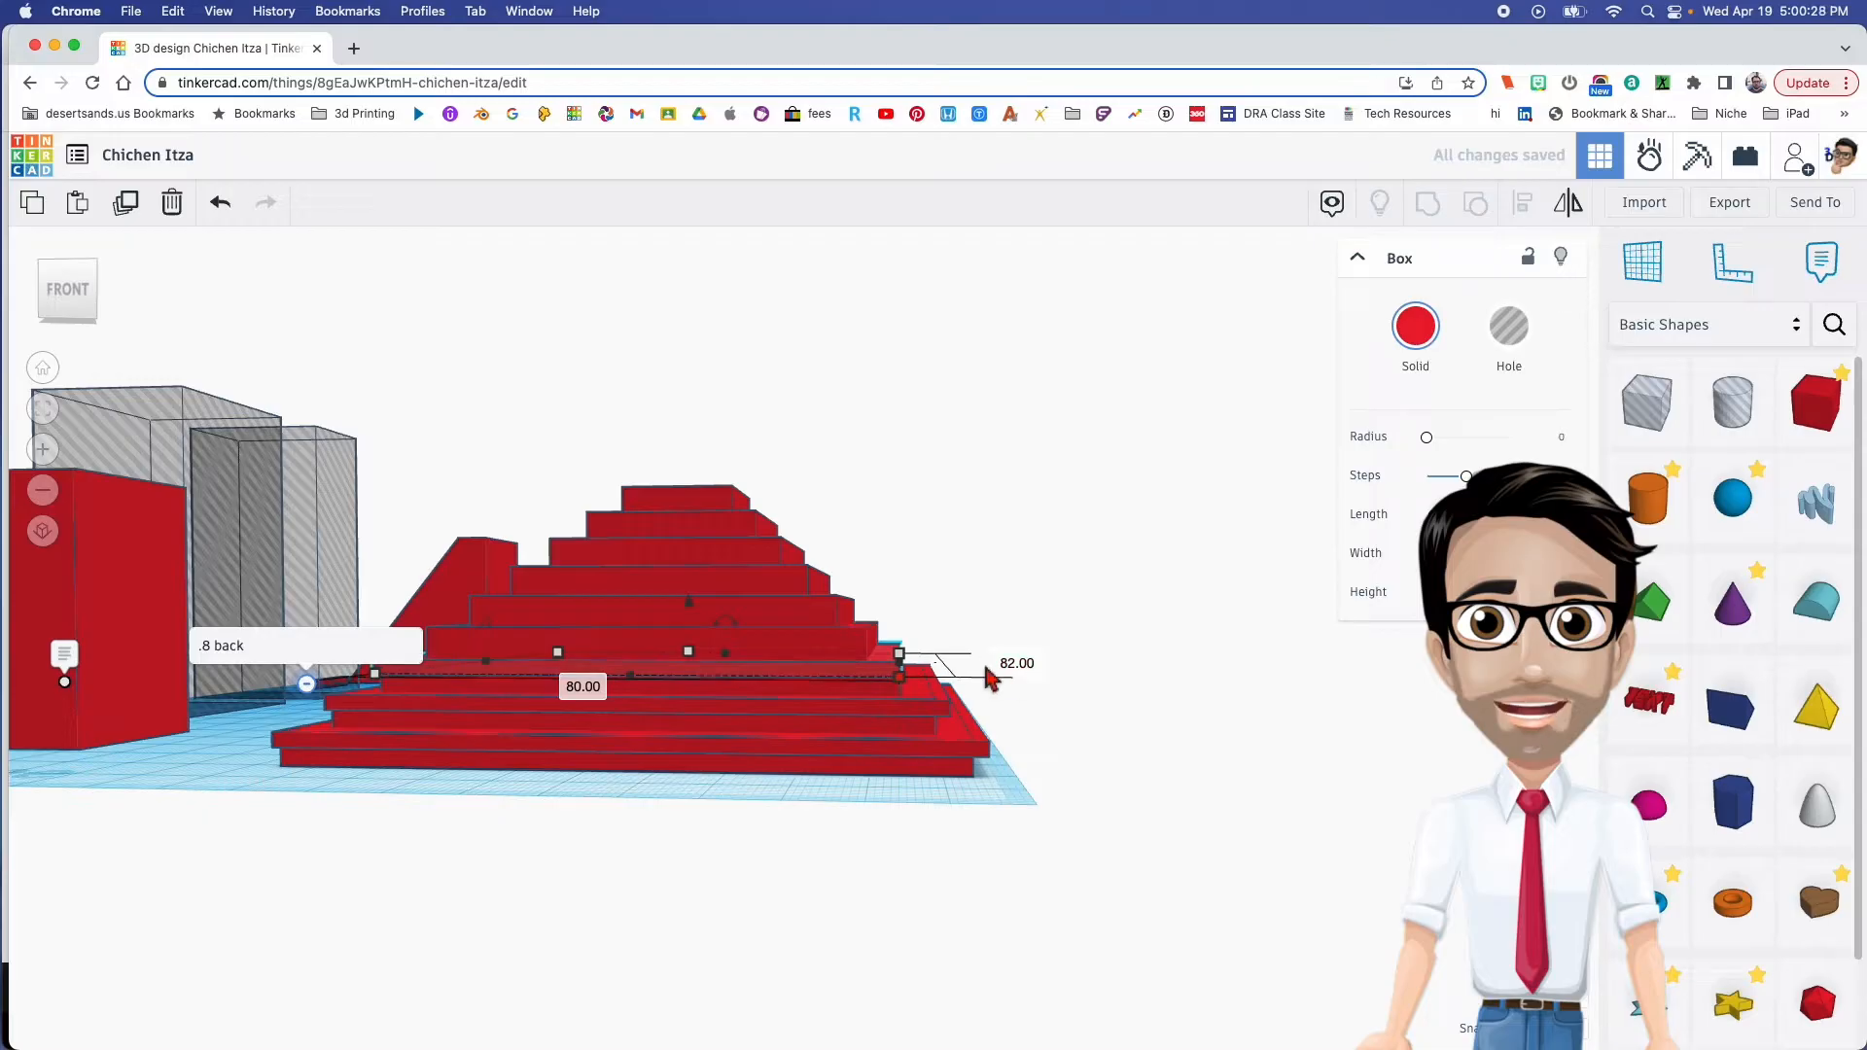
{"action": "left_click", "coordinate": [587, 692]}
{"action": "key", "text": "Return"}
Duplicate the fourth tier and reduce the copy's height to the same 2 mm as the lower slabs
{"action": "right_click_drag", "start_coordinate": [583, 689], "coordinate": [582, 705]}
{"action": "left_click", "coordinate": [623, 684]}
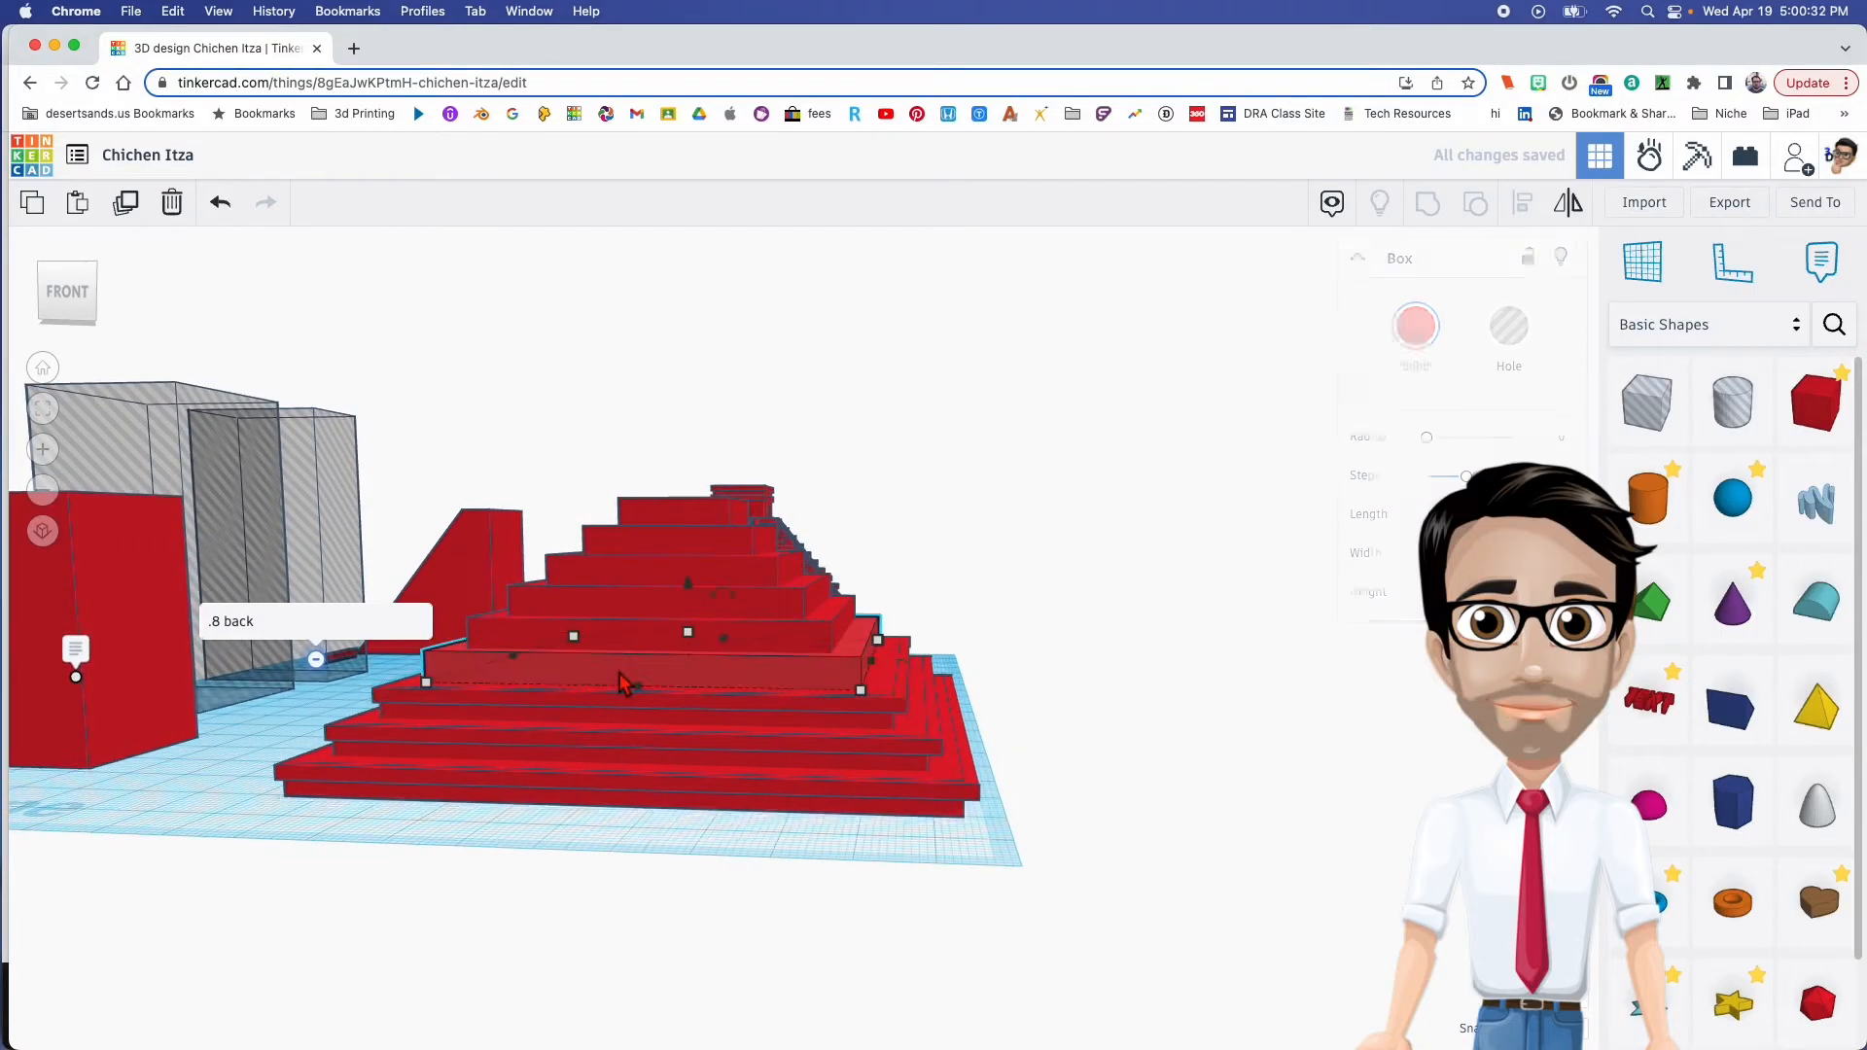
{"action": "right_click_drag", "start_coordinate": [622, 682], "coordinate": [724, 640]}
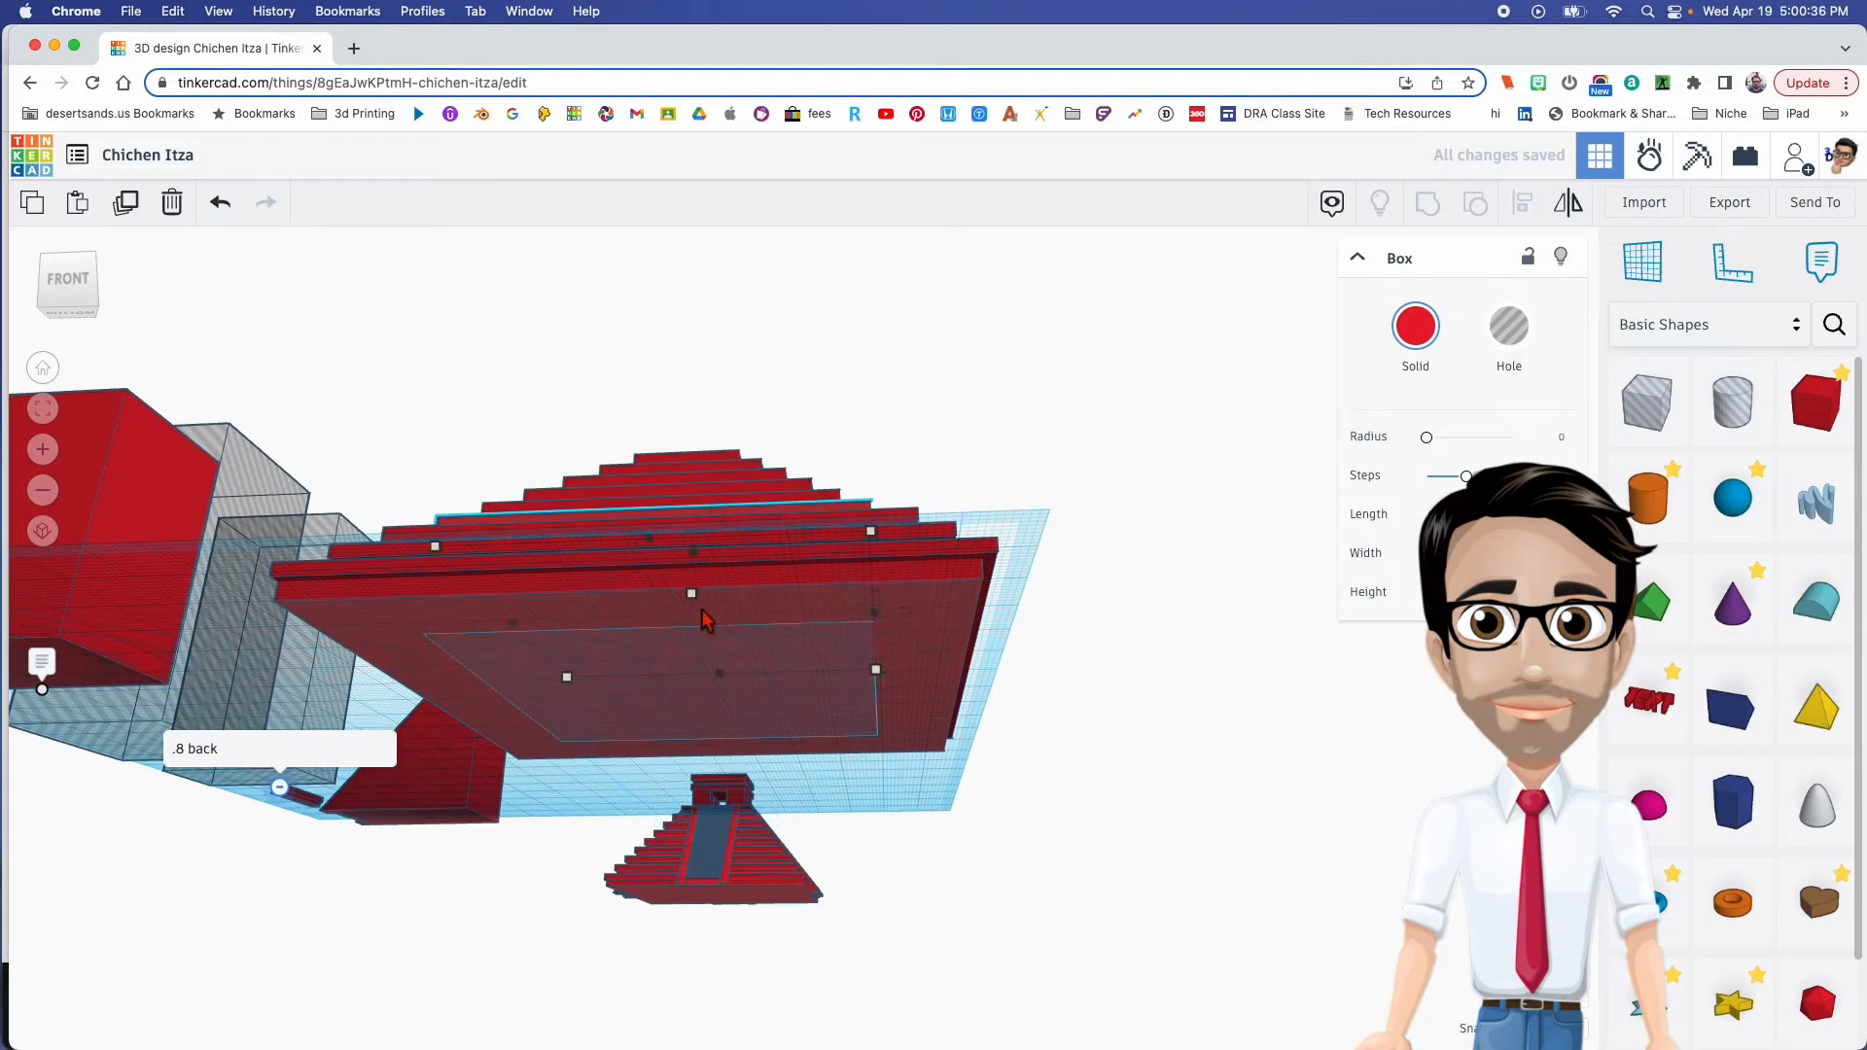
{"action": "left_click", "coordinate": [817, 610]}
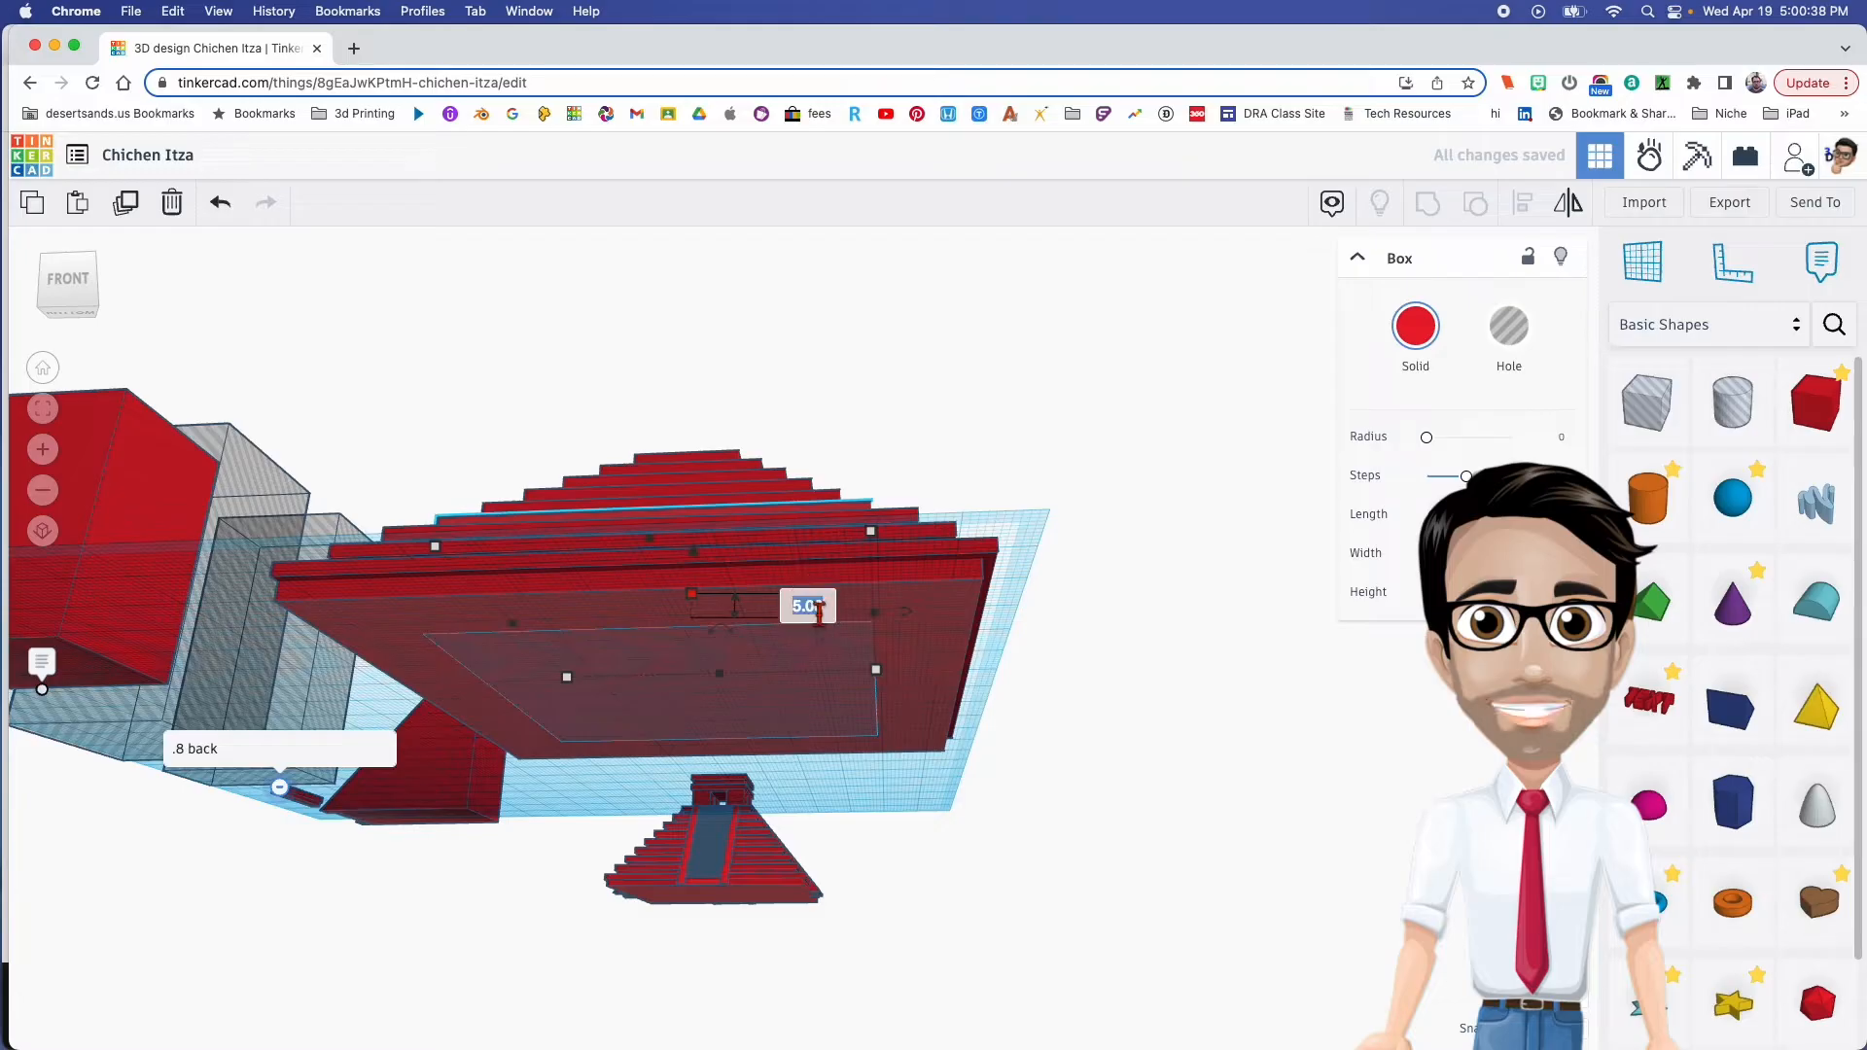
{"action": "key", "text": "Return"}
Raise the thin slab to the upper edge of the fourth tier and set its width and depth to 72 mm
{"action": "right_click_drag", "start_coordinate": [723, 640], "coordinate": [807, 692]}
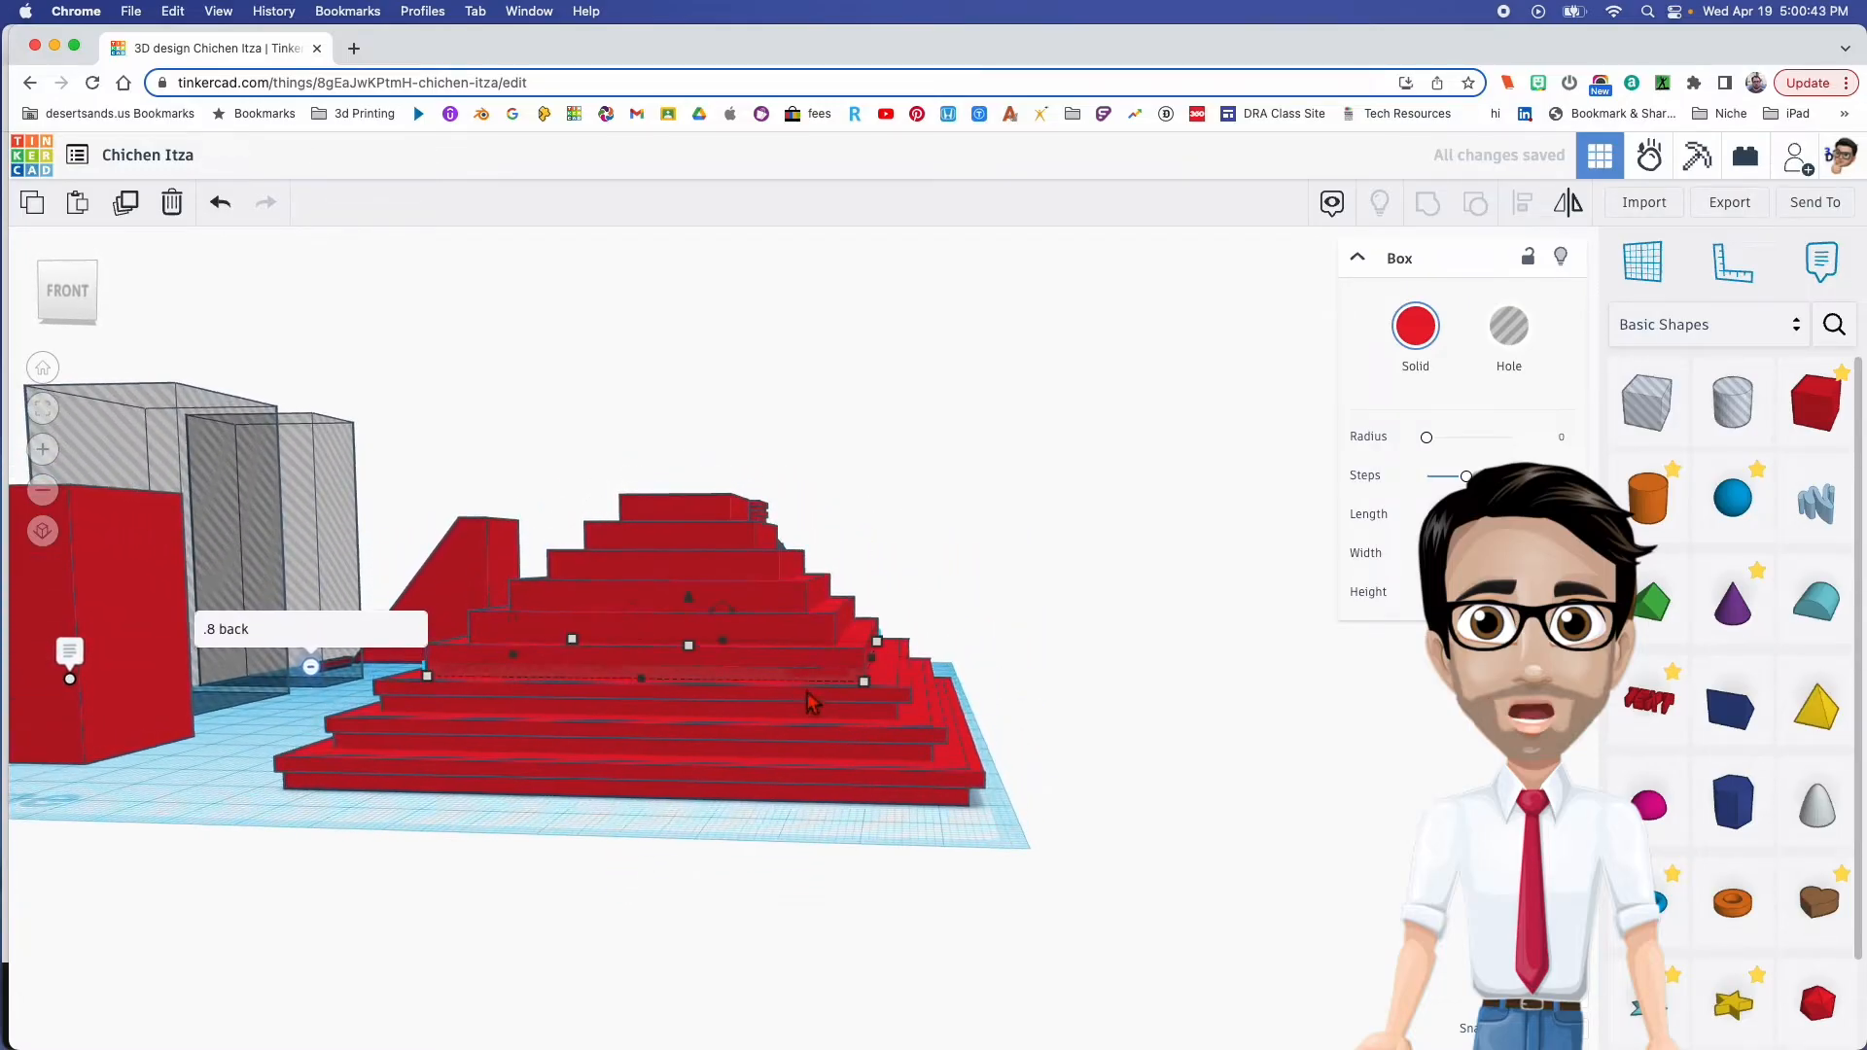
{"action": "left_click_drag", "start_coordinate": [690, 595], "coordinate": [696, 583]}
{"action": "left_click", "coordinate": [864, 663]}
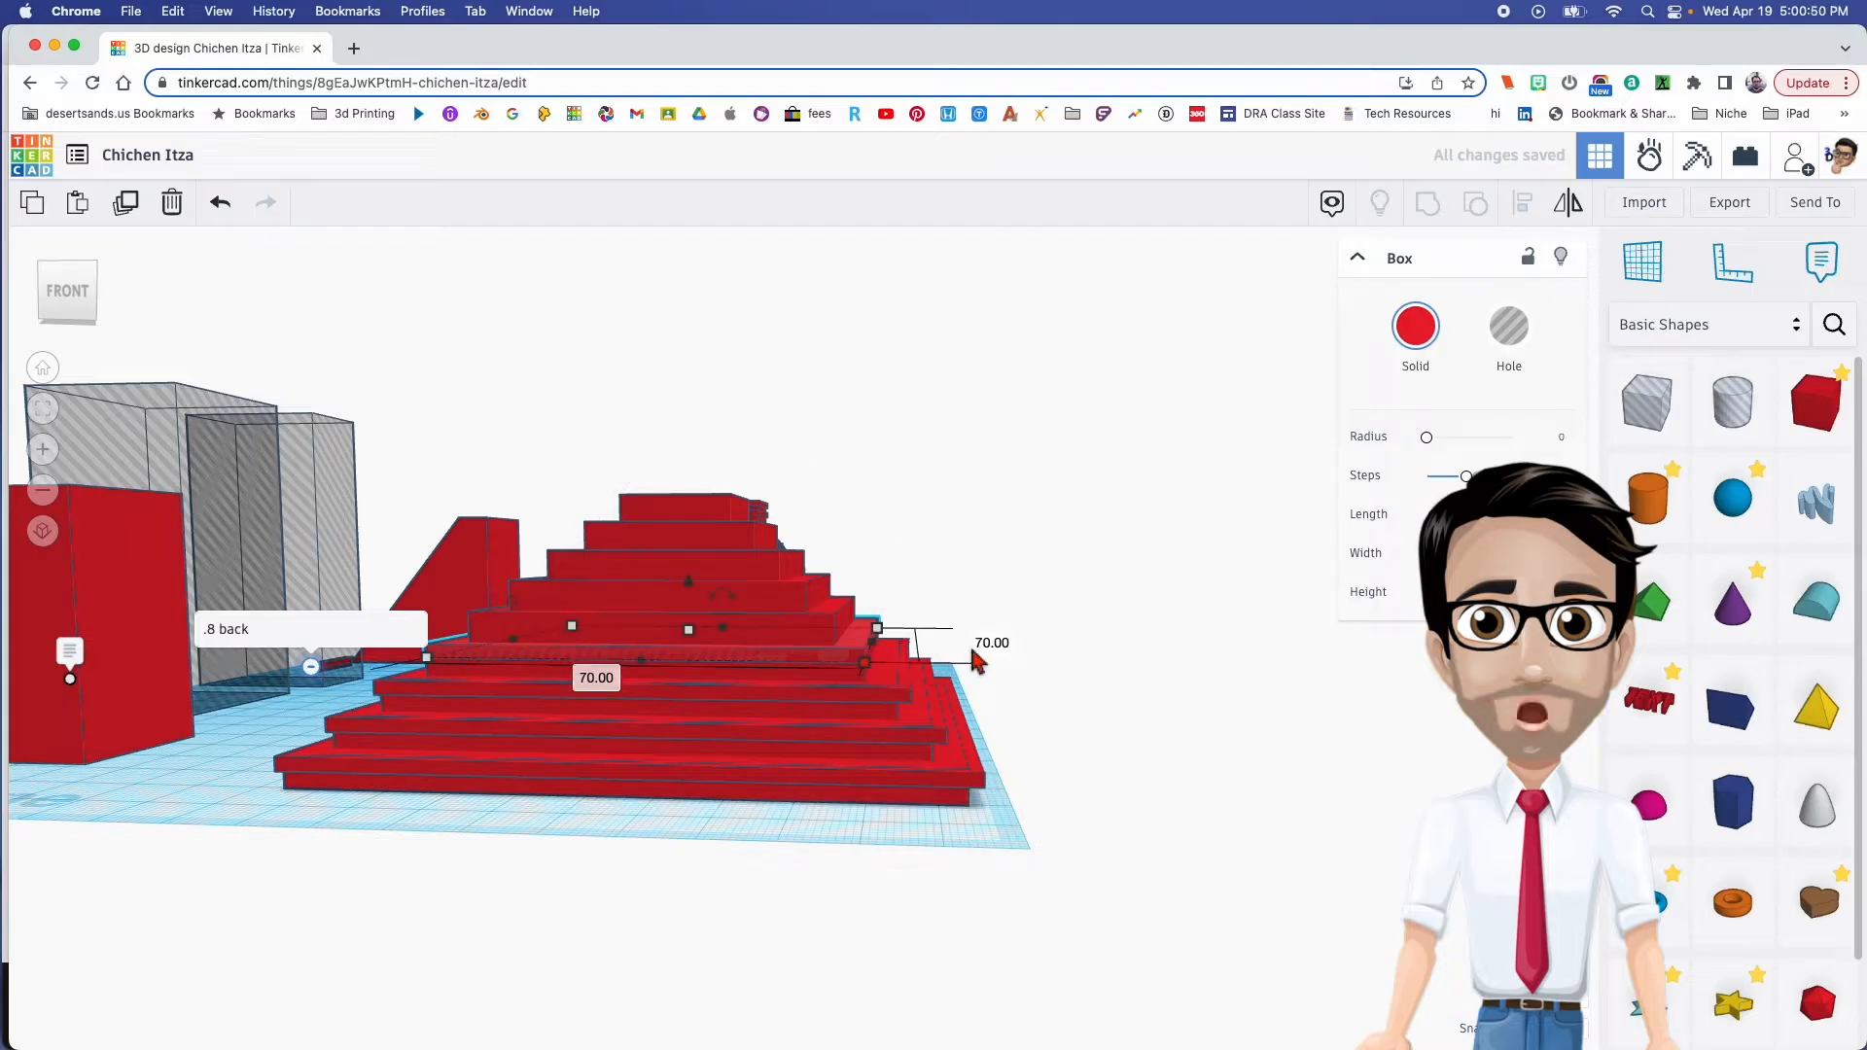
{"action": "type", "text": "72"}
{"action": "key", "text": "Return"}
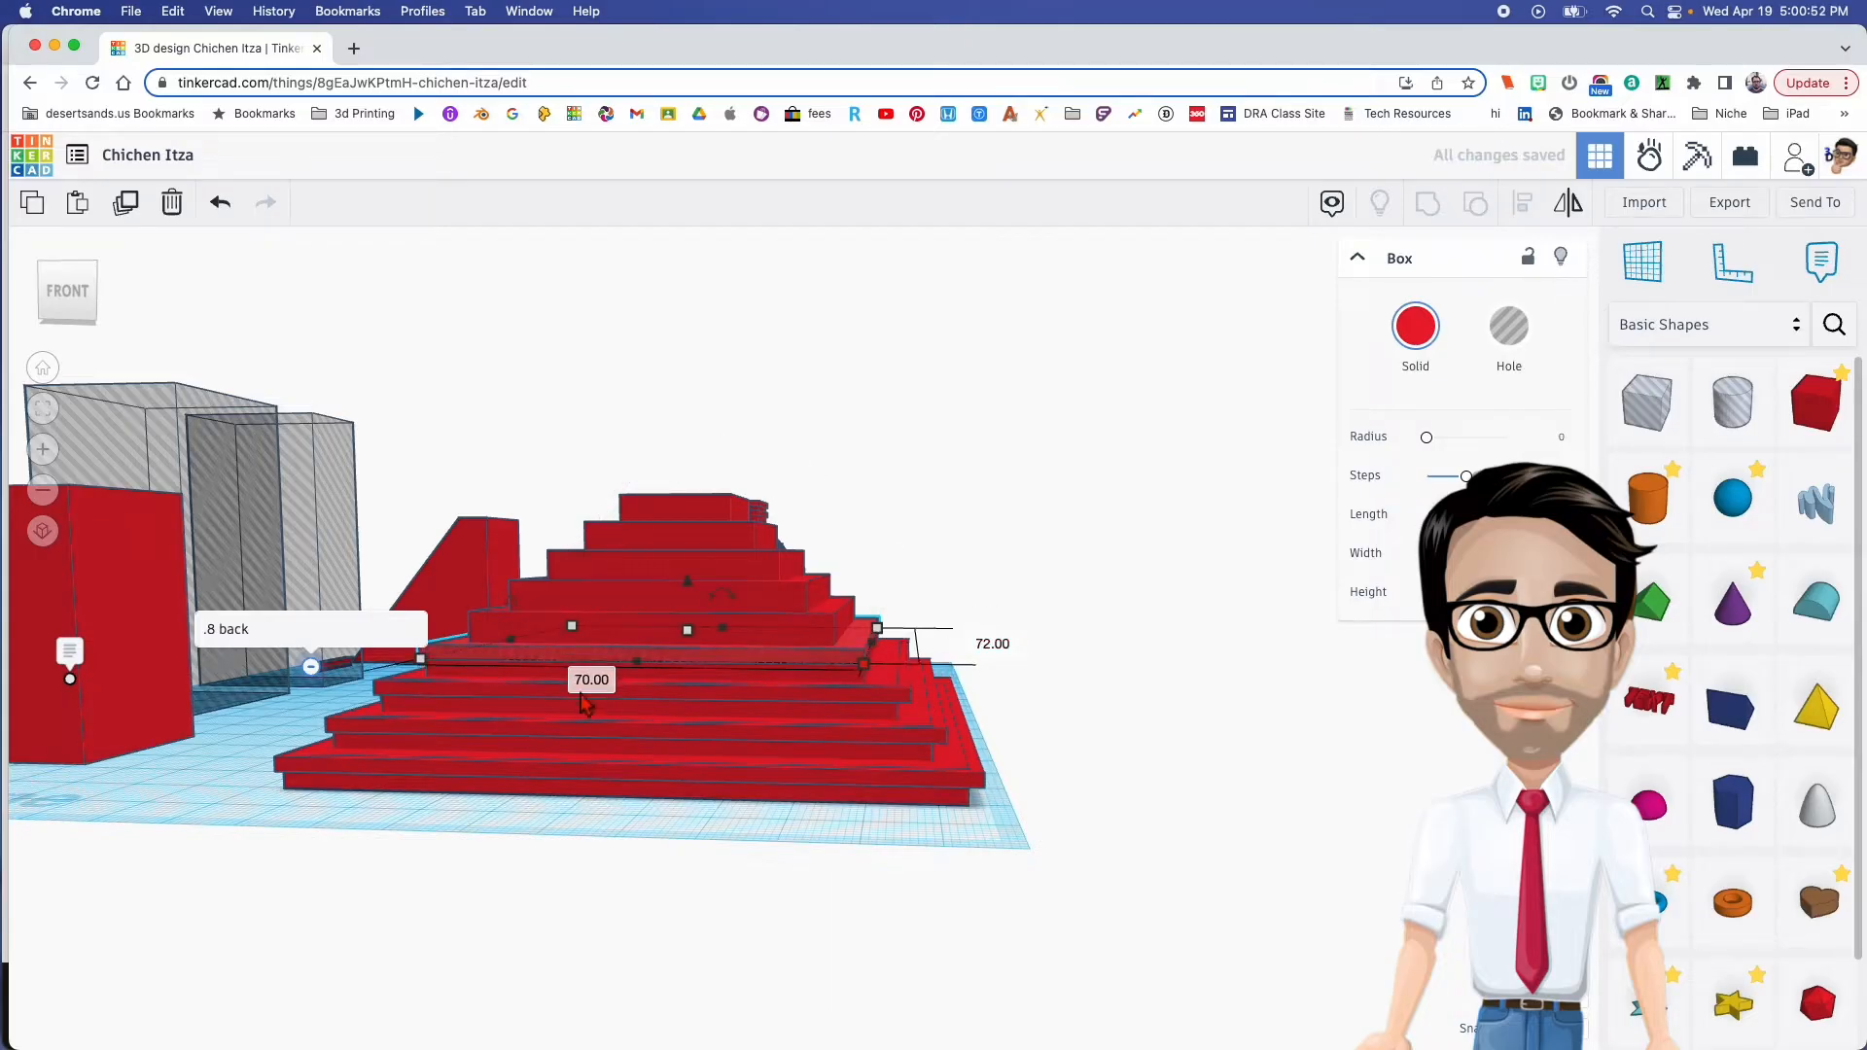
{"action": "type", "text": "72"}
{"action": "key", "text": "Return"}
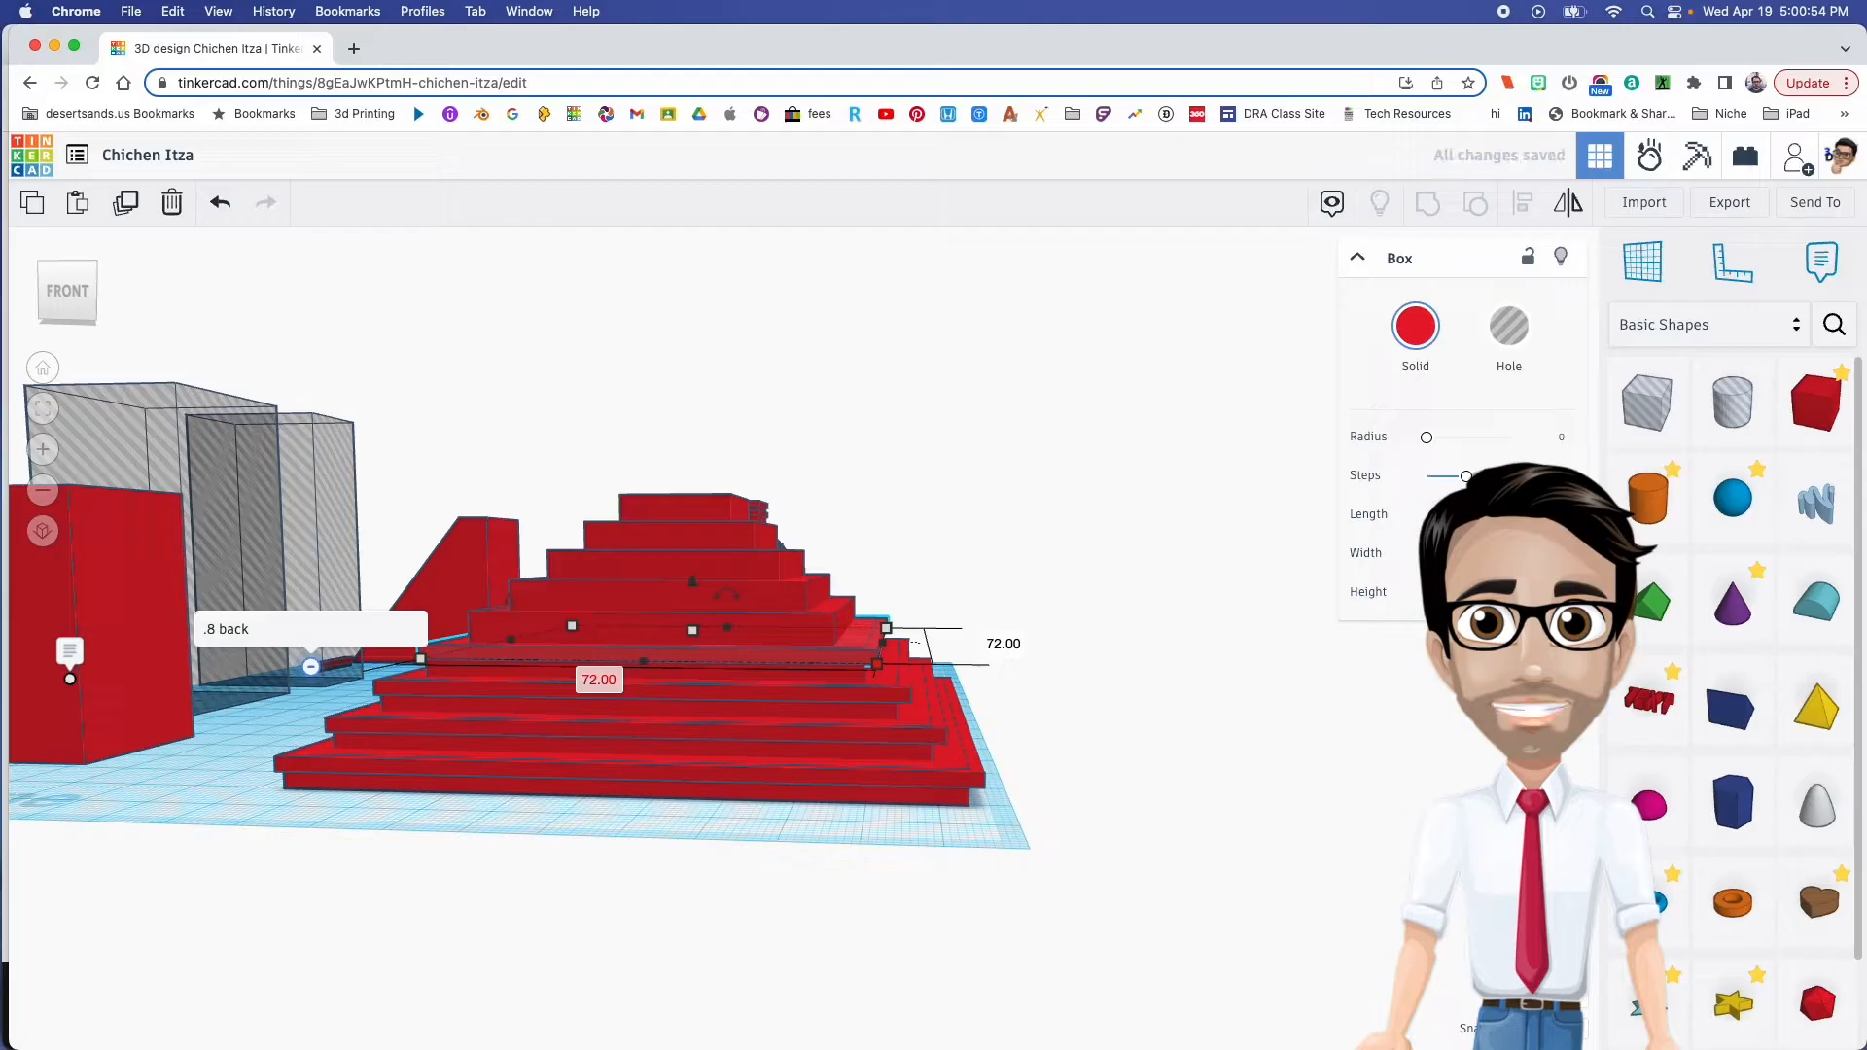
Duplicate the fifth tier and set the copy's height to 2 mm from its underside
{"action": "left_click", "coordinate": [793, 637]}
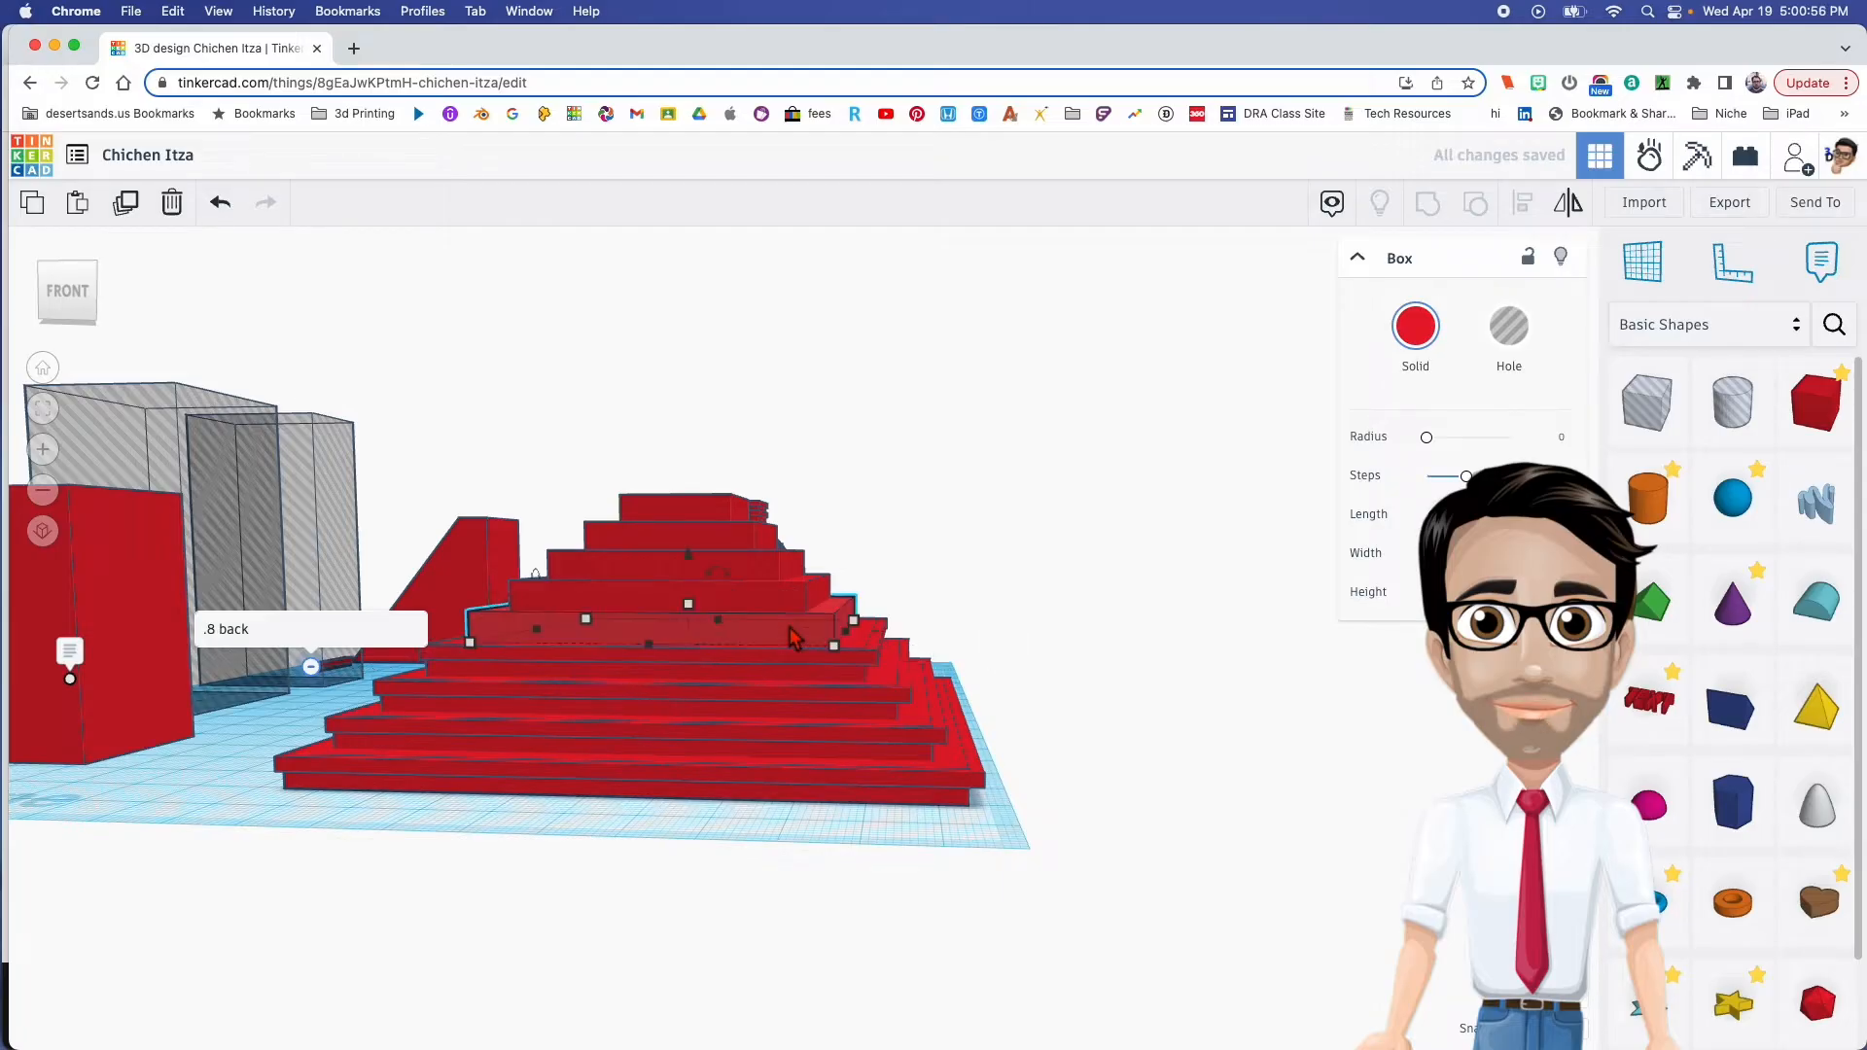
{"action": "right_click_drag", "start_coordinate": [792, 637], "coordinate": [722, 671]}
{"action": "mouse_move", "coordinate": [691, 595]}
{"action": "left_click", "coordinate": [810, 583]}
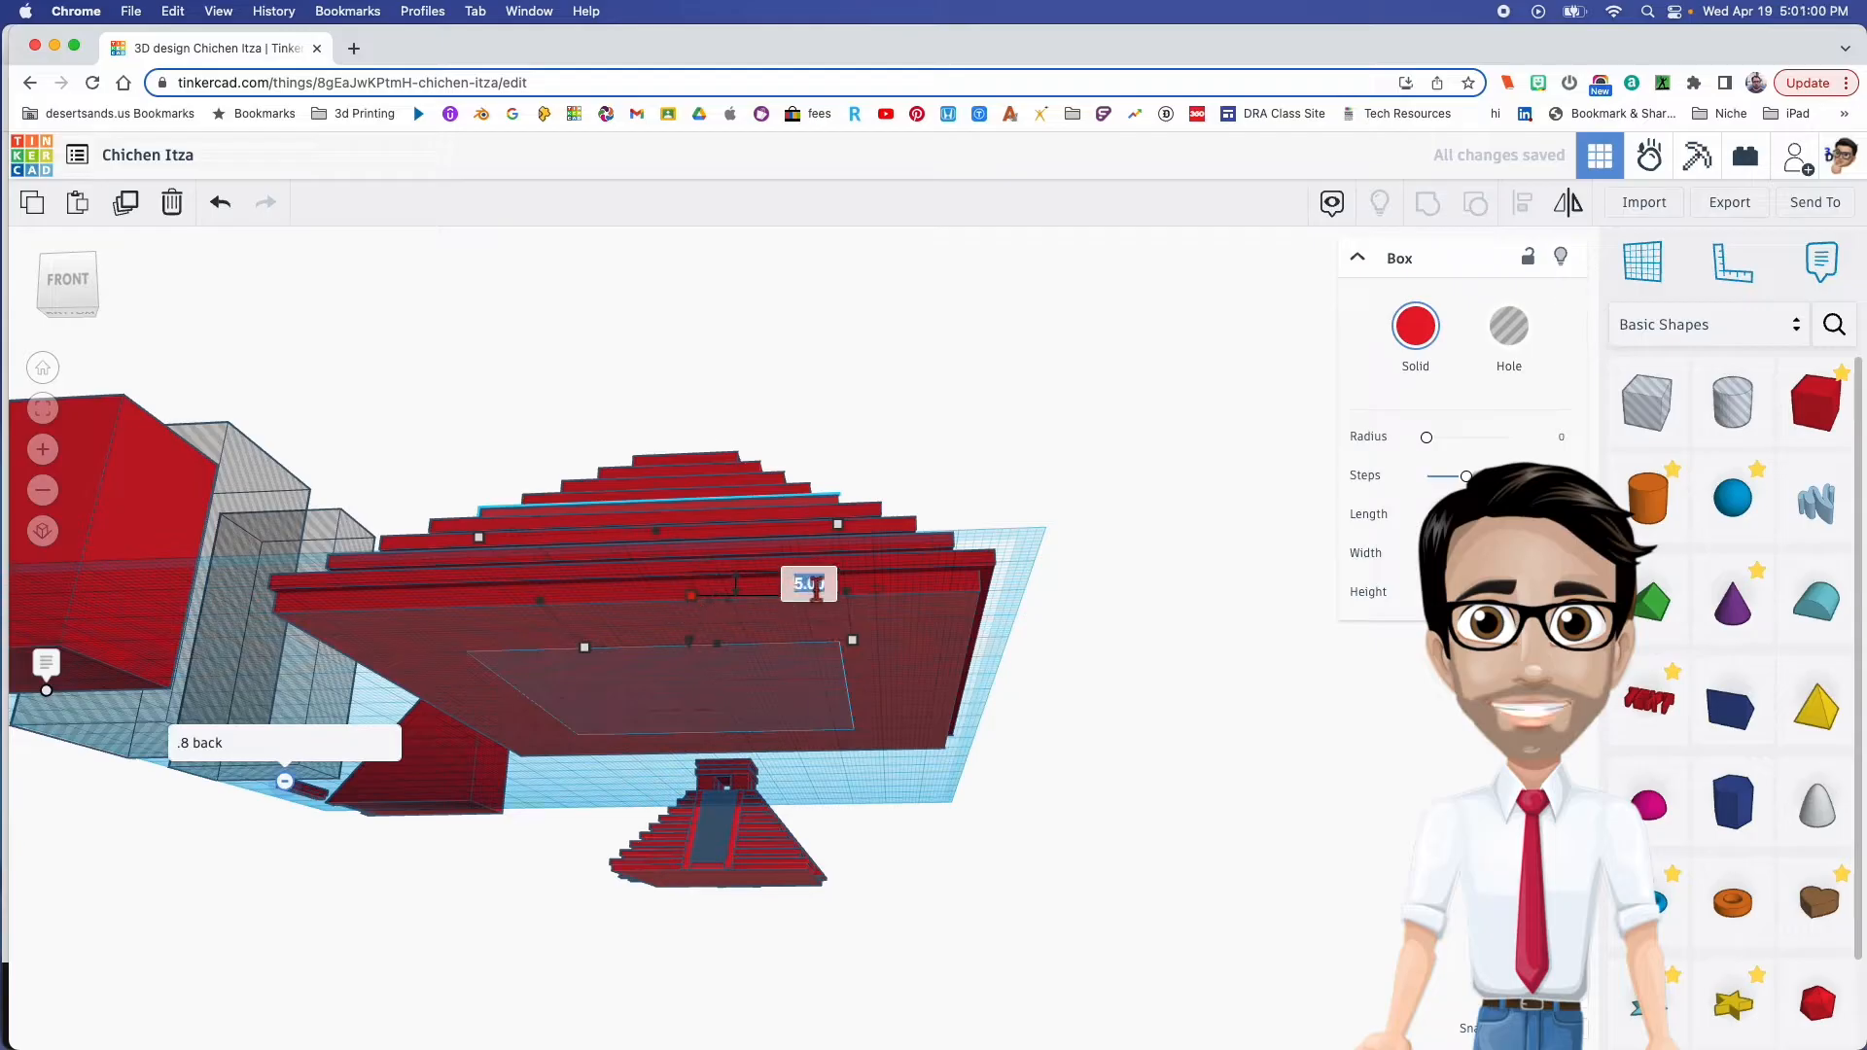
{"action": "type", "text": "2"}
{"action": "key", "text": "Return"}
Set the fifth-tier slab's width and depth to 62 mm
{"action": "mouse_move", "coordinate": [727, 681]}
{"action": "right_mouse_down"}
{"action": "mouse_move", "coordinate": [729, 633]}
{"action": "mouse_move", "coordinate": [735, 702]}
{"action": "right_mouse_up"}
{"action": "left_click", "coordinate": [826, 667]}
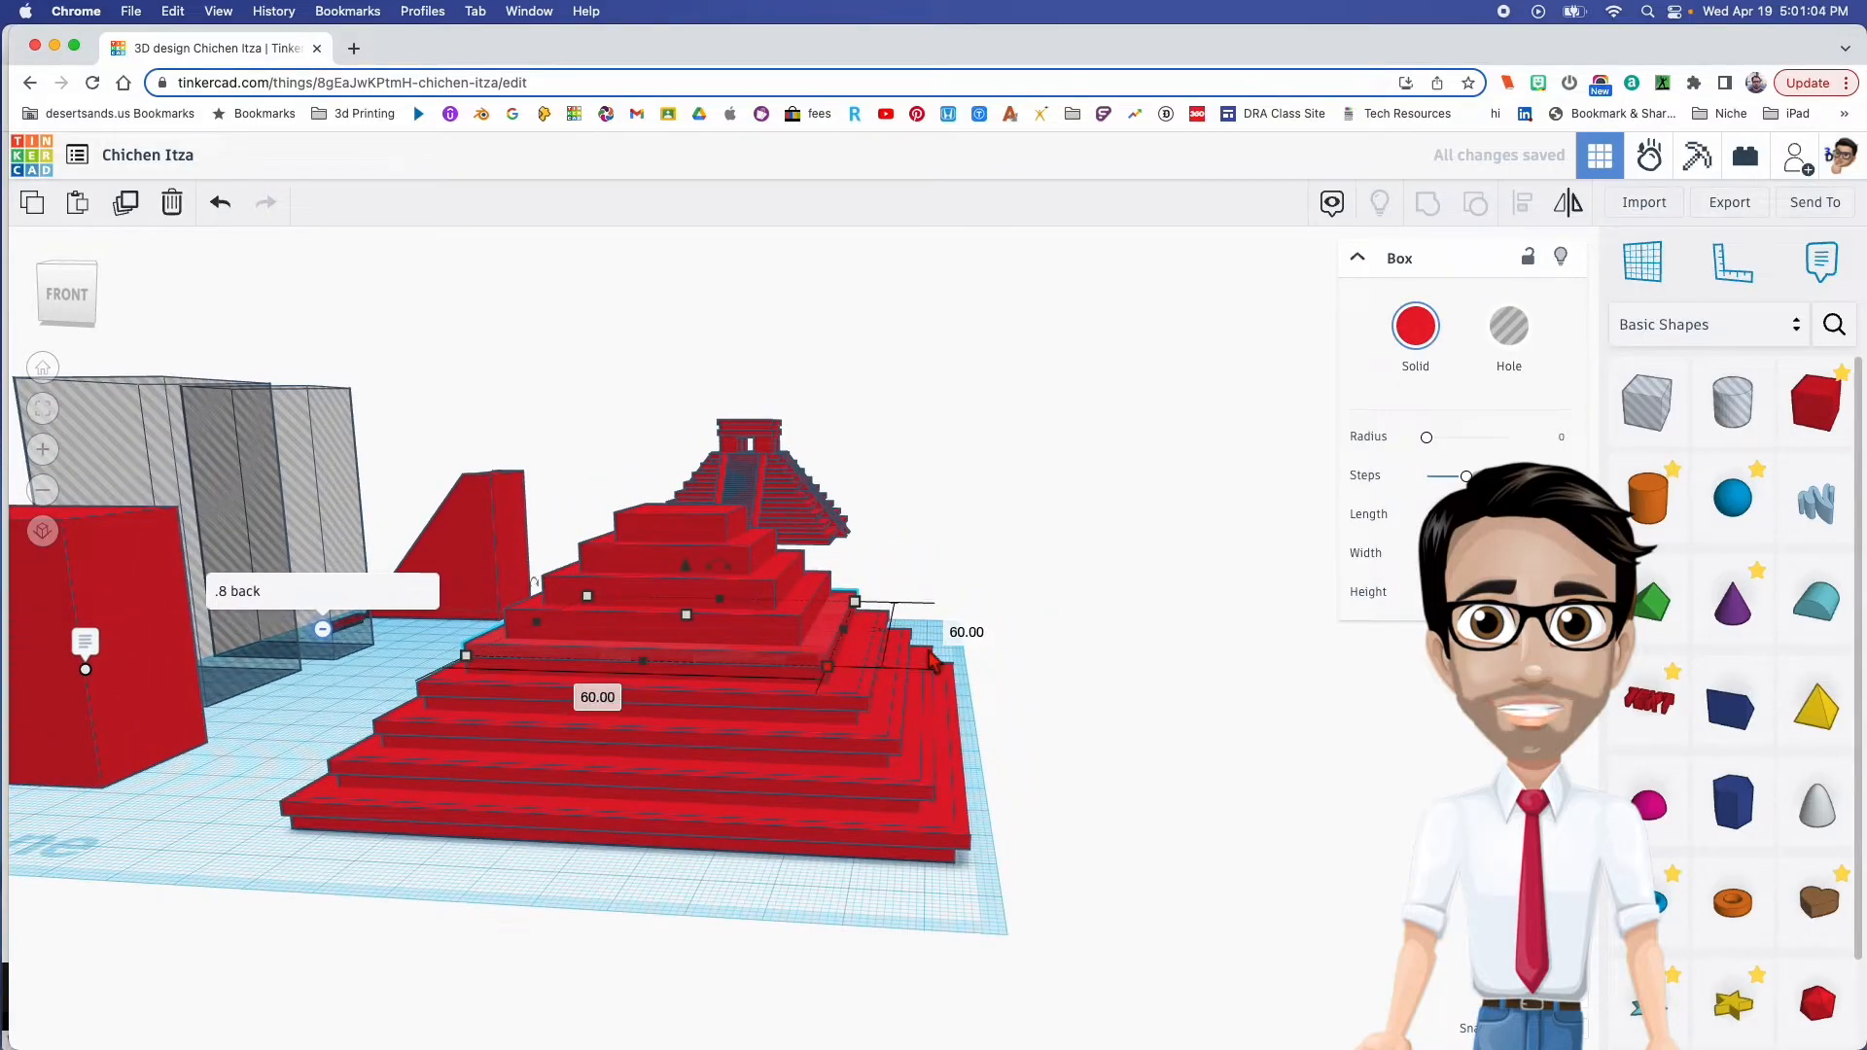
{"action": "type", "text": "62"}
{"action": "key", "text": "Return"}
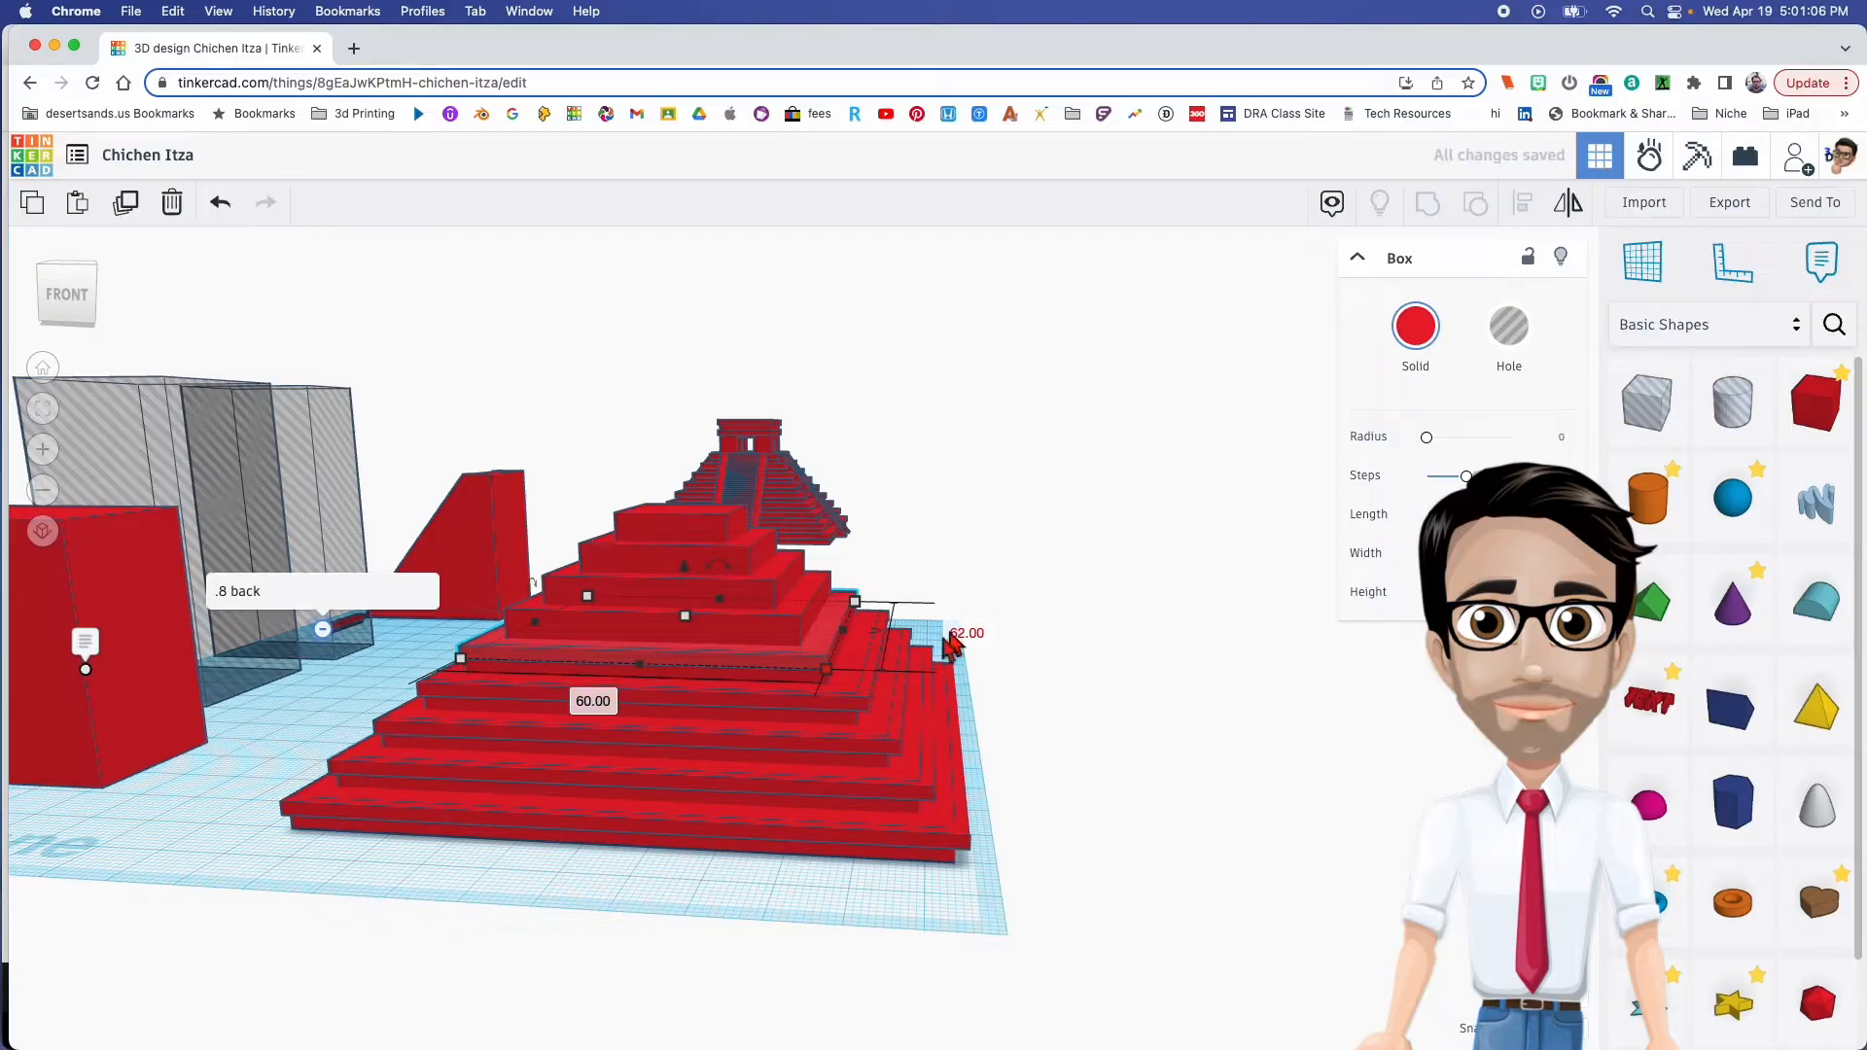
{"action": "left_click", "coordinate": [581, 702]}
{"action": "type", "text": "62"}
{"action": "key", "text": "Return"}
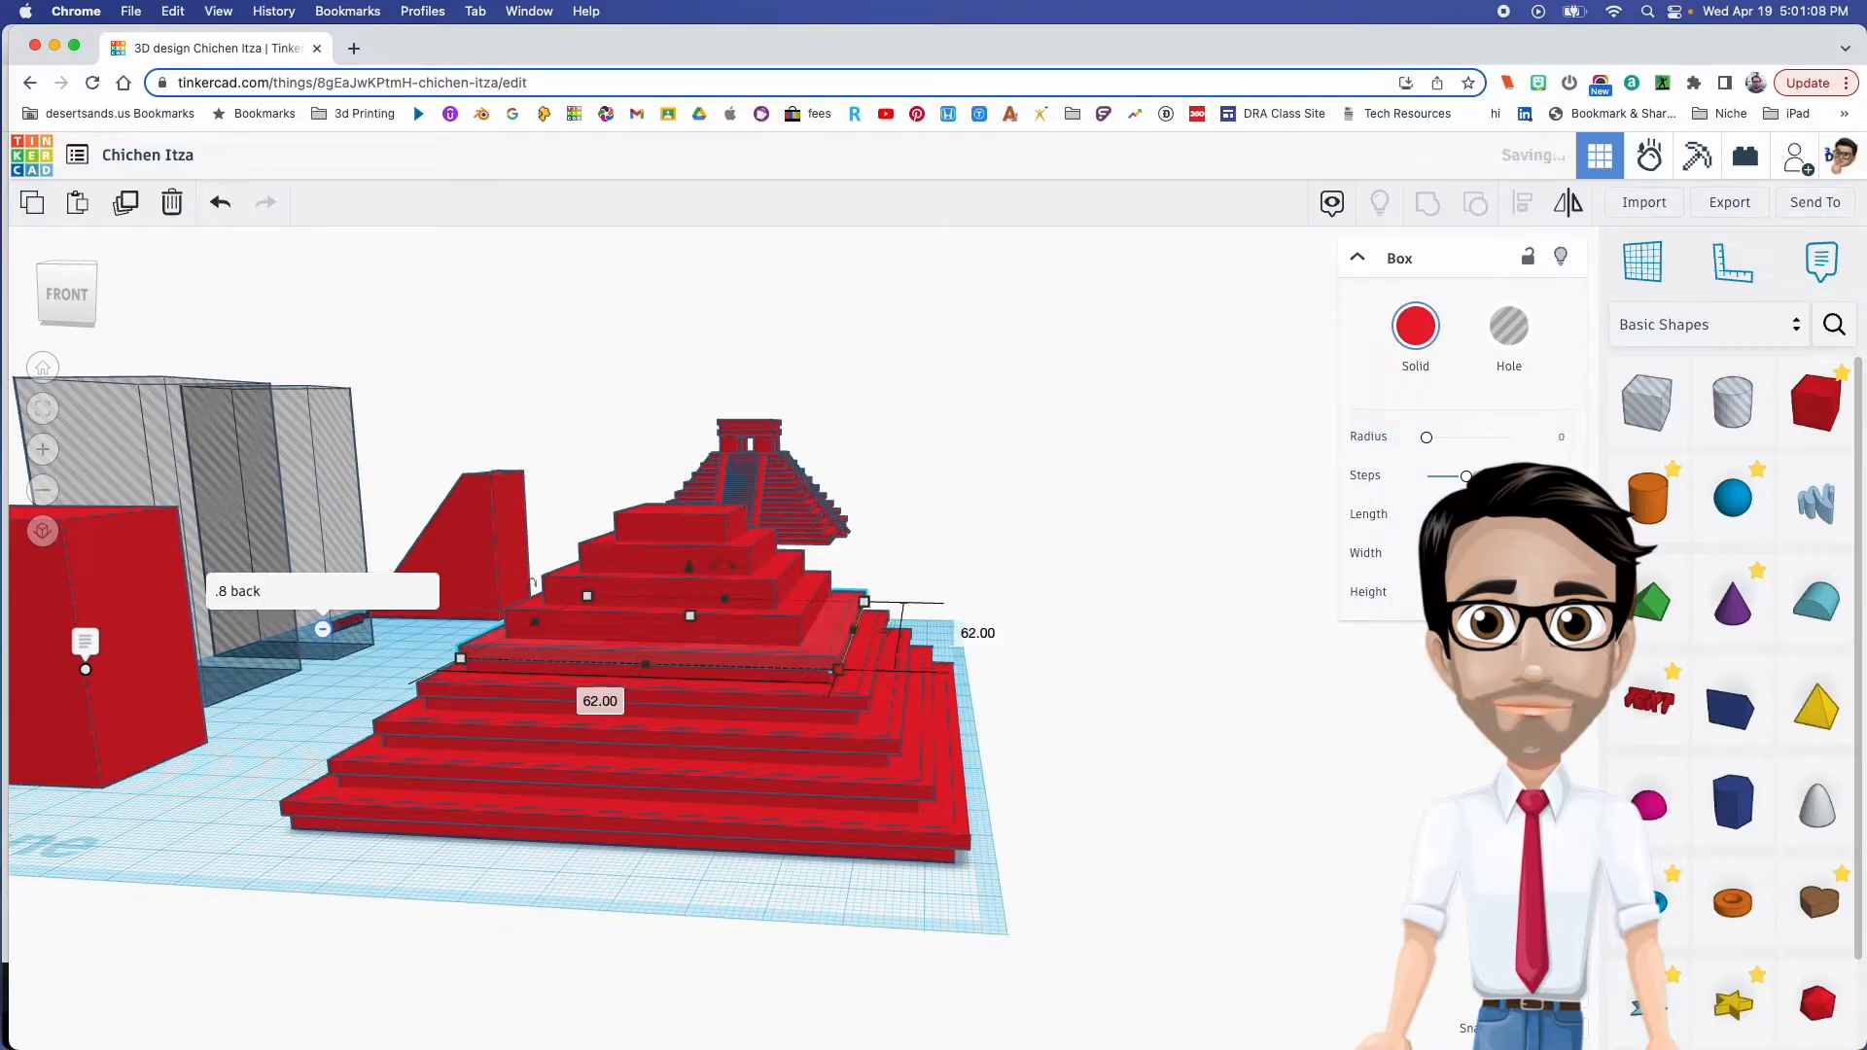
Duplicate the sixth tier and set the copy's height to 2 mm from its underside
{"action": "left_click", "coordinate": [713, 632]}
{"action": "right_click_drag", "start_coordinate": [710, 622], "coordinate": [724, 686]}
{"action": "left_click", "coordinate": [825, 562]}
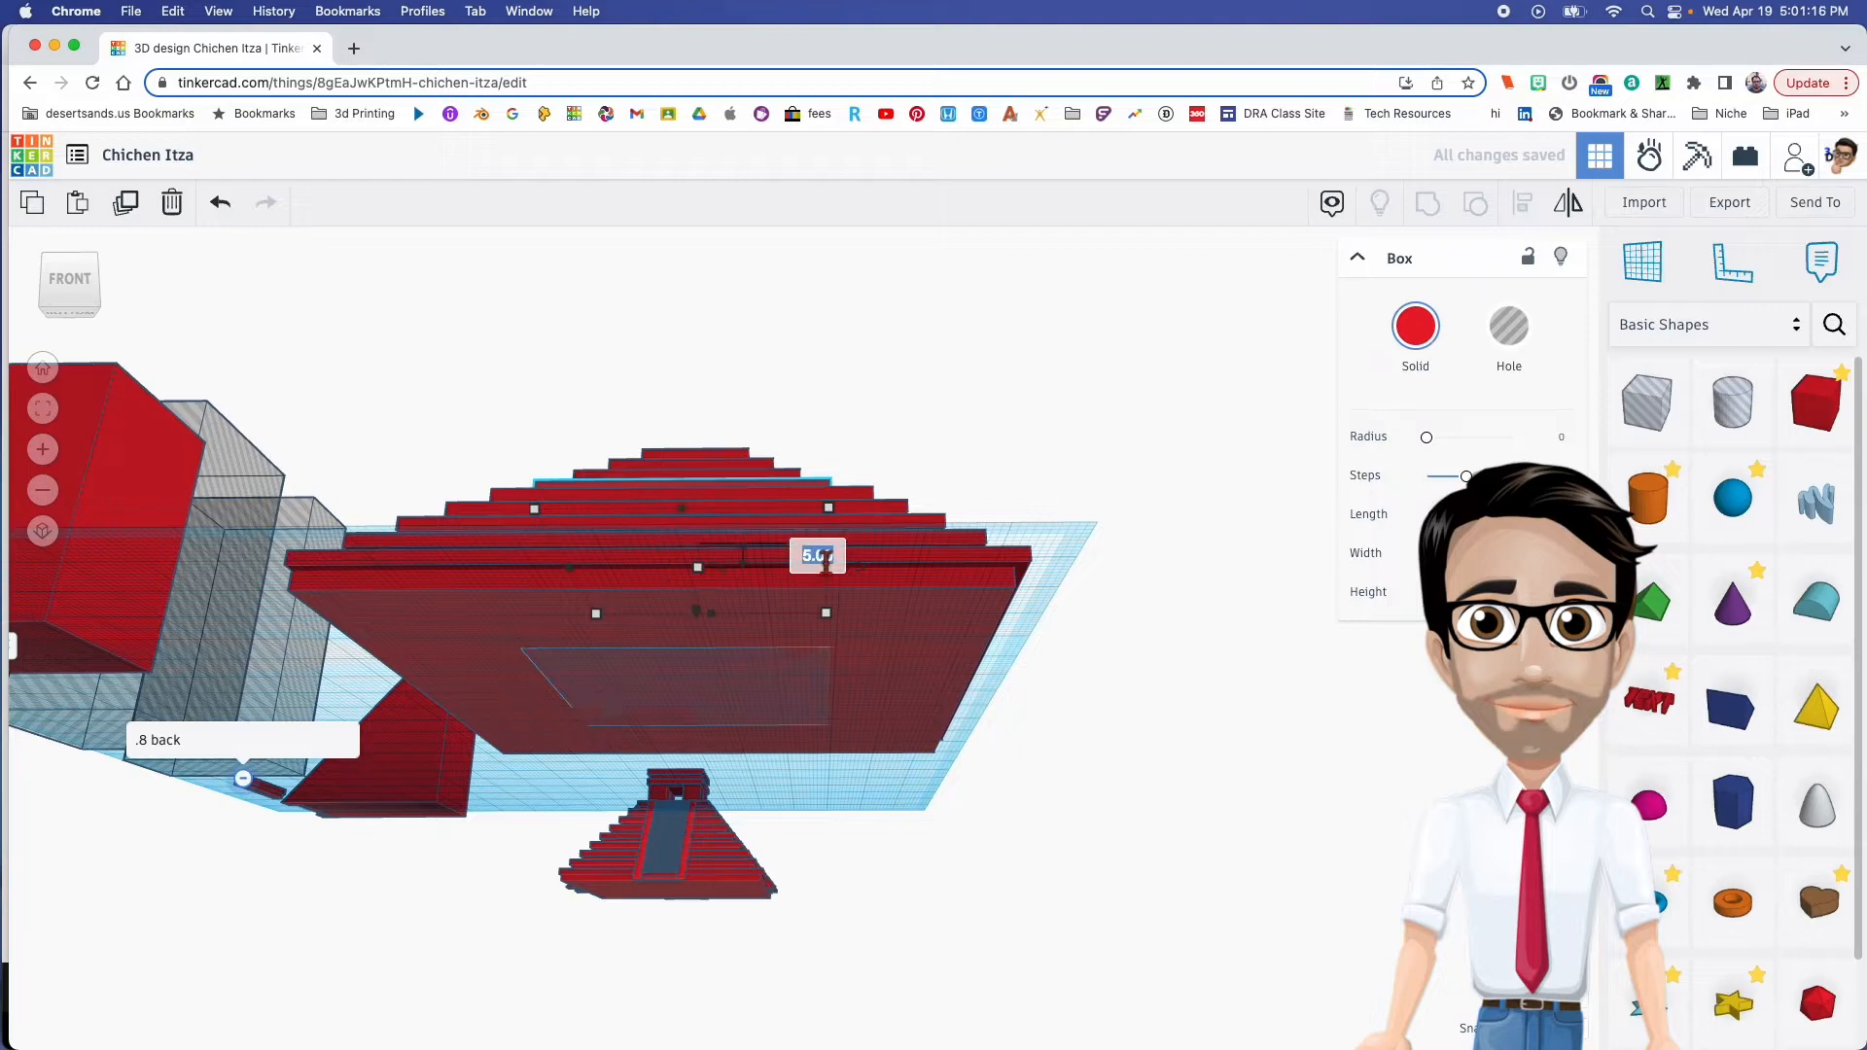
{"action": "type", "text": "2"}
{"action": "key", "text": "Return"}
Set the sixth-tier slab's width and depth to 52 mm
{"action": "right_click_drag", "start_coordinate": [807, 583], "coordinate": [797, 630]}
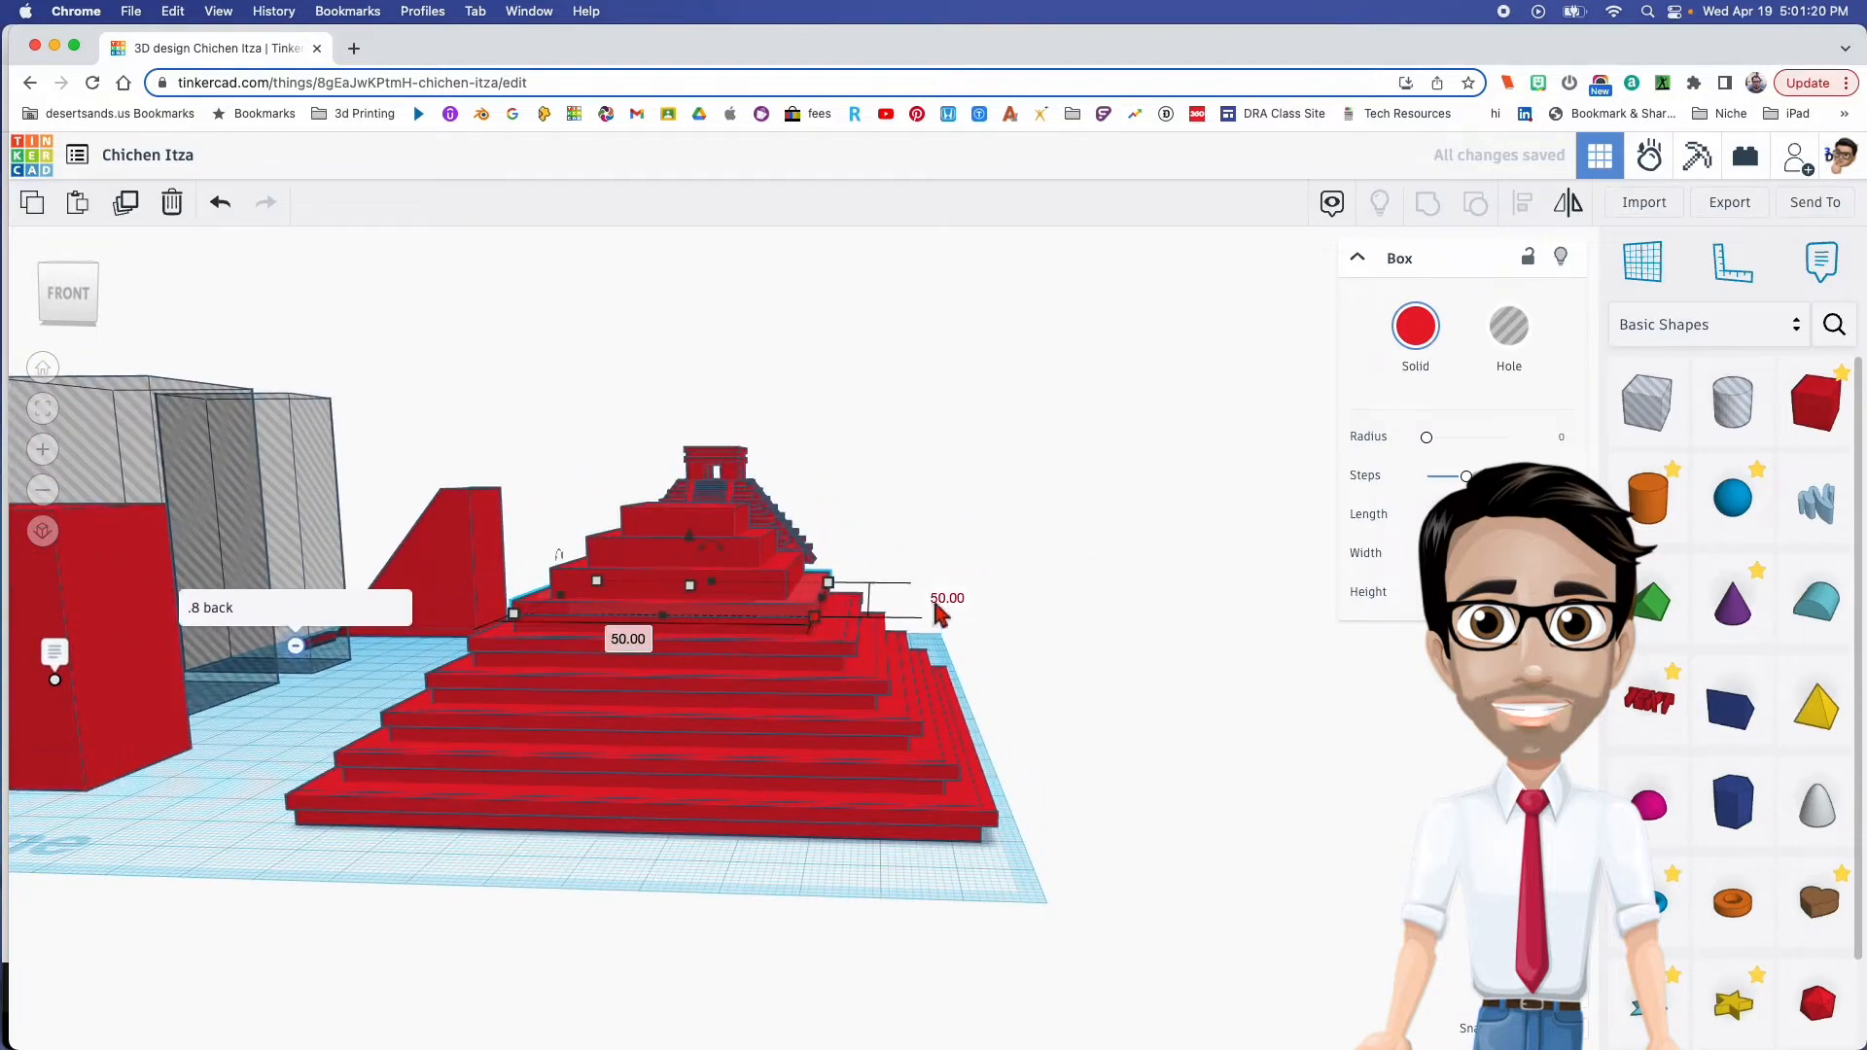
{"action": "type", "text": "52"}
{"action": "key", "text": "Return"}
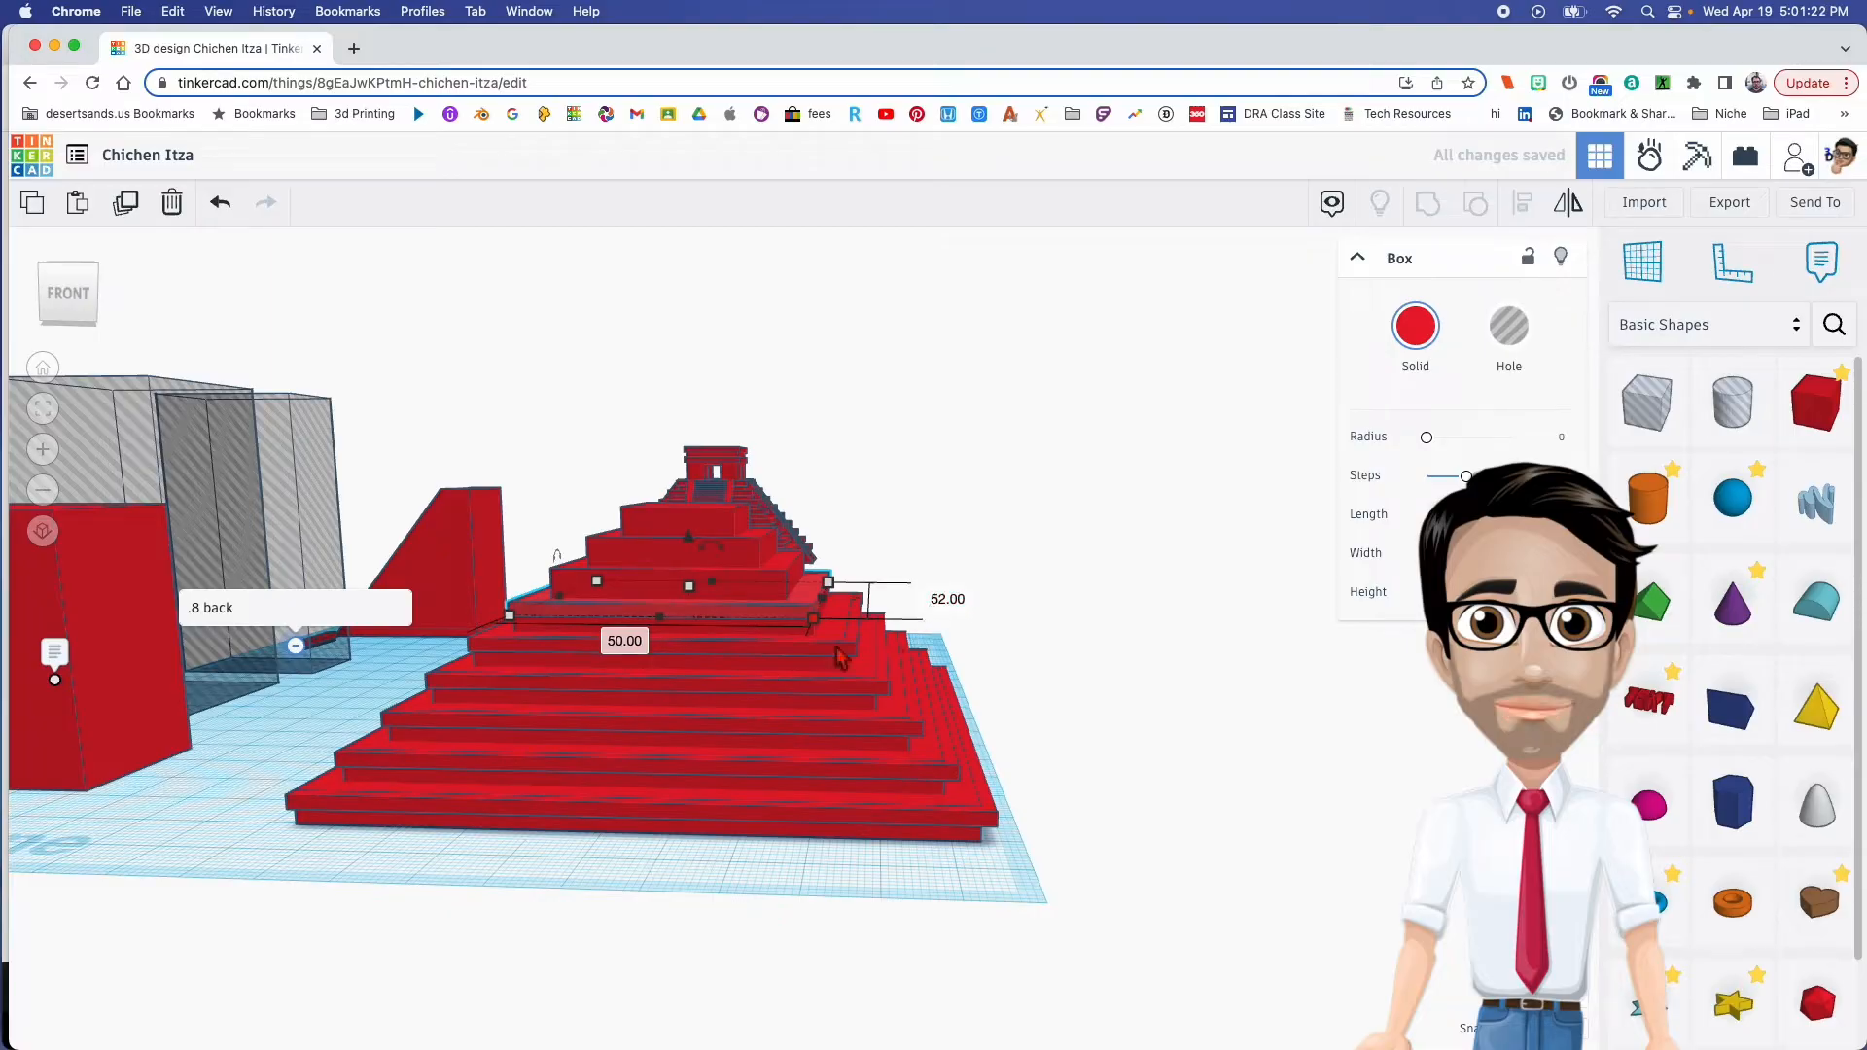
{"action": "left_click", "coordinate": [642, 645]}
{"action": "key", "text": "Return"}
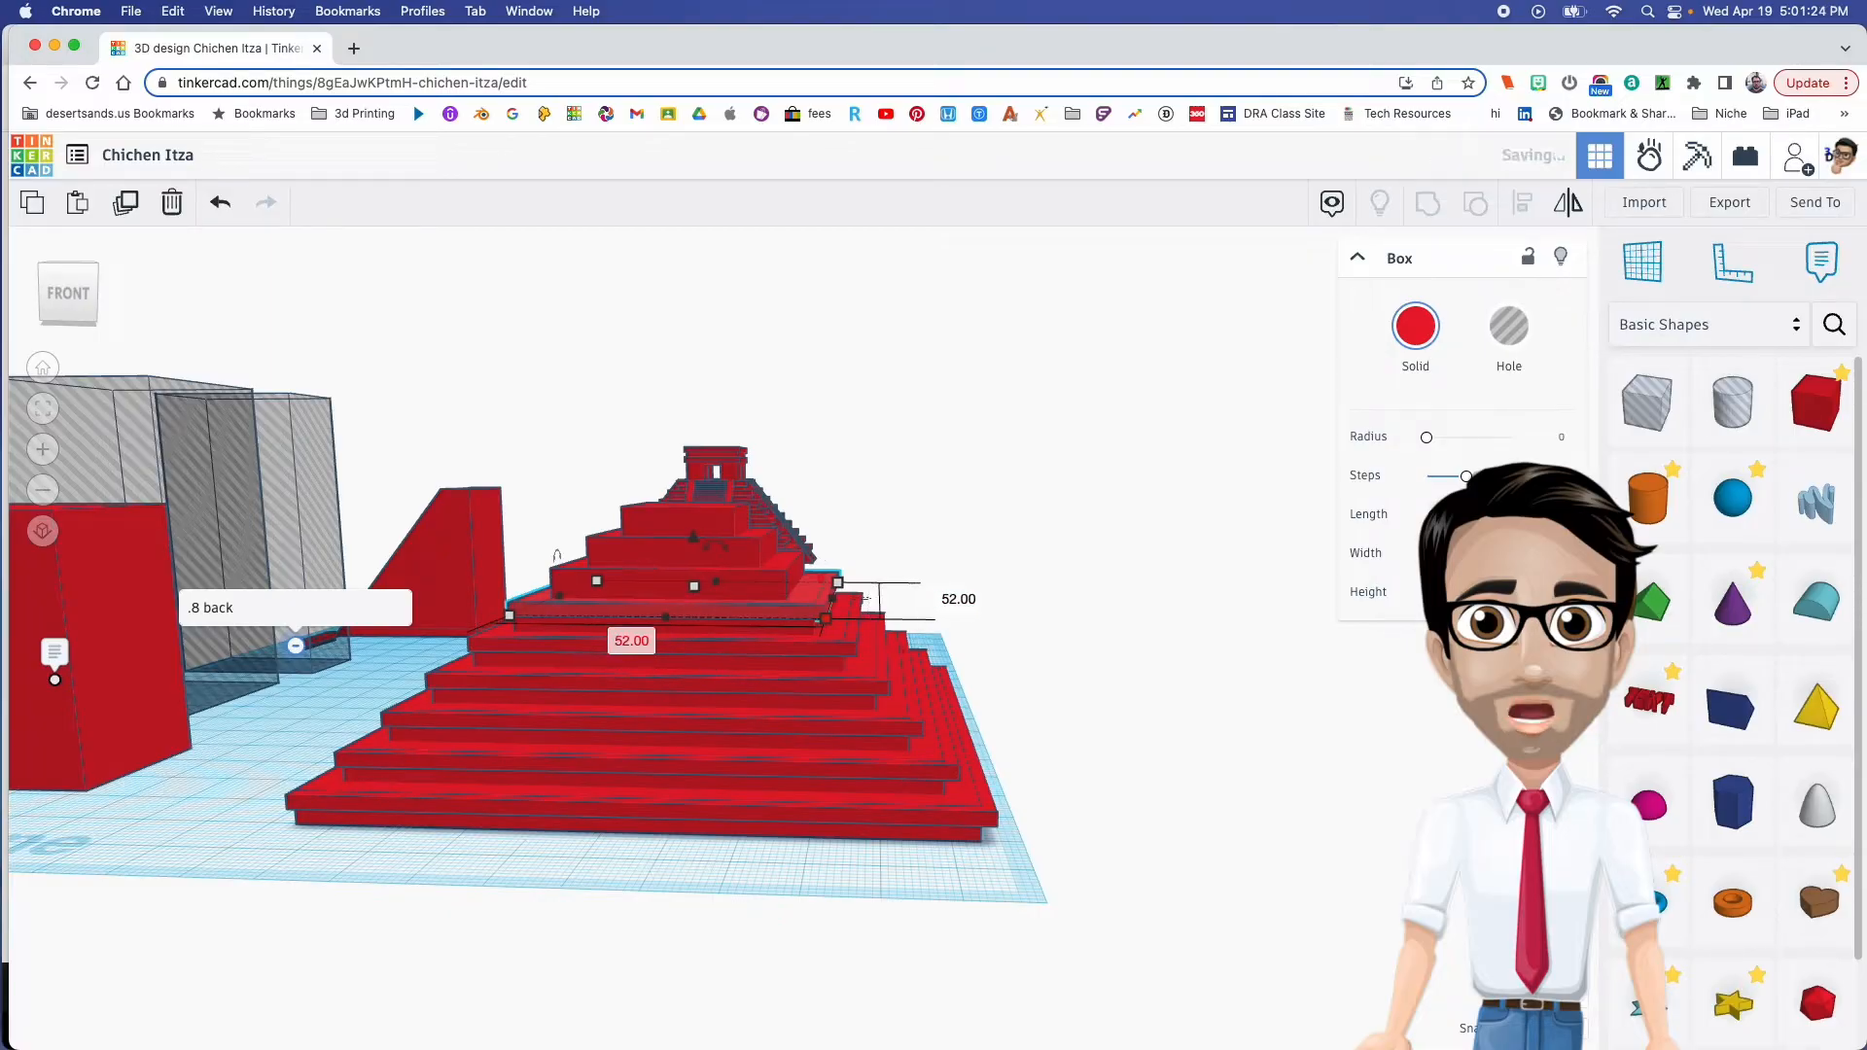
Duplicate the seventh tier and set the copy's height to 2 mm from its underside
{"action": "right_click_drag", "start_coordinate": [624, 636], "coordinate": [614, 650]}
{"action": "left_click", "coordinate": [727, 606]}
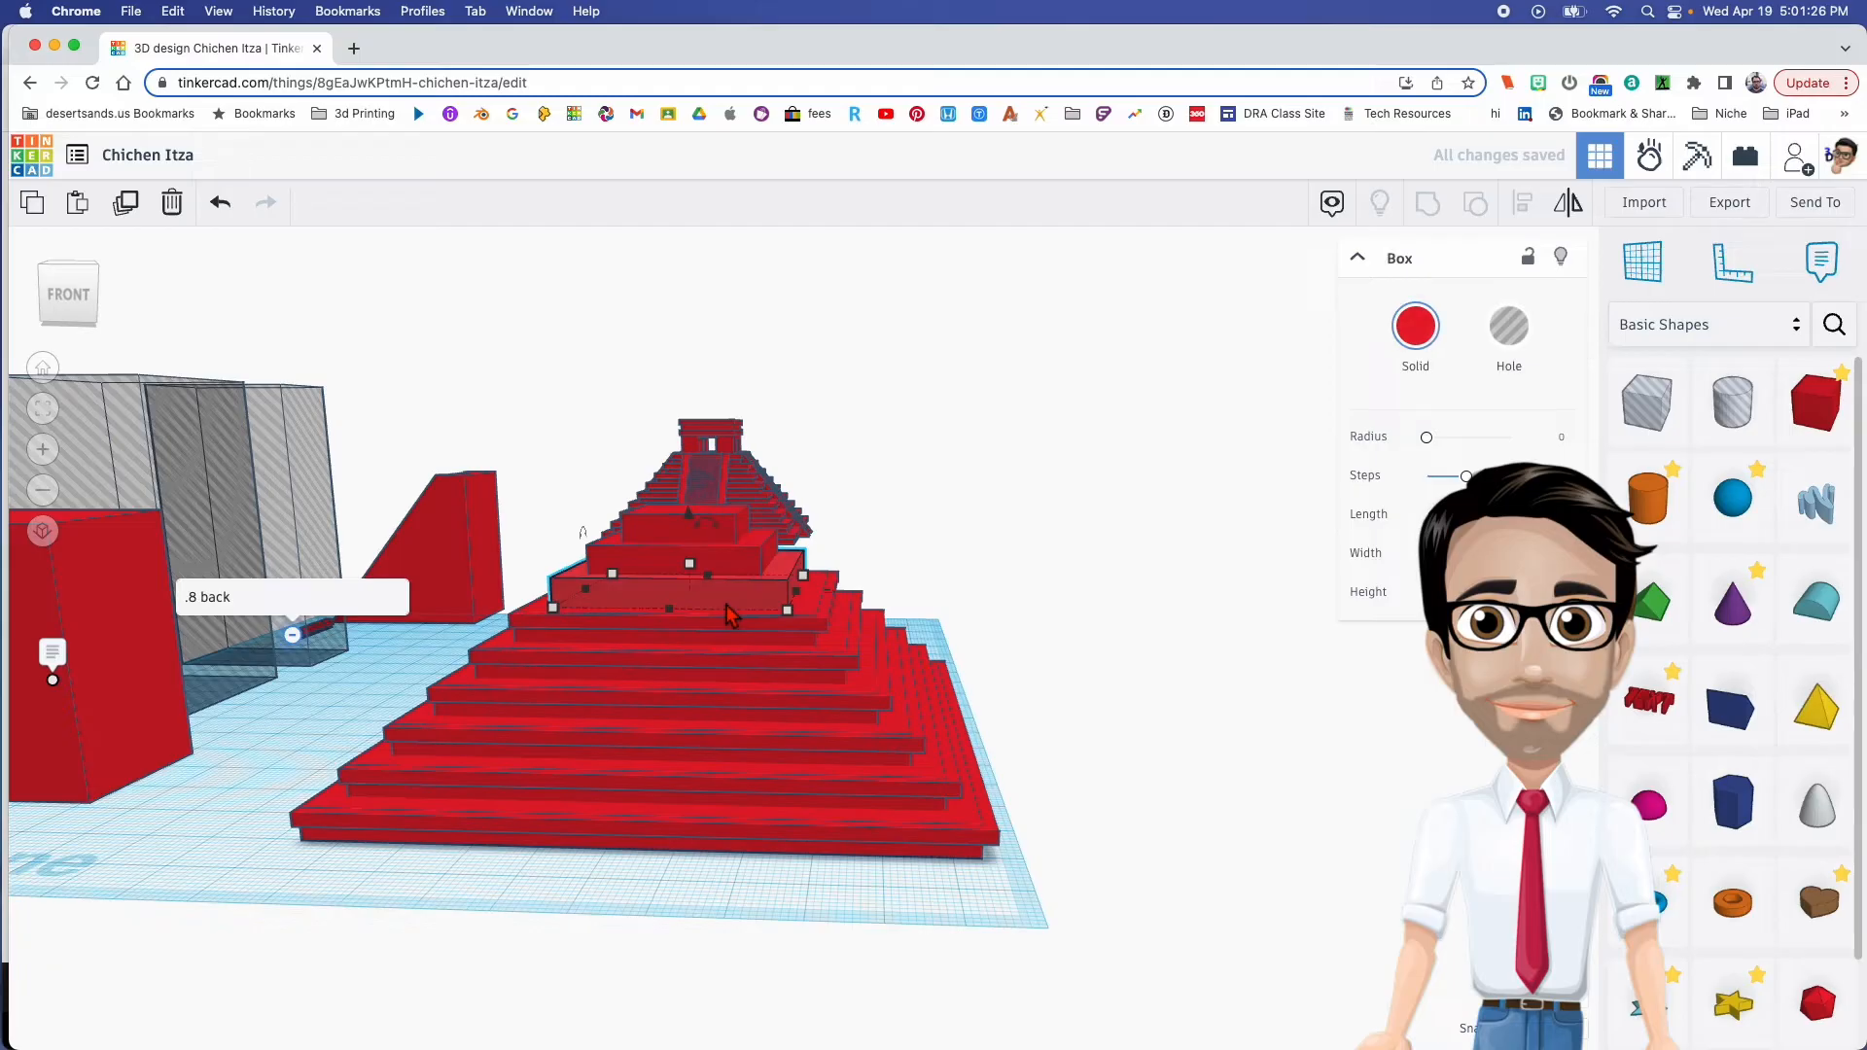
{"action": "mouse_move", "coordinate": [716, 592]}
{"action": "right_mouse_down"}
{"action": "mouse_move", "coordinate": [722, 654]}
{"action": "mouse_move", "coordinate": [714, 557]}
{"action": "right_mouse_up"}
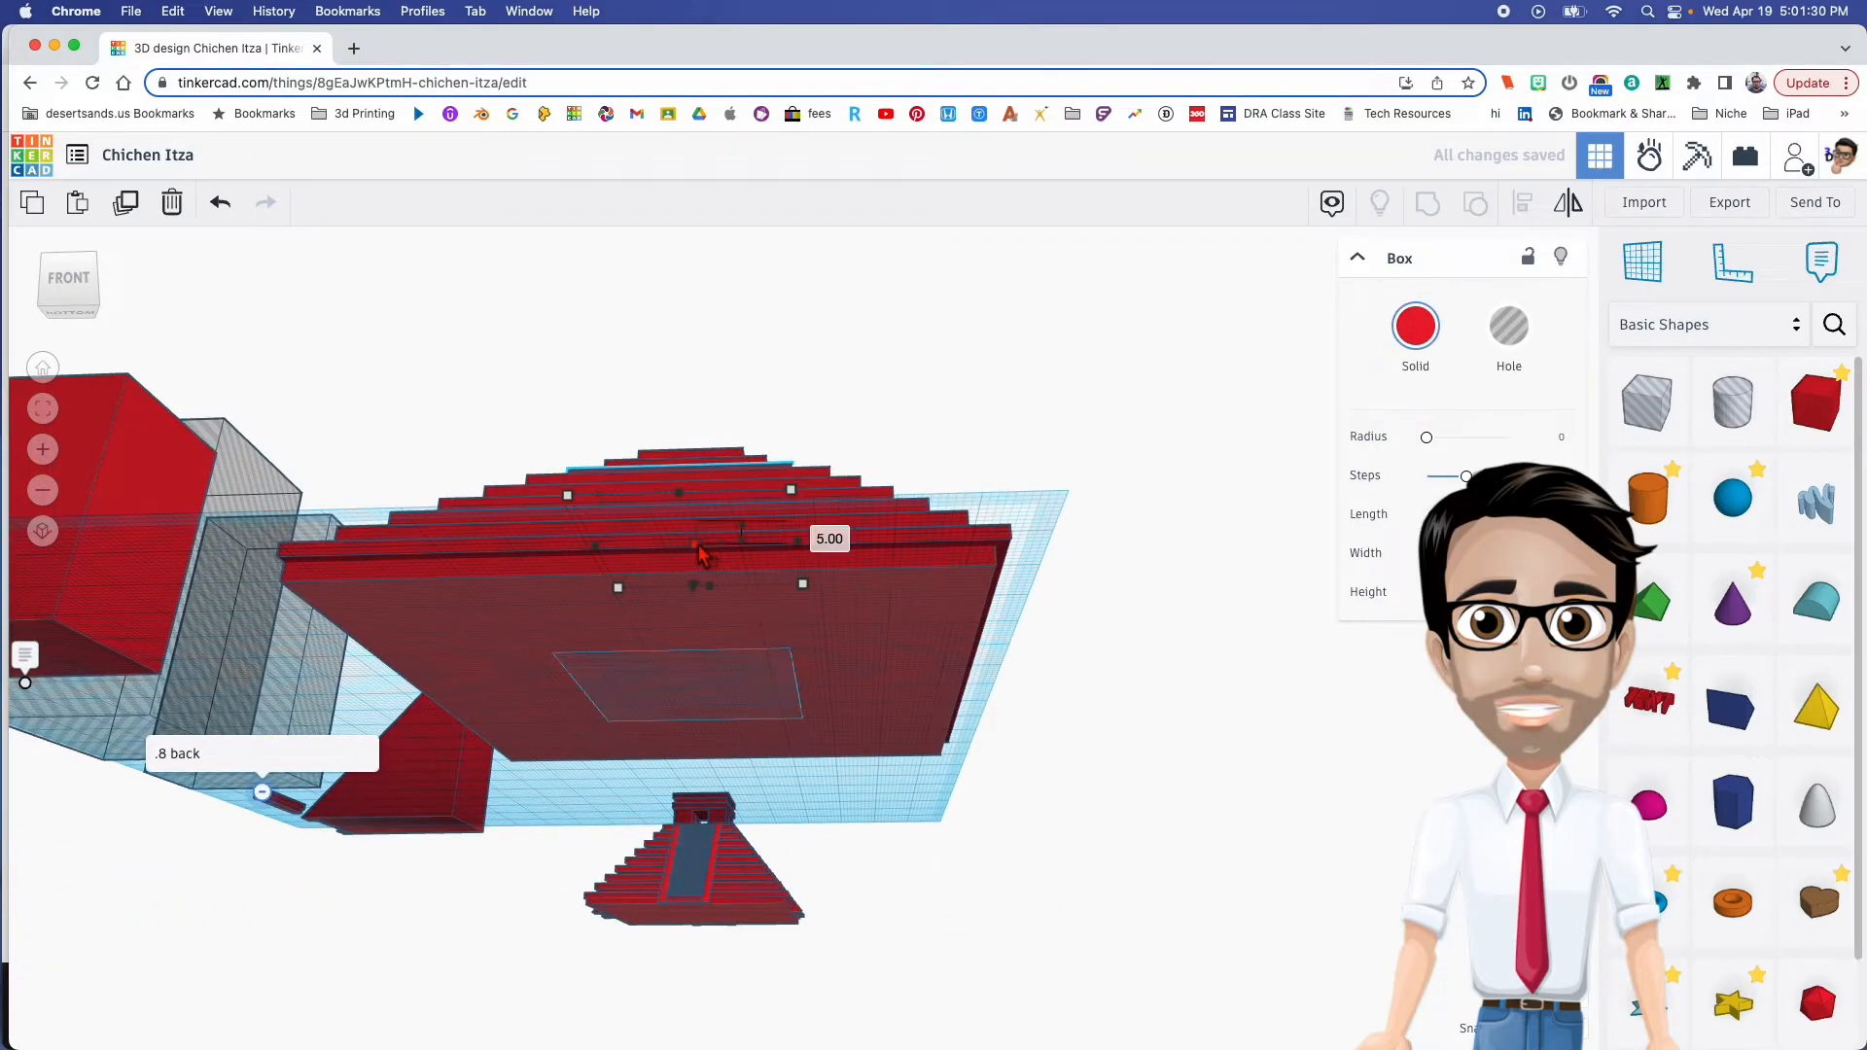
{"action": "left_click", "coordinate": [811, 534]}
{"action": "type", "text": "2"}
{"action": "key", "text": "Return"}
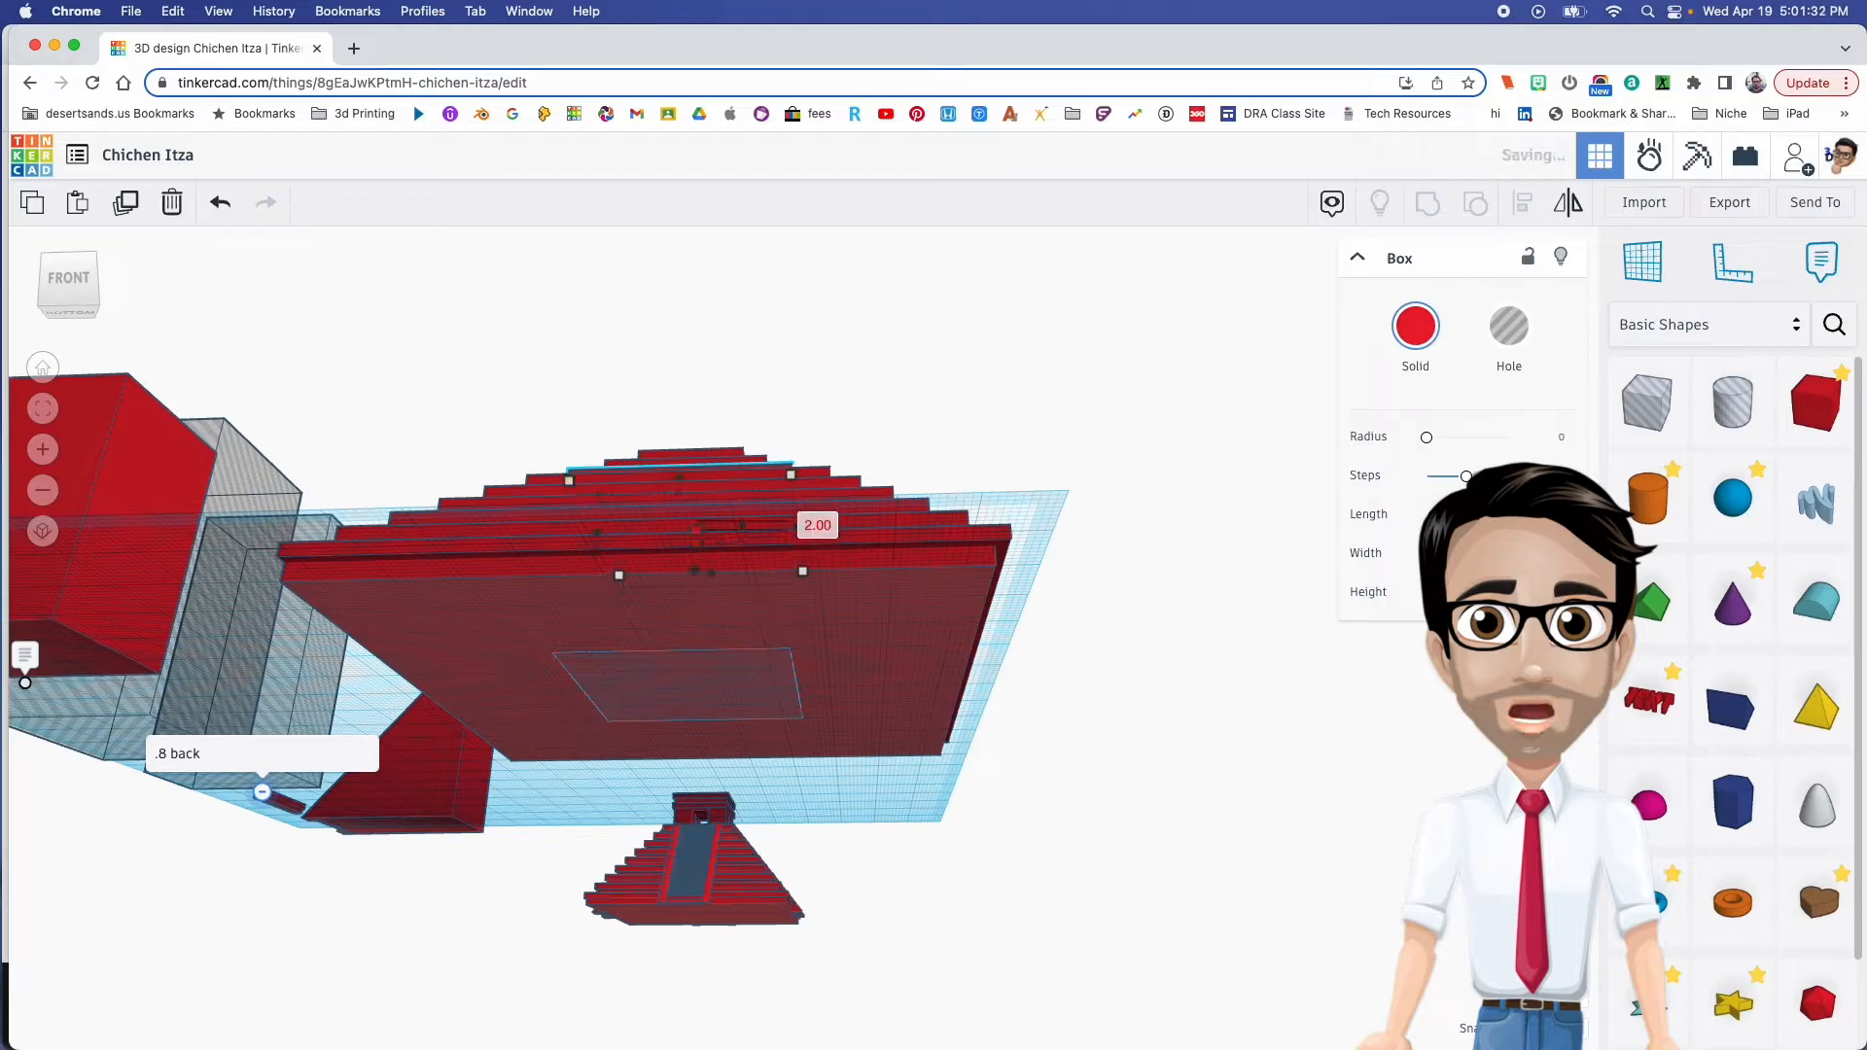
Set the seventh-tier slab's width and depth to 42 mm
{"action": "right_click_drag", "start_coordinate": [821, 522], "coordinate": [807, 605]}
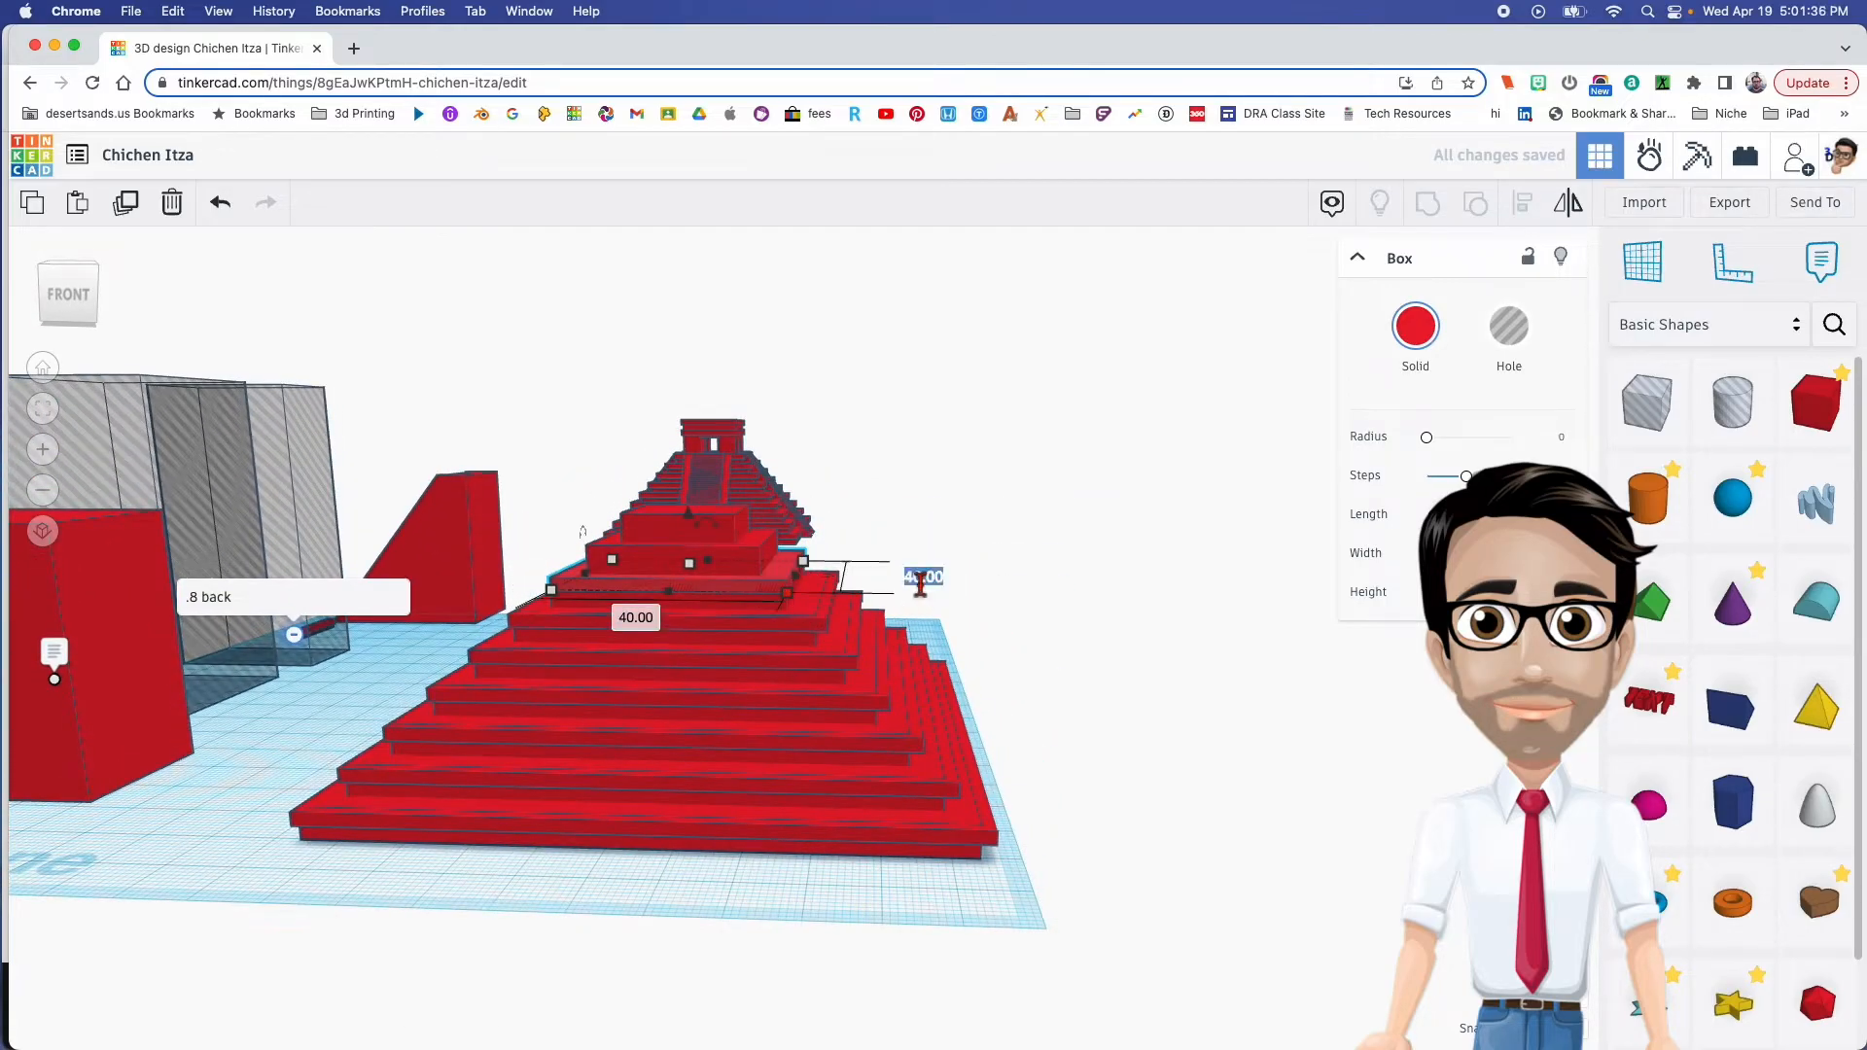
{"action": "key", "text": "Return"}
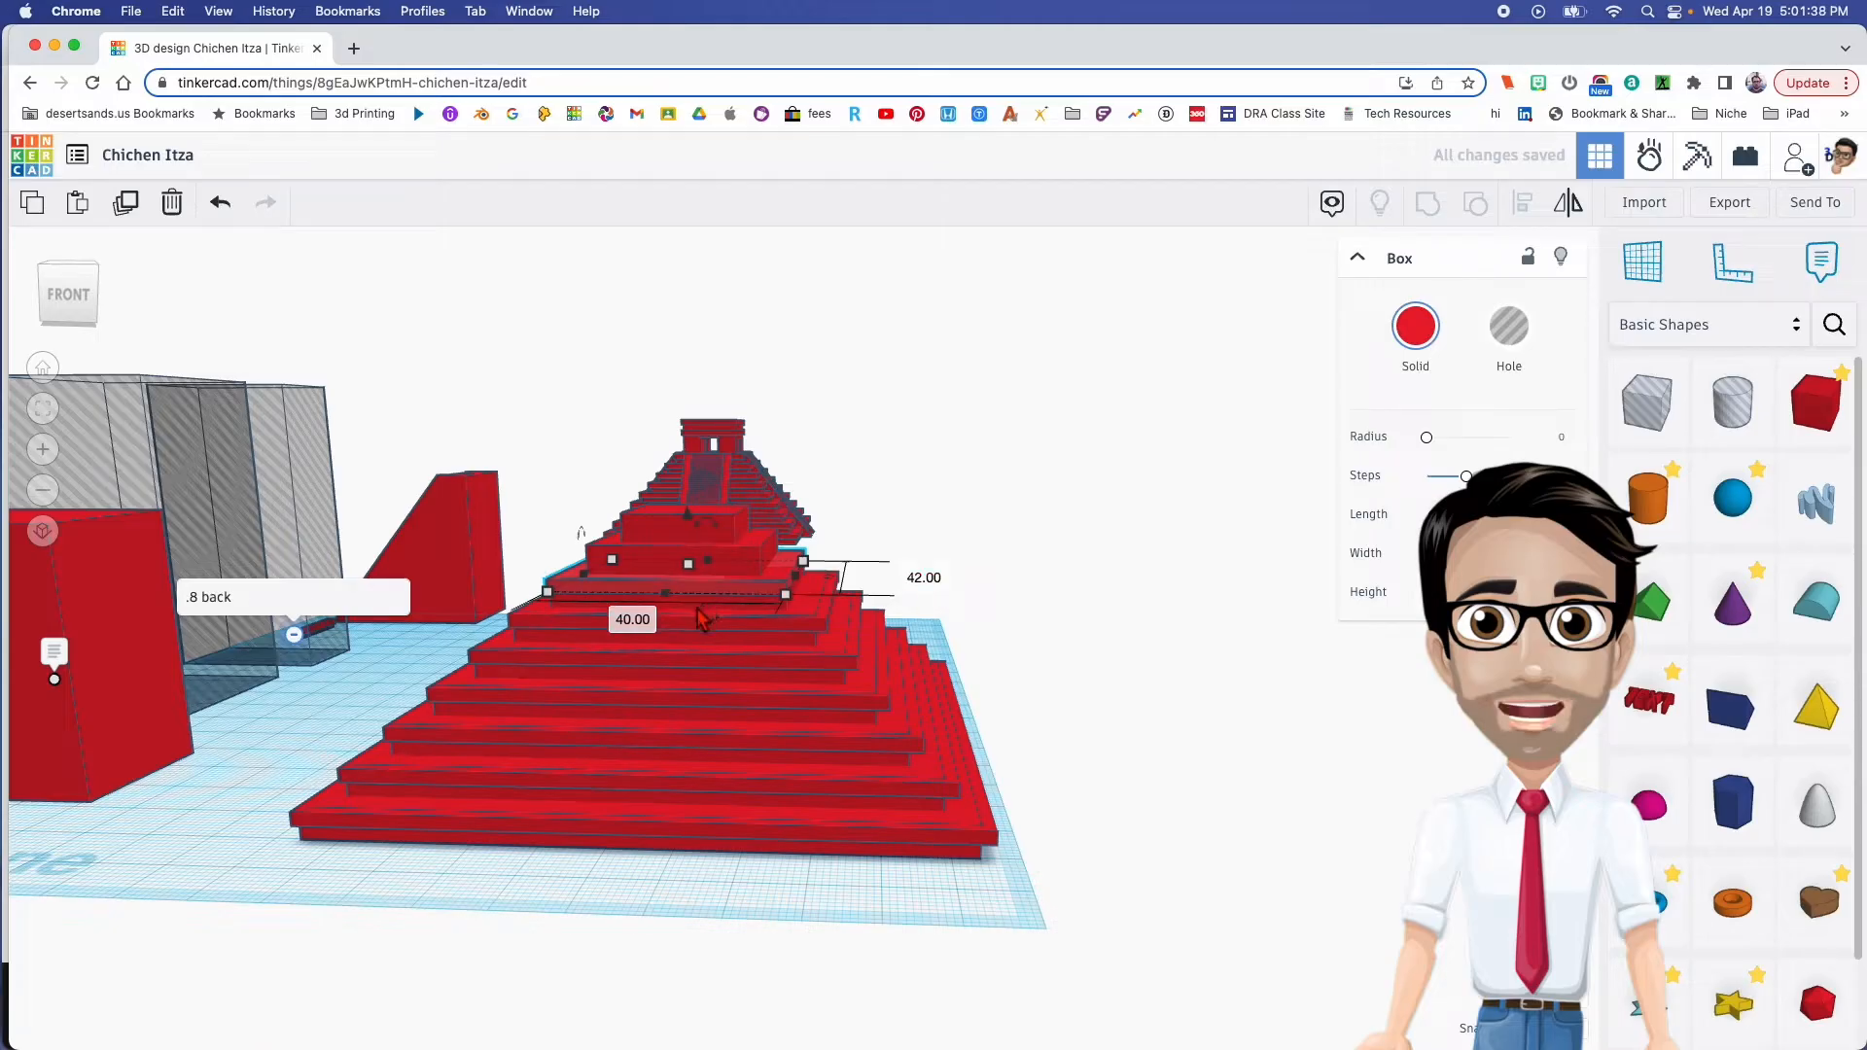
{"action": "left_click", "coordinate": [633, 621]}
{"action": "key", "text": "Return"}
Duplicate the eighth tier and thin the copy from its underside to match the 2 mm ledges below
{"action": "right_click_drag", "start_coordinate": [684, 613], "coordinate": [693, 630]}
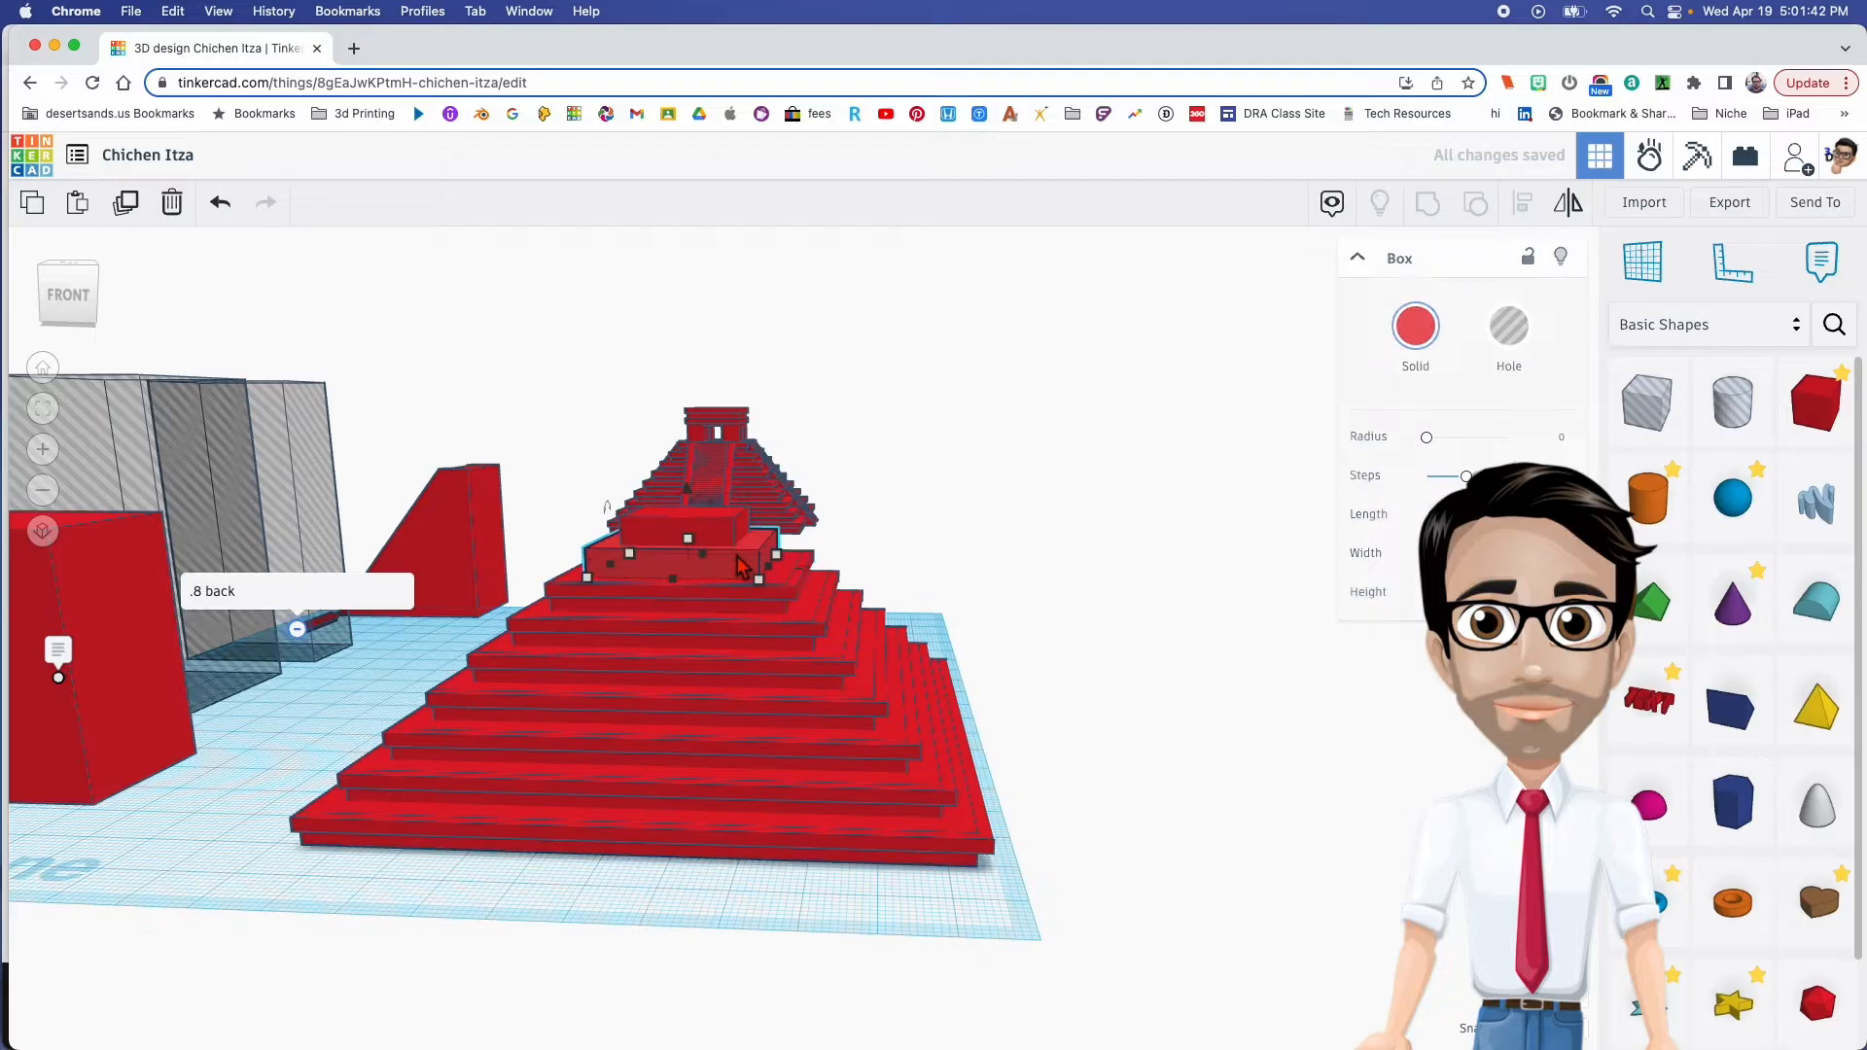
{"action": "right_click_drag", "start_coordinate": [734, 565], "coordinate": [740, 645]}
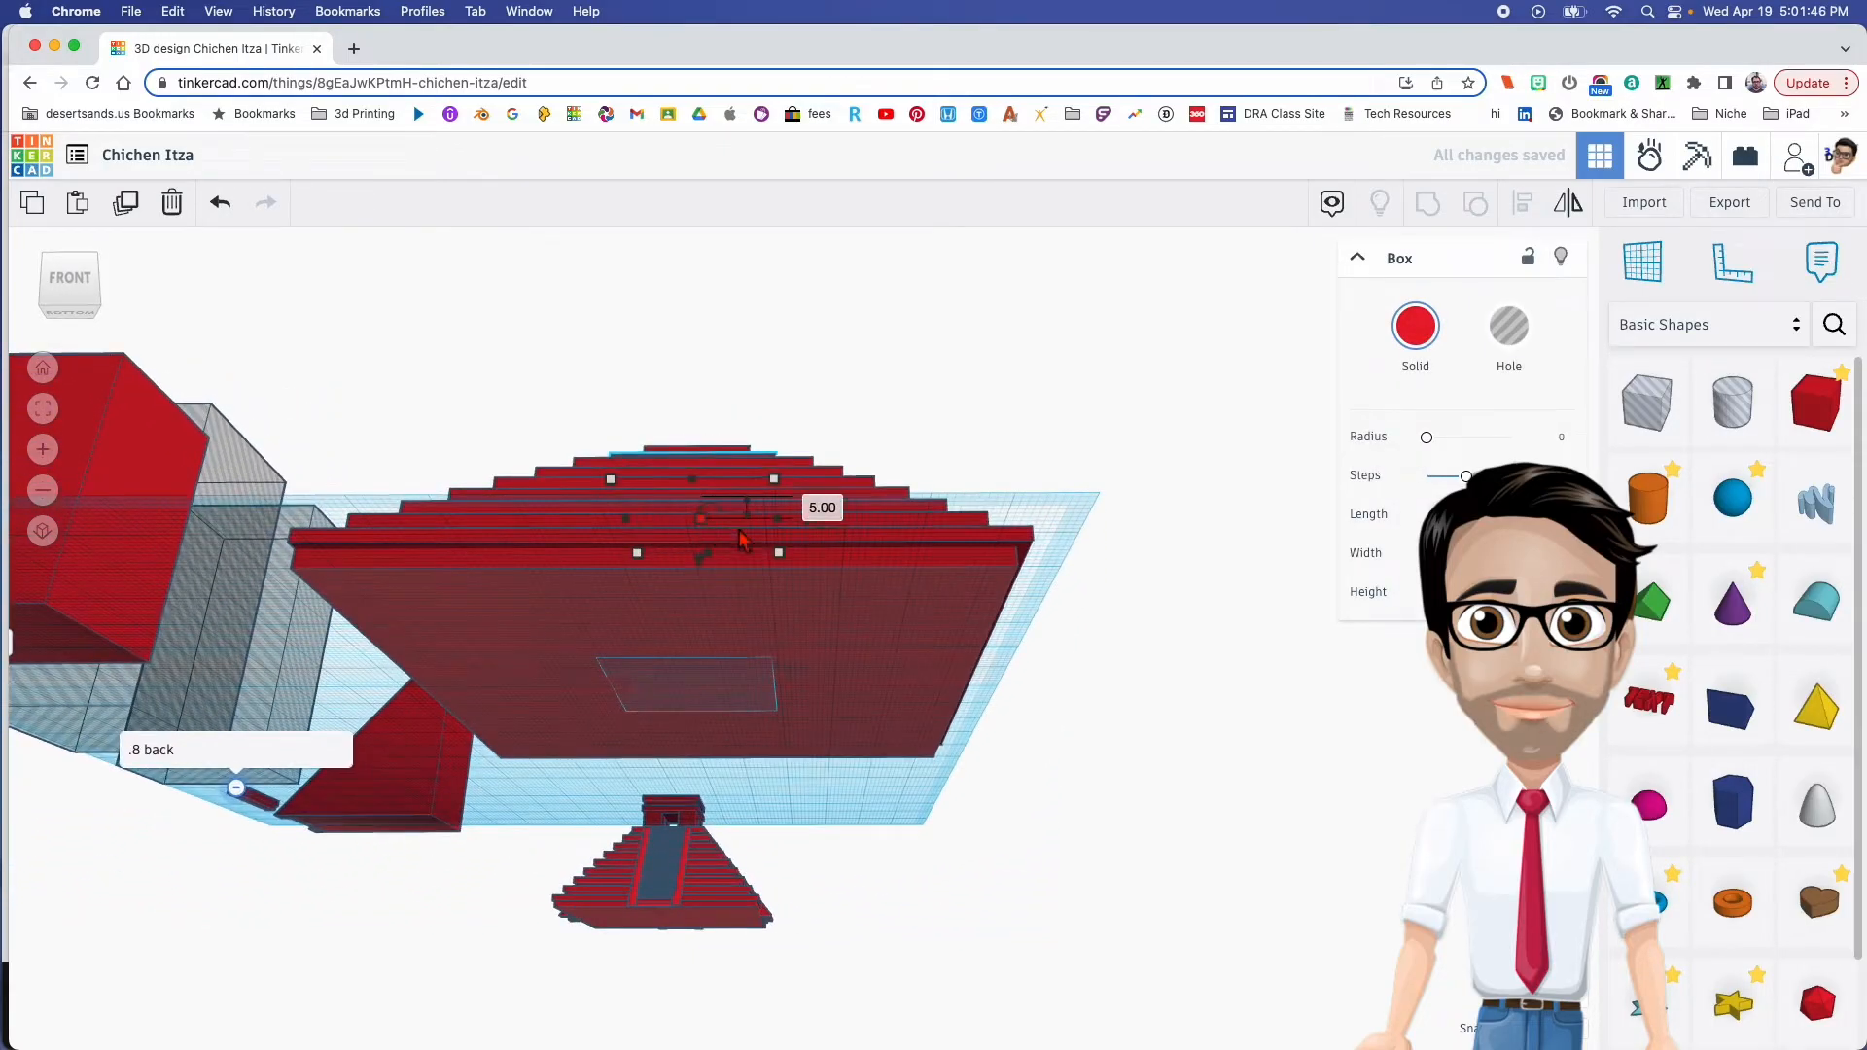
{"action": "left_click", "coordinate": [816, 509]}
{"action": "key", "text": "Return"}
Set the eighth-tier slab's width and depth to 32 mm
{"action": "right_click_drag", "start_coordinate": [842, 530], "coordinate": [848, 616]}
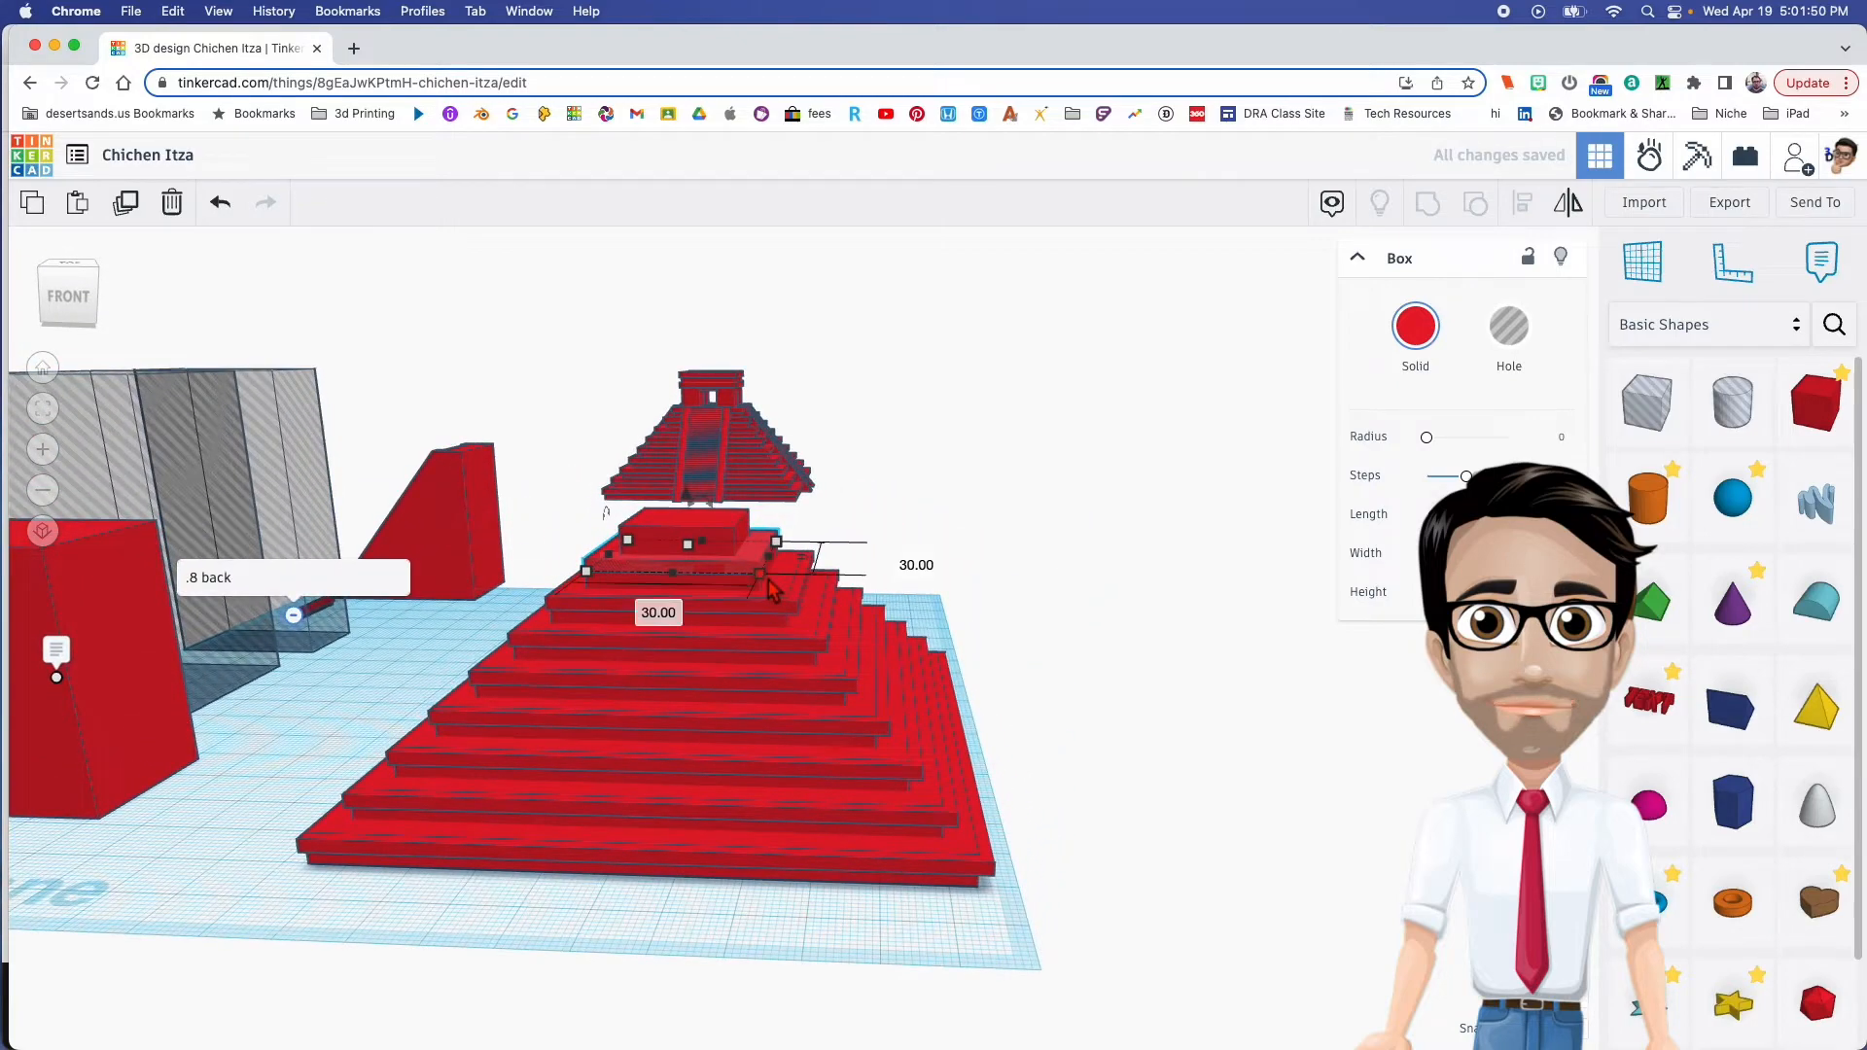
{"action": "type", "text": "32"}
{"action": "key", "text": "Return"}
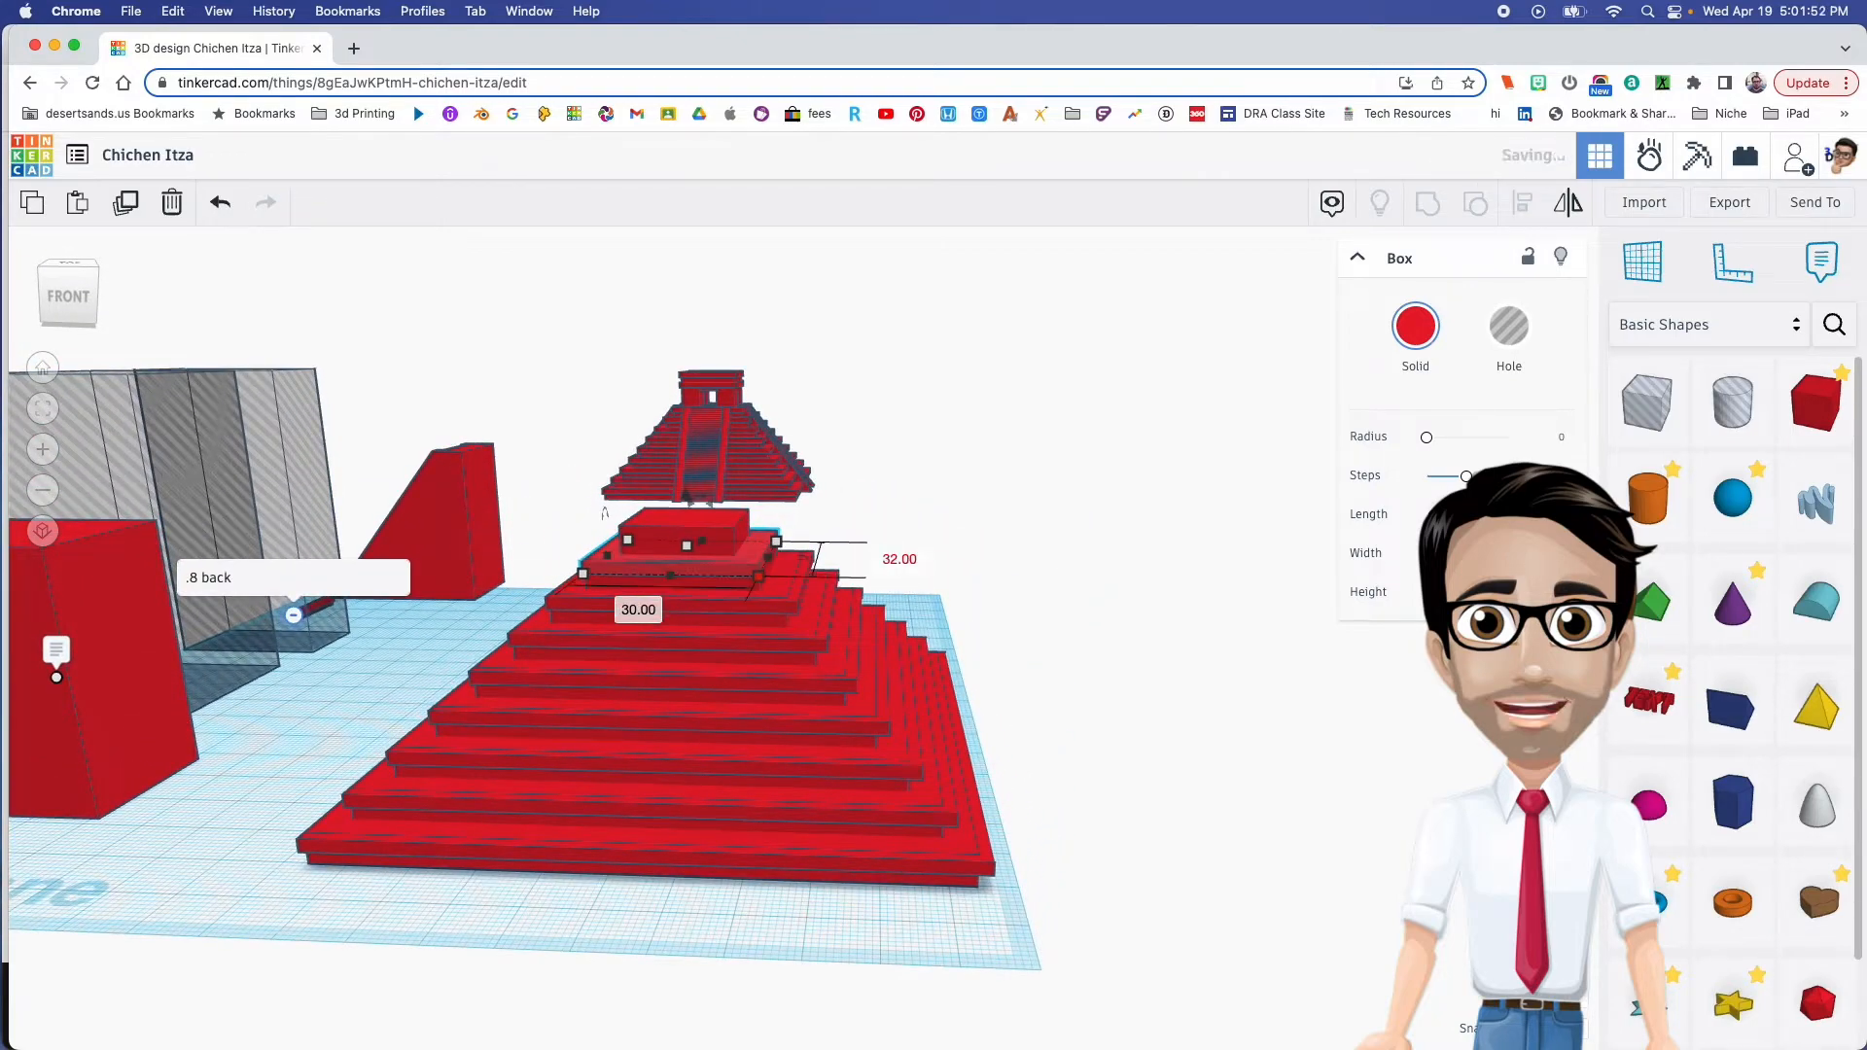
{"action": "left_click", "coordinate": [642, 612]}
{"action": "type", "text": "32"}
{"action": "key", "text": "Return"}
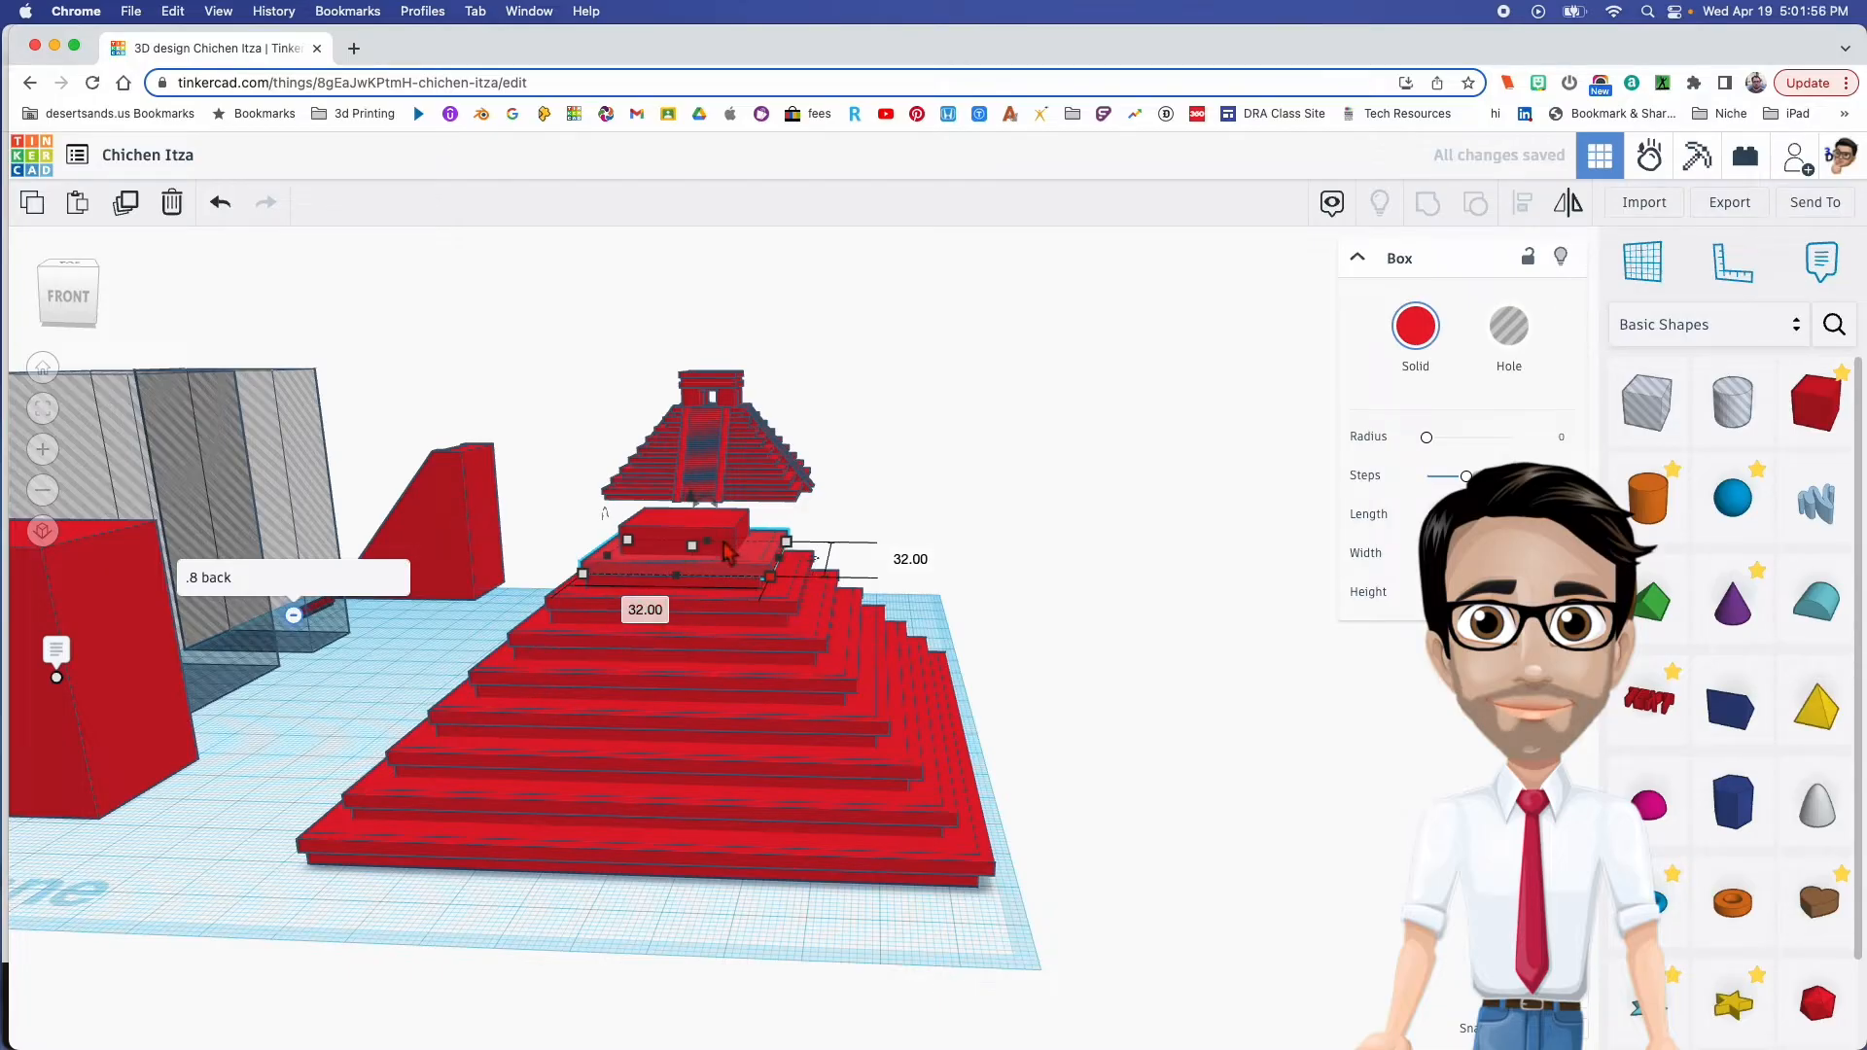
Duplicate the topmost tier and thin the copy from its underside into a ledge like the ones below
{"action": "left_click", "coordinate": [723, 545]}
{"action": "key", "text": "super+d"}
{"action": "right_click_drag", "start_coordinate": [724, 546], "coordinate": [754, 433]}
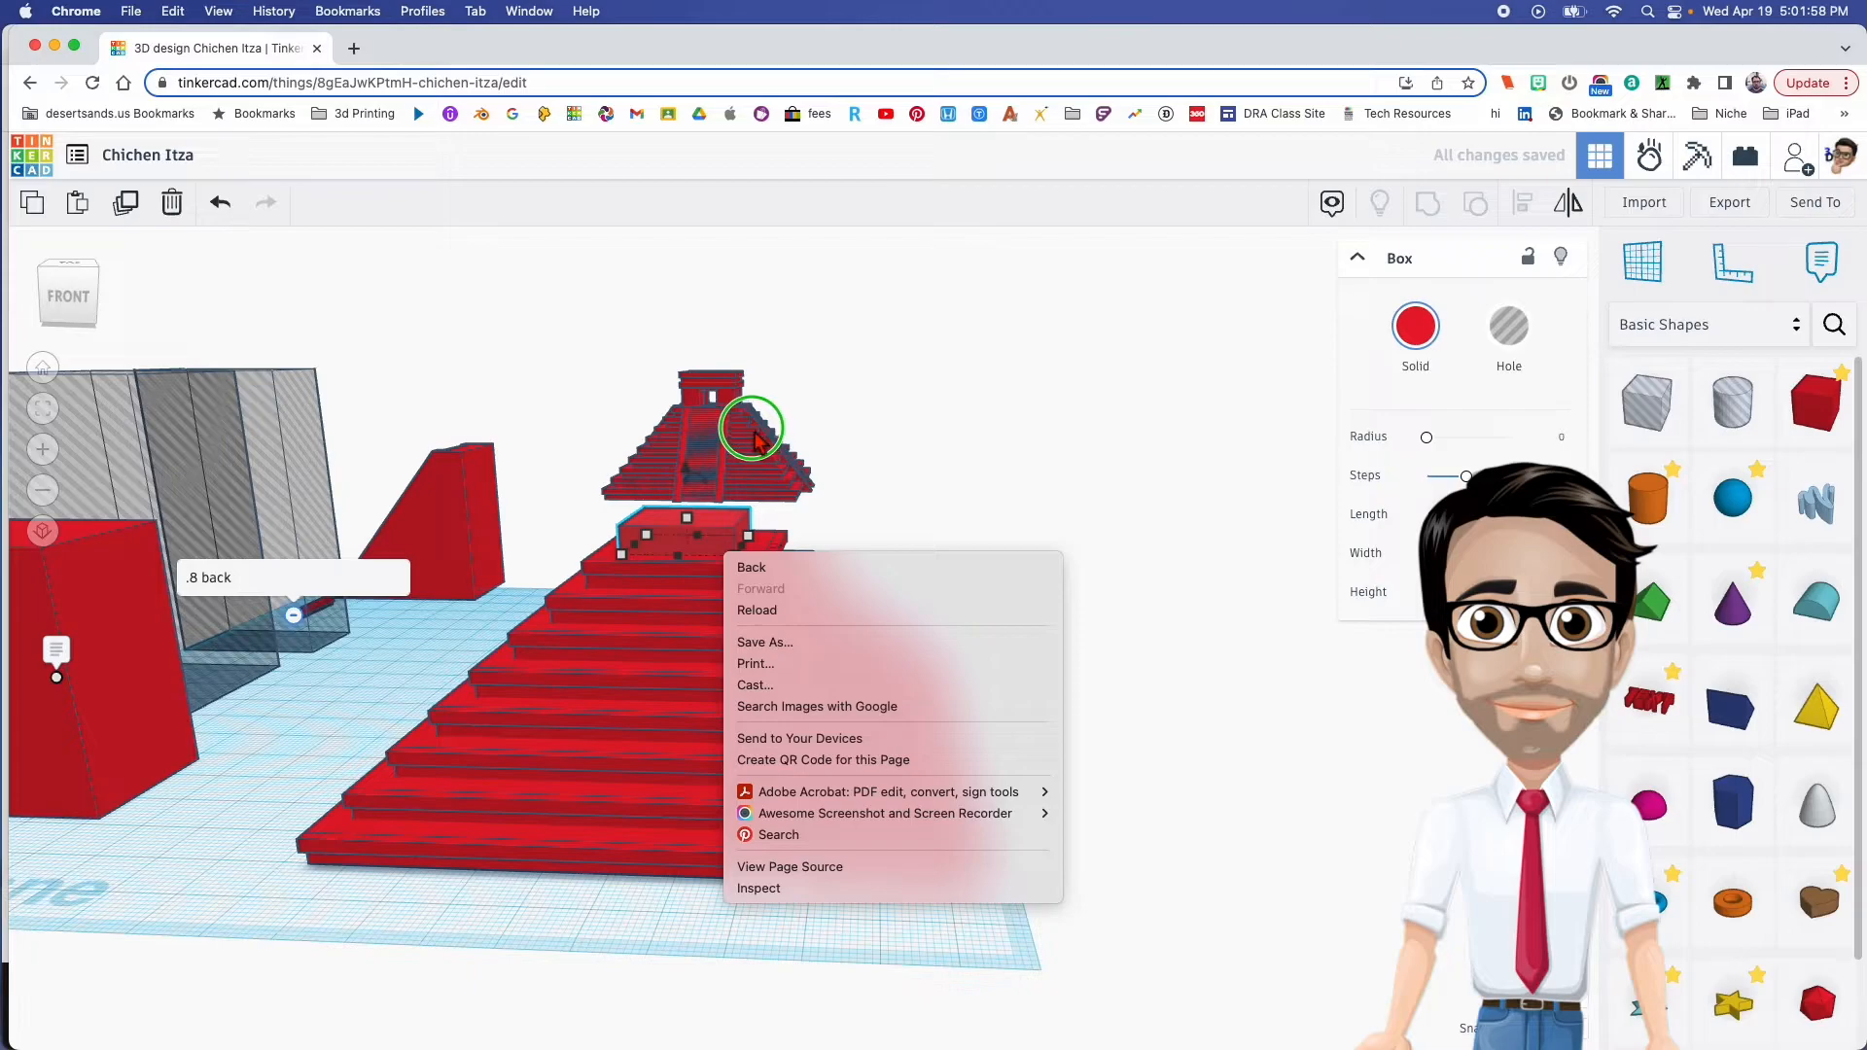
{"action": "right_click_drag", "start_coordinate": [650, 546], "coordinate": [734, 528]}
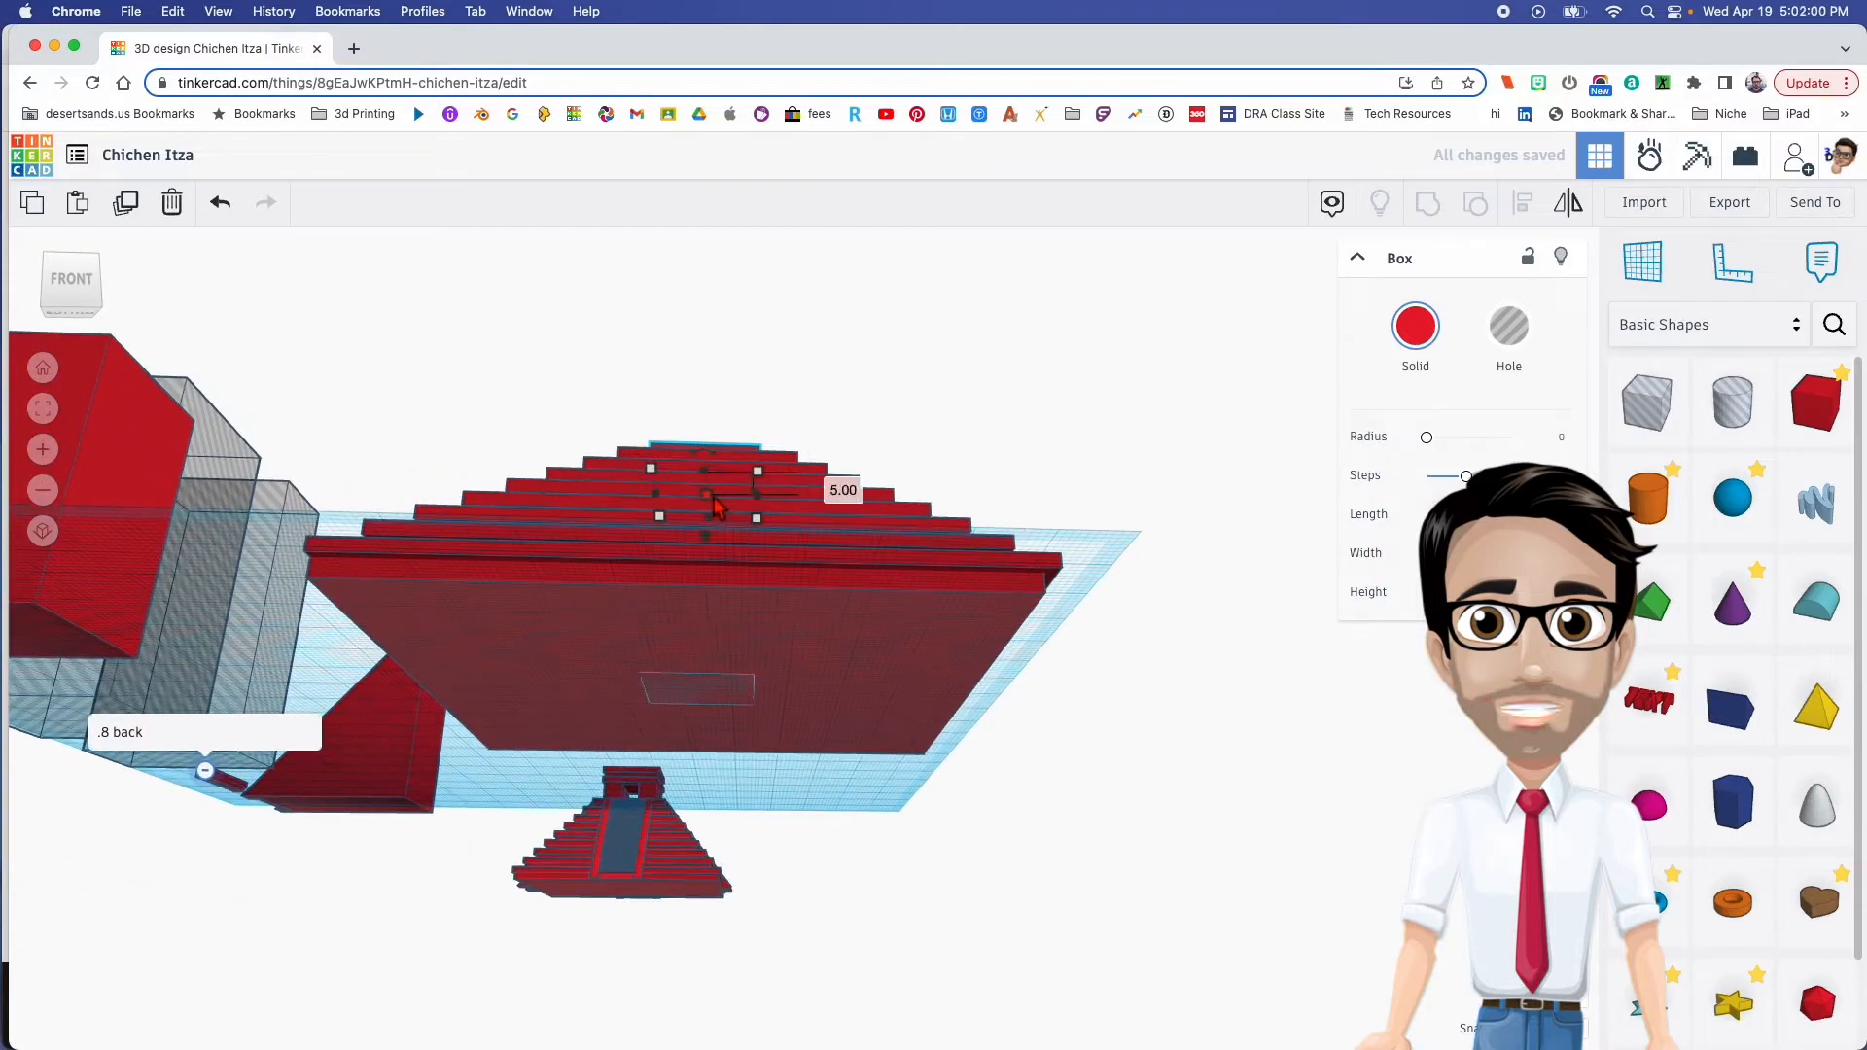
{"action": "type", "text": "0"}
{"action": "key", "text": "Return"}
Set the top-tier slab's width and depth to 22 mm
{"action": "right_click_drag", "start_coordinate": [792, 525], "coordinate": [758, 564]}
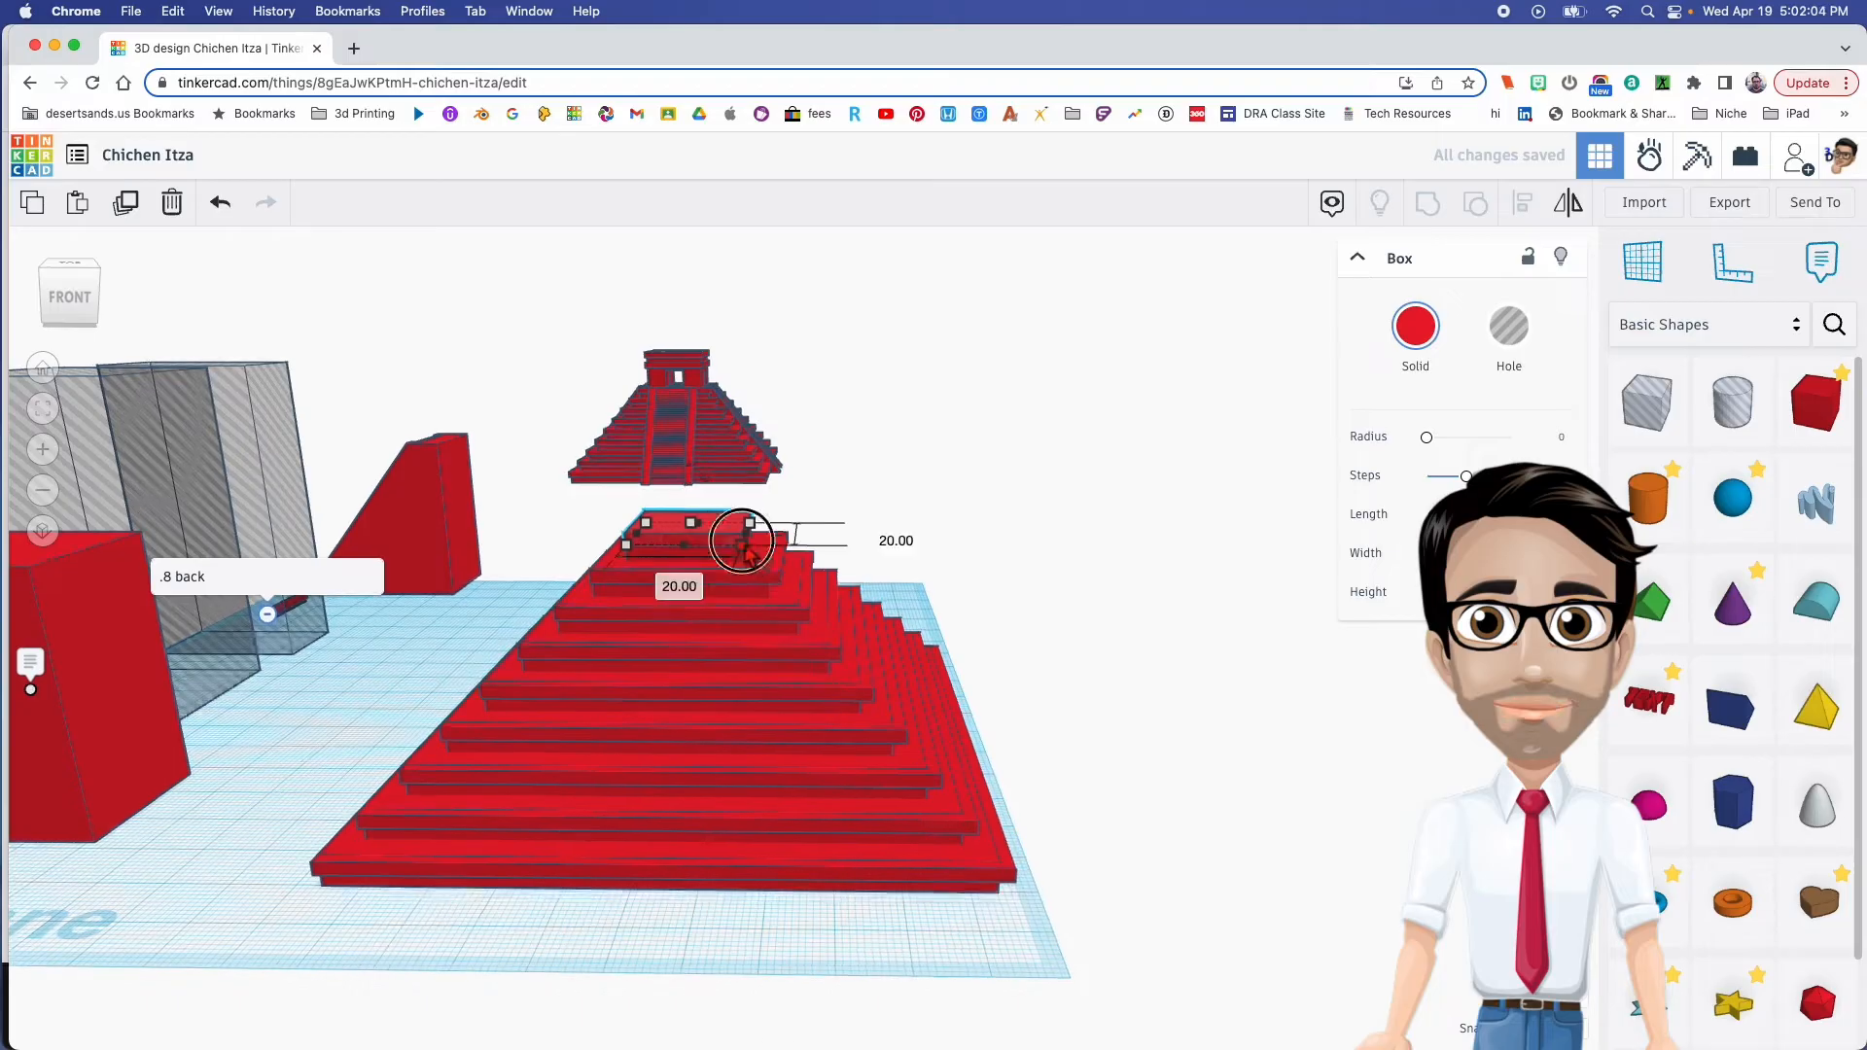
{"action": "left_click", "coordinate": [875, 538]}
{"action": "type", "text": "22"}
{"action": "key", "text": "Return"}
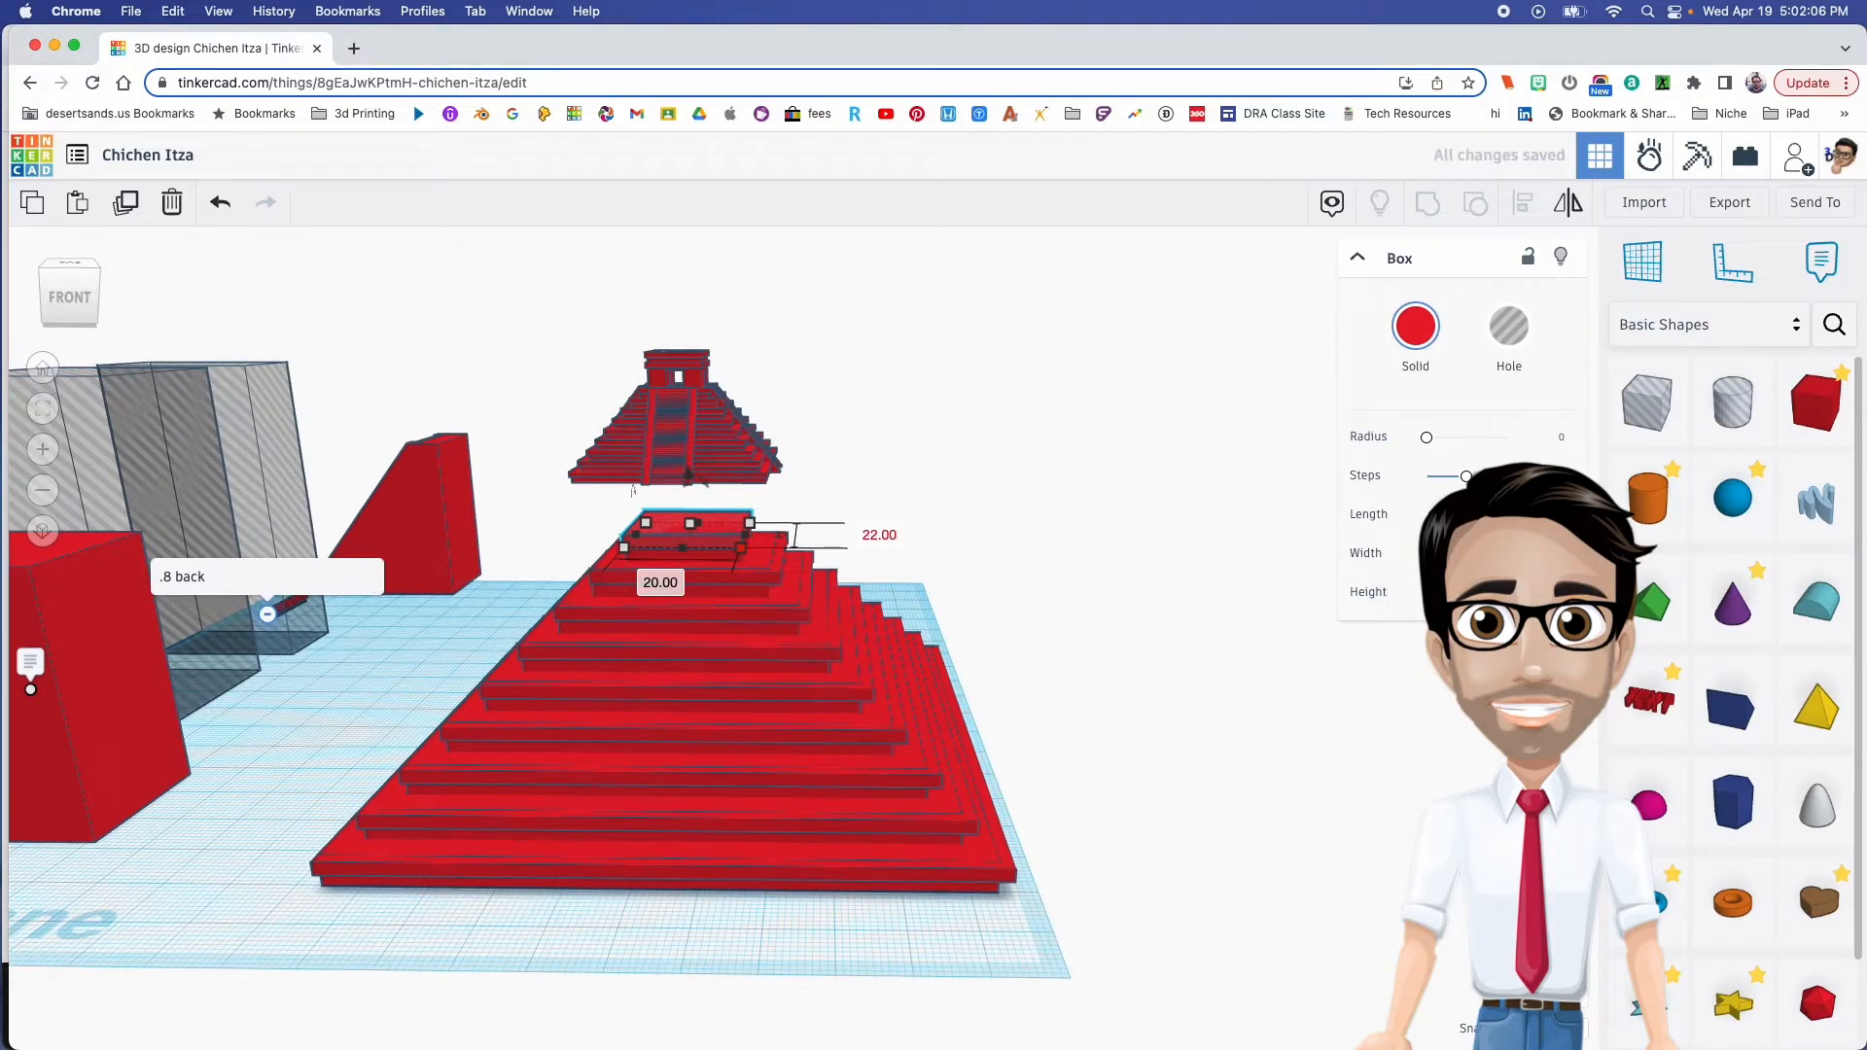
{"action": "left_click", "coordinate": [671, 587]}
{"action": "type", "text": "22"}
{"action": "key", "text": "Return"}
Select all tiers and ledges of the pyramid and align them to a common centre in both horizontal directions
{"action": "right_click_drag", "start_coordinate": [700, 671], "coordinate": [763, 727]}
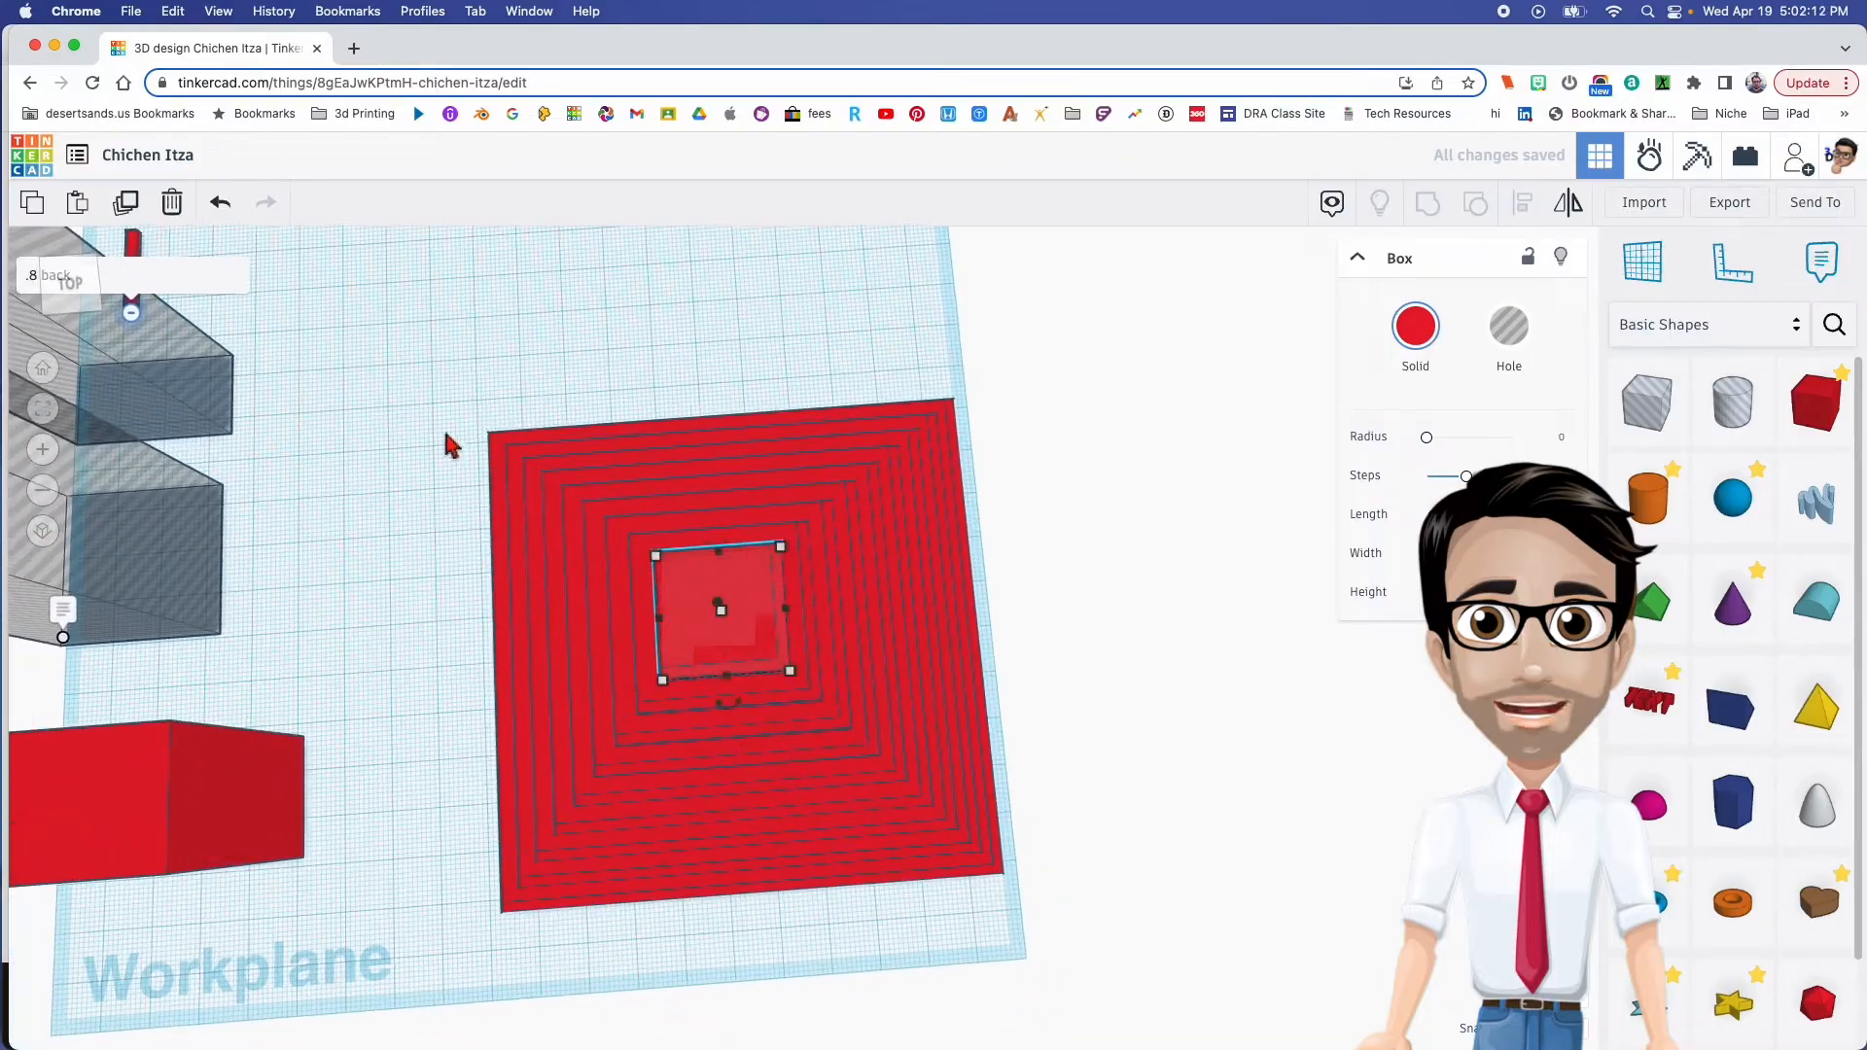
{"action": "left_click_drag", "start_coordinate": [448, 440], "coordinate": [987, 917]}
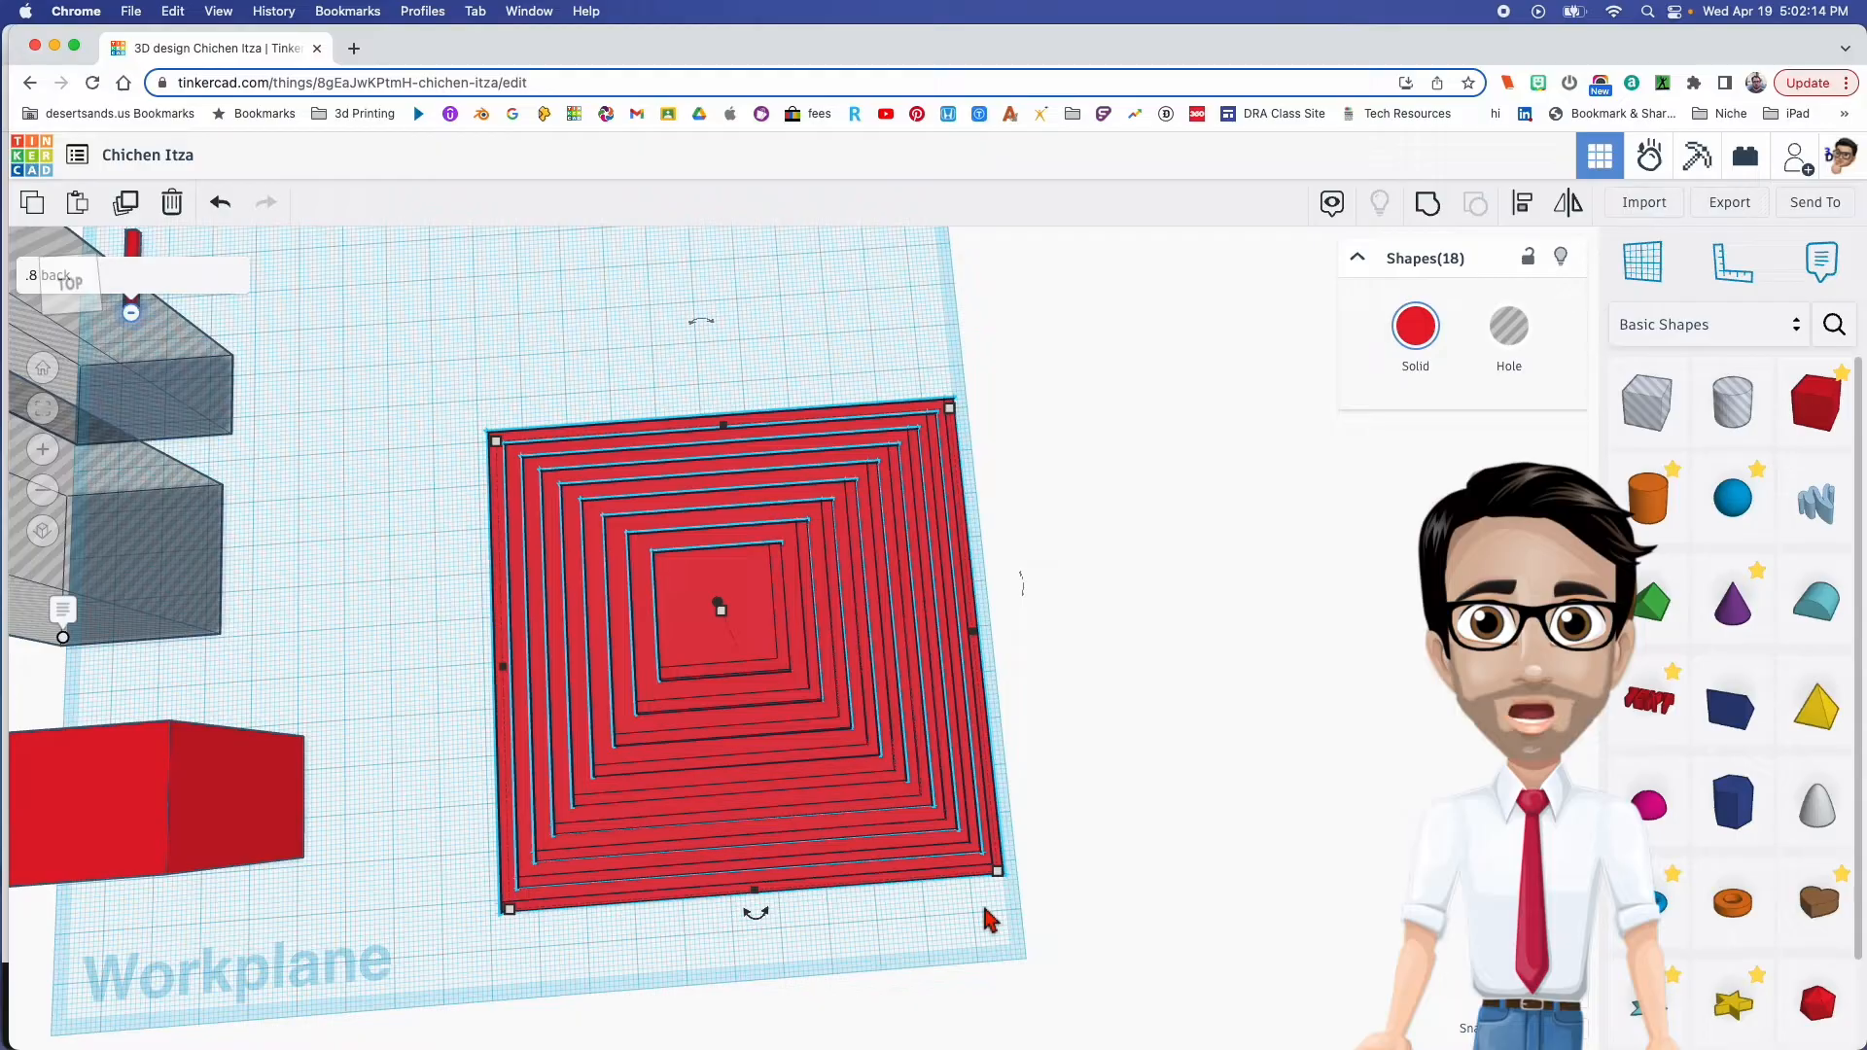
{"action": "key", "text": "l"}
{"action": "left_click", "coordinate": [755, 914]}
{"action": "left_click", "coordinate": [479, 669]}
{"action": "right_click_drag", "start_coordinate": [738, 825], "coordinate": [712, 768]}
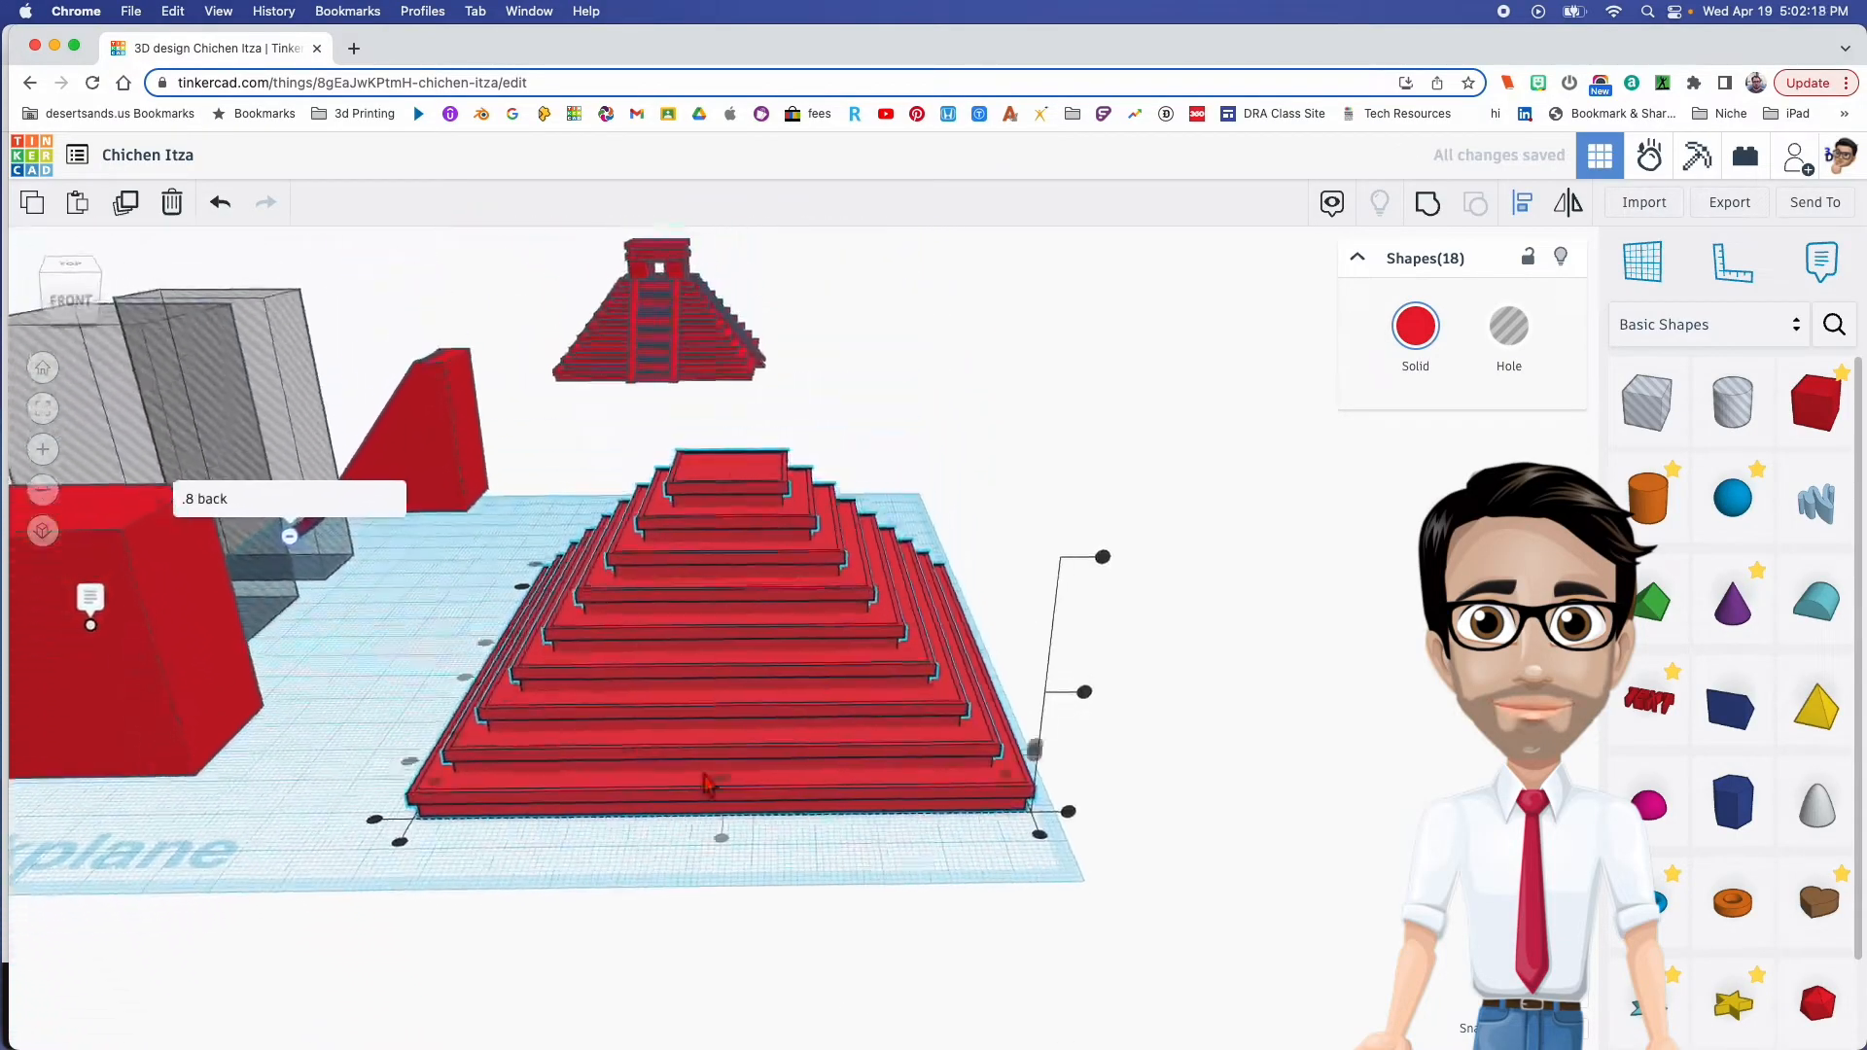
{"action": "left_click", "coordinate": [763, 846]}
{"action": "left_click", "coordinate": [826, 845]}
{"action": "right_click_drag", "start_coordinate": [840, 844], "coordinate": [713, 844]}
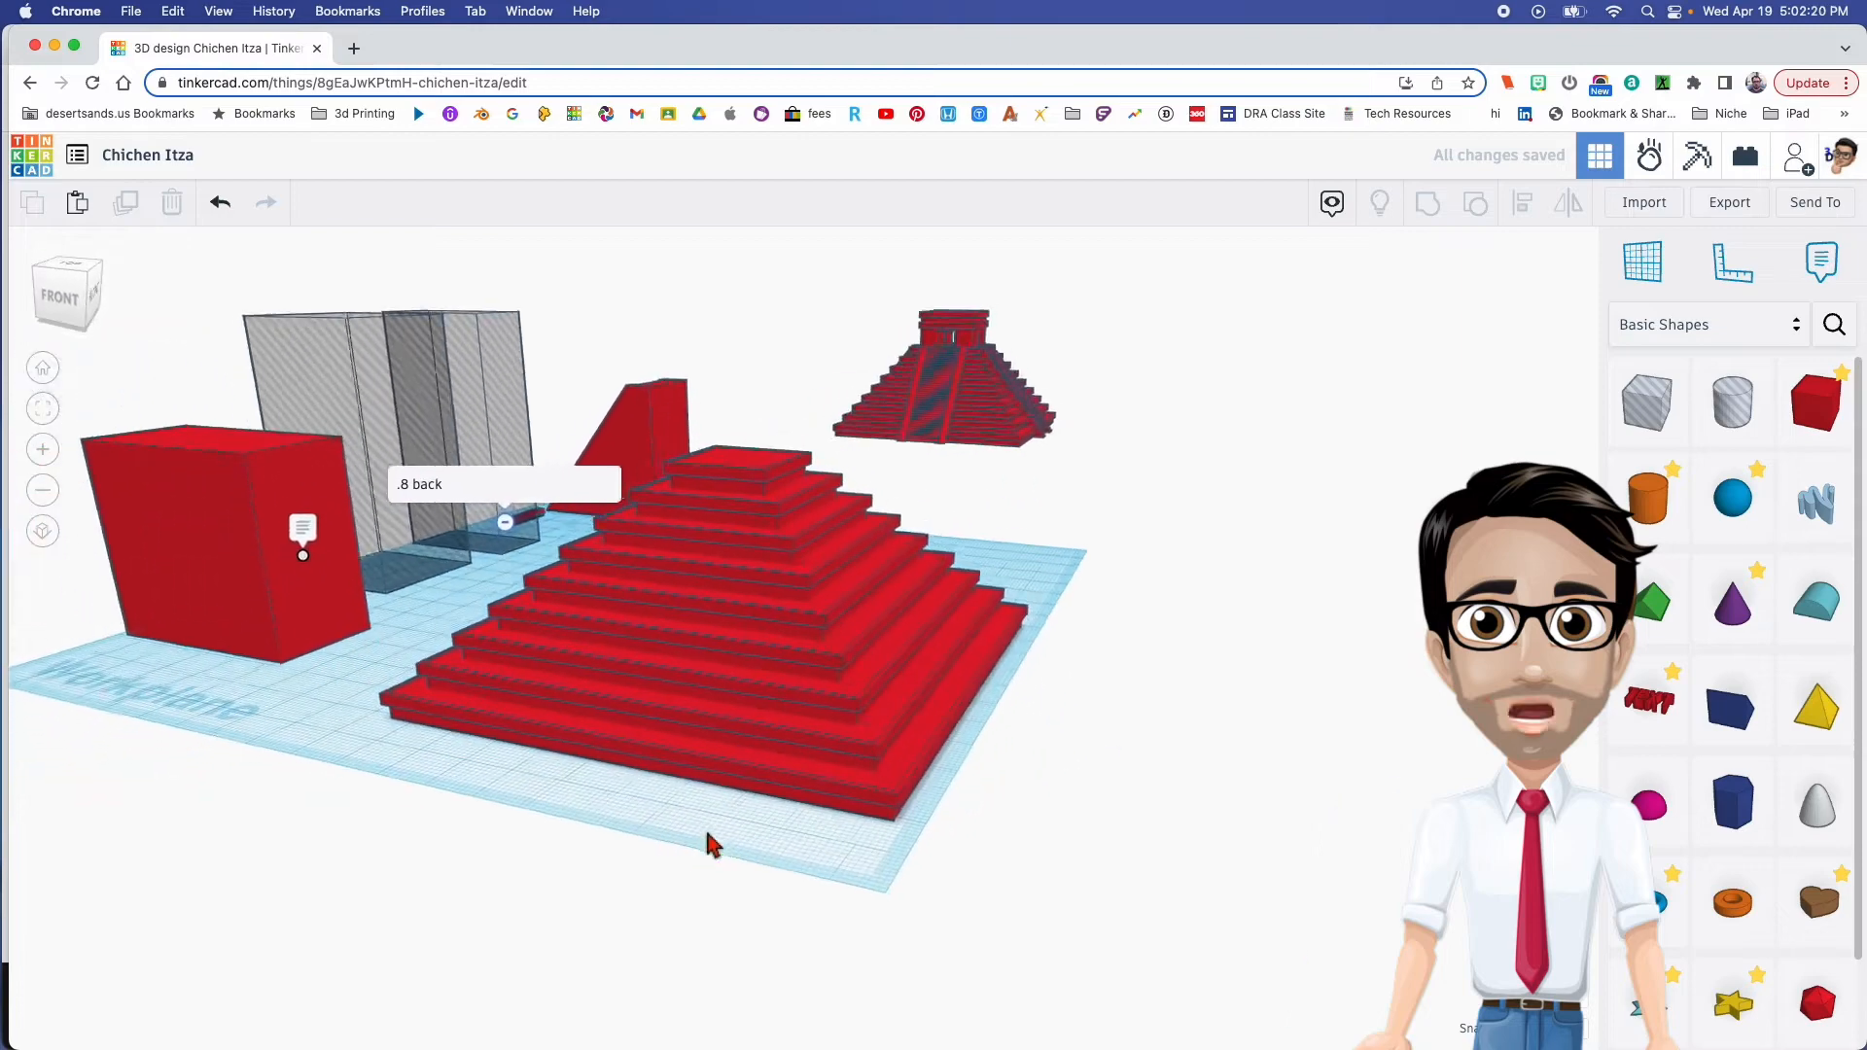
Select the reference pyramid and compare its tiers and stairways with the new stepped pyramid
{"action": "mouse_move", "coordinate": [933, 394]}
{"action": "left_mouse_down"}
{"action": "mouse_move", "coordinate": [917, 486]}
{"action": "mouse_move", "coordinate": [848, 500]}
{"action": "mouse_move", "coordinate": [947, 361]}
{"action": "left_mouse_up"}
{"action": "right_click_drag", "start_coordinate": [780, 477], "coordinate": [900, 571]}
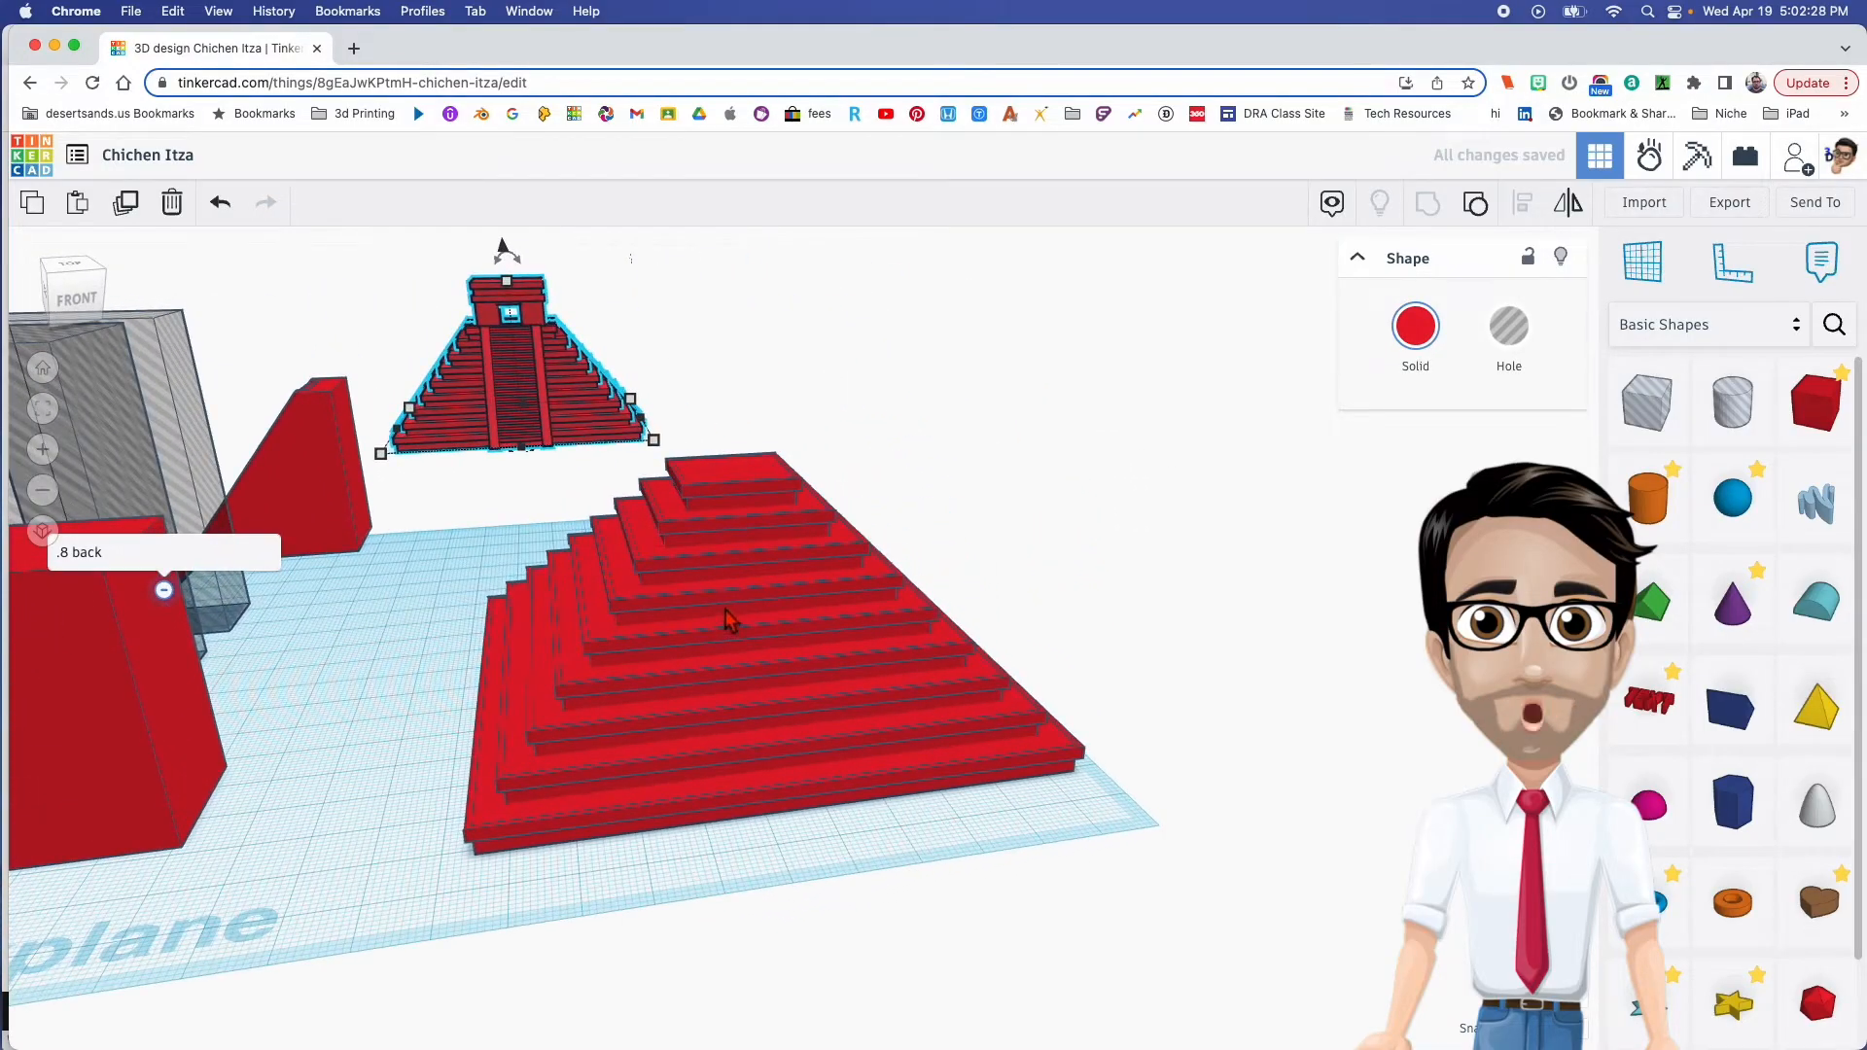
{"action": "mouse_move", "coordinate": [731, 612]}
{"action": "right_mouse_down"}
{"action": "mouse_move", "coordinate": [834, 655]}
{"action": "mouse_move", "coordinate": [600, 654]}
{"action": "mouse_move", "coordinate": [688, 625]}
{"action": "mouse_move", "coordinate": [745, 623]}
{"action": "mouse_move", "coordinate": [748, 641]}
{"action": "right_mouse_up"}
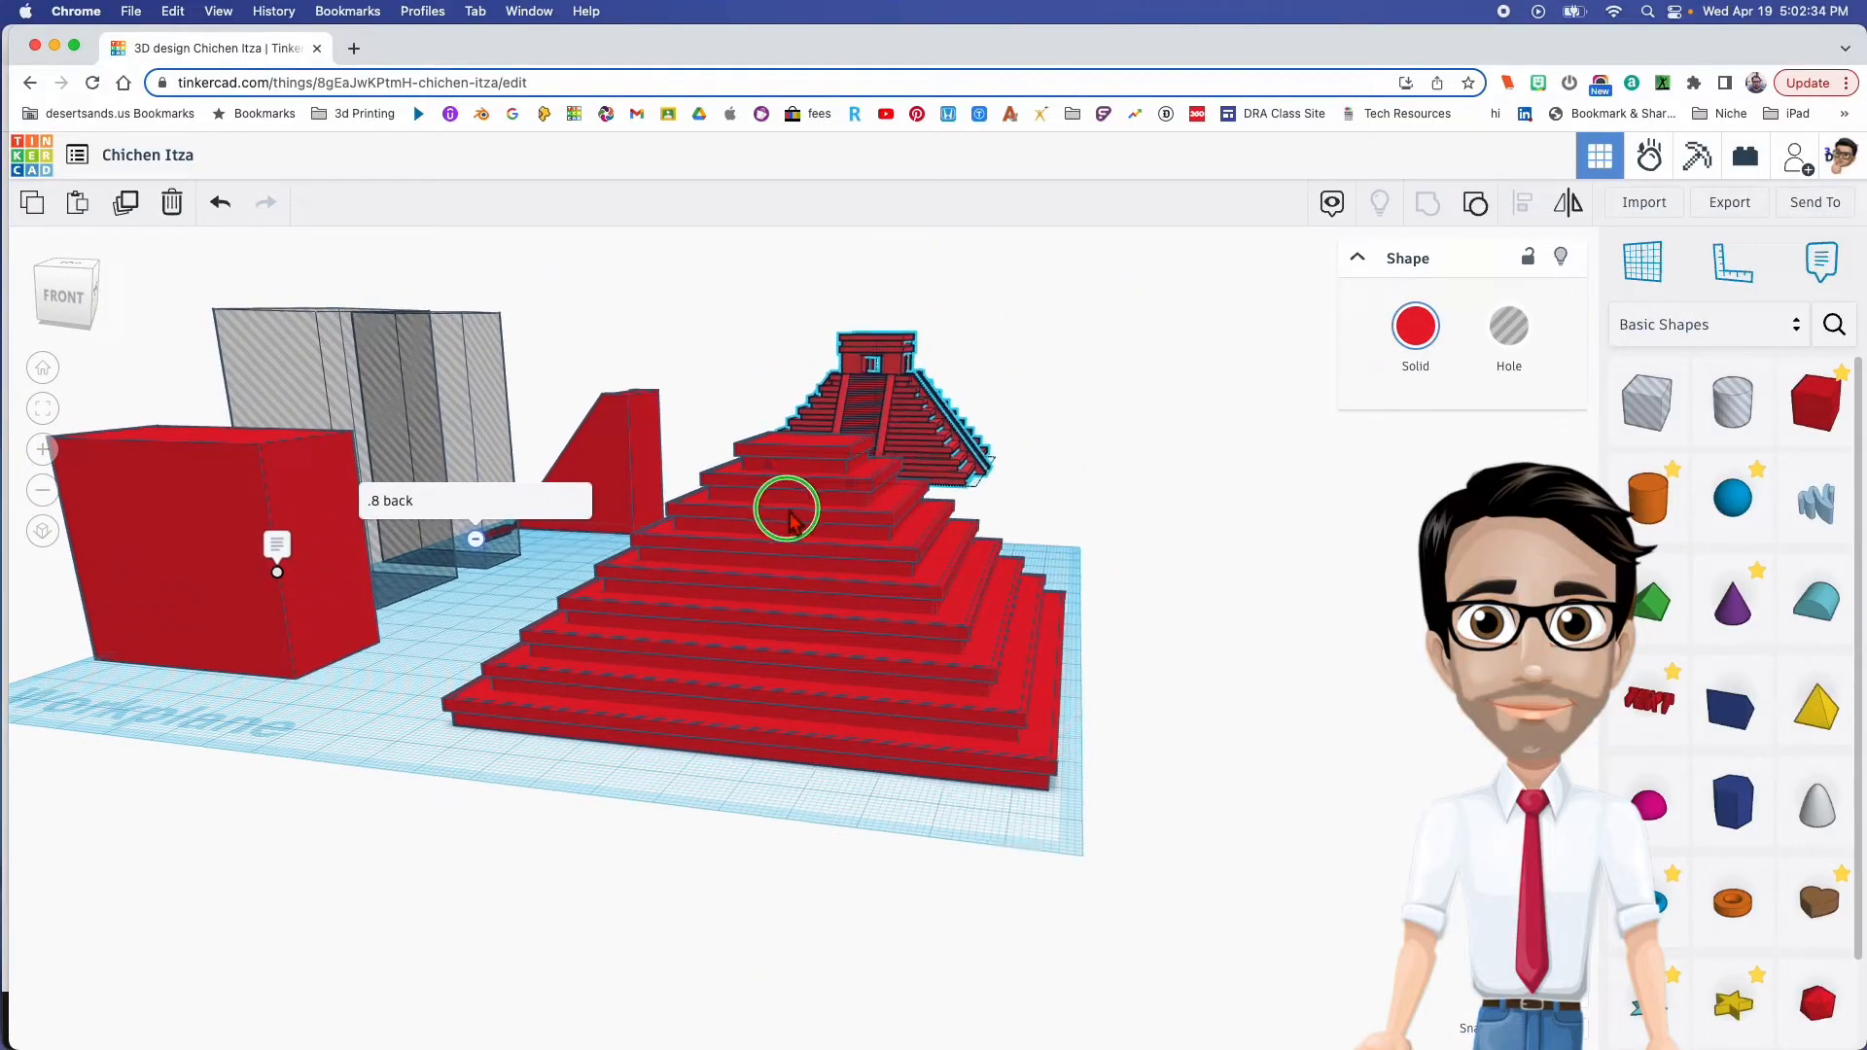
{"action": "right_click_drag", "start_coordinate": [784, 505], "coordinate": [929, 418]}
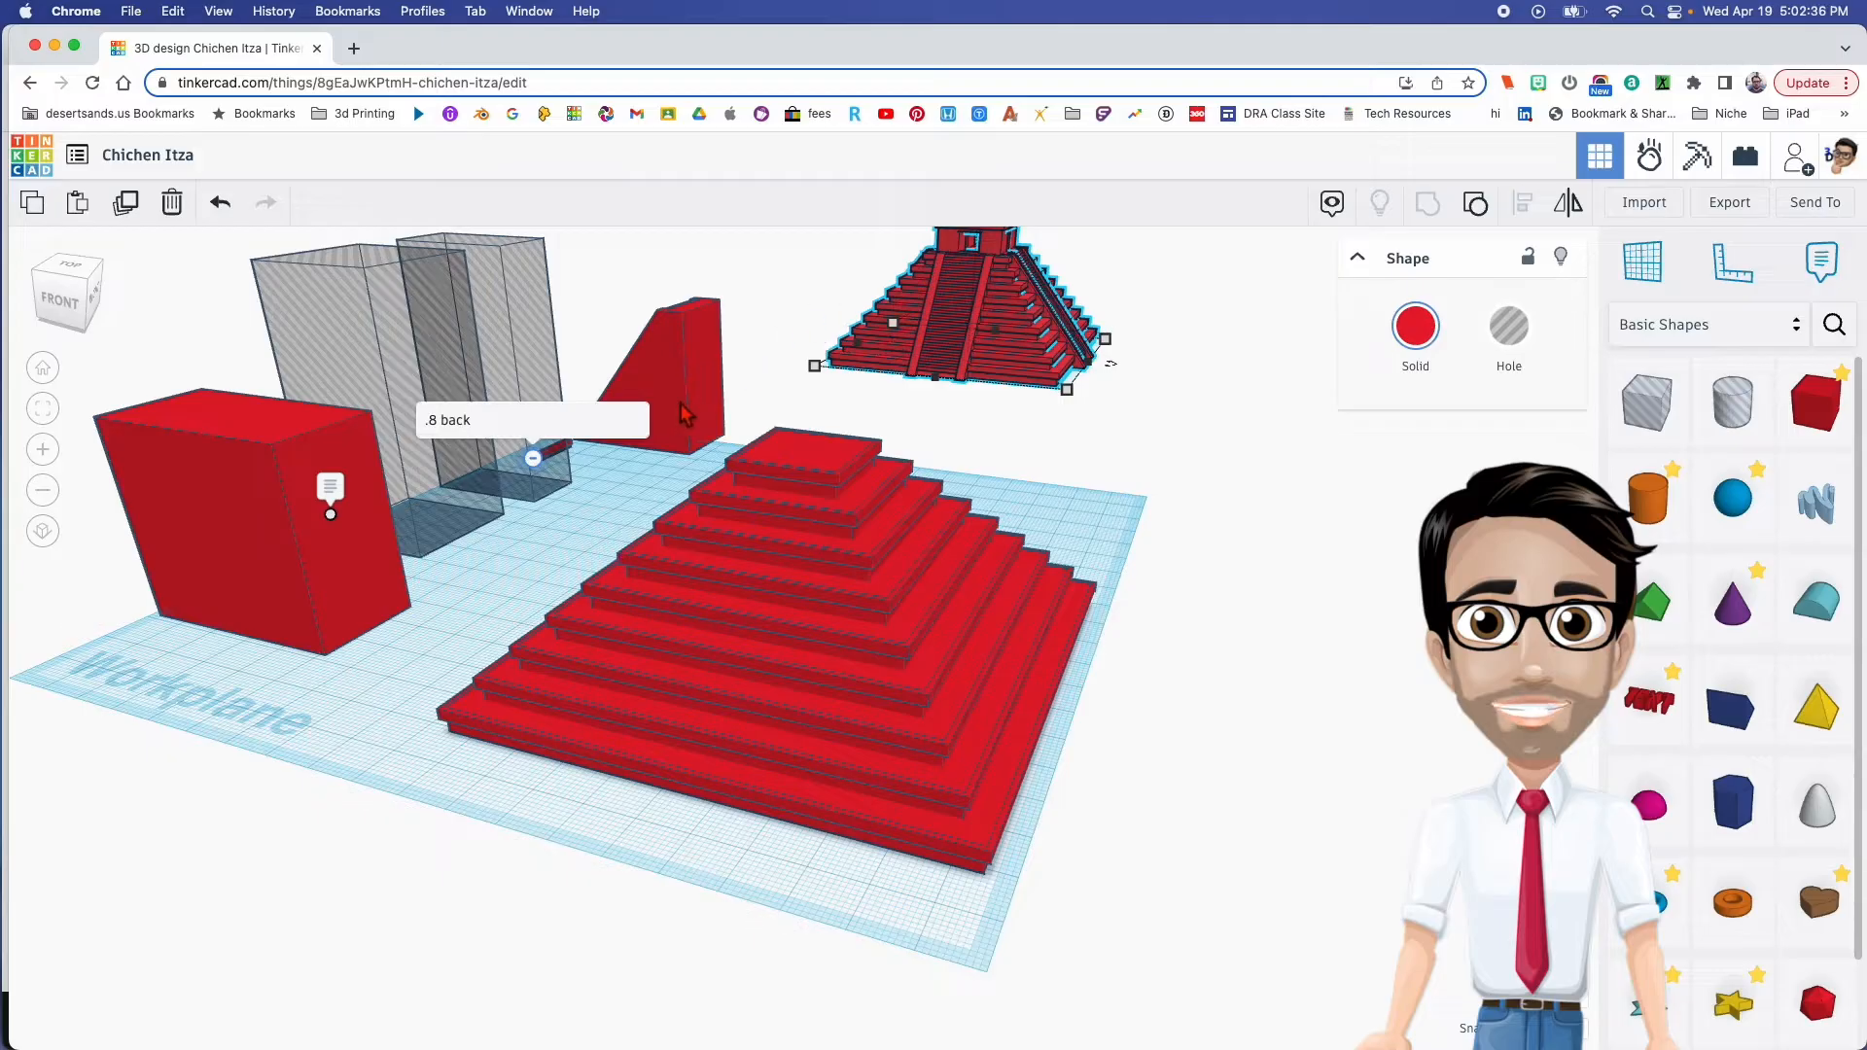
{"action": "right_click_drag", "start_coordinate": [663, 437], "coordinate": [584, 543]}
Inspect the width, depth and height of the large solid box beside the pyramid
{"action": "left_click", "coordinate": [328, 593]}
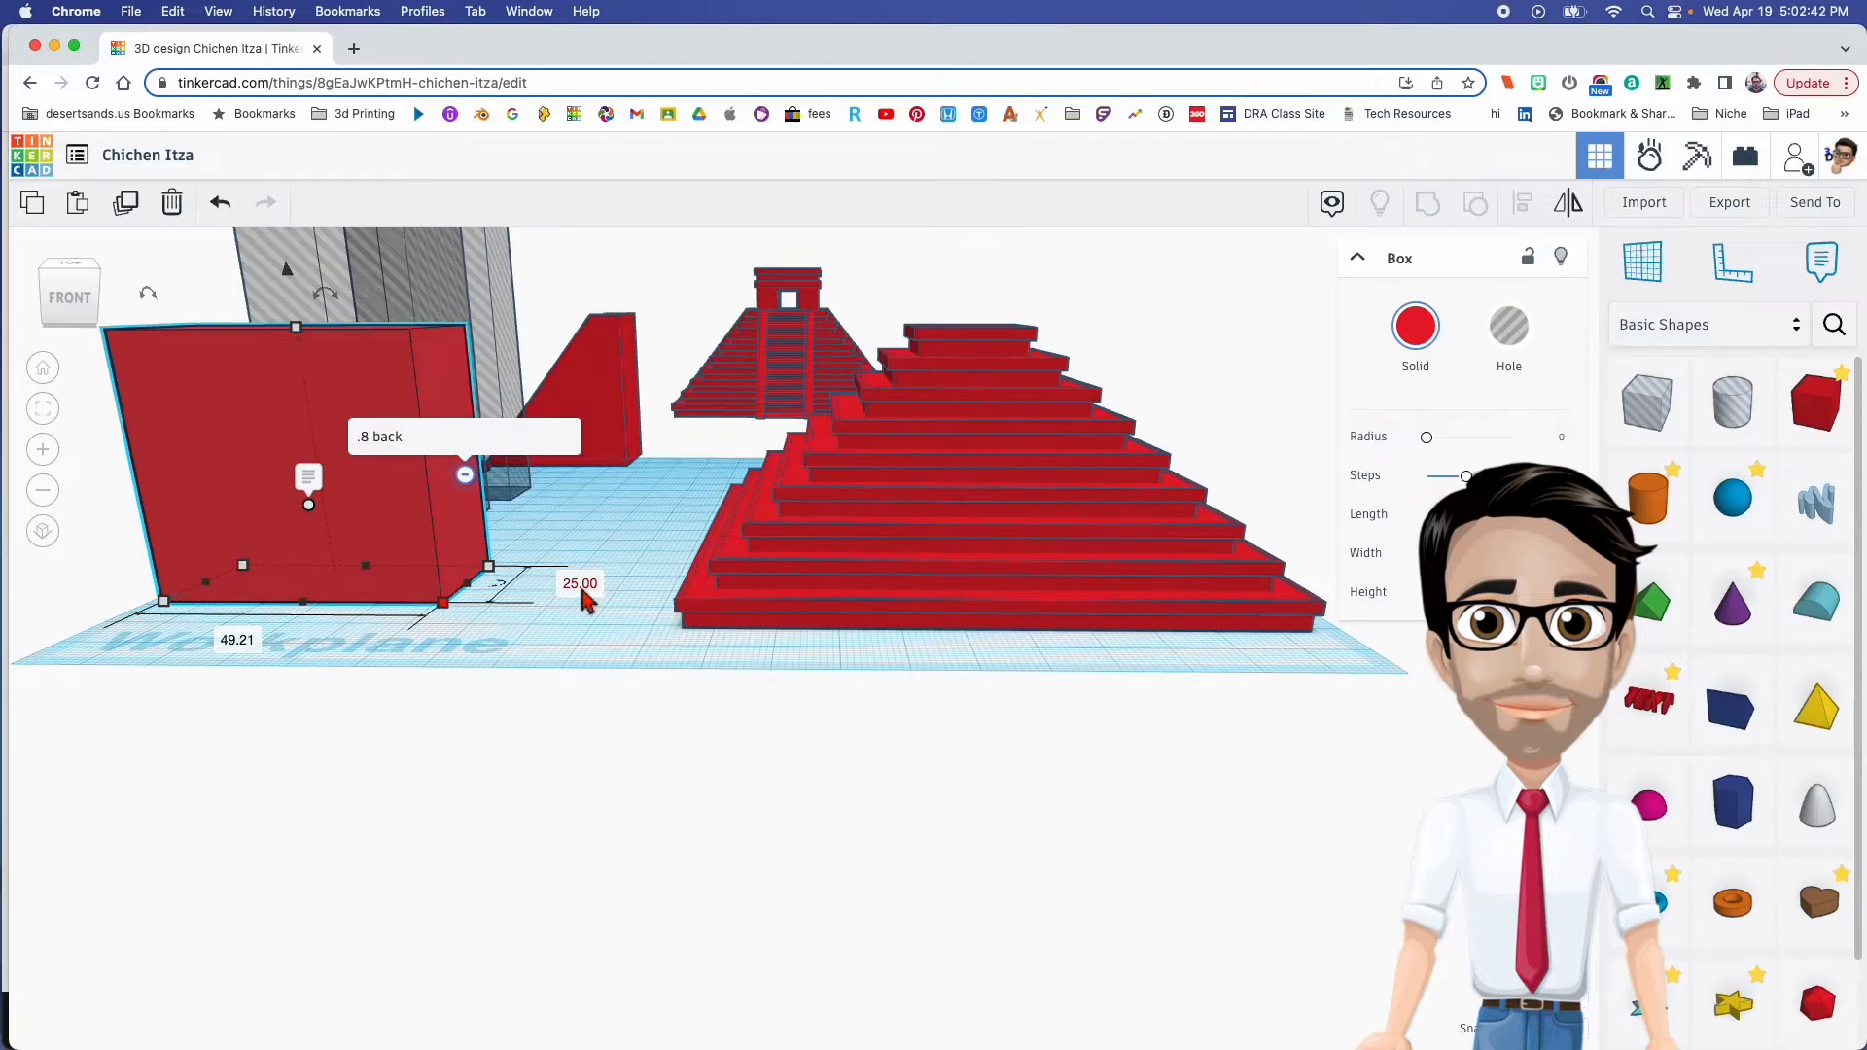
{"action": "mouse_move", "coordinate": [492, 603]}
{"action": "right_mouse_down"}
{"action": "mouse_move", "coordinate": [492, 587]}
{"action": "mouse_move", "coordinate": [458, 596]}
{"action": "right_mouse_up"}
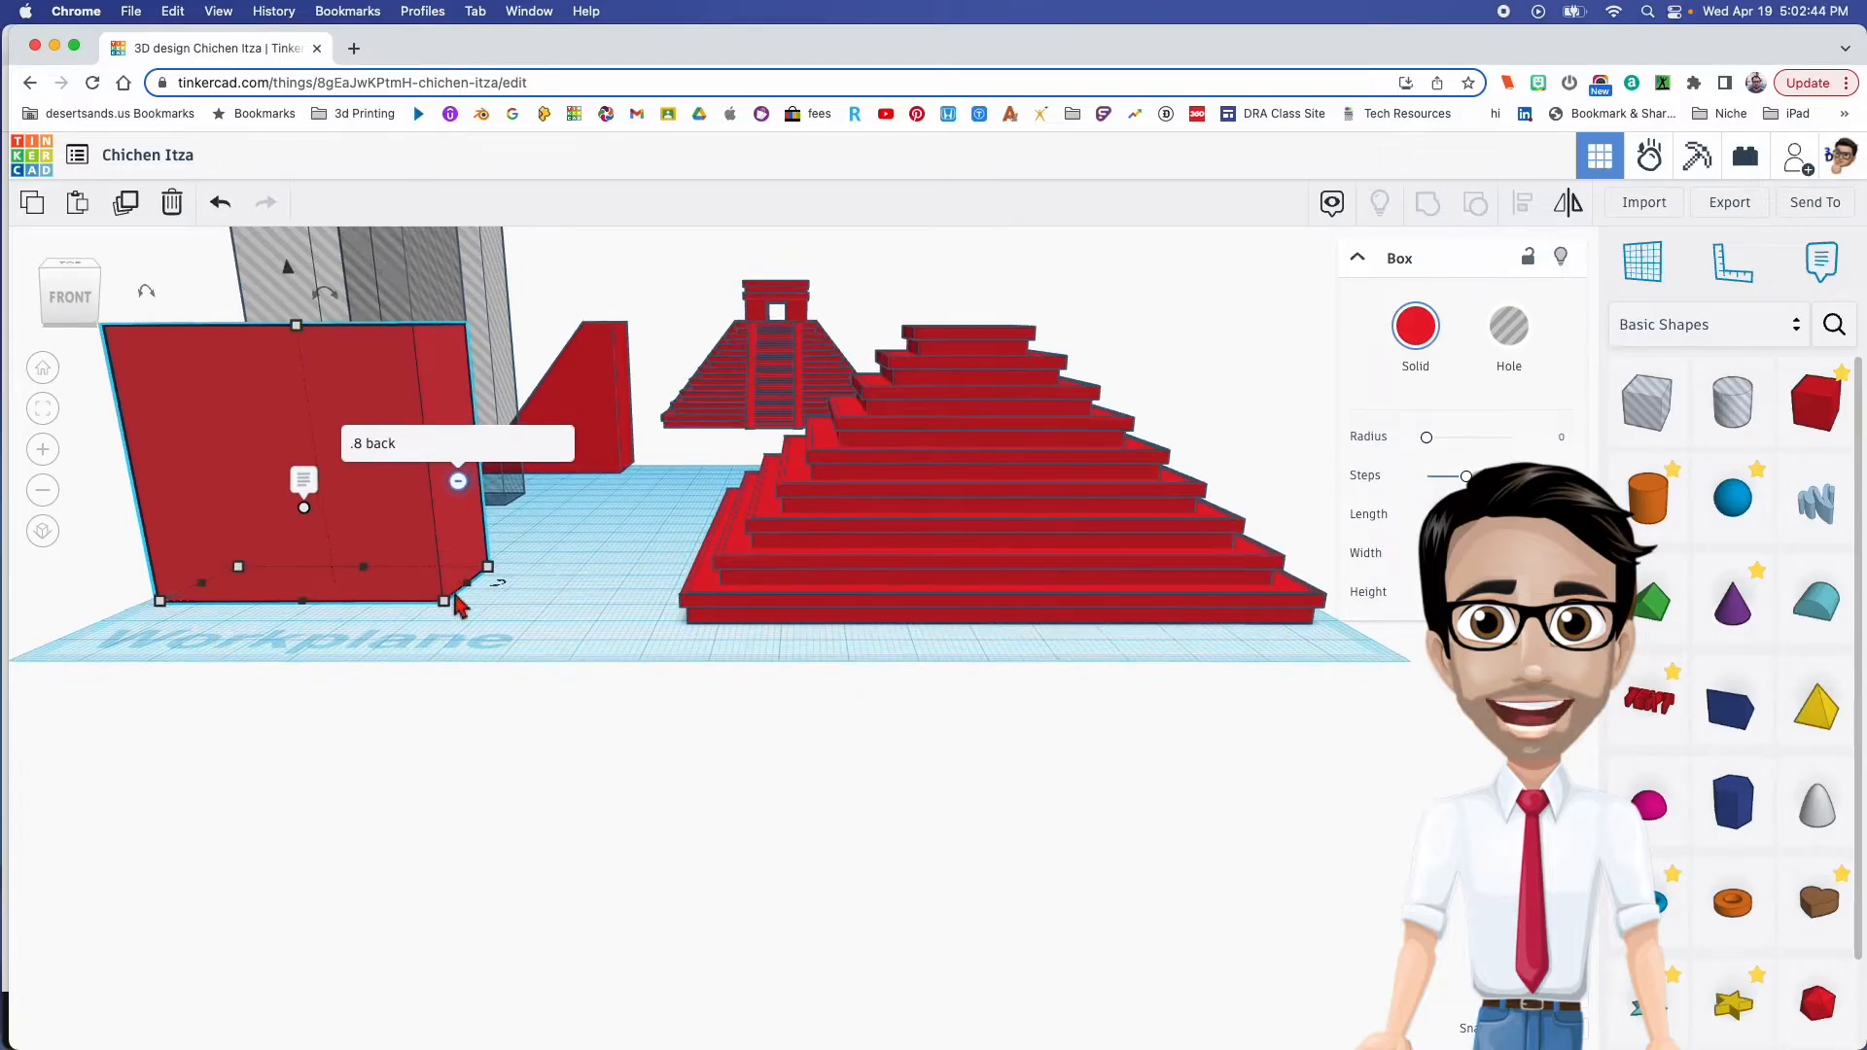
{"action": "right_click_drag", "start_coordinate": [258, 653], "coordinate": [369, 596]}
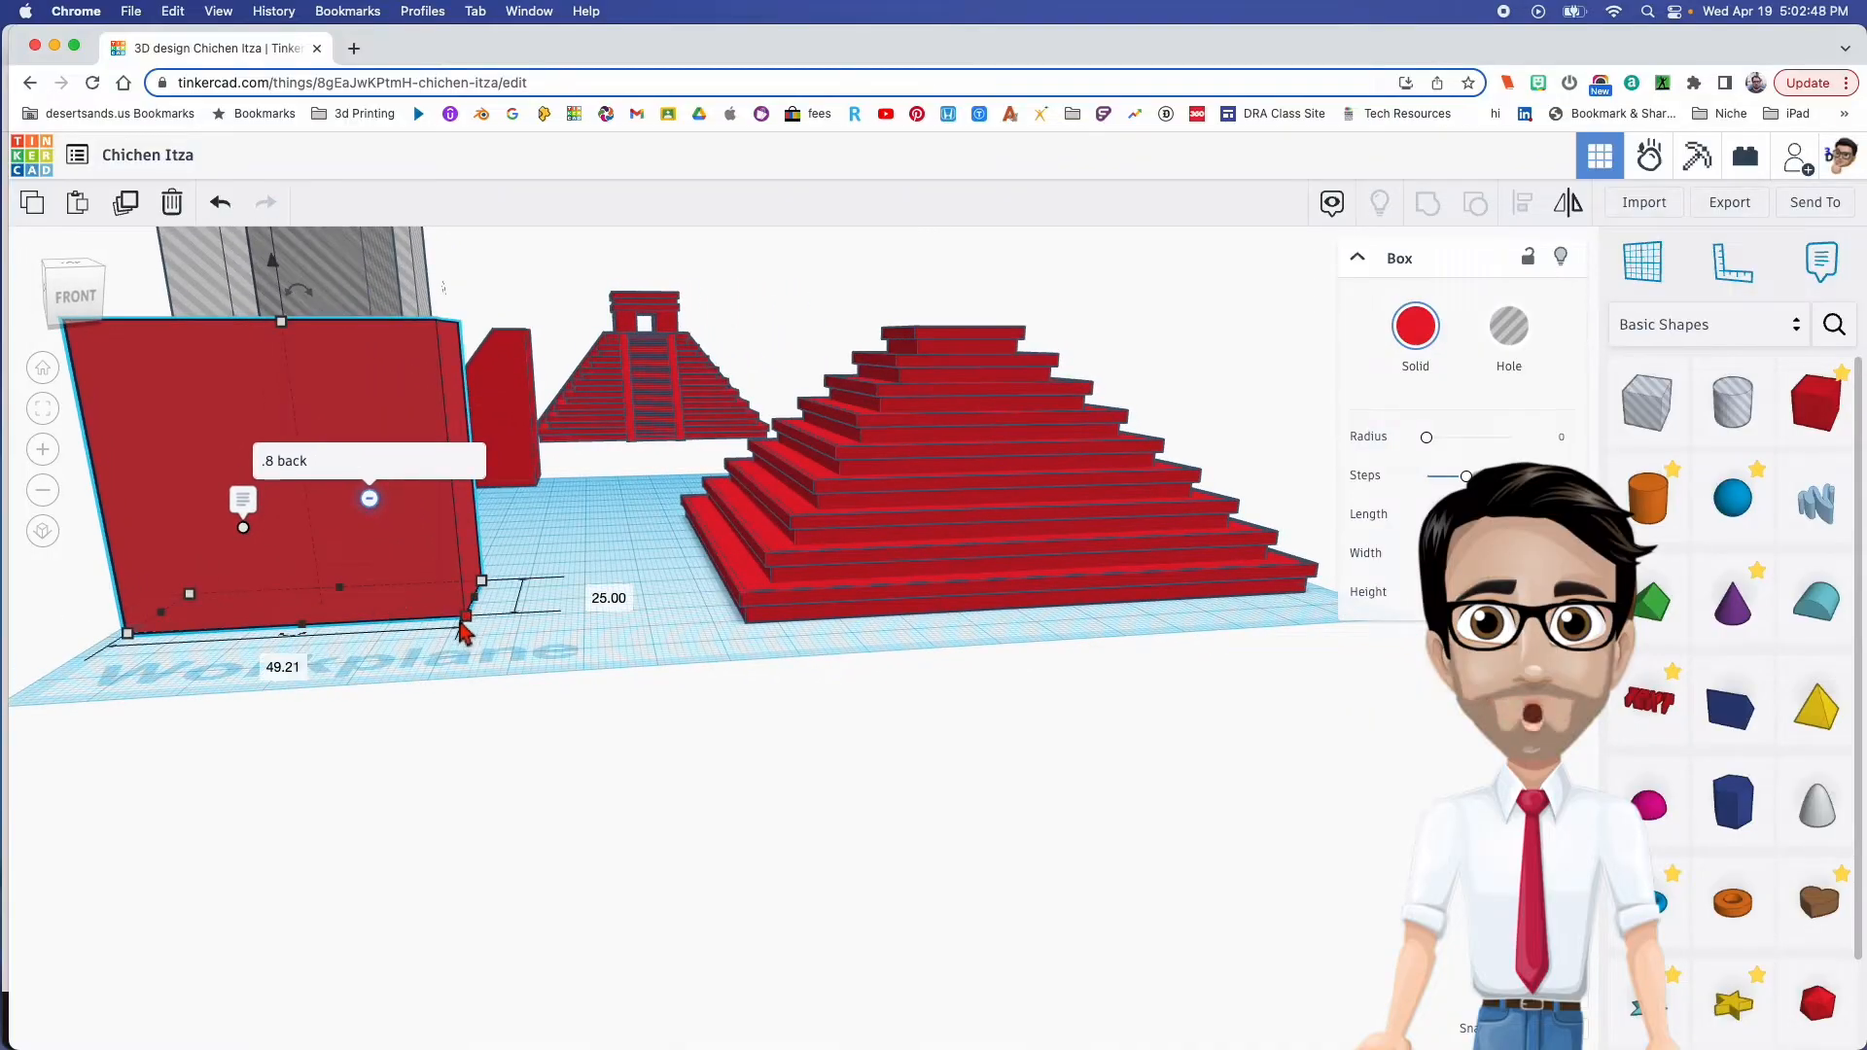
{"action": "right_click_drag", "start_coordinate": [312, 674], "coordinate": [457, 778]}
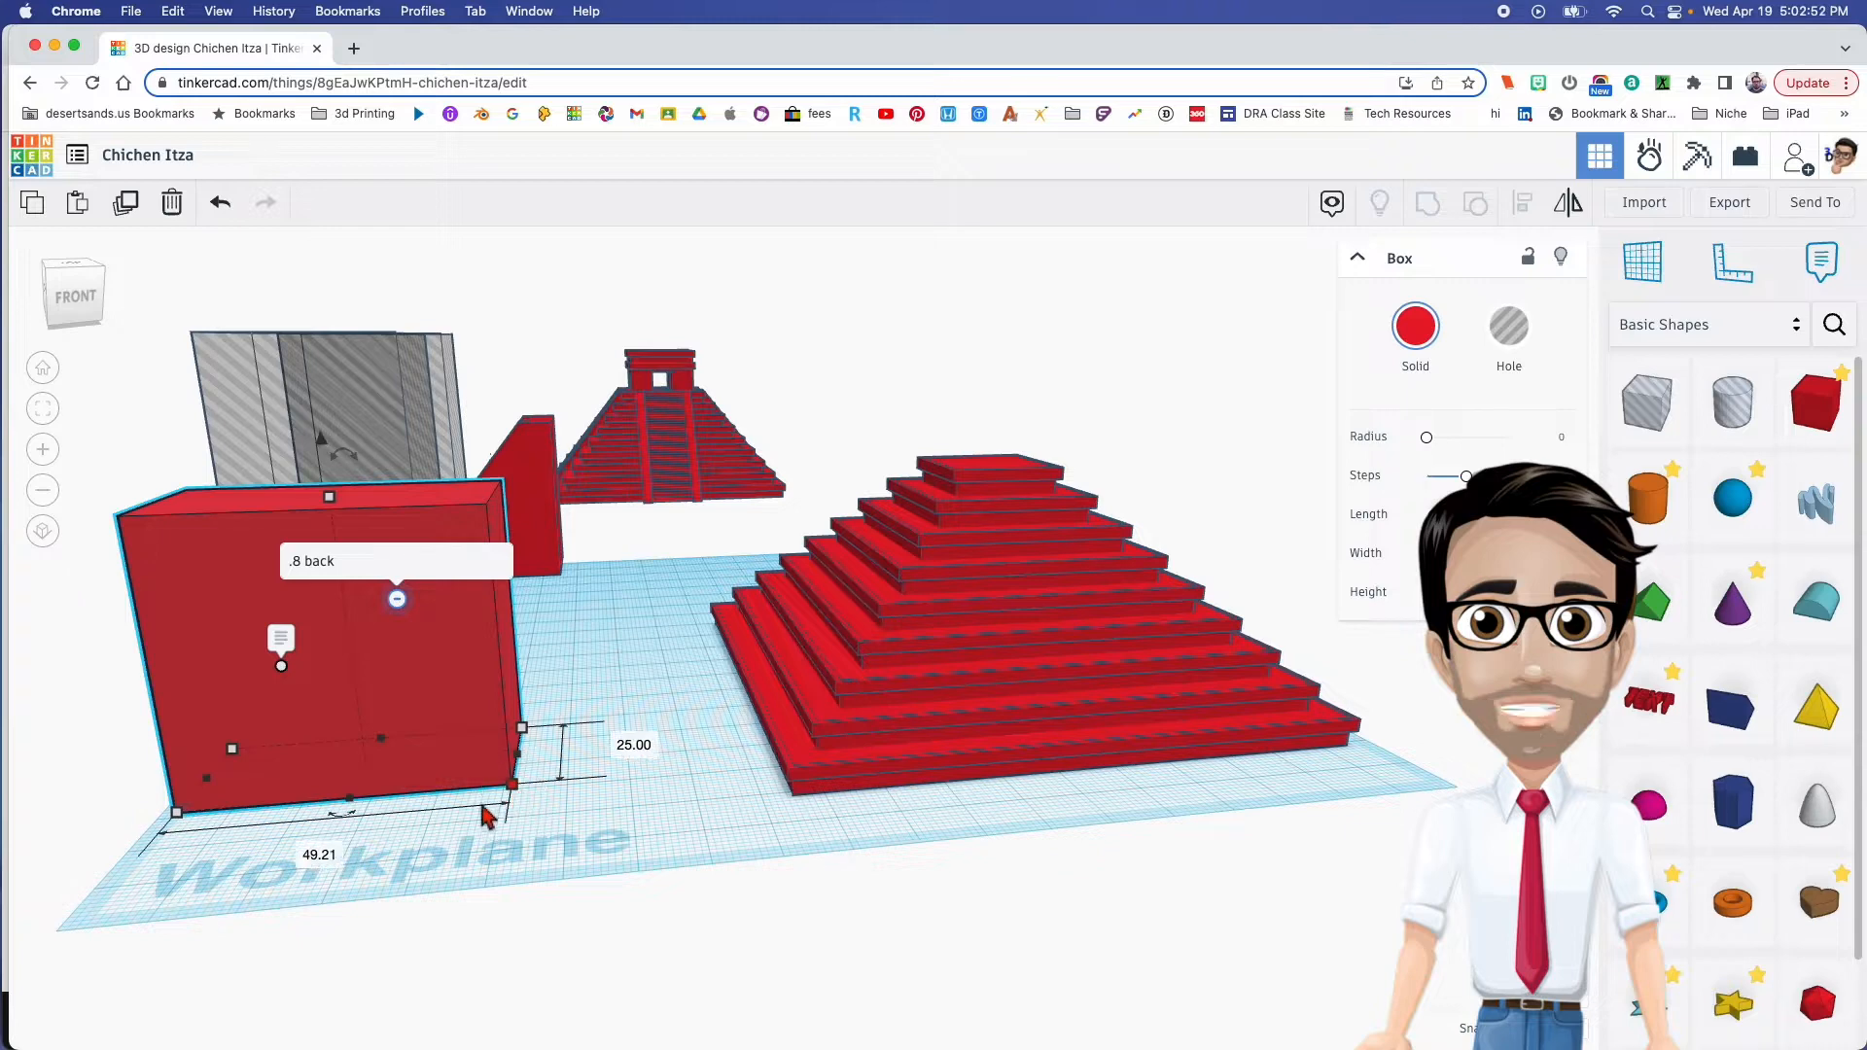
{"action": "left_click_drag", "start_coordinate": [331, 499], "coordinate": [335, 504]}
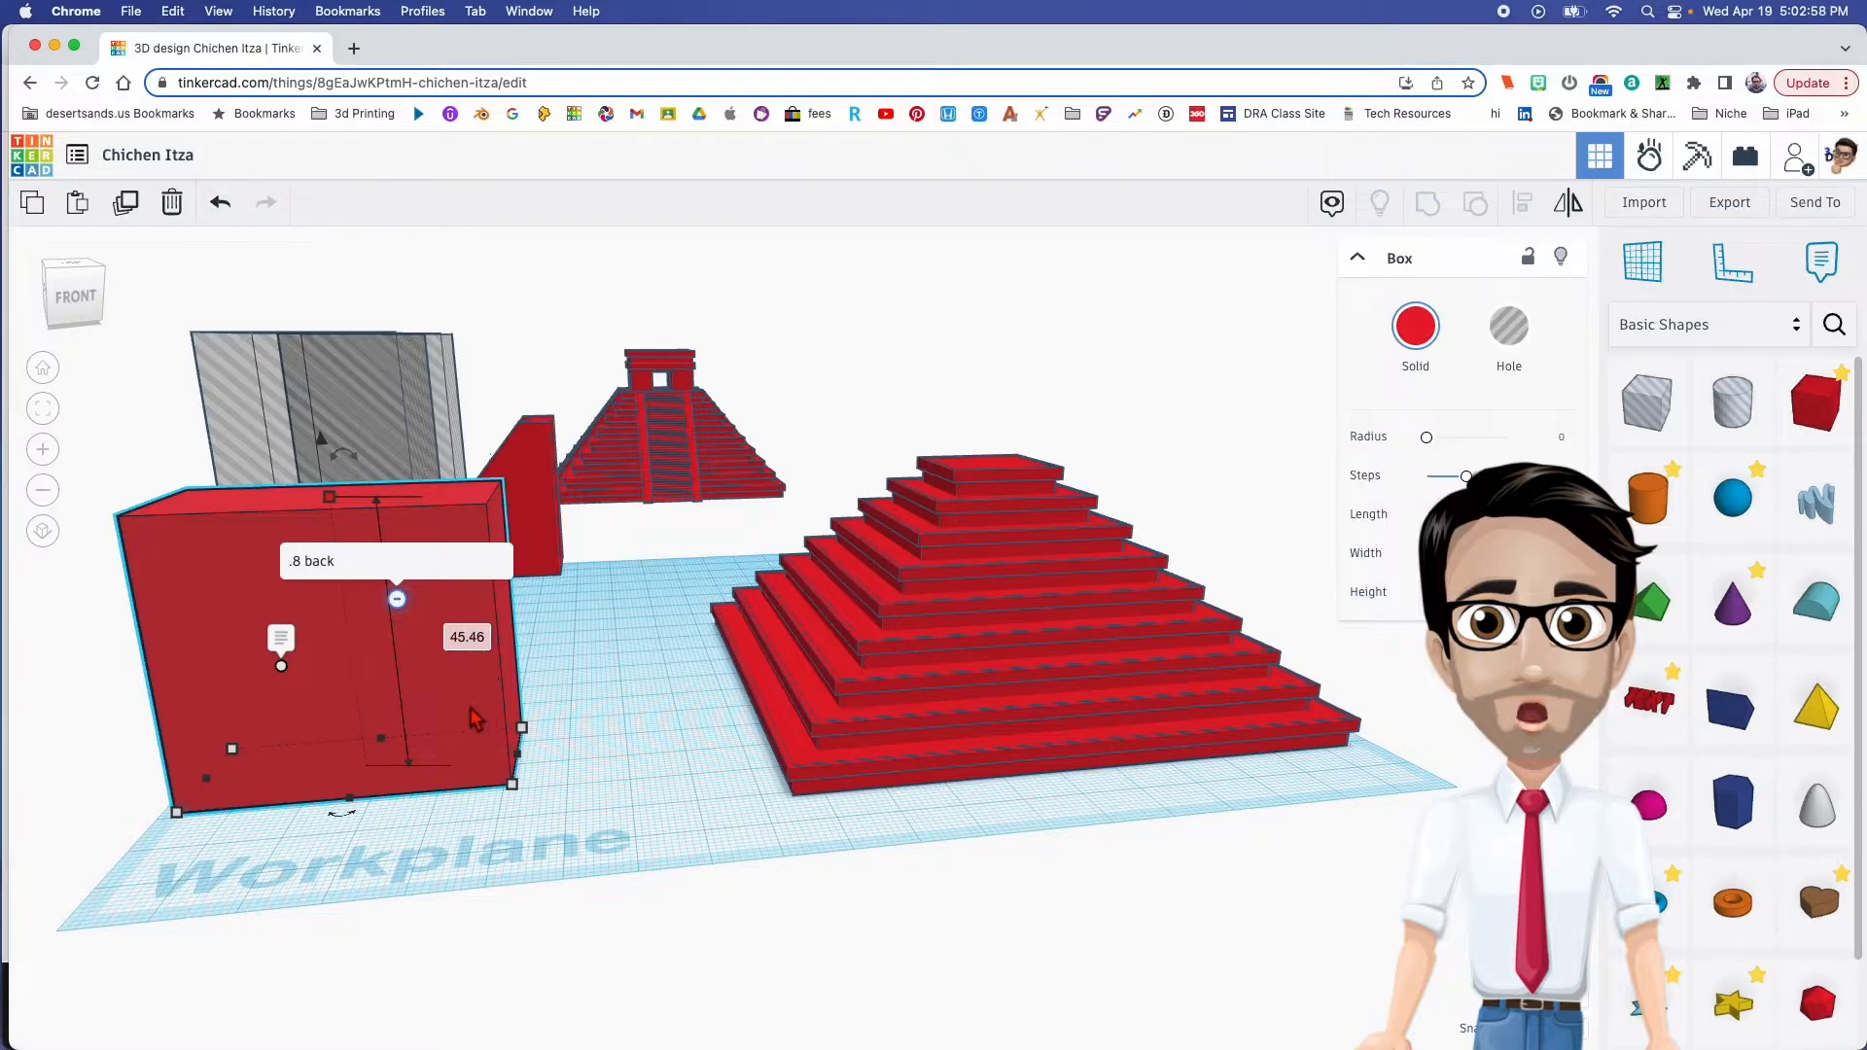
{"action": "left_click", "coordinate": [512, 784]}
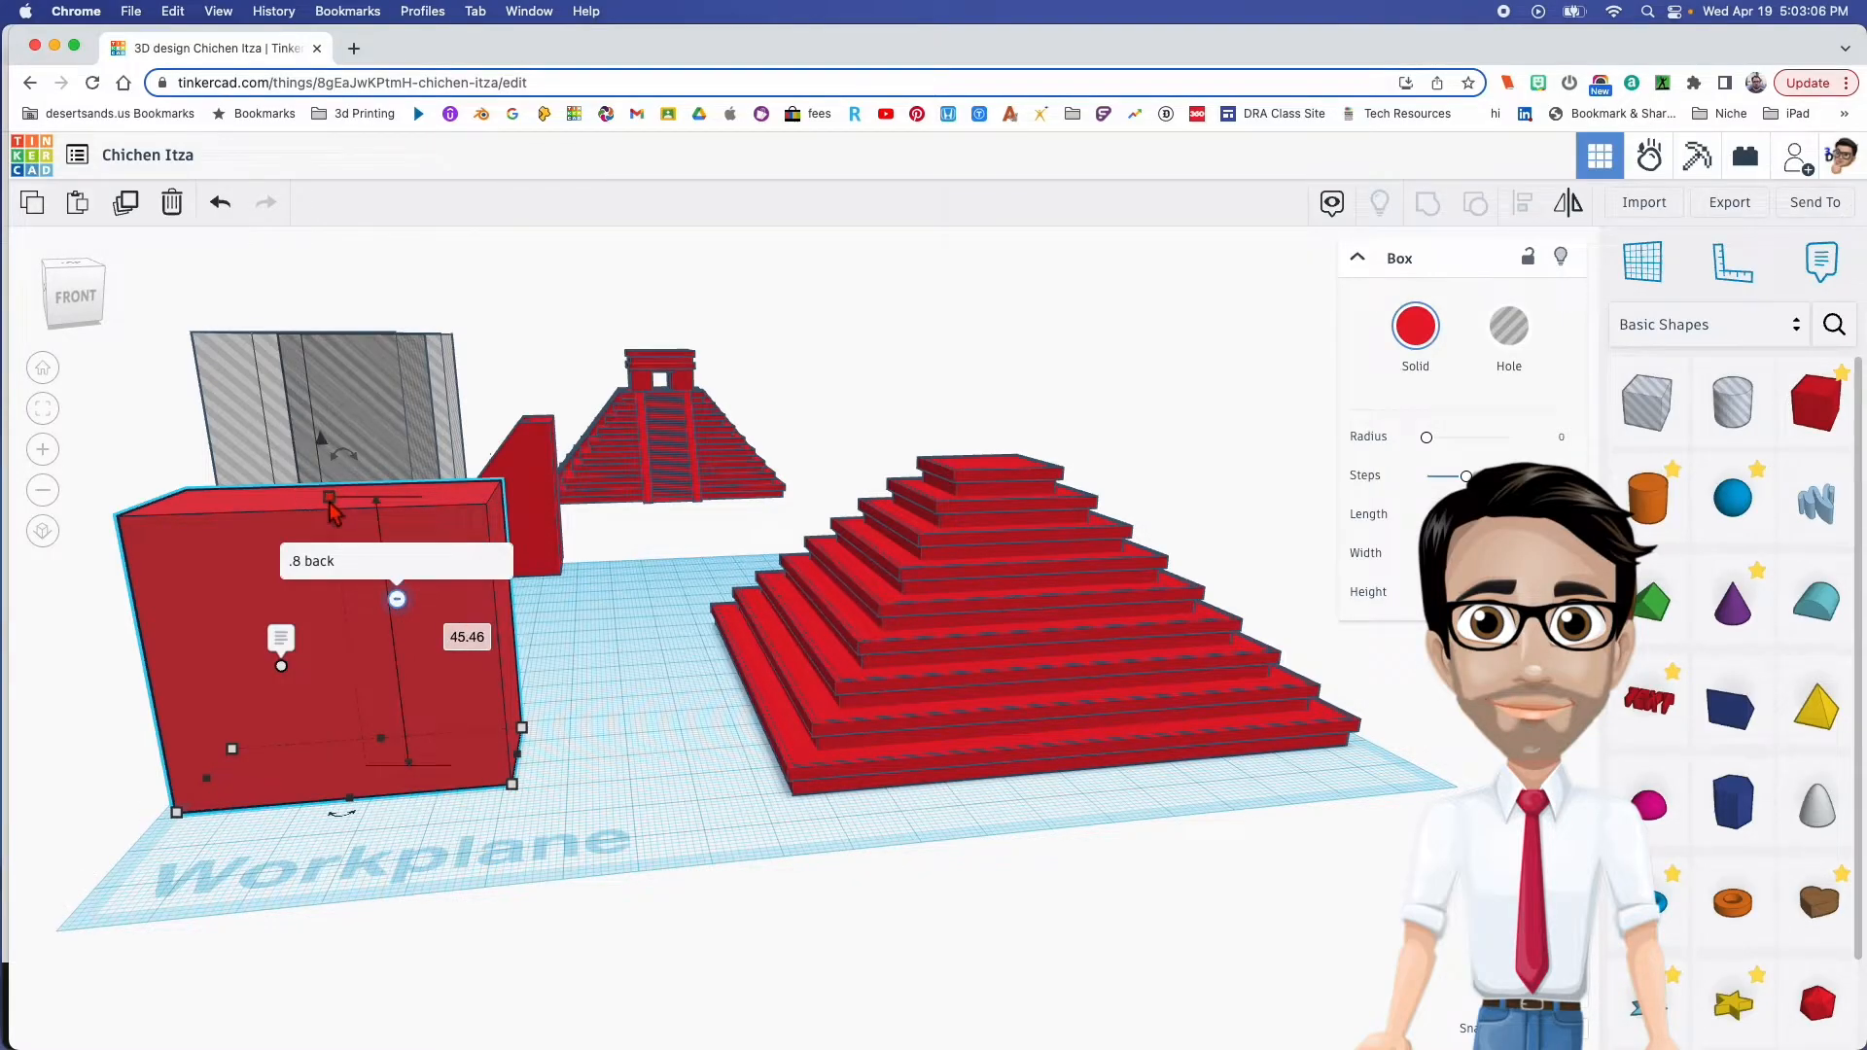
{"action": "right_click_drag", "start_coordinate": [340, 700], "coordinate": [489, 714]}
{"action": "left_click", "coordinate": [445, 573]}
Inspect the footprint and height of the two tall hole boxes used for cutting the staircase block
{"action": "right_click_drag", "start_coordinate": [299, 633], "coordinate": [754, 634]}
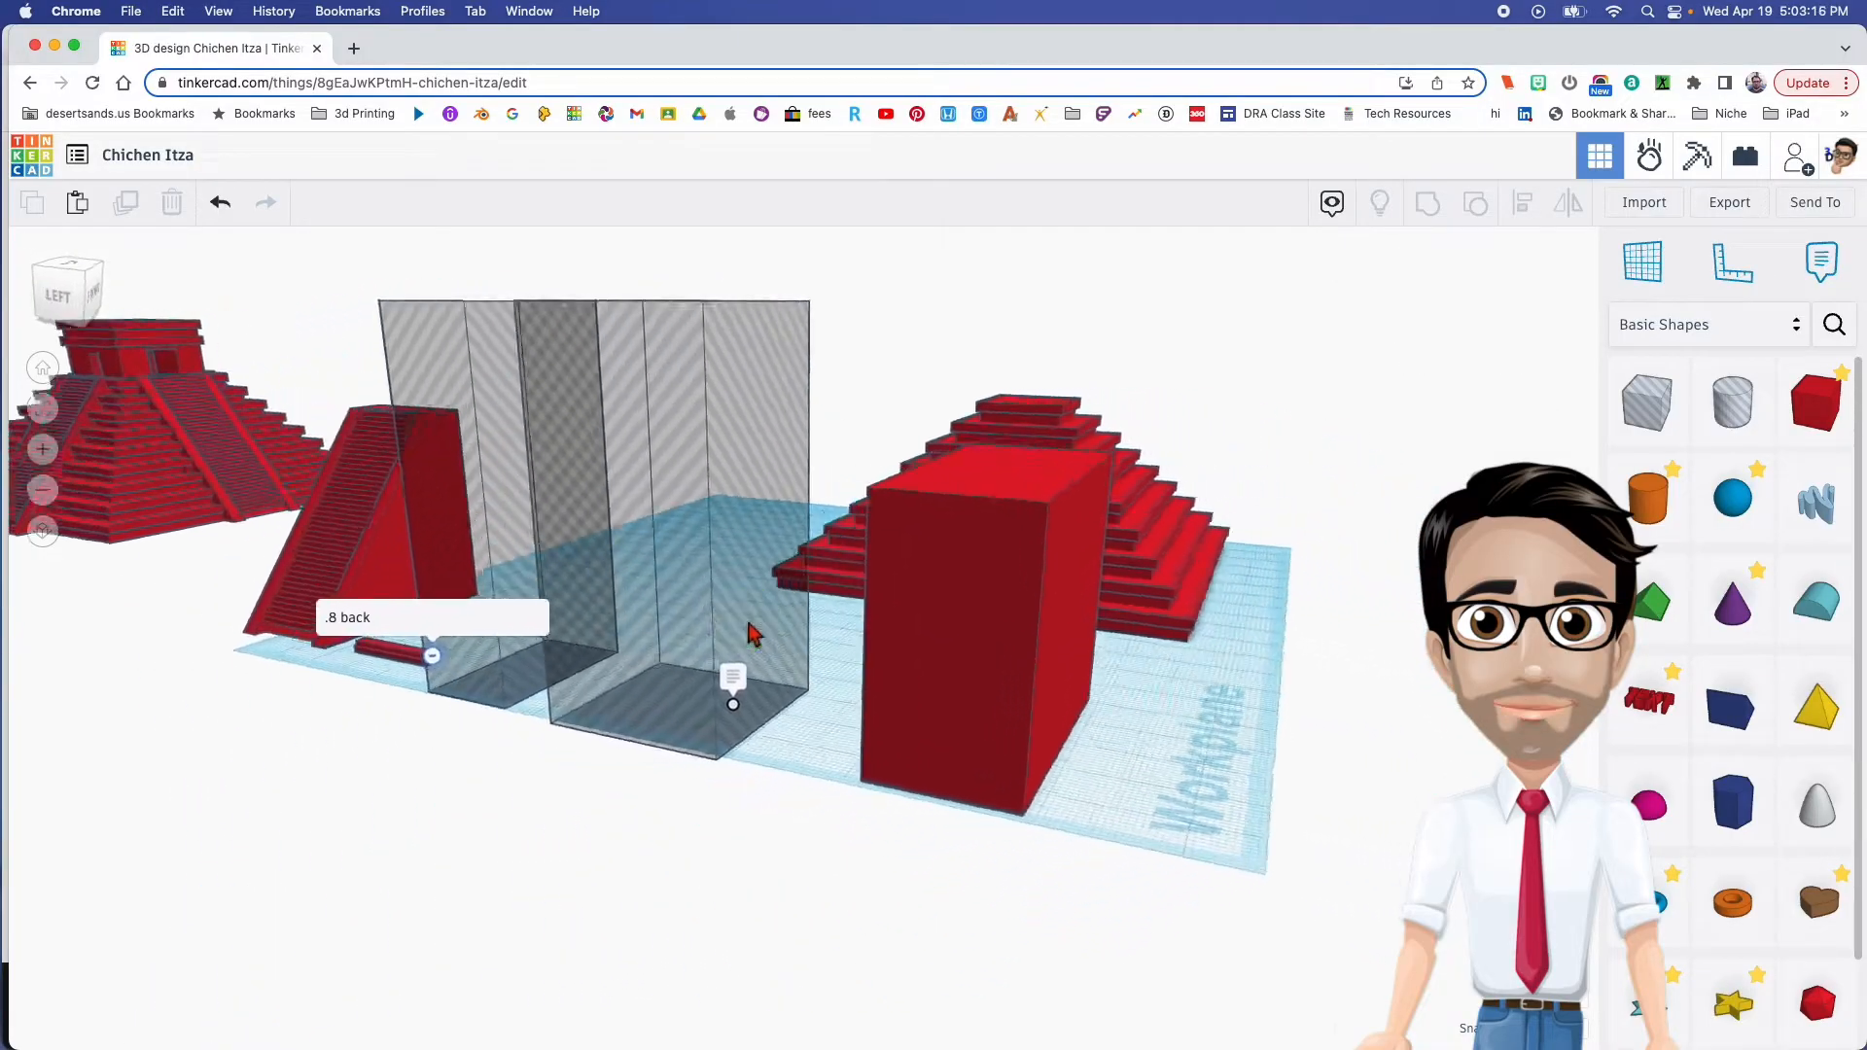
{"action": "left_click", "coordinate": [707, 611]}
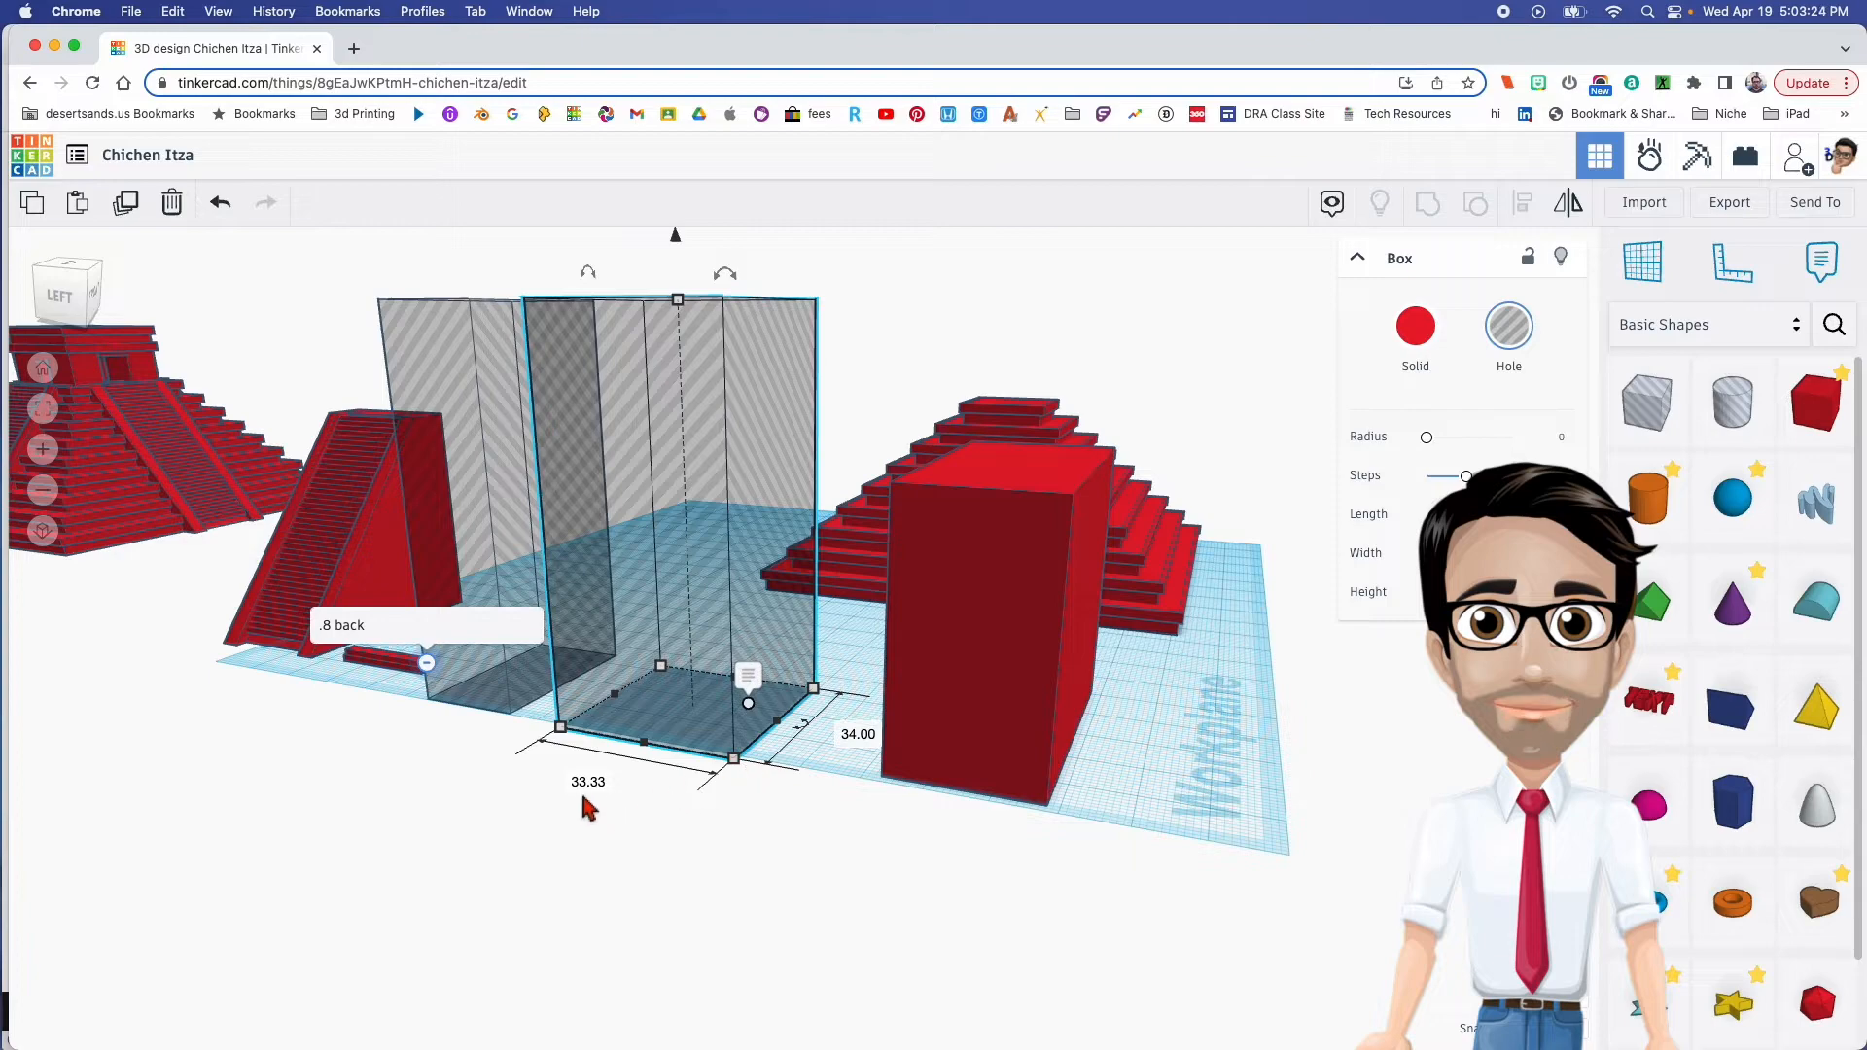
{"action": "right_click_drag", "start_coordinate": [581, 786], "coordinate": [688, 797]}
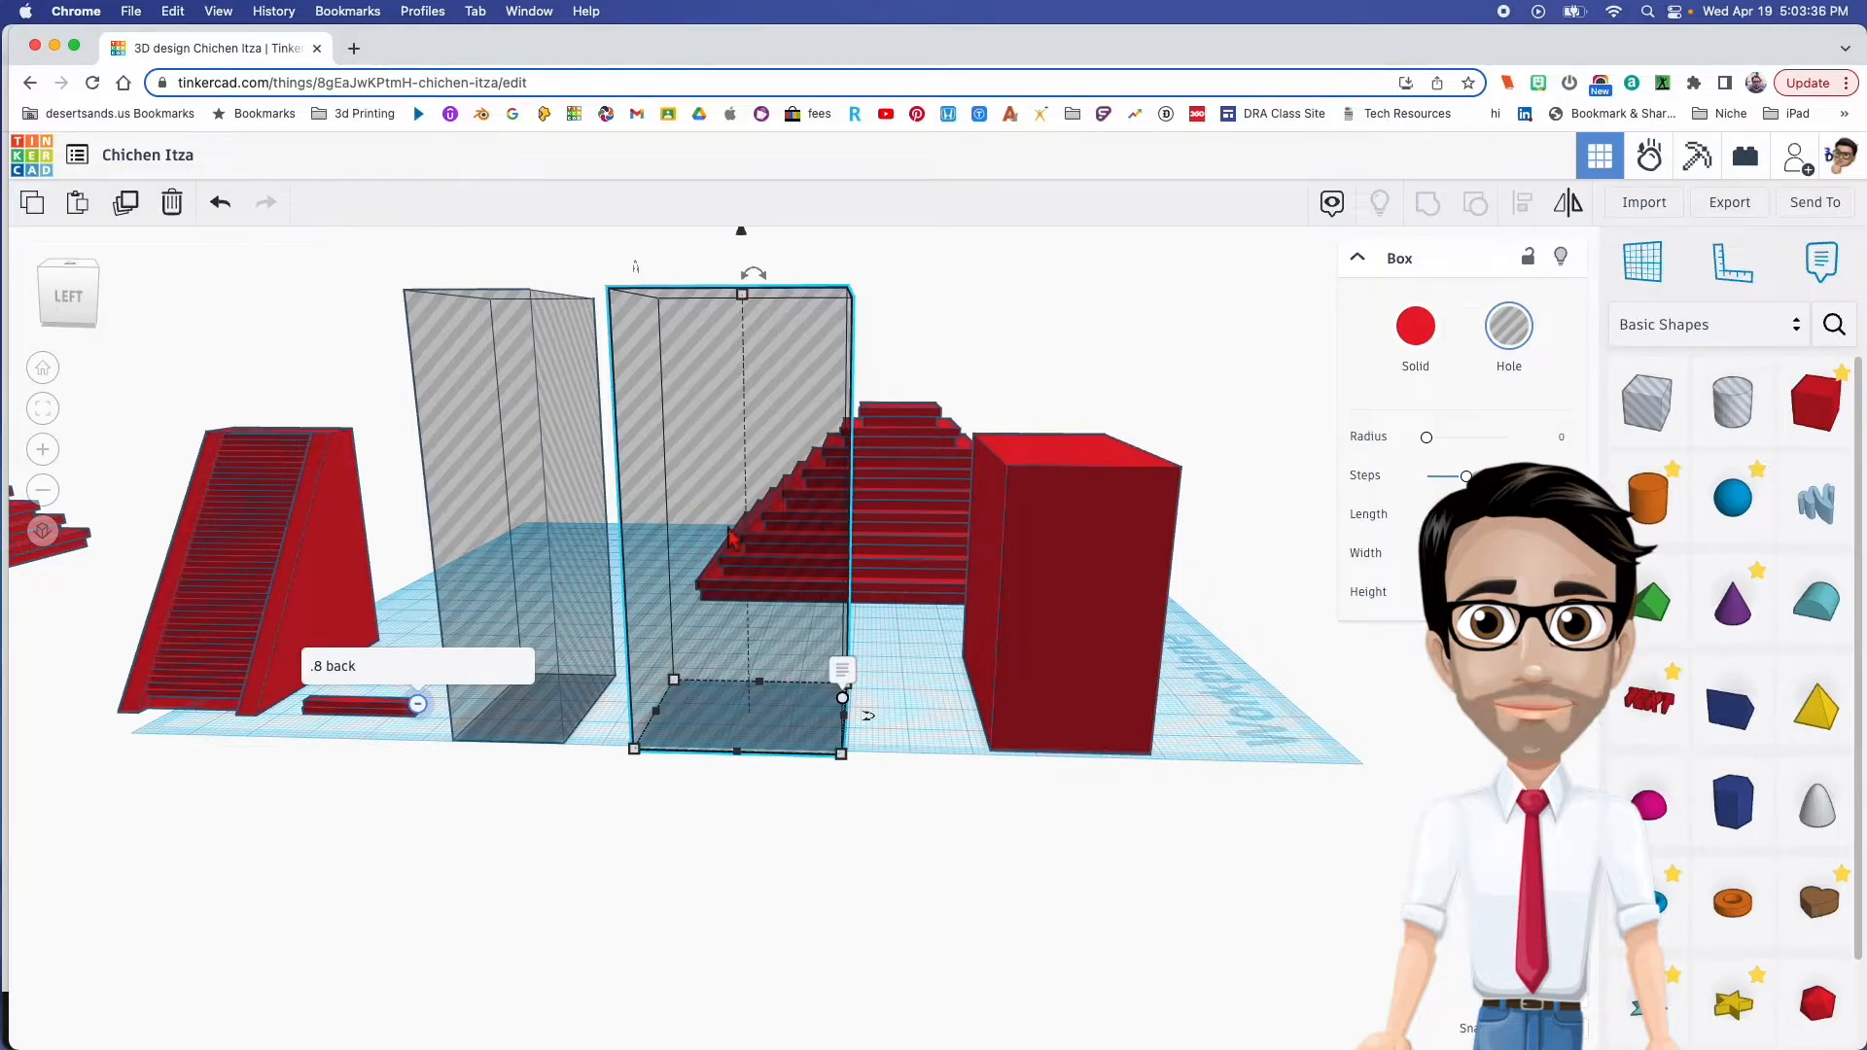
{"action": "left_click", "coordinate": [842, 754]}
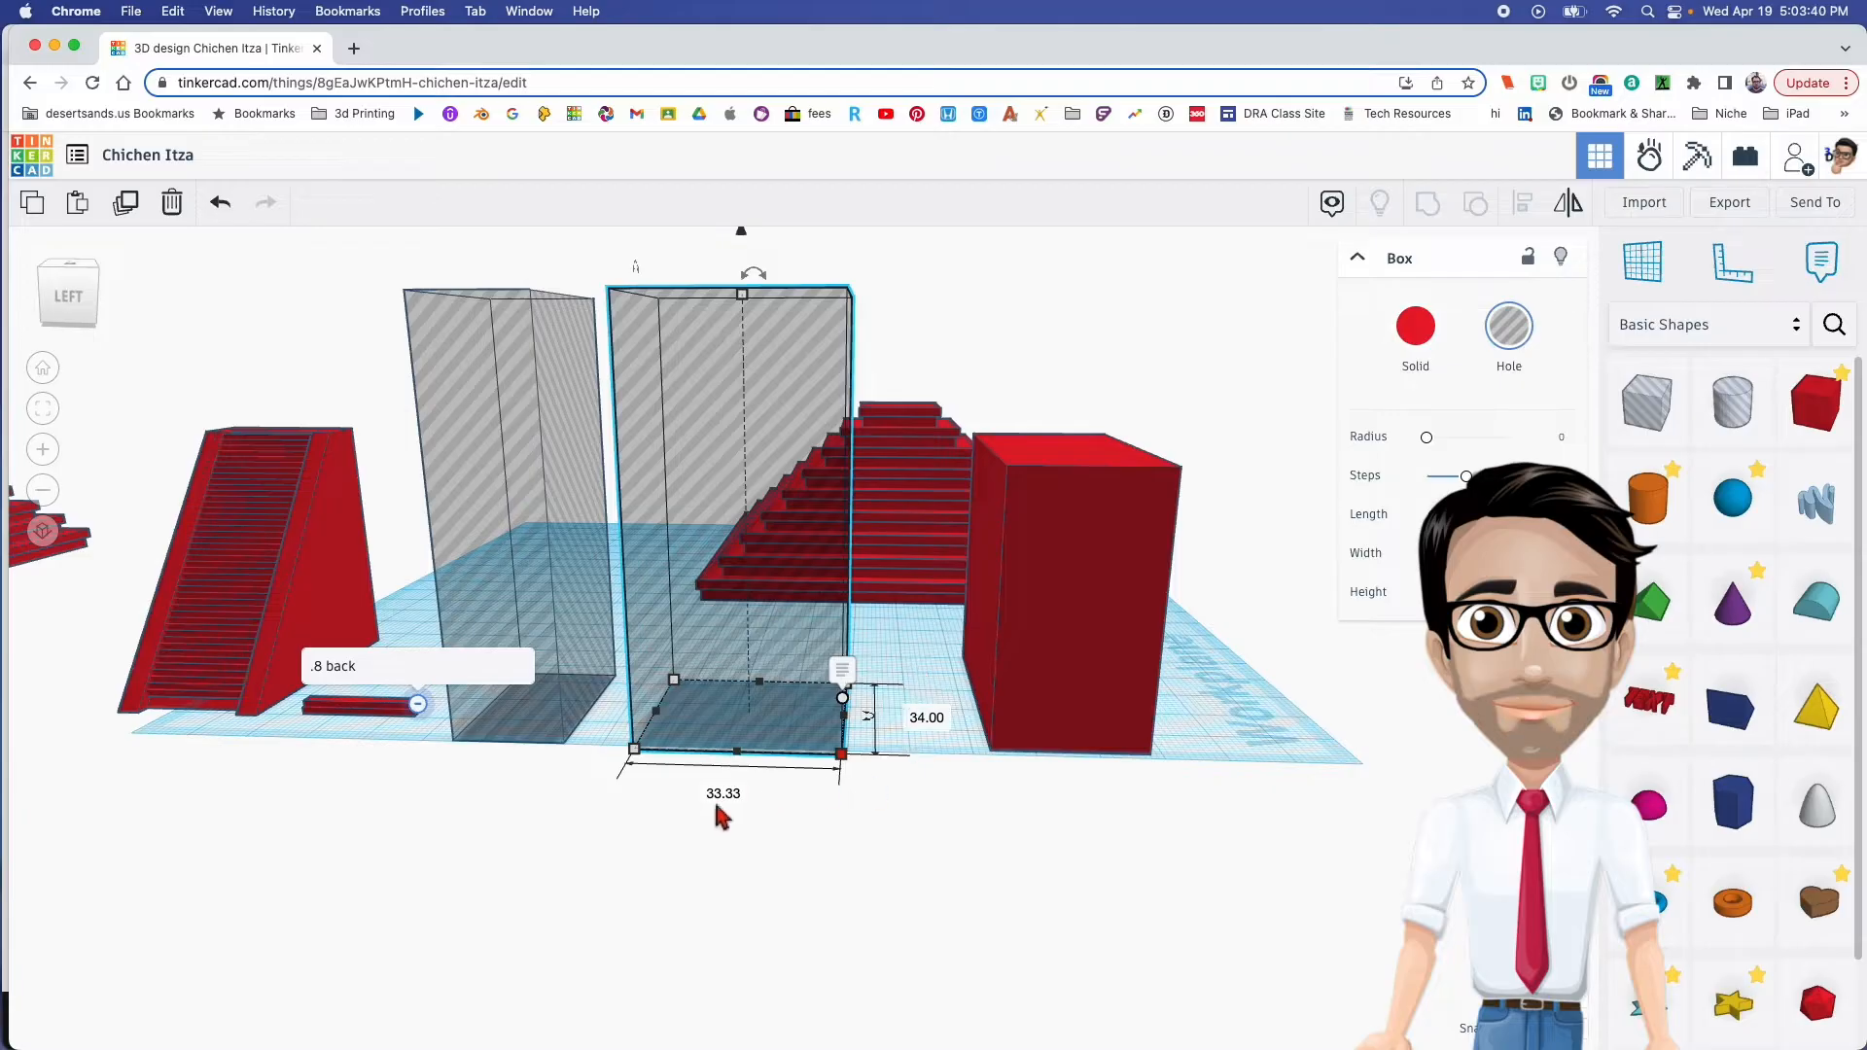
{"action": "left_click", "coordinate": [562, 688]}
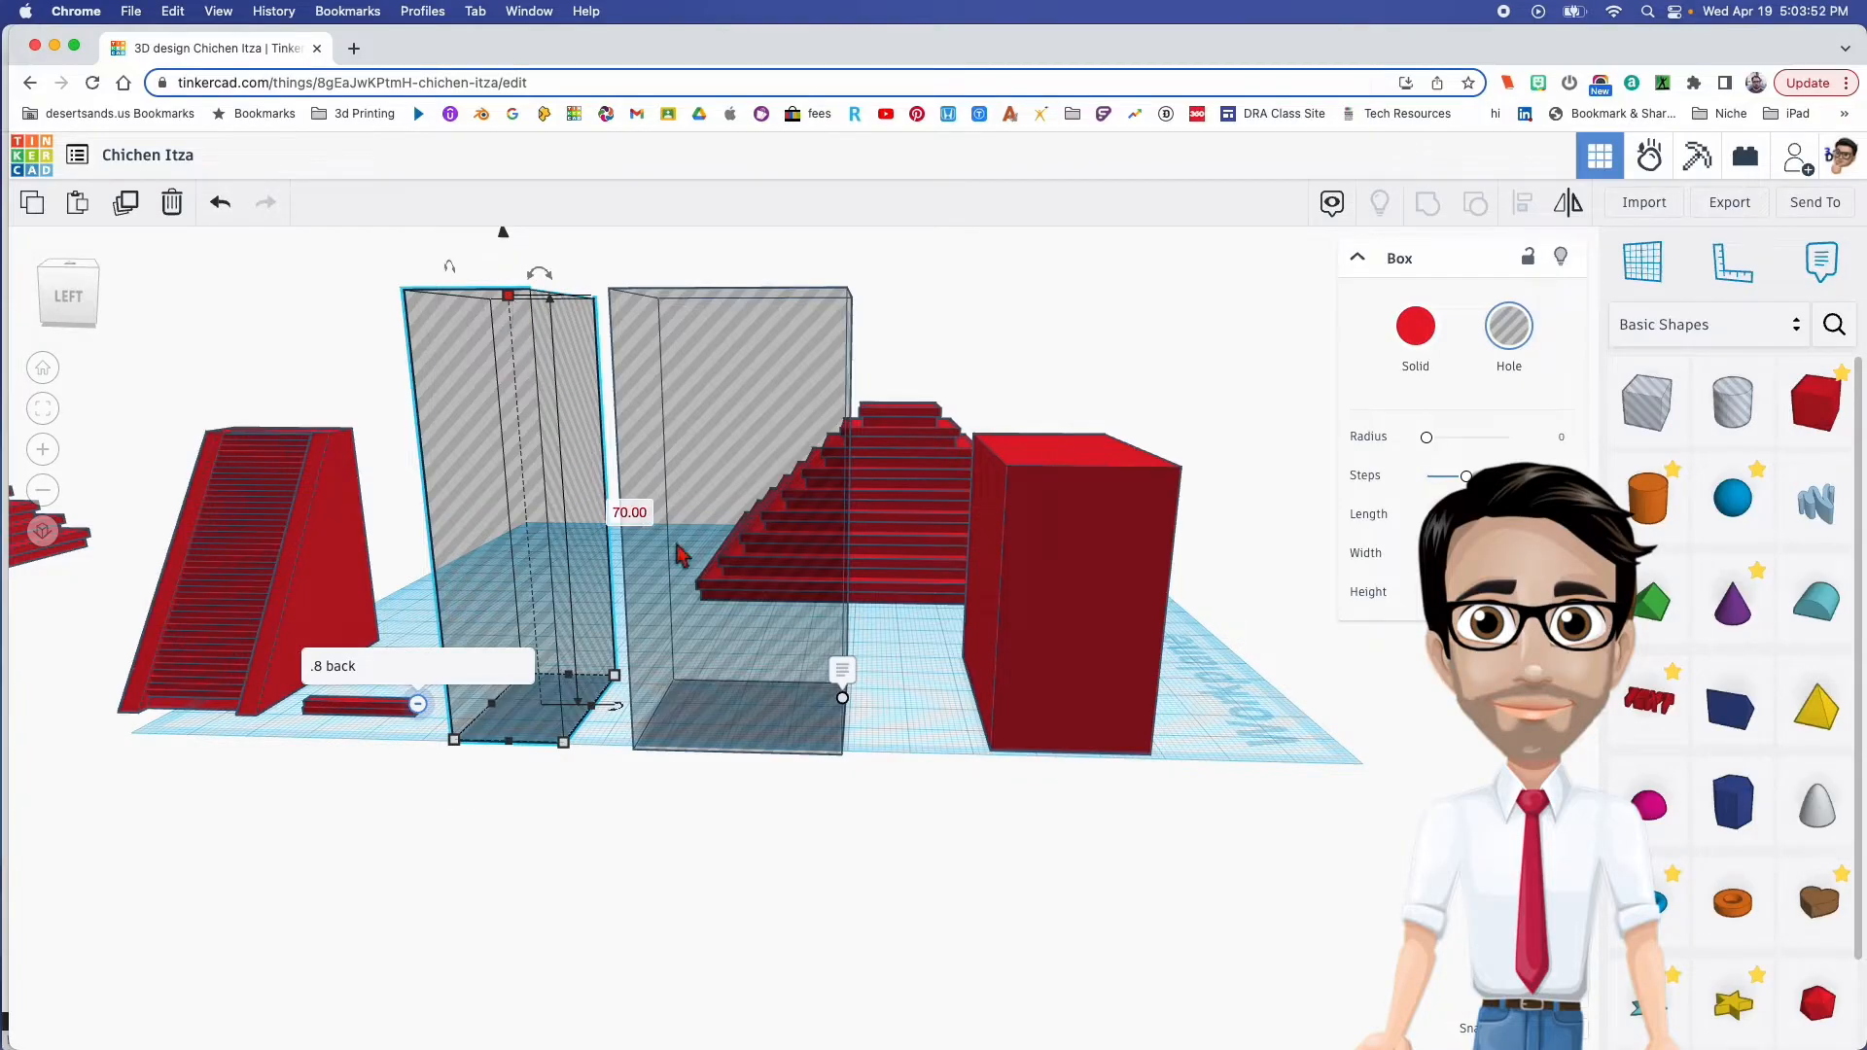
Move the large solid box about 70 mm and 5 mm along the workplane axes to the pyramid's other side
{"action": "right_click_drag", "start_coordinate": [677, 554], "coordinate": [493, 533]}
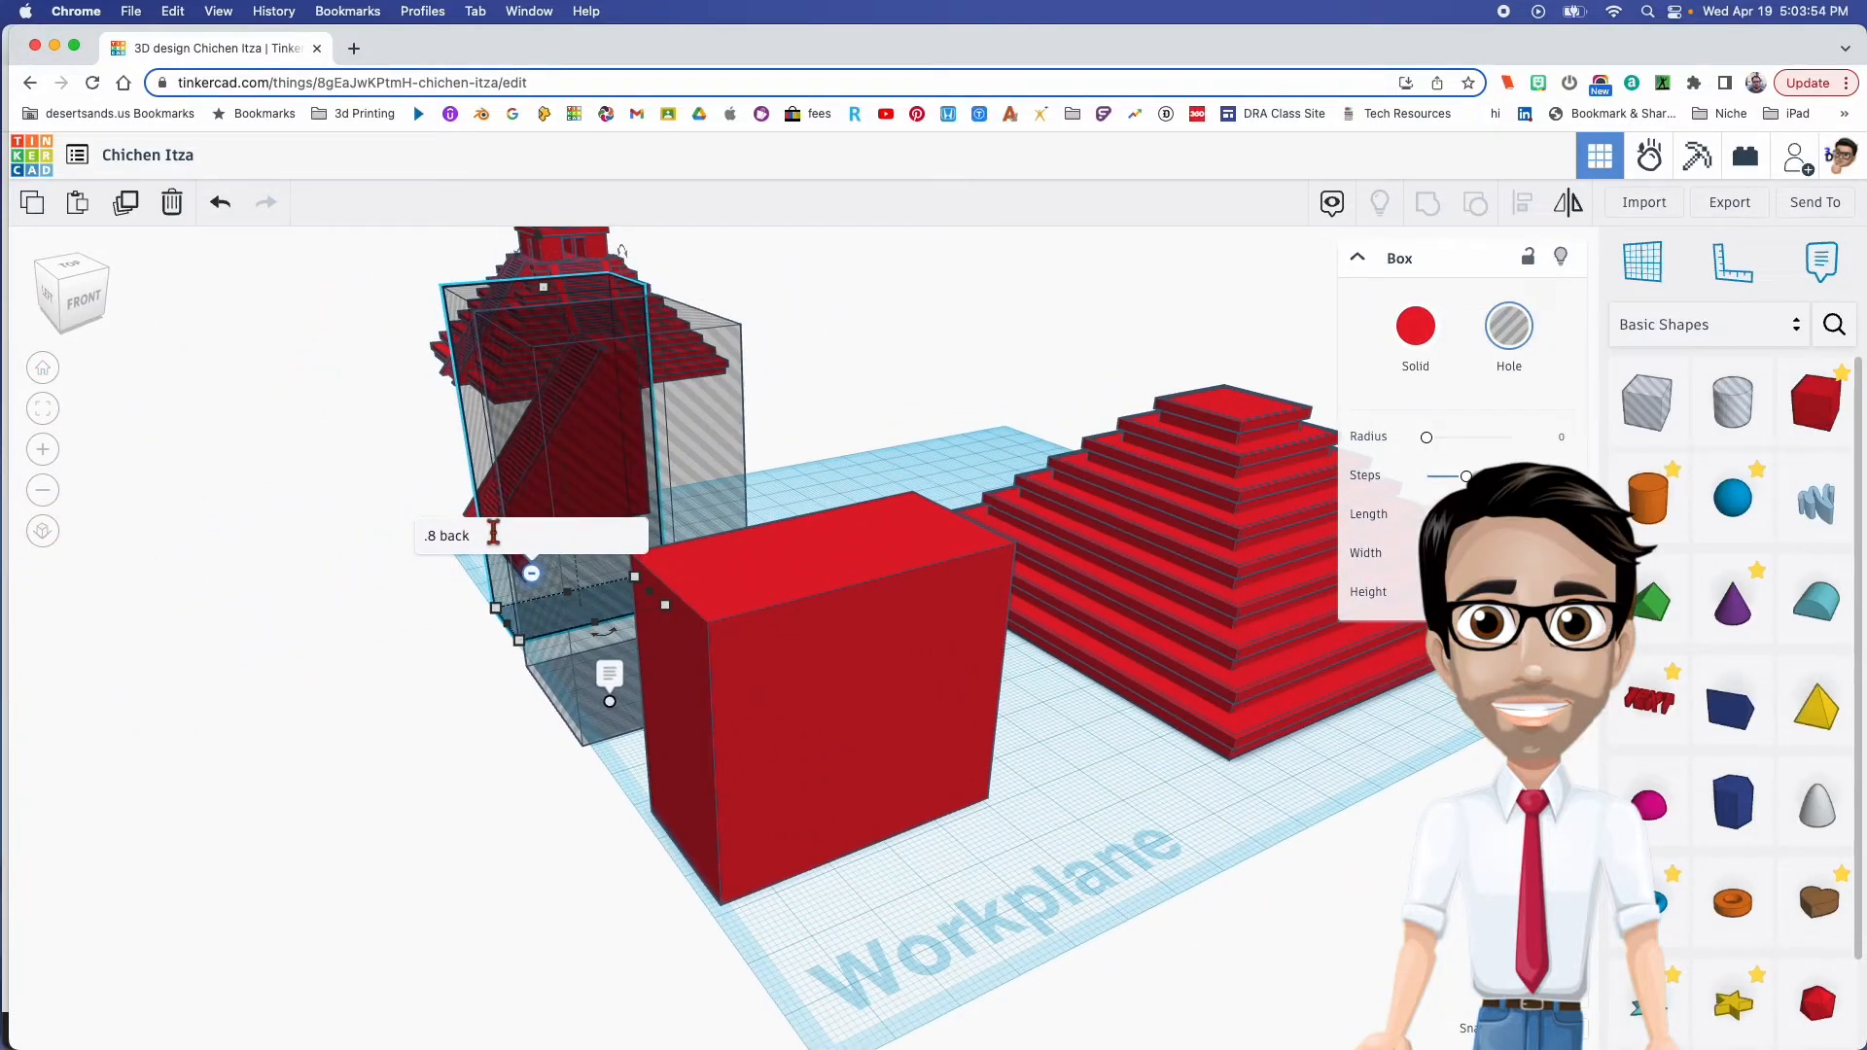
{"action": "left_click_drag", "start_coordinate": [888, 625], "coordinate": [1151, 501]}
{"action": "mouse_move", "coordinate": [1151, 501]}
{"action": "right_mouse_down"}
{"action": "mouse_move", "coordinate": [1104, 541]}
{"action": "mouse_move", "coordinate": [1120, 520]}
{"action": "right_mouse_up"}
{"action": "middle_click_drag", "start_coordinate": [1122, 518], "coordinate": [1021, 625]}
{"action": "left_click_drag", "start_coordinate": [943, 583], "coordinate": [1308, 666]}
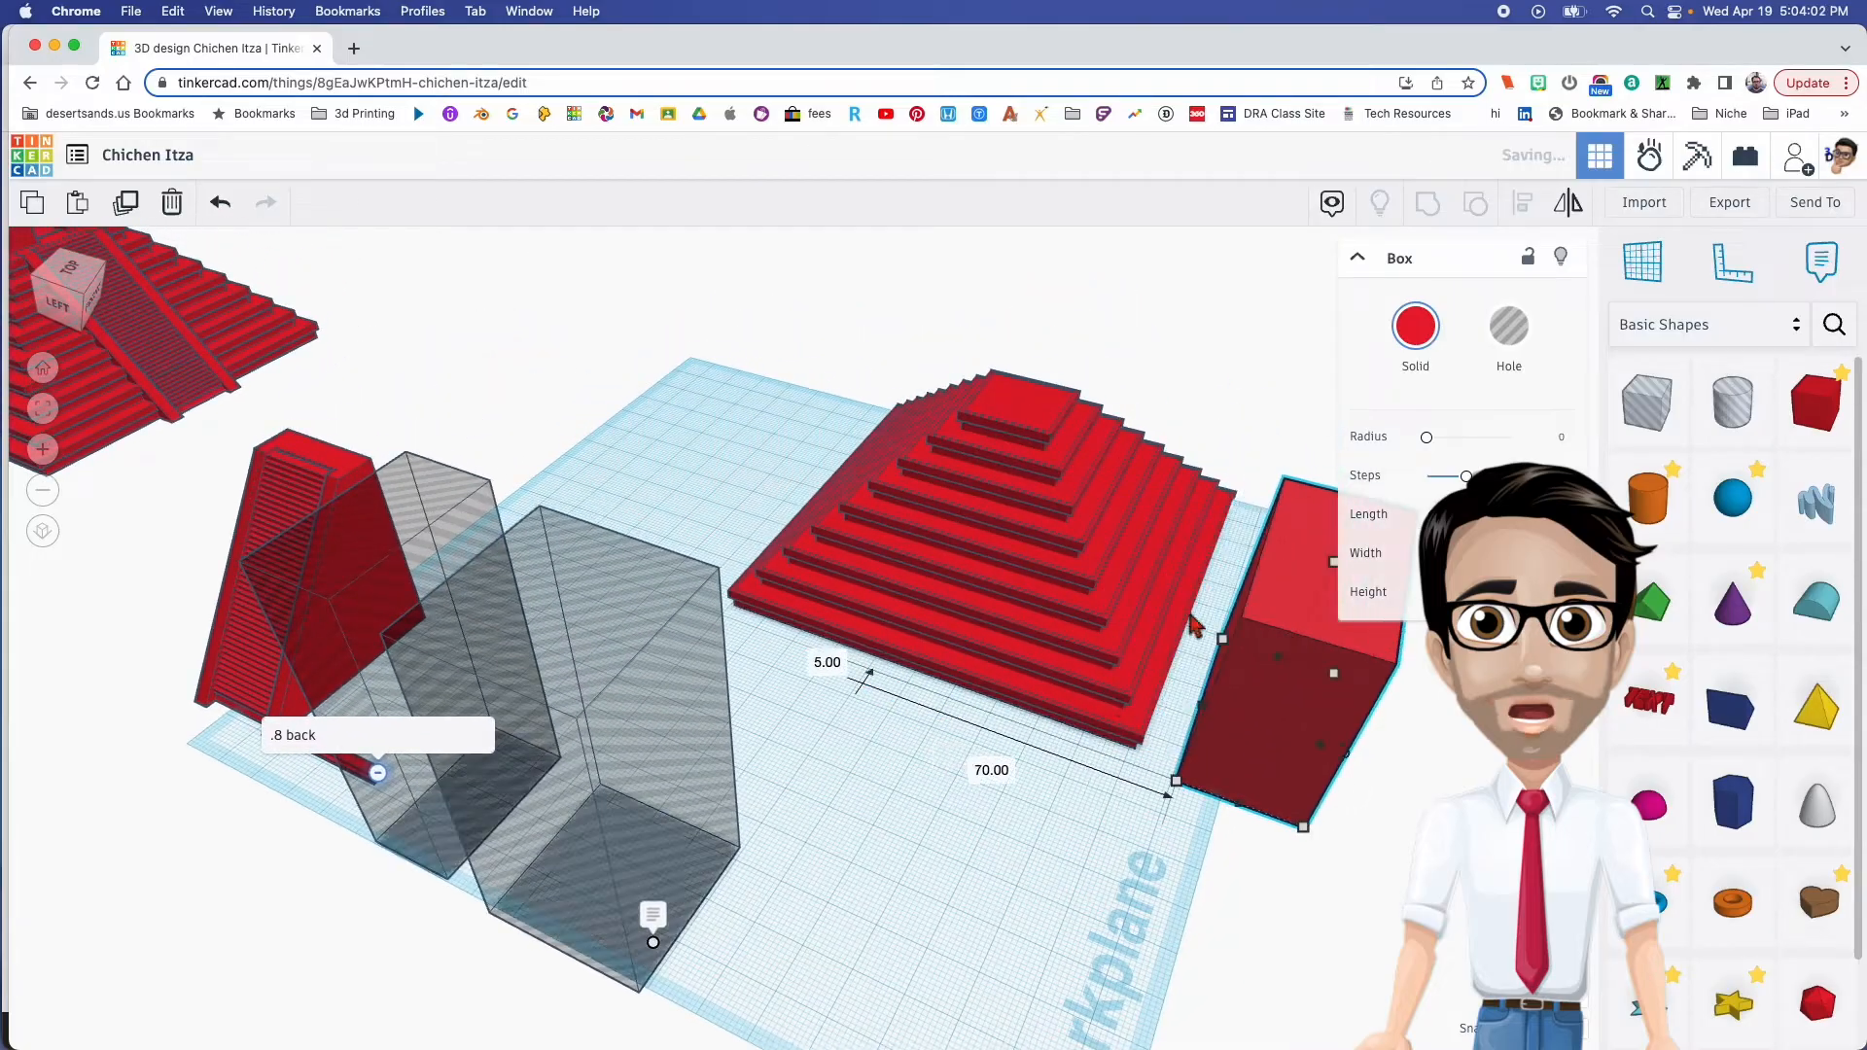
Select all eighteen boxes of the stepped pyramid and group them into one shape
{"action": "left_click", "coordinate": [1062, 681]}
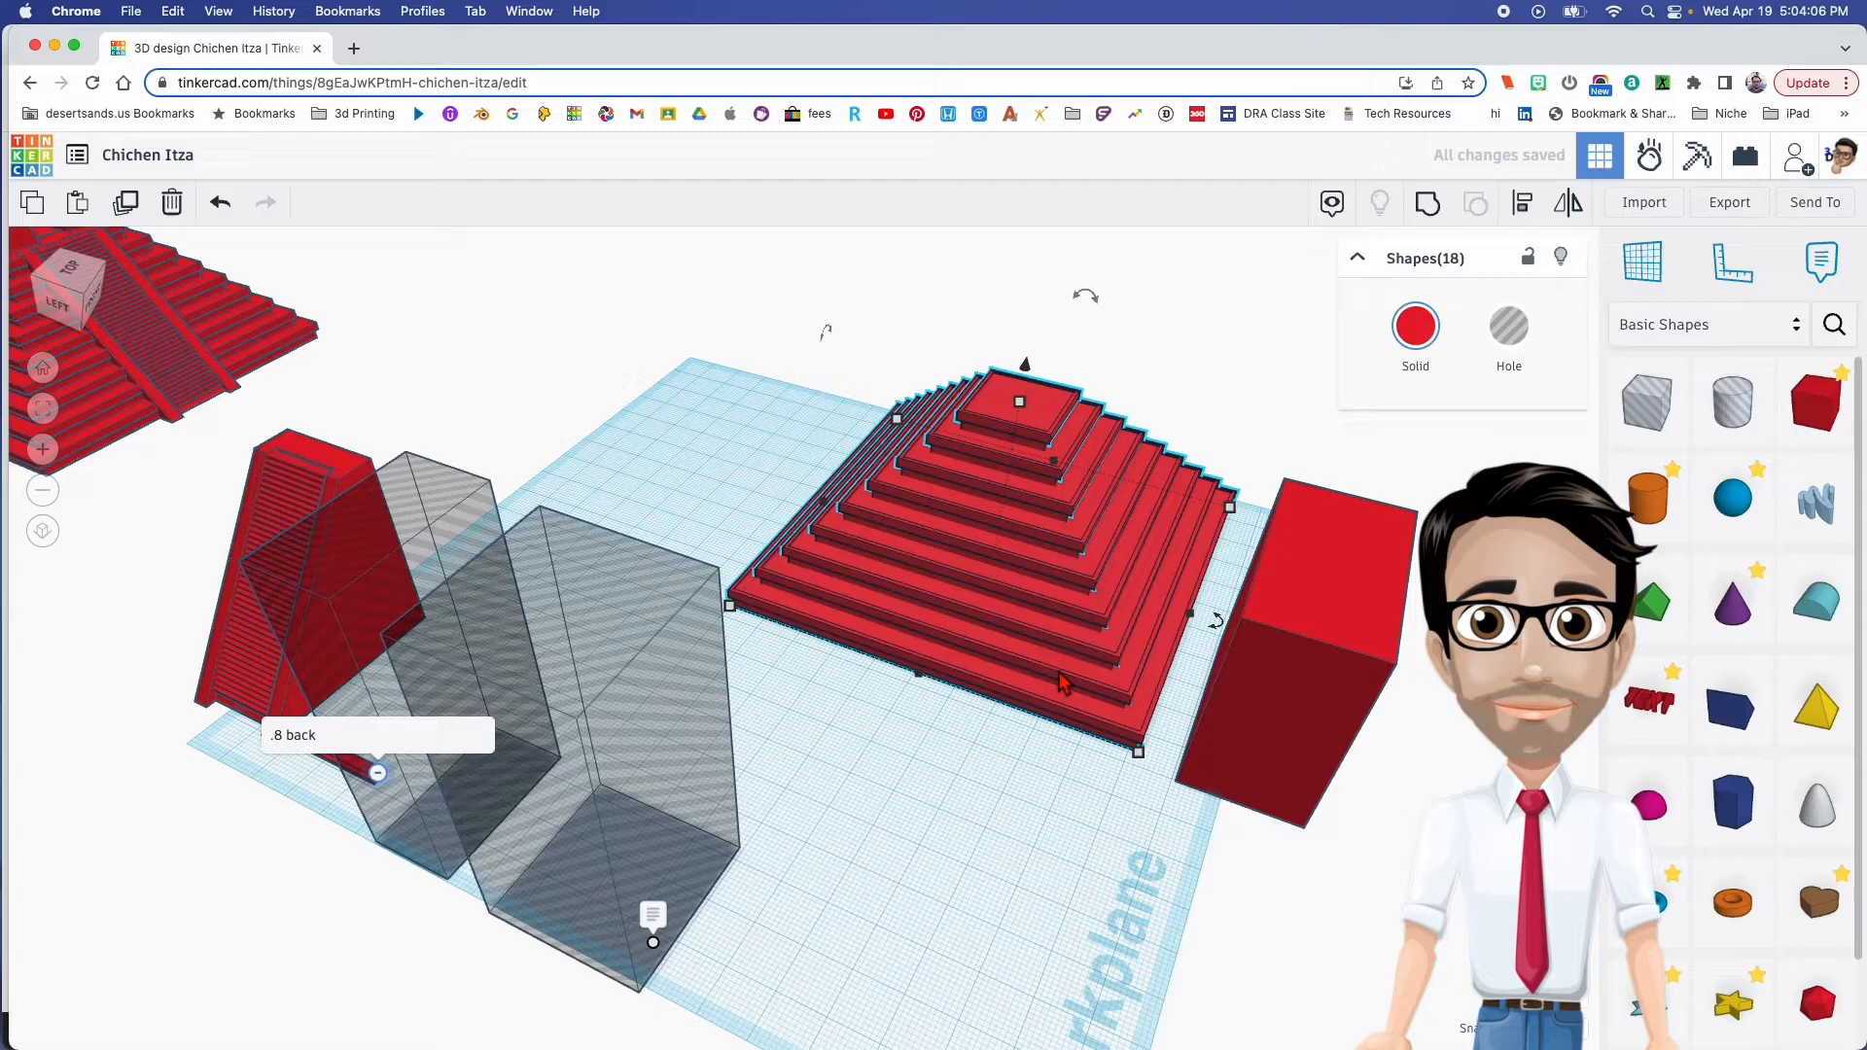
{"action": "key", "text": "super+g"}
{"action": "scroll", "coordinate": [1023, 620], "scroll_direction": "up", "scroll_amount": 1}
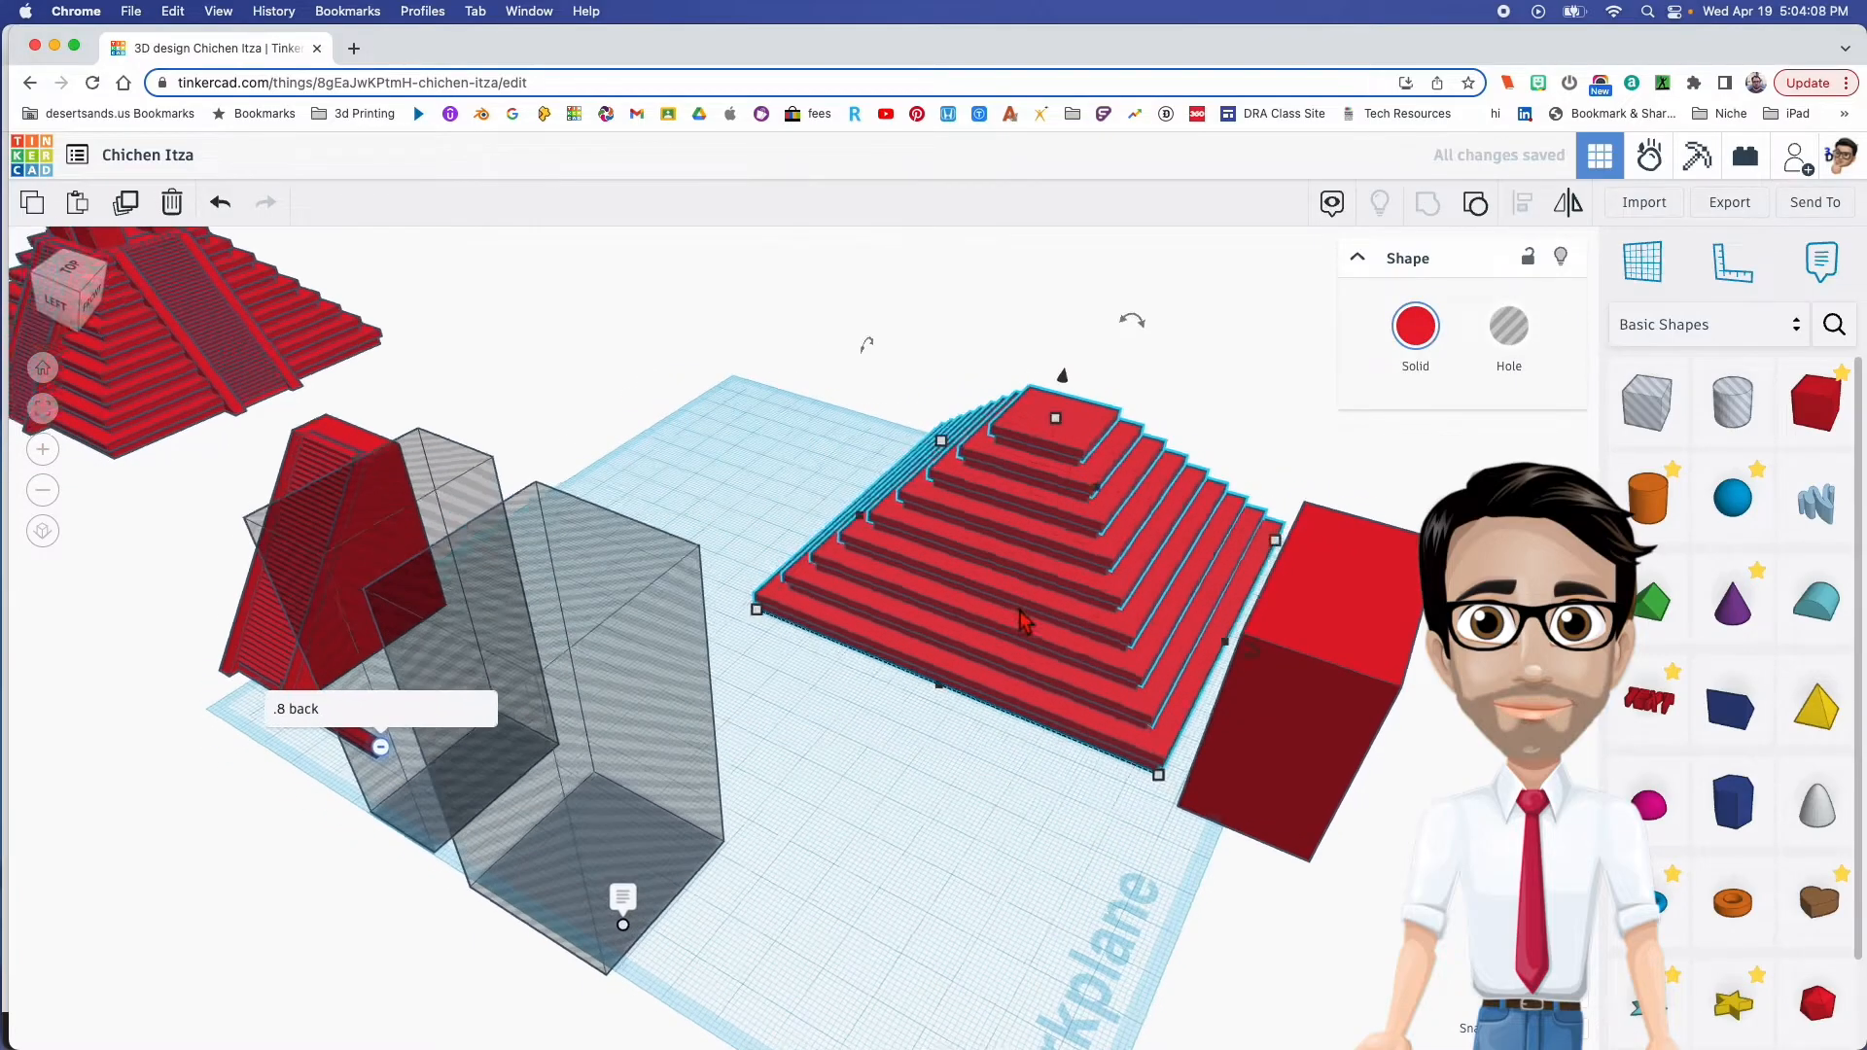
{"action": "right_click_drag", "start_coordinate": [1021, 613], "coordinate": [1013, 614]}
{"action": "double_click", "coordinate": [1013, 613]}
{"action": "left_click_drag", "start_coordinate": [1013, 613], "coordinate": [950, 594]}
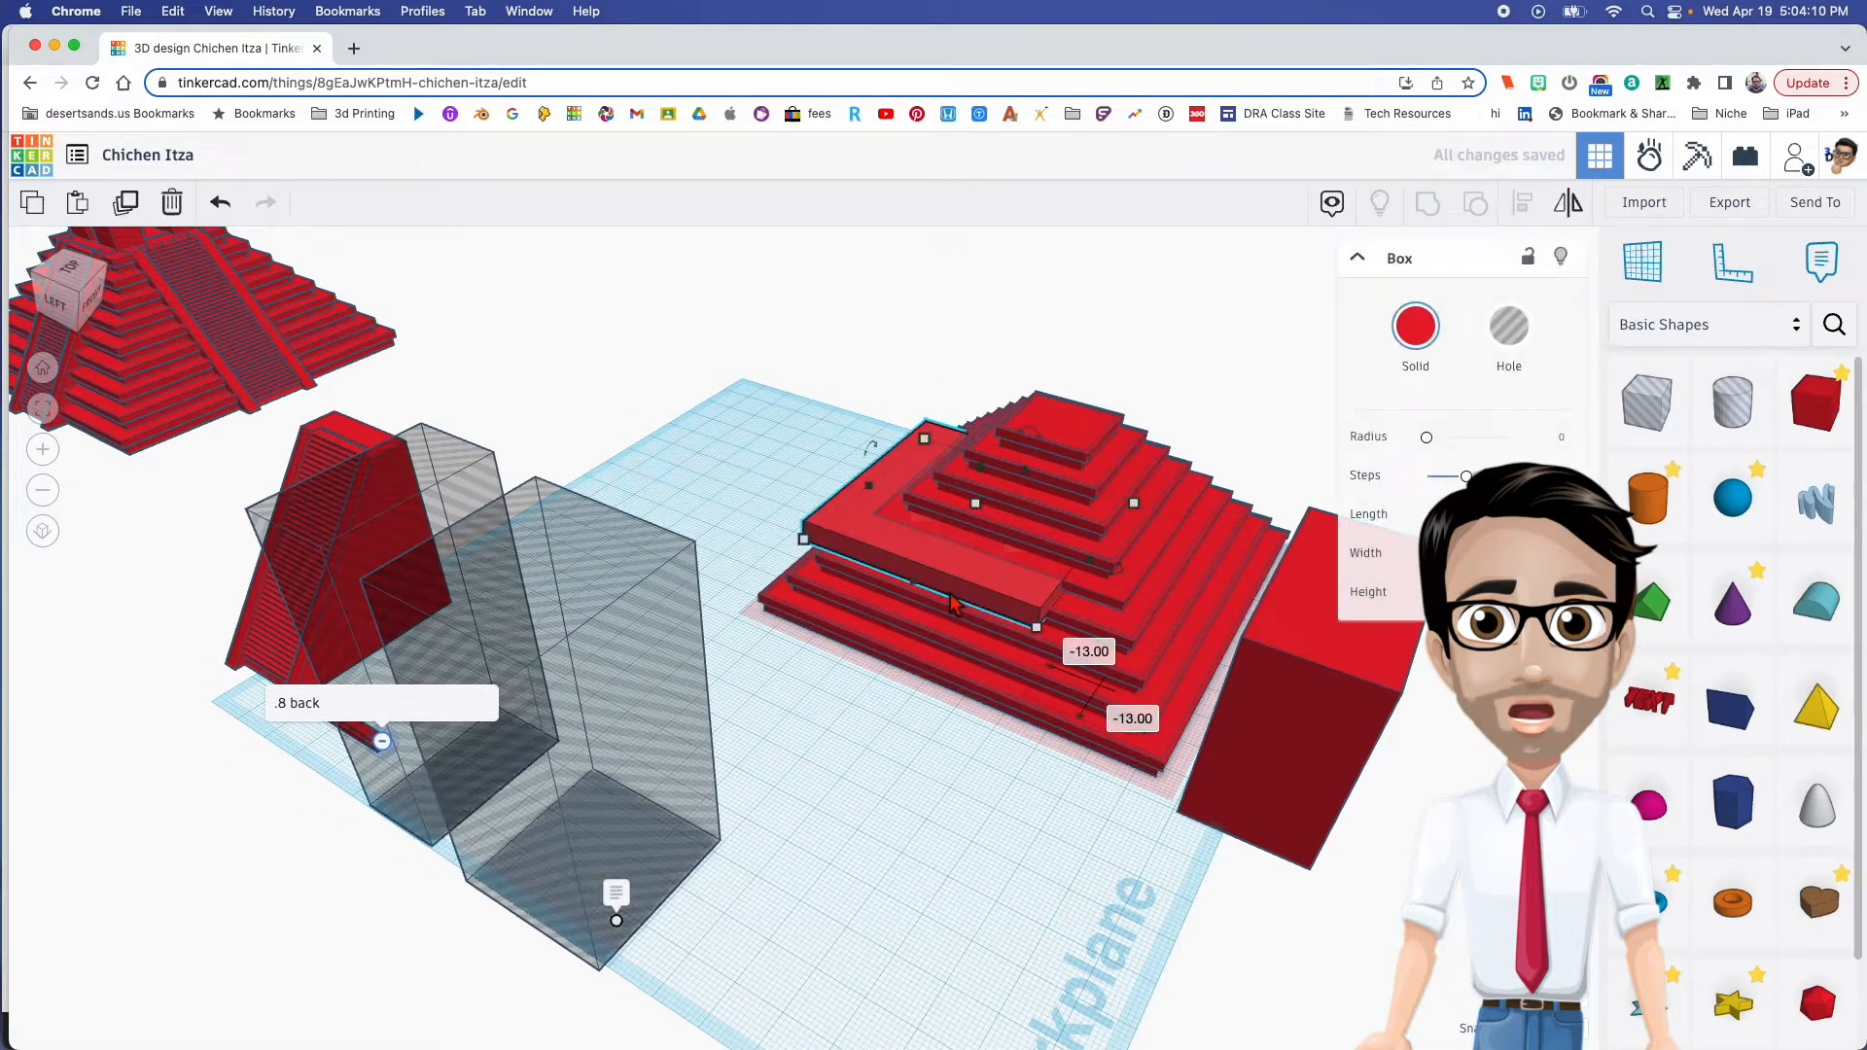
{"action": "key", "text": "super+z"}
Box-select the whole stepped pyramid, group its boxes, and check that they select as a single shape
{"action": "right_click_drag", "start_coordinate": [975, 645], "coordinate": [1001, 717]}
{"action": "left_click", "coordinate": [890, 311]}
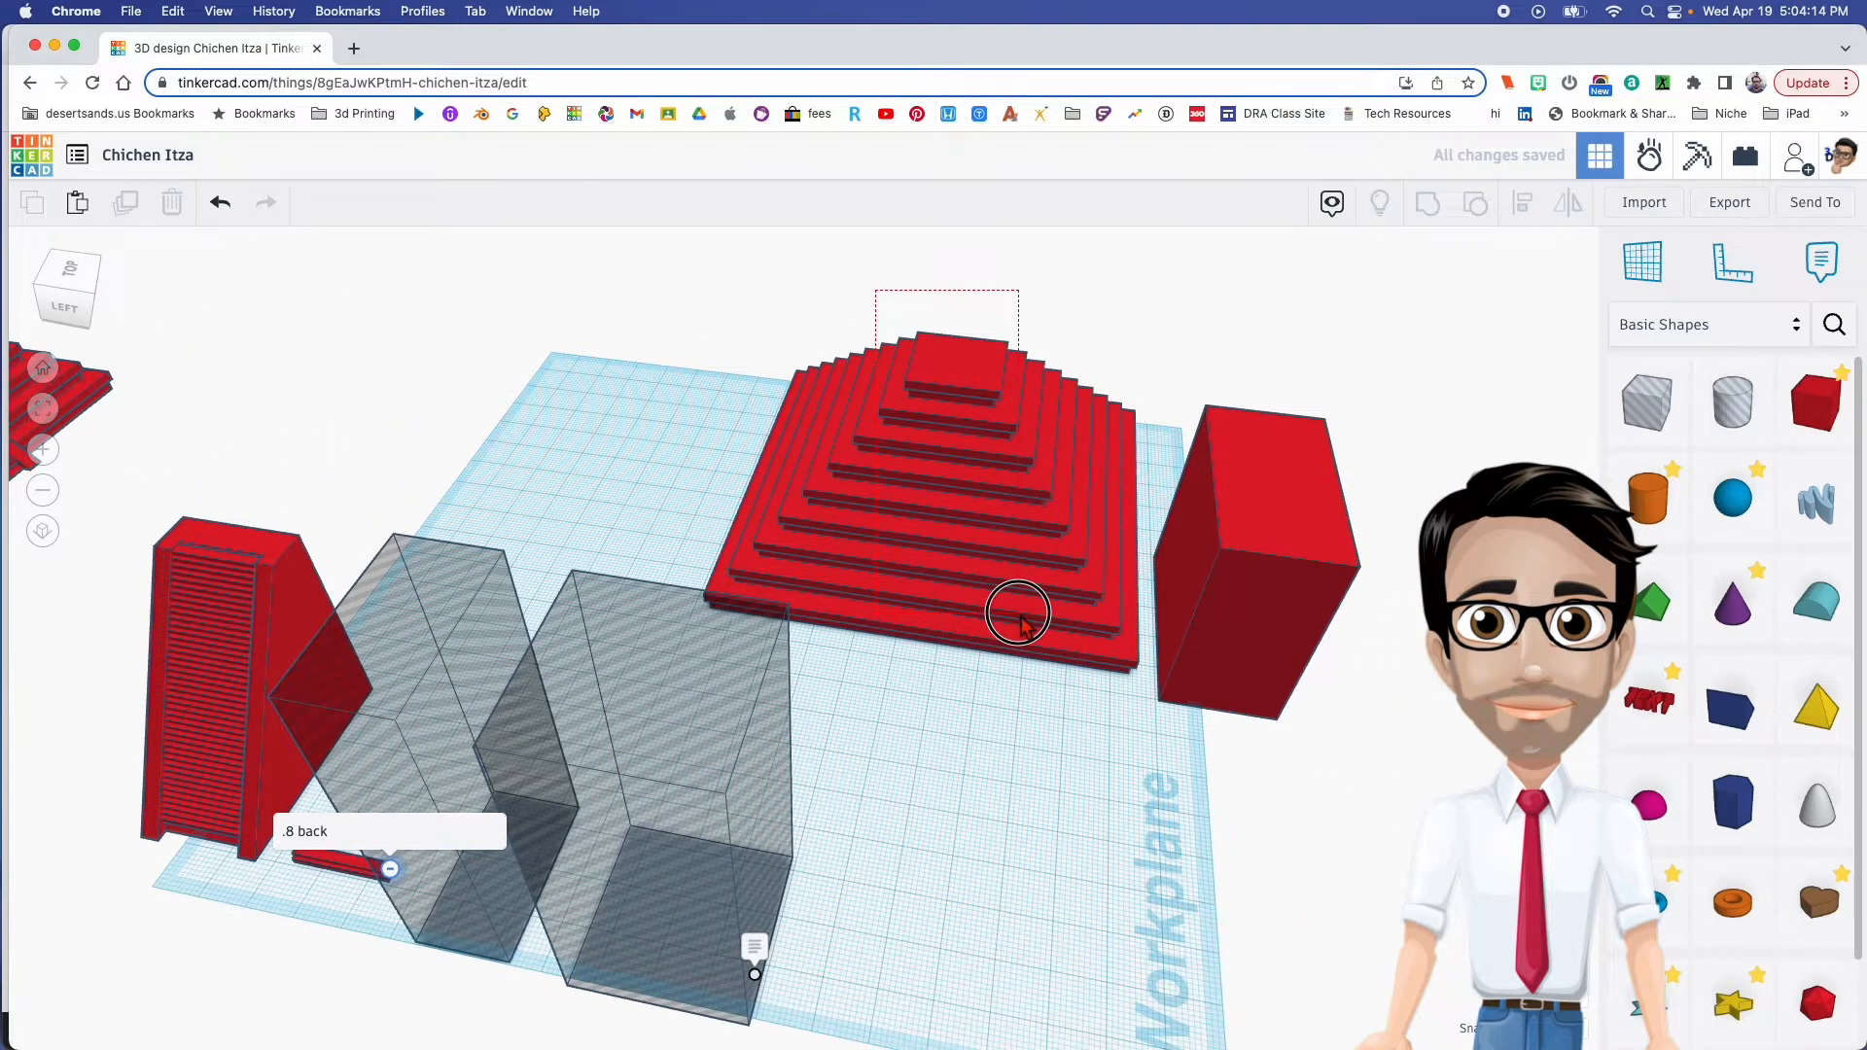
{"action": "left_click", "coordinate": [1016, 650]}
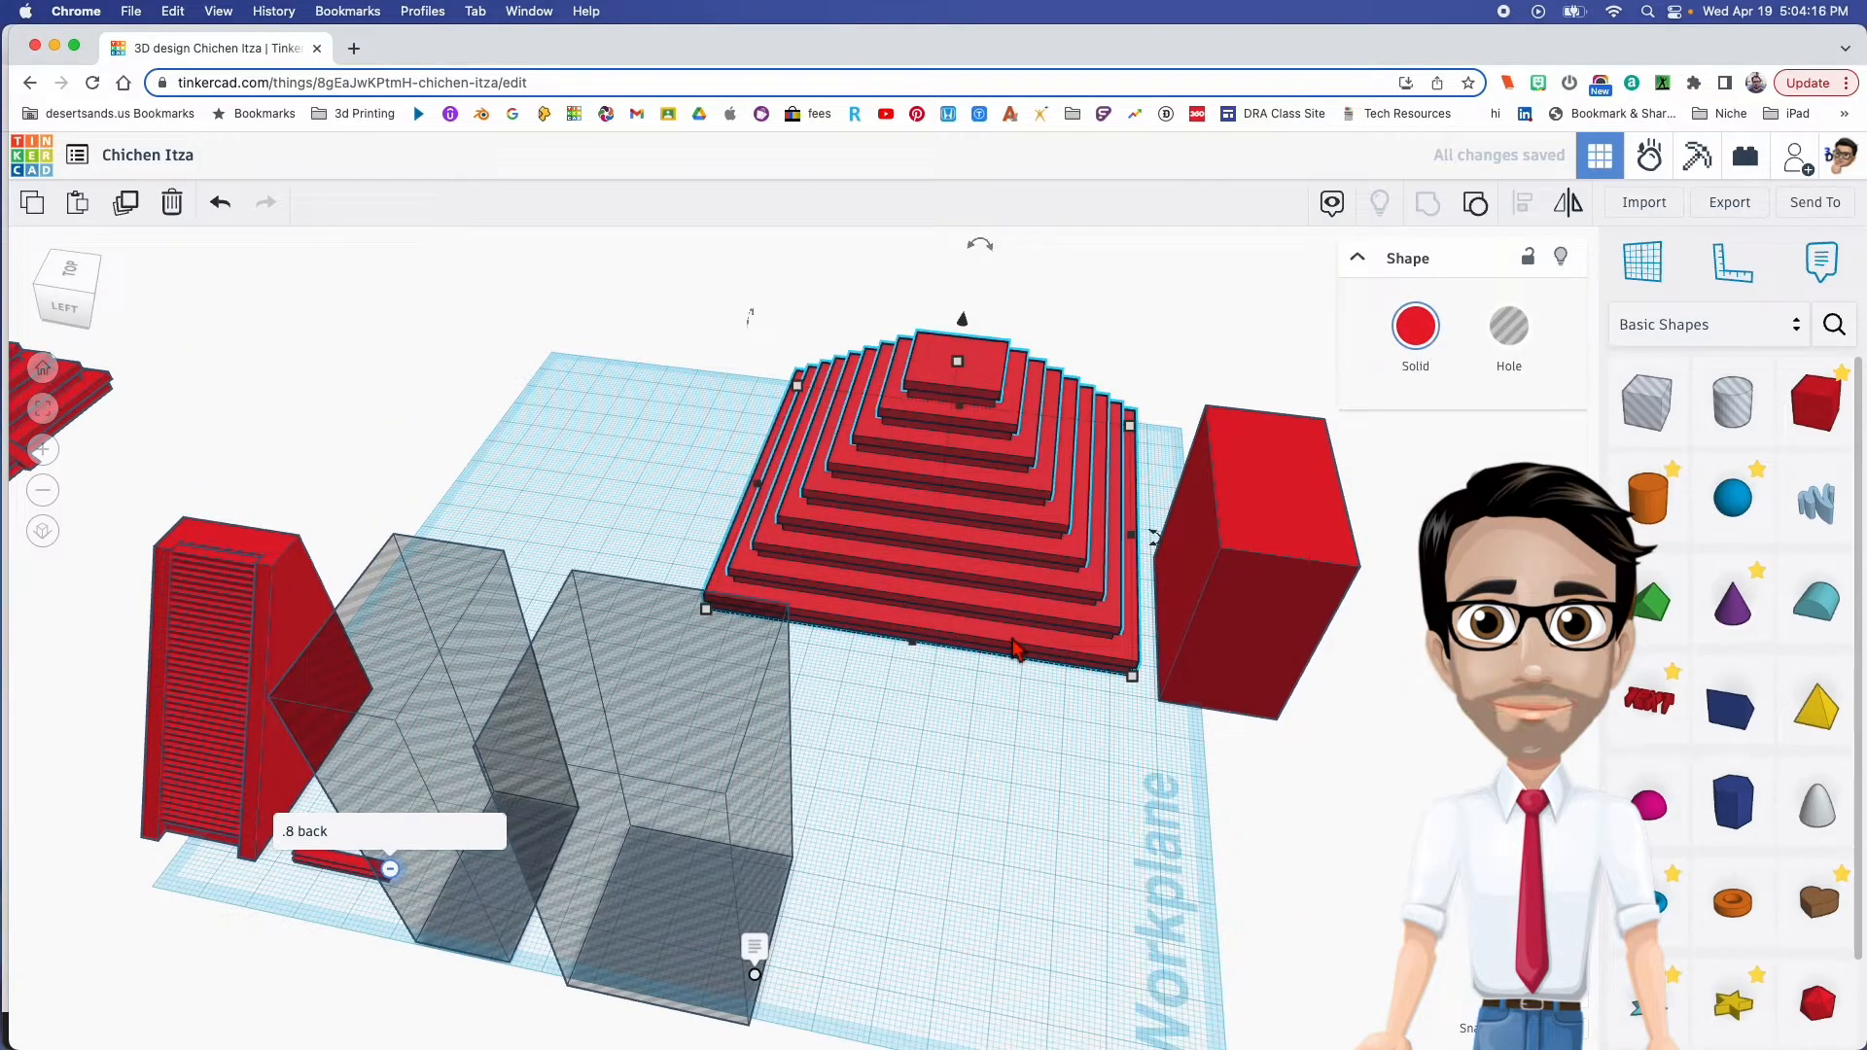
{"action": "left_click", "coordinate": [1004, 712]}
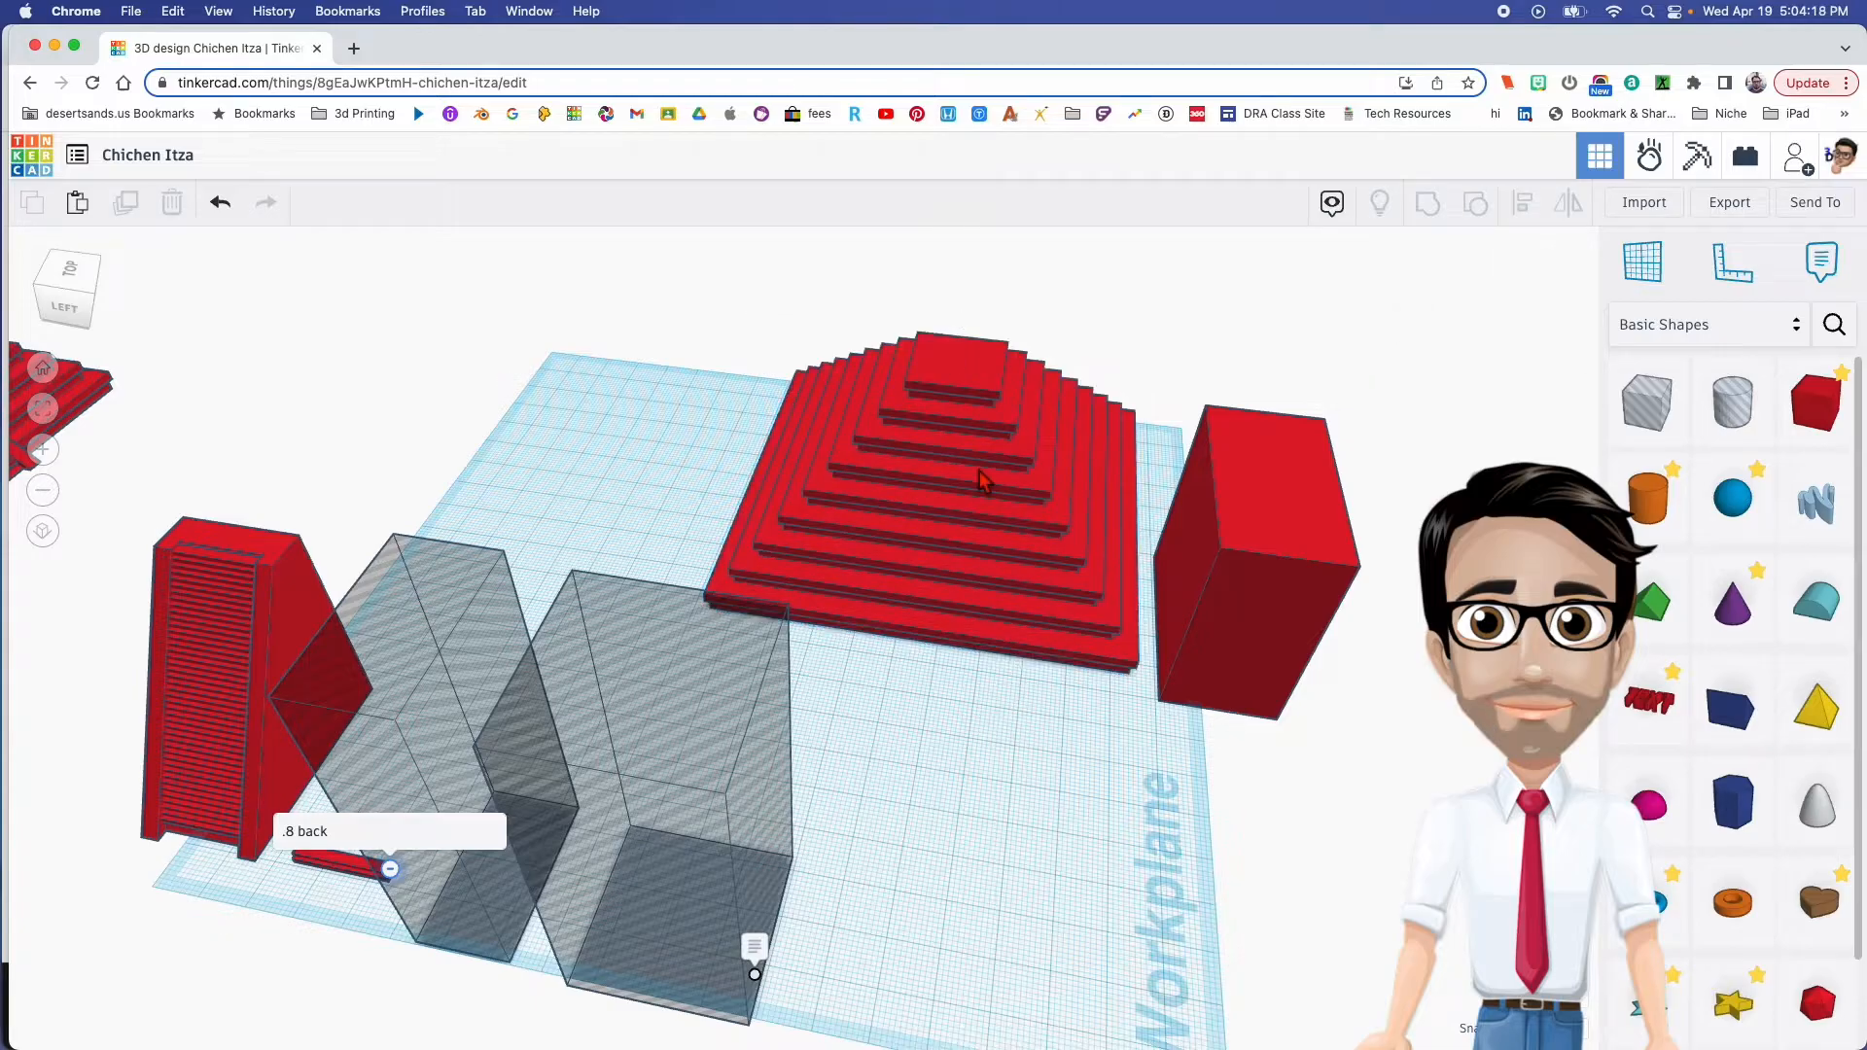
{"action": "left_click", "coordinate": [1014, 584]}
{"action": "left_click", "coordinate": [1014, 724]}
{"action": "left_click", "coordinate": [999, 377]}
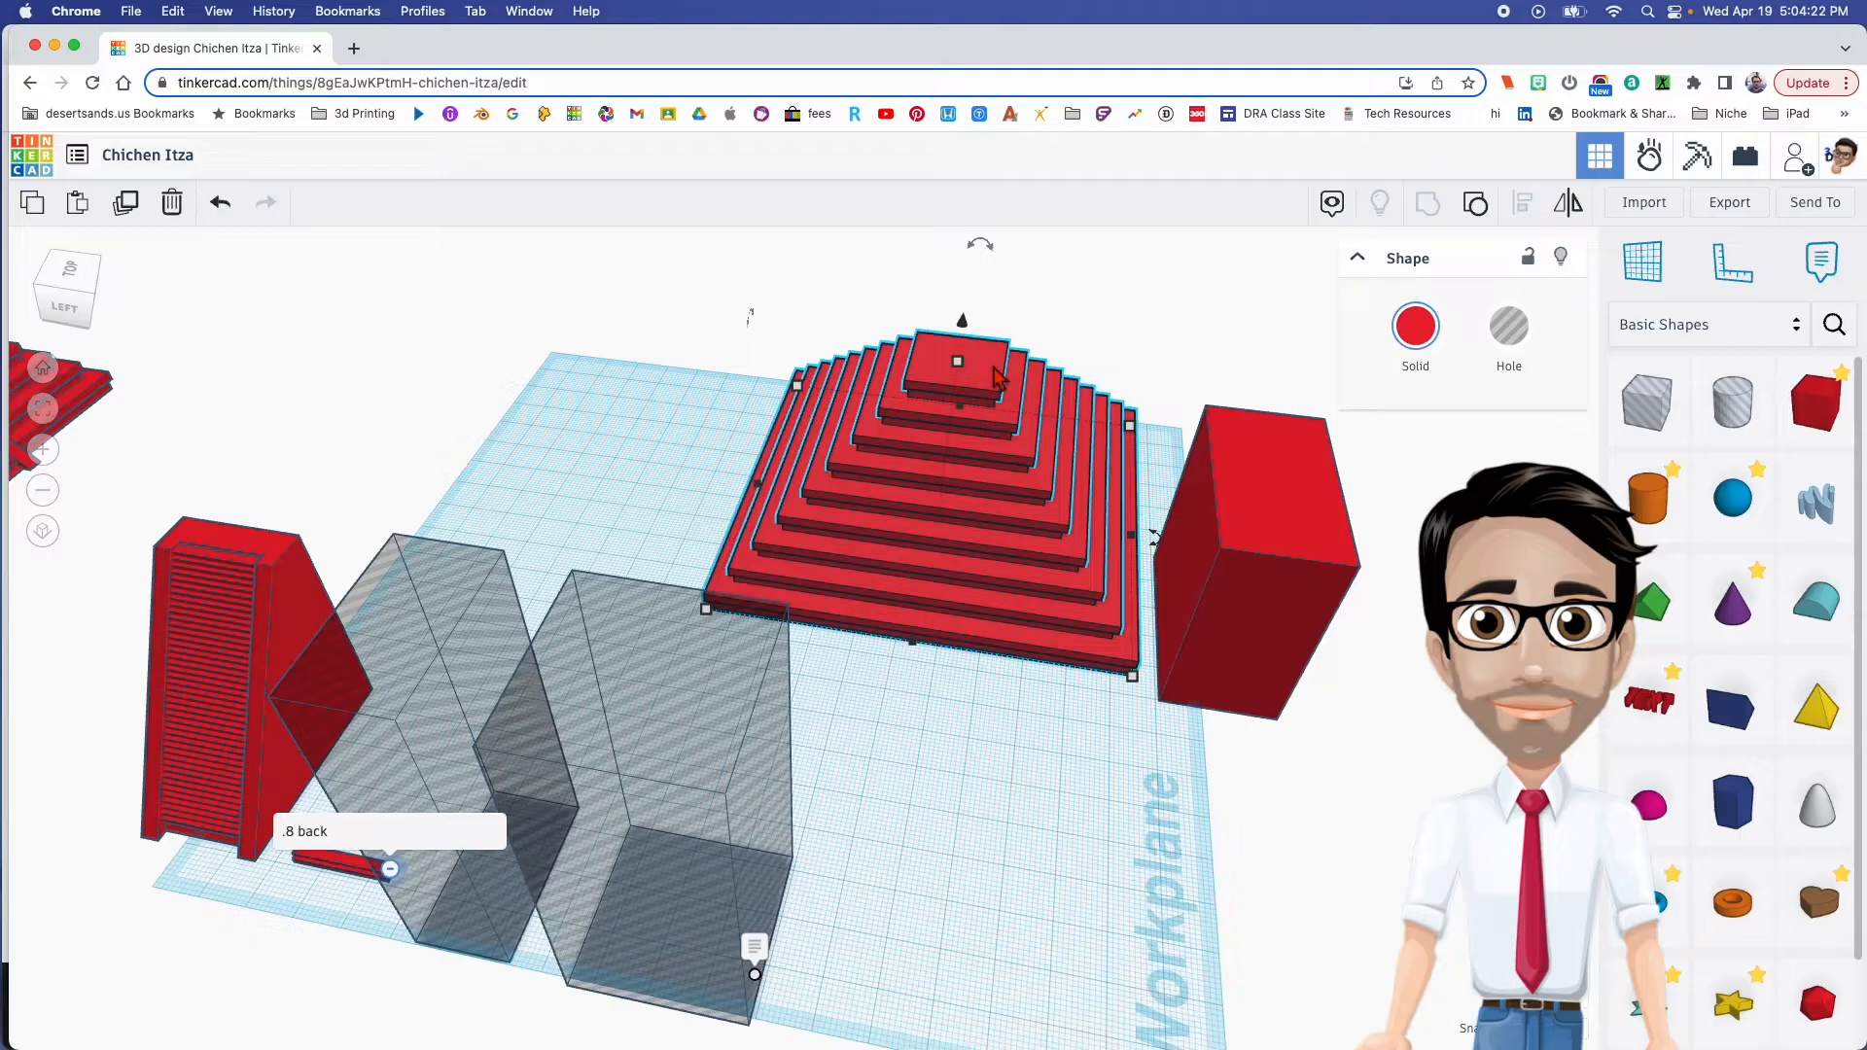
{"action": "left_click_drag", "start_coordinate": [988, 385], "coordinate": [917, 408]}
{"action": "left_click", "coordinate": [994, 704]}
Move the large solid box about 72 mm so it cuts into one side of the pyramid
{"action": "right_click_drag", "start_coordinate": [1025, 467], "coordinate": [930, 434]}
{"action": "right_click_drag", "start_coordinate": [990, 532], "coordinate": [1220, 824]}
{"action": "left_click_drag", "start_coordinate": [1279, 775], "coordinate": [888, 569]}
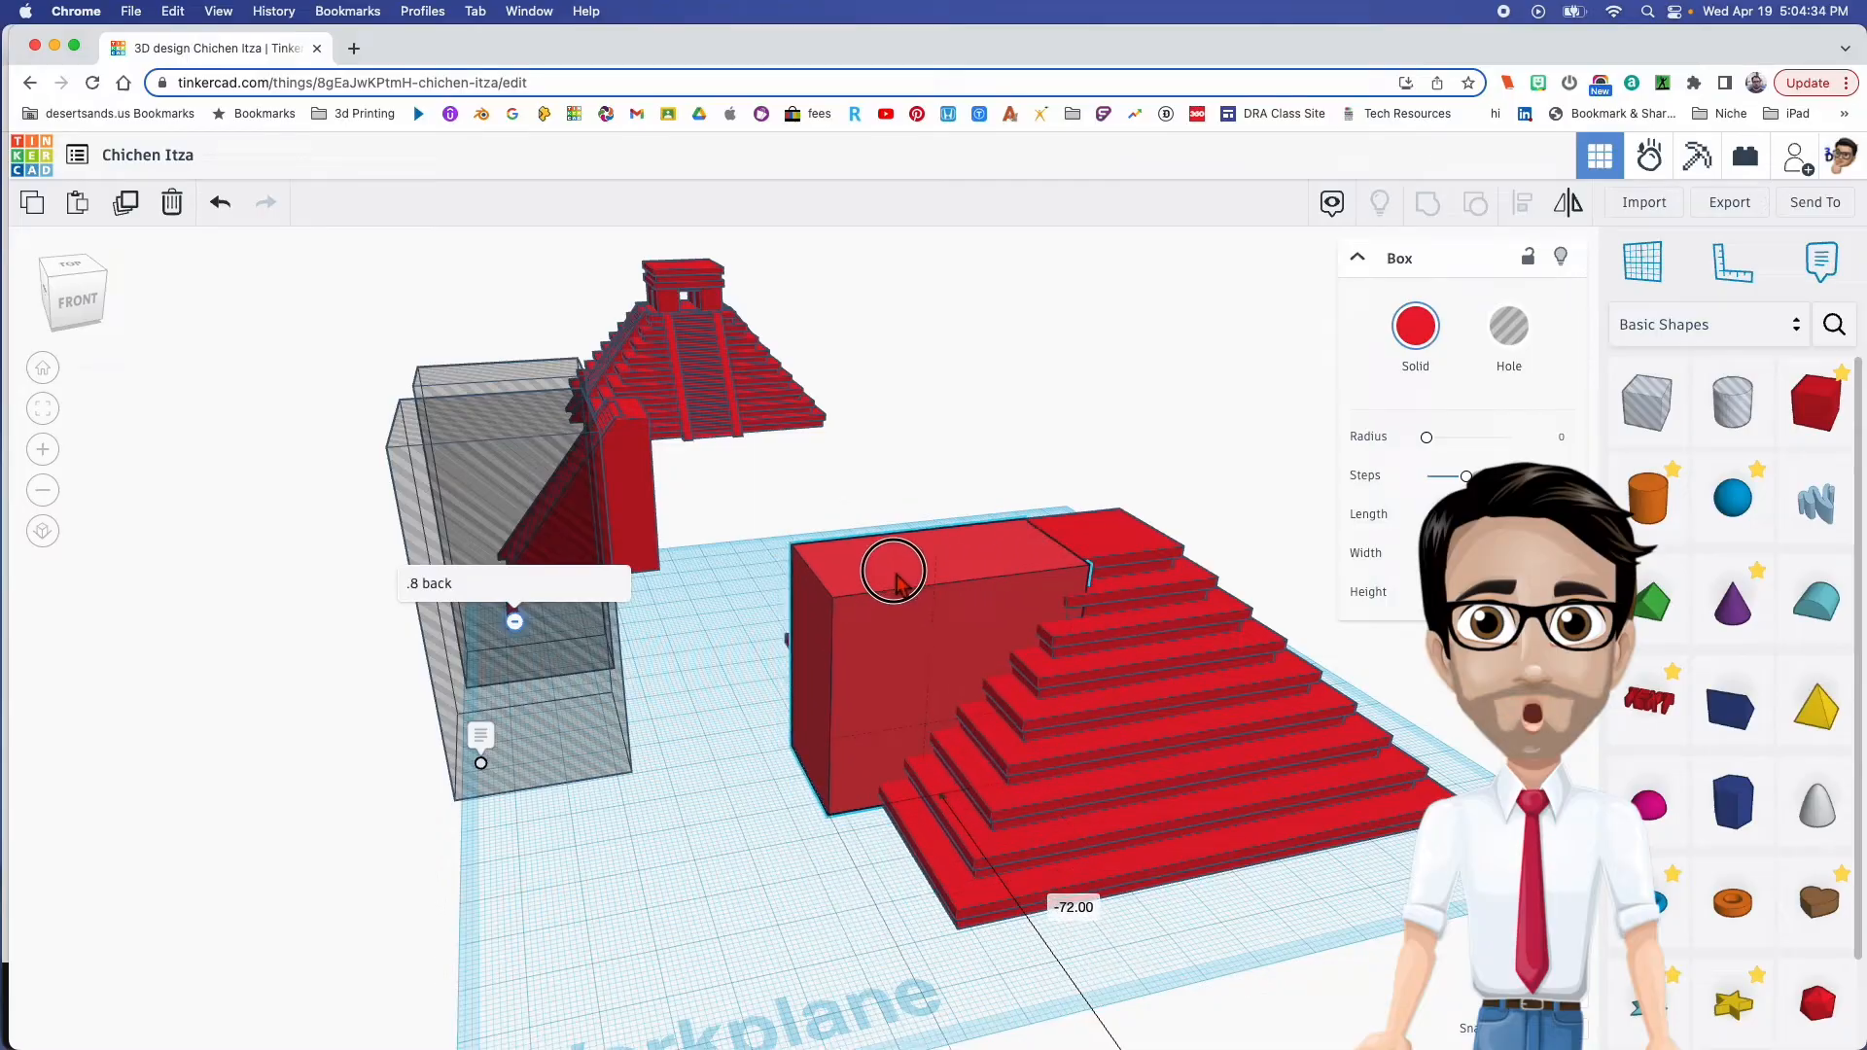
Select the solid box together with the pyramid and centre-align them across the pyramid's width
{"action": "left_click", "coordinate": [1123, 880], "text": "shift"}
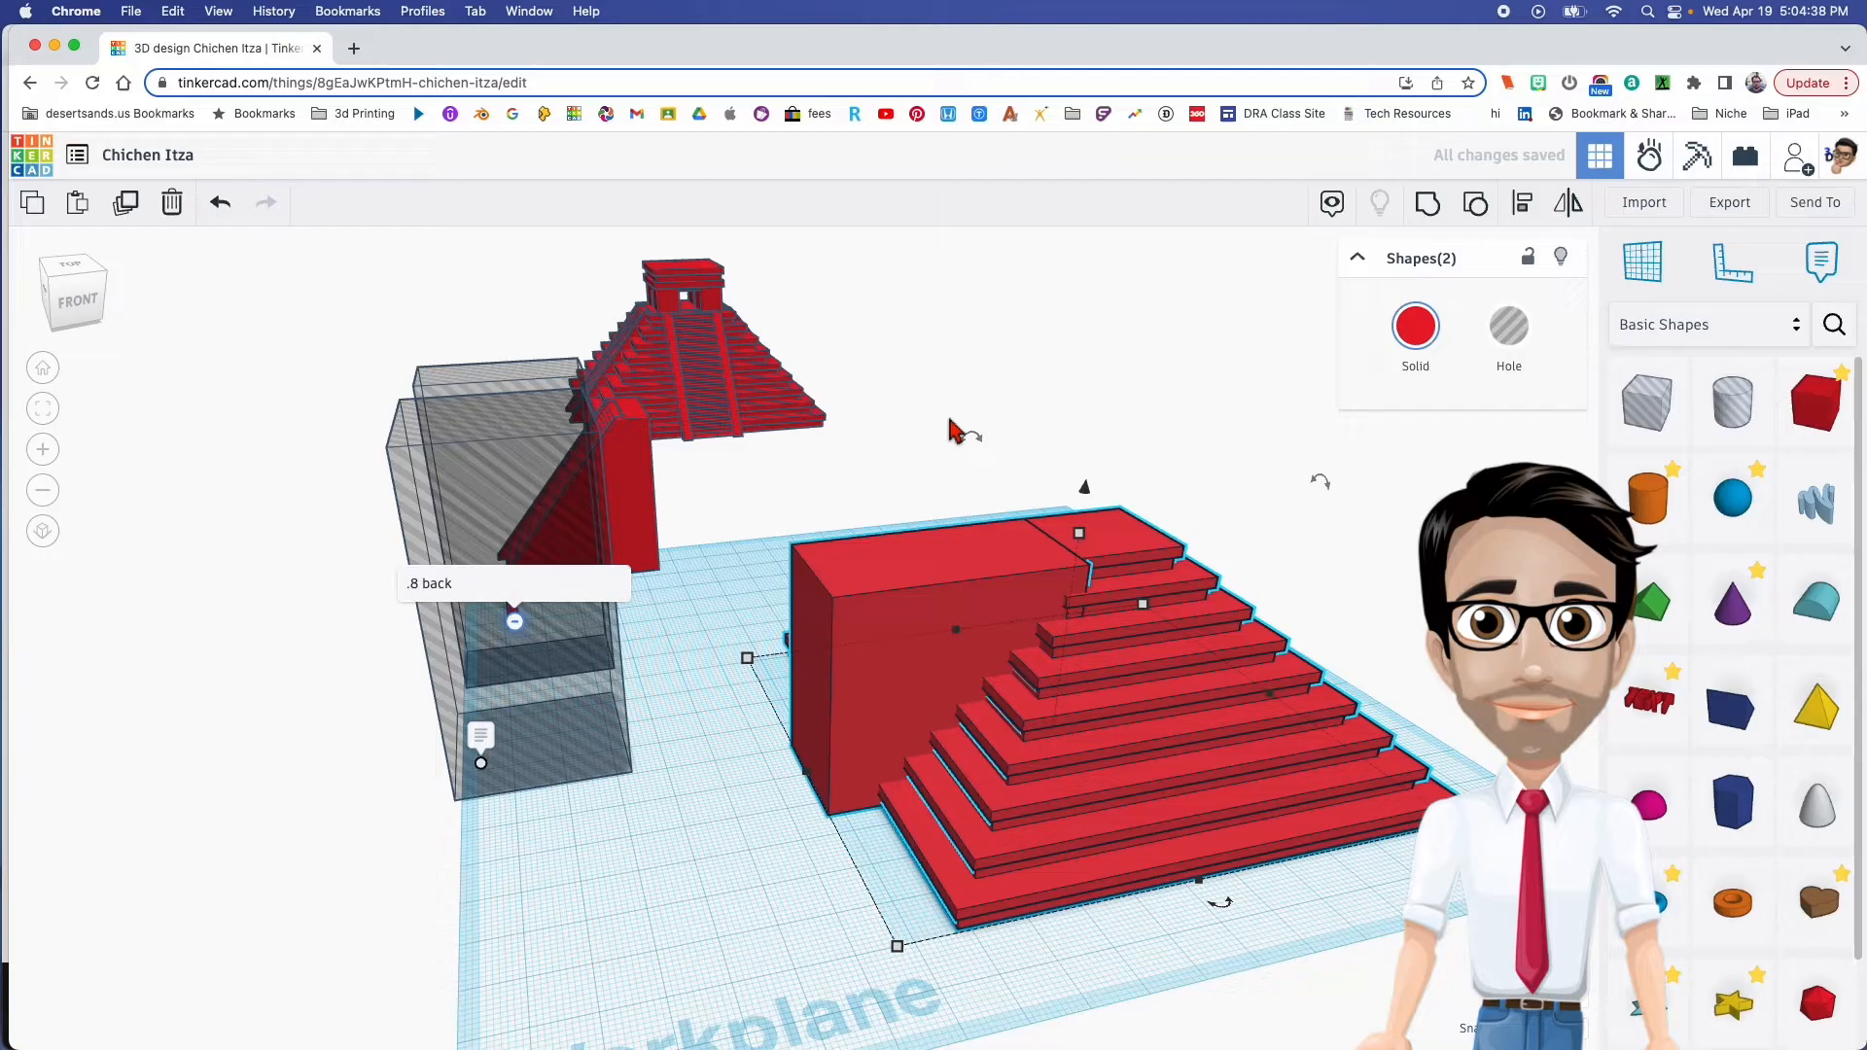
{"action": "left_click", "coordinate": [777, 768]}
{"action": "right_click_drag", "start_coordinate": [777, 768], "coordinate": [1128, 778]}
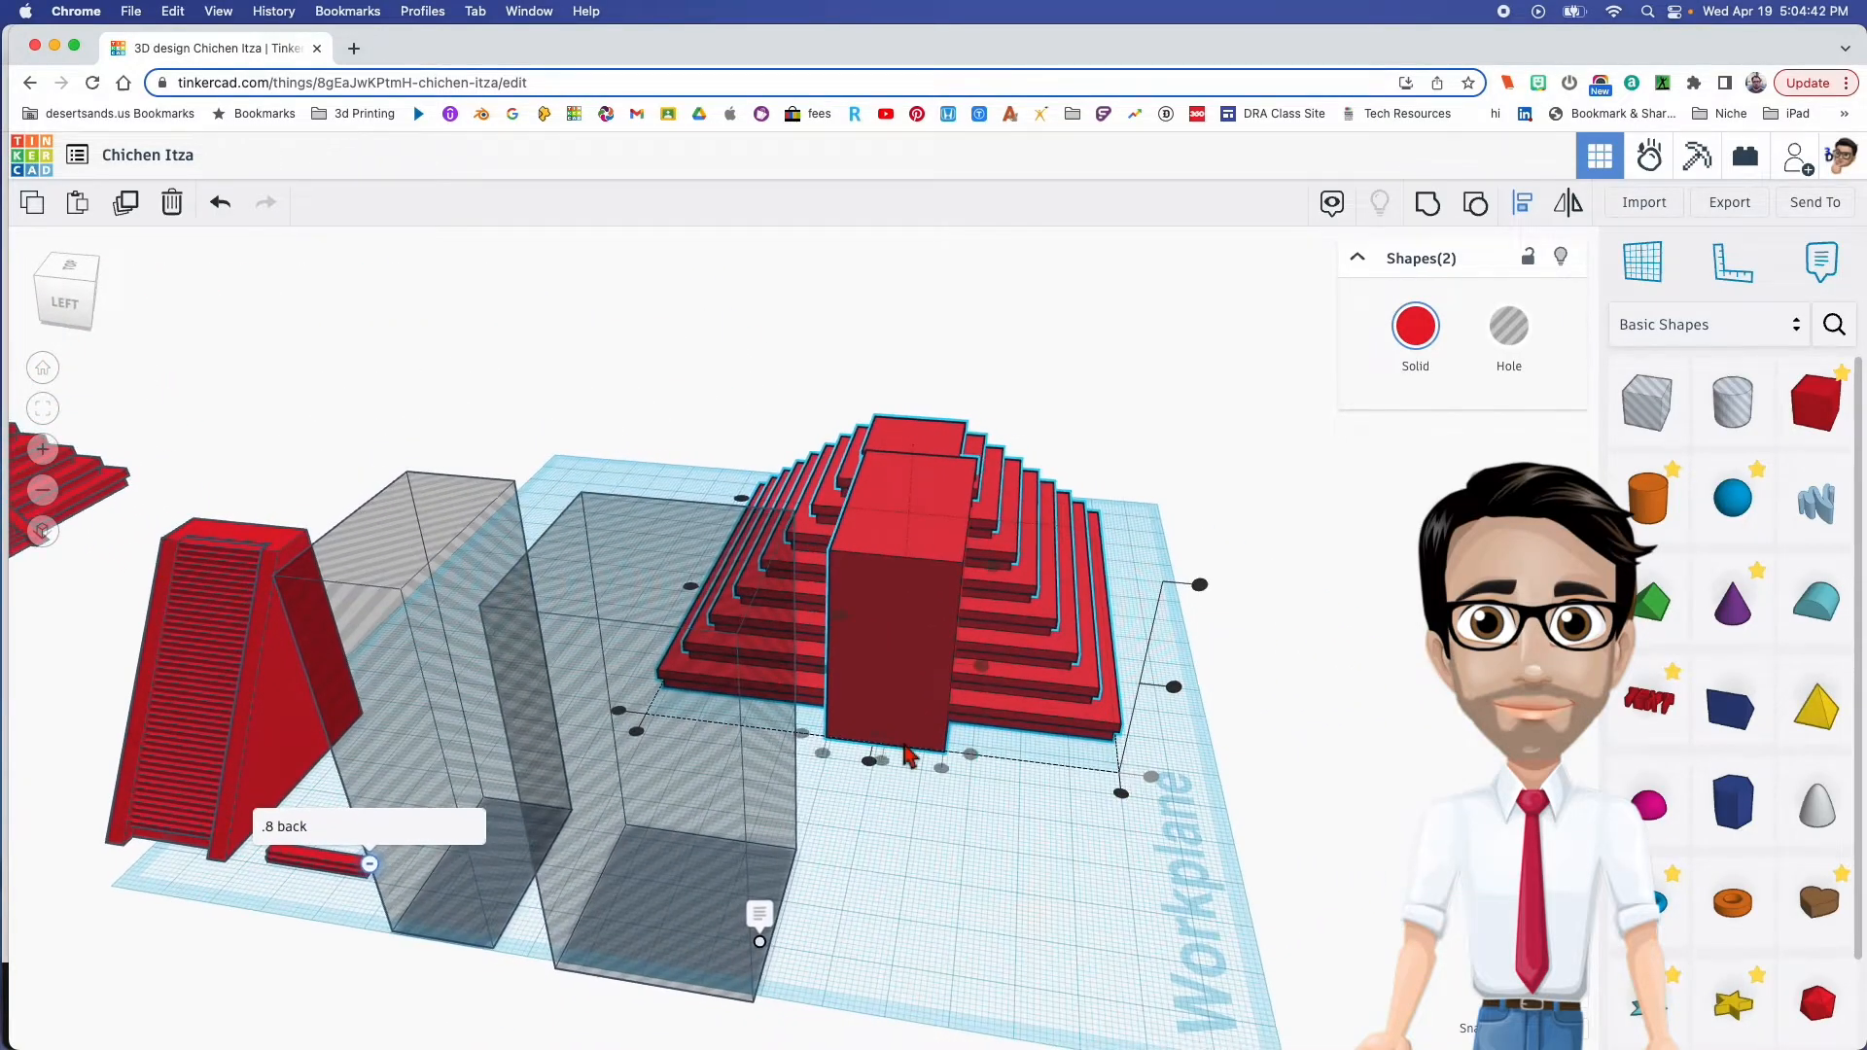
{"action": "left_click", "coordinate": [868, 764]}
{"action": "left_click", "coordinate": [975, 762]}
Shift the narrower tall hole box about 2.67 mm and 5.53 mm along the workplane axes
{"action": "right_click_drag", "start_coordinate": [975, 762], "coordinate": [817, 741]}
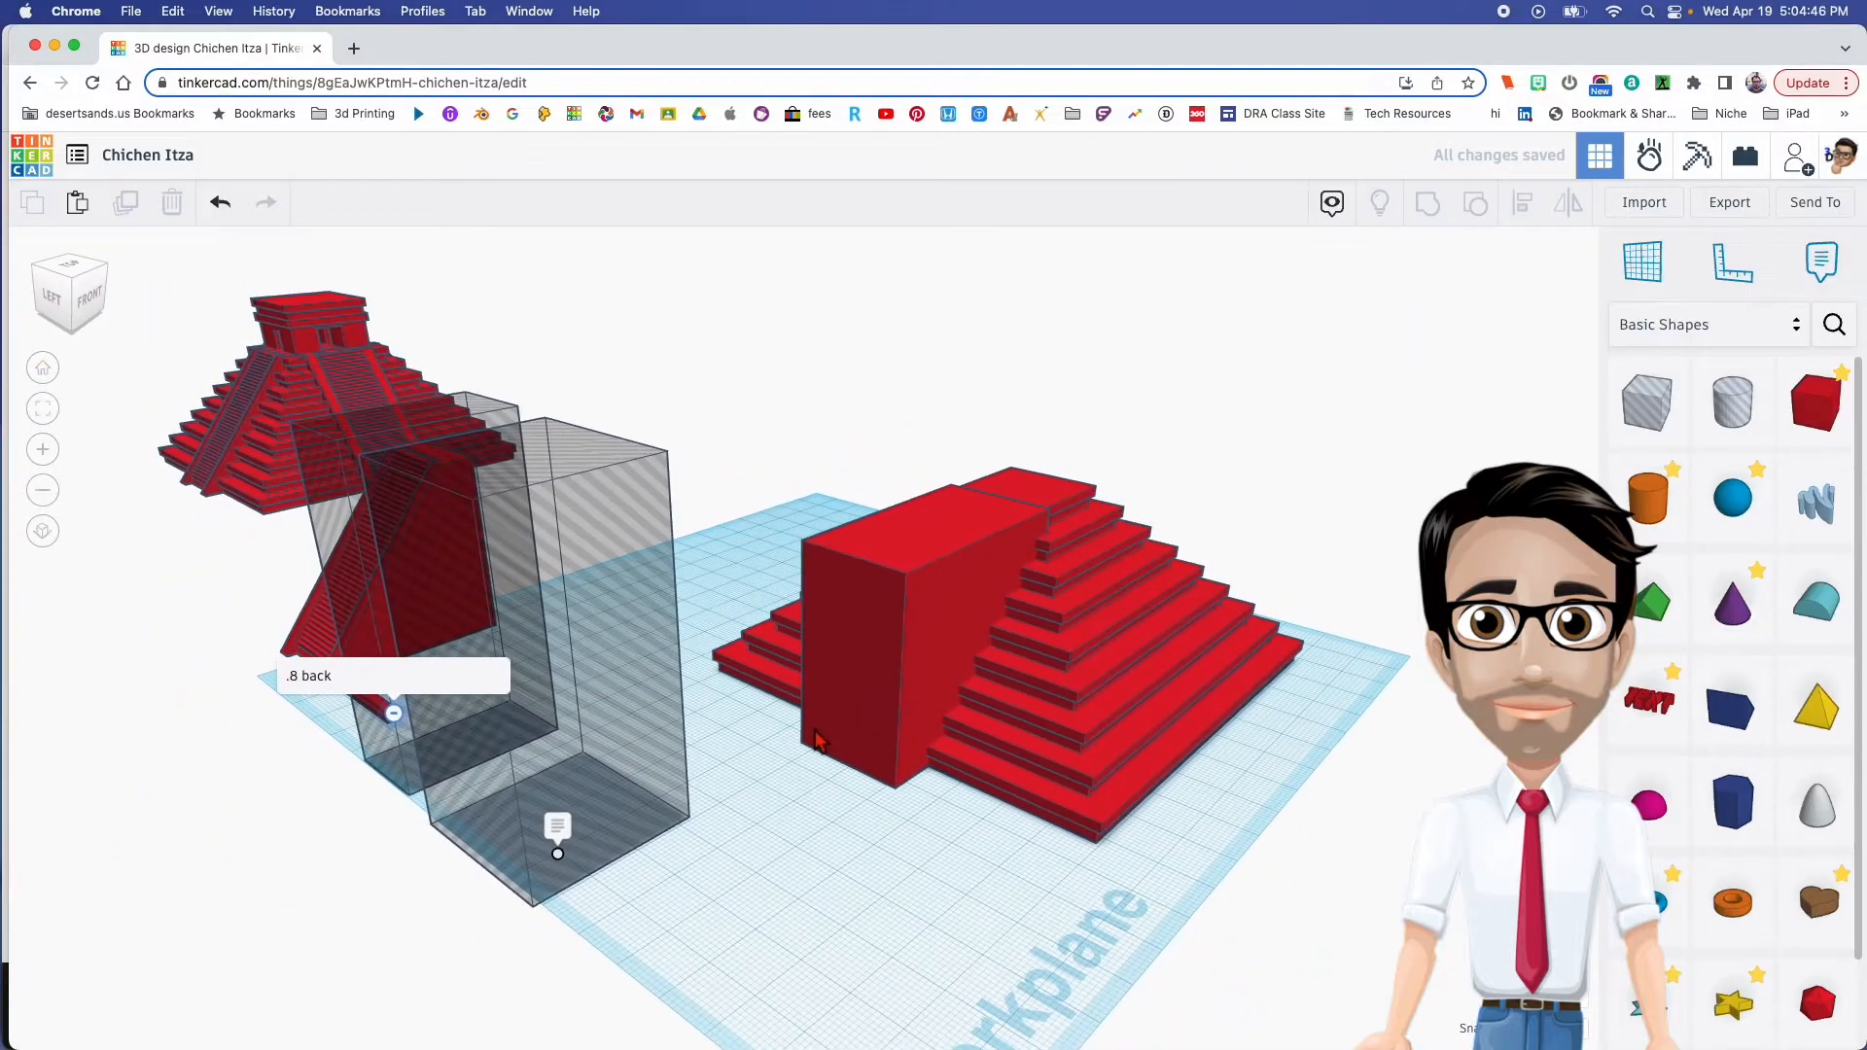
{"action": "right_click_drag", "start_coordinate": [815, 740], "coordinate": [1100, 690]}
{"action": "left_click_drag", "start_coordinate": [506, 718], "coordinate": [547, 724]}
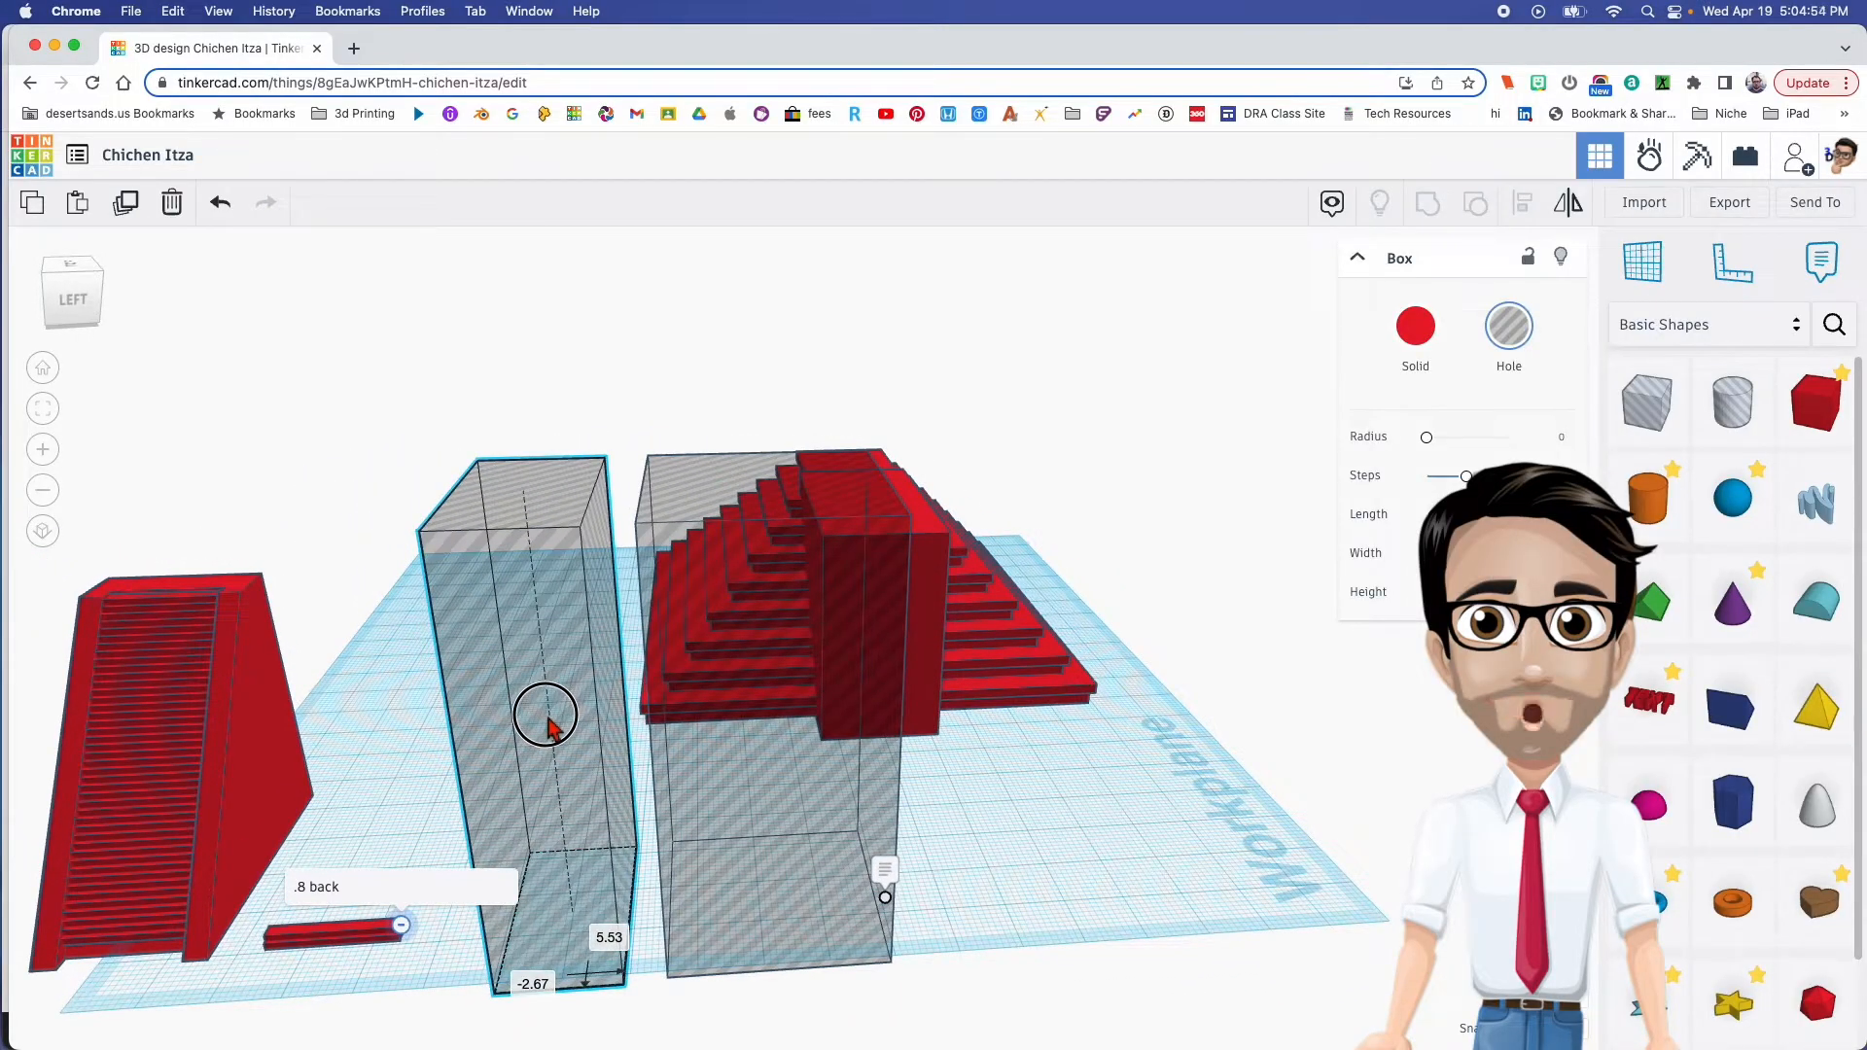
{"action": "right_click_drag", "start_coordinate": [699, 722], "coordinate": [688, 708]}
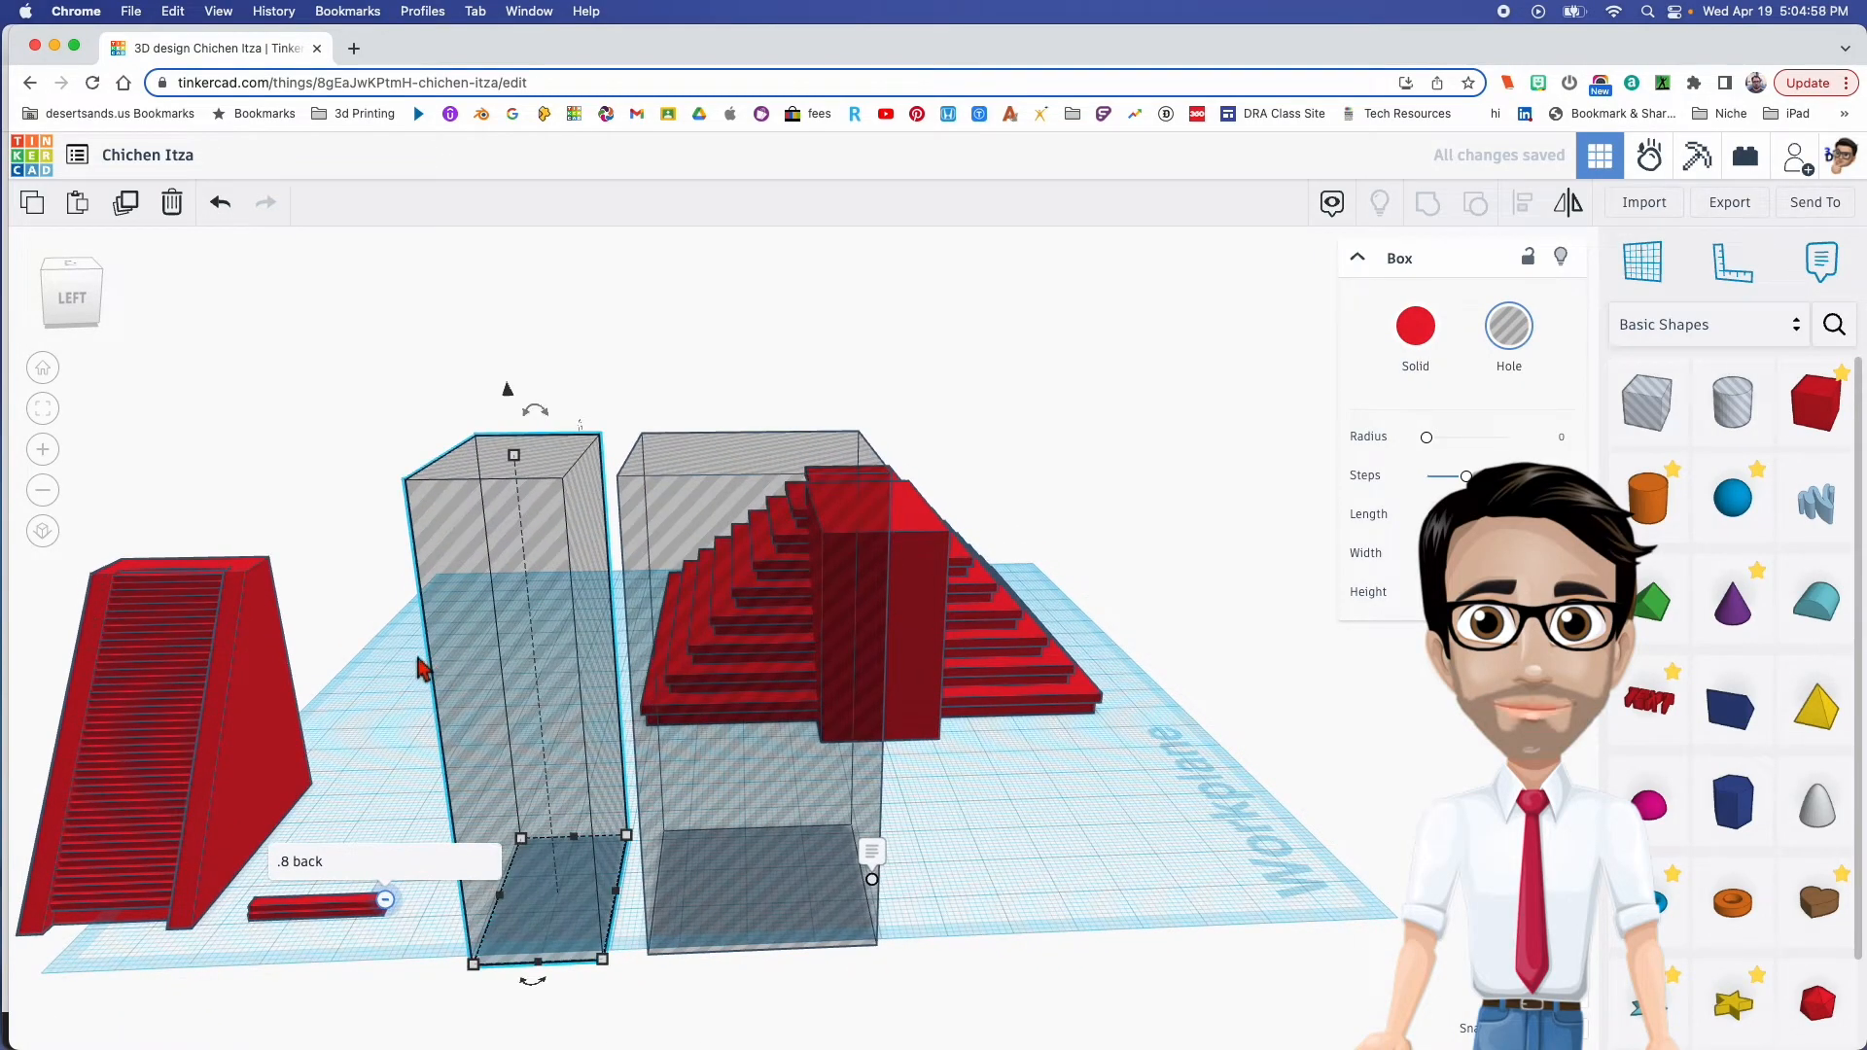
{"action": "right_click_drag", "start_coordinate": [642, 680], "coordinate": [496, 535]}
Select both tall hole boxes, open the rotation note beside them, and tilt them 39 degrees toward the pyramid
{"action": "left_click_drag", "start_coordinate": [342, 366], "coordinate": [479, 471]}
{"action": "left_click", "coordinate": [377, 384]}
{"action": "left_click_drag", "start_coordinate": [346, 361], "coordinate": [449, 458]}
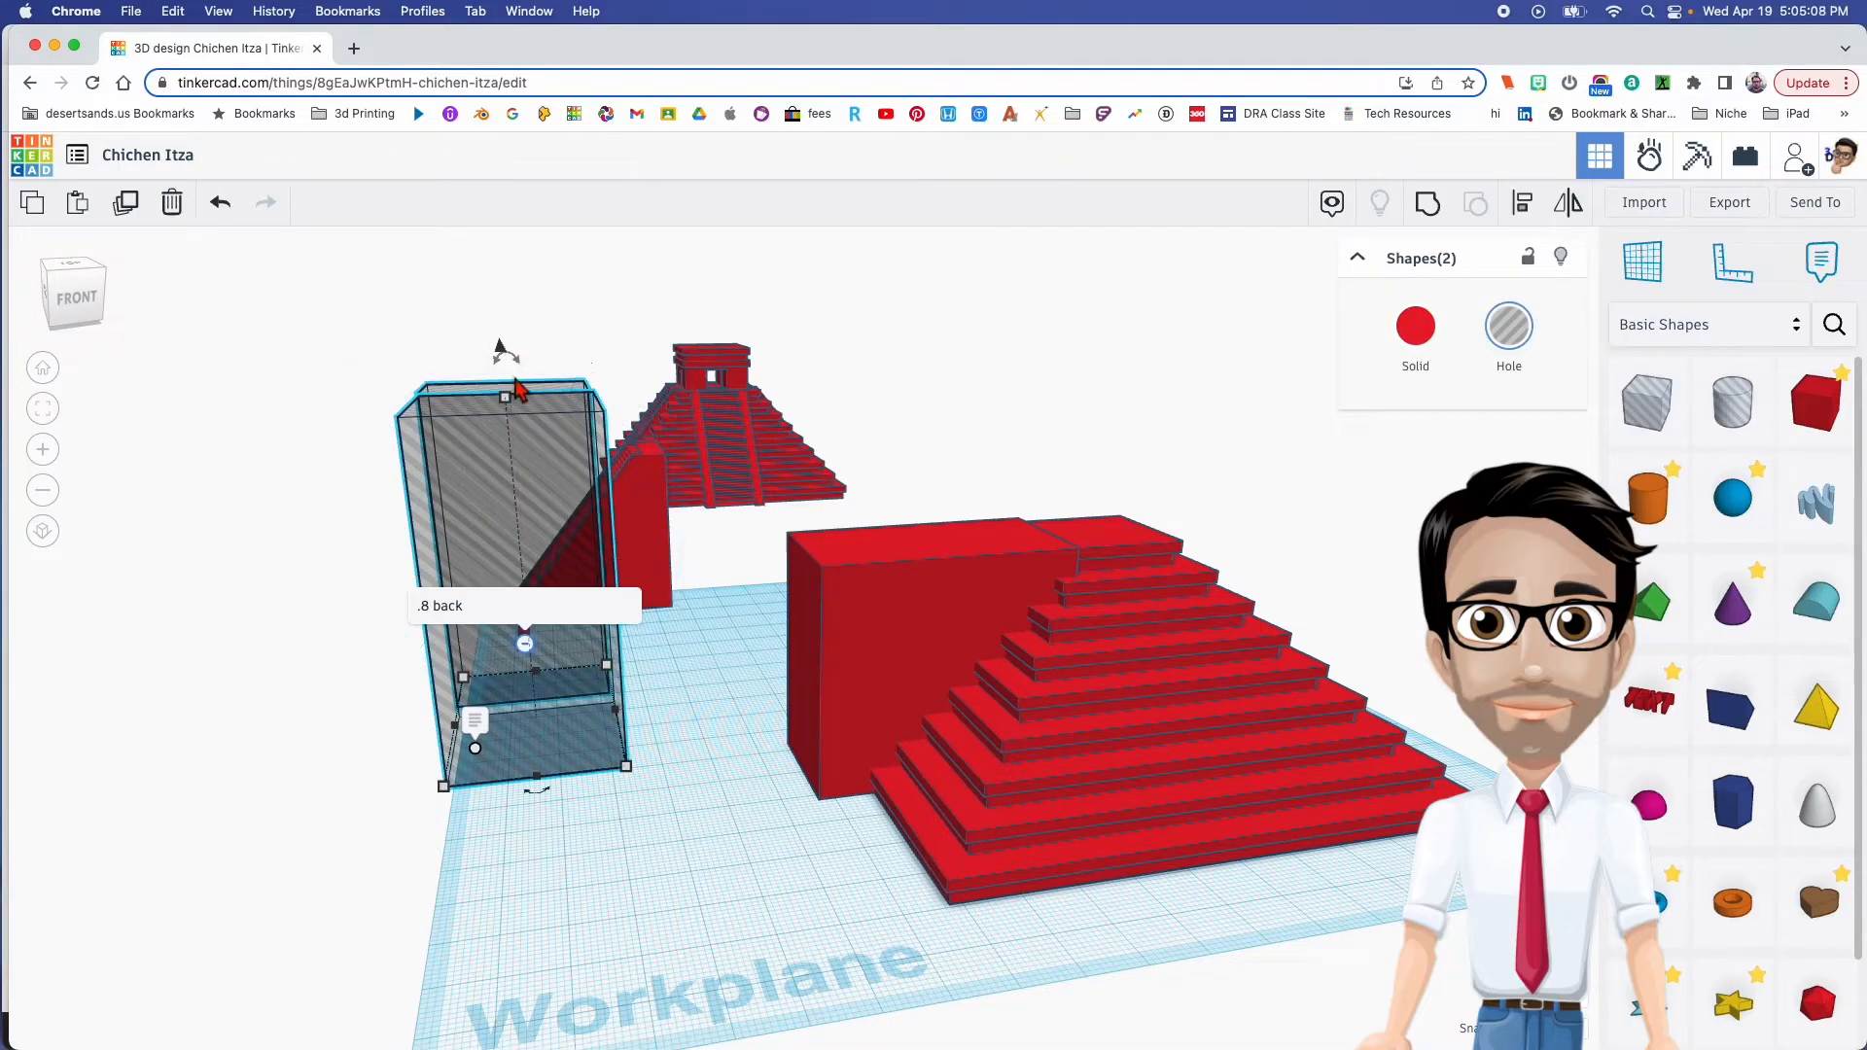
{"action": "middle_click_drag", "start_coordinate": [544, 532], "coordinate": [549, 577]}
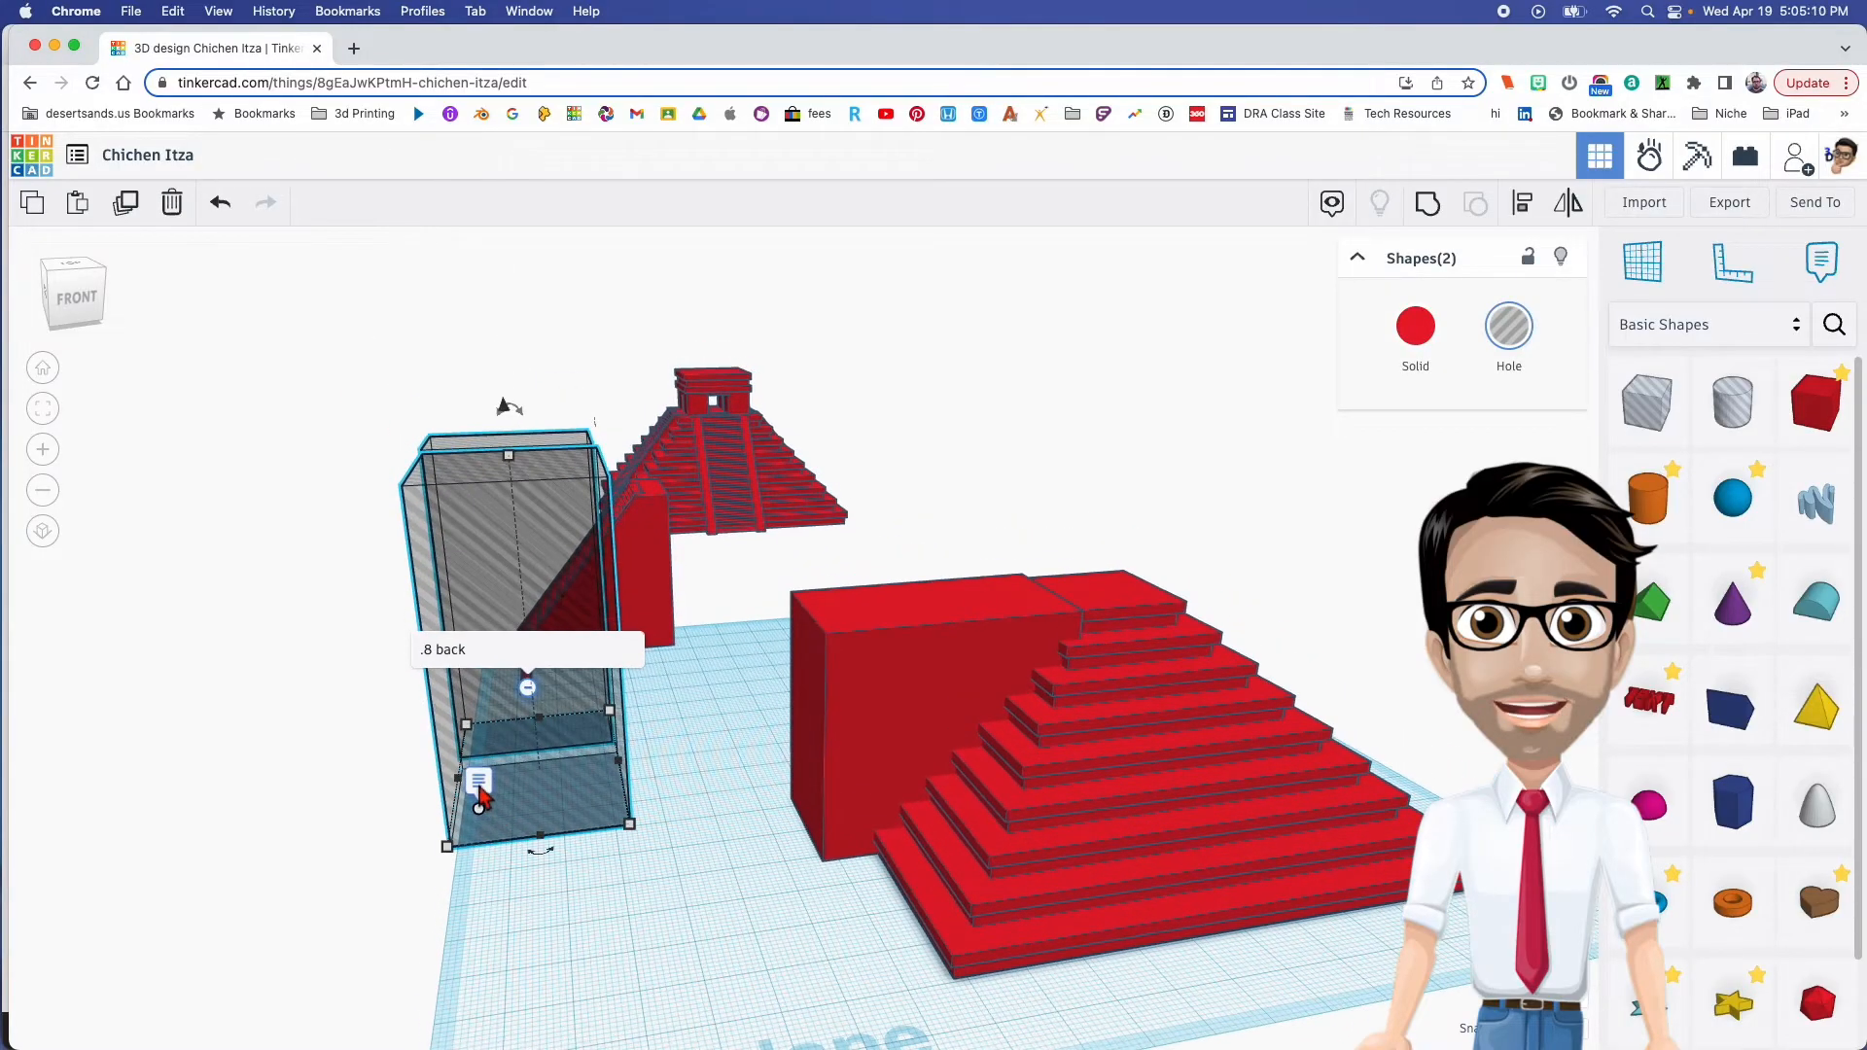
{"action": "left_click", "coordinate": [479, 784]}
{"action": "left_click", "coordinate": [448, 510]}
{"action": "mouse_move", "coordinate": [525, 403]}
{"action": "left_click_drag", "start_coordinate": [523, 408], "coordinate": [663, 409]}
{"action": "right_click_drag", "start_coordinate": [593, 435], "coordinate": [624, 468]}
{"action": "right_click_drag", "start_coordinate": [513, 494], "coordinate": [602, 525]}
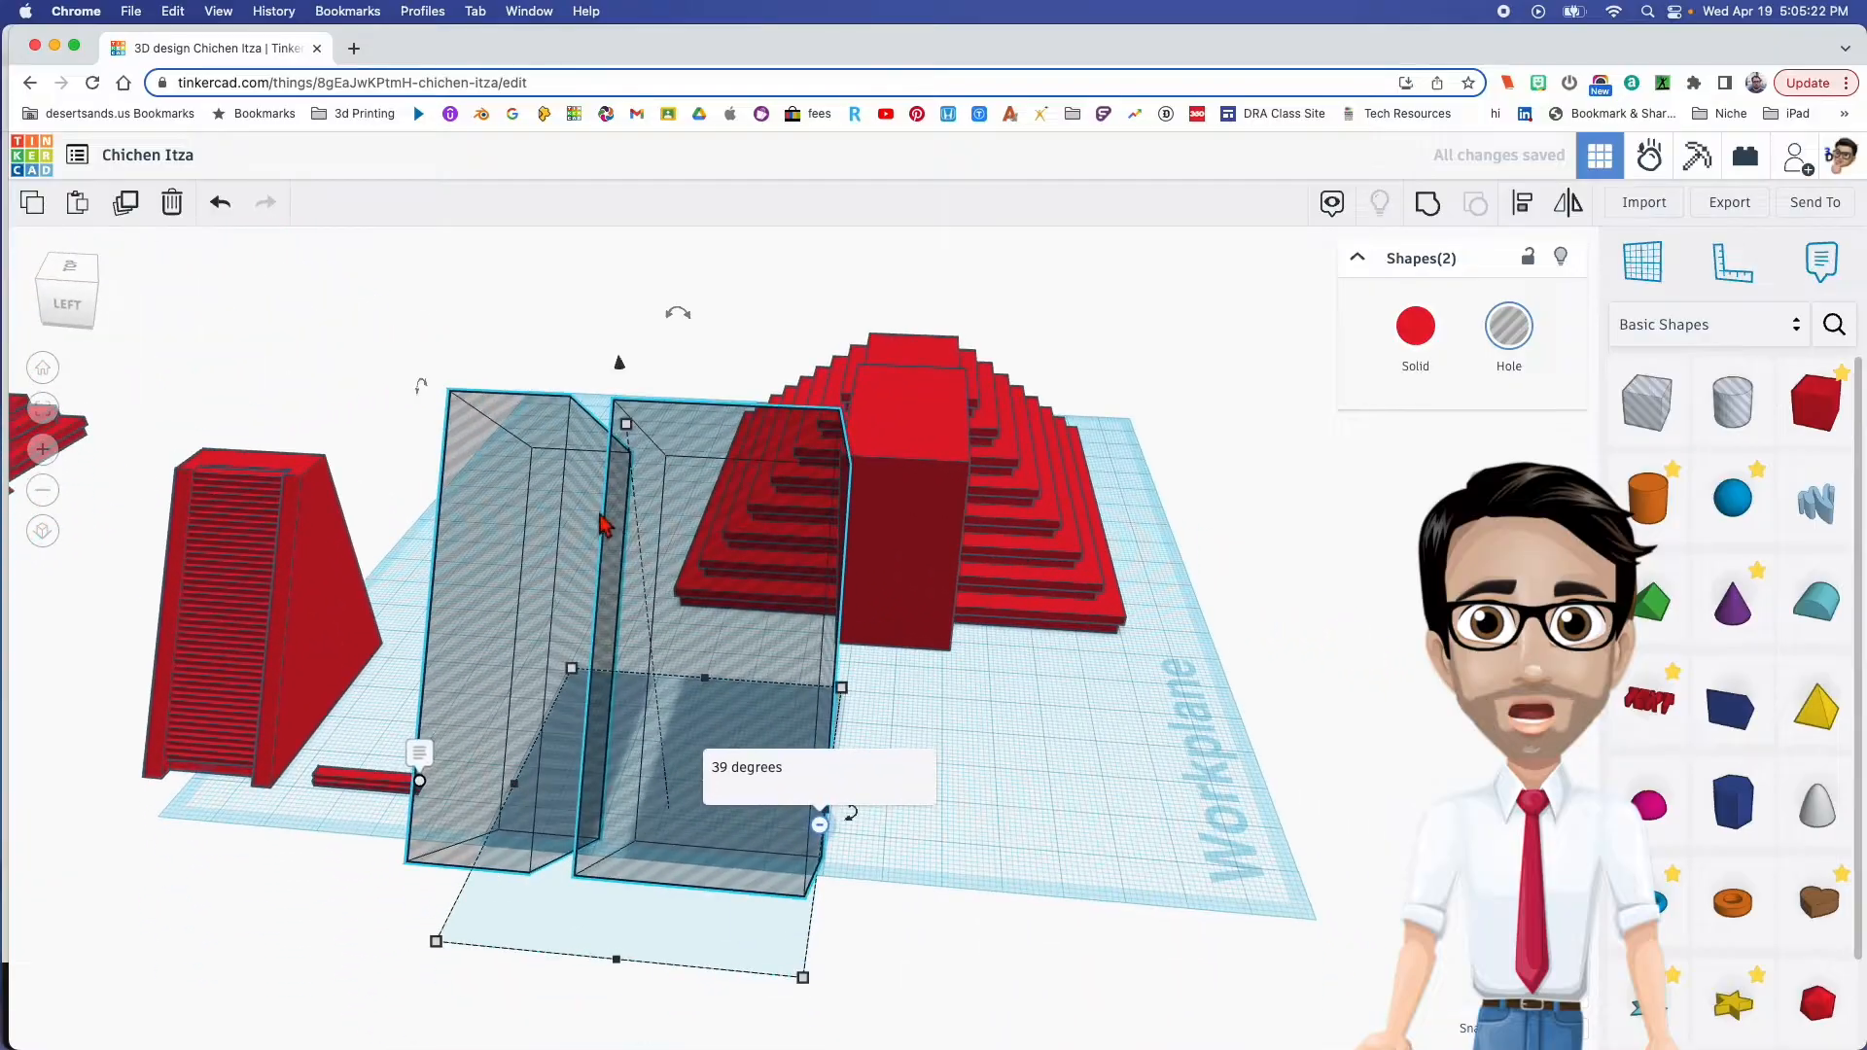
{"action": "left_click", "coordinate": [995, 755]}
Move the tilted hole box nearer the pyramid against the outer side of the solid box
{"action": "left_click_drag", "start_coordinate": [771, 654], "coordinate": [943, 512]}
{"action": "right_click_drag", "start_coordinate": [919, 530], "coordinate": [671, 563]}
{"action": "right_click_drag", "start_coordinate": [1014, 632], "coordinate": [750, 581]}
Nudge the solid box five grid steps farther into the pyramid
{"action": "left_click", "coordinate": [751, 581]}
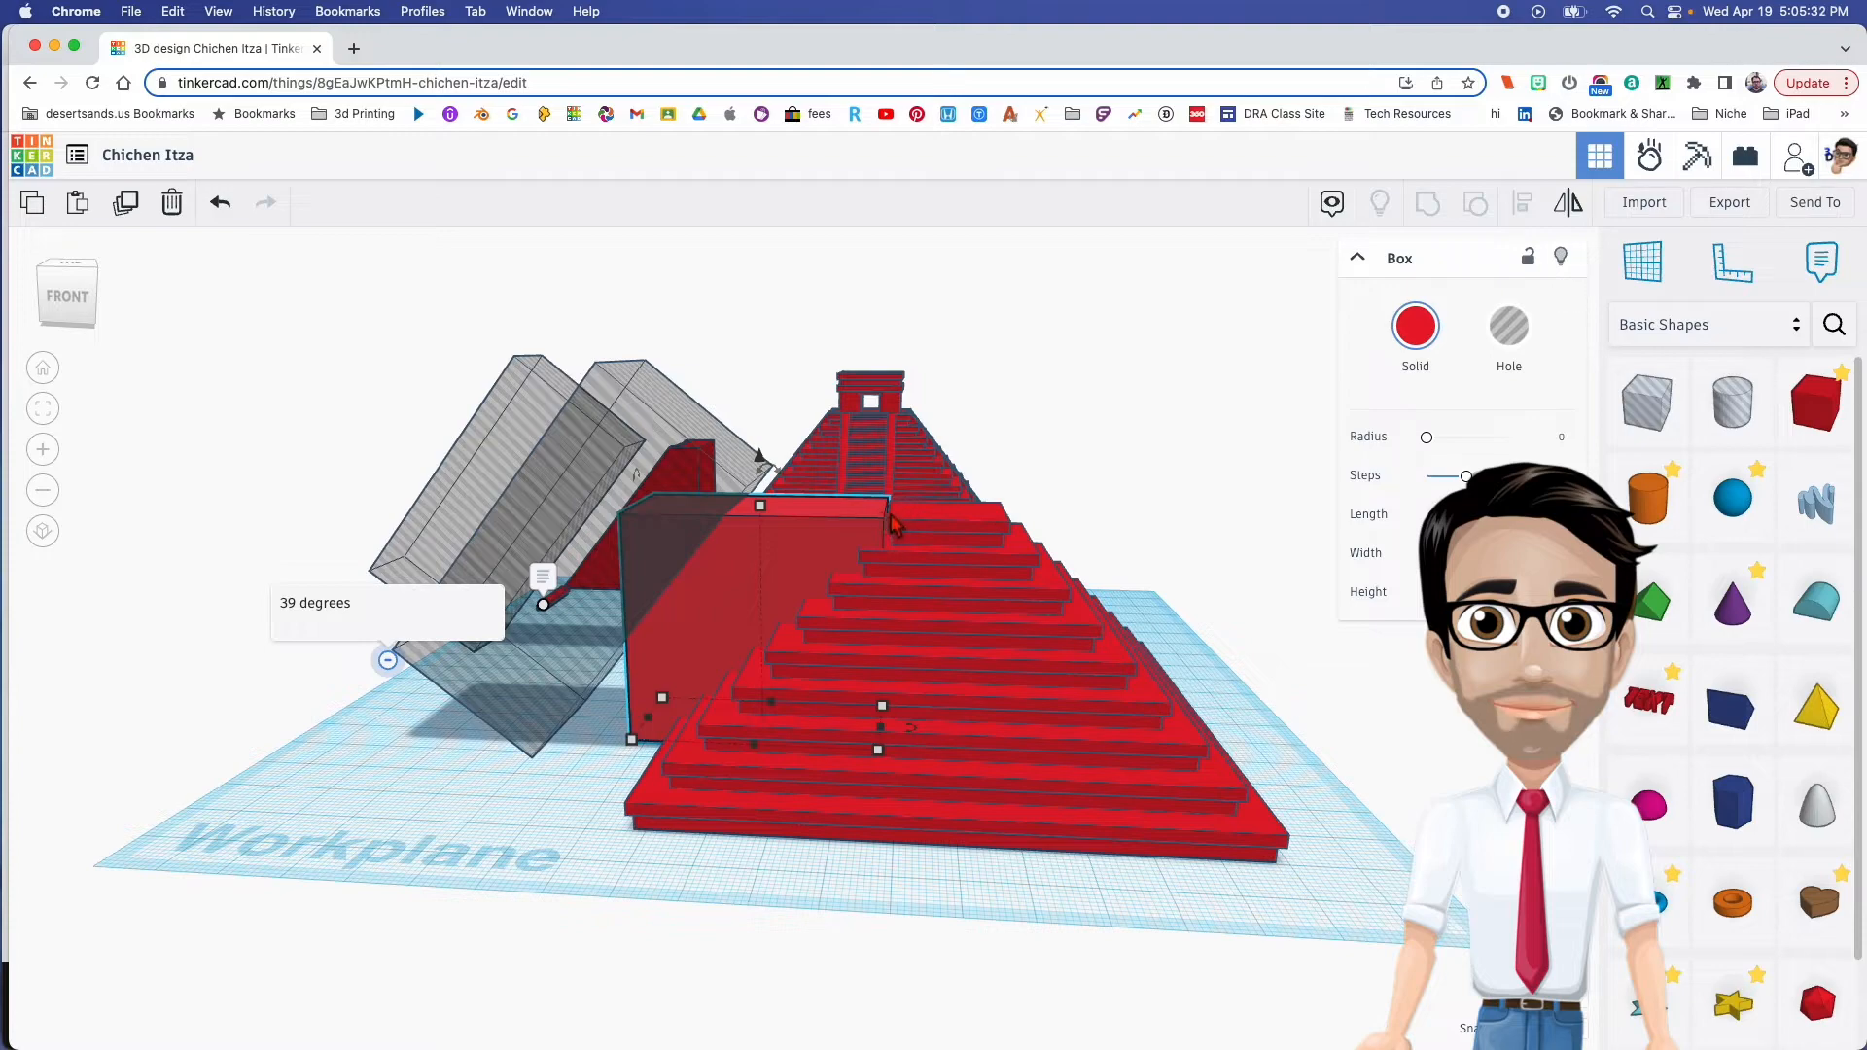
{"action": "key", "text": "Right"}
{"action": "key", "text": "Right"}
{"action": "key", "text": "Right"}
{"action": "key", "text": "Right"}
{"action": "key", "text": "Right"}
{"action": "right_click_drag", "start_coordinate": [838, 573], "coordinate": [924, 511]}
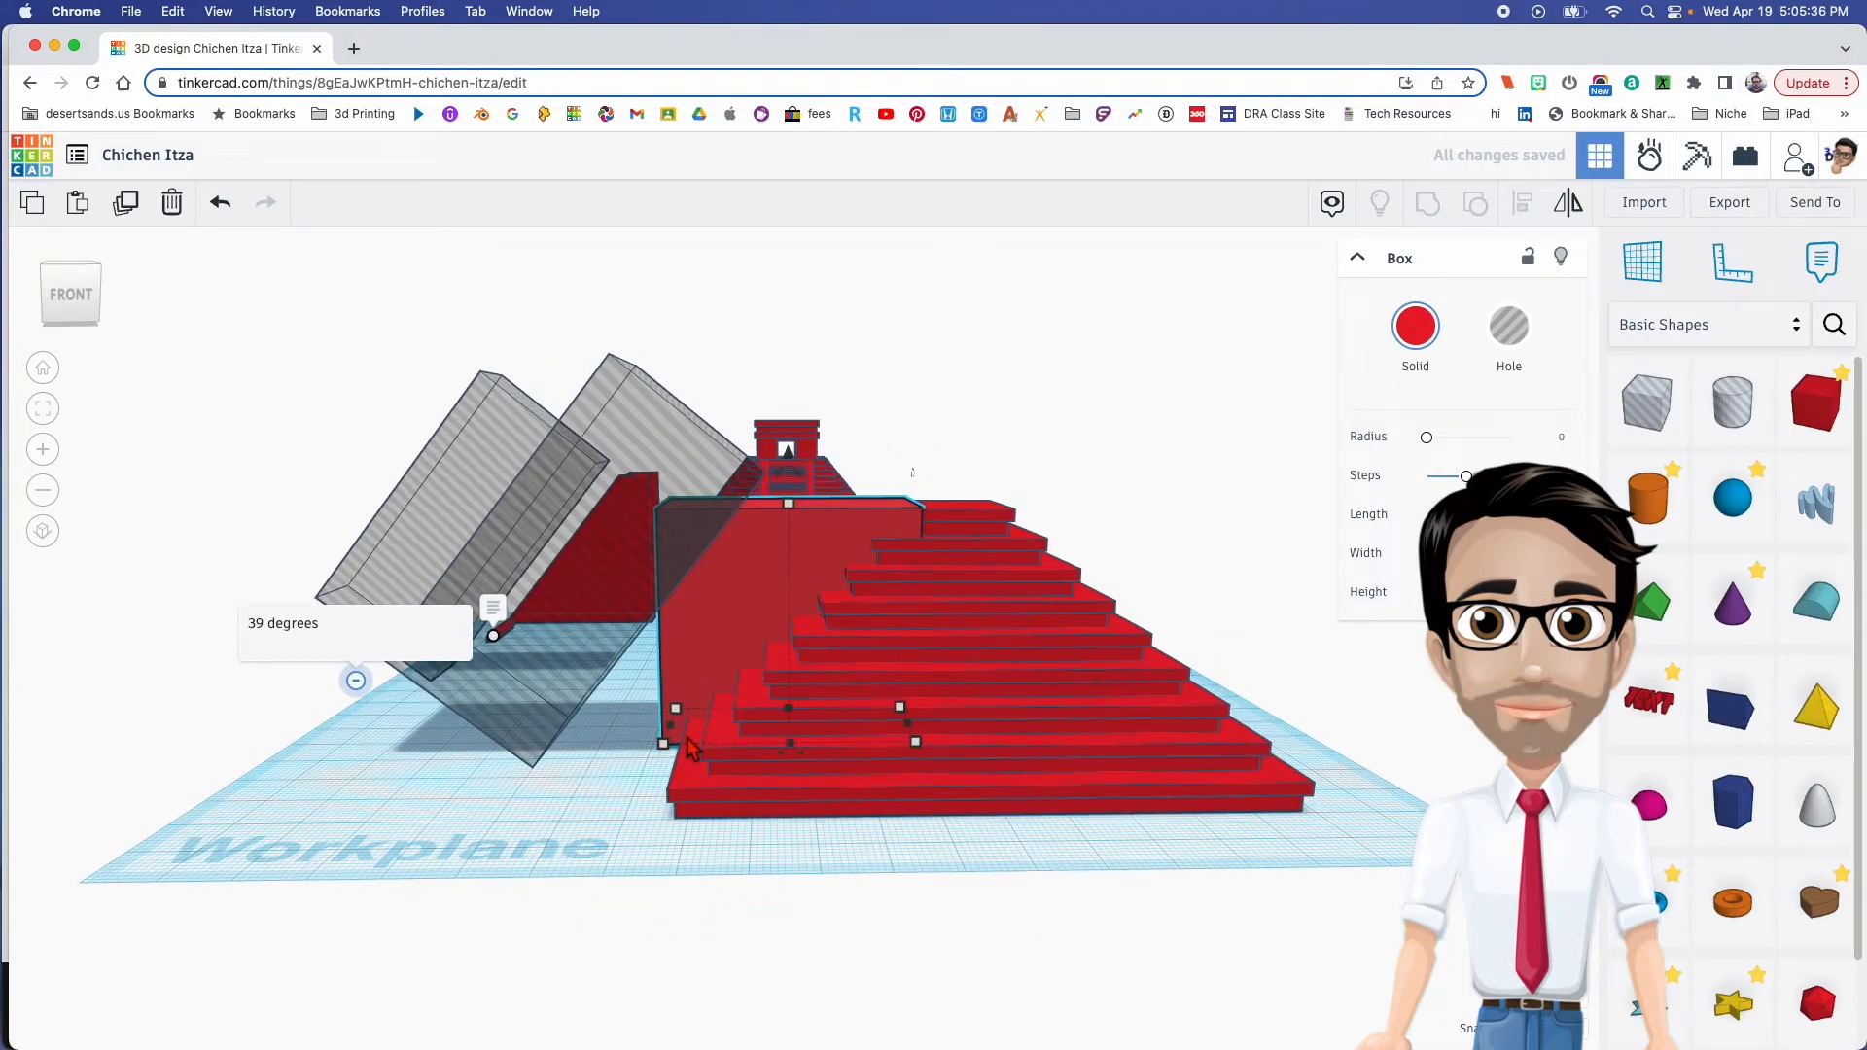
Shift the nearer tilted hole box two large increments toward the pyramid so it overlaps the solid box's outer corner
{"action": "left_click", "coordinate": [597, 577]}
{"action": "key", "text": "shift+Right"}
{"action": "key", "text": "shift+Right"}
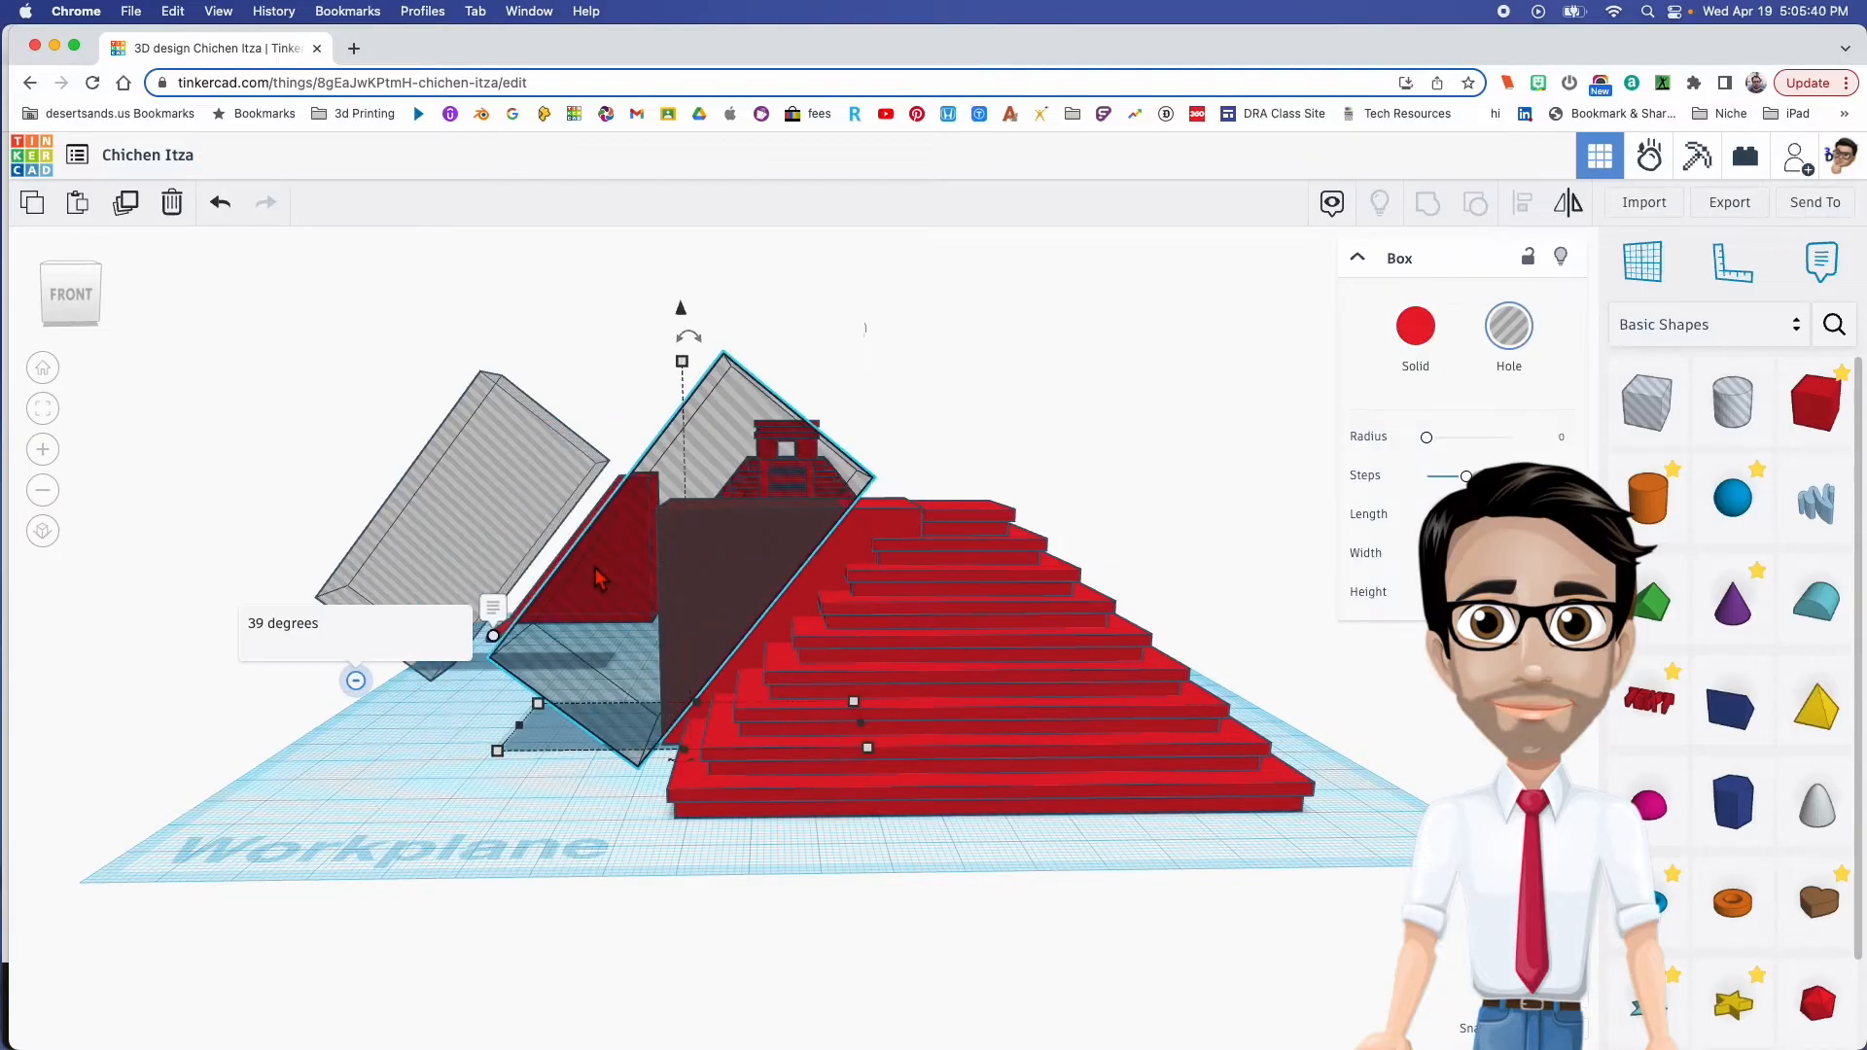
{"action": "right_click_drag", "start_coordinate": [597, 577], "coordinate": [739, 559]}
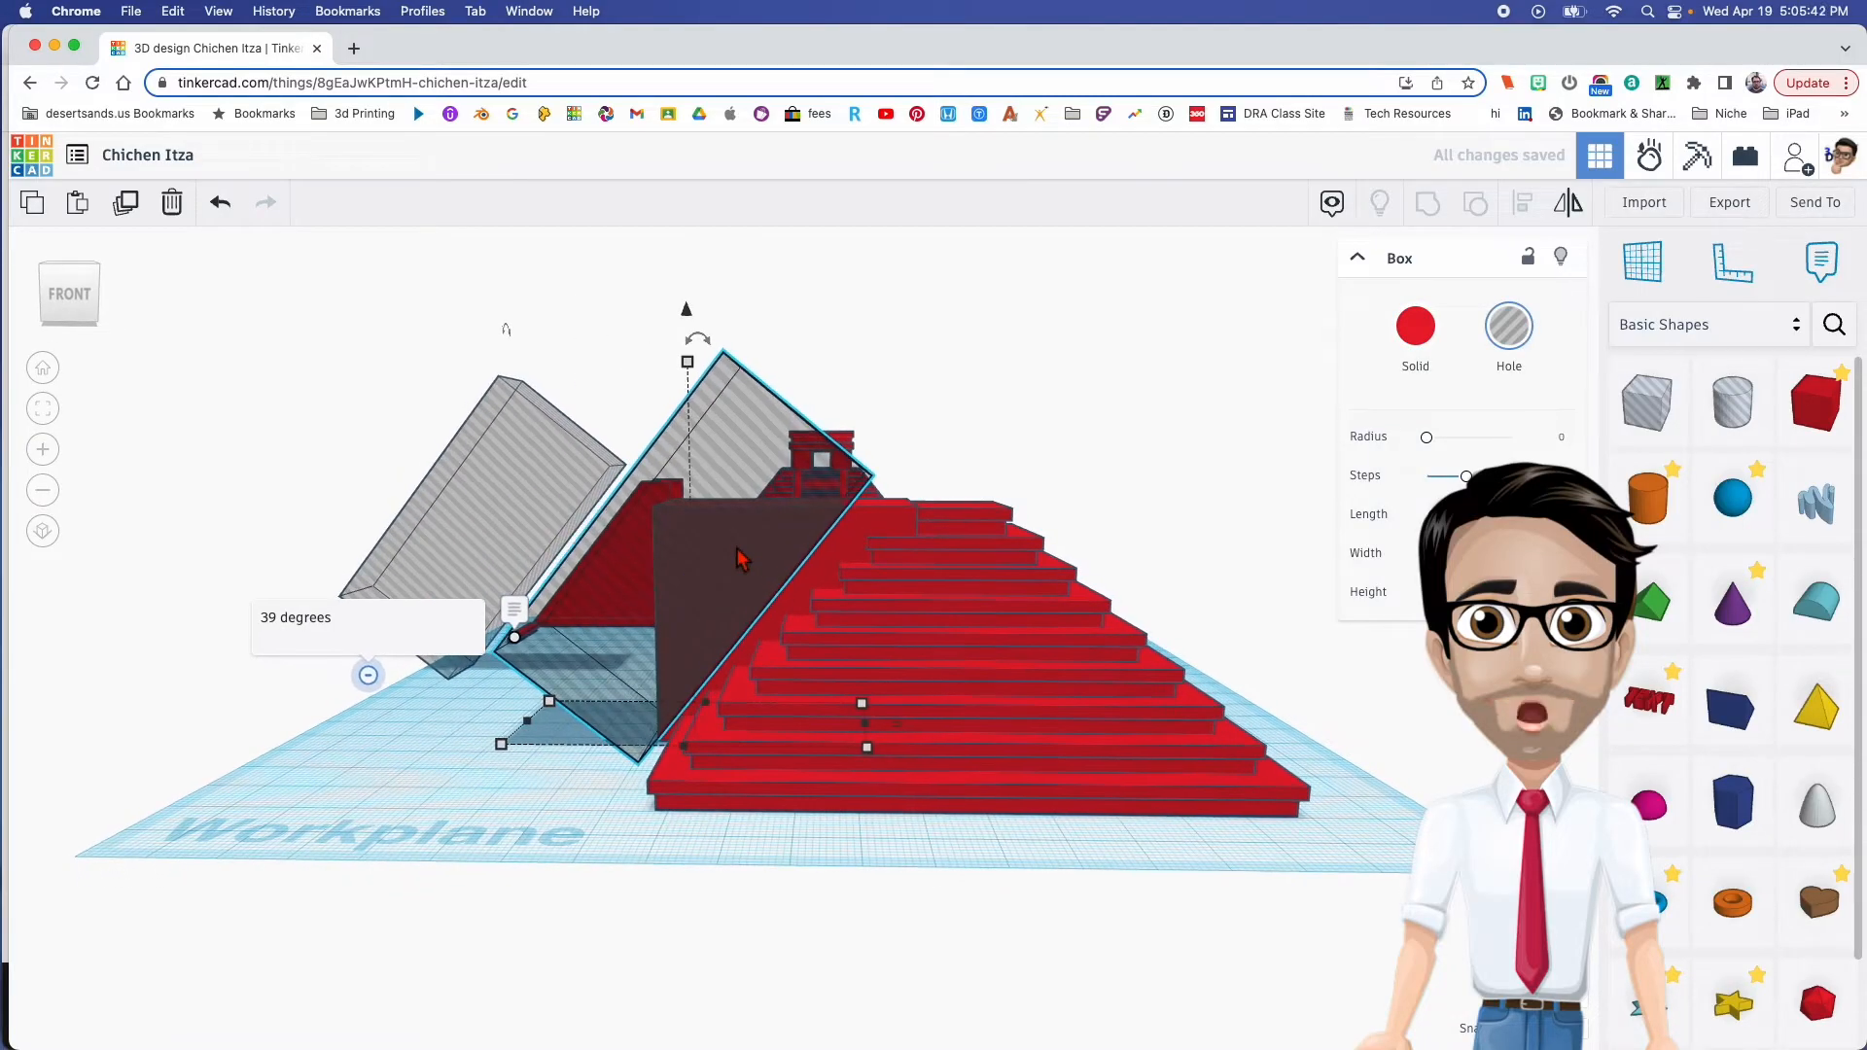
{"action": "right_click_drag", "start_coordinate": [812, 629], "coordinate": [859, 551]}
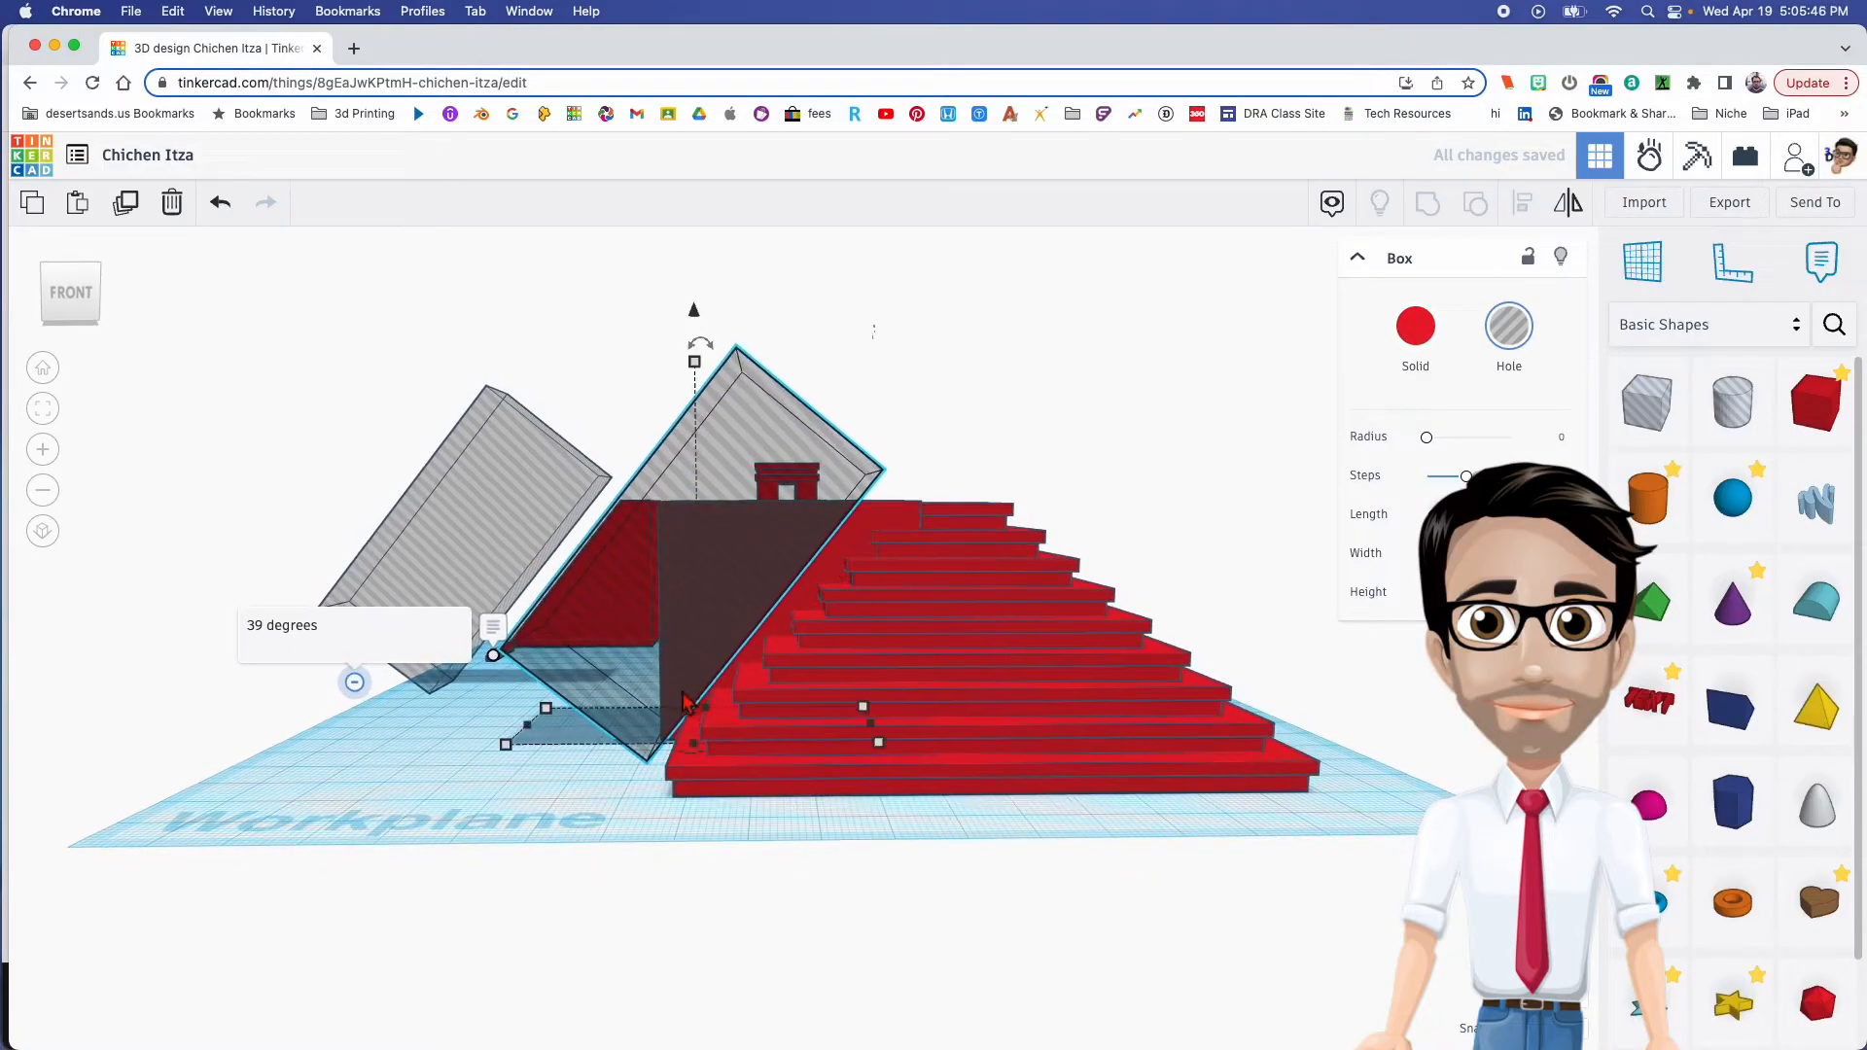
{"action": "right_click_drag", "start_coordinate": [807, 627], "coordinate": [825, 654]}
{"action": "right_click_drag", "start_coordinate": [861, 574], "coordinate": [819, 615]}
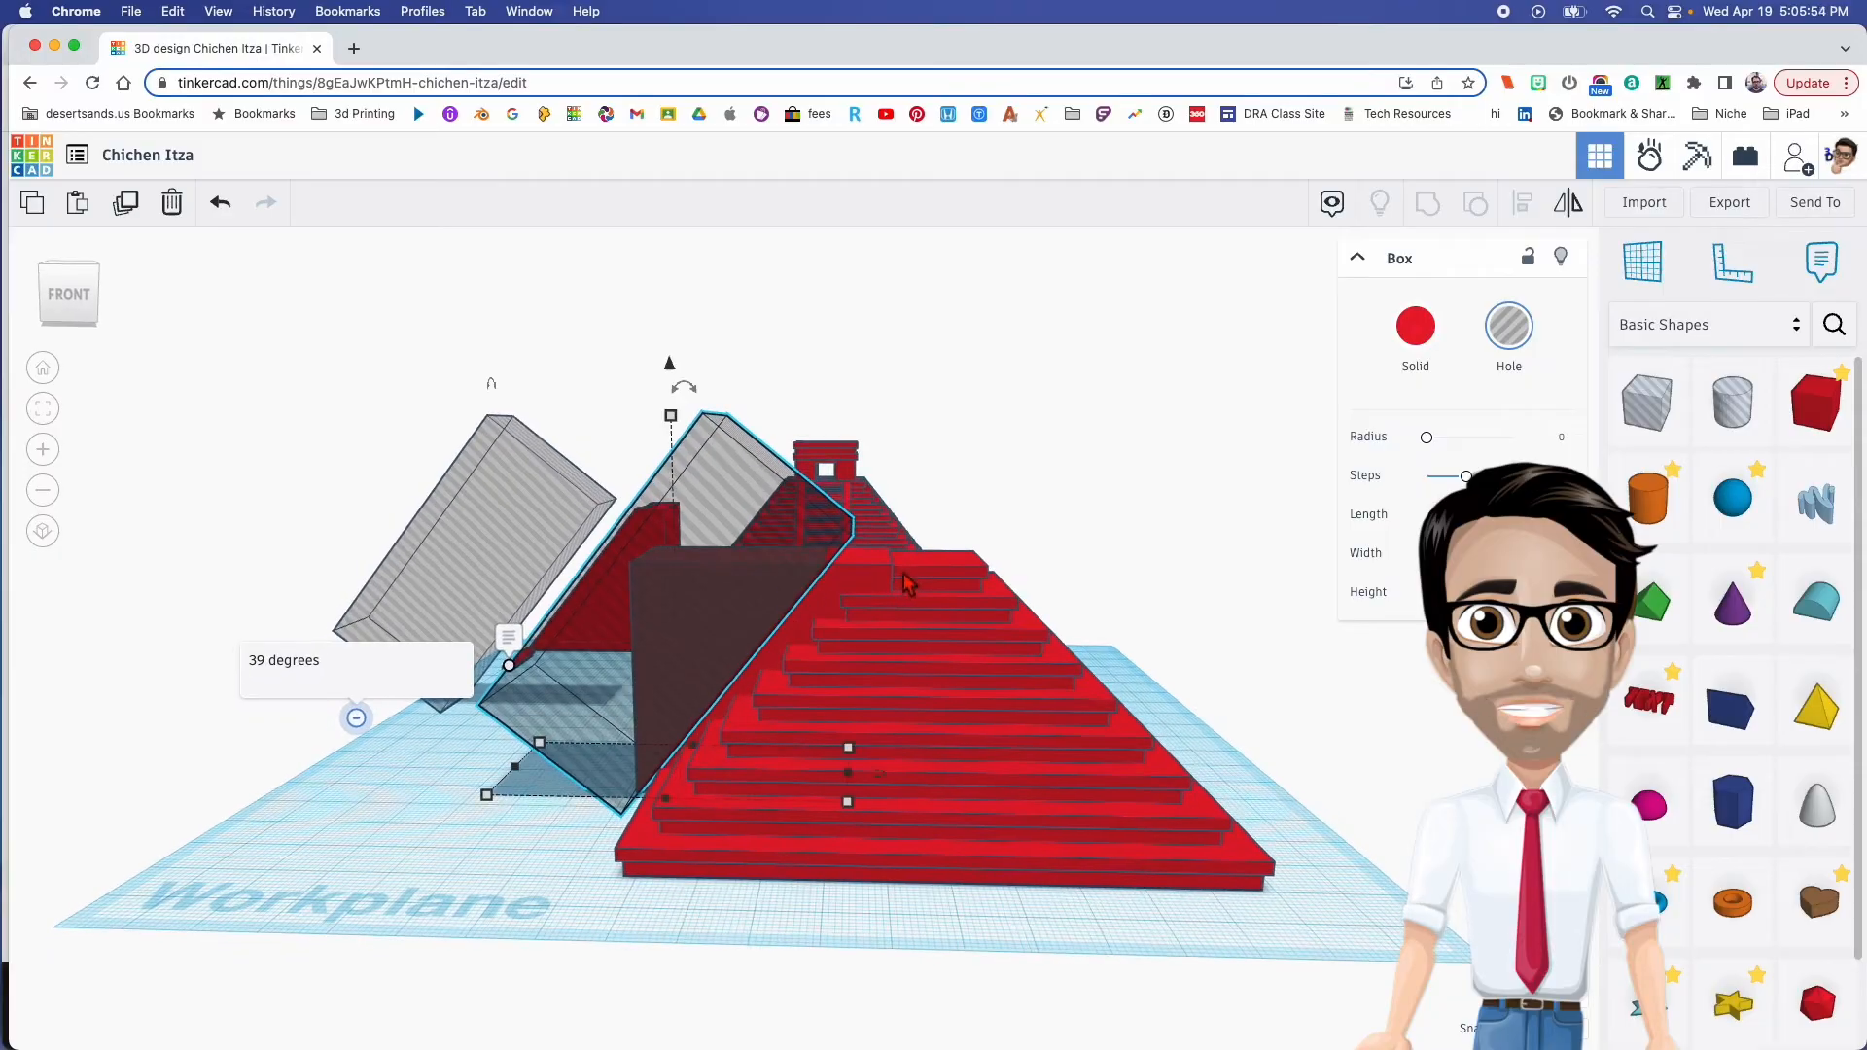
Check the solid box against the pyramid's slope and tilt the overlapping hole box a further 4 degrees
{"action": "left_click", "coordinate": [847, 588]}
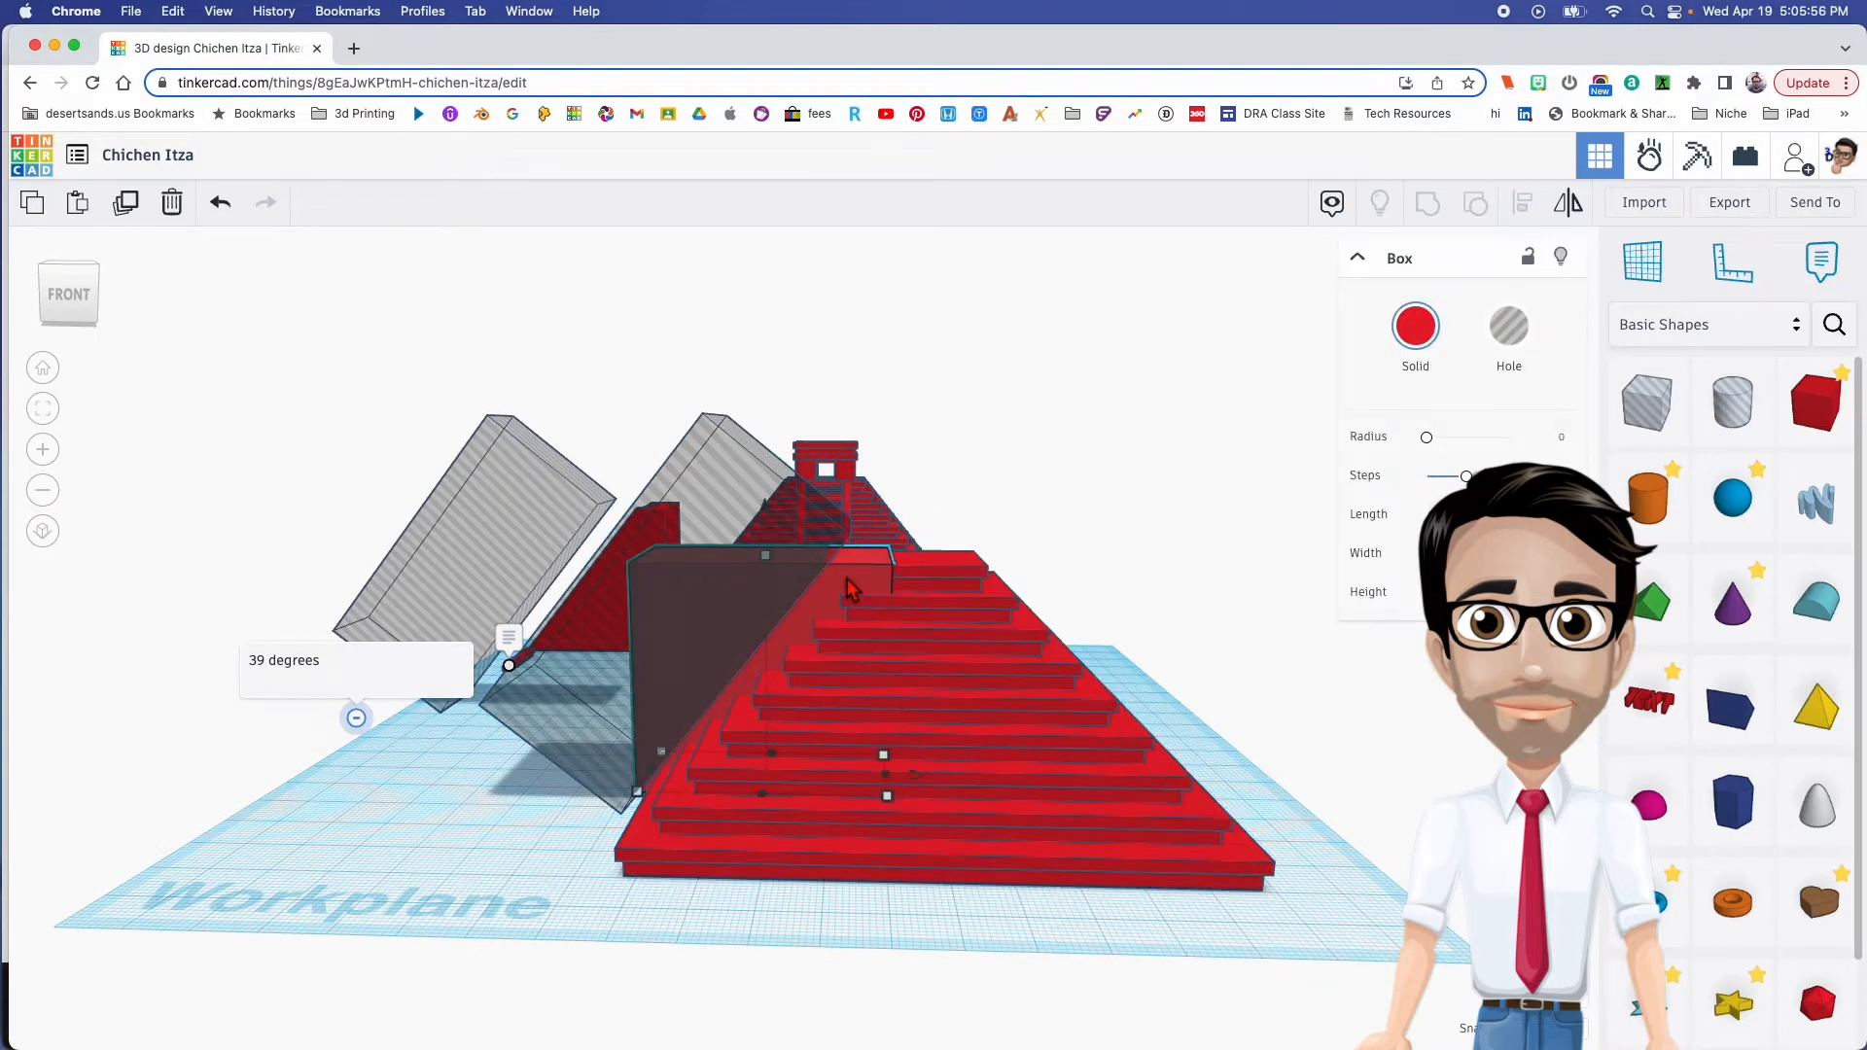
{"action": "mouse_move", "coordinate": [878, 595]}
{"action": "right_mouse_down"}
{"action": "mouse_move", "coordinate": [901, 593]}
{"action": "mouse_move", "coordinate": [901, 613]}
{"action": "mouse_move", "coordinate": [884, 596]}
{"action": "mouse_move", "coordinate": [708, 791]}
{"action": "mouse_move", "coordinate": [908, 617]}
{"action": "mouse_move", "coordinate": [897, 593]}
{"action": "right_mouse_up"}
{"action": "right_click_drag", "start_coordinate": [912, 597], "coordinate": [808, 613]}
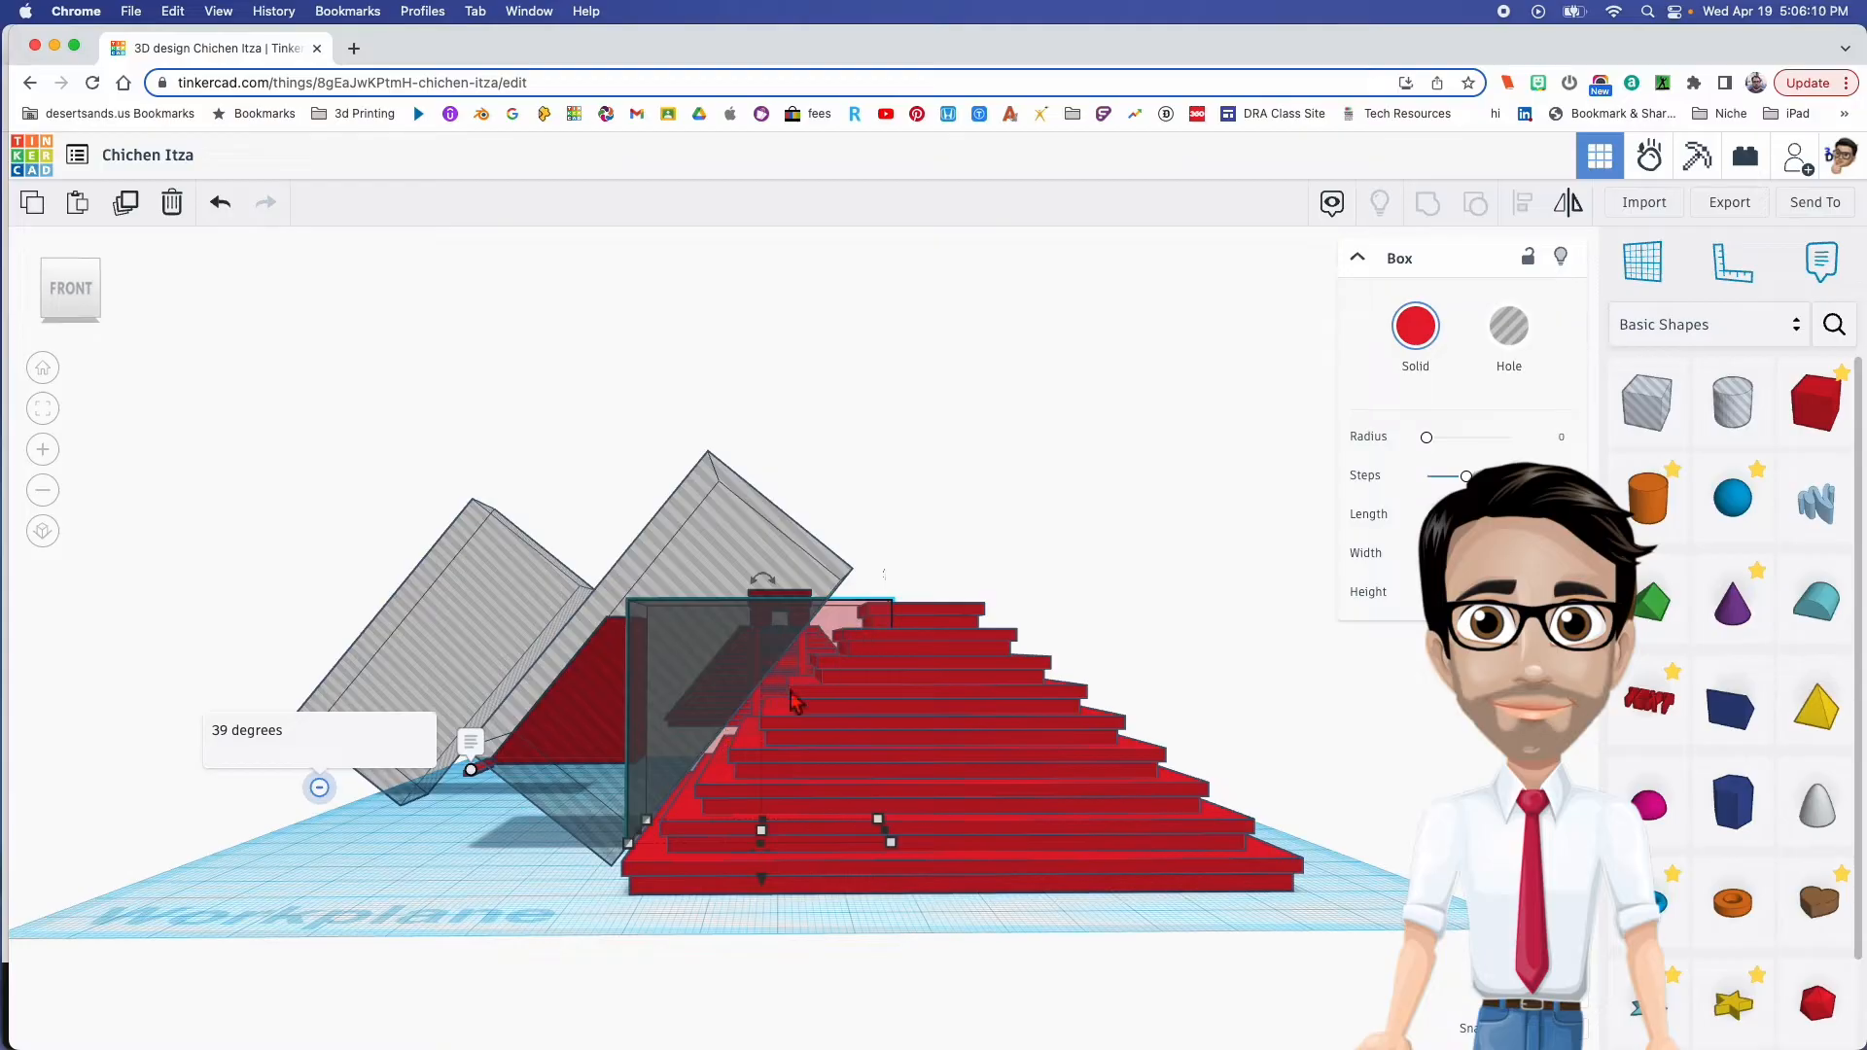
{"action": "left_click", "coordinate": [781, 551]}
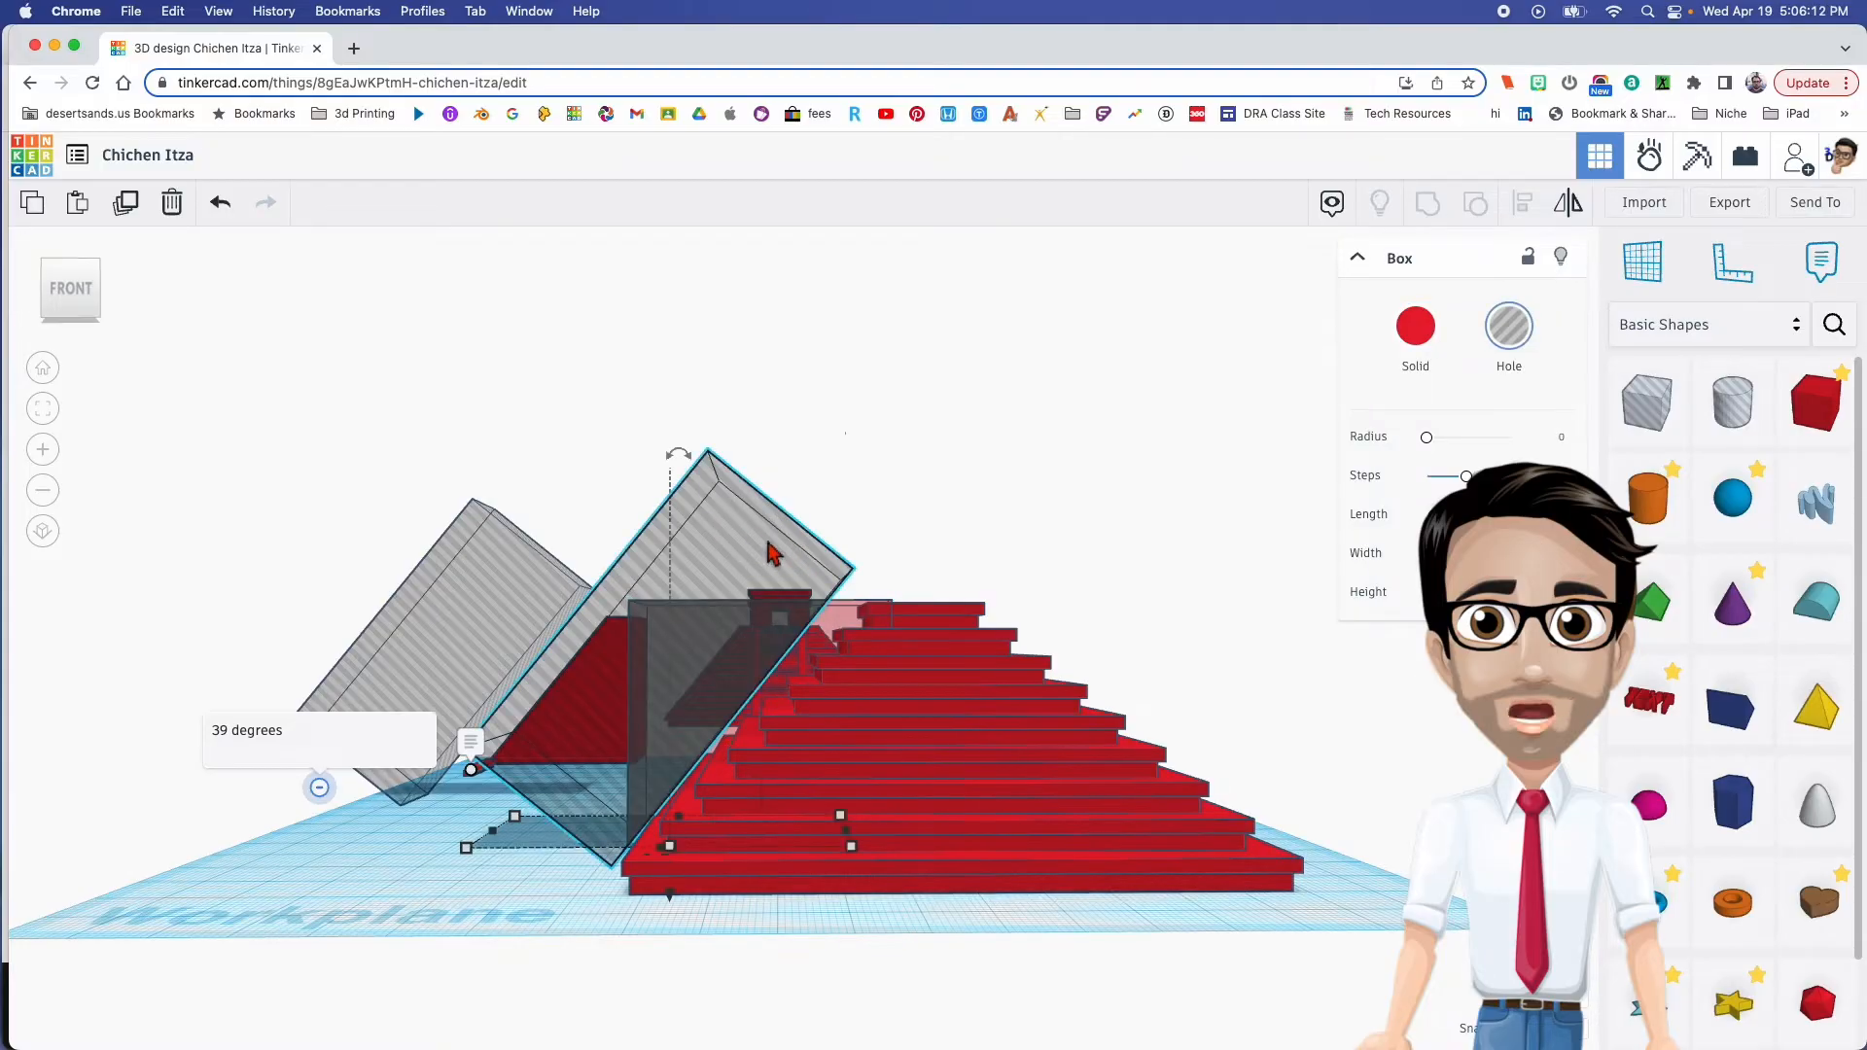
{"action": "right_click_drag", "start_coordinate": [771, 545], "coordinate": [758, 555]}
{"action": "left_click_drag", "start_coordinate": [692, 486], "coordinate": [713, 405]}
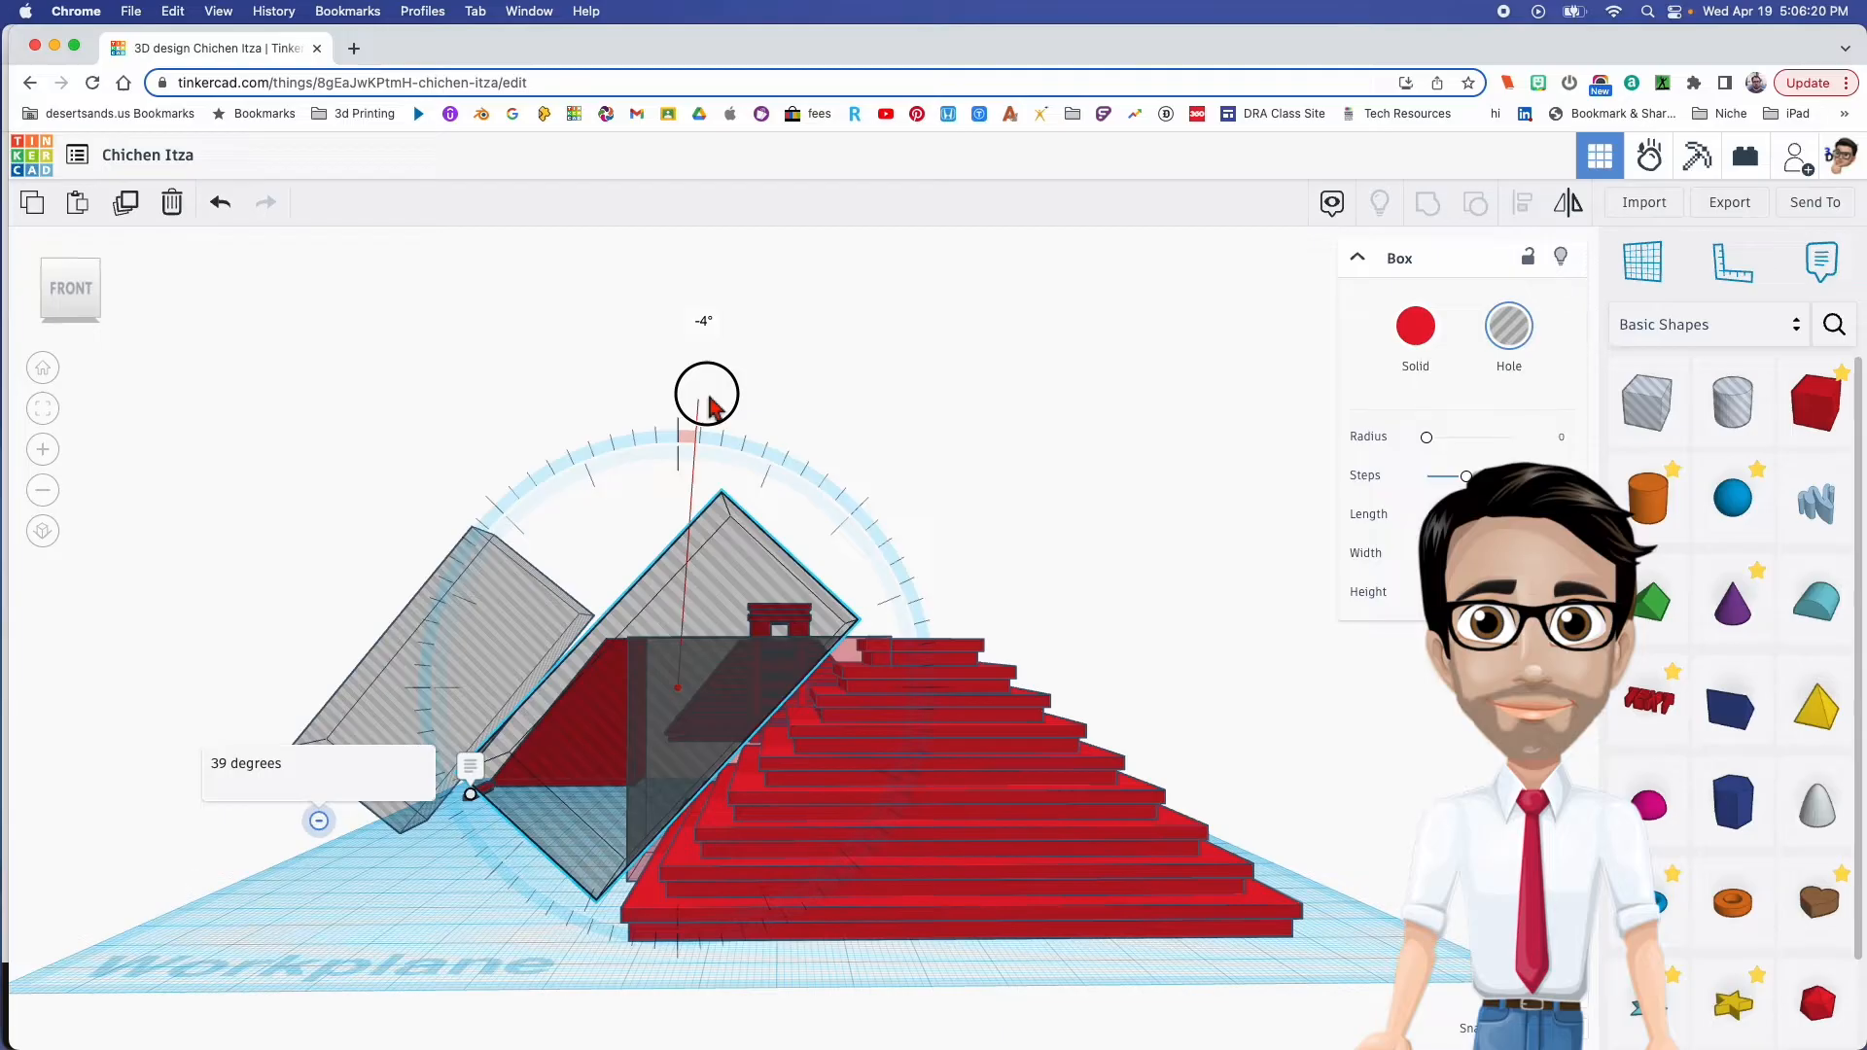
{"action": "left_click_drag", "start_coordinate": [709, 406], "coordinate": [710, 407]}
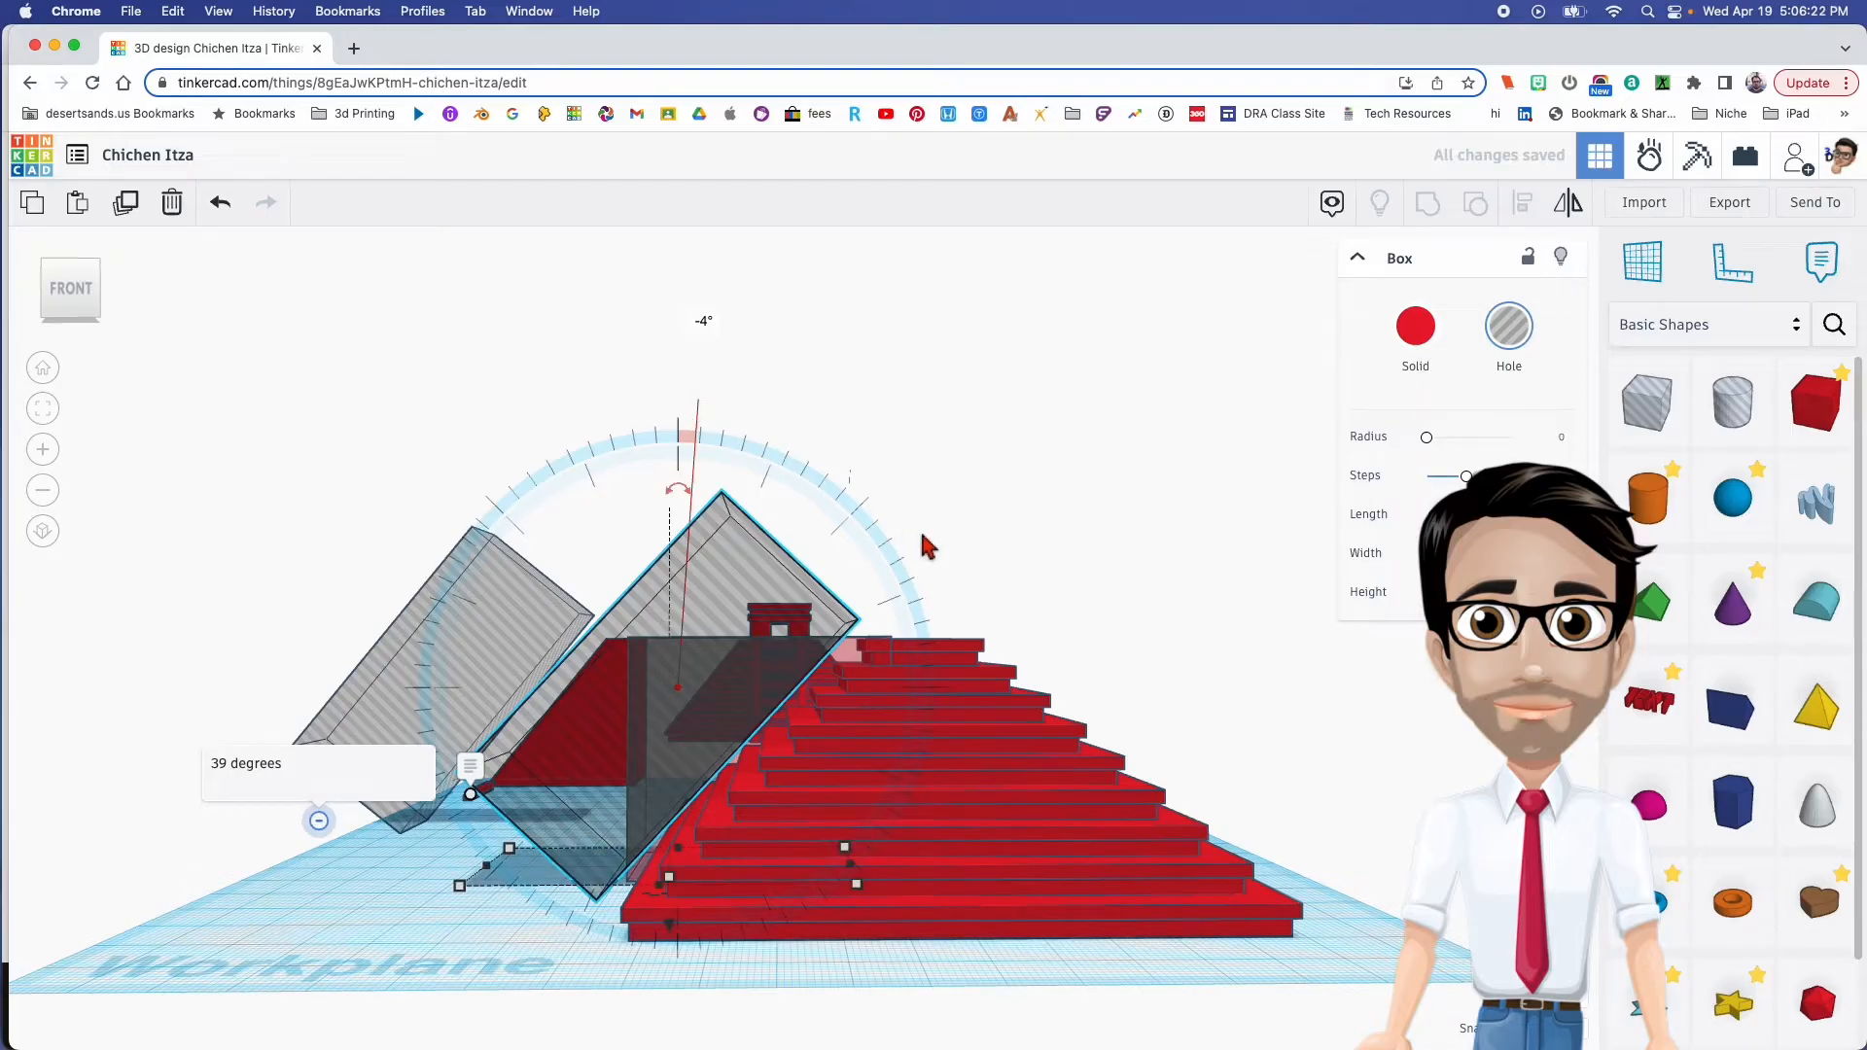
Nudge the overlapping hole box three grid steps toward the pyramid and check its lower face against the tiers
{"action": "key", "text": "Right"}
{"action": "key", "text": "Right"}
{"action": "key", "text": "Right"}
{"action": "scroll", "coordinate": [787, 695], "scroll_direction": "up", "scroll_amount": 5}
{"action": "right_click_drag", "start_coordinate": [803, 669], "coordinate": [811, 686]}
{"action": "middle_click_drag", "start_coordinate": [810, 686], "coordinate": [824, 632]}
{"action": "right_click_drag", "start_coordinate": [822, 695], "coordinate": [795, 620]}
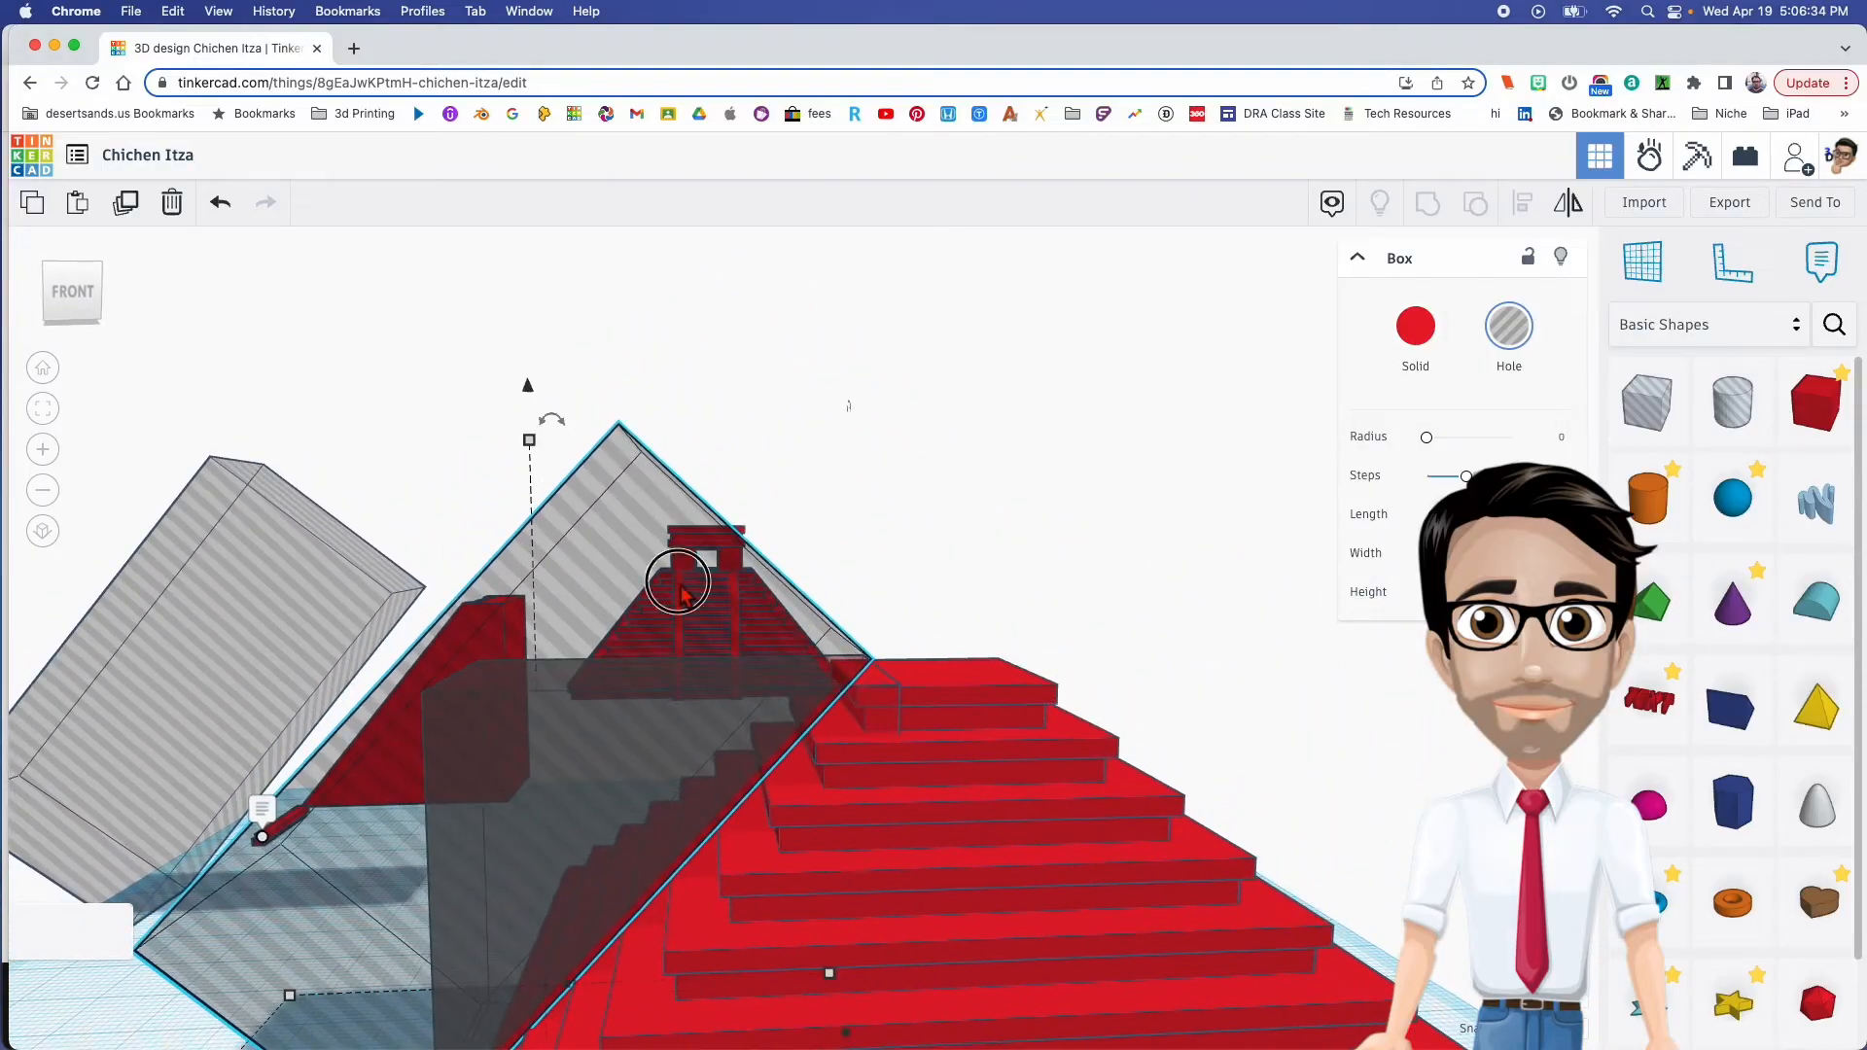
Fine-tune the overlapping hole box's tilt to follow the pyramid's slope, including a further 2-degree rotation
{"action": "scroll", "coordinate": [582, 483], "scroll_direction": "down", "scroll_amount": 3}
{"action": "left_click_drag", "start_coordinate": [562, 454], "coordinate": [565, 454]}
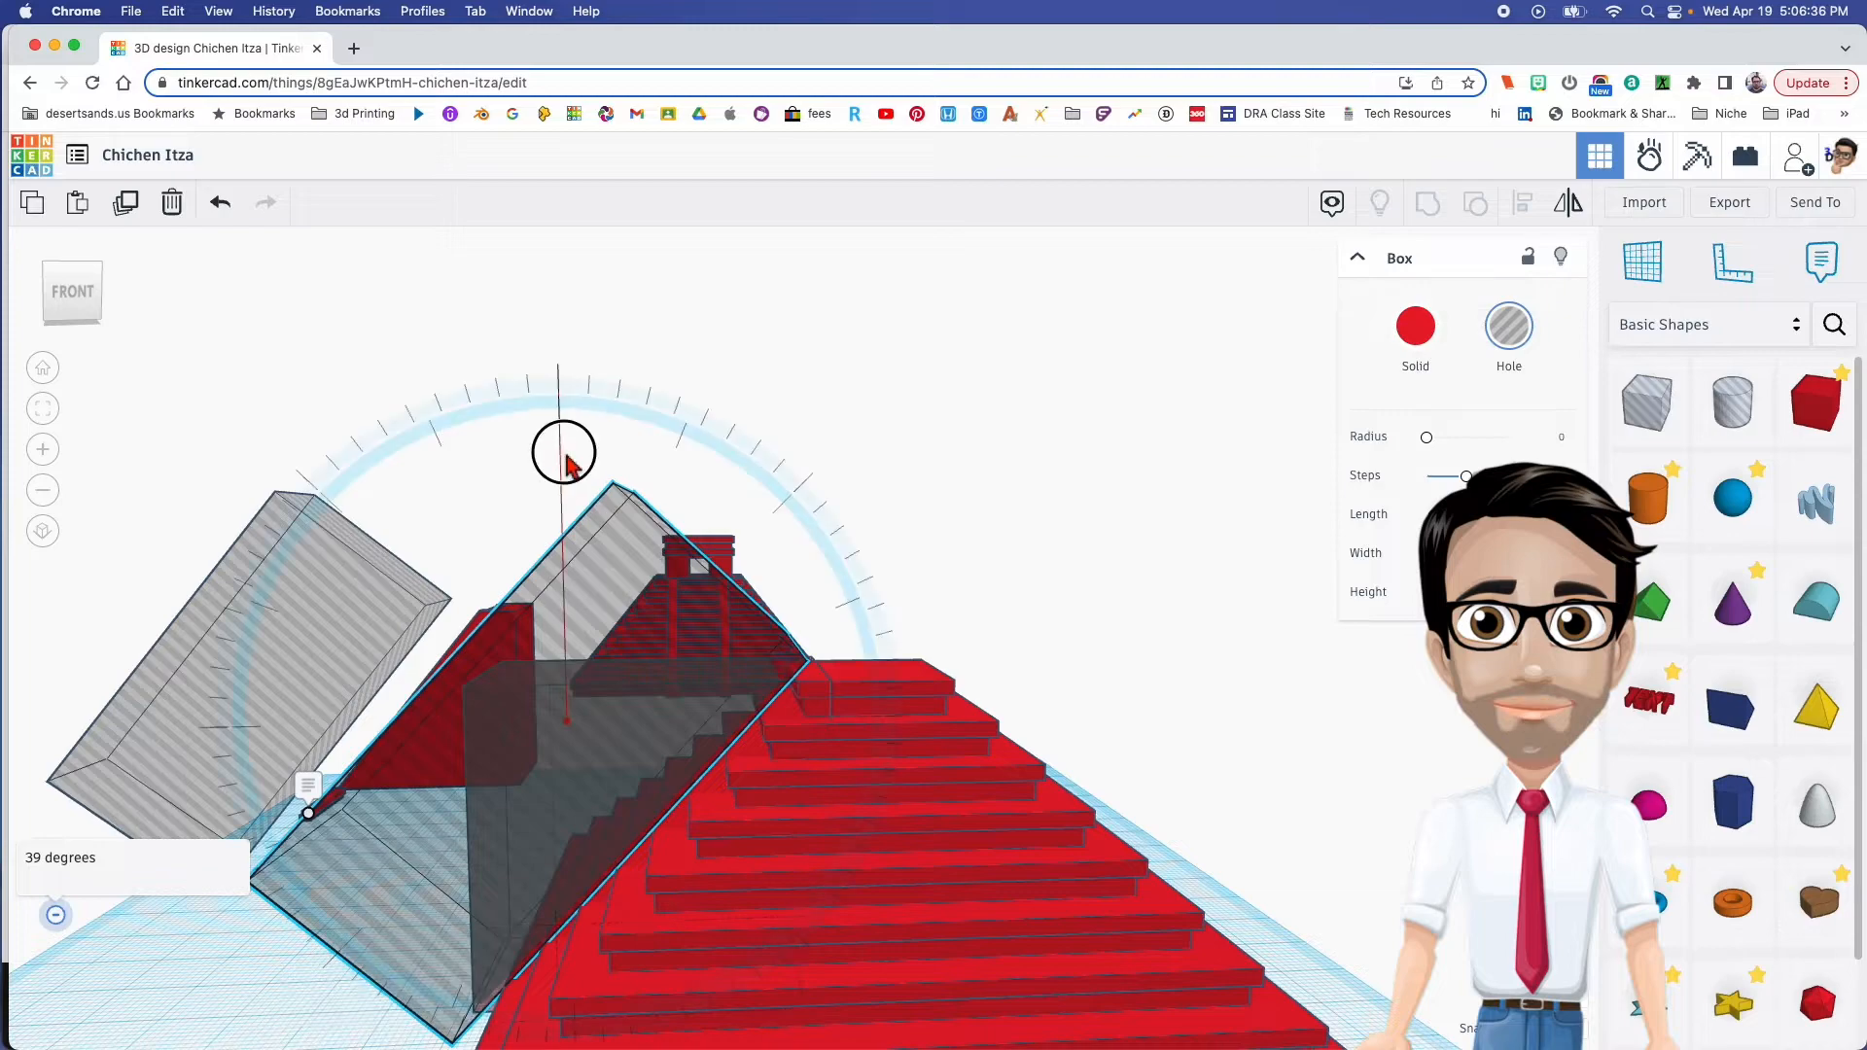
{"action": "left_click_drag", "start_coordinate": [569, 391], "coordinate": [569, 386]}
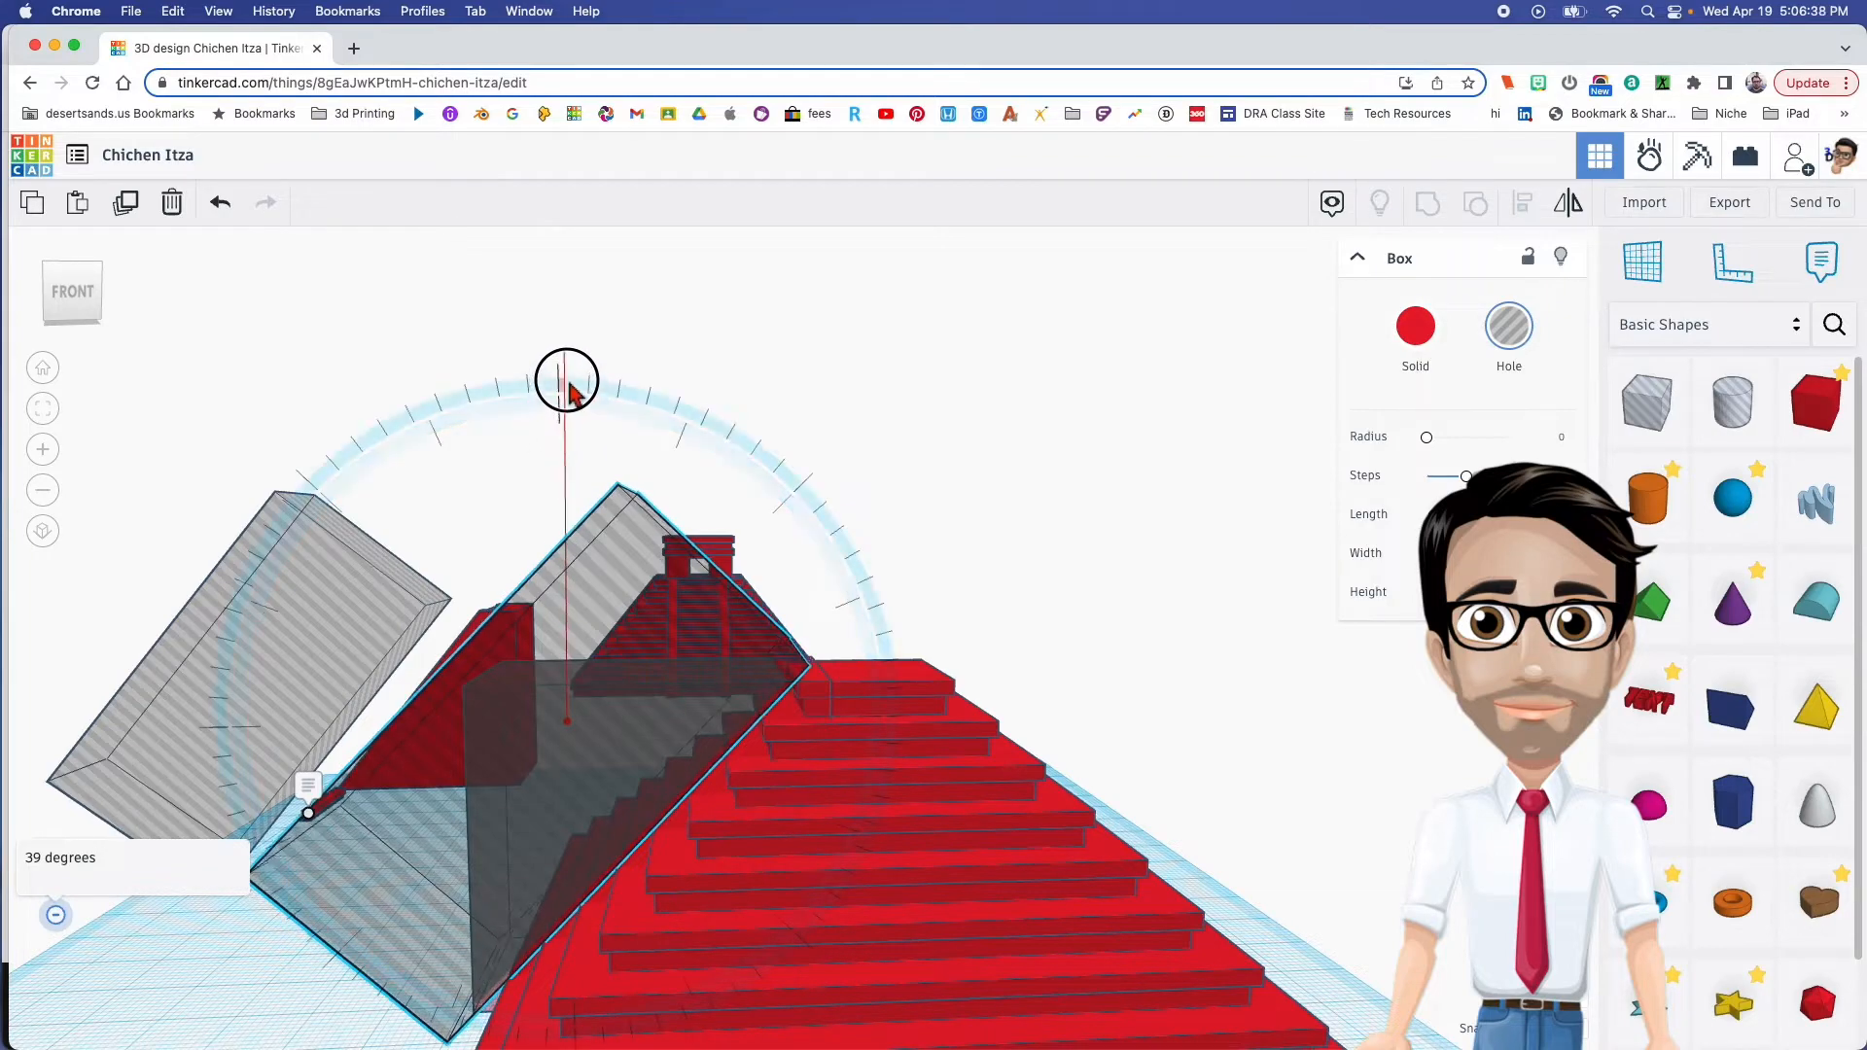
{"action": "right_click_drag", "start_coordinate": [643, 488], "coordinate": [709, 576]}
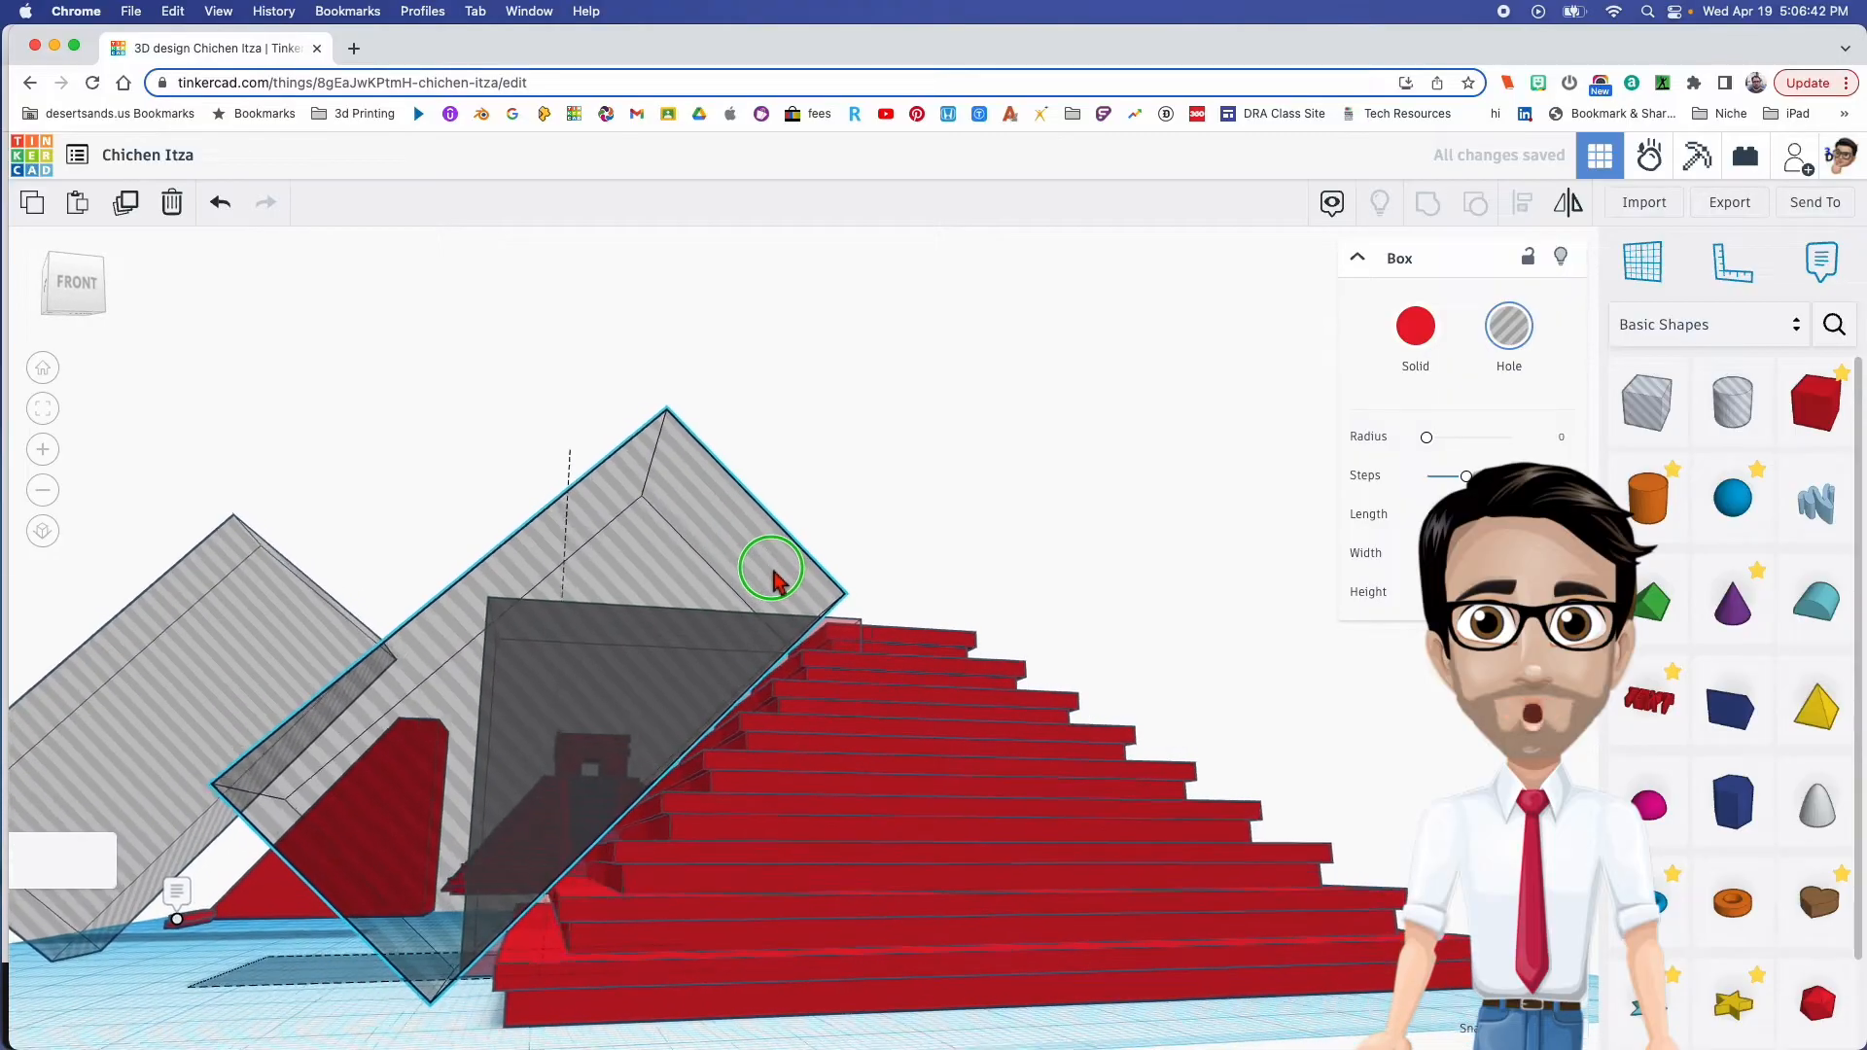
{"action": "right_click_drag", "start_coordinate": [773, 578], "coordinate": [727, 611]}
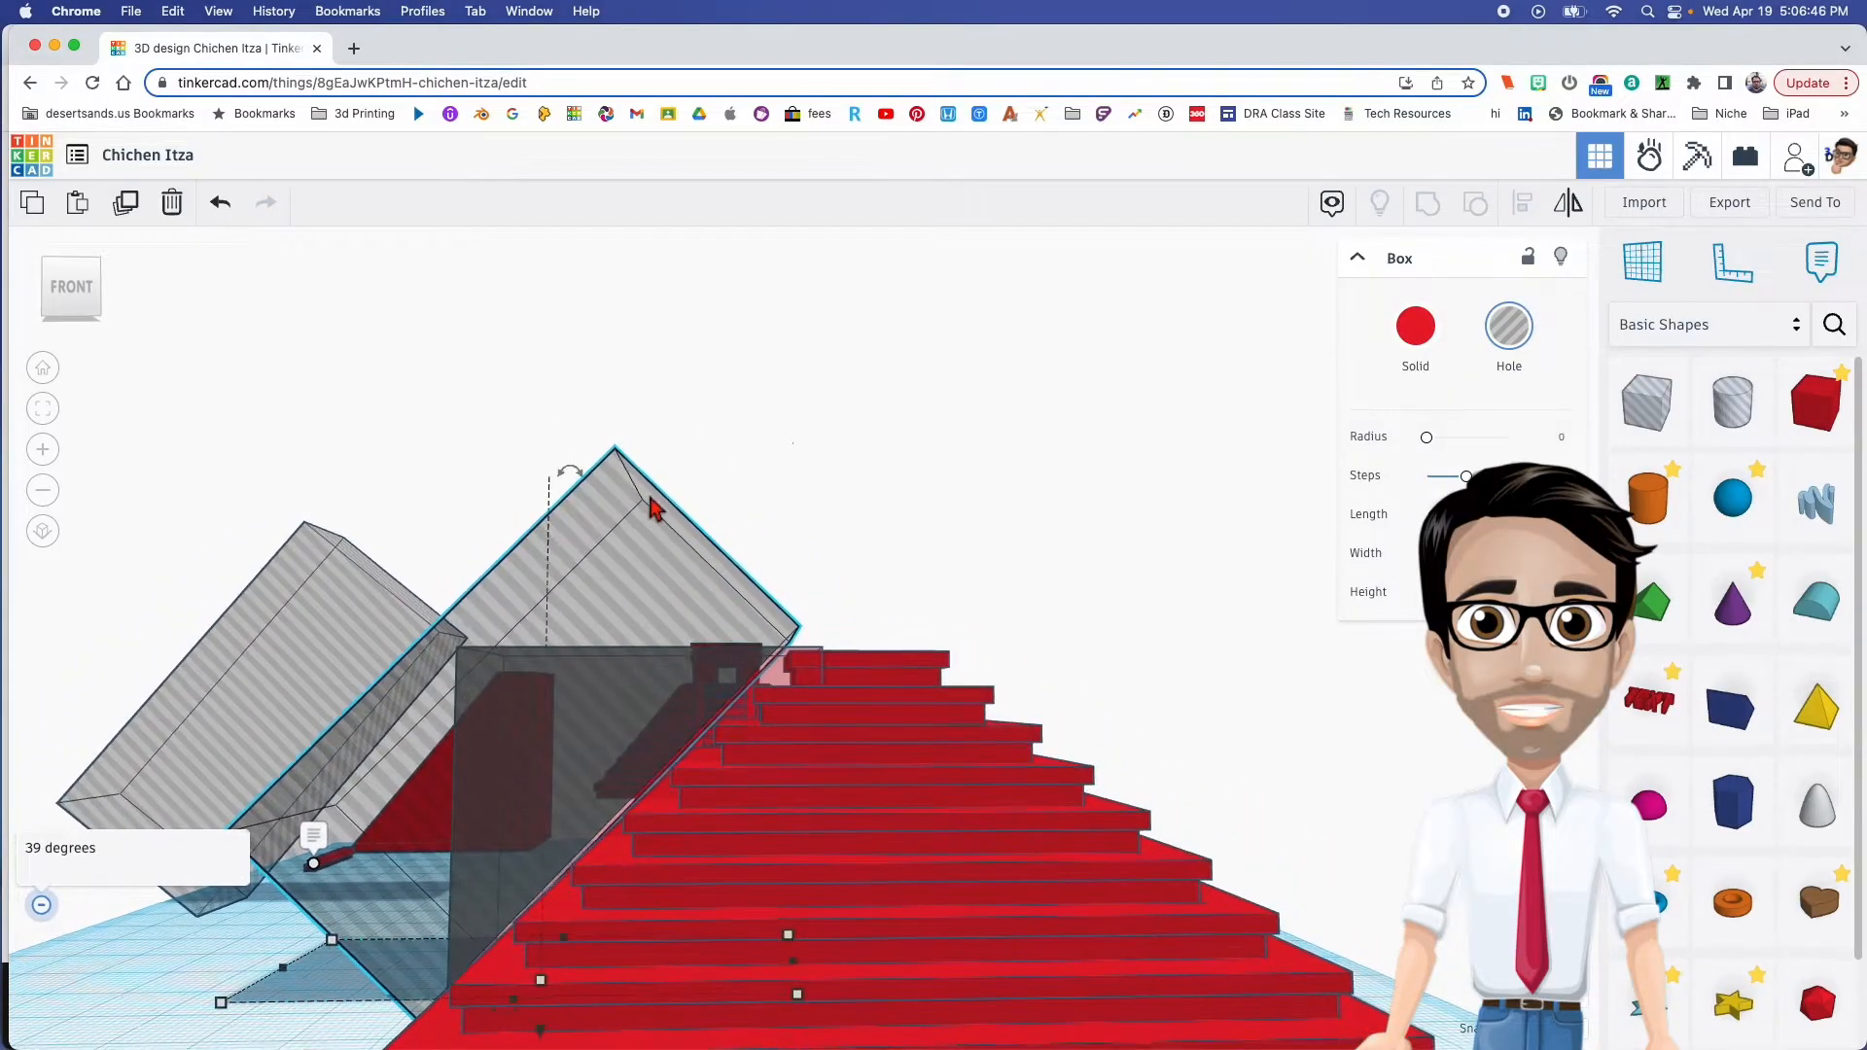
{"action": "left_click_drag", "start_coordinate": [570, 472], "coordinate": [579, 407]}
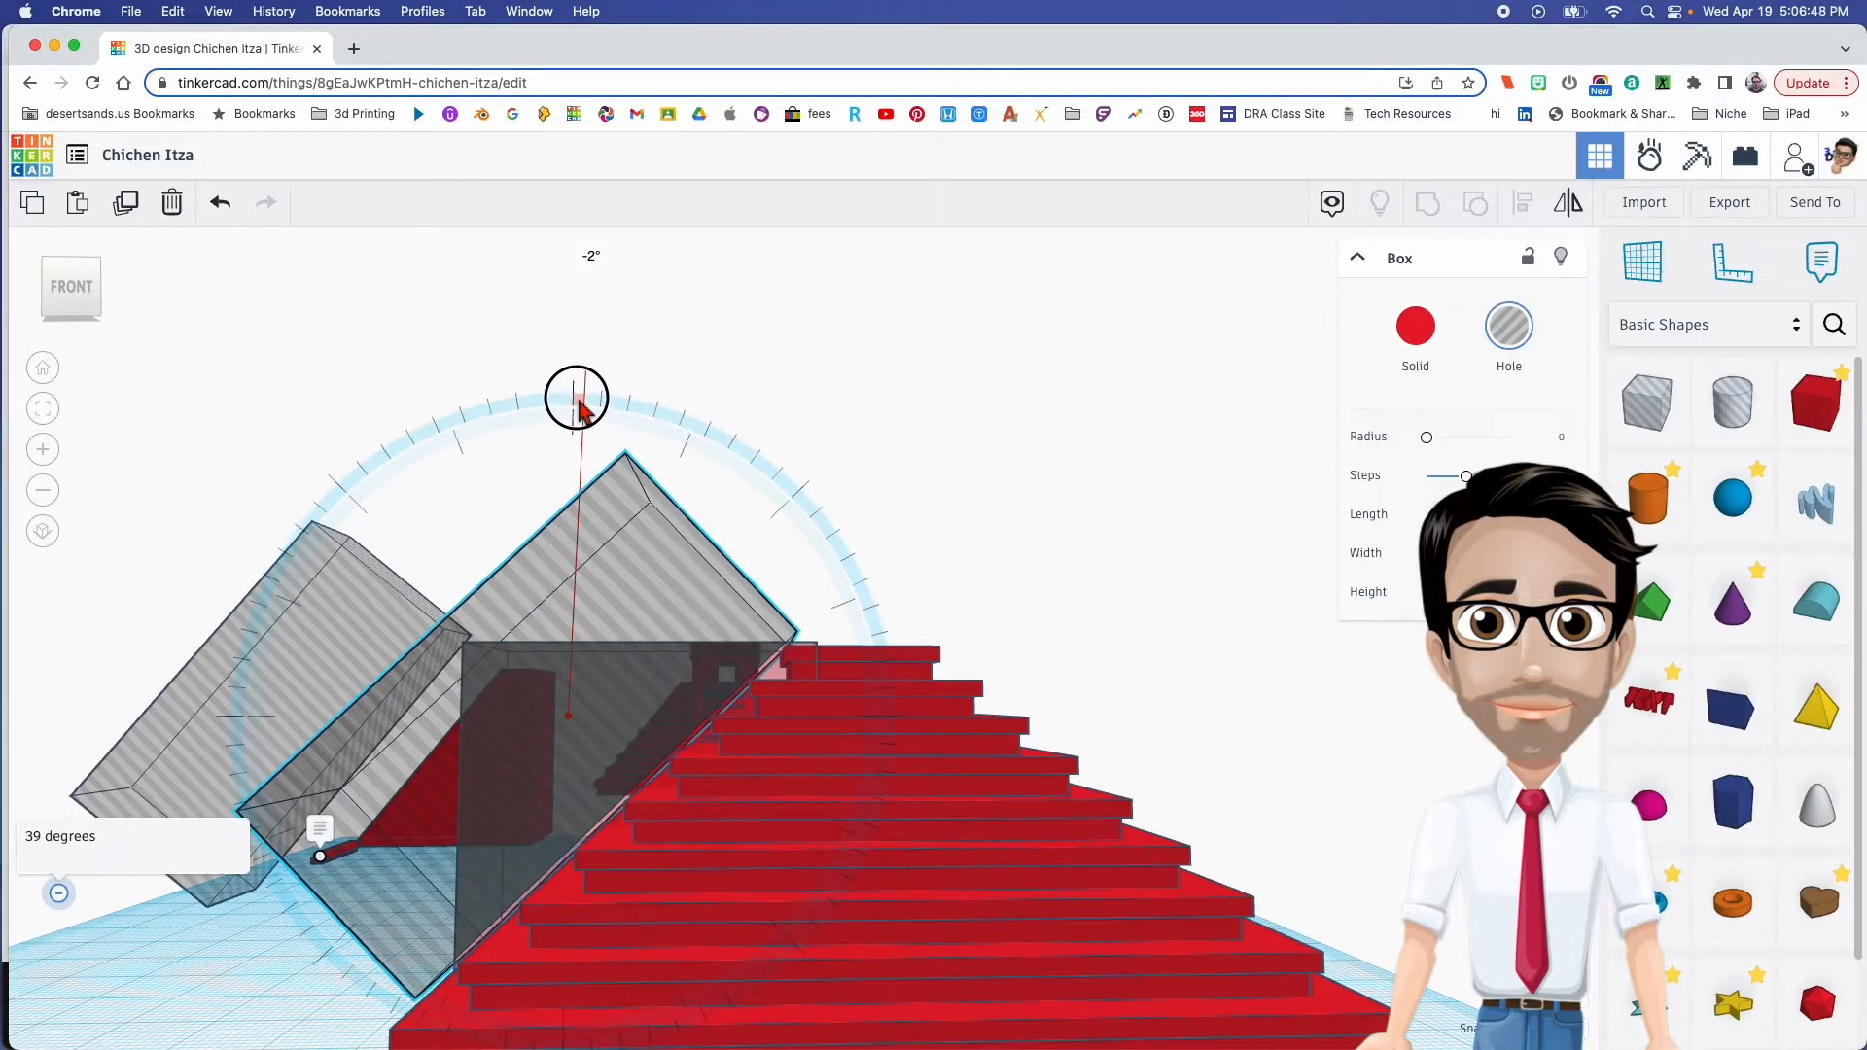
{"action": "right_click_drag", "start_coordinate": [671, 550], "coordinate": [700, 552]}
{"action": "mouse_move", "coordinate": [775, 702]}
{"action": "right_mouse_down"}
{"action": "mouse_move", "coordinate": [757, 699]}
{"action": "mouse_move", "coordinate": [842, 674]}
{"action": "mouse_move", "coordinate": [768, 671]}
{"action": "right_mouse_up"}
{"action": "scroll", "coordinate": [641, 544], "scroll_direction": "down", "scroll_amount": 2}
{"action": "middle_click_drag", "start_coordinate": [649, 541], "coordinate": [642, 605]}
Tilt the outer hole box to match the other hole box's slope and move it slightly closer
{"action": "left_click", "coordinate": [301, 680]}
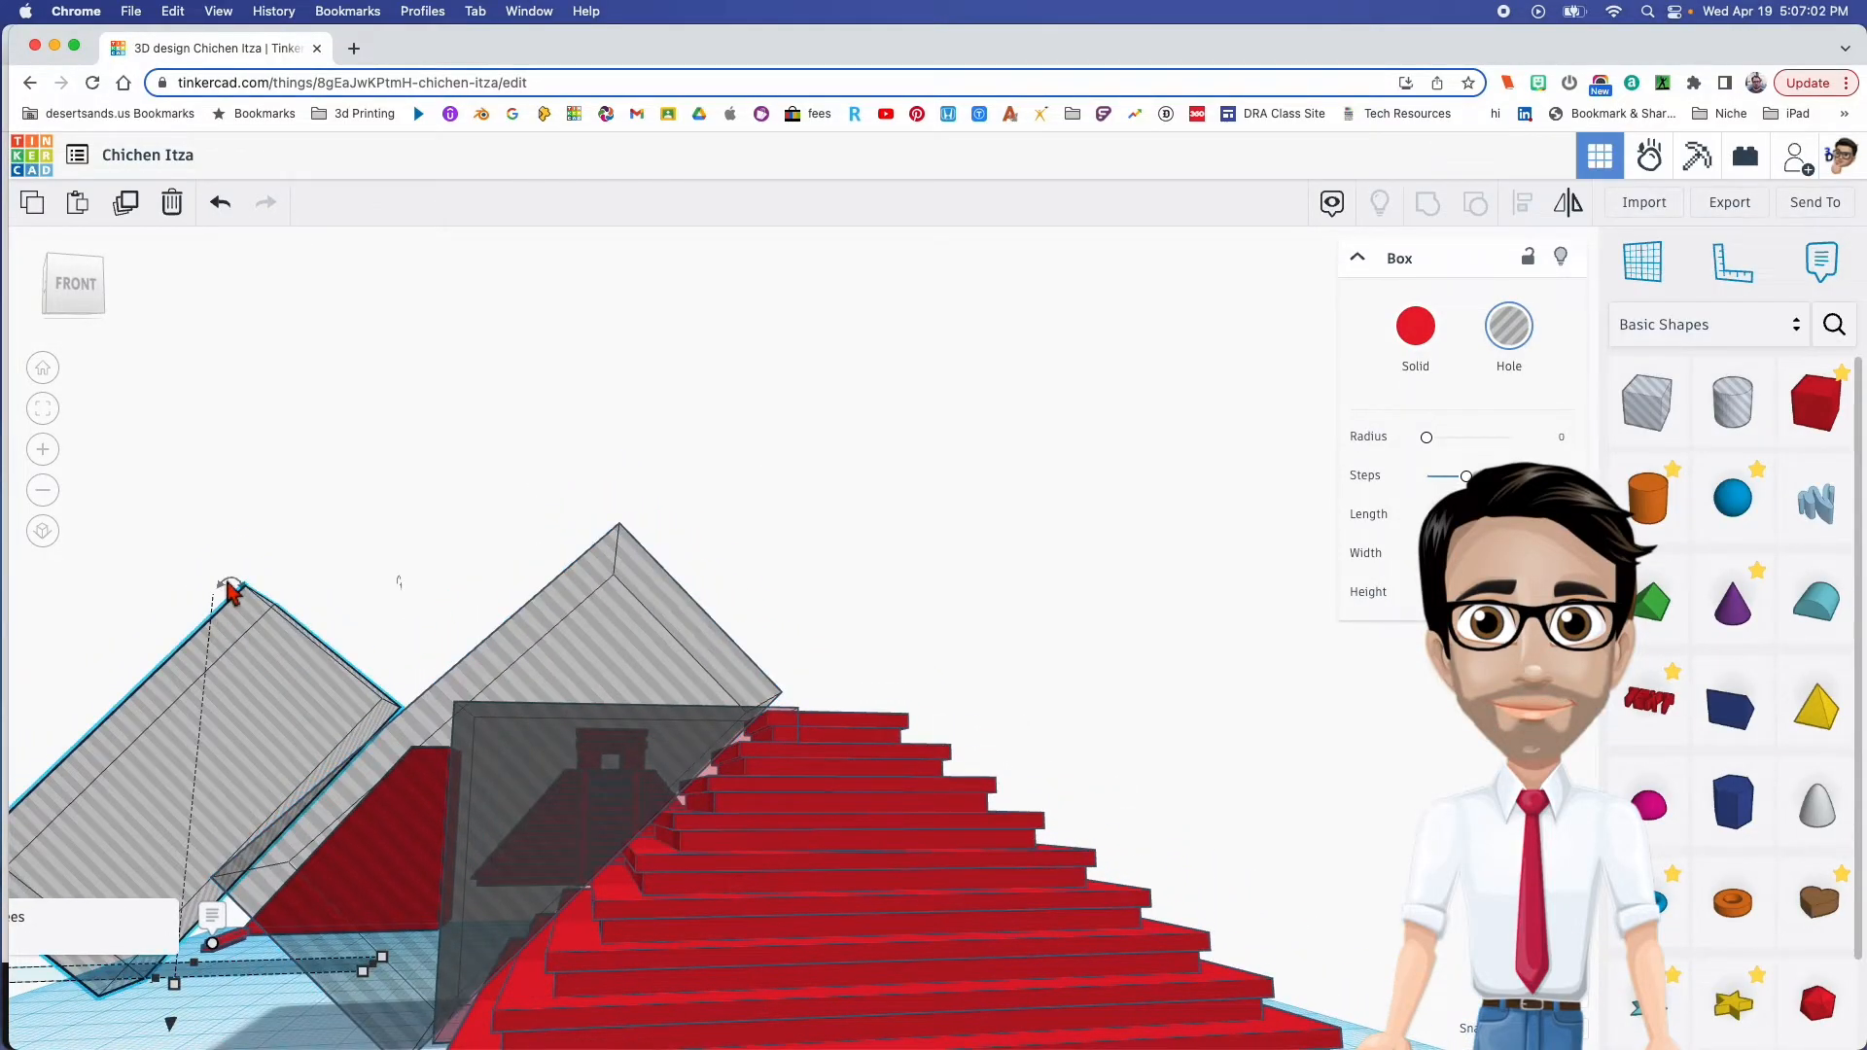
{"action": "left_click_drag", "start_coordinate": [230, 589], "coordinate": [227, 587]}
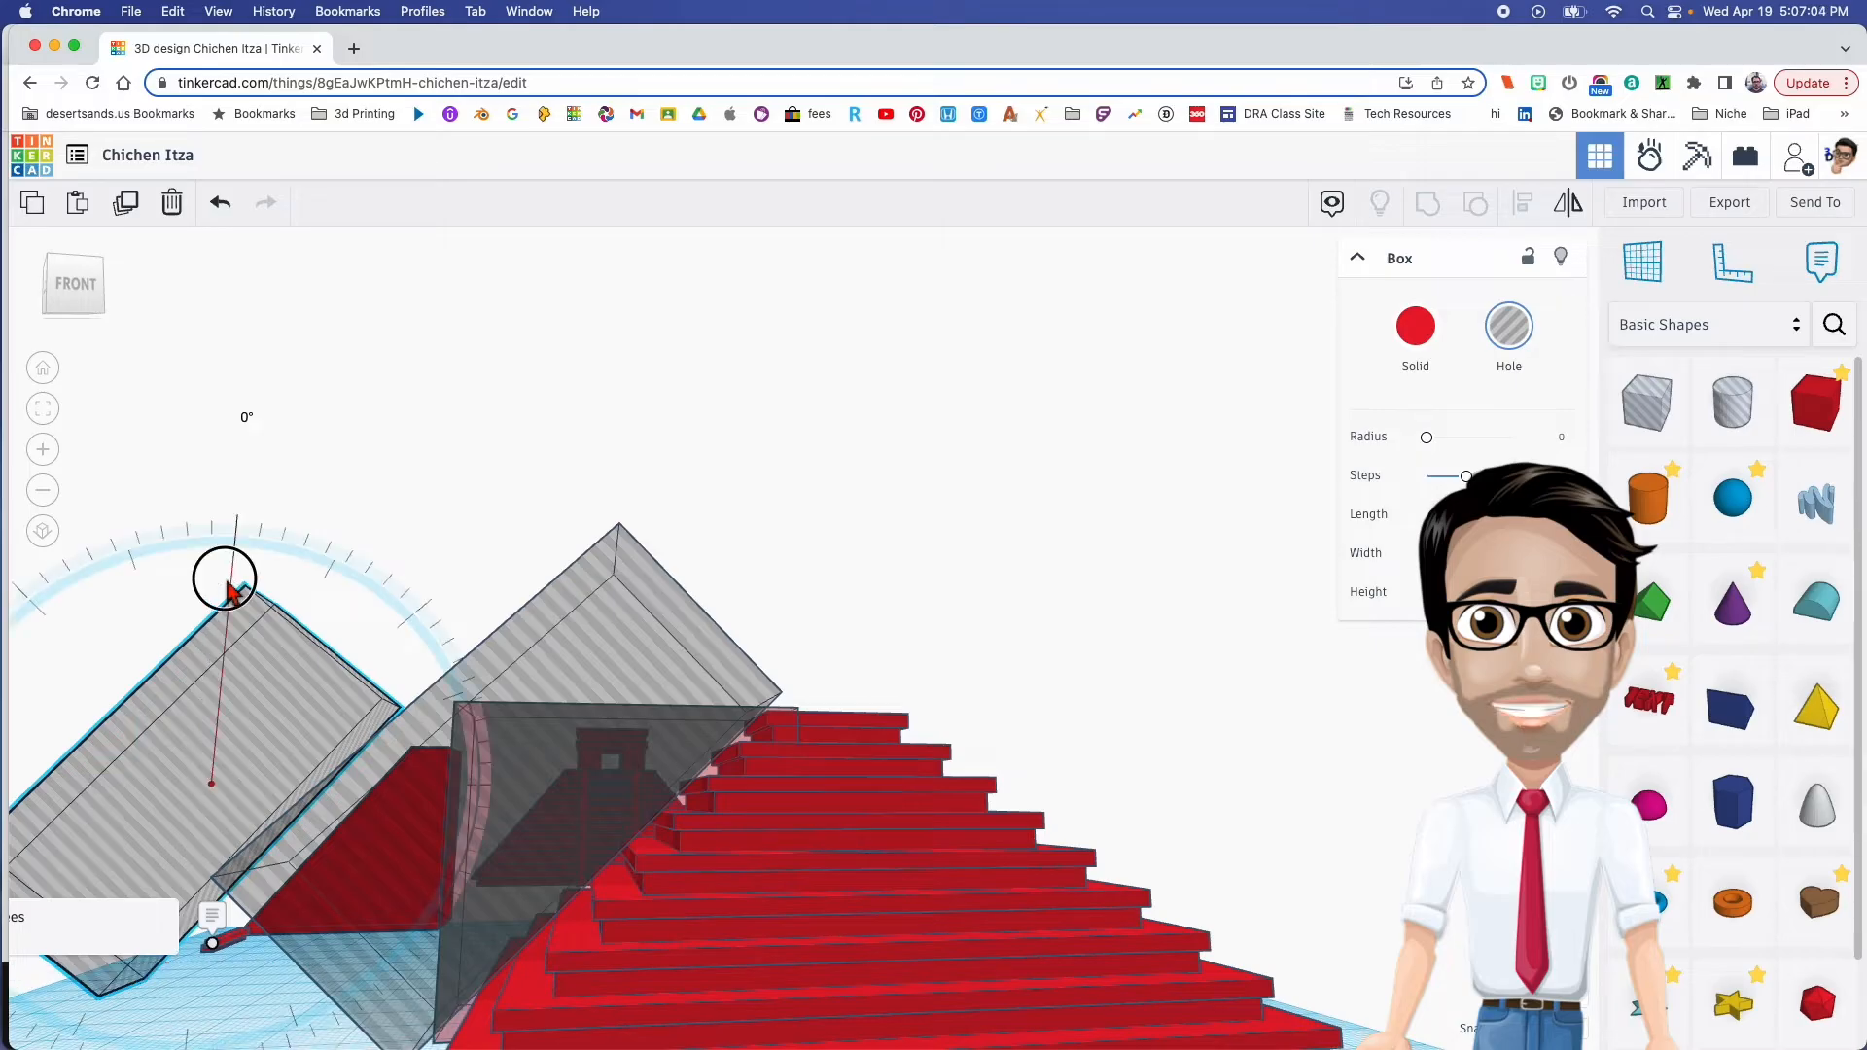
{"action": "left_click_drag", "start_coordinate": [230, 587], "coordinate": [261, 536]}
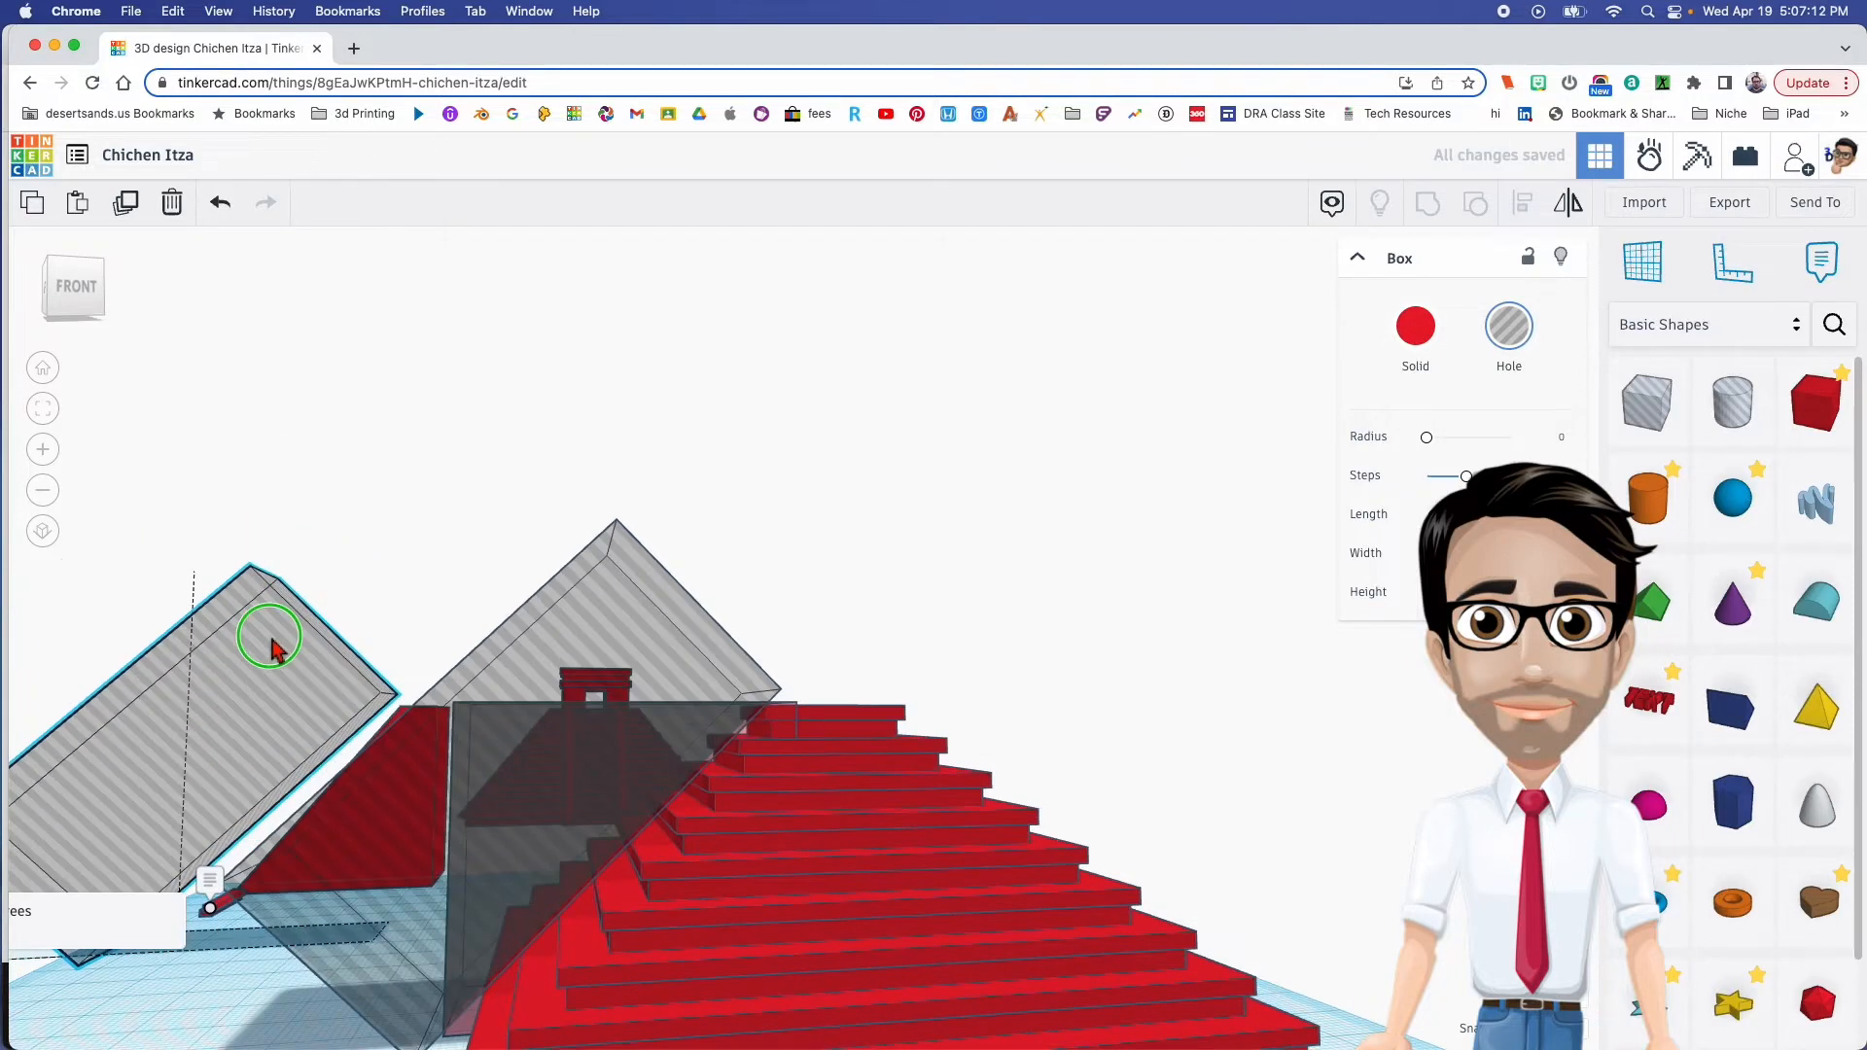
{"action": "left_click_drag", "start_coordinate": [261, 686], "coordinate": [297, 698]}
{"action": "right_click_drag", "start_coordinate": [291, 686], "coordinate": [253, 715]}
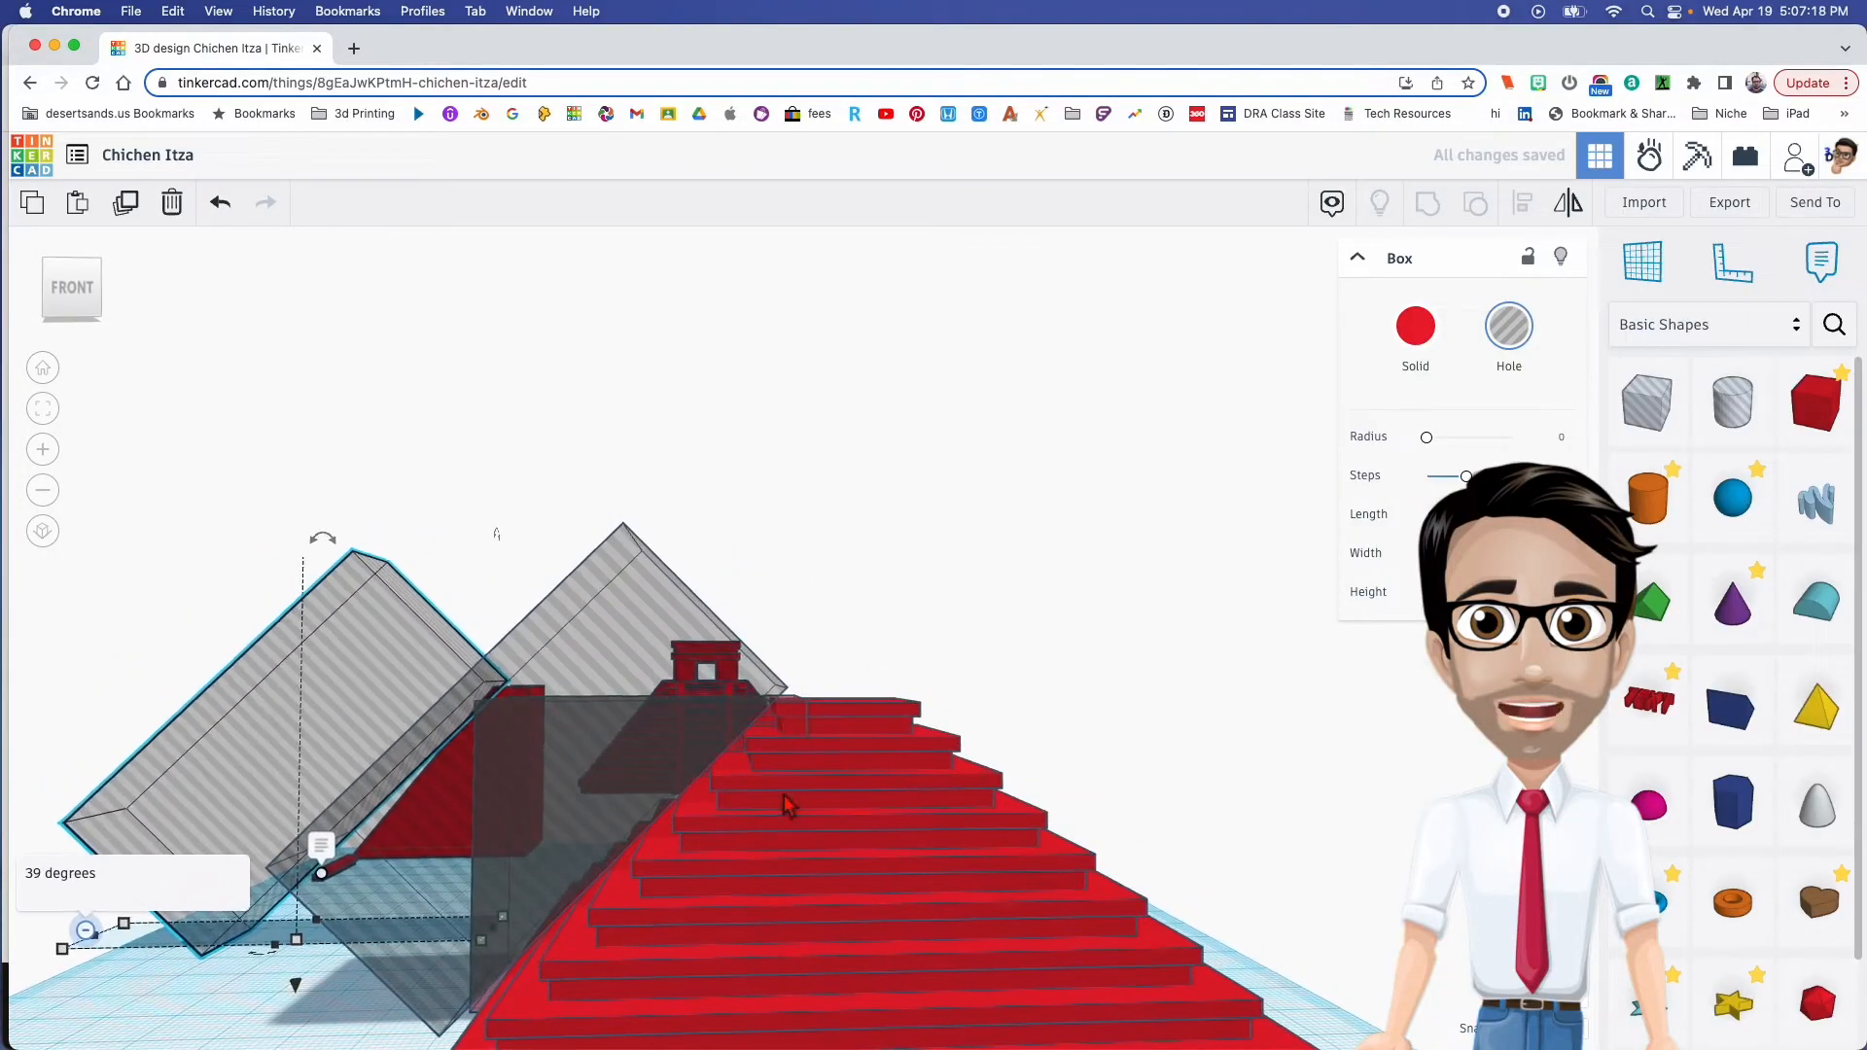
Nudge the outer hole box one grid step and make the solid box transparent to expose its overlap with the tiers
{"action": "right_click_drag", "start_coordinate": [704, 773], "coordinate": [821, 830]}
{"action": "key", "text": "Left"}
{"action": "left_click", "coordinate": [824, 833]}
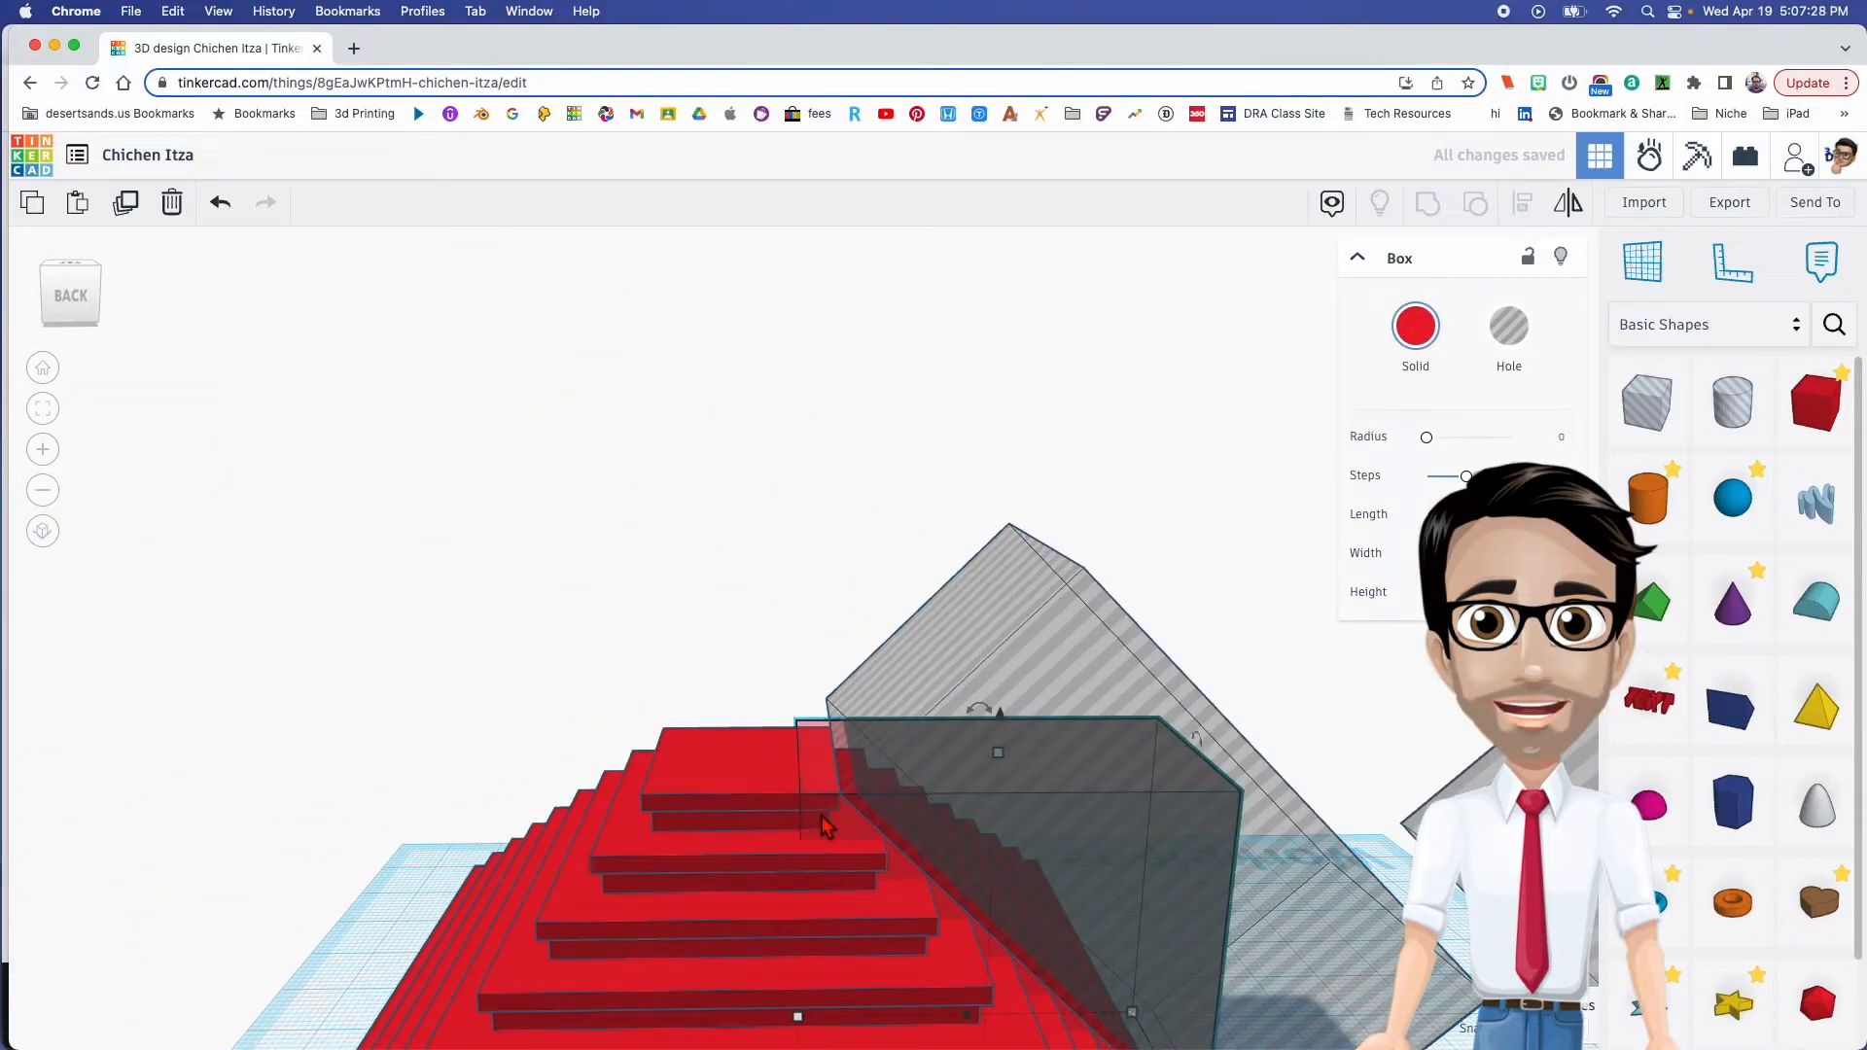
{"action": "right_click_drag", "start_coordinate": [922, 807], "coordinate": [834, 768]}
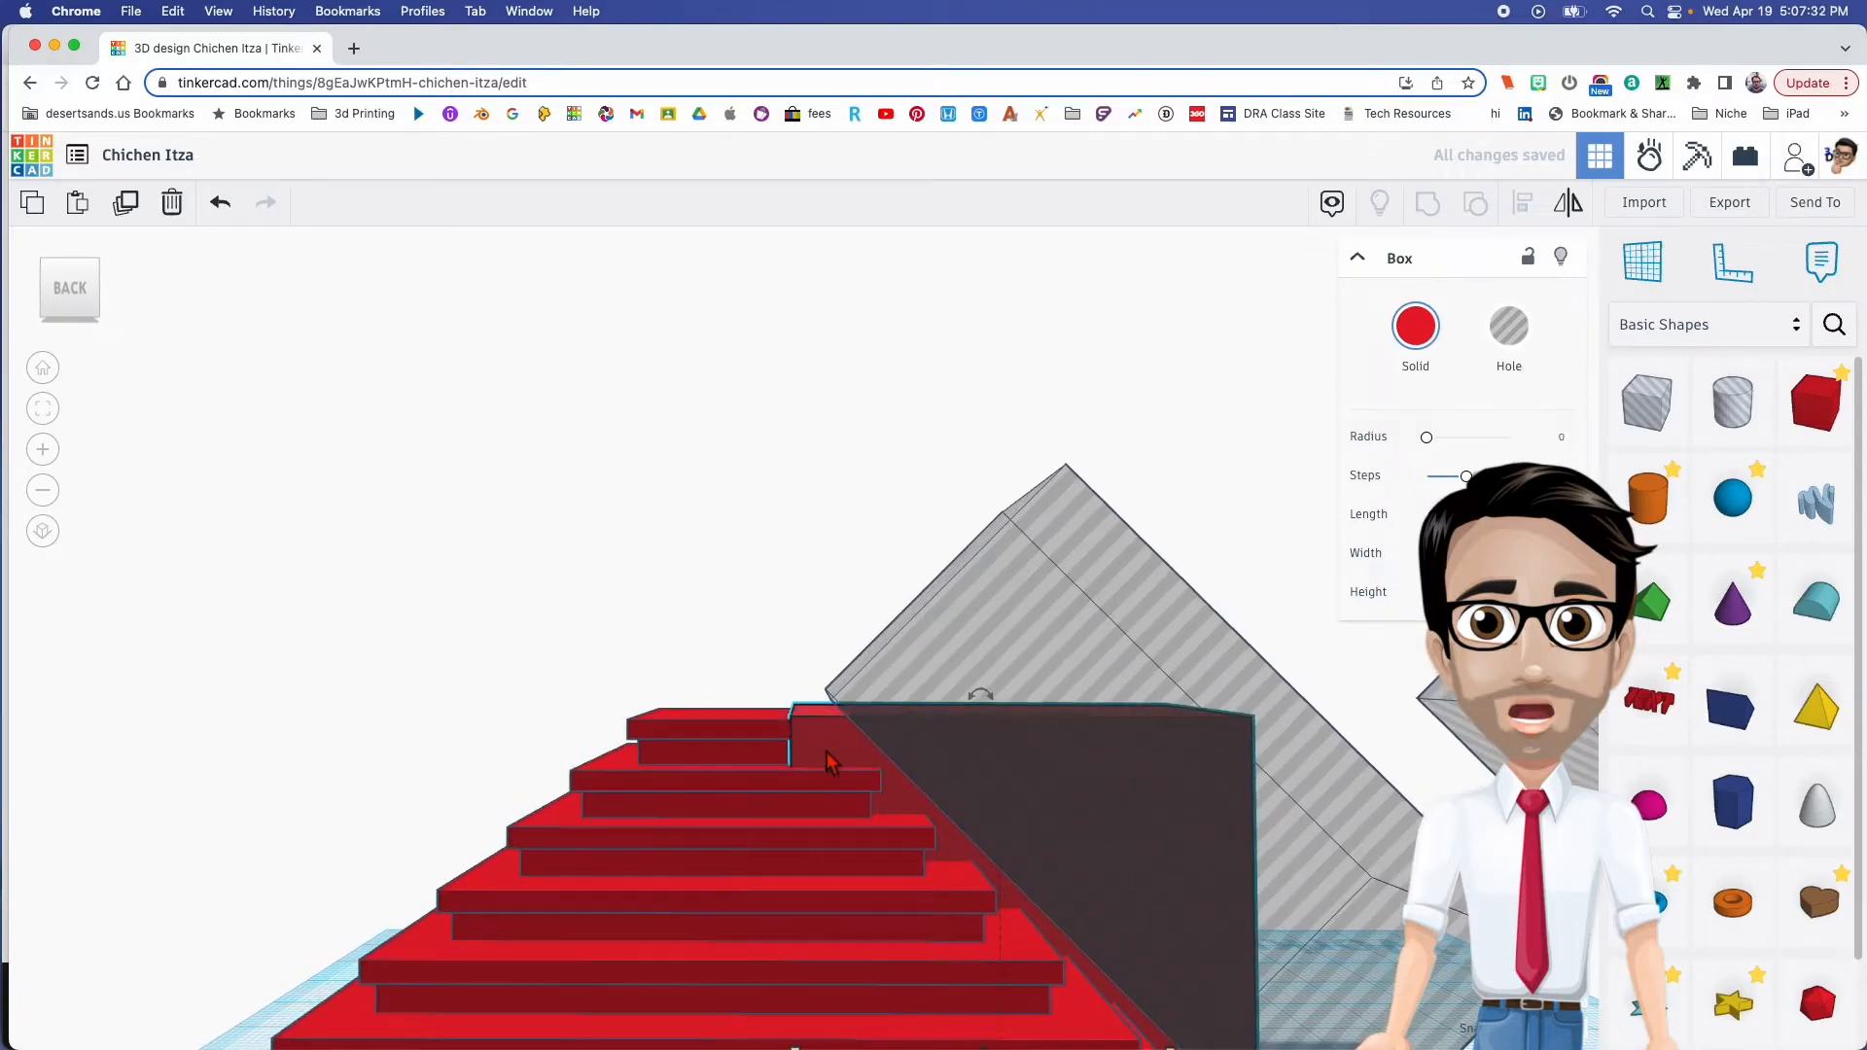
{"action": "key", "text": "t"}
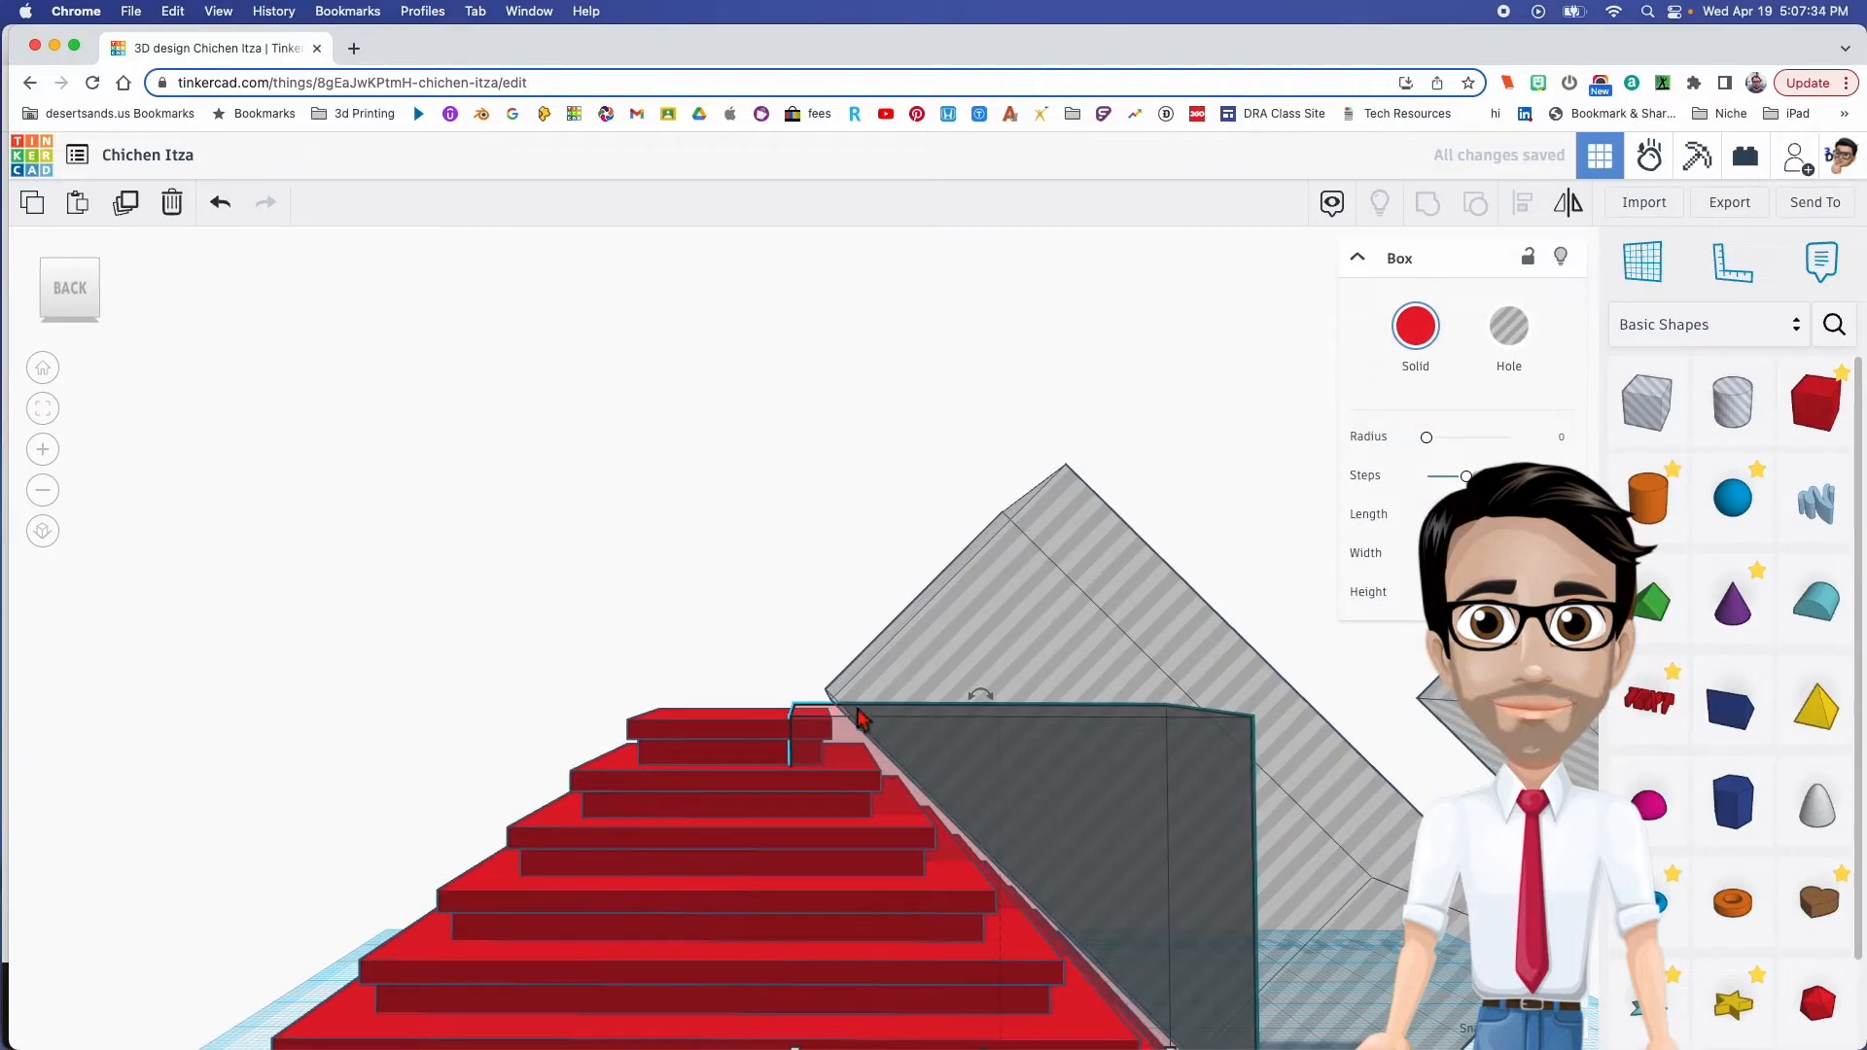
{"action": "scroll", "coordinate": [836, 734], "scroll_direction": "up", "scroll_amount": 5}
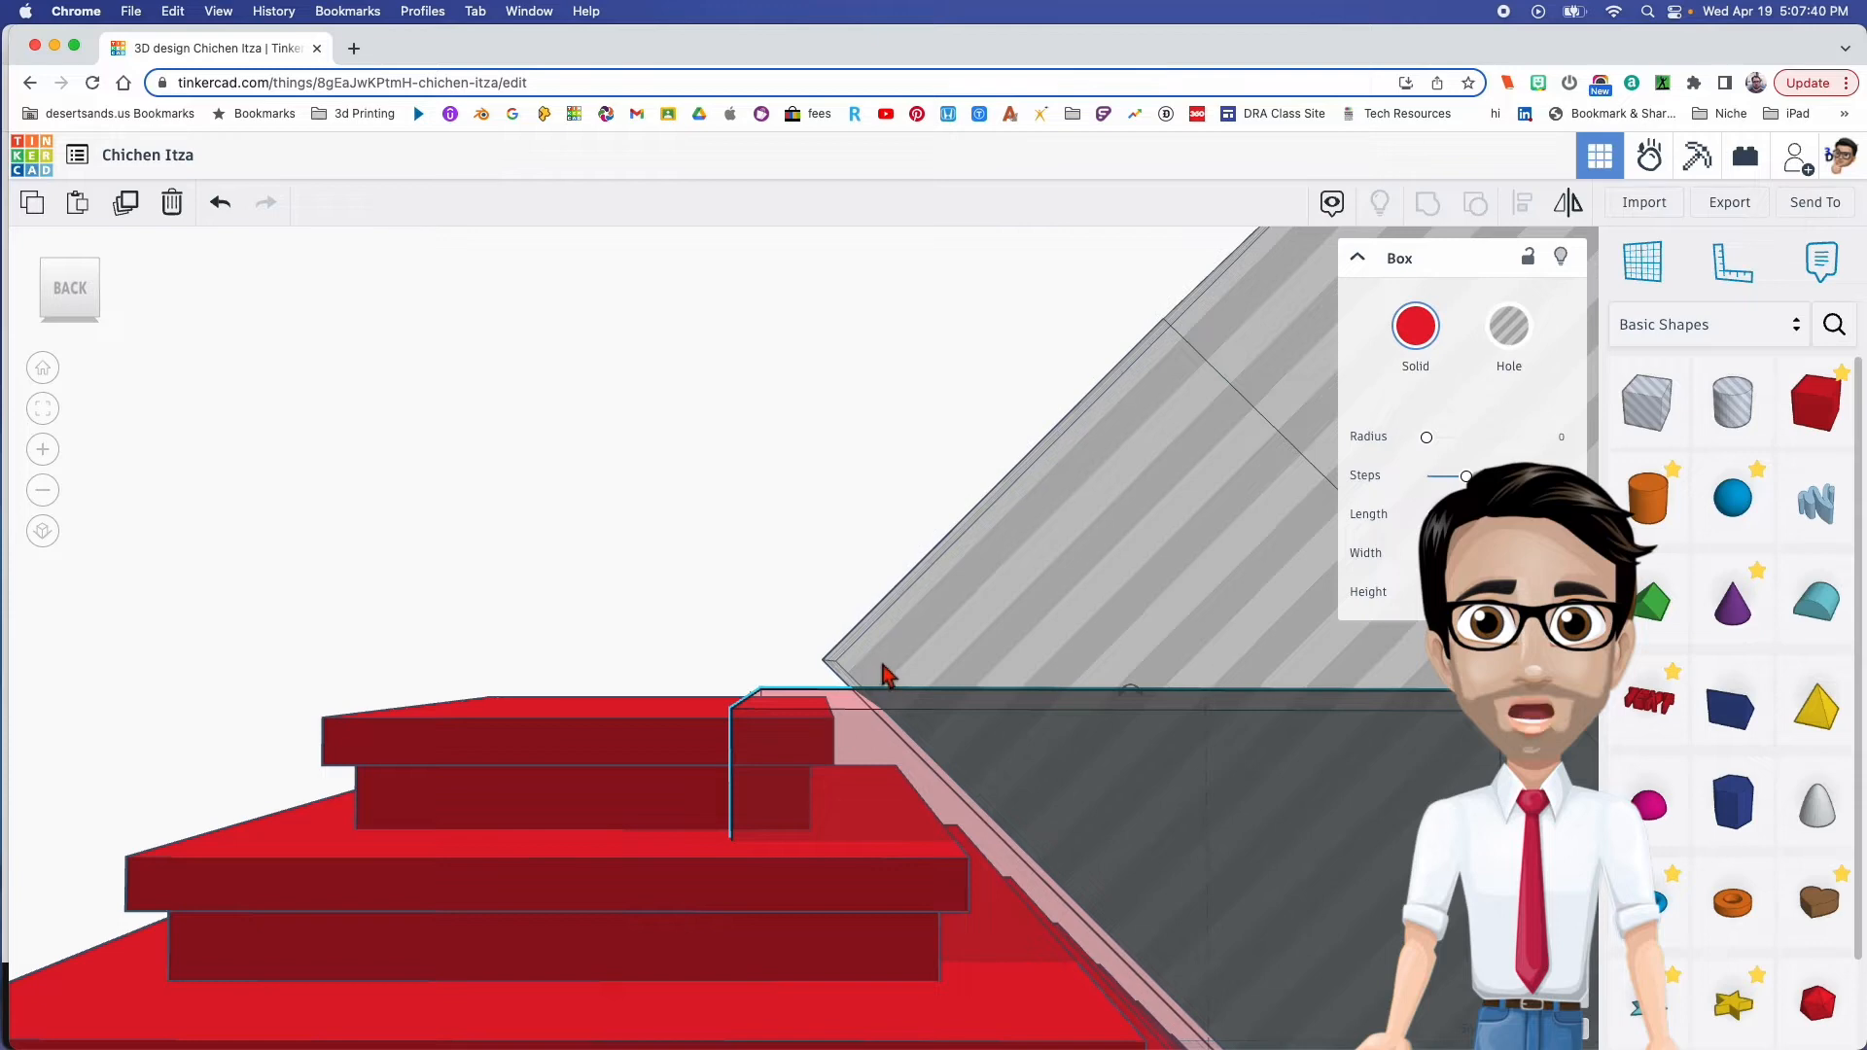
Examine how the overlapping hole box's lower face lines up with the tier edges along the pyramid's slope
{"action": "left_click", "coordinate": [1001, 611]}
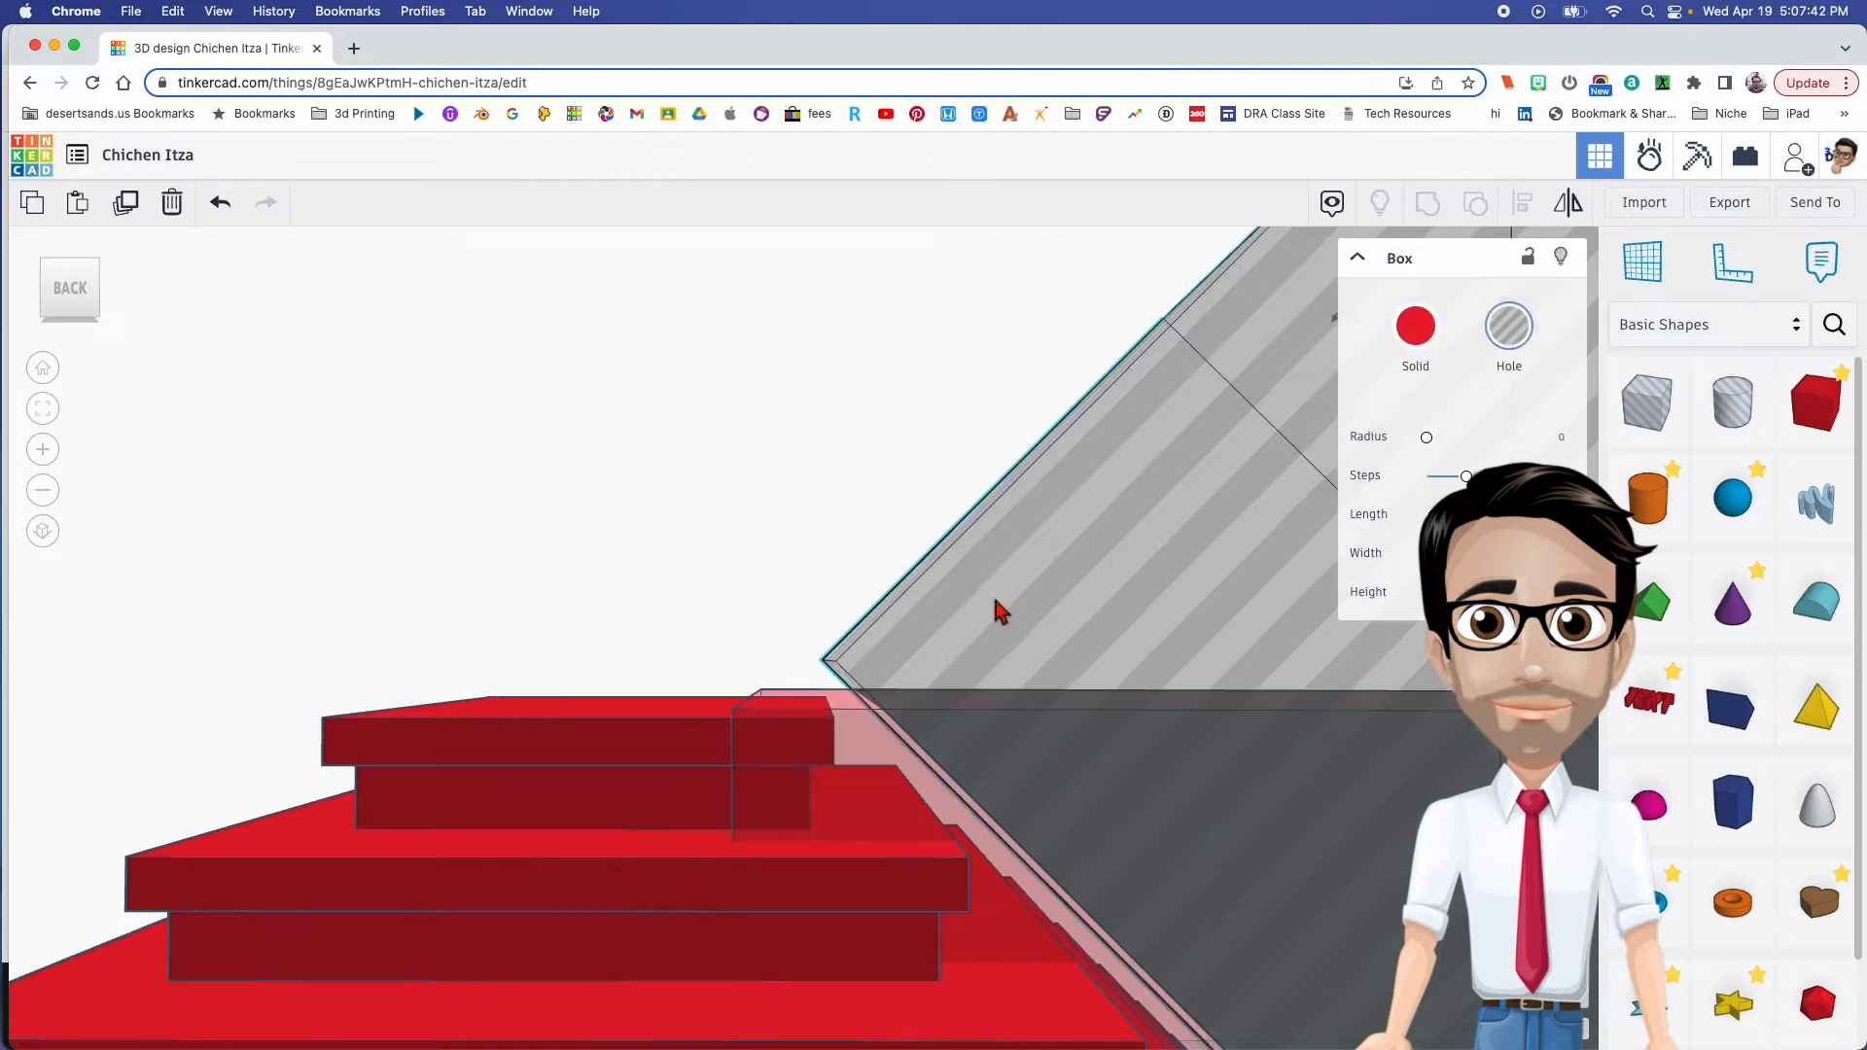
{"action": "right_click_drag", "start_coordinate": [994, 613], "coordinate": [990, 604]}
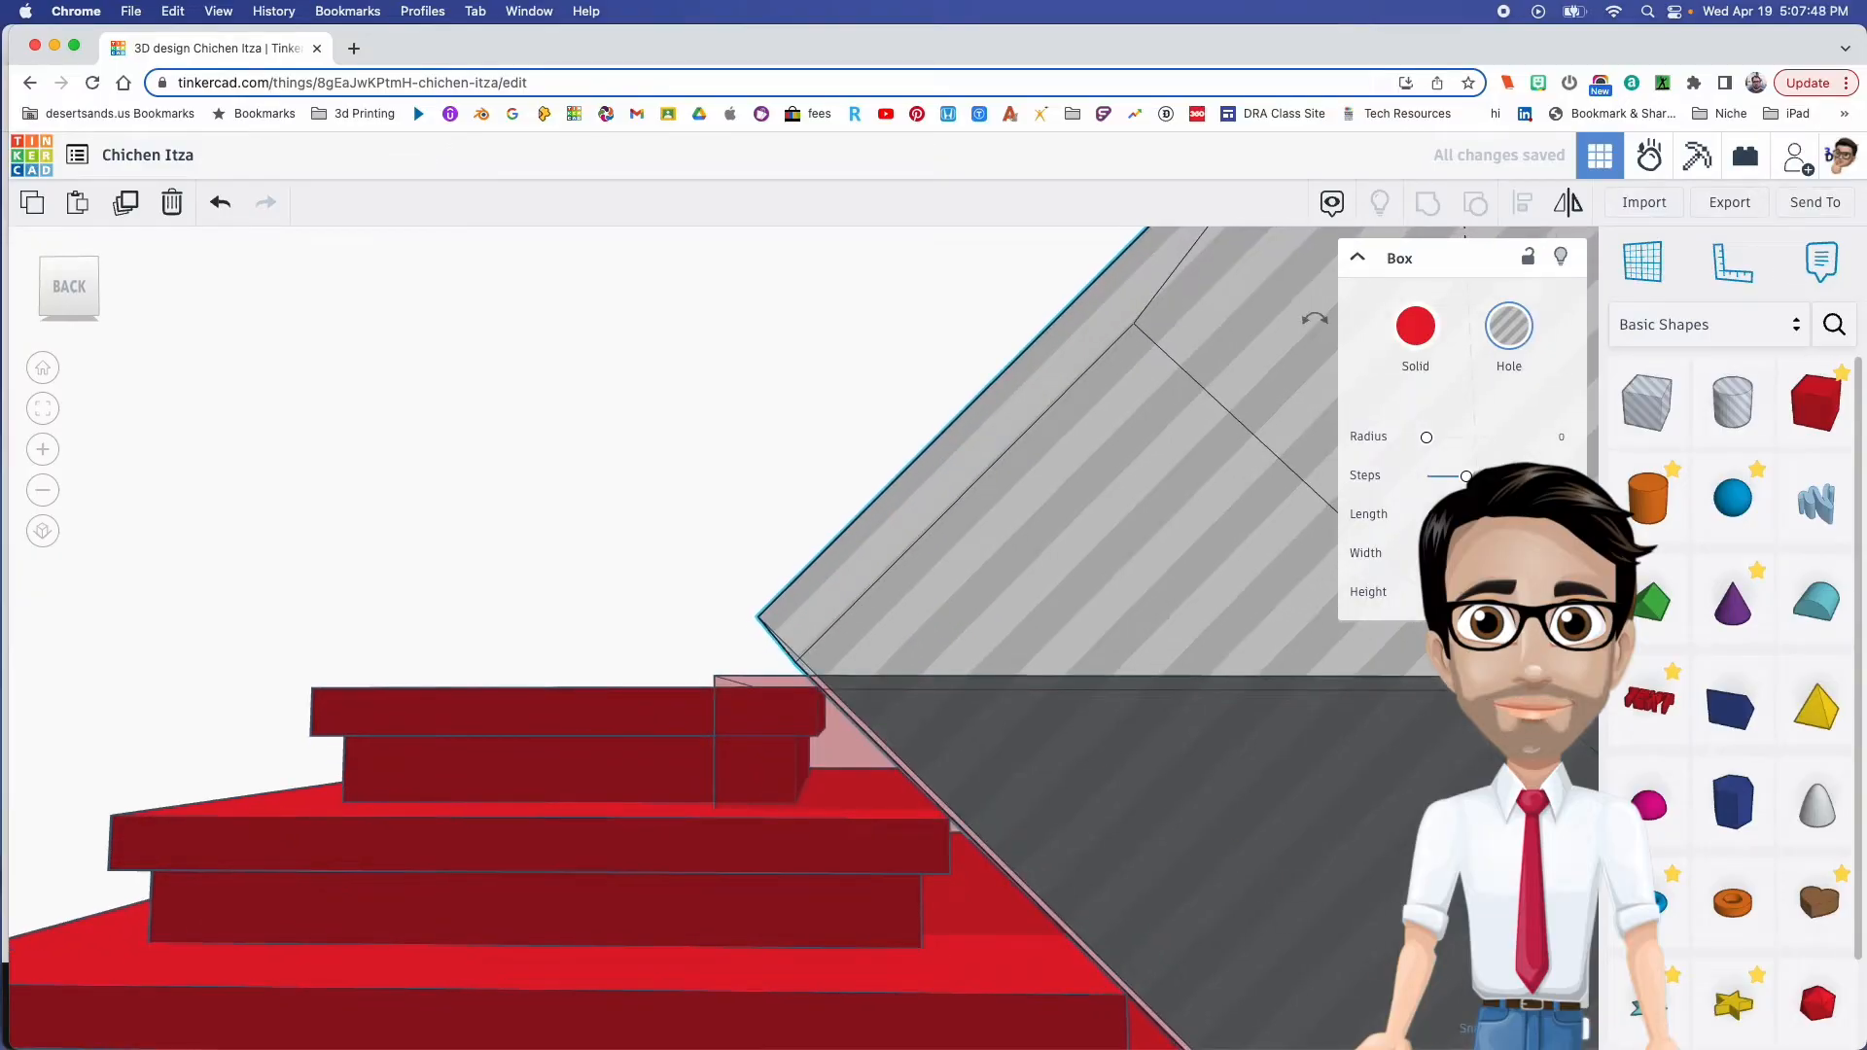
{"action": "scroll", "coordinate": [1250, 917], "scroll_direction": "down", "scroll_amount": 5}
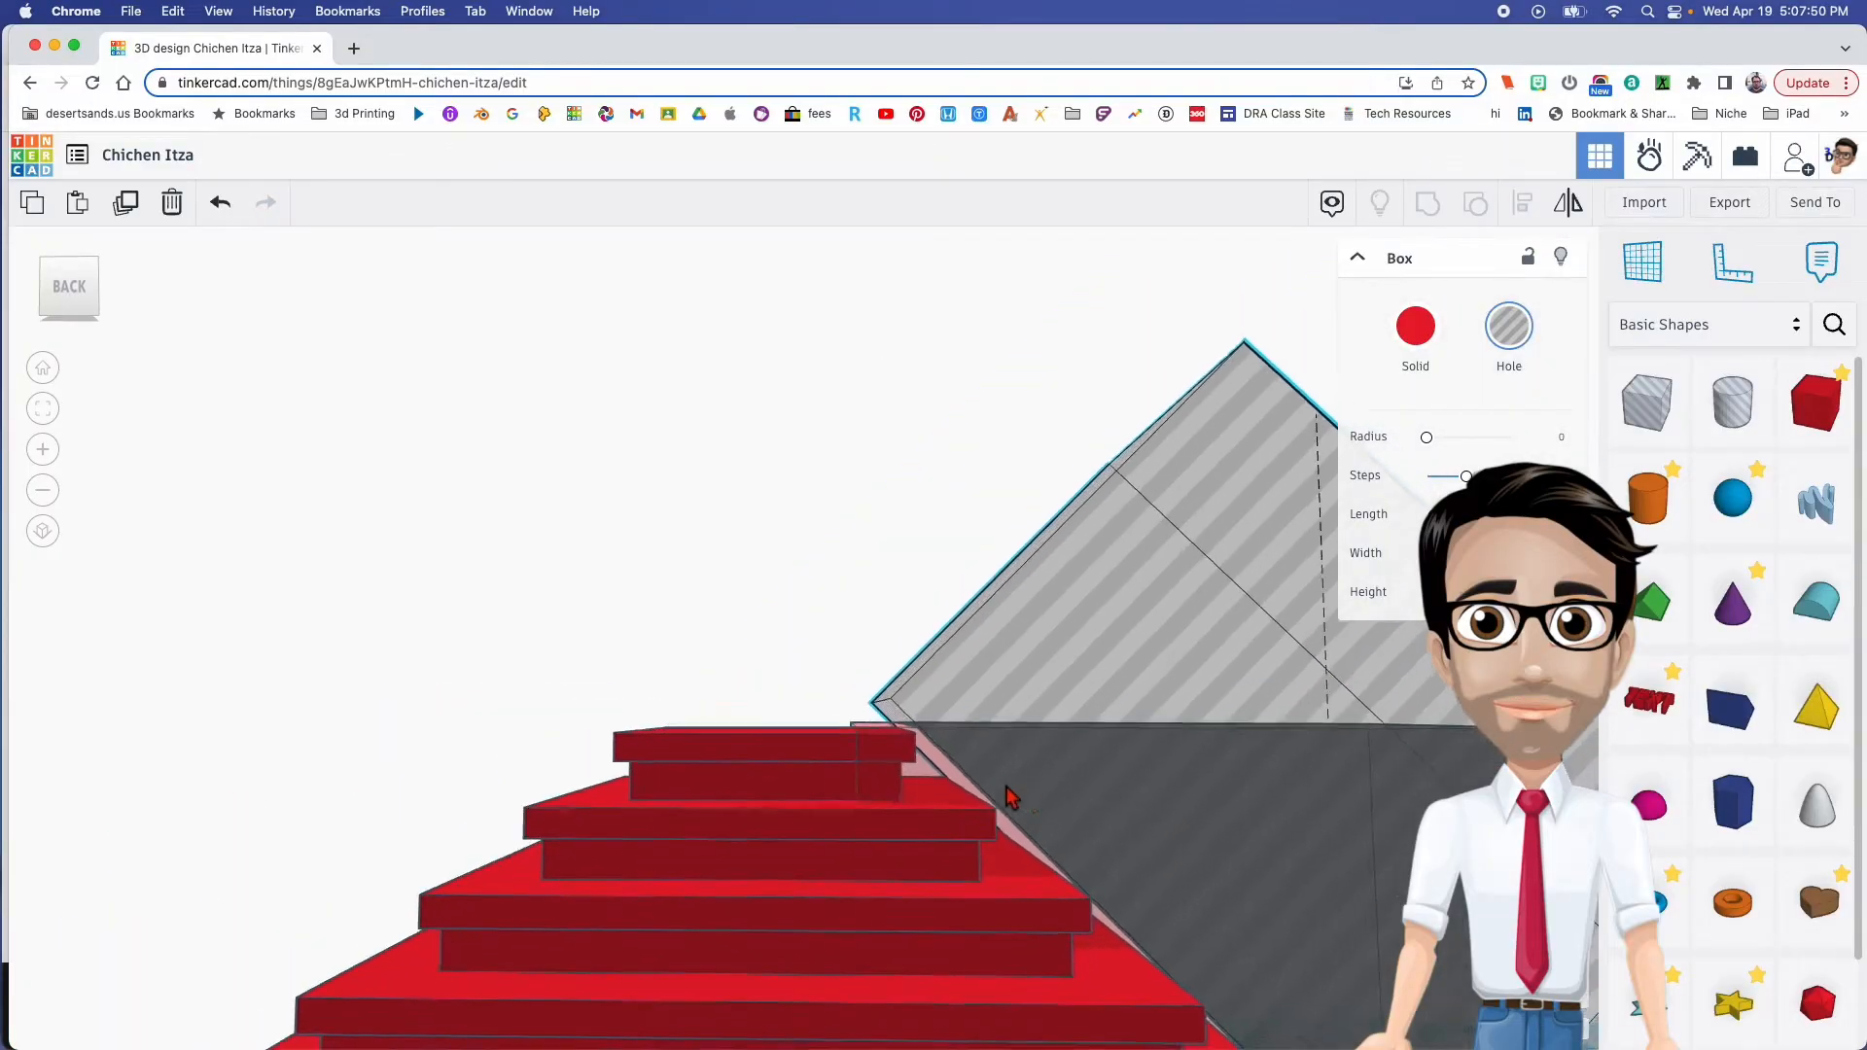
{"action": "scroll", "coordinate": [1040, 839], "scroll_direction": "up", "scroll_amount": 3}
{"action": "scroll", "coordinate": [1038, 846], "scroll_direction": "down", "scroll_amount": 4}
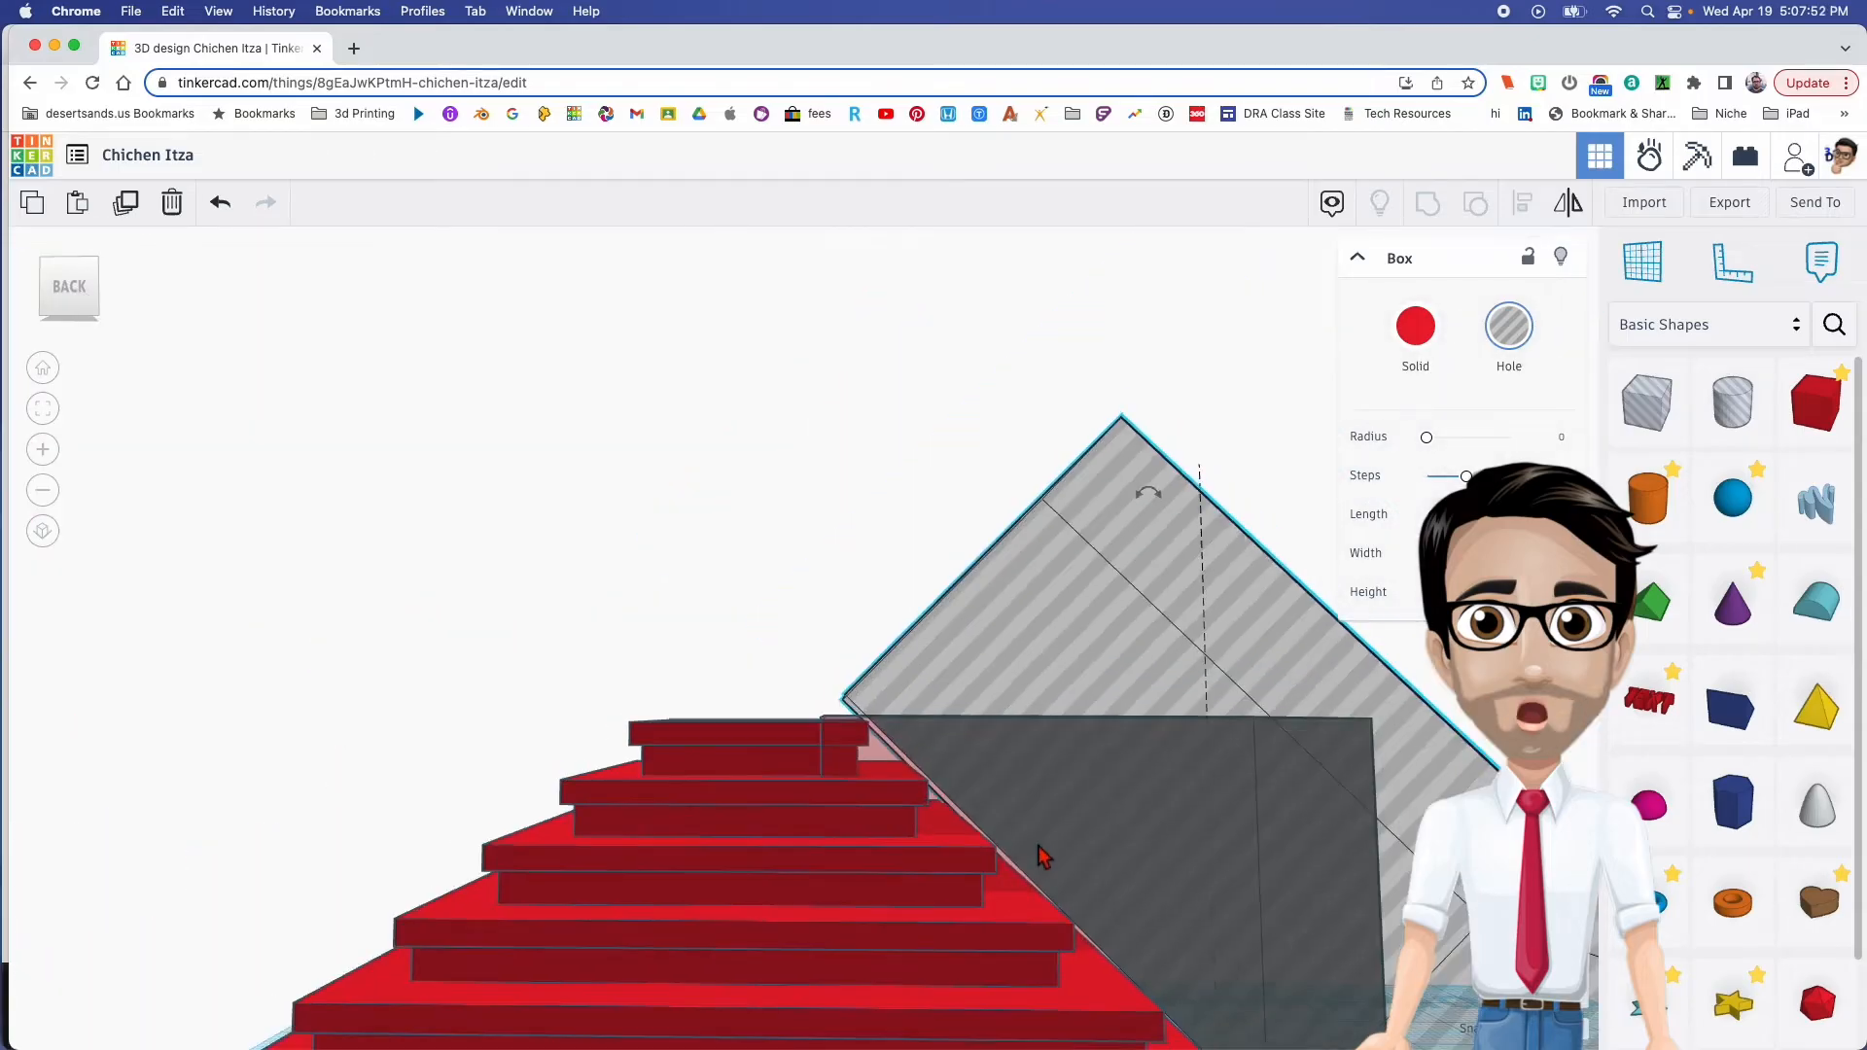
{"action": "middle_click_drag", "start_coordinate": [986, 825], "coordinate": [809, 778]}
{"action": "mouse_move", "coordinate": [1001, 833]}
{"action": "right_mouse_down"}
{"action": "mouse_move", "coordinate": [895, 829]}
{"action": "mouse_move", "coordinate": [1208, 866]}
{"action": "mouse_move", "coordinate": [1023, 811]}
{"action": "right_mouse_up"}
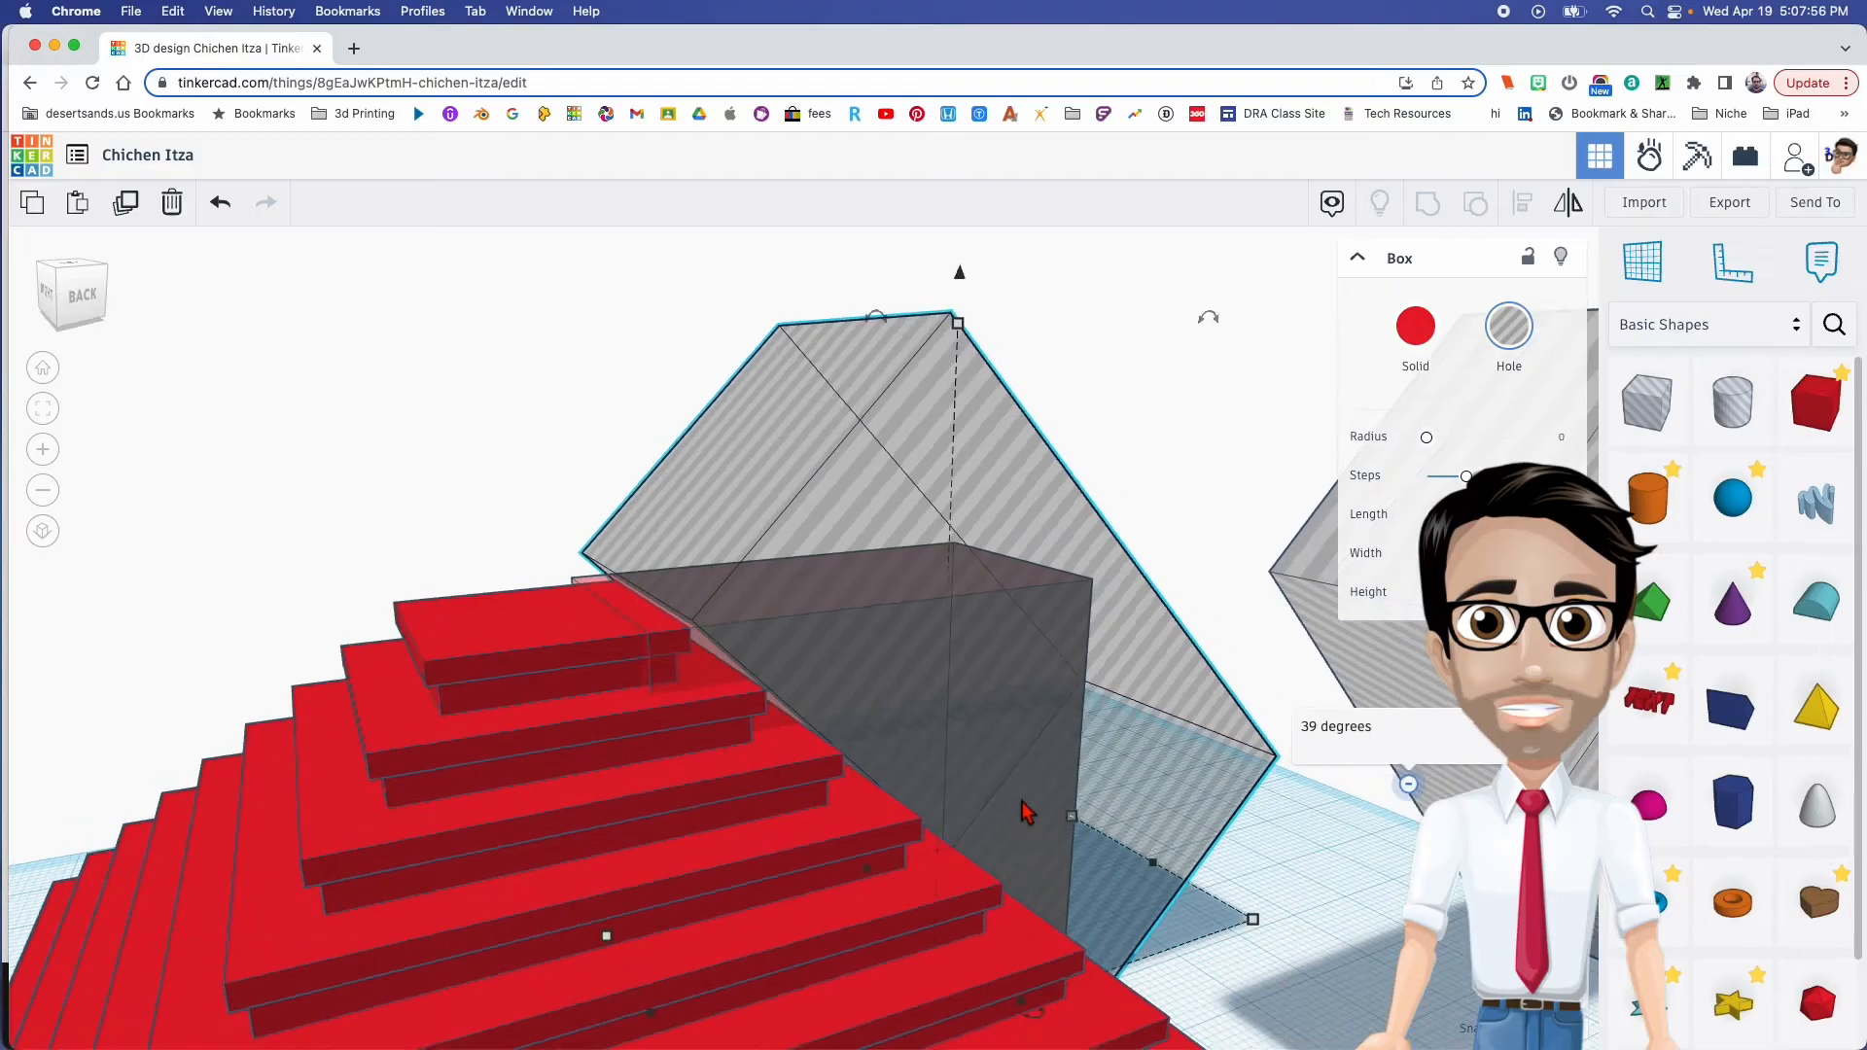
Group the solid box with the overlapping hole box to cut it to the pyramid's slope
{"action": "left_click", "coordinate": [692, 694]}
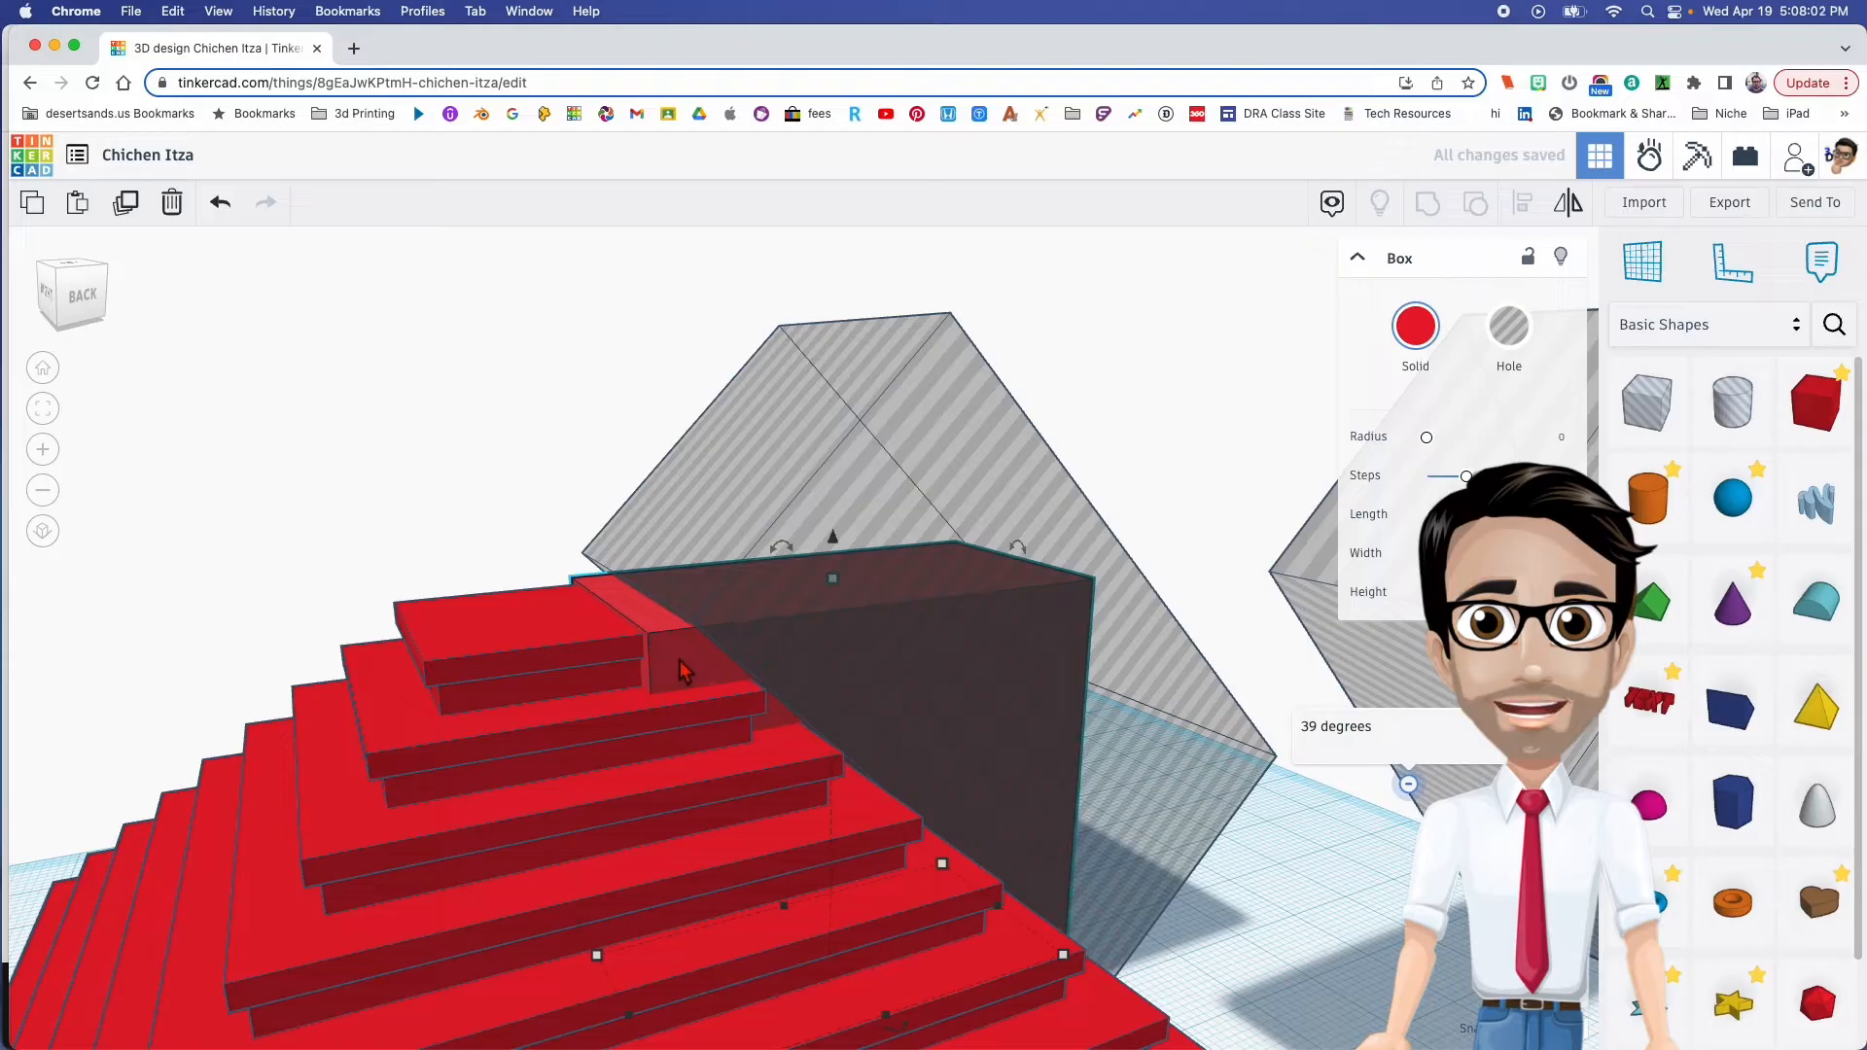
{"action": "left_click", "coordinate": [895, 482], "text": "shift"}
{"action": "key", "text": "super+g"}
Move the remaining outer hole box onto the sloped face of the cut staircase block
{"action": "right_click_drag", "start_coordinate": [883, 684], "coordinate": [287, 727]}
{"action": "left_click_drag", "start_coordinate": [54, 750], "coordinate": [1044, 447]}
{"action": "right_click_drag", "start_coordinate": [820, 733], "coordinate": [736, 698]}
{"action": "left_click_drag", "start_coordinate": [736, 698], "coordinate": [816, 671]}
{"action": "right_click_drag", "start_coordinate": [817, 671], "coordinate": [904, 900]}
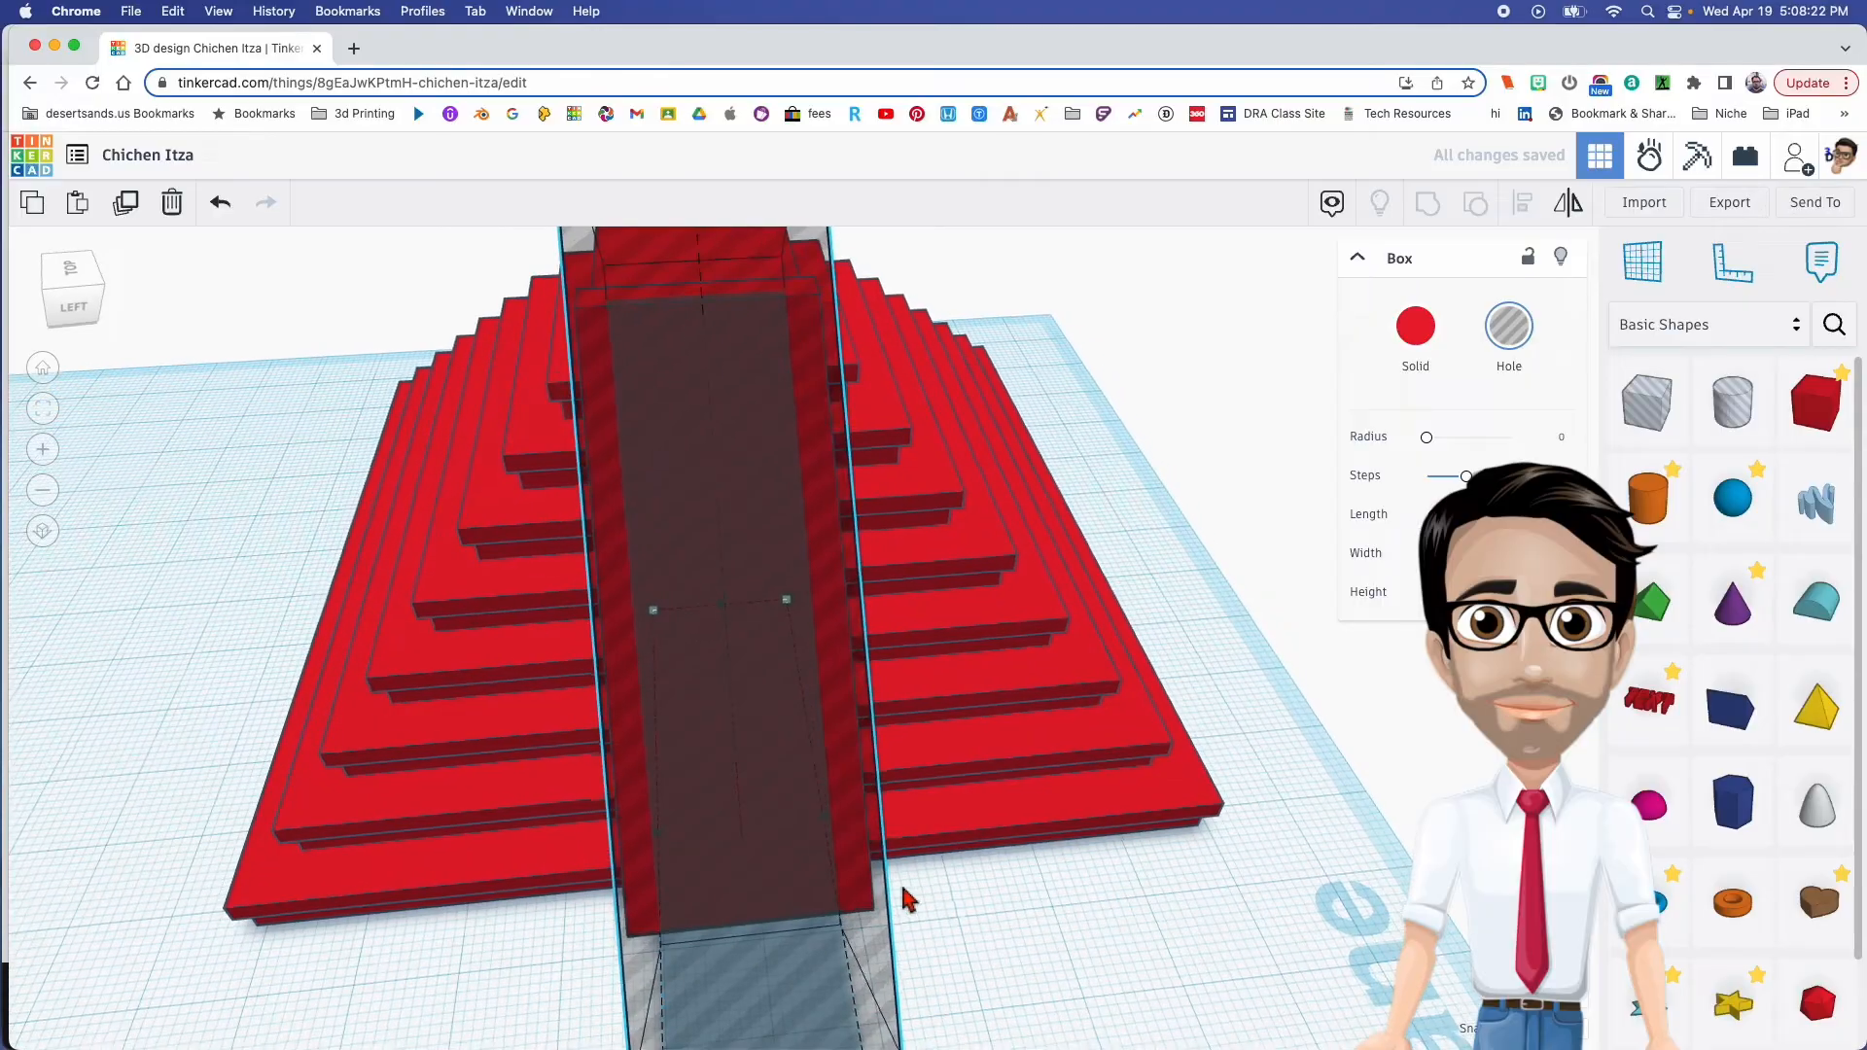
Align the pyramid, the sloped staircase block and the hole box to their common centre across the staircase's width
{"action": "left_click", "coordinate": [345, 583]}
{"action": "key", "text": "l"}
{"action": "middle_click_drag", "start_coordinate": [570, 786], "coordinate": [570, 687]}
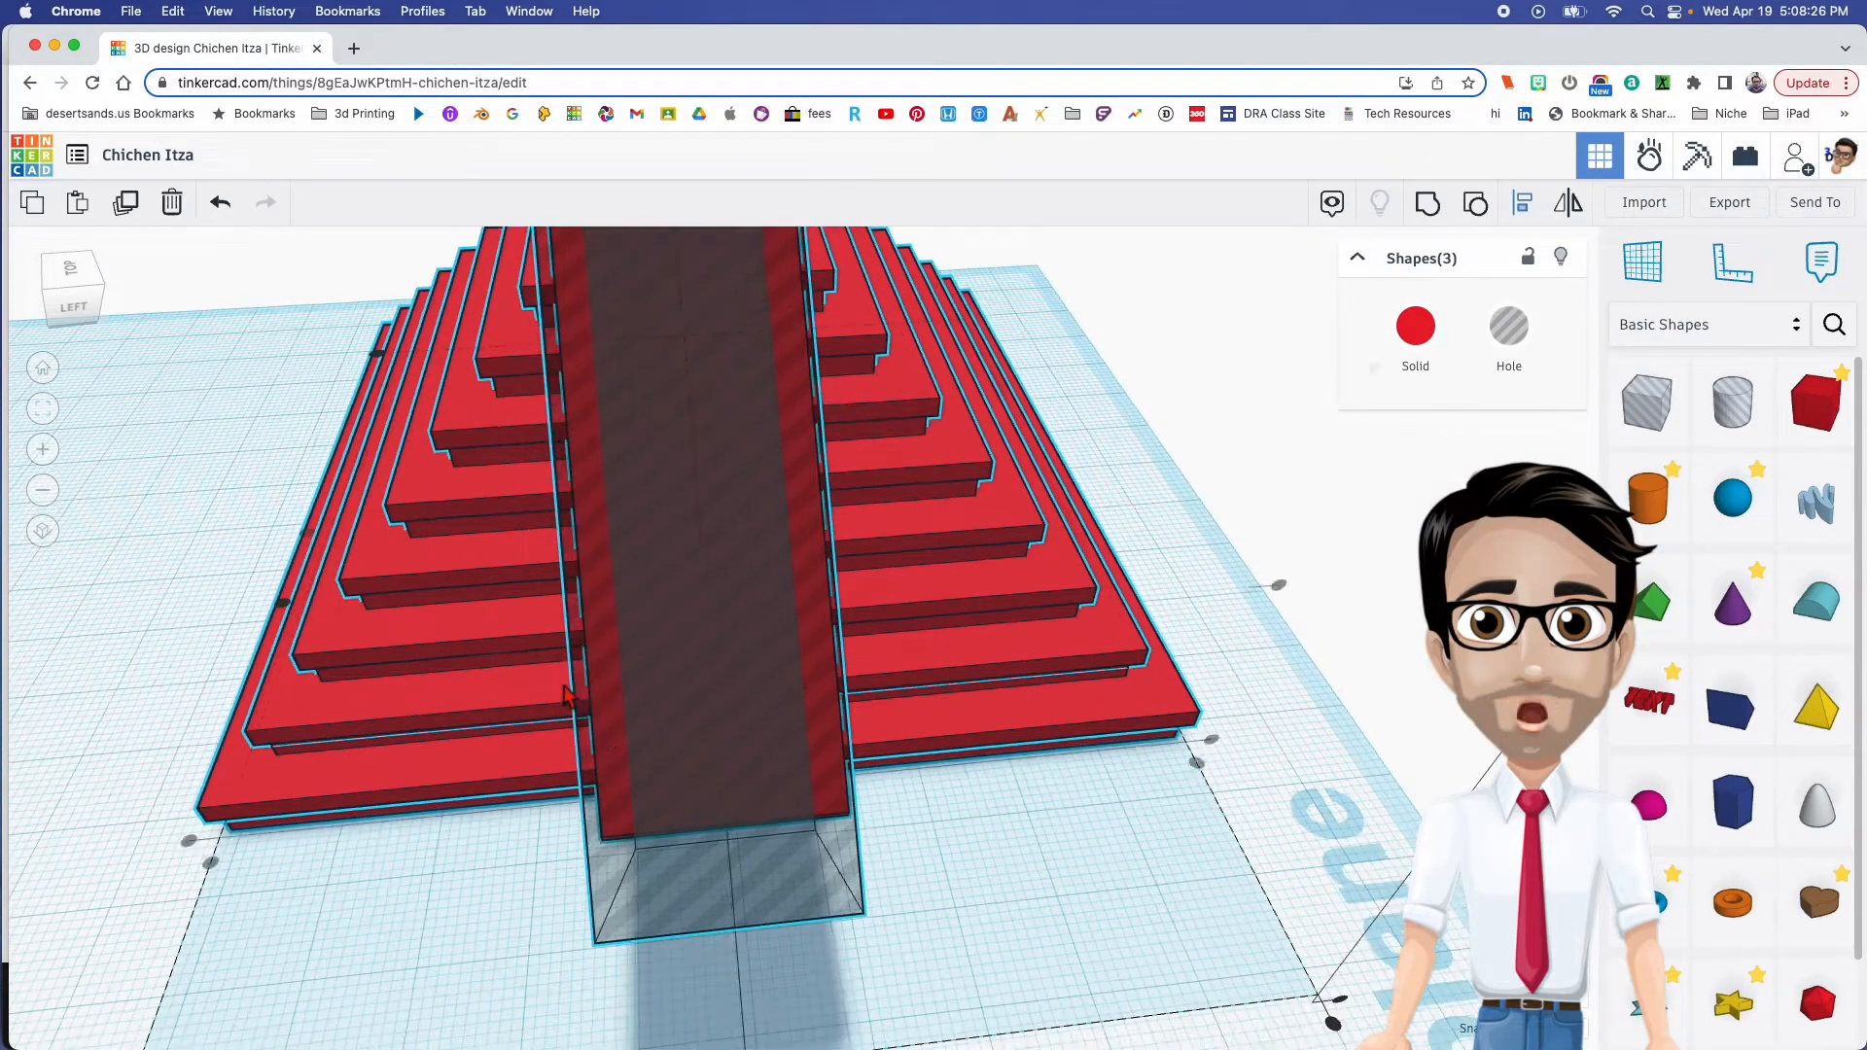
{"action": "scroll", "coordinate": [637, 766], "scroll_direction": "down", "scroll_amount": 4}
{"action": "left_click", "coordinate": [702, 968]}
{"action": "left_click", "coordinate": [722, 917]}
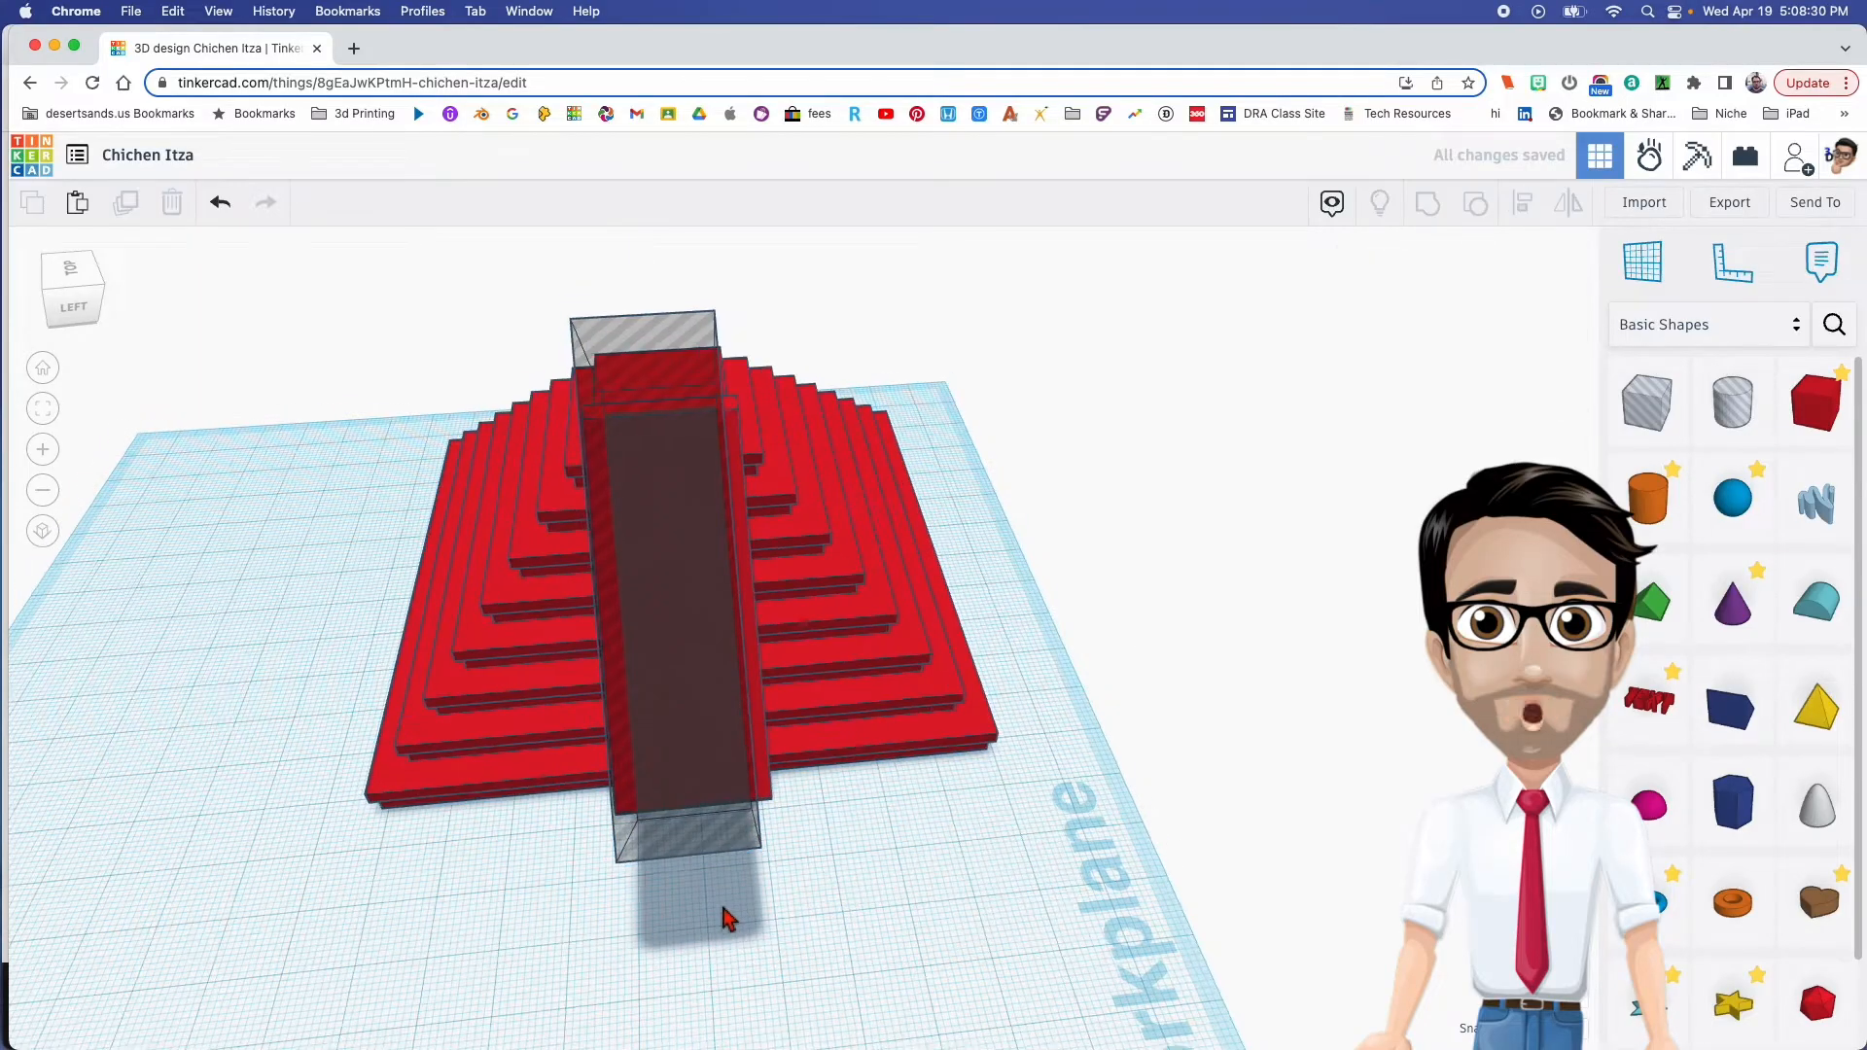
Make the sloped staircase block transparent and check how deeply the hole box cuts into it from several sides
{"action": "scroll", "coordinate": [721, 909], "scroll_direction": "up", "scroll_amount": 4}
{"action": "mouse_move", "coordinate": [721, 910]}
{"action": "right_mouse_down"}
{"action": "mouse_move", "coordinate": [656, 896]}
{"action": "mouse_move", "coordinate": [833, 866]}
{"action": "mouse_move", "coordinate": [655, 891]}
{"action": "mouse_move", "coordinate": [705, 919]}
{"action": "right_mouse_up"}
{"action": "right_click_drag", "start_coordinate": [813, 609], "coordinate": [739, 607]}
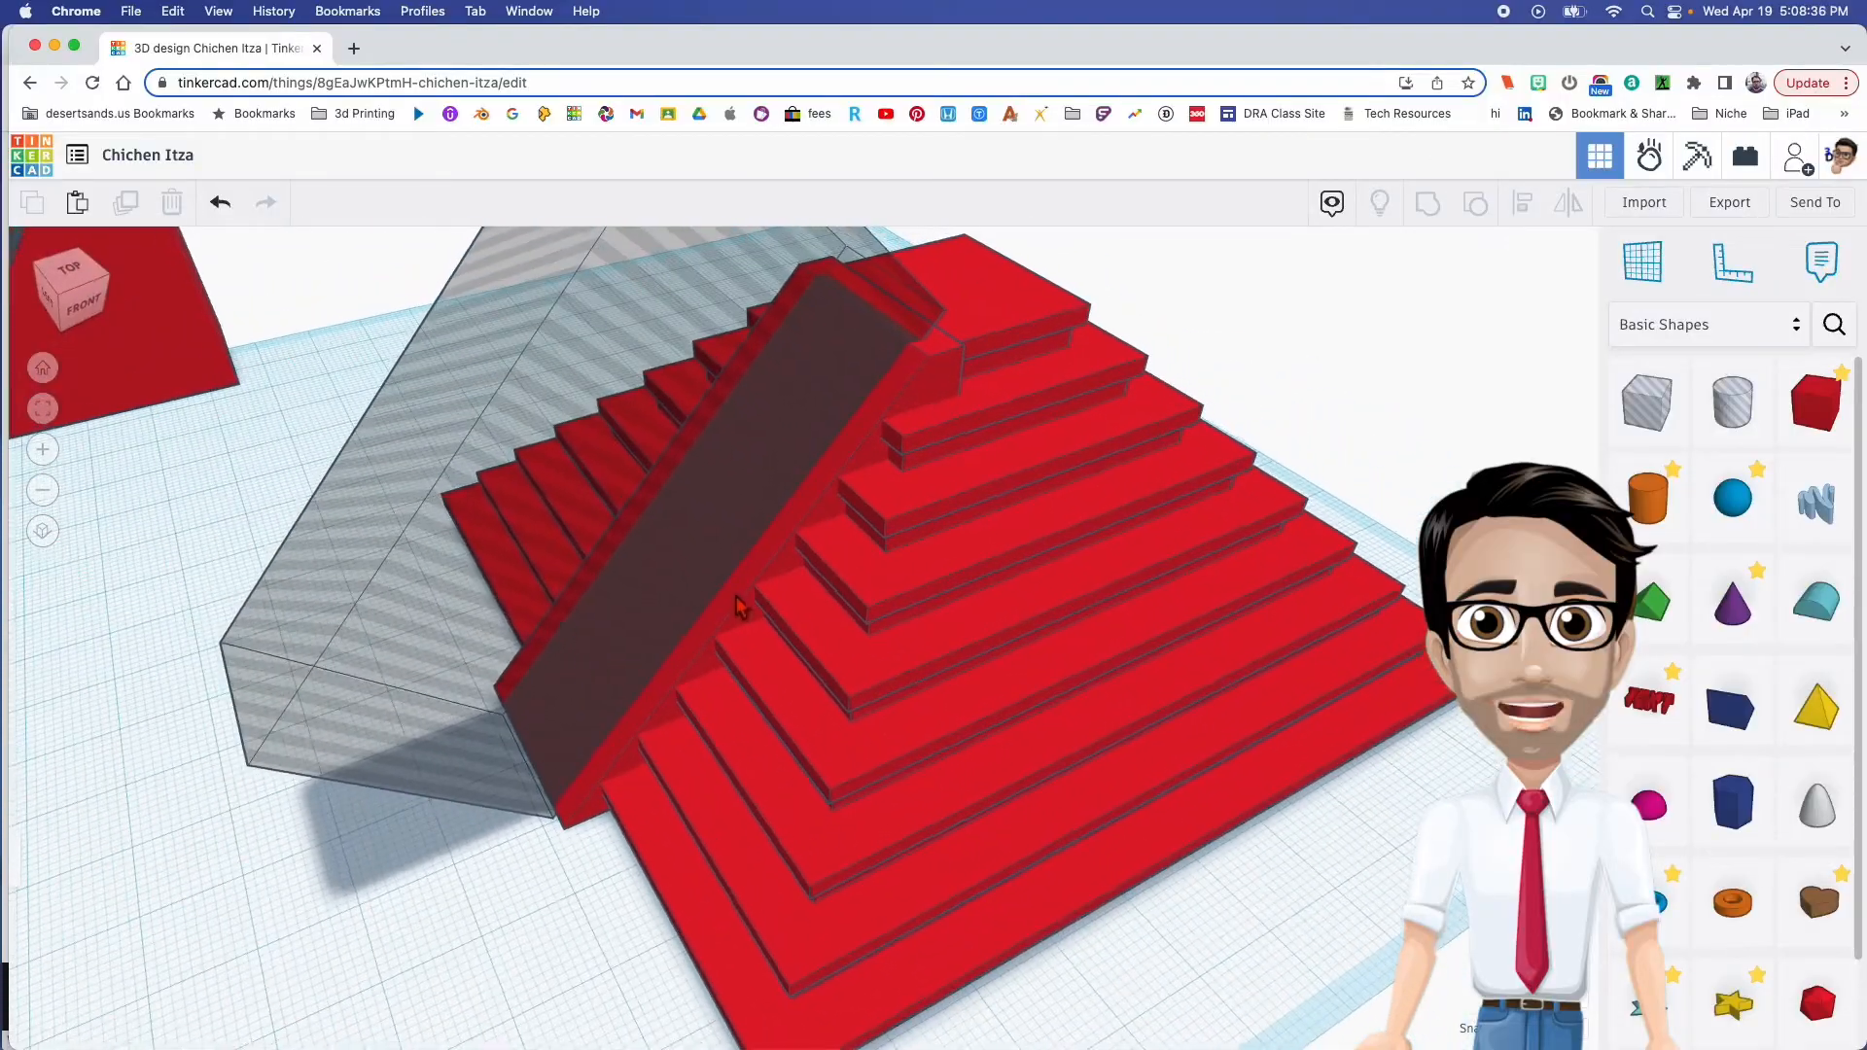
{"action": "left_click", "coordinate": [768, 578]}
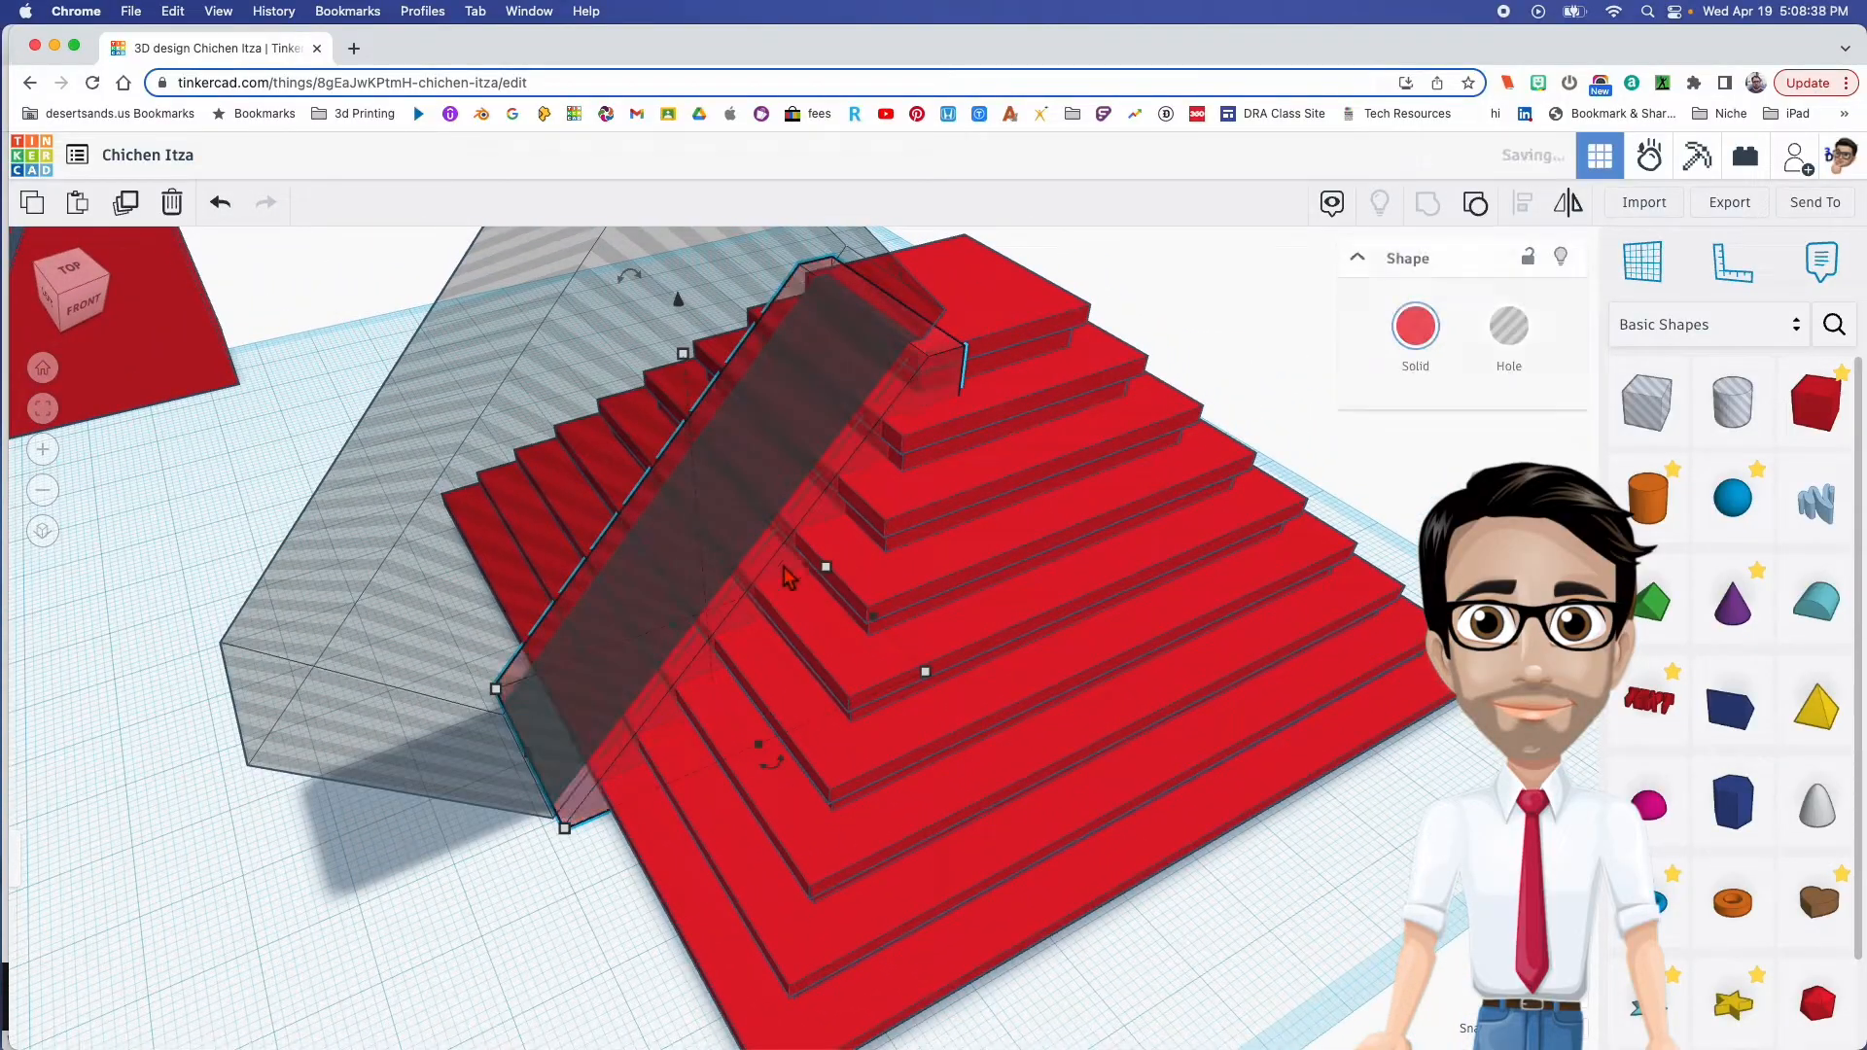
{"action": "right_click_drag", "start_coordinate": [768, 579], "coordinate": [616, 492]}
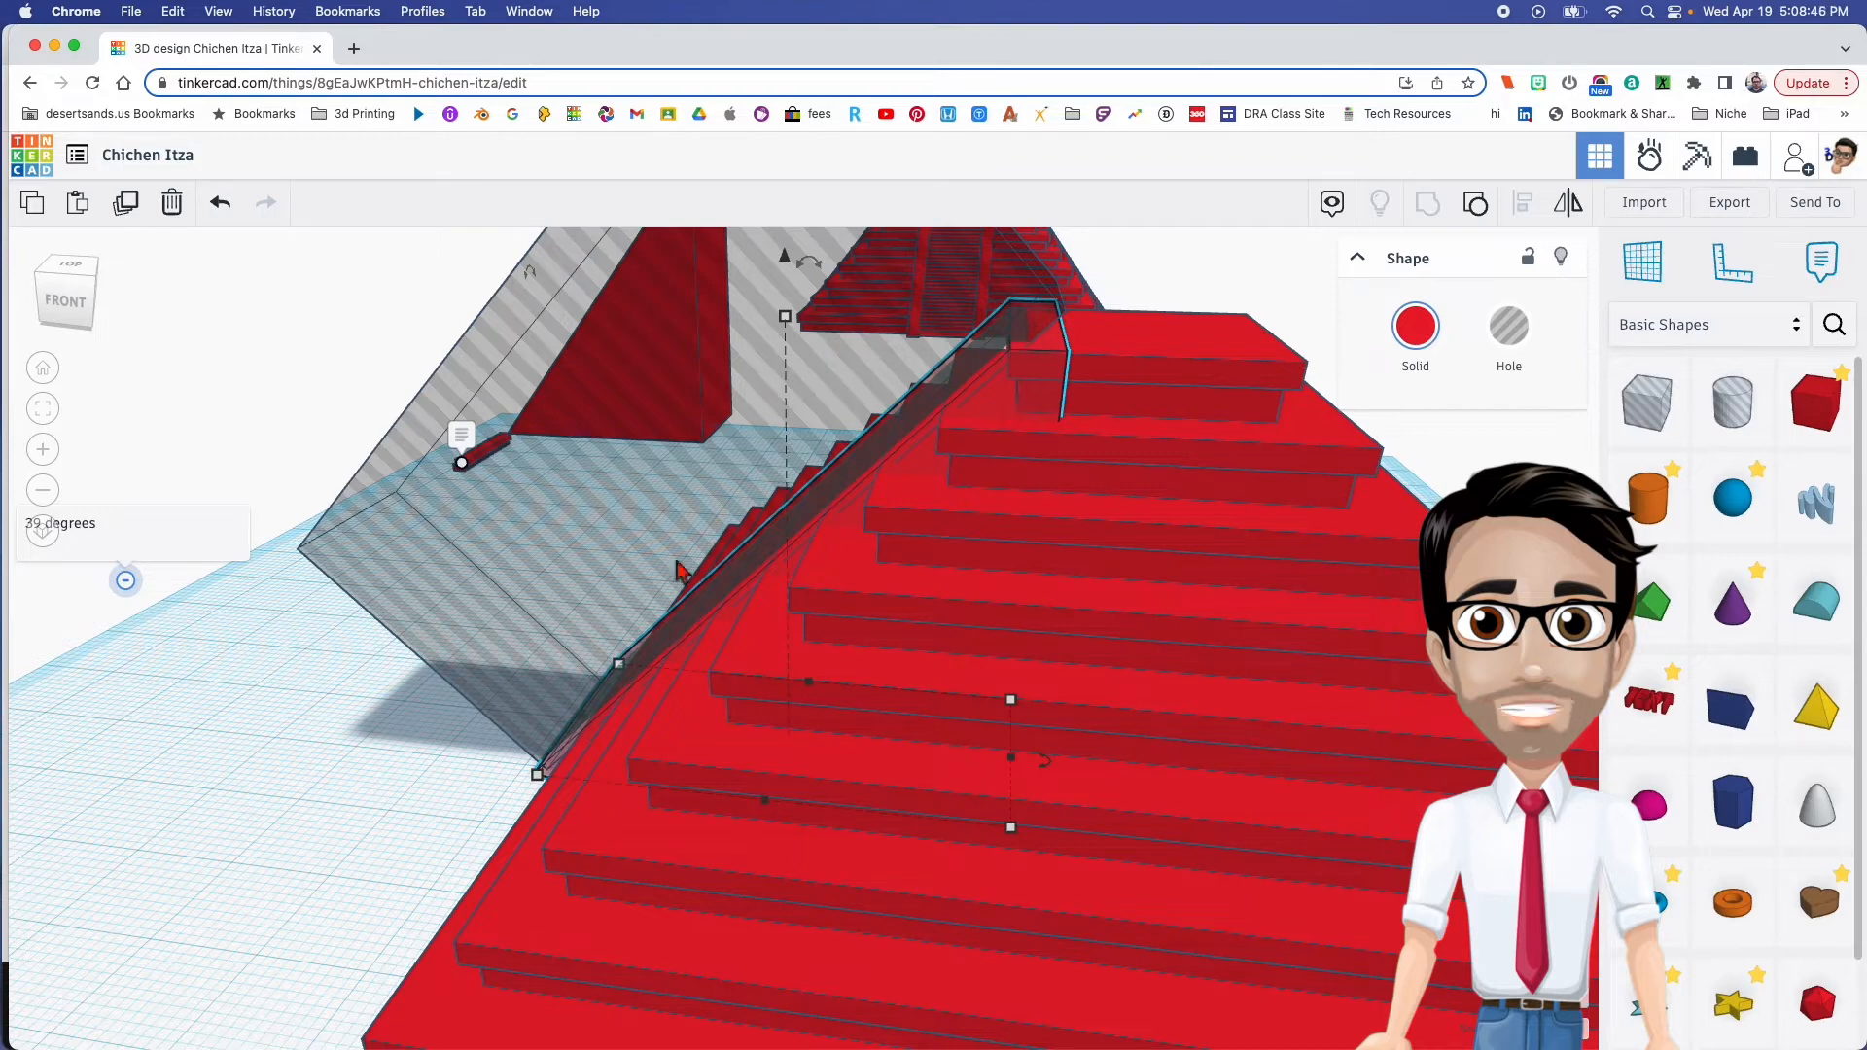
{"action": "right_click_drag", "start_coordinate": [1023, 342], "coordinate": [381, 856]}
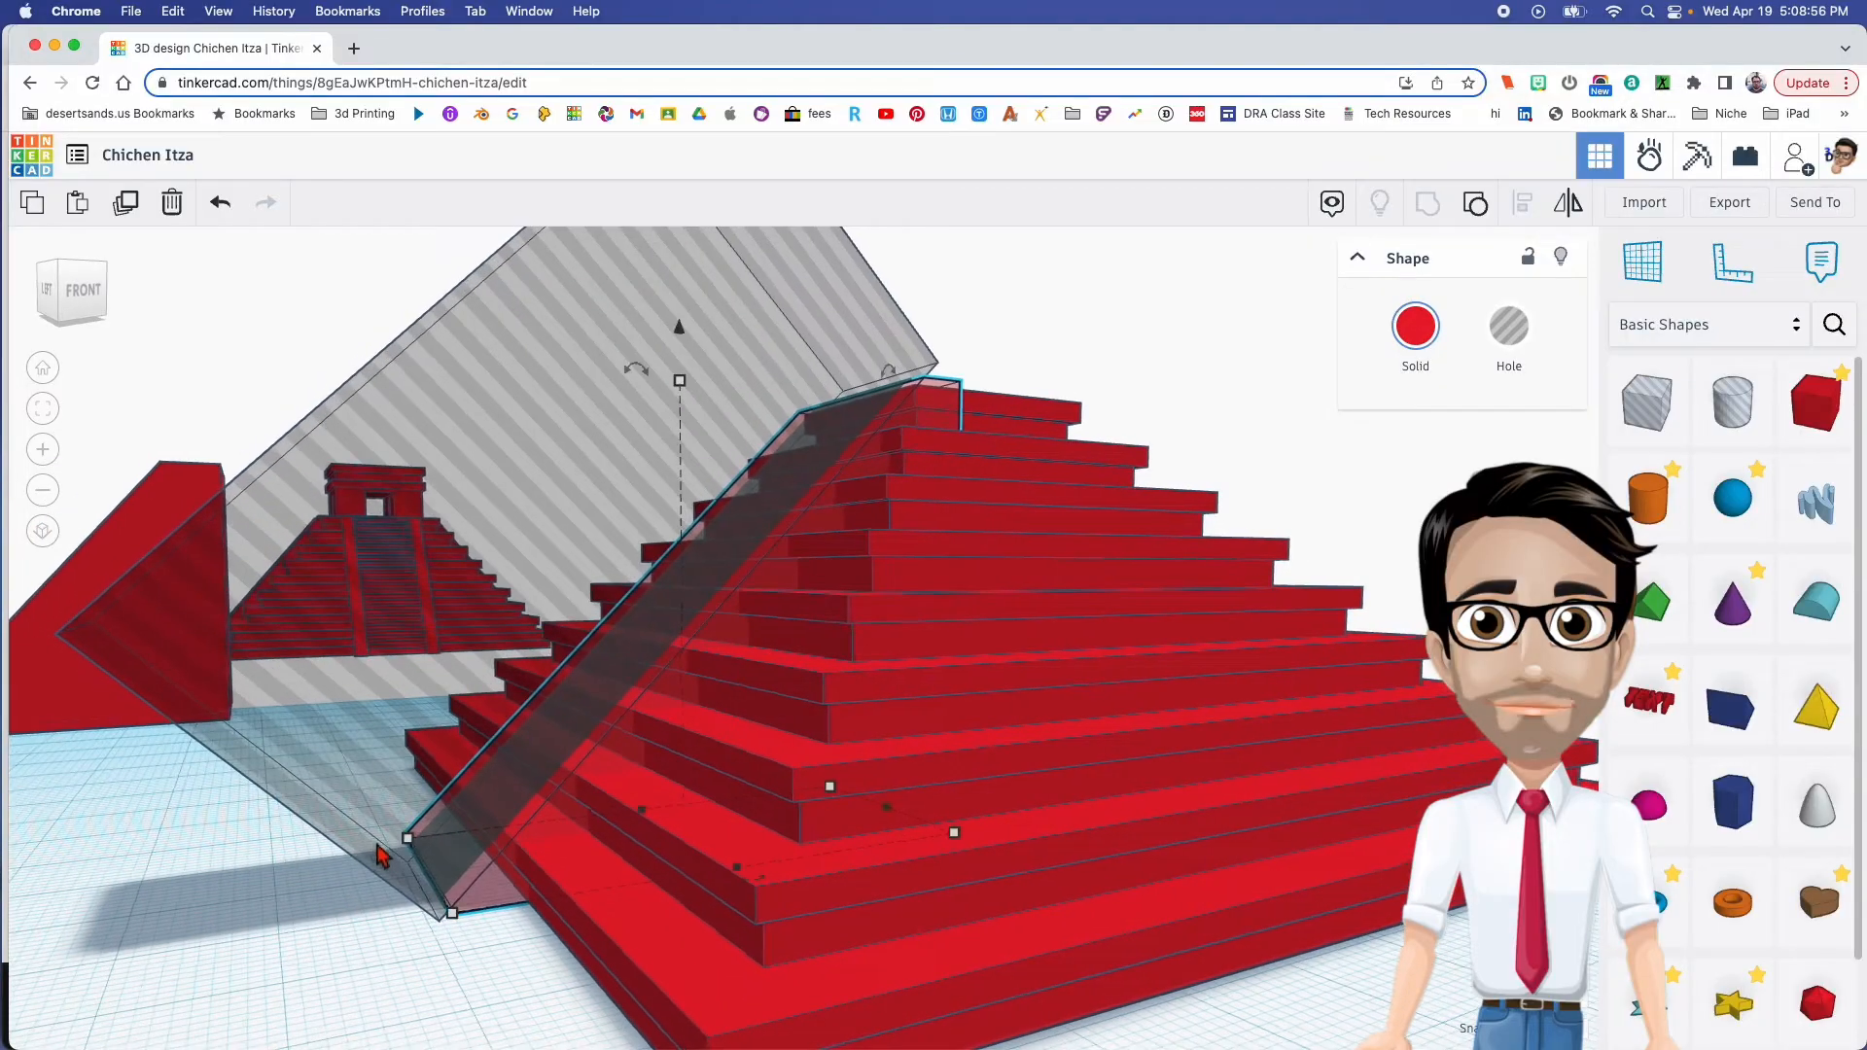
{"action": "right_click_drag", "start_coordinate": [649, 793], "coordinate": [428, 824]}
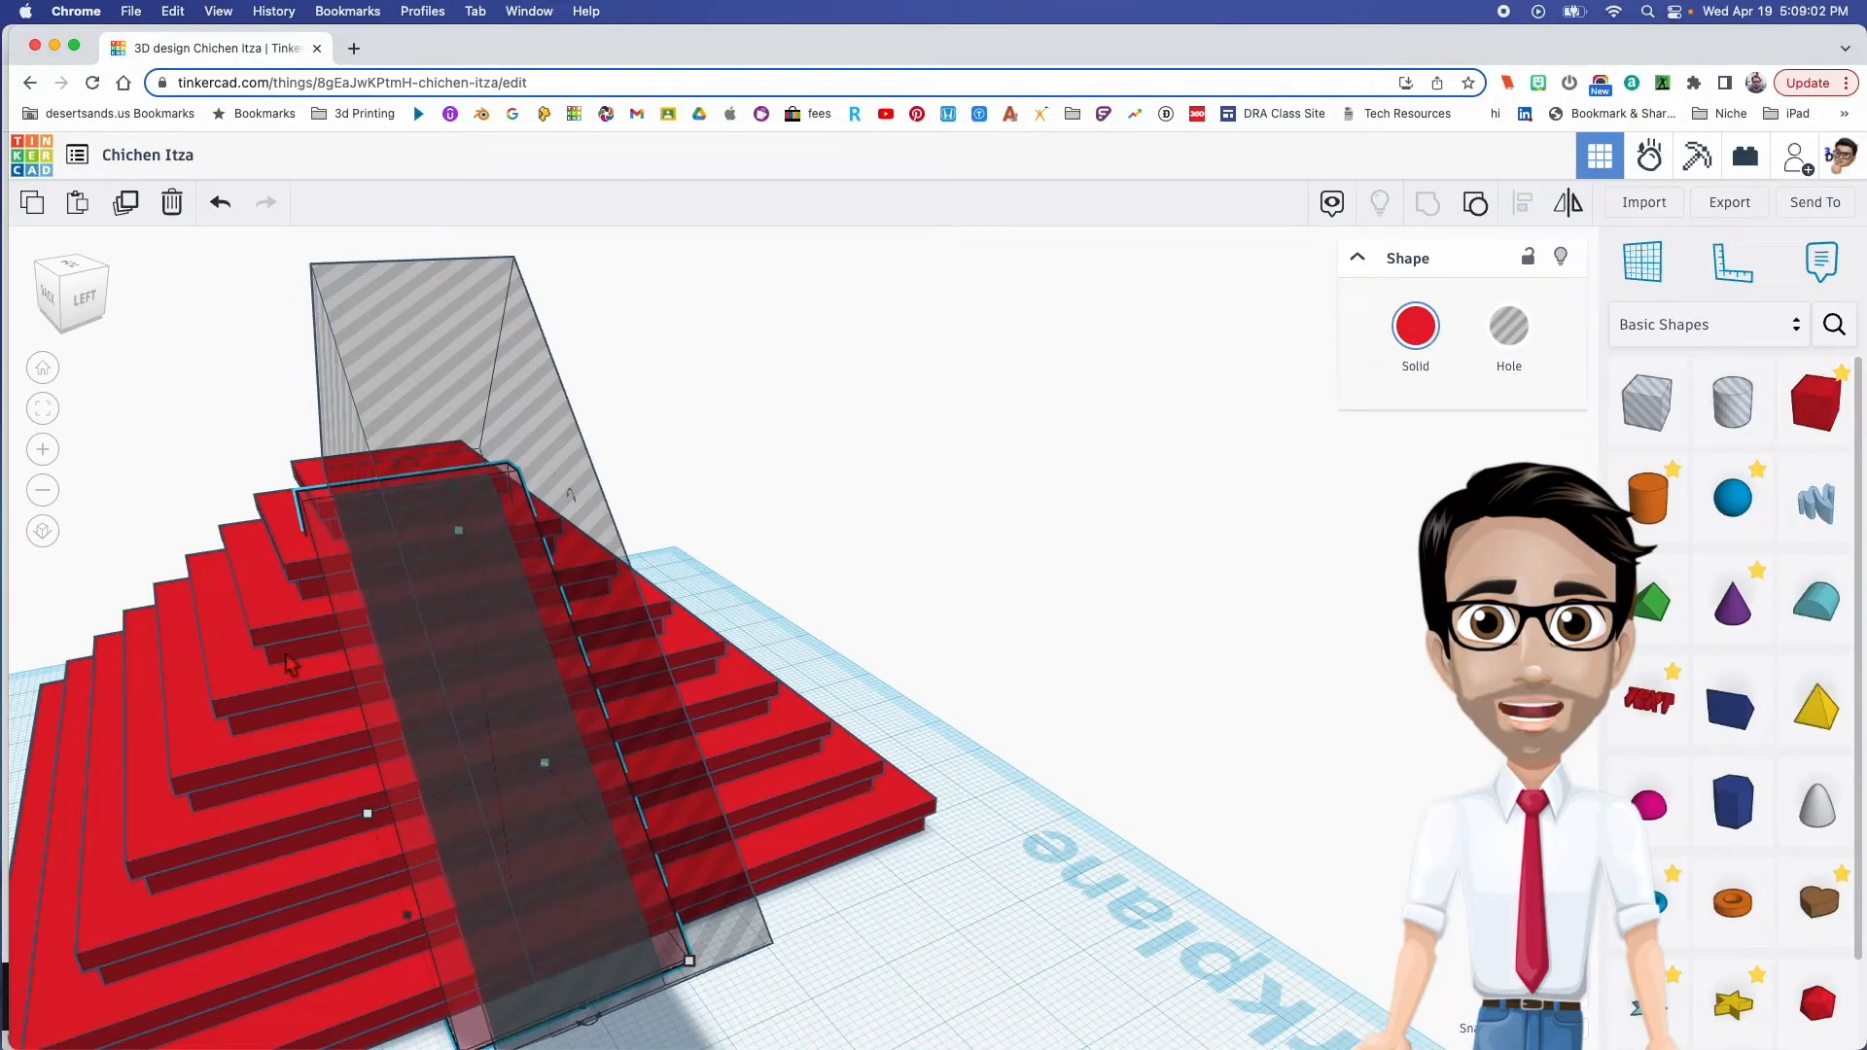
{"action": "right_click_drag", "start_coordinate": [515, 654], "coordinate": [550, 718]}
Try grouping the pyramid, the sloped staircase block and the hole box together, and review the cut
{"action": "left_click_drag", "start_coordinate": [175, 424], "coordinate": [729, 692]}
{"action": "left_click_drag", "start_coordinate": [908, 877], "coordinate": [911, 878]}
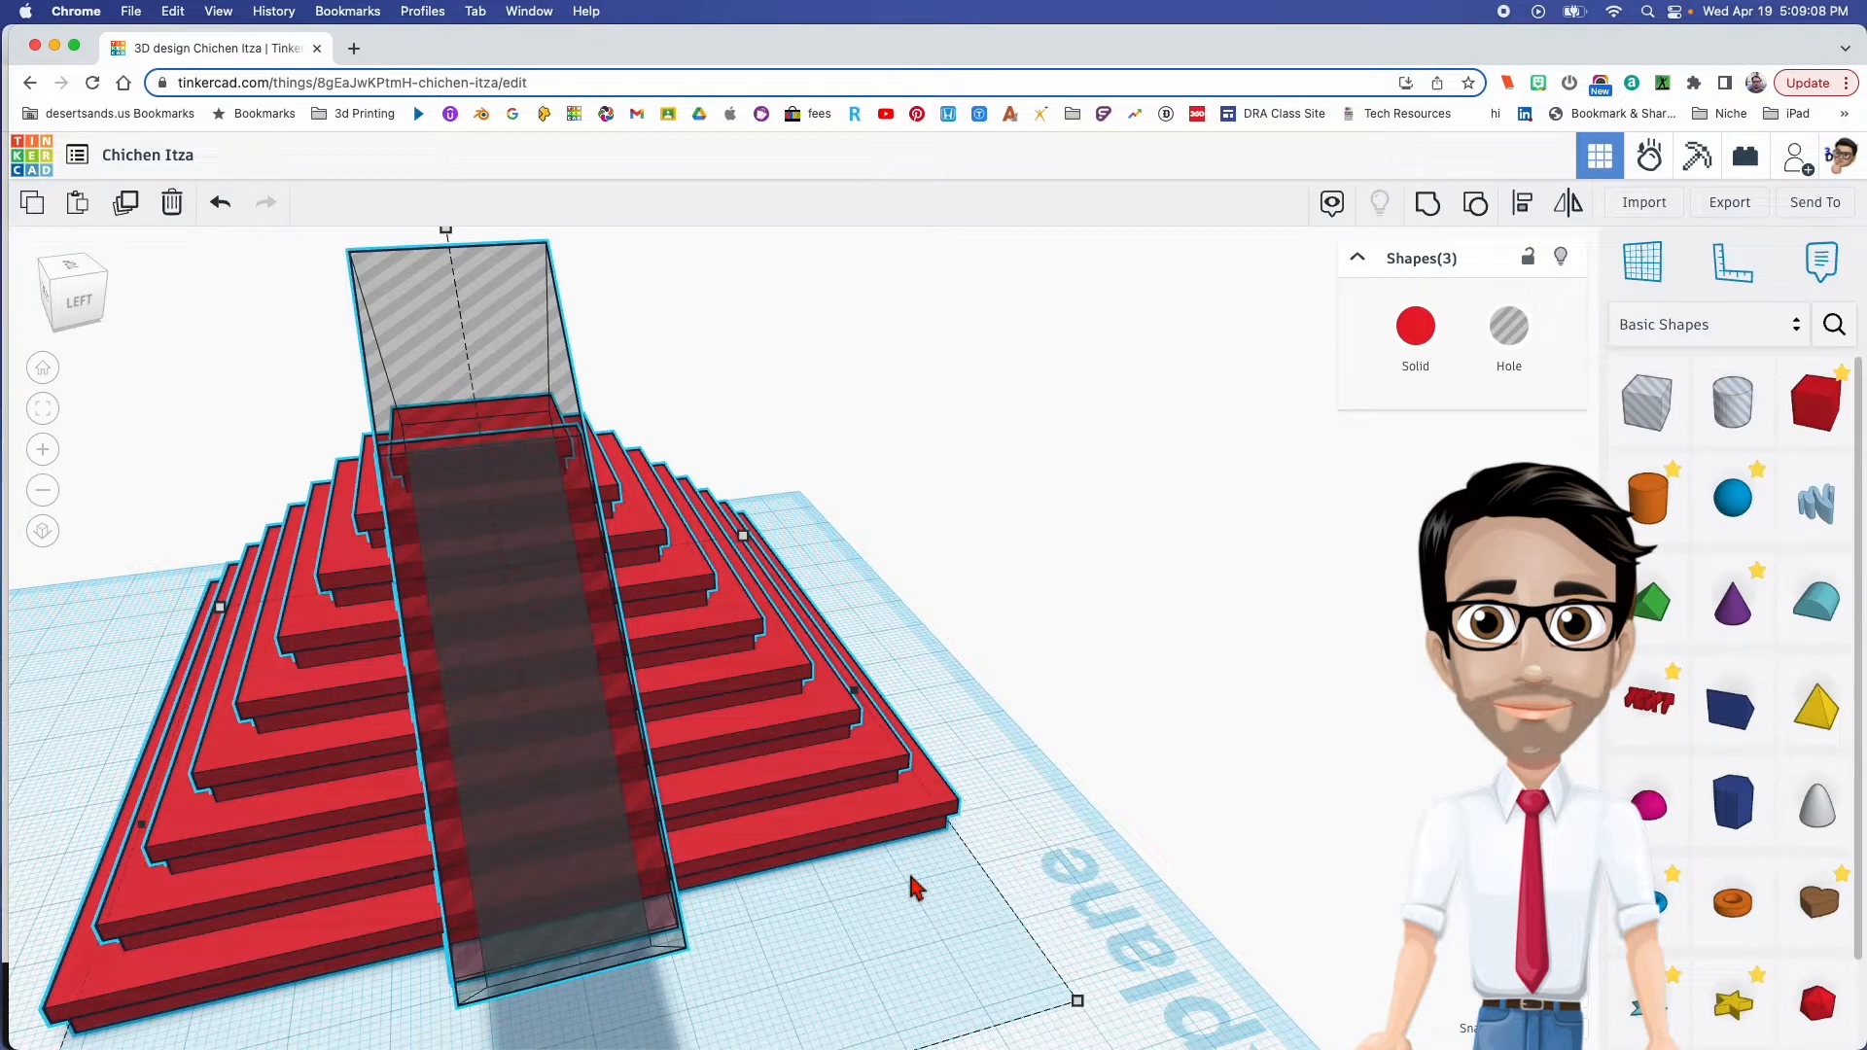
{"action": "key", "text": "super+g"}
{"action": "right_click_drag", "start_coordinate": [912, 883], "coordinate": [934, 797]}
{"action": "left_click", "coordinate": [943, 724]}
{"action": "left_click", "coordinate": [505, 807]}
{"action": "left_click", "coordinate": [893, 681]}
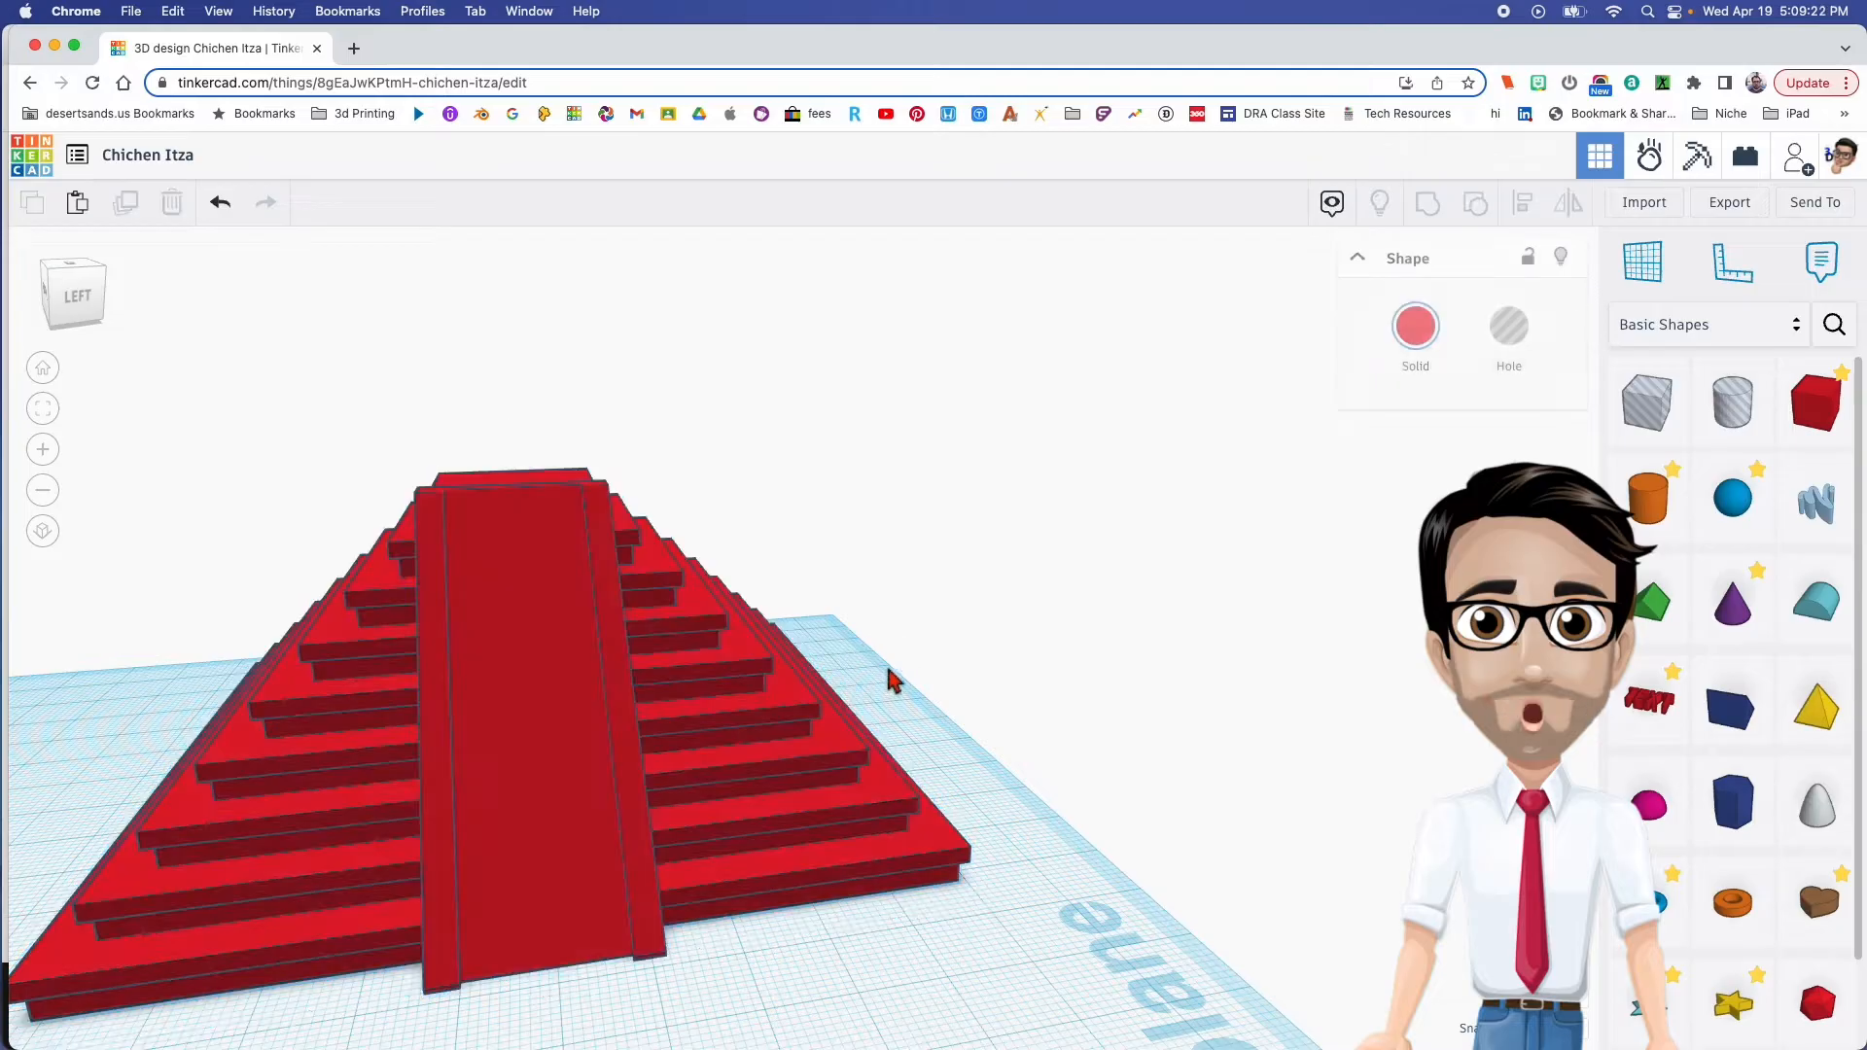
{"action": "left_click", "coordinate": [562, 816]}
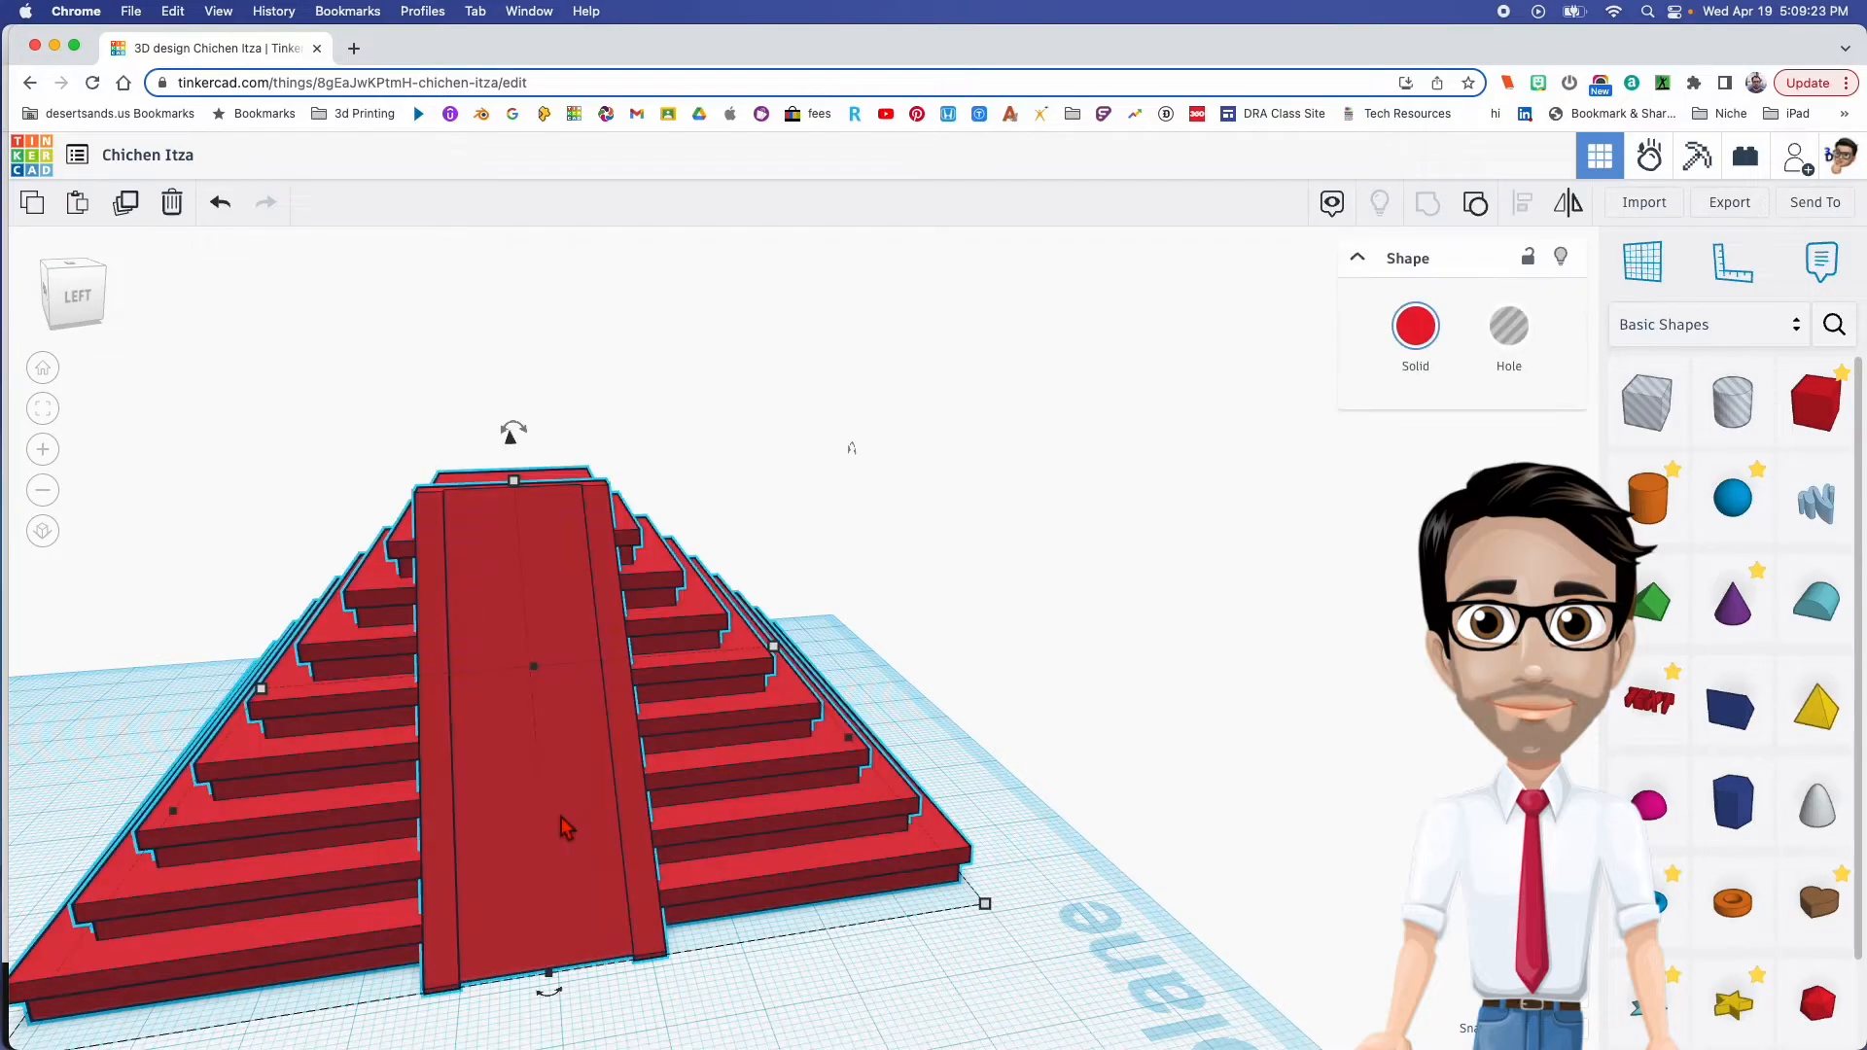
Ungroup the combined pyramid back into the tiers, the staircase block and the hole box
{"action": "left_click", "coordinate": [1478, 225]}
{"action": "right_click_drag", "start_coordinate": [817, 562], "coordinate": [758, 678]}
{"action": "left_click", "coordinate": [758, 677]}
{"action": "right_click_drag", "start_coordinate": [487, 836], "coordinate": [530, 919]}
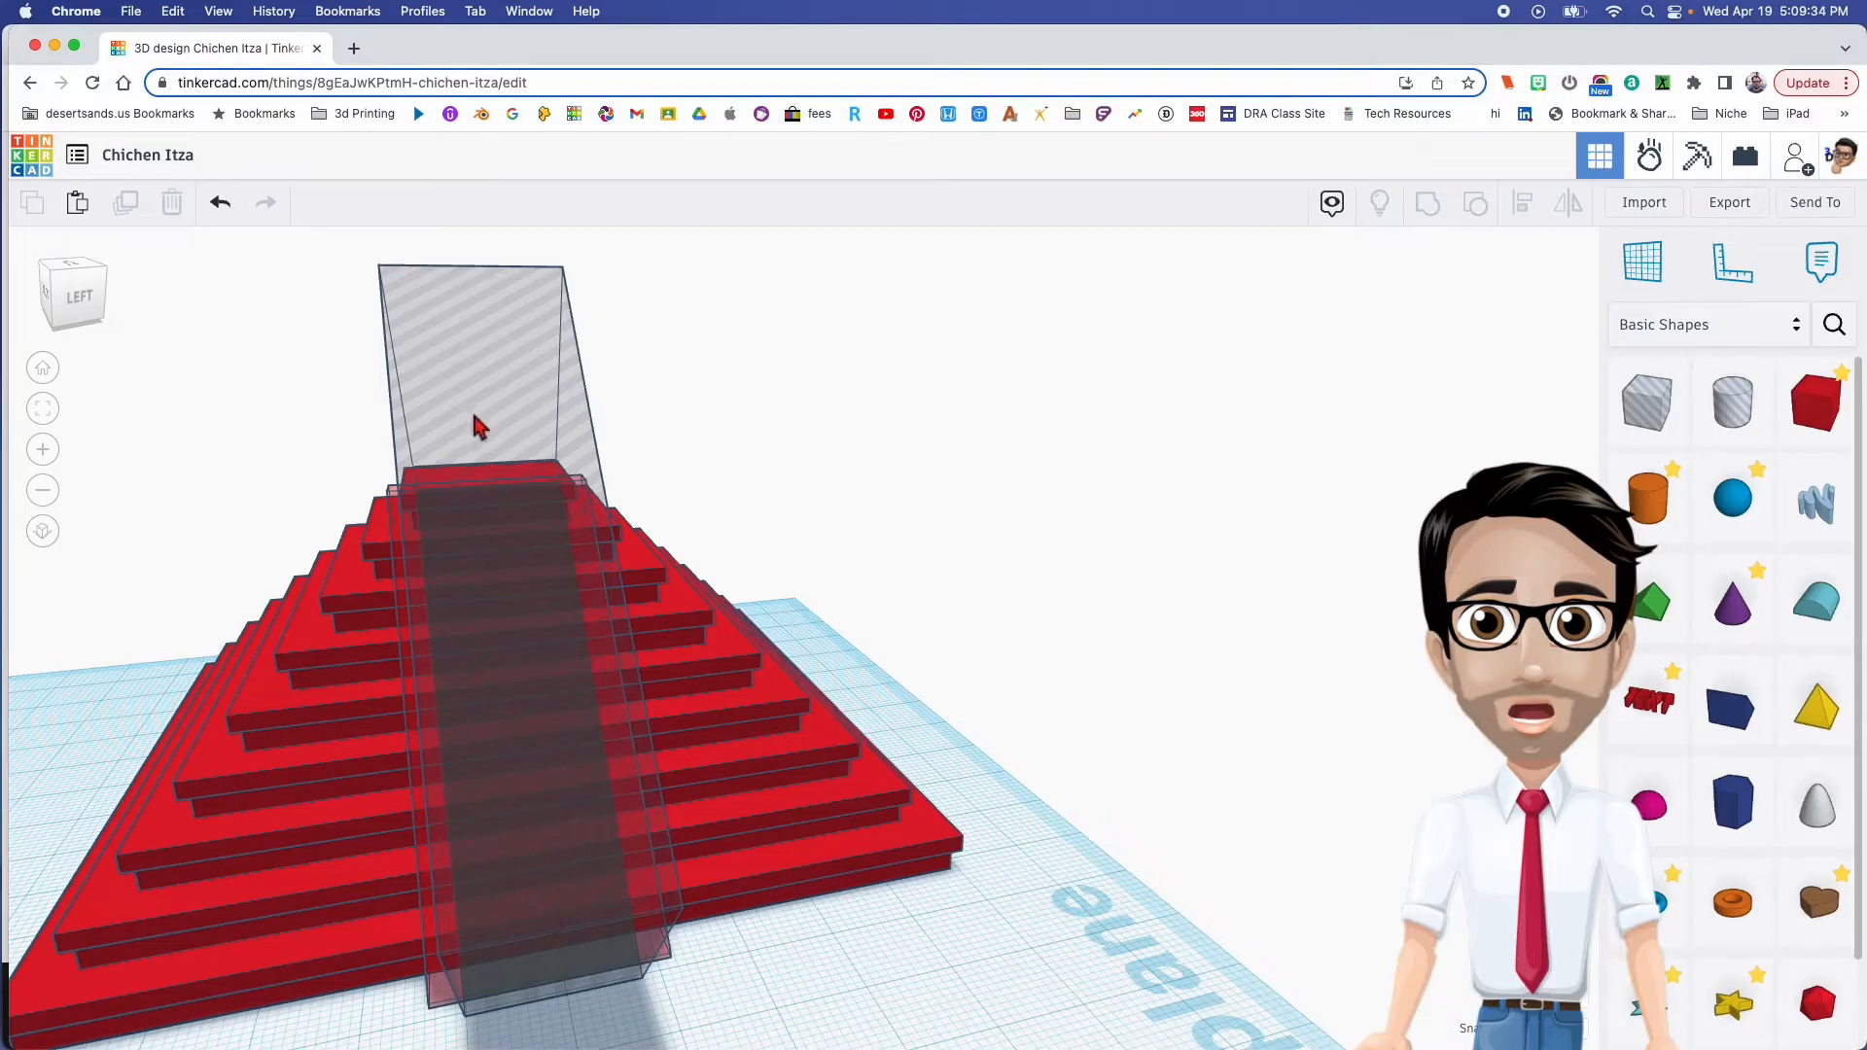
{"action": "right_click_drag", "start_coordinate": [580, 556], "coordinate": [543, 556]}
{"action": "middle_click_drag", "start_coordinate": [543, 556], "coordinate": [675, 470]}
{"action": "mouse_move", "coordinate": [676, 471]}
{"action": "right_mouse_down"}
{"action": "mouse_move", "coordinate": [740, 464]}
{"action": "mouse_move", "coordinate": [699, 476]}
{"action": "right_mouse_up"}
{"action": "middle_click_drag", "start_coordinate": [699, 477], "coordinate": [684, 548]}
{"action": "right_click_drag", "start_coordinate": [687, 557], "coordinate": [739, 532]}
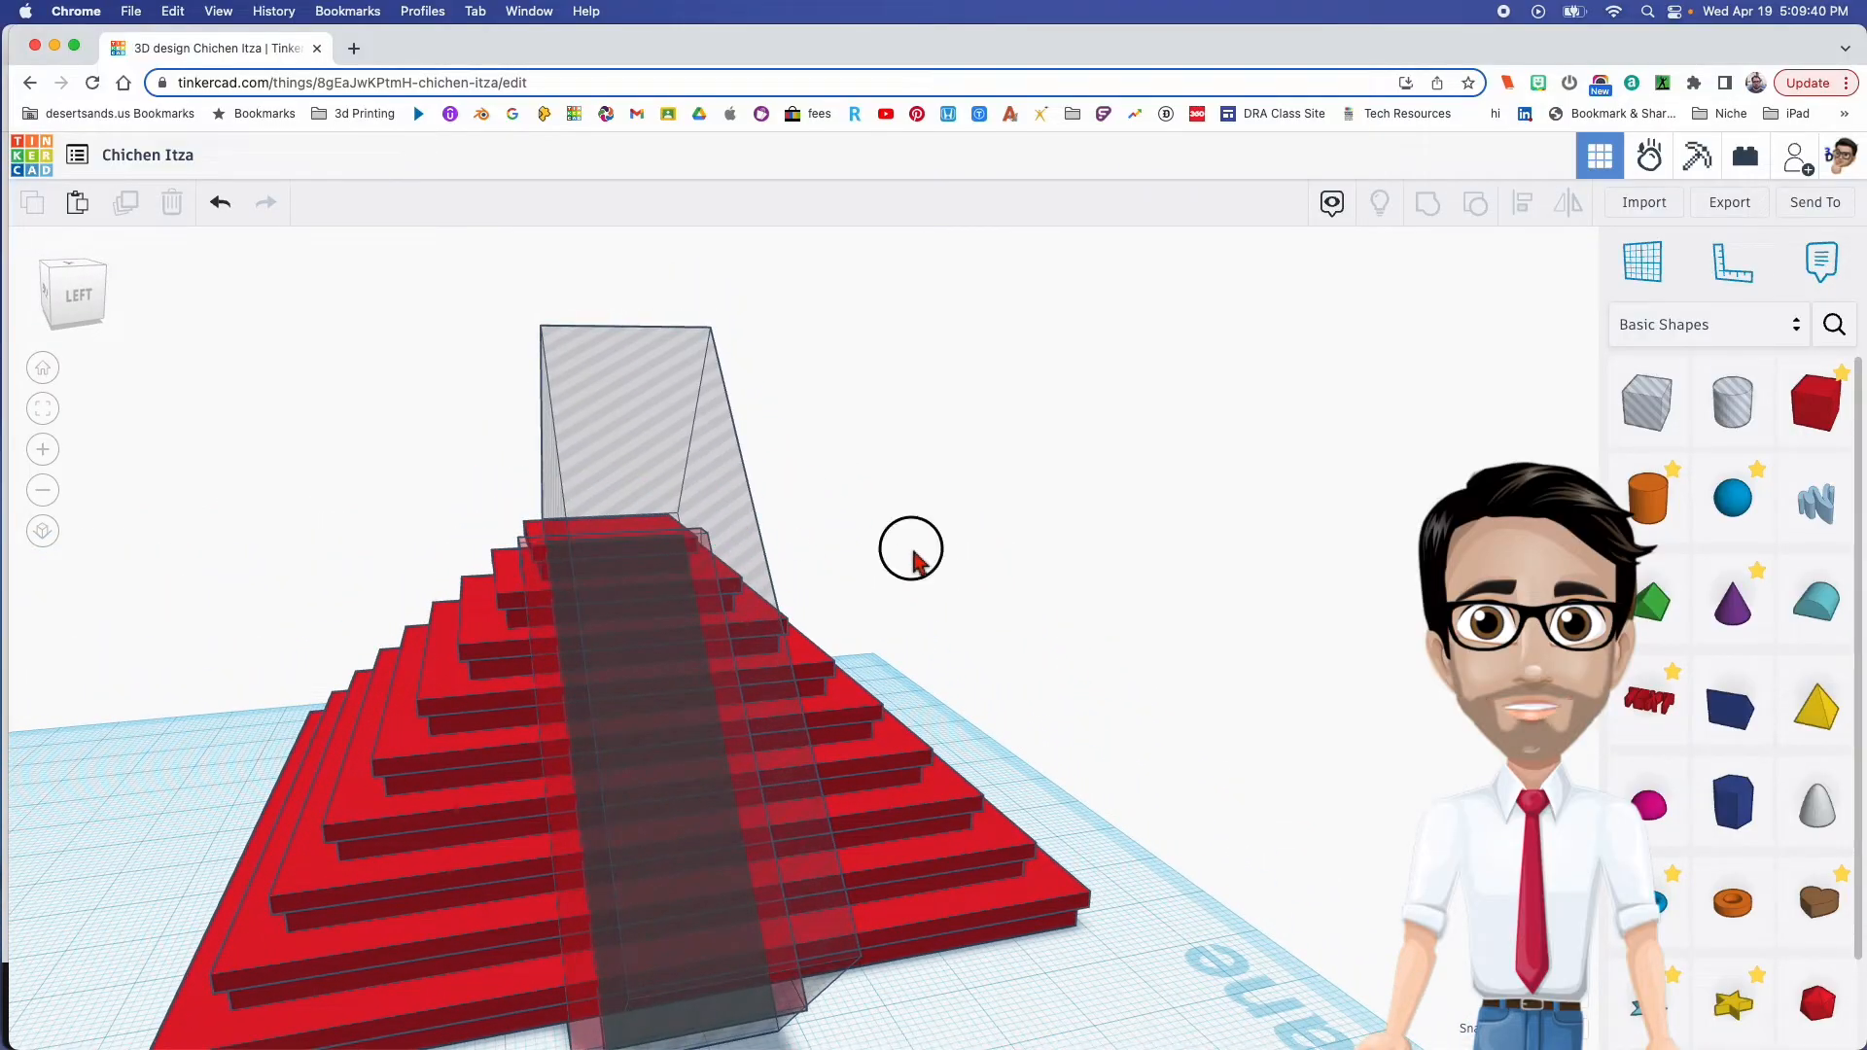
{"action": "left_click", "coordinate": [613, 438]}
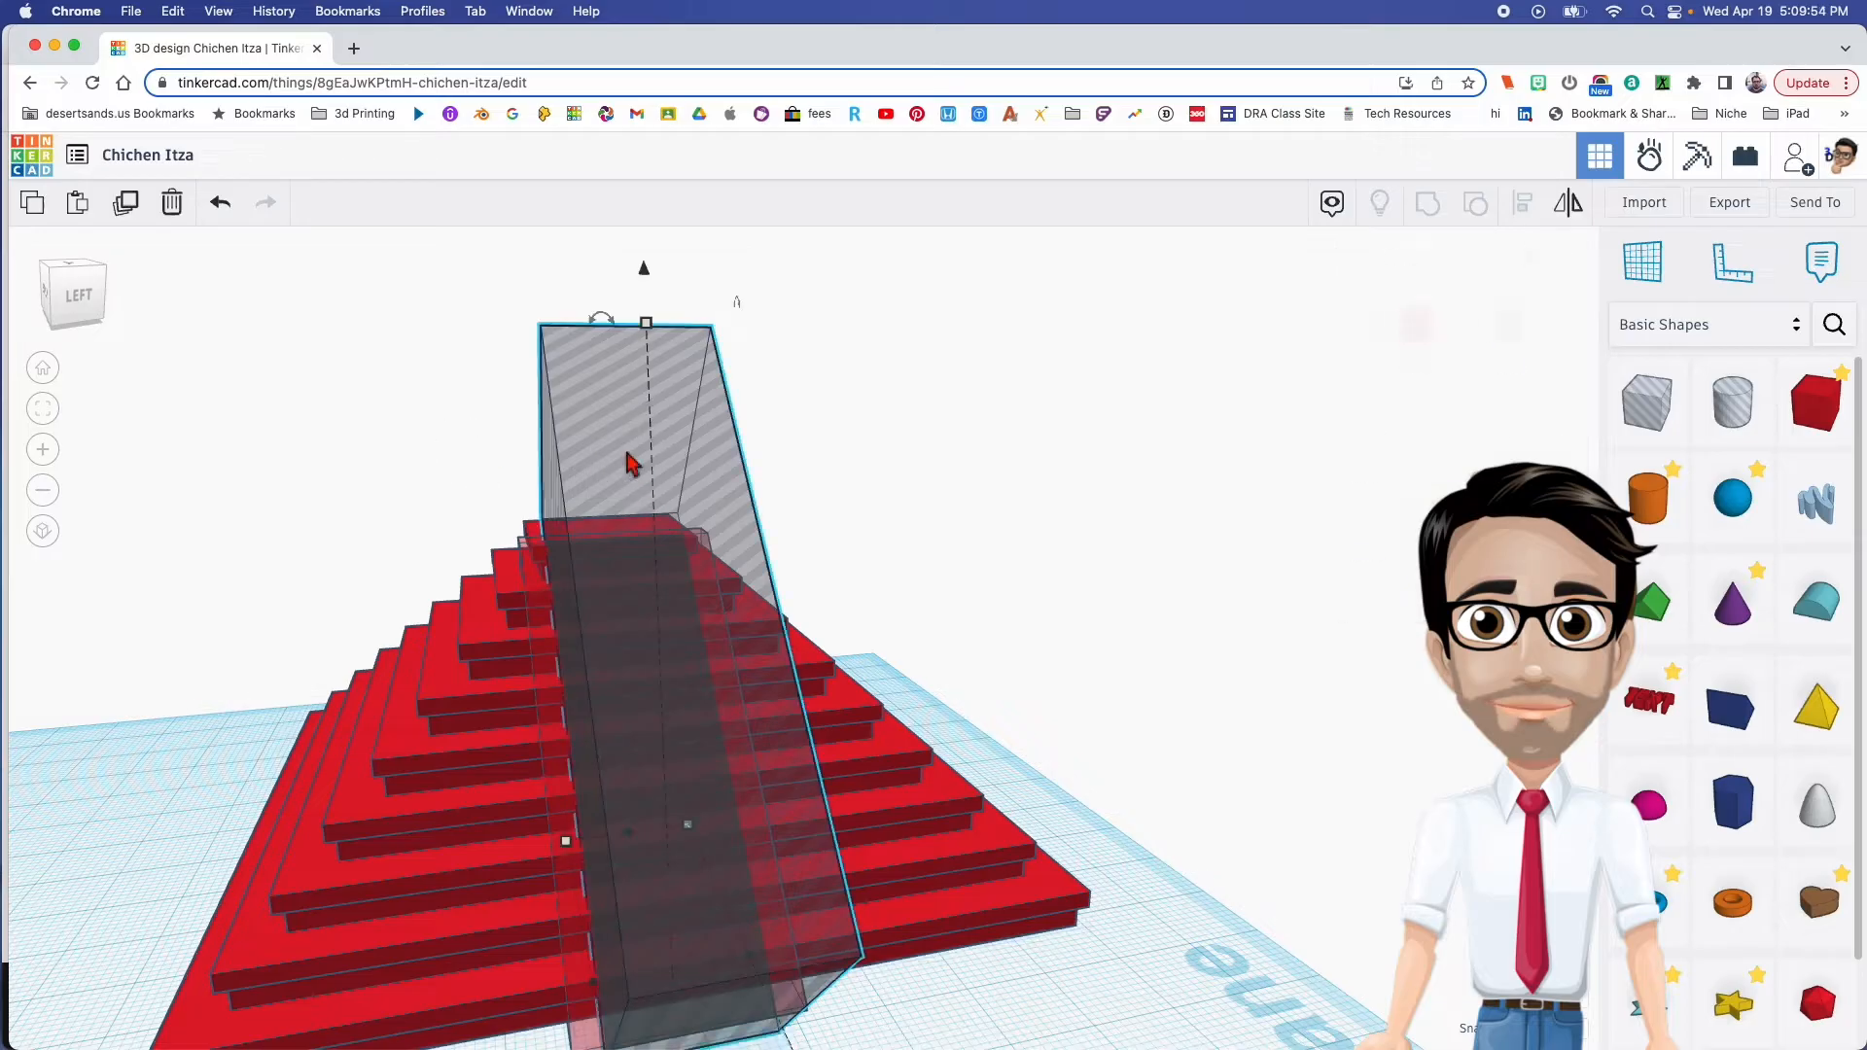
{"action": "left_click", "coordinate": [440, 709], "text": "shift"}
{"action": "left_click", "coordinate": [440, 698]}
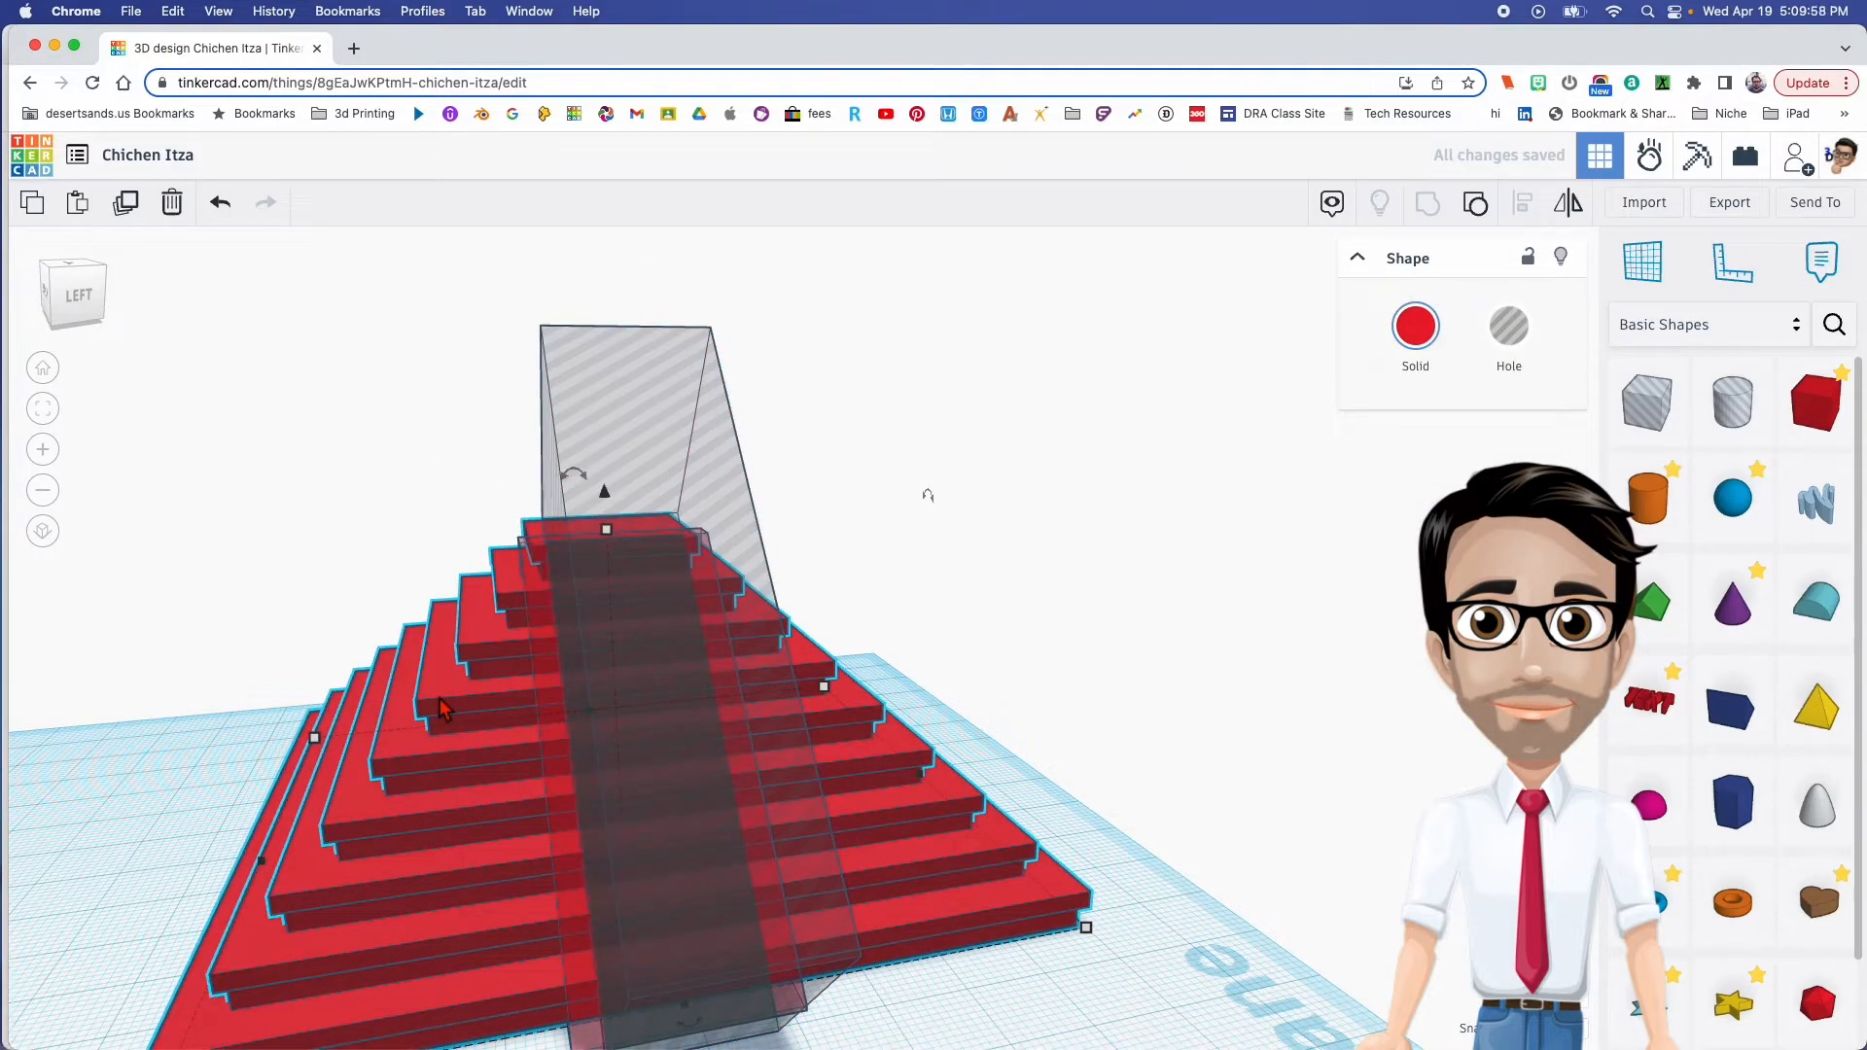
{"action": "left_click", "coordinate": [602, 768]}
{"action": "right_click_drag", "start_coordinate": [602, 765], "coordinate": [621, 765]}
{"action": "left_click", "coordinate": [1006, 647]}
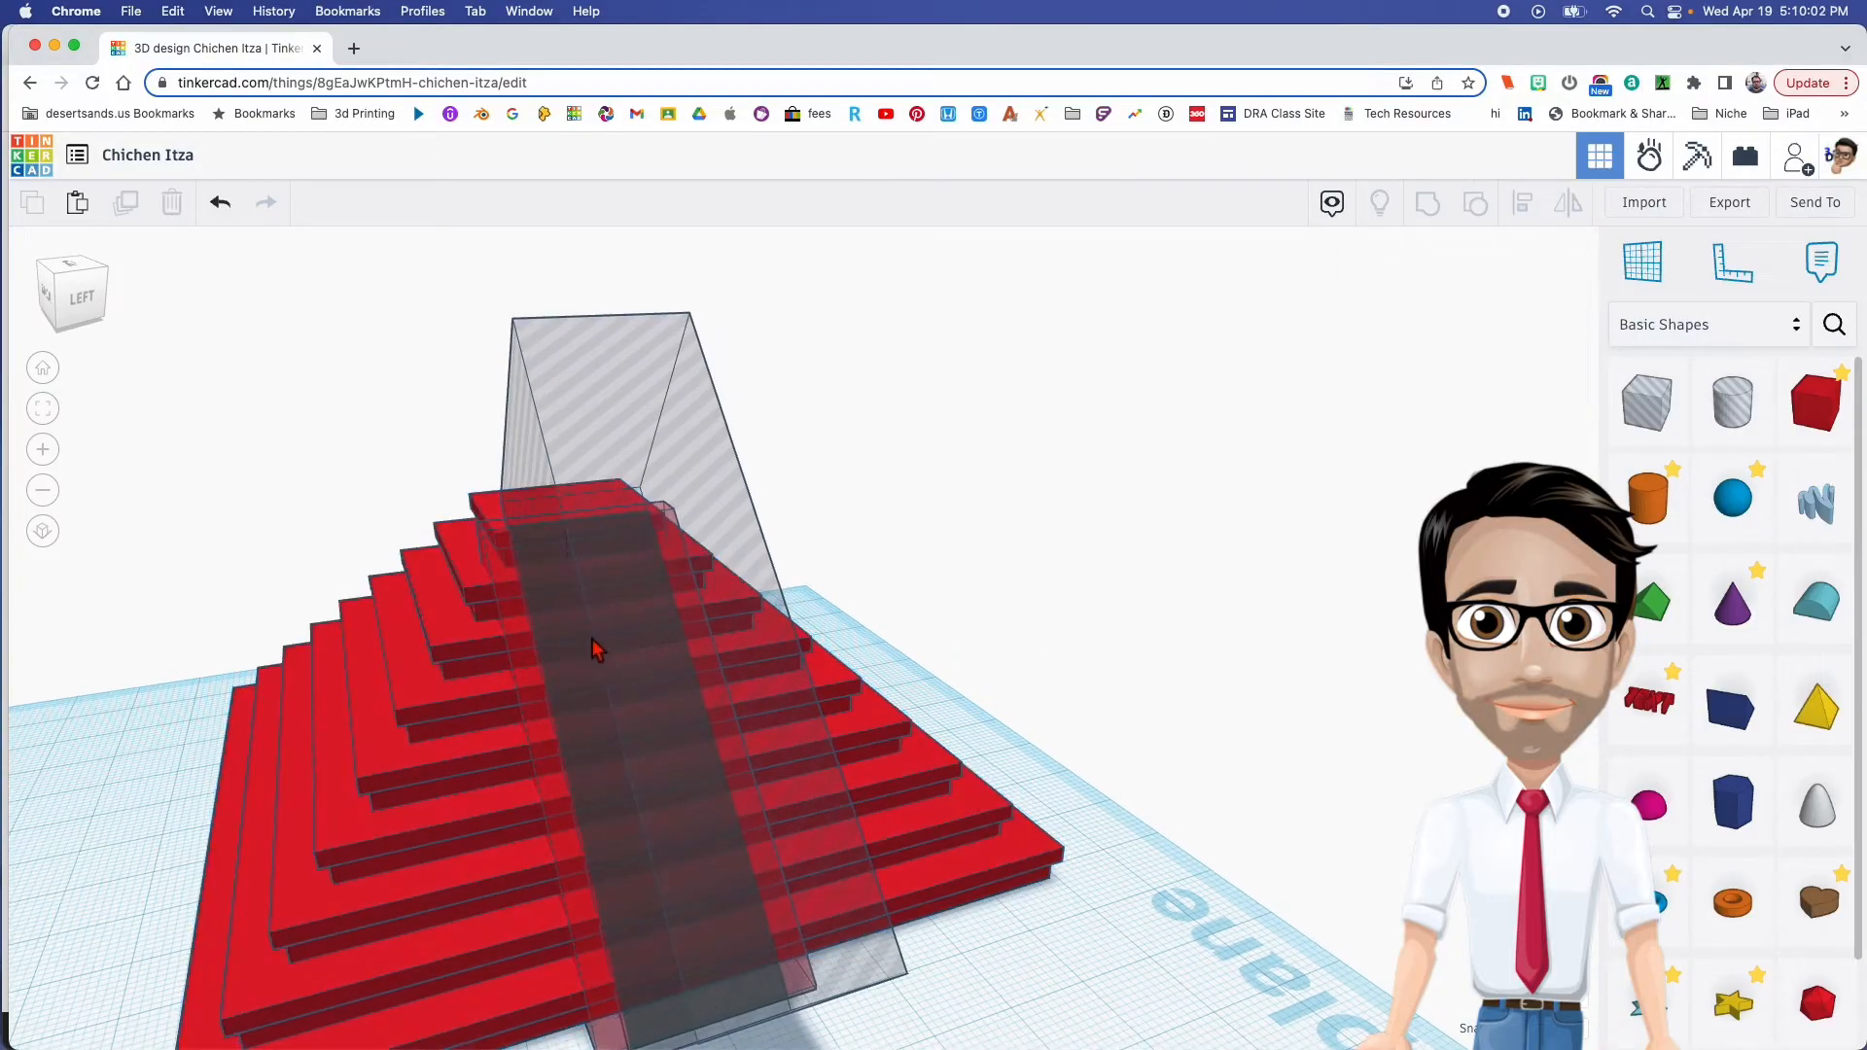
Group only the sloped staircase block with the hole box, leaving the pyramid separate, and turn off the block's transparency
{"action": "right_click_drag", "start_coordinate": [583, 634], "coordinate": [471, 645]}
{"action": "left_click", "coordinate": [450, 638]}
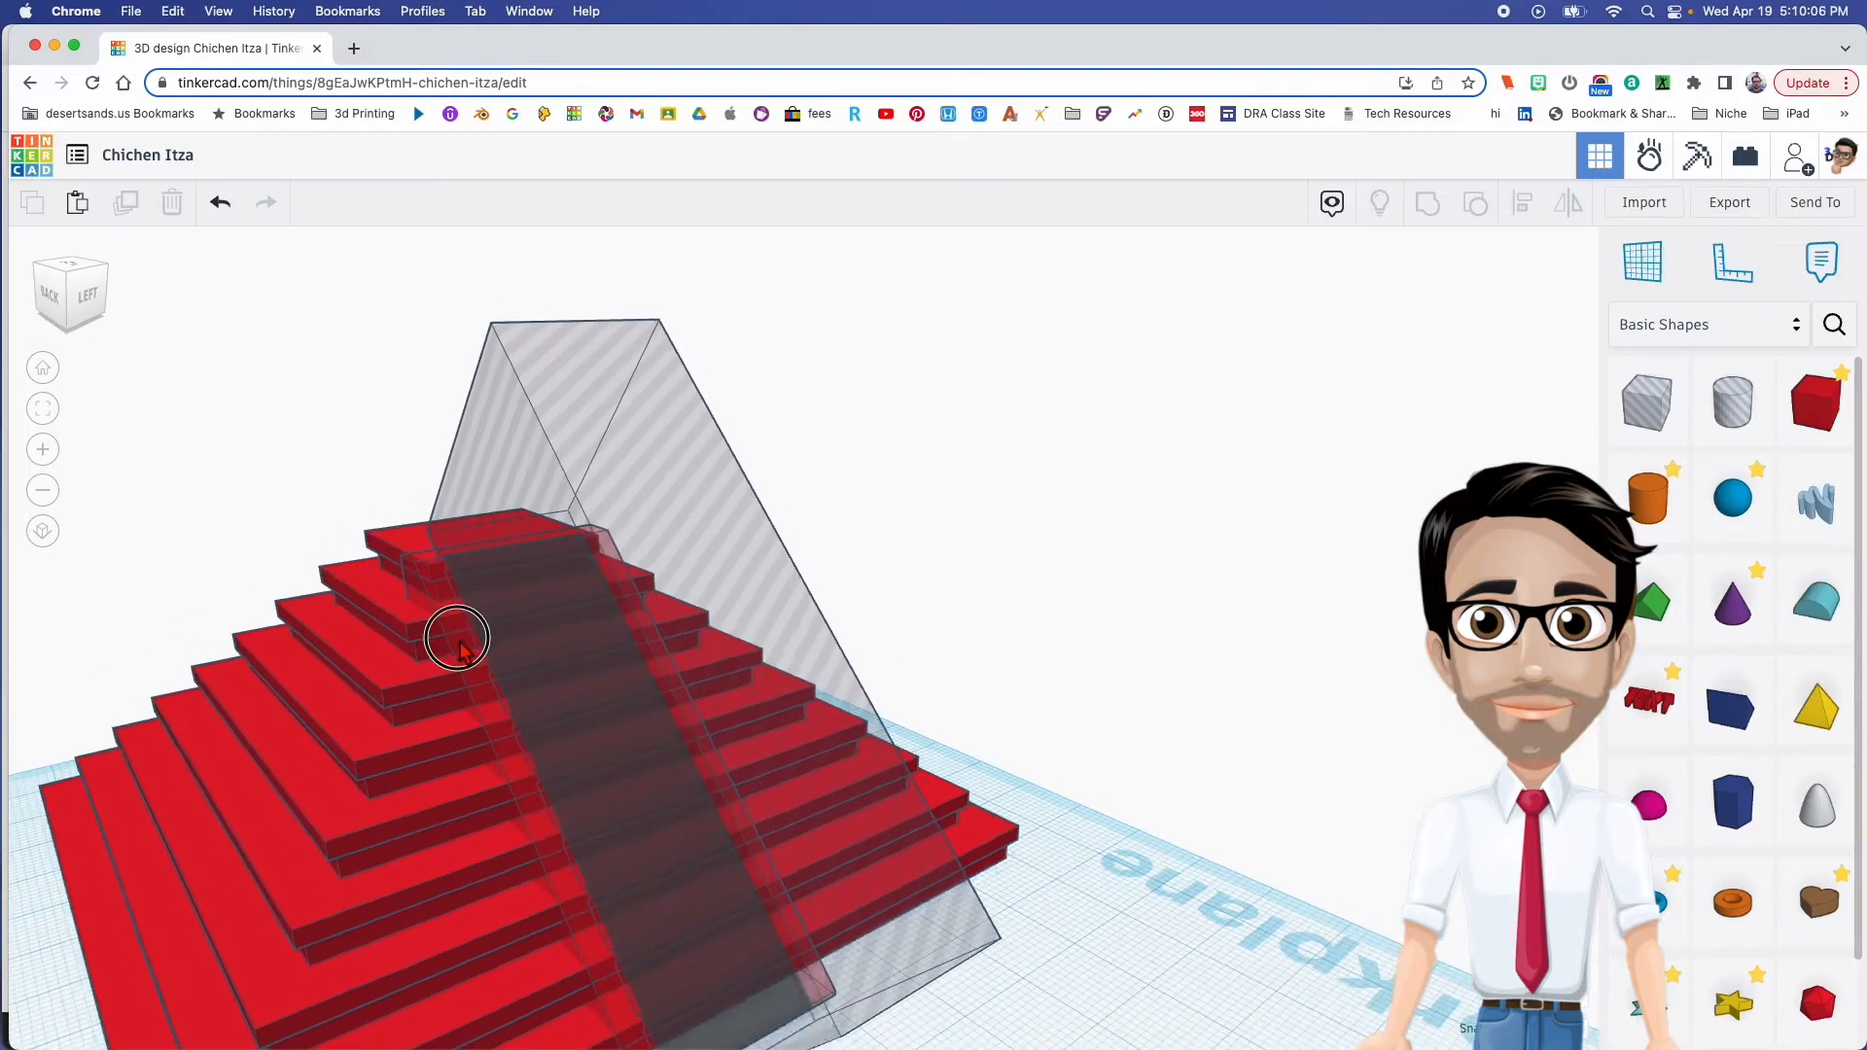
{"action": "left_click", "coordinate": [677, 511], "text": "shift"}
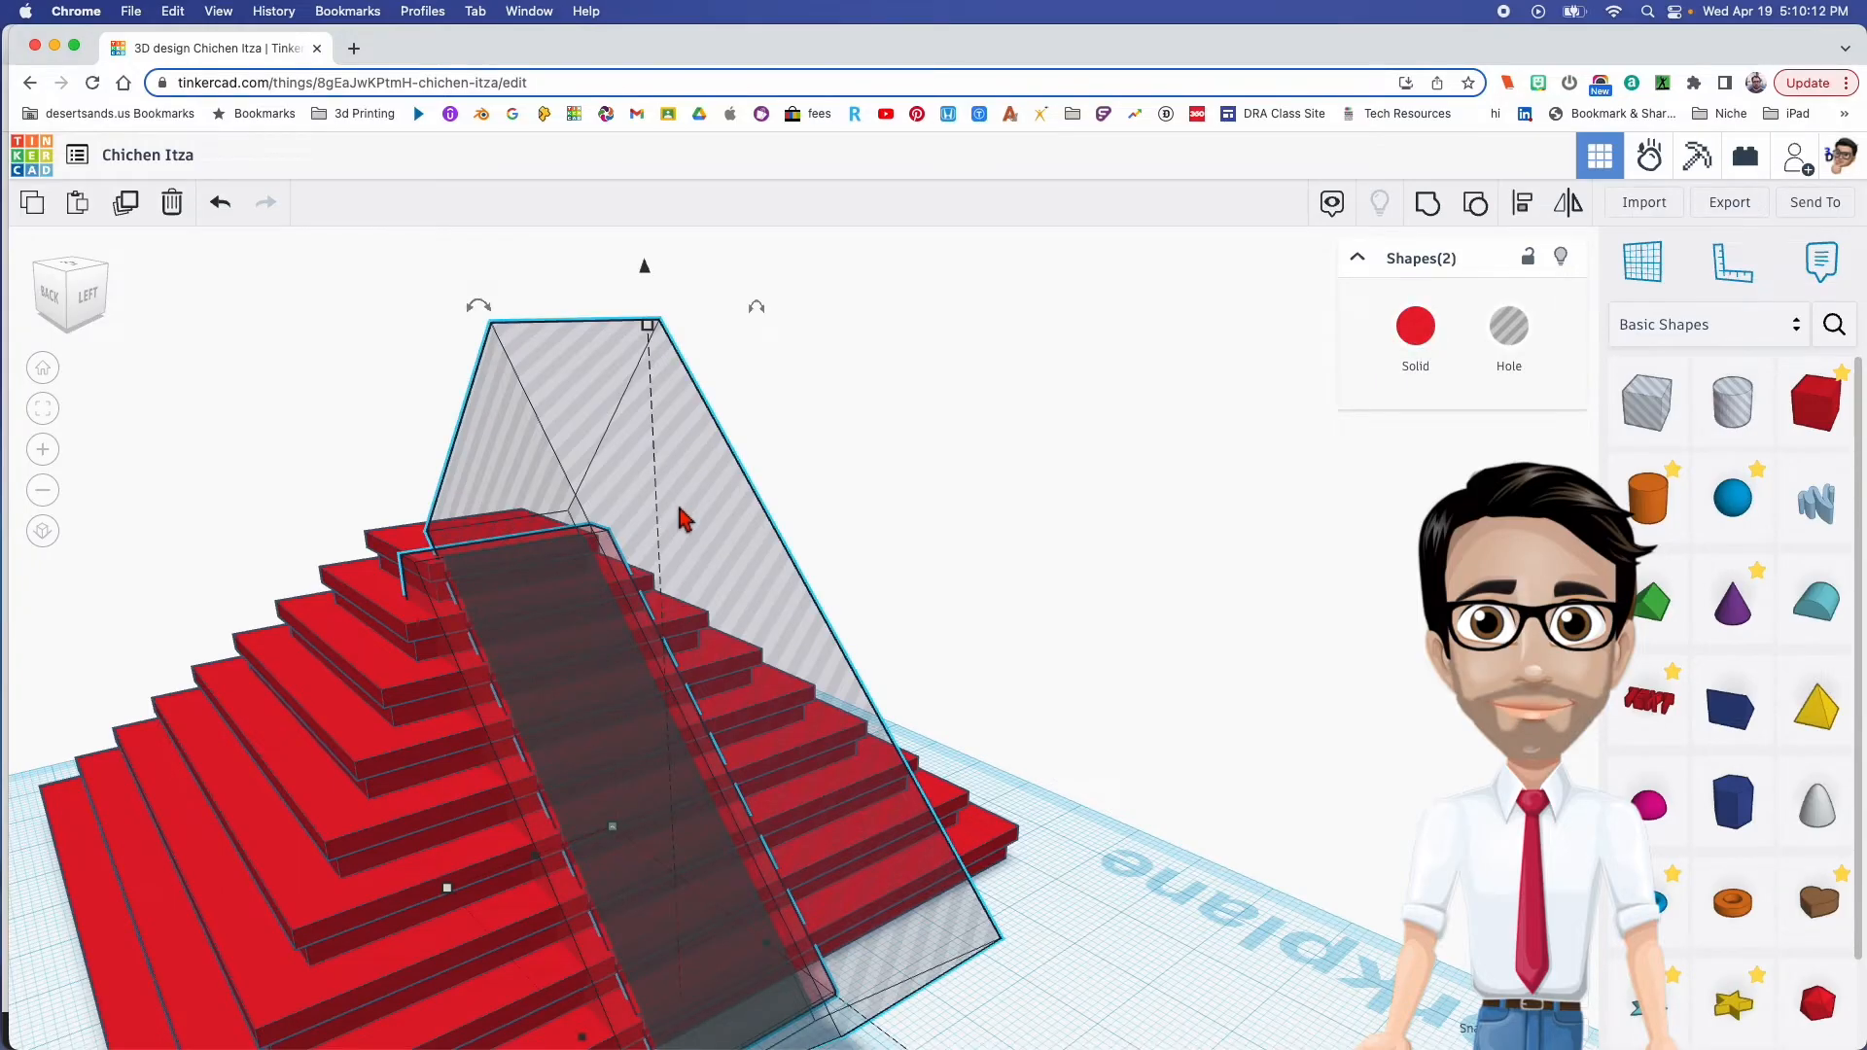
{"action": "key", "text": "super+g"}
{"action": "right_click_drag", "start_coordinate": [736, 674], "coordinate": [559, 666]}
{"action": "key", "text": "t"}
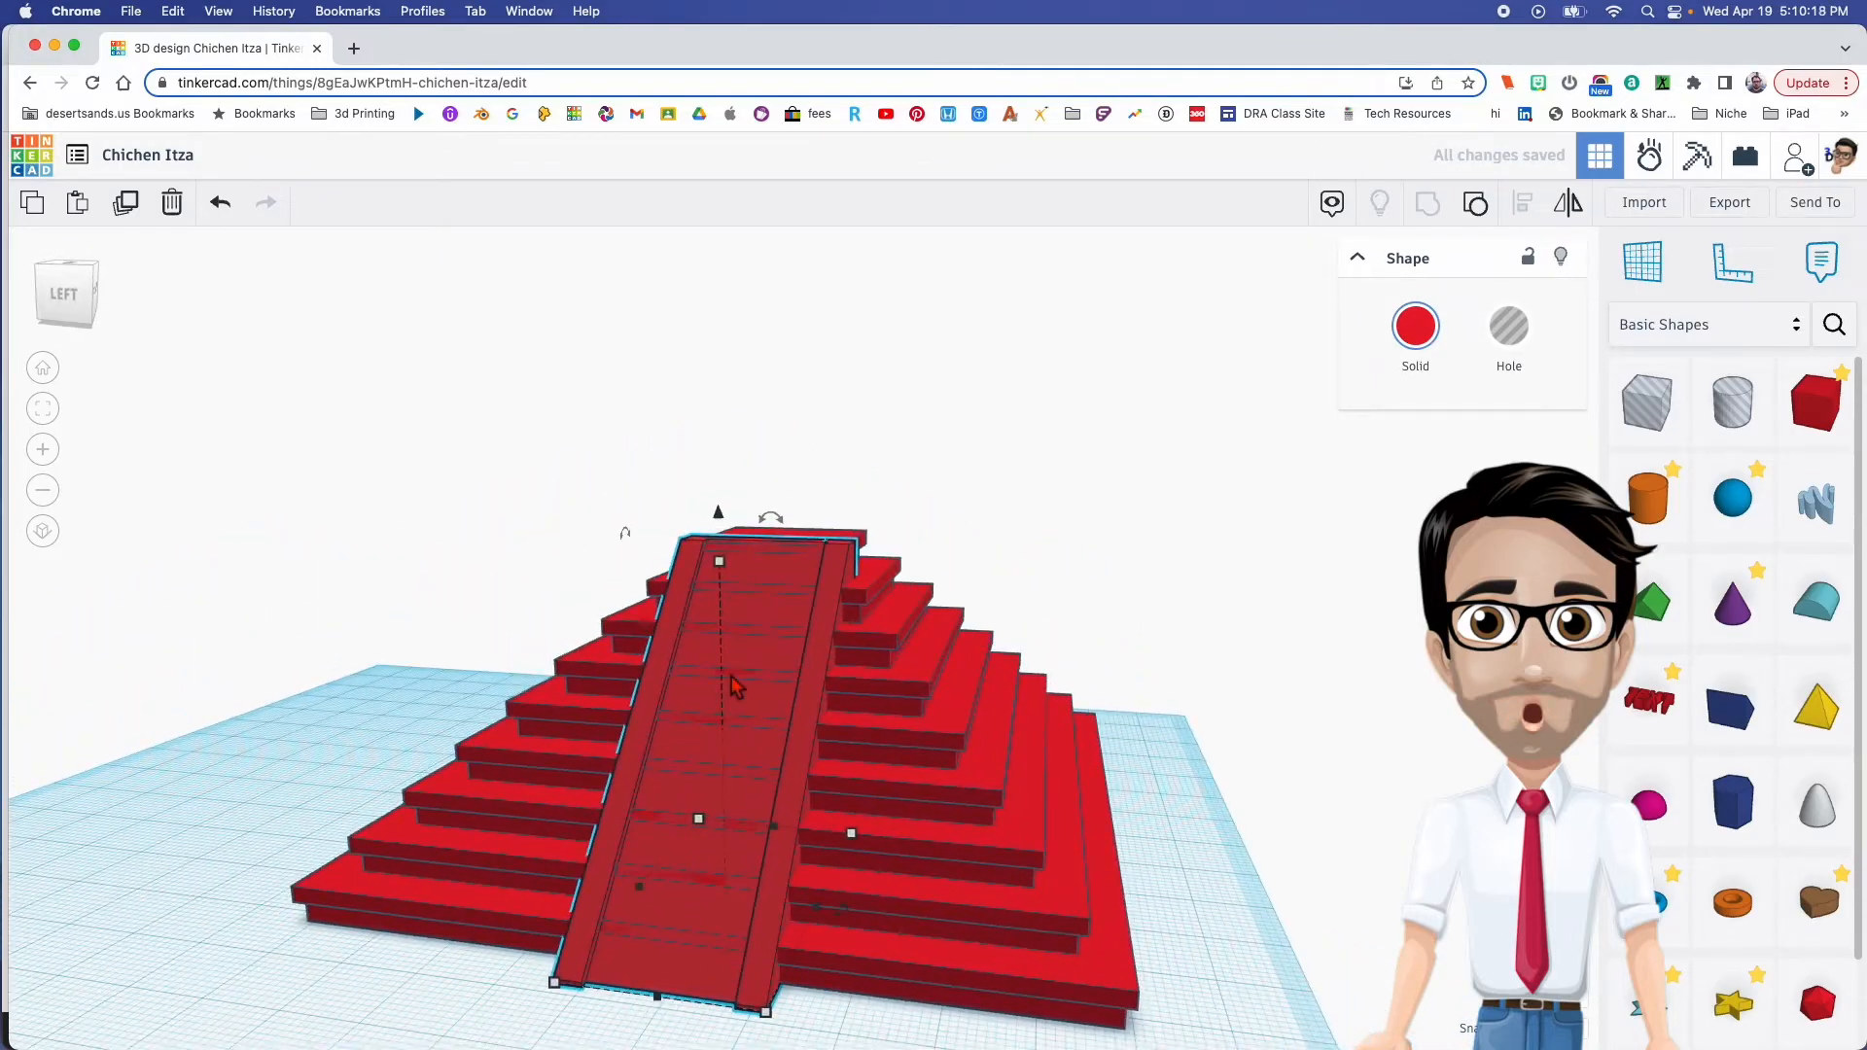
Examine the recessed staircase and its side rails against the pyramid's tiers from the side and the front
{"action": "scroll", "coordinate": [731, 677], "scroll_direction": "down", "scroll_amount": 5}
{"action": "scroll", "coordinate": [731, 676], "scroll_direction": "up", "scroll_amount": 10}
{"action": "right_click_drag", "start_coordinate": [731, 676], "coordinate": [590, 504]}
{"action": "right_click_drag", "start_coordinate": [562, 622], "coordinate": [506, 579]}
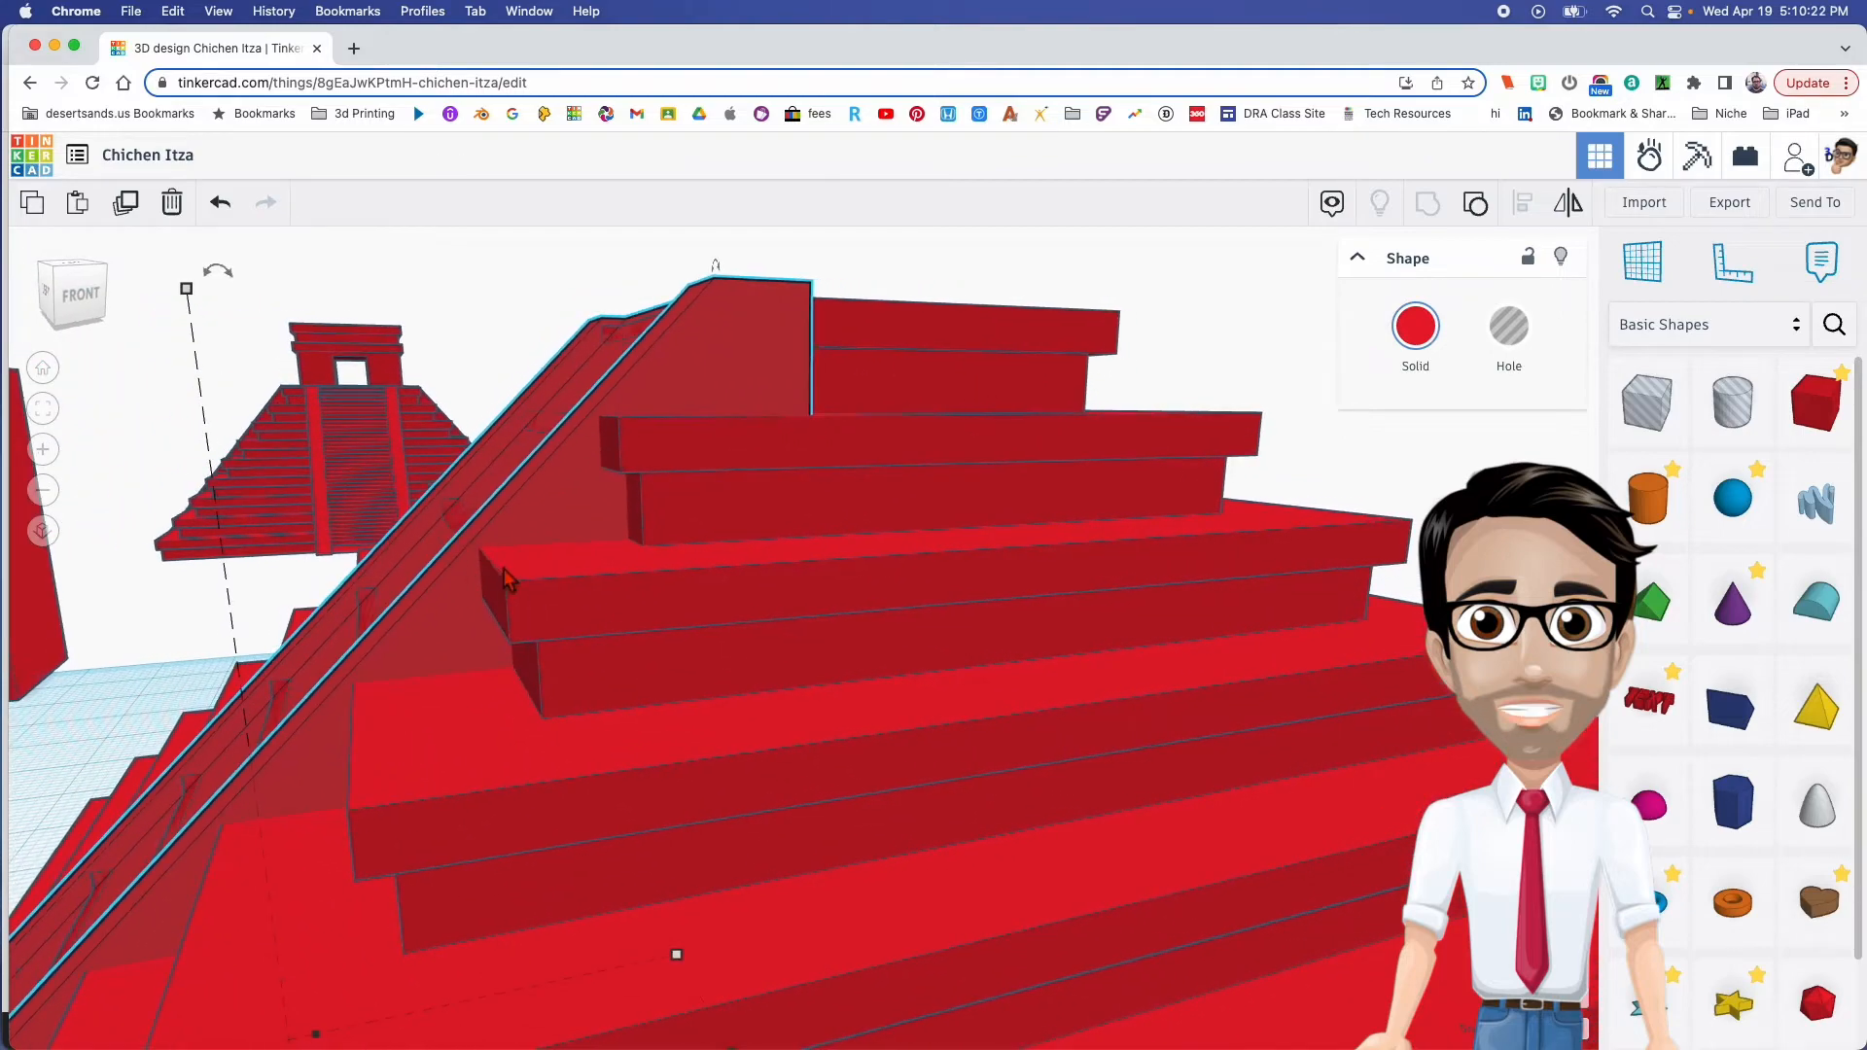
{"action": "right_click_drag", "start_coordinate": [360, 664], "coordinate": [764, 731]}
{"action": "scroll", "coordinate": [670, 693], "scroll_direction": "down", "scroll_amount": 5}
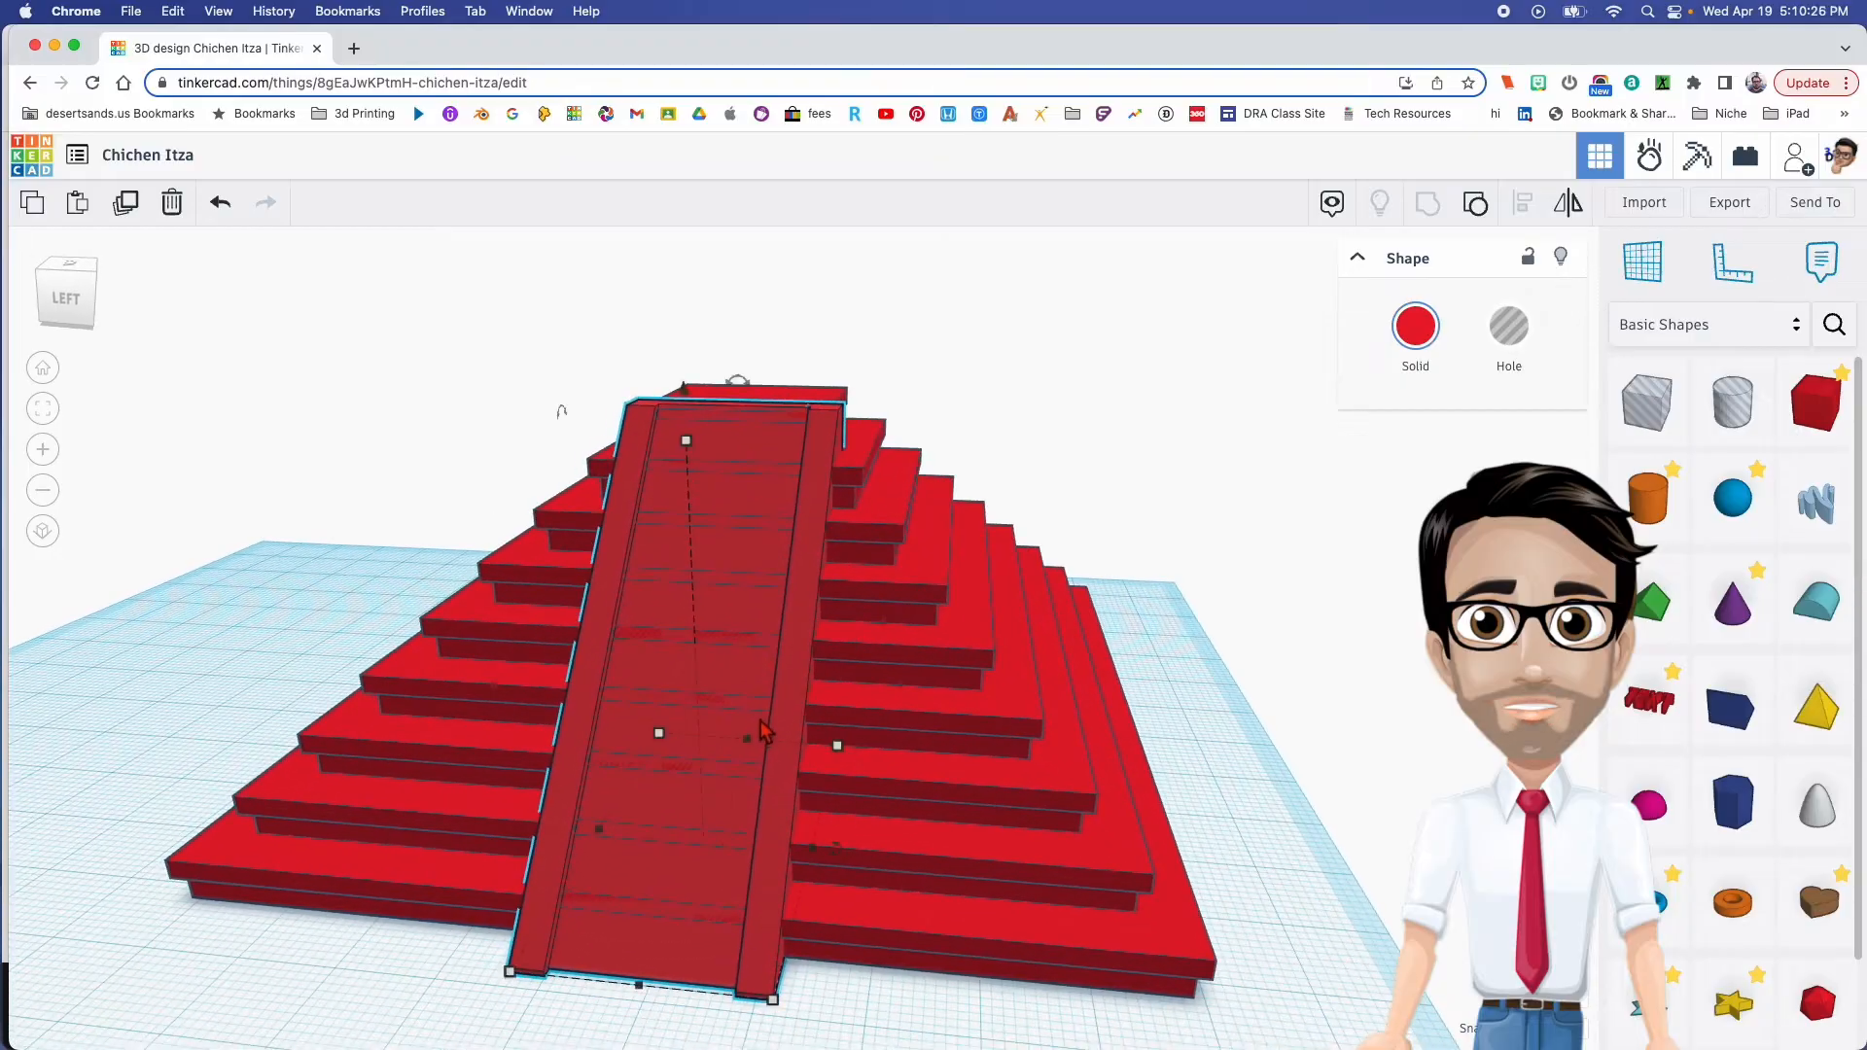
{"action": "right_click_drag", "start_coordinate": [778, 825], "coordinate": [724, 943]}
{"action": "scroll", "coordinate": [720, 943], "scroll_direction": "down", "scroll_amount": 3}
{"action": "scroll", "coordinate": [720, 940], "scroll_direction": "up", "scroll_amount": 10}
{"action": "scroll", "coordinate": [724, 936], "scroll_direction": "down", "scroll_amount": 10}
{"action": "scroll", "coordinate": [722, 925], "scroll_direction": "down", "scroll_amount": 2}
{"action": "middle_click_drag", "start_coordinate": [763, 914], "coordinate": [866, 731]}
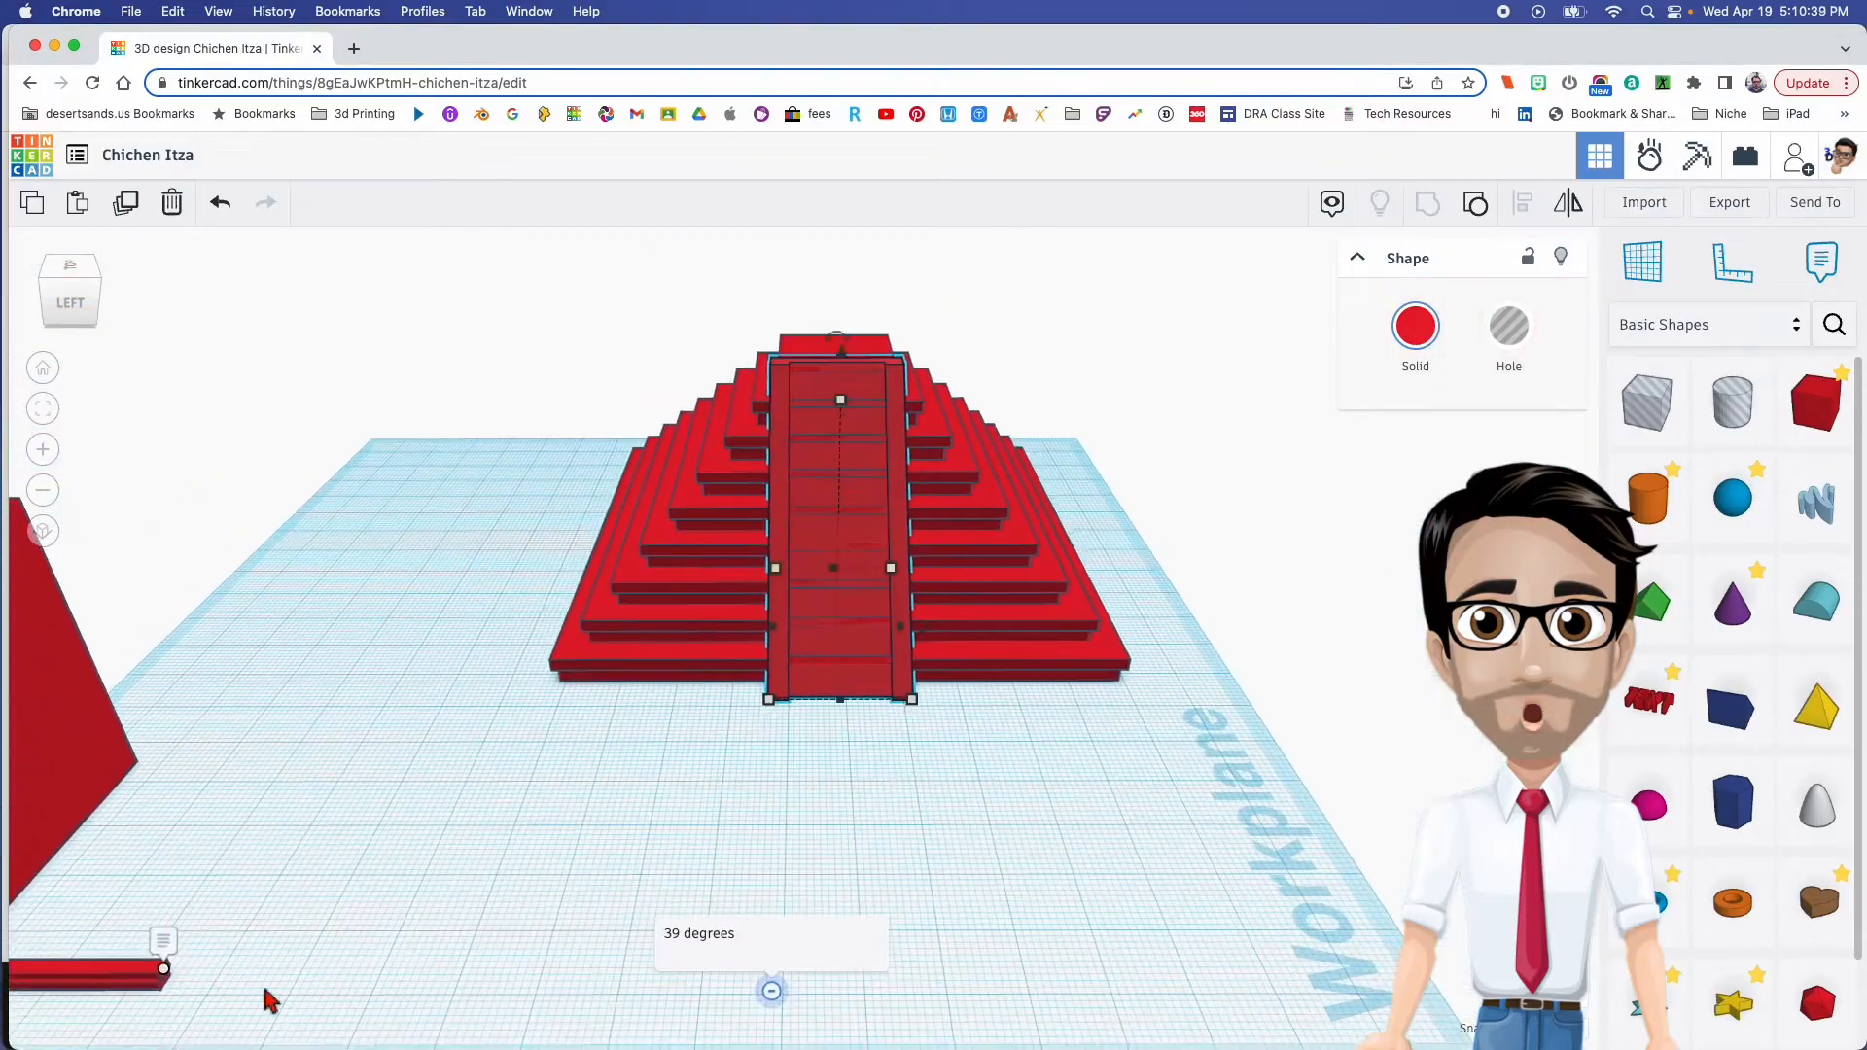
Select both small step bars beside the ".8 back" note and move them in front of the staircase's foot
{"action": "left_click", "coordinate": [102, 986]}
{"action": "mouse_move", "coordinate": [159, 954]}
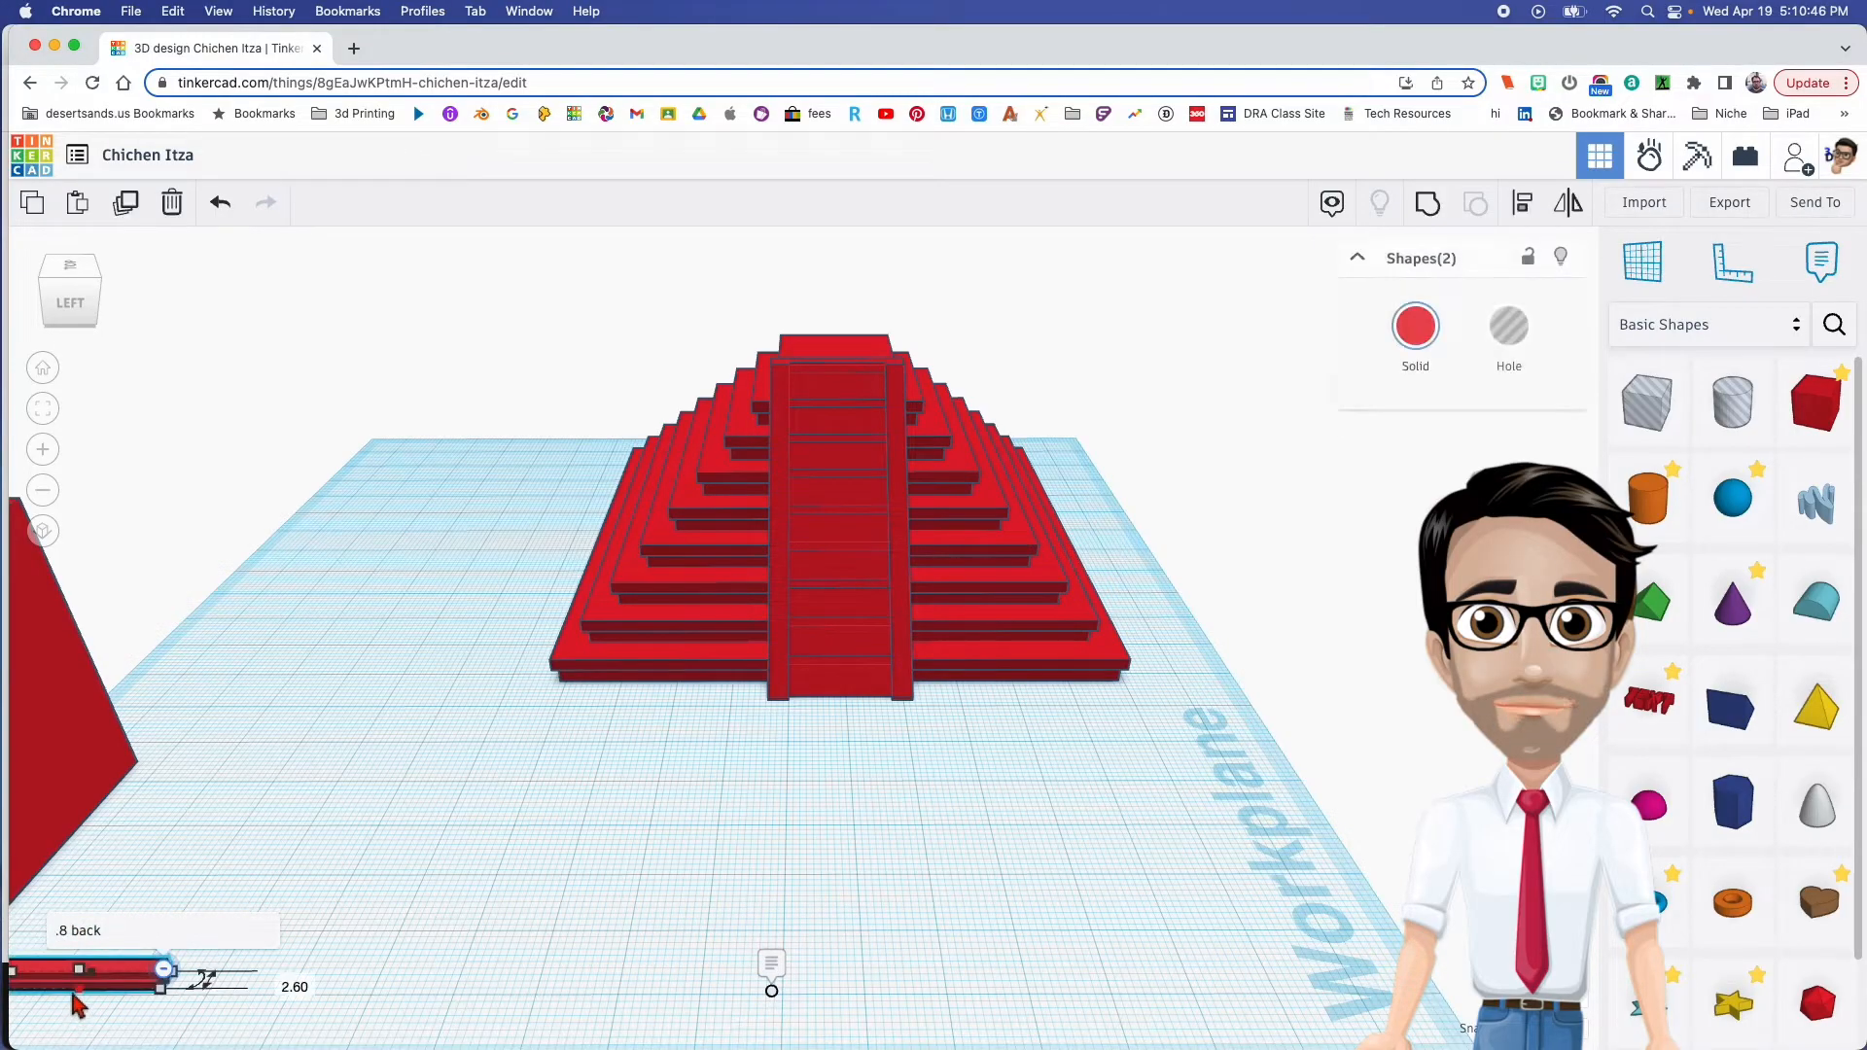
{"action": "left_click_drag", "start_coordinate": [67, 997], "coordinate": [838, 748]}
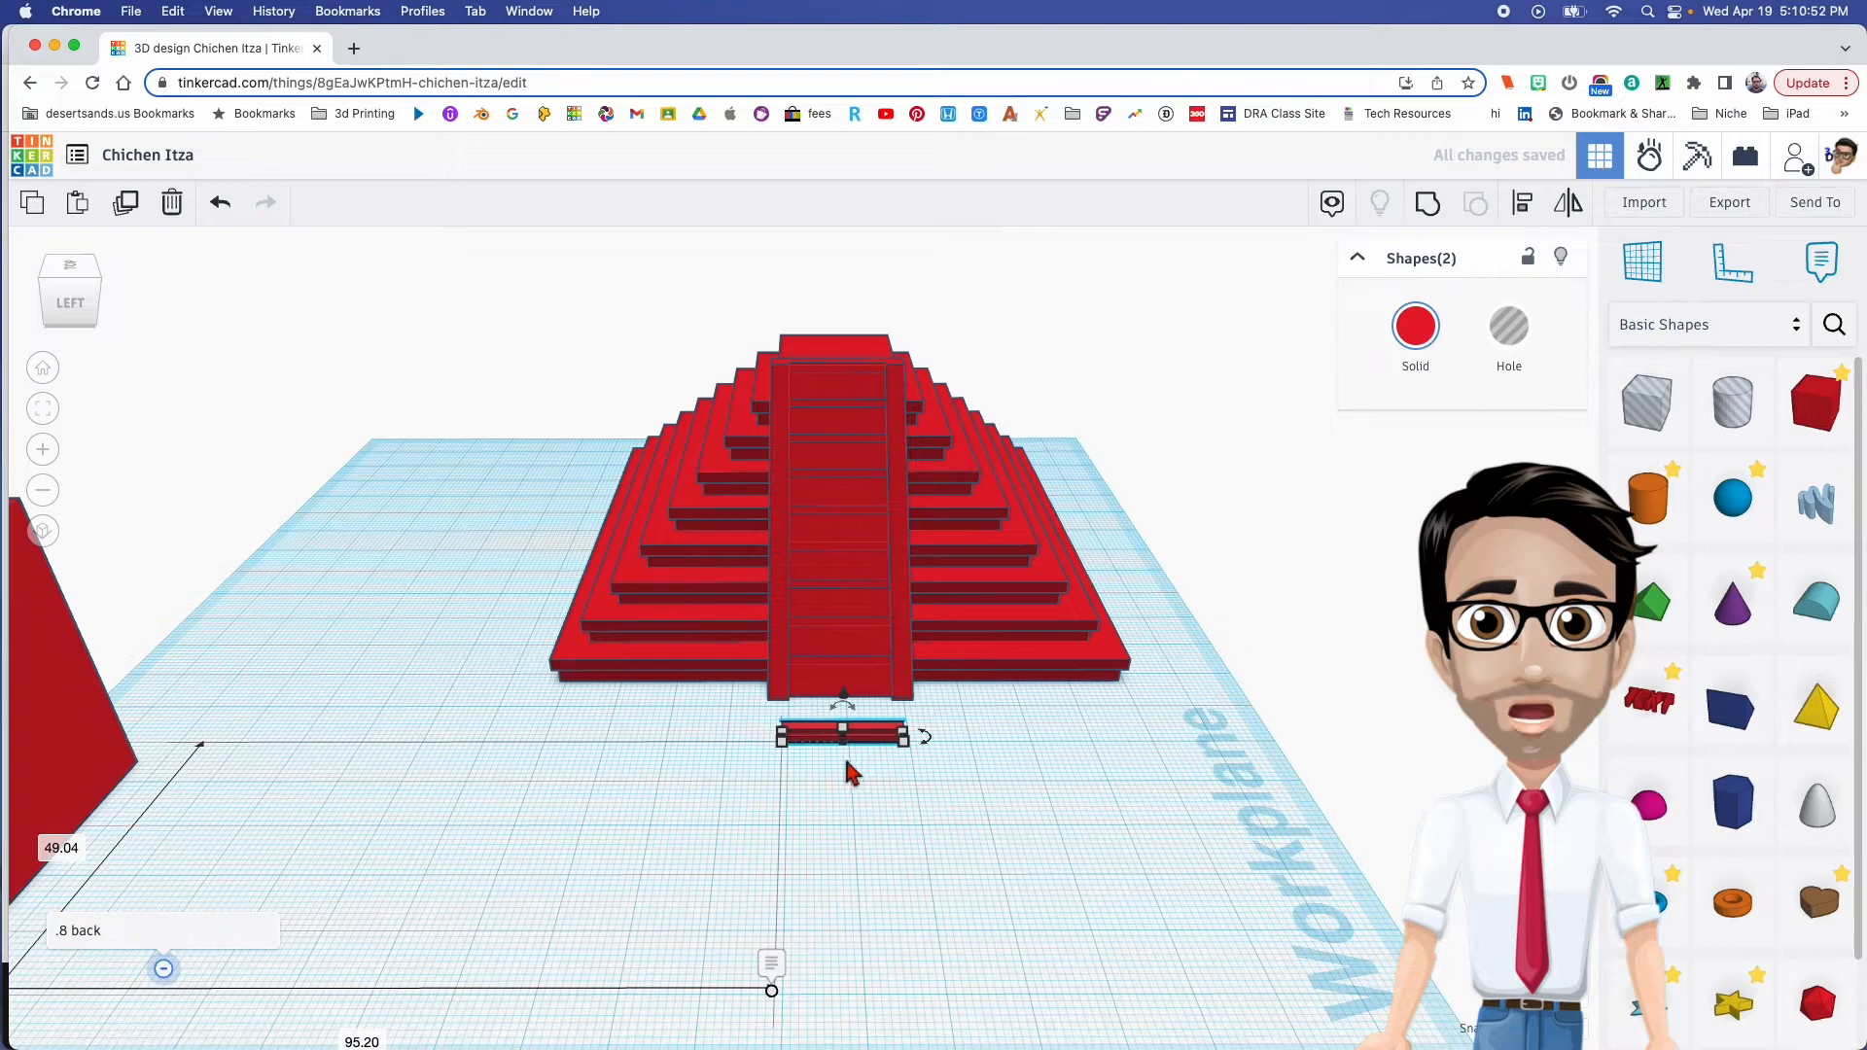
{"action": "left_click", "coordinate": [831, 749]}
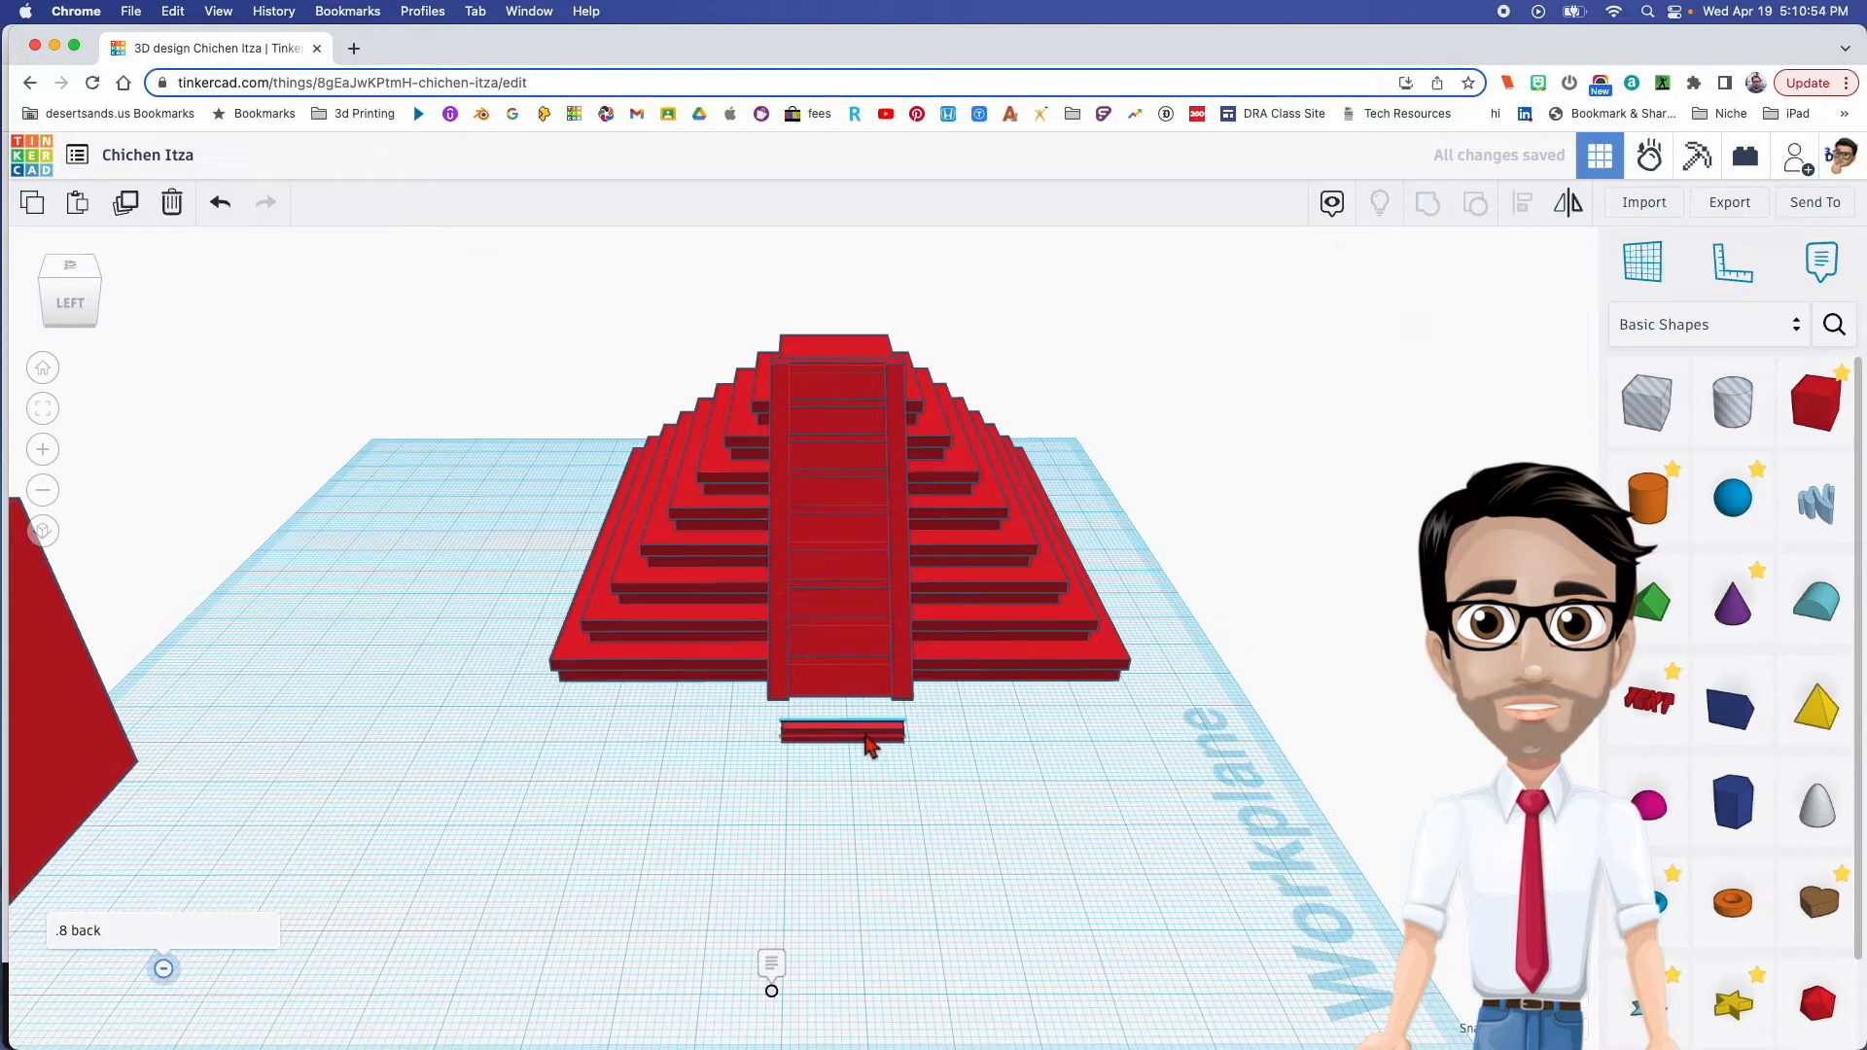
Add a new solid box beside the two step bars in front of the staircase and check the lower bar's dimensions
{"action": "scroll", "coordinate": [868, 745], "scroll_direction": "up", "scroll_amount": 4}
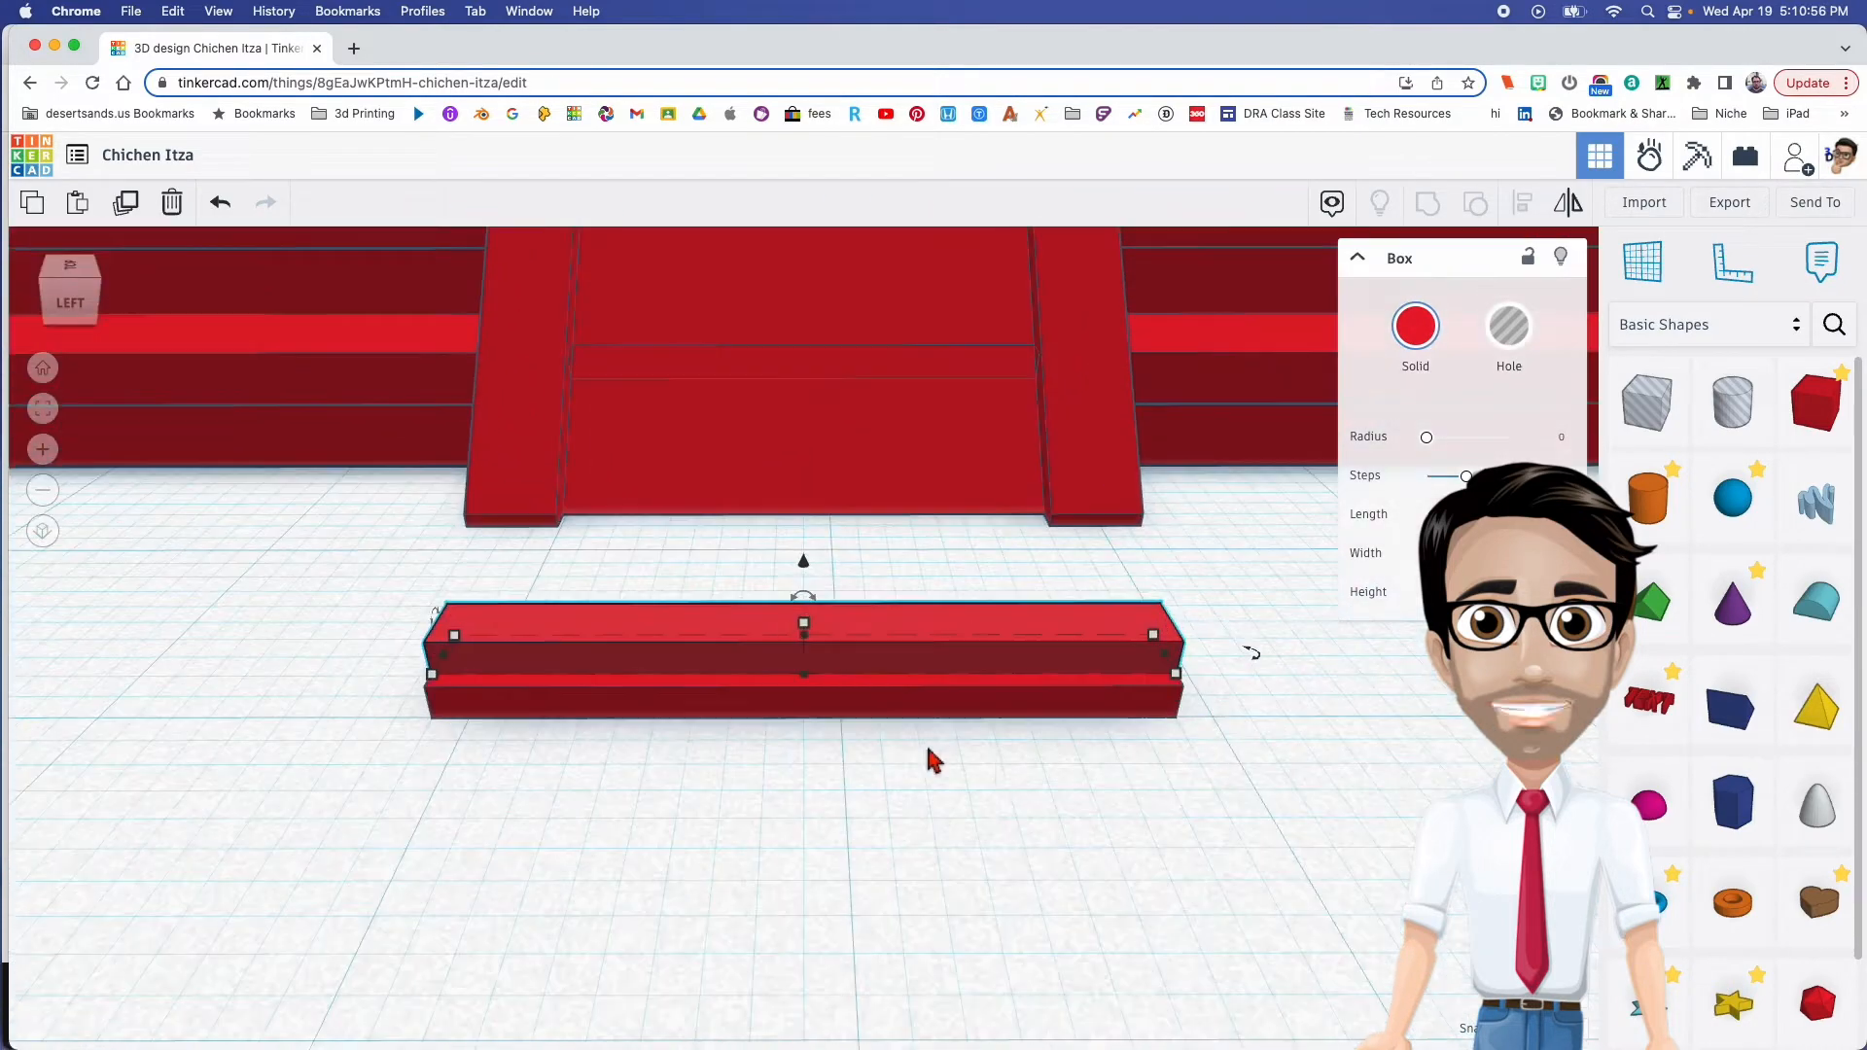
{"action": "right_click_drag", "start_coordinate": [994, 754], "coordinate": [745, 766]}
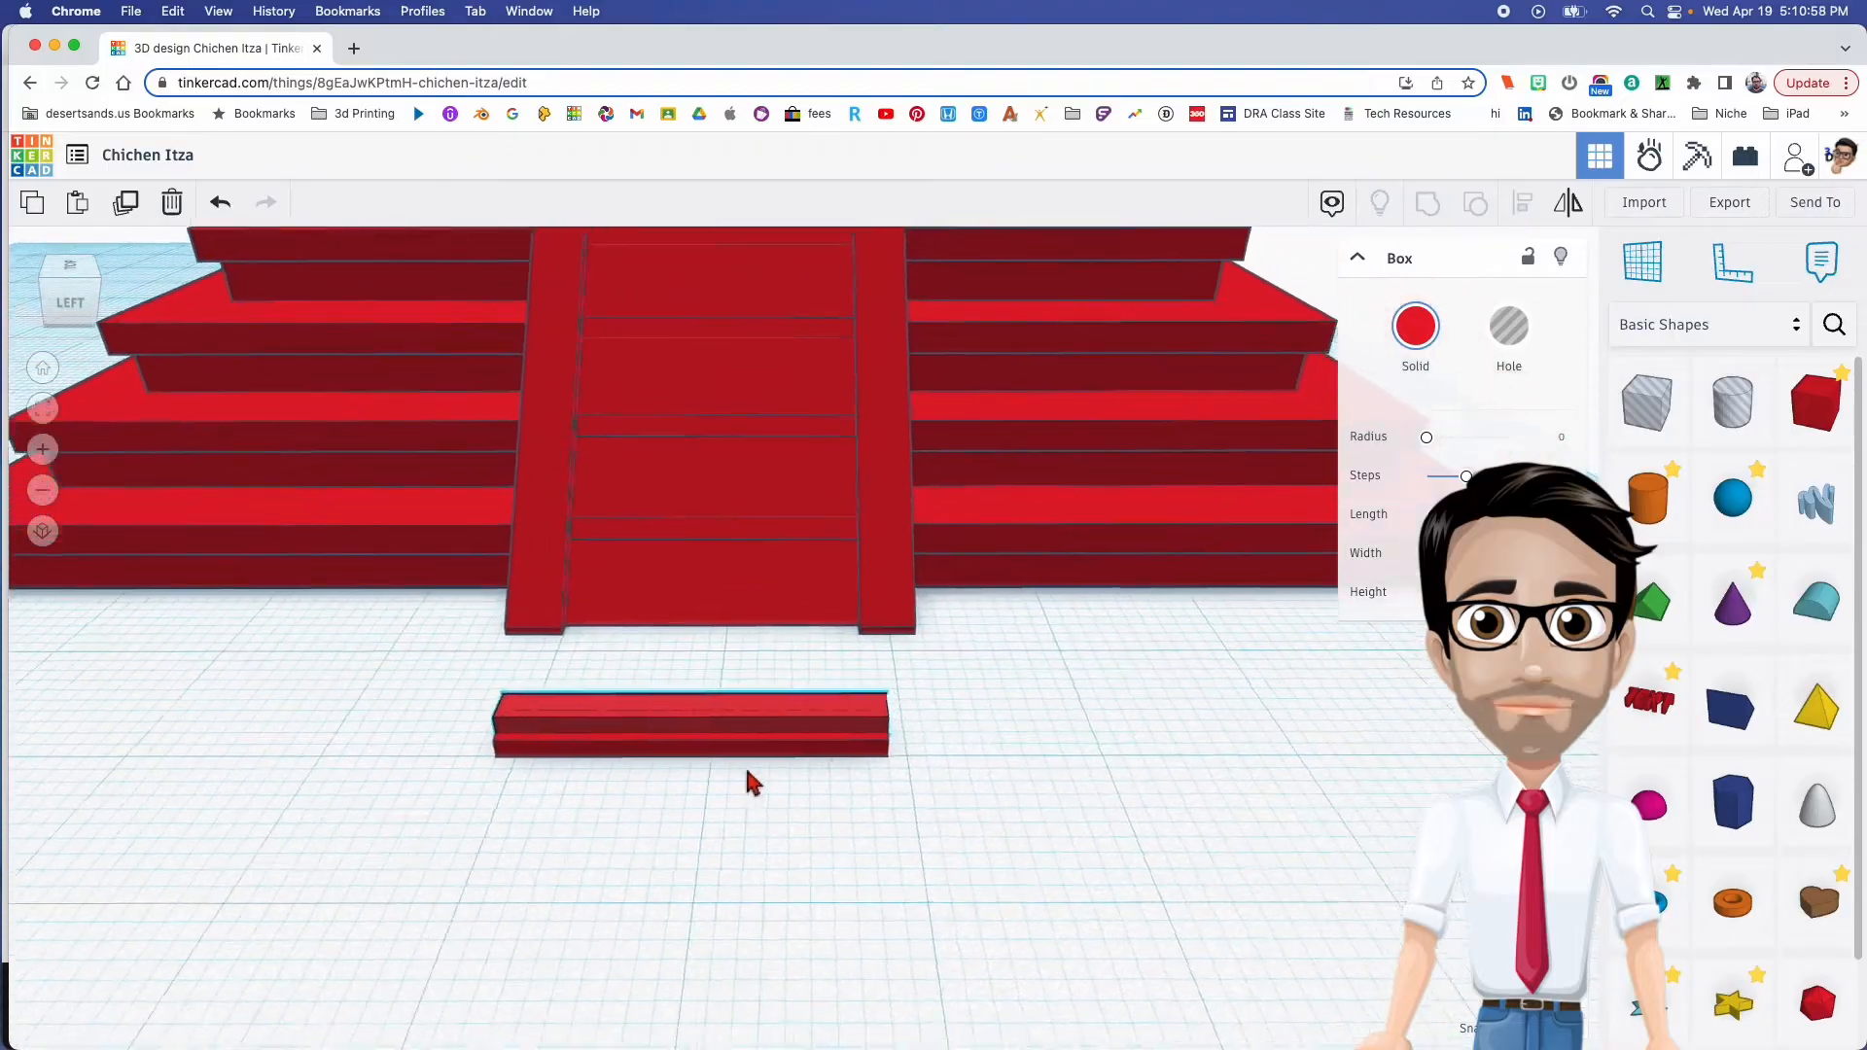
{"action": "left_click", "coordinate": [707, 775]}
{"action": "left_click", "coordinate": [709, 764]}
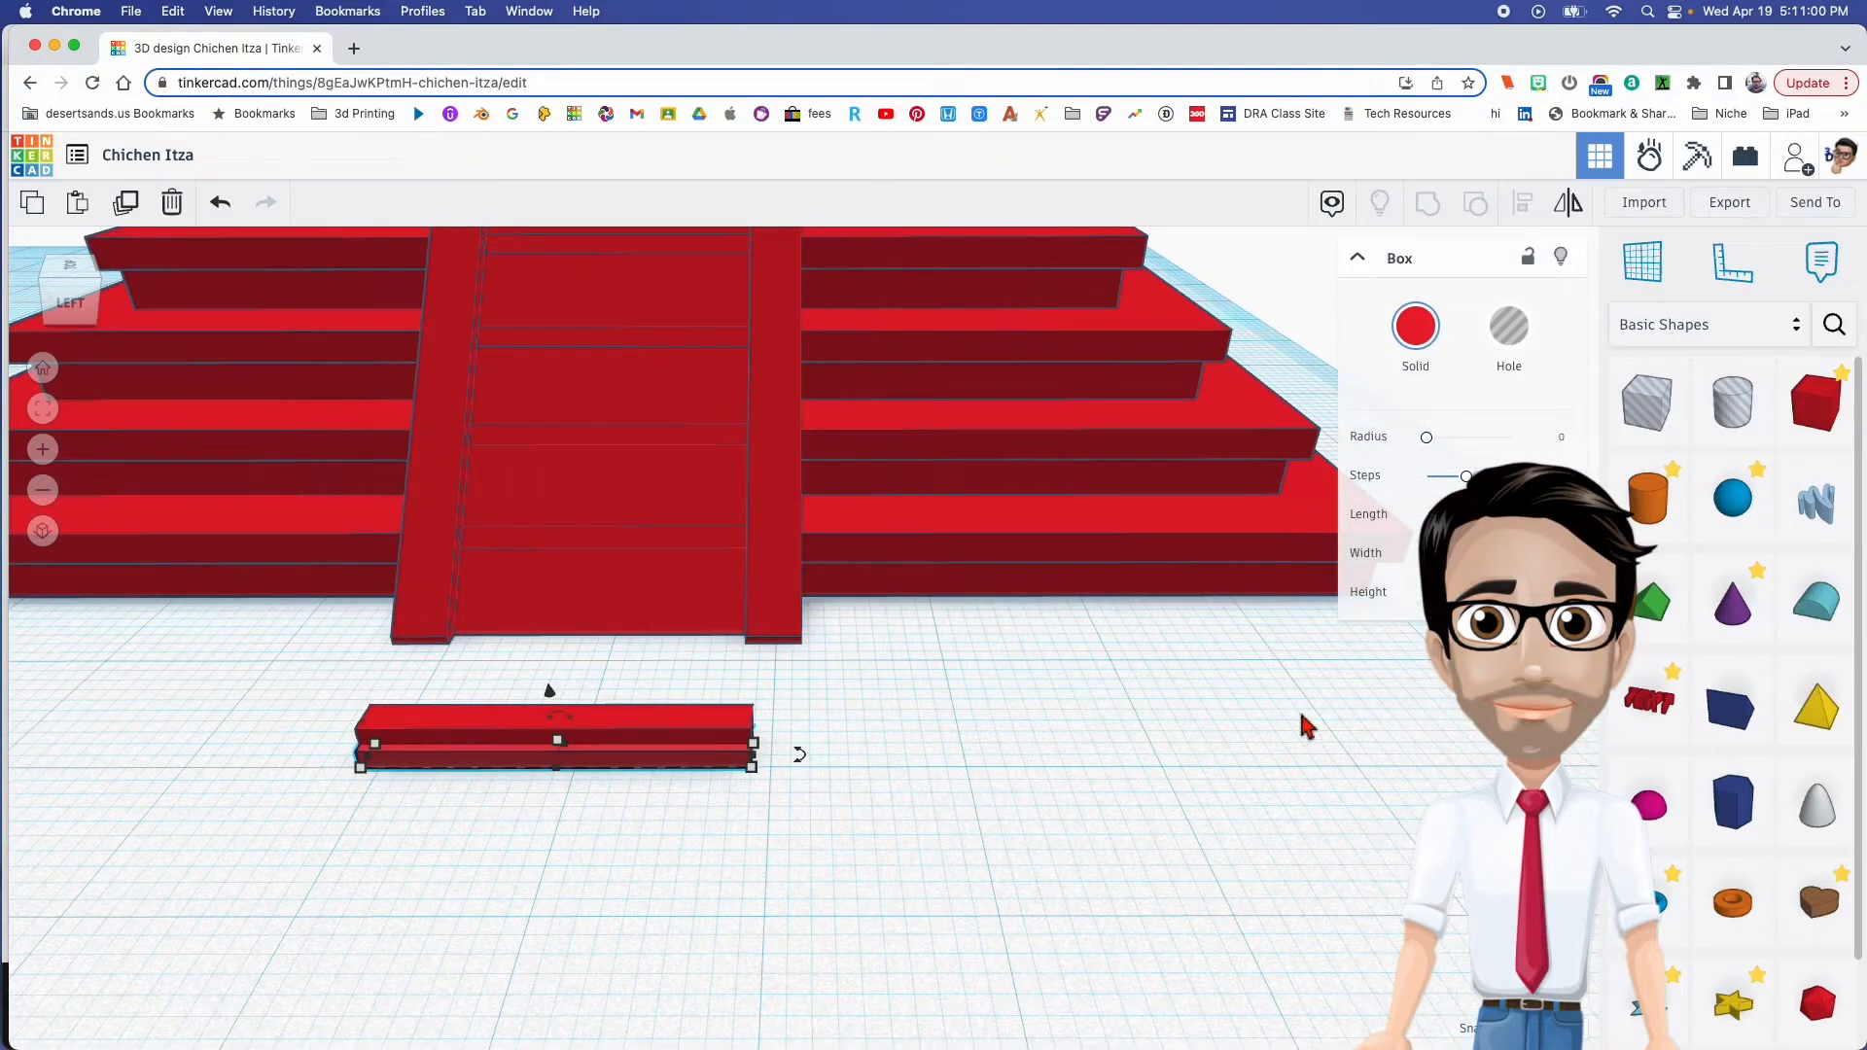
{"action": "left_click_drag", "start_coordinate": [1814, 401], "coordinate": [1067, 733]}
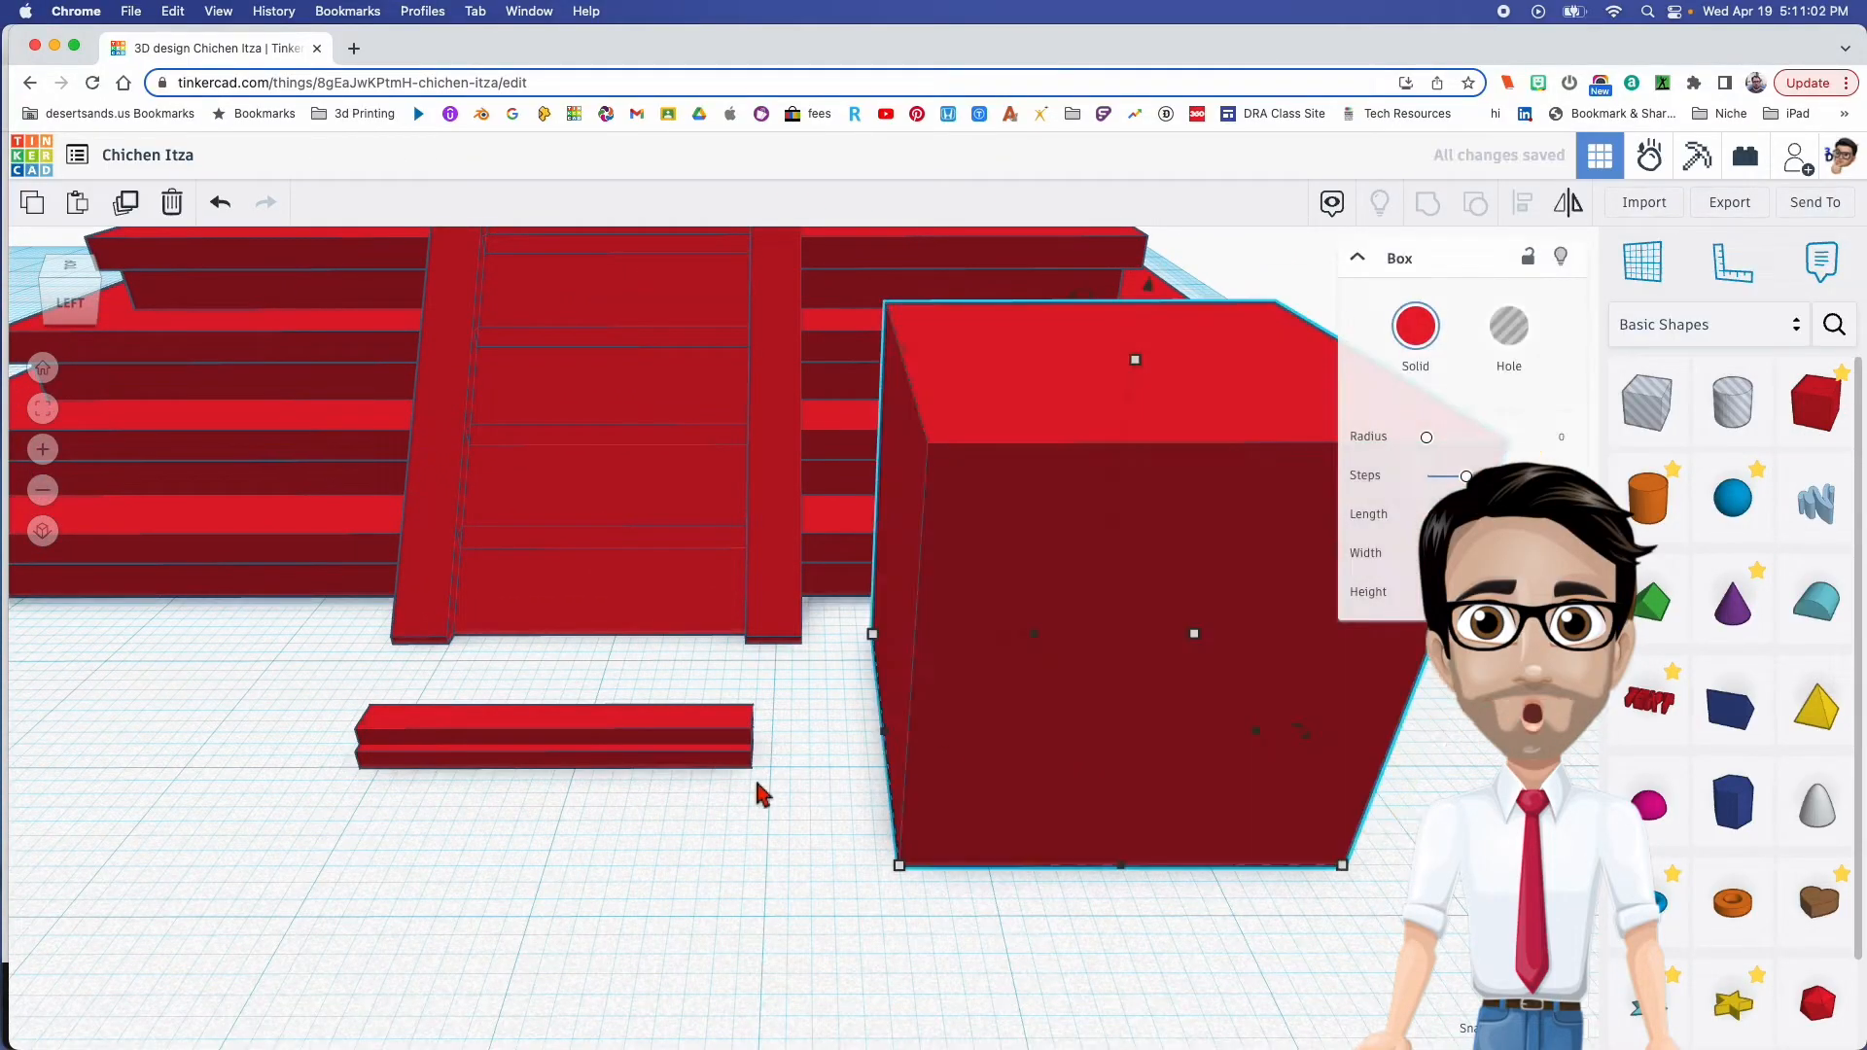
{"action": "left_click", "coordinate": [746, 763]}
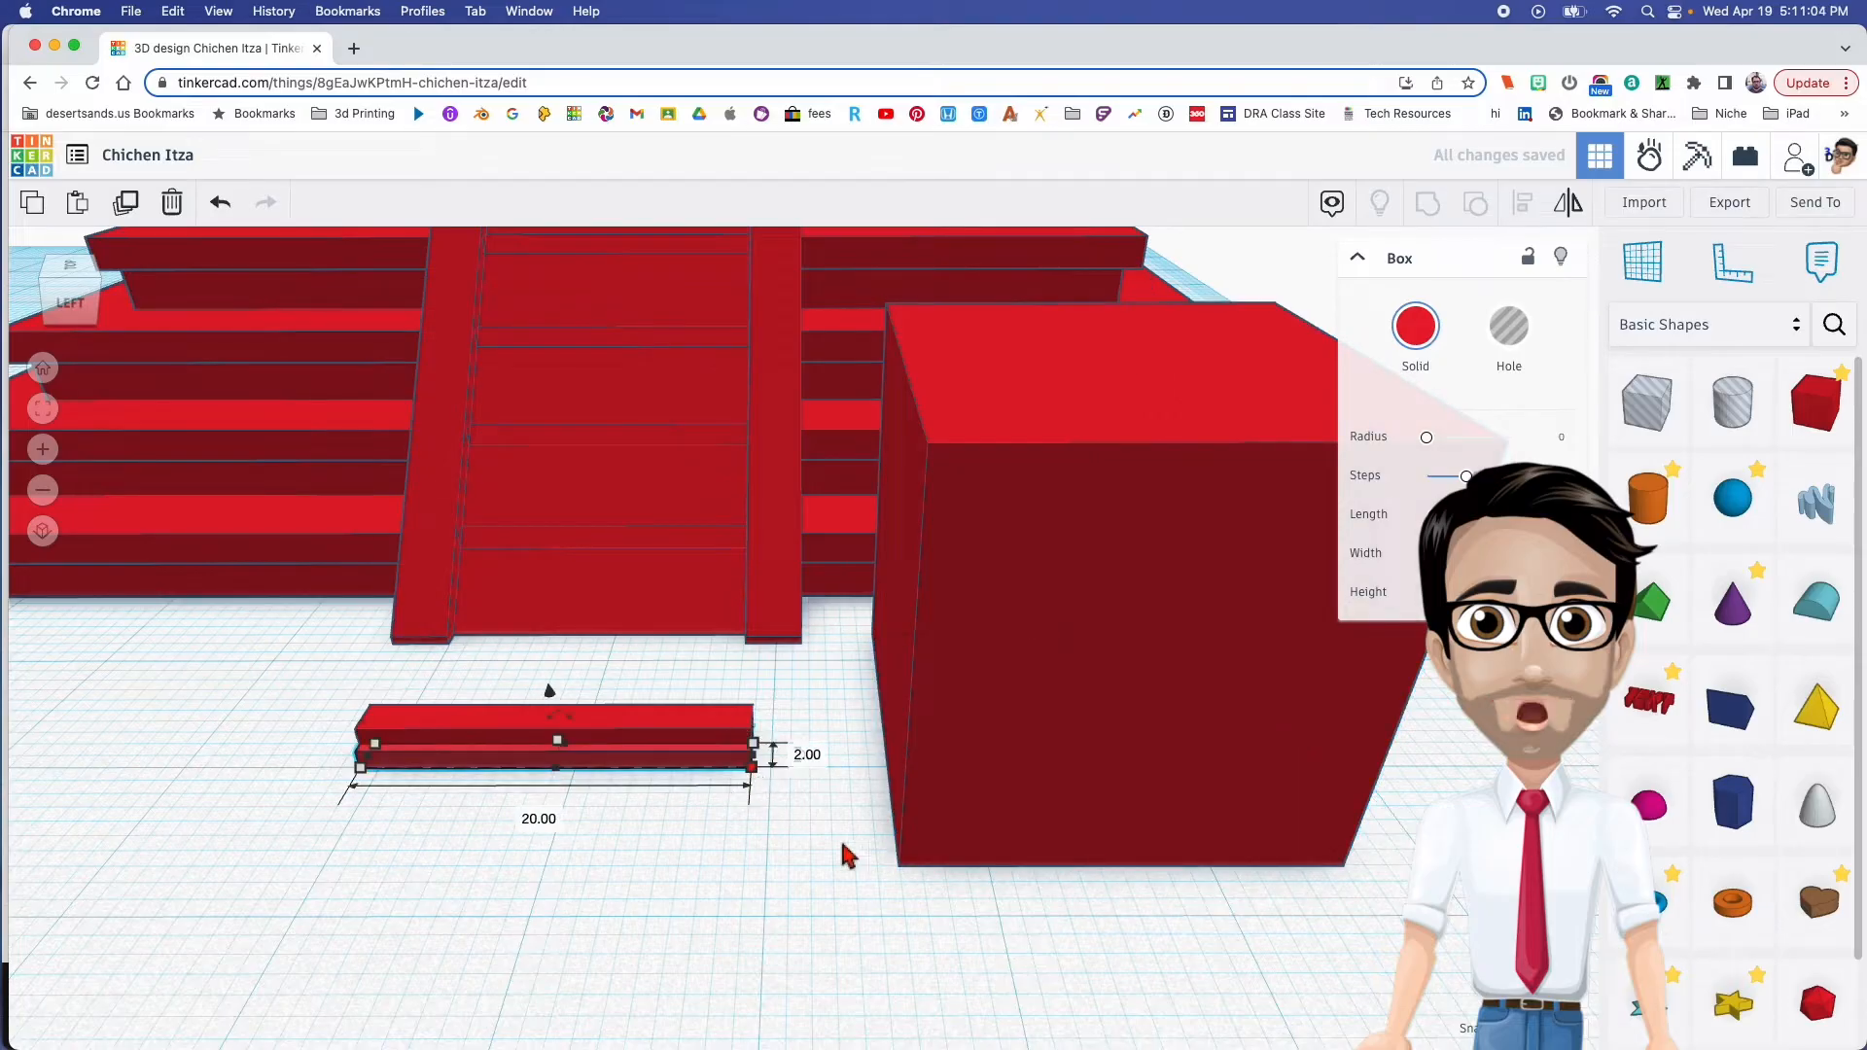
Set the new box's height to 1 mm
{"action": "left_click", "coordinate": [960, 798]}
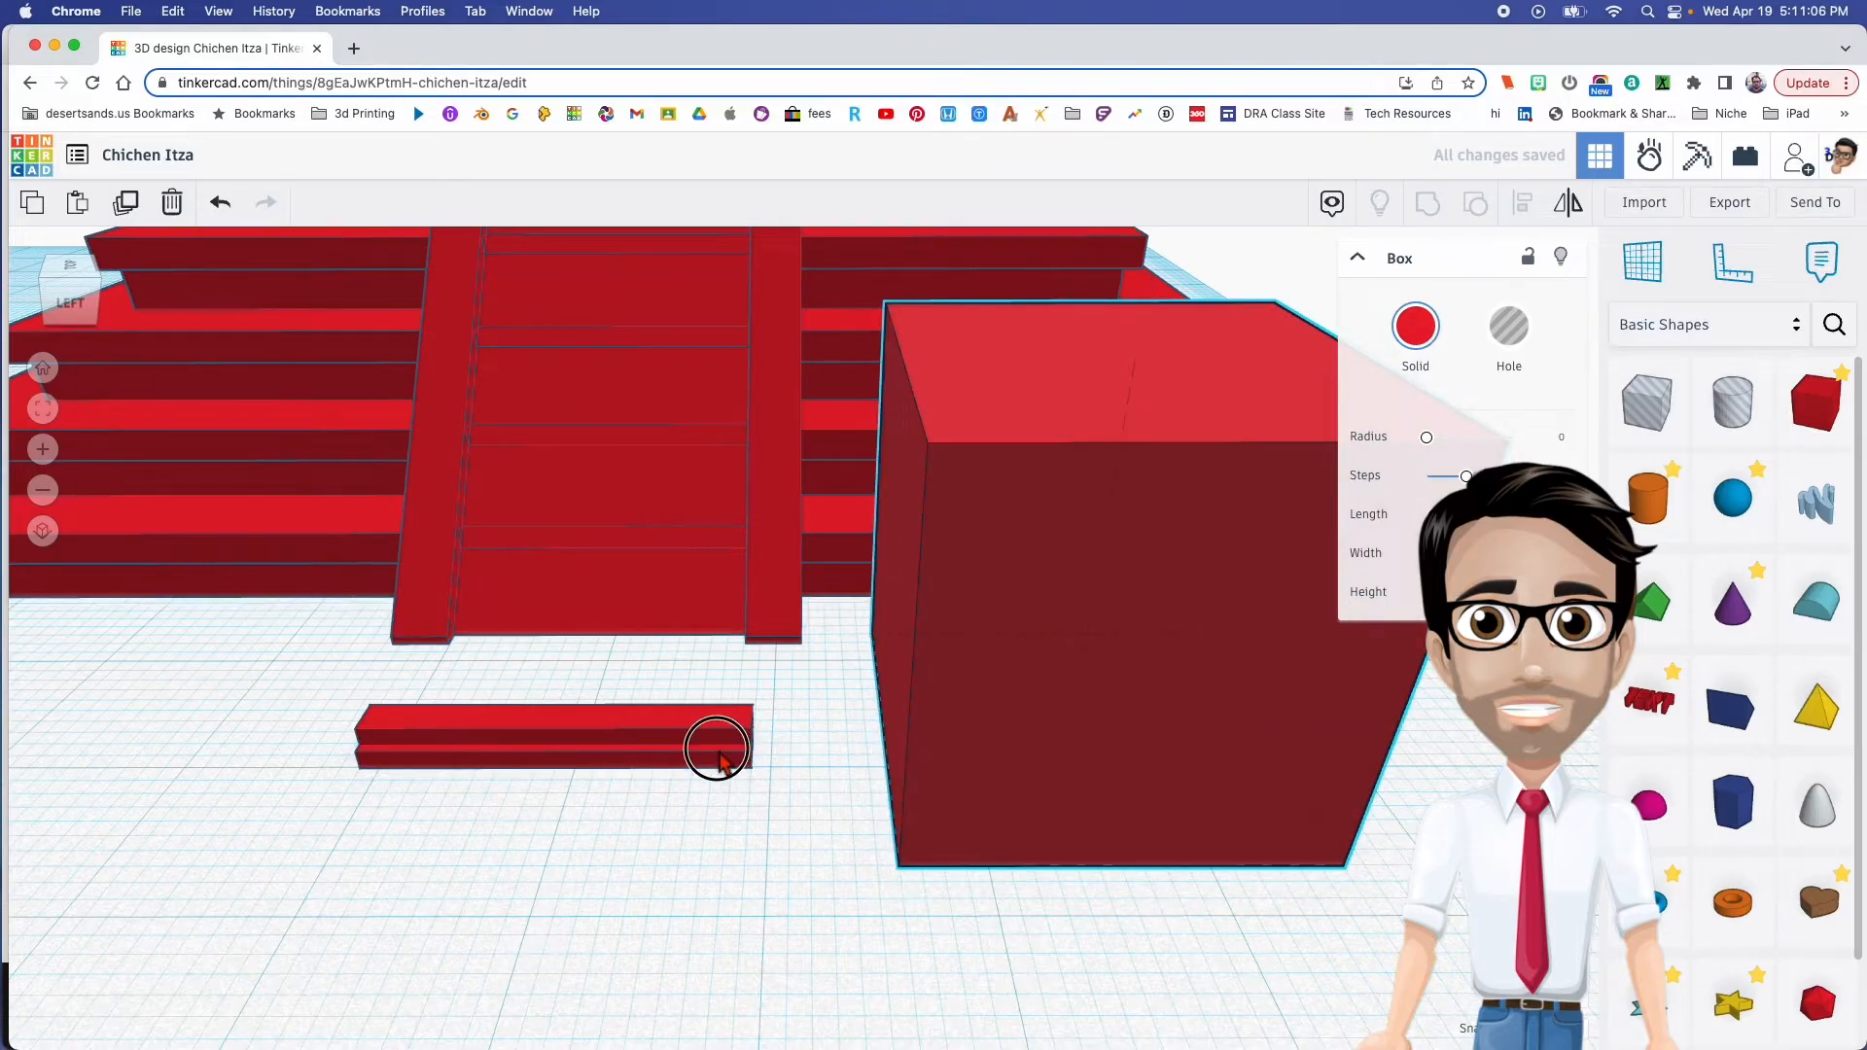
{"action": "left_click", "coordinate": [625, 752]}
{"action": "left_click", "coordinate": [1157, 657]}
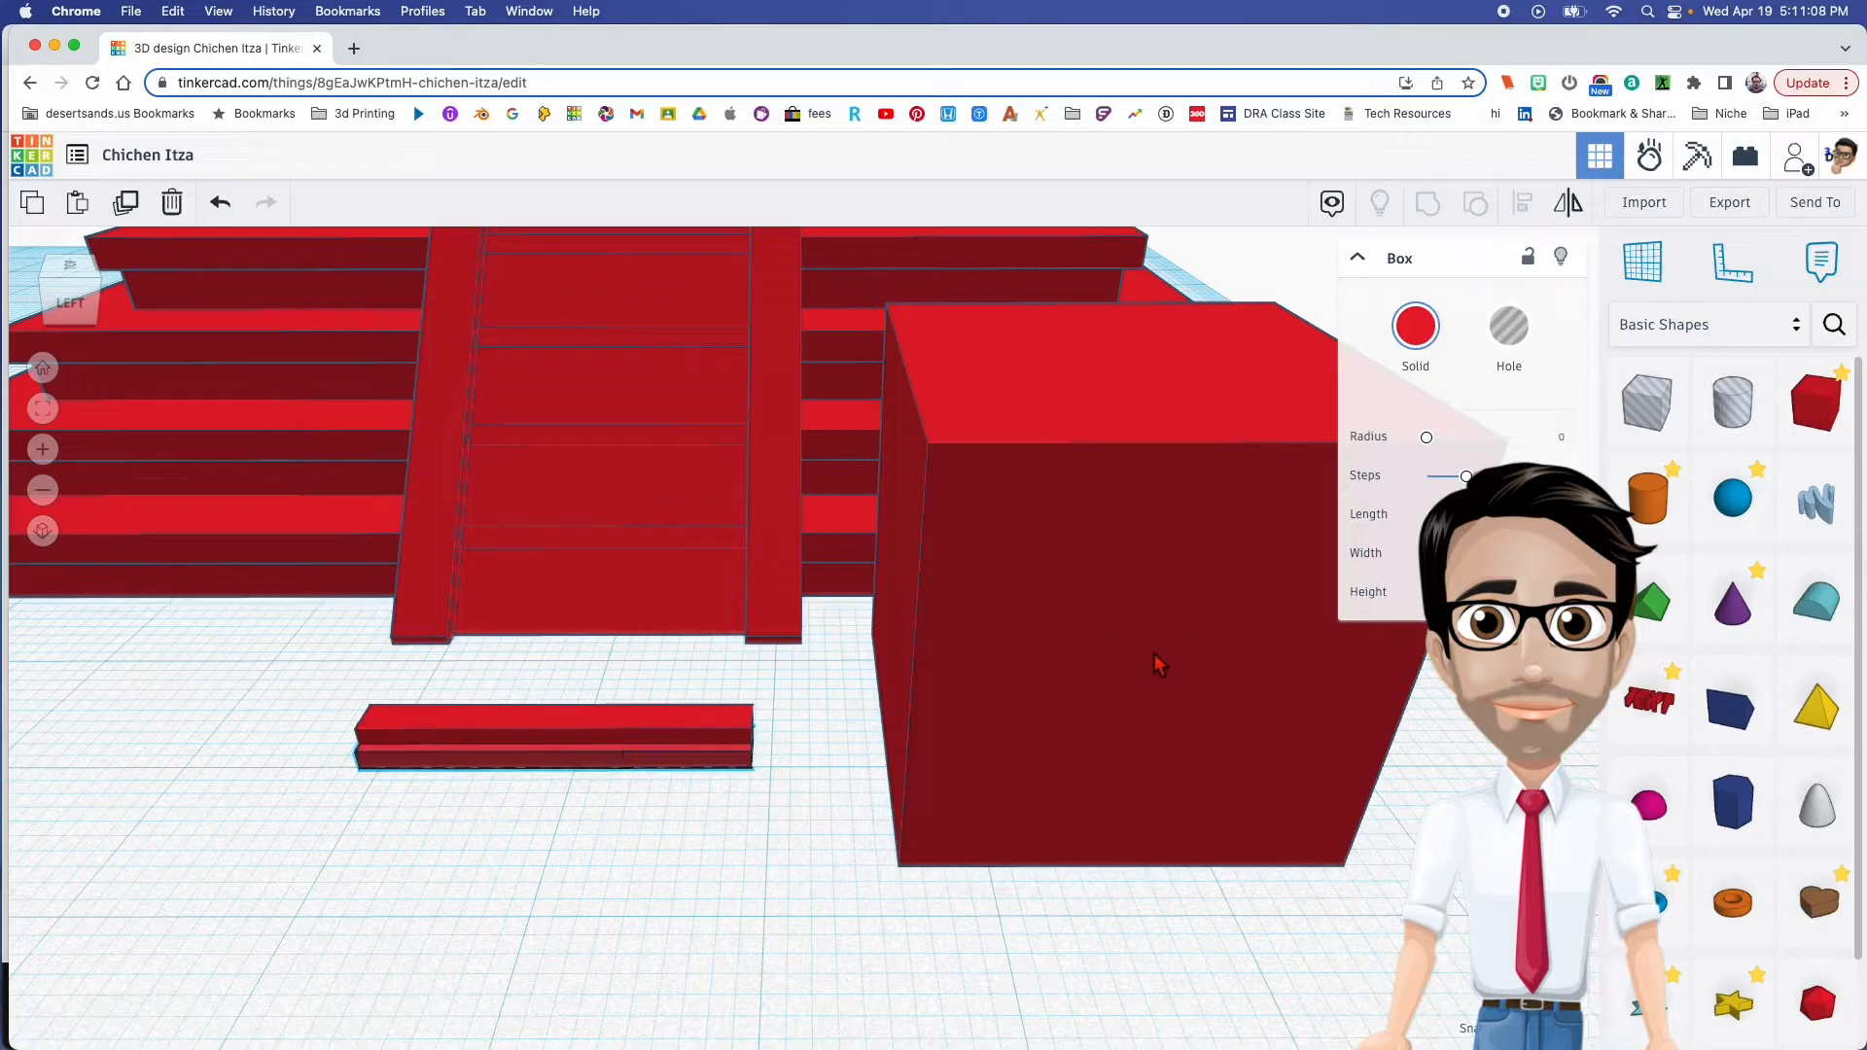
{"action": "mouse_move", "coordinate": [1135, 359]}
{"action": "left_click", "coordinate": [1145, 566]}
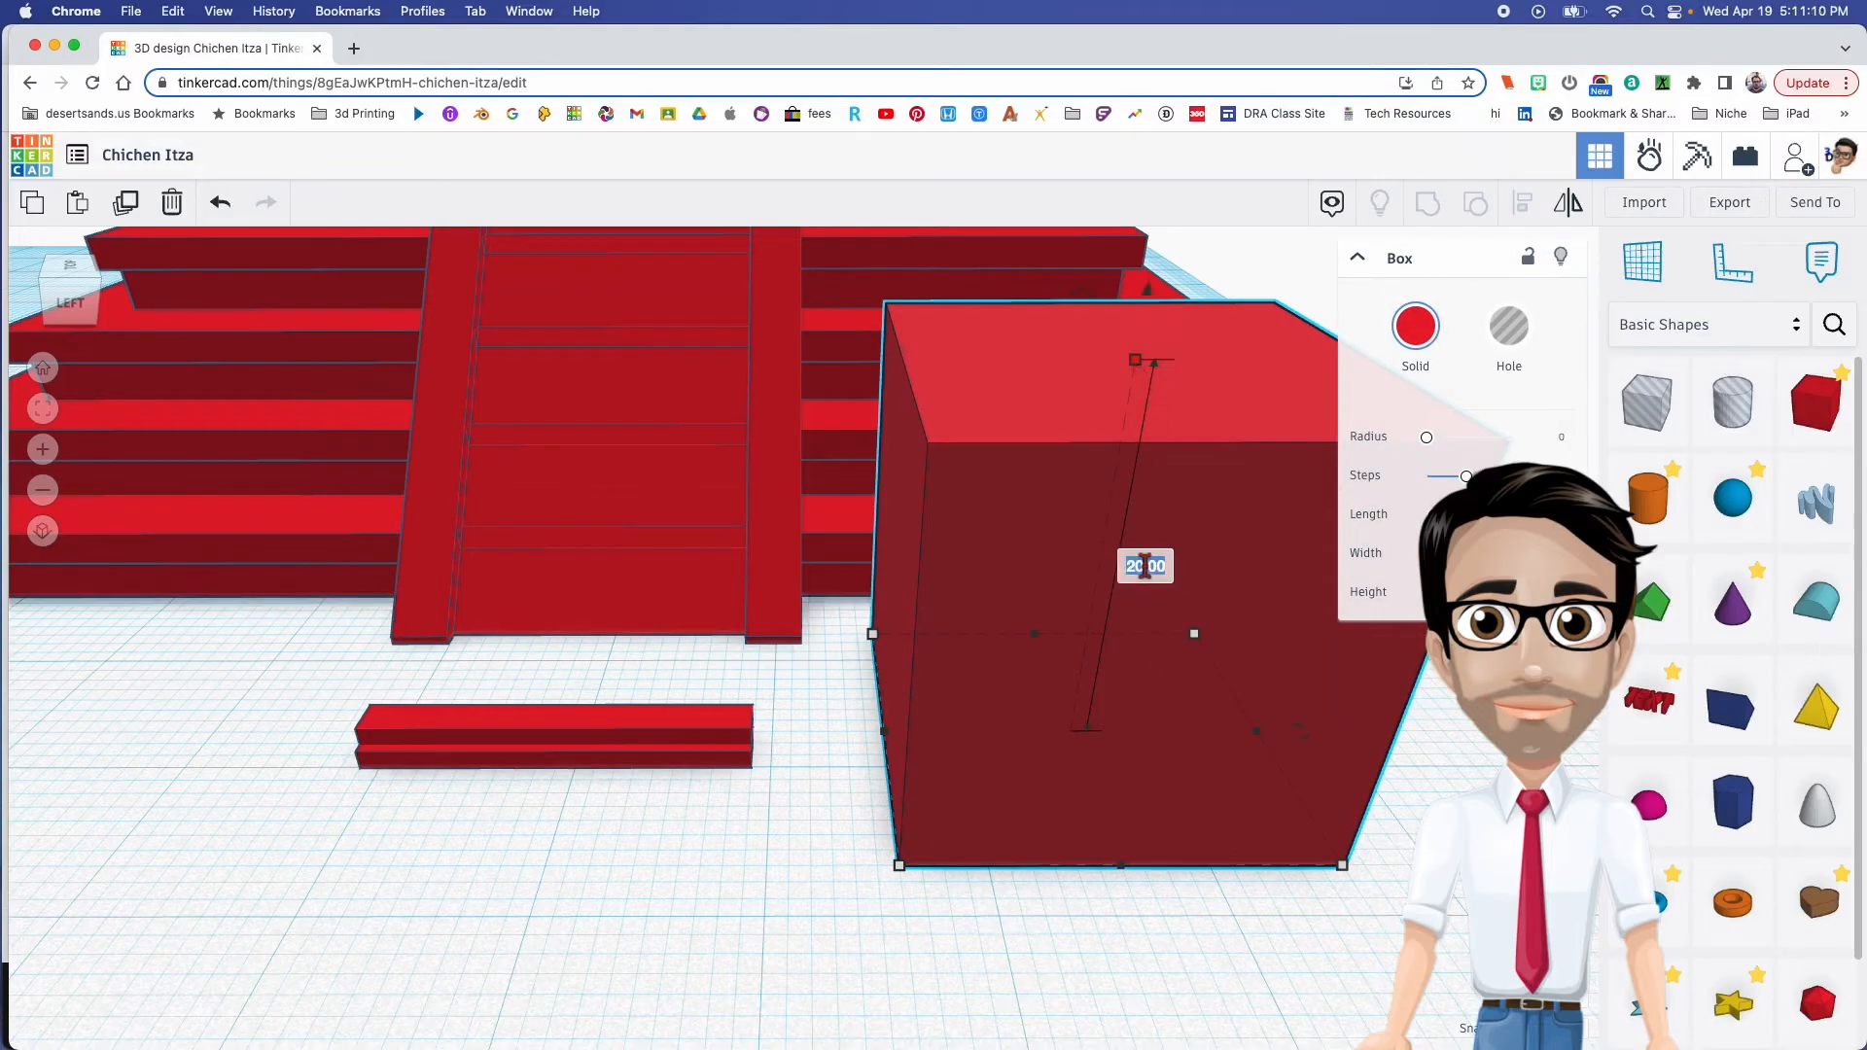
{"action": "type", "text": "1"}
{"action": "key", "text": "Return"}
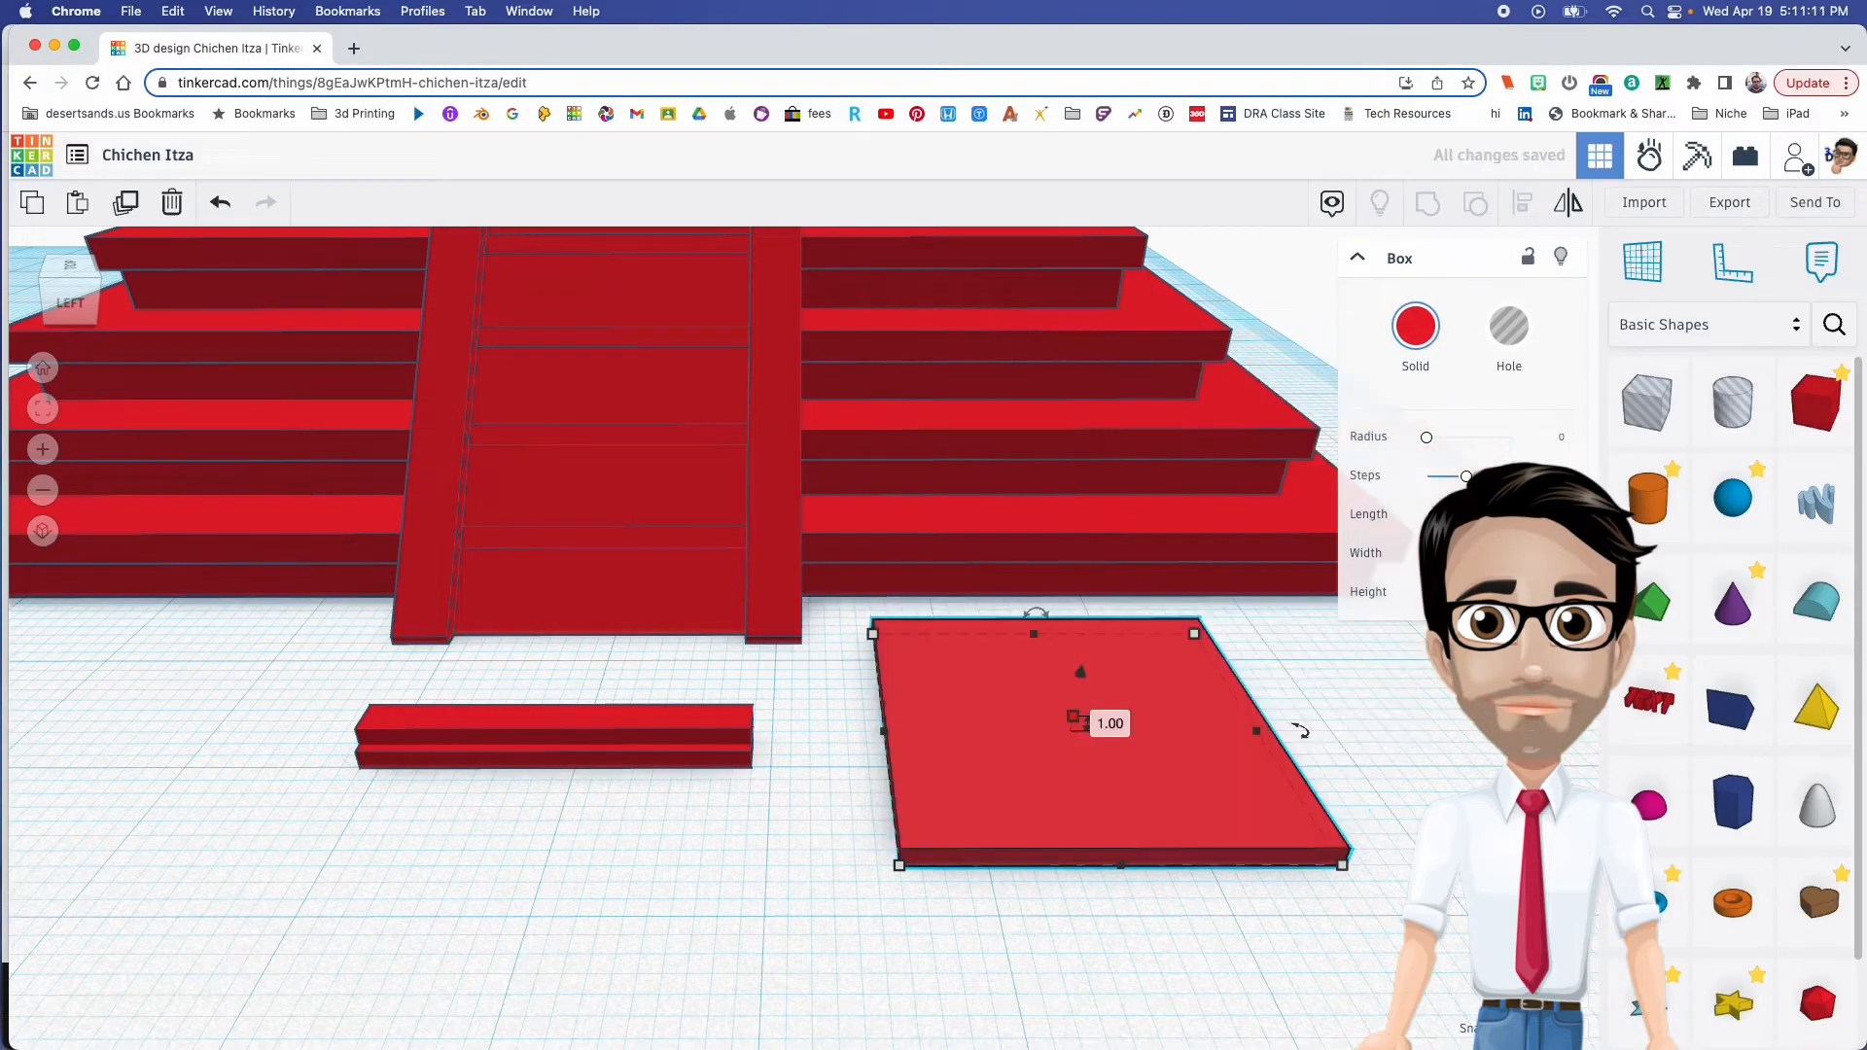
Set the flat box's depth to 2 mm and move the resulting bar next to the two step bars
{"action": "left_click", "coordinate": [754, 761]}
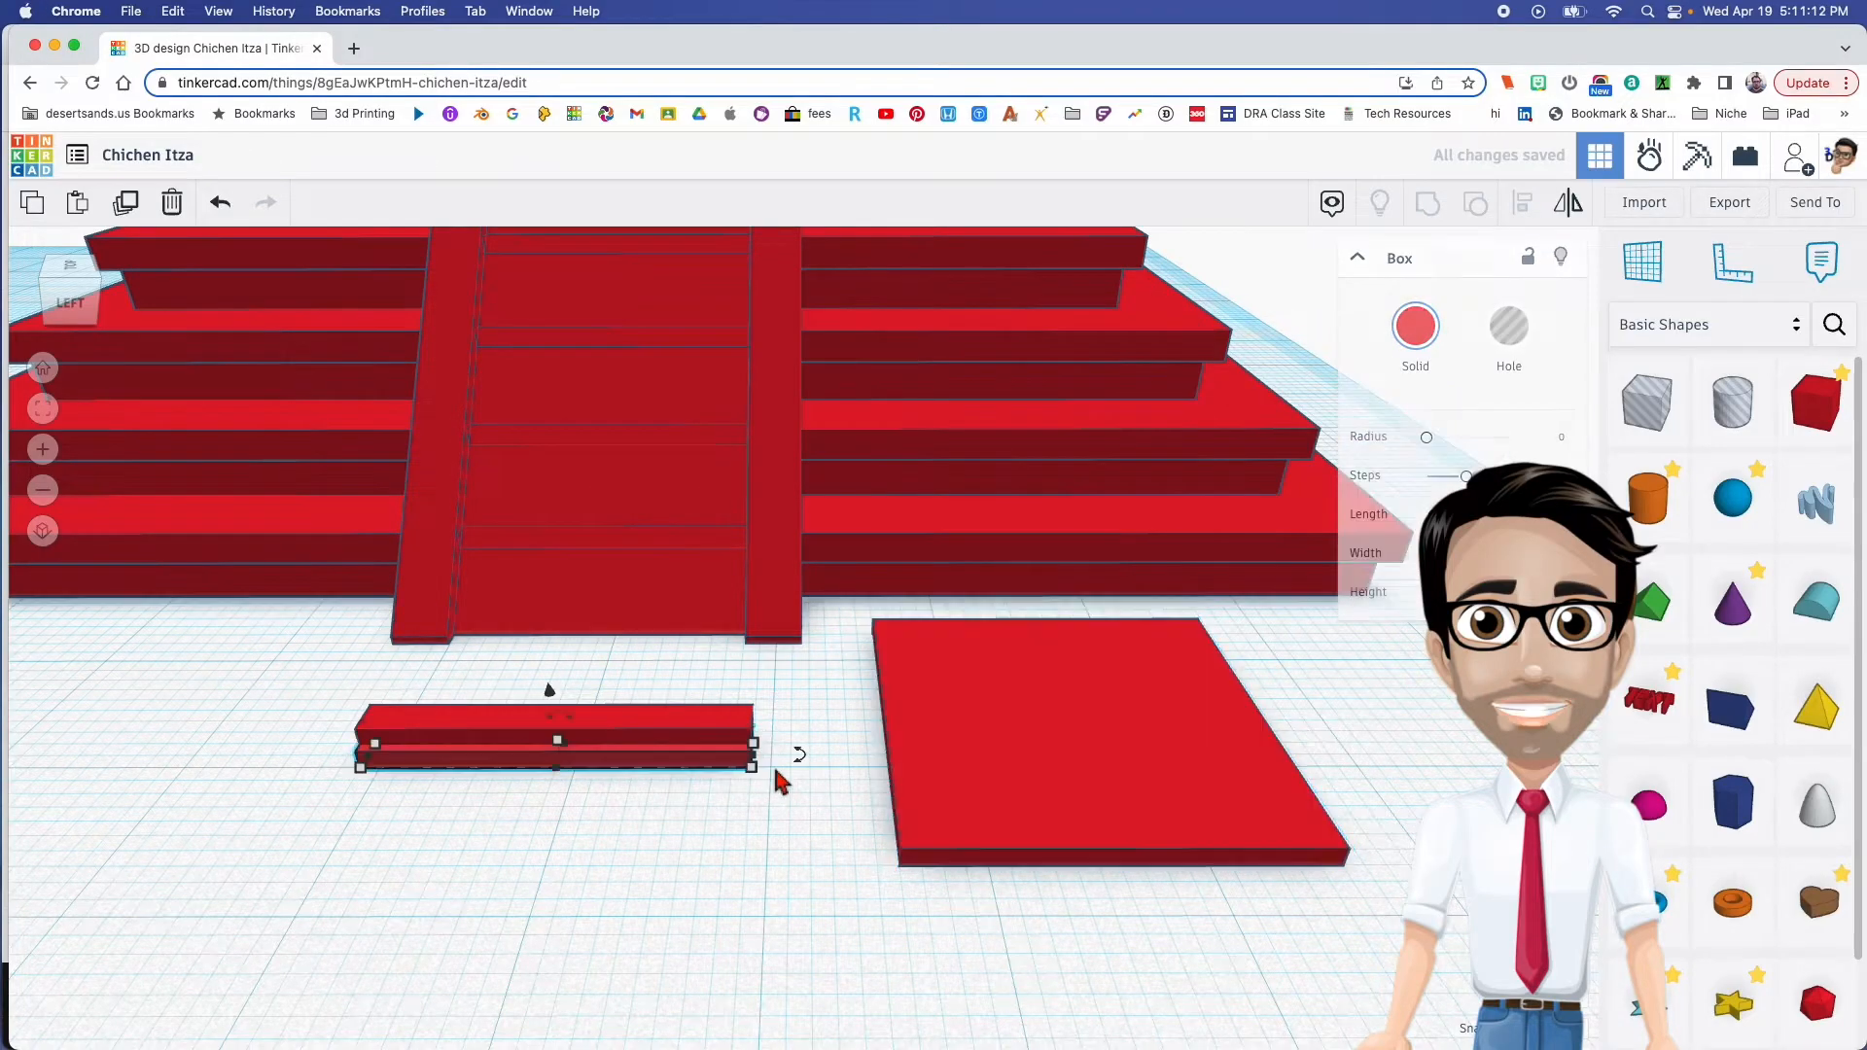
{"action": "left_click", "coordinate": [1067, 838]}
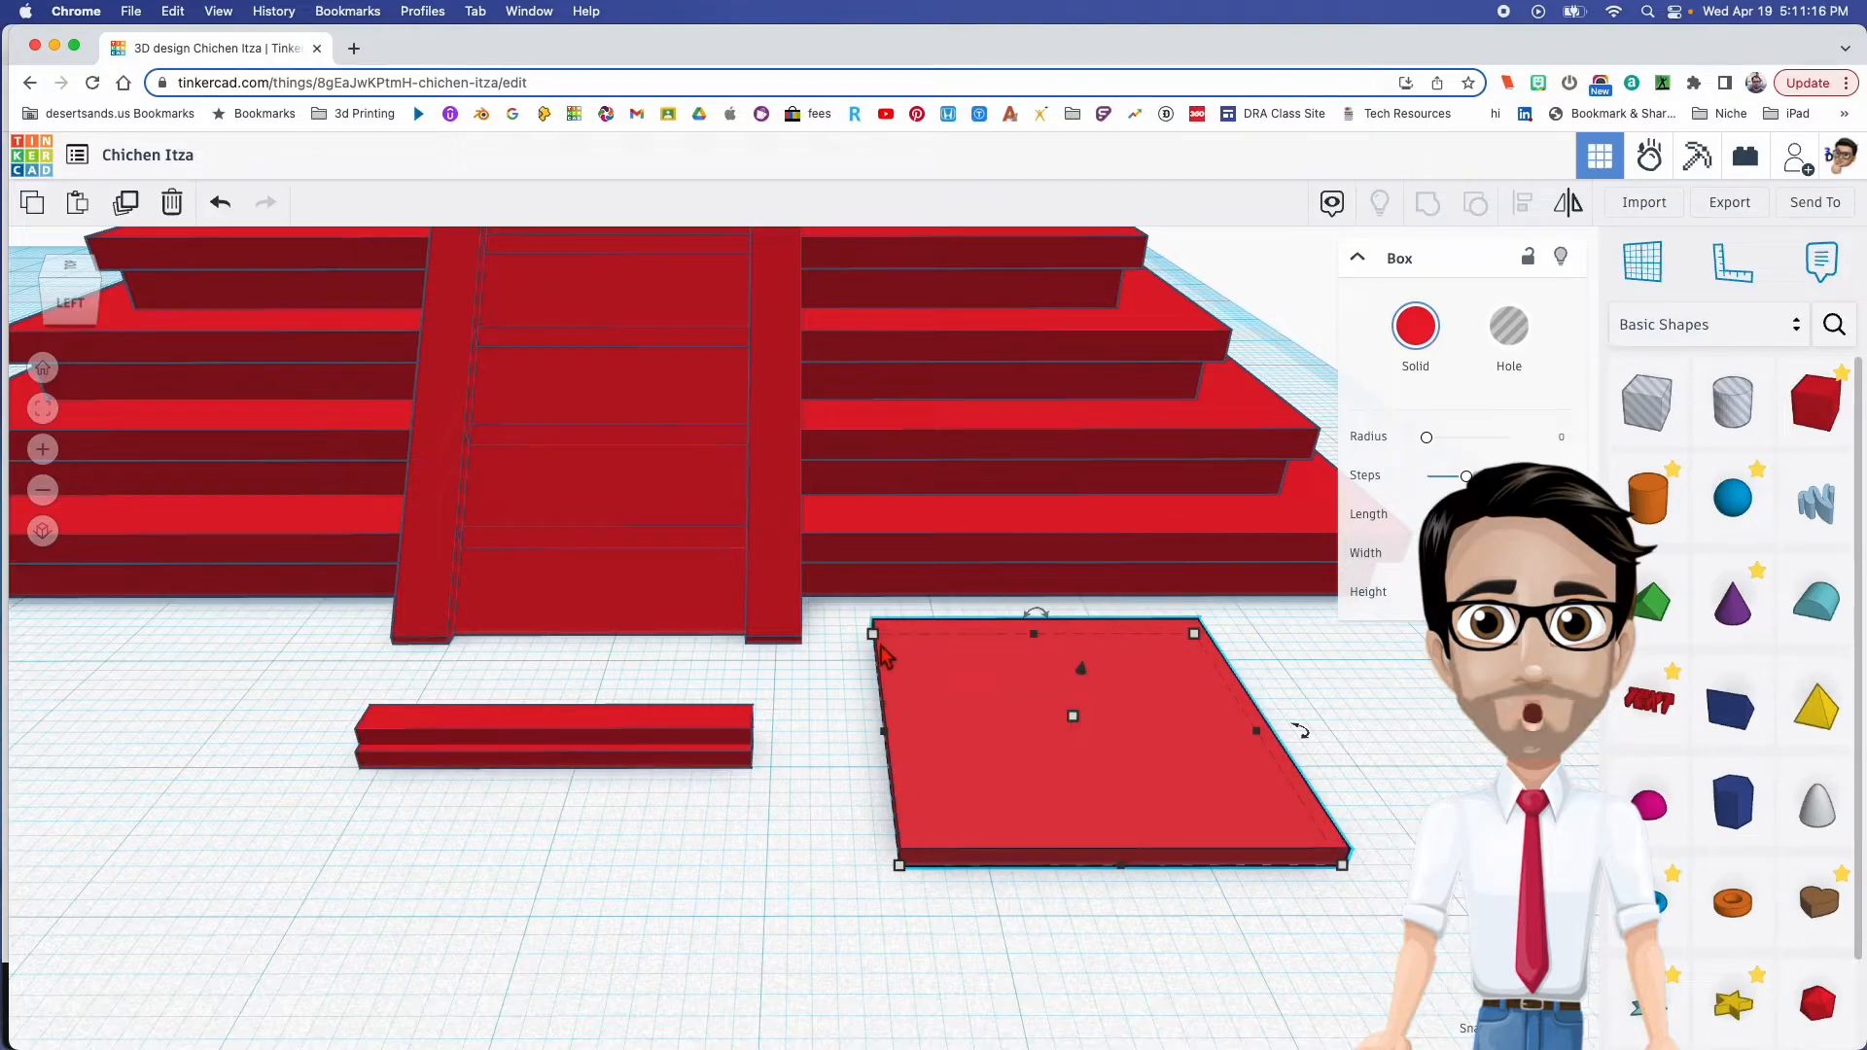
{"action": "mouse_move", "coordinate": [875, 638]}
{"action": "left_click", "coordinate": [849, 735]}
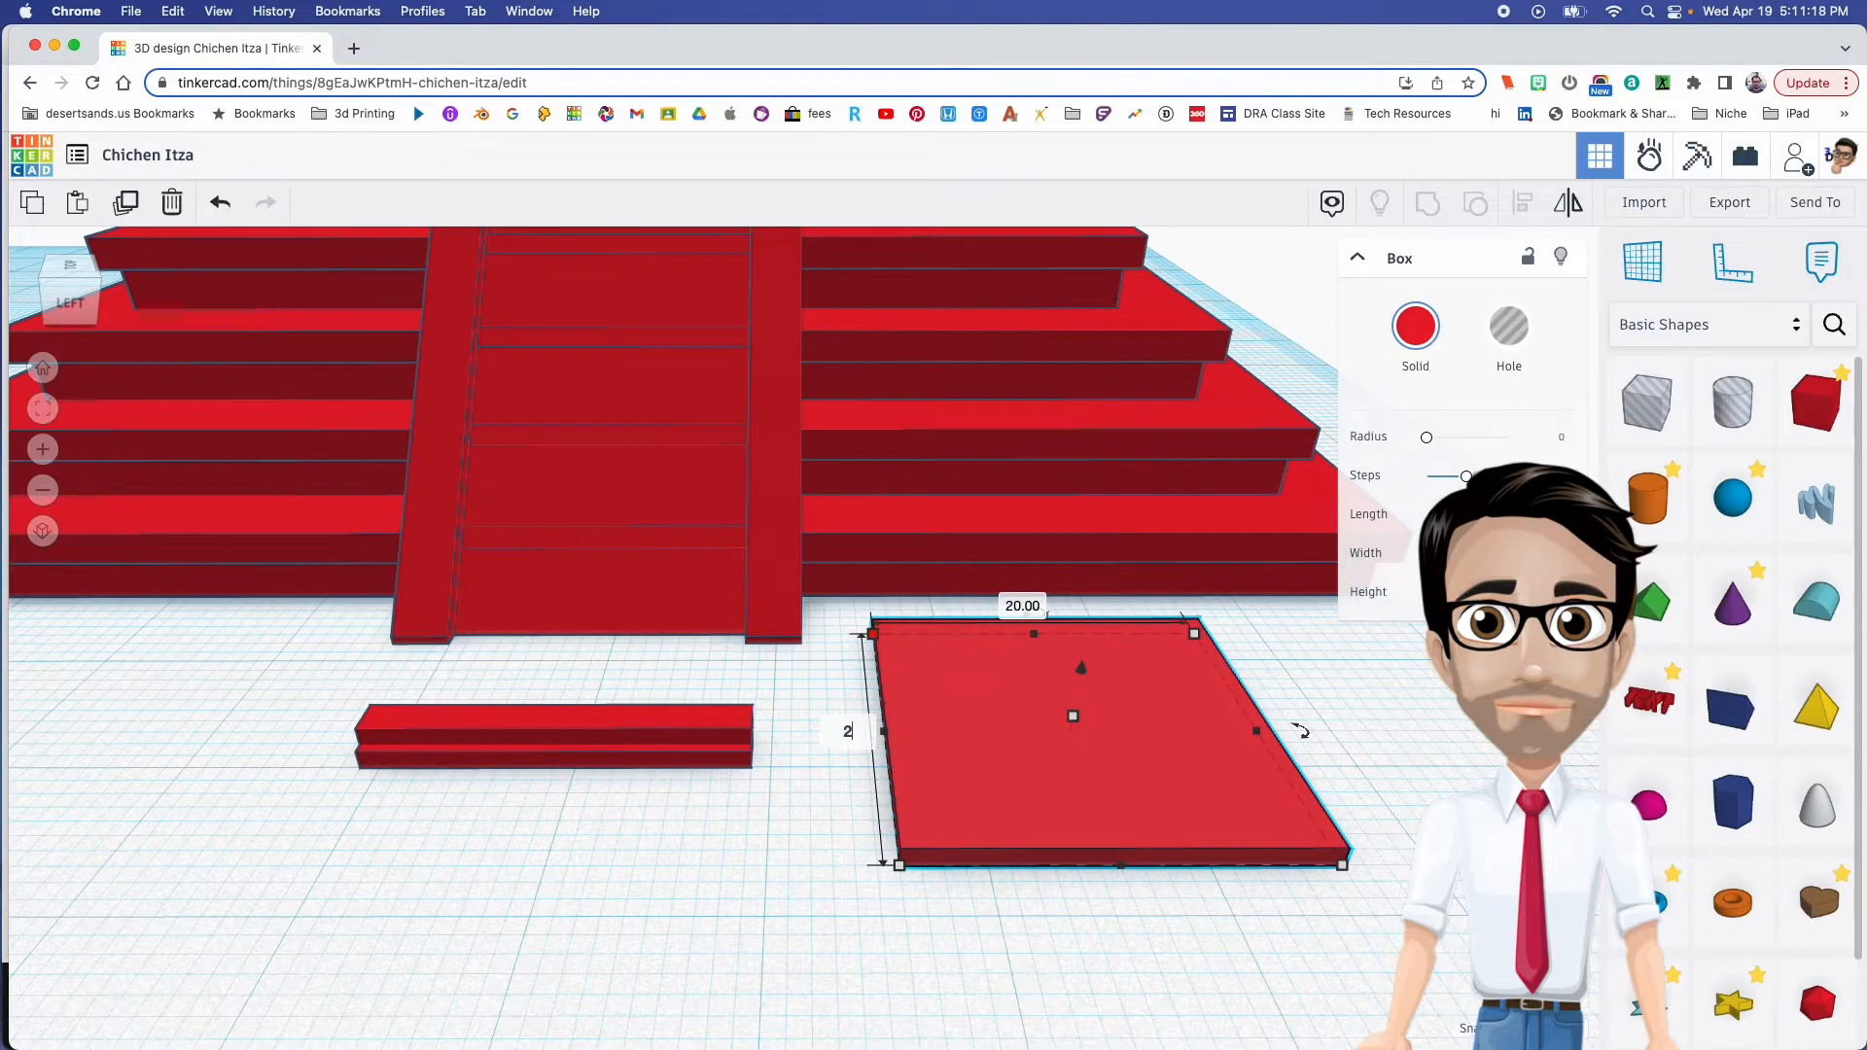
{"action": "type", "text": "2"}
{"action": "key", "text": "Return"}
{"action": "left_click_drag", "start_coordinate": [1005, 862], "coordinate": [855, 763]}
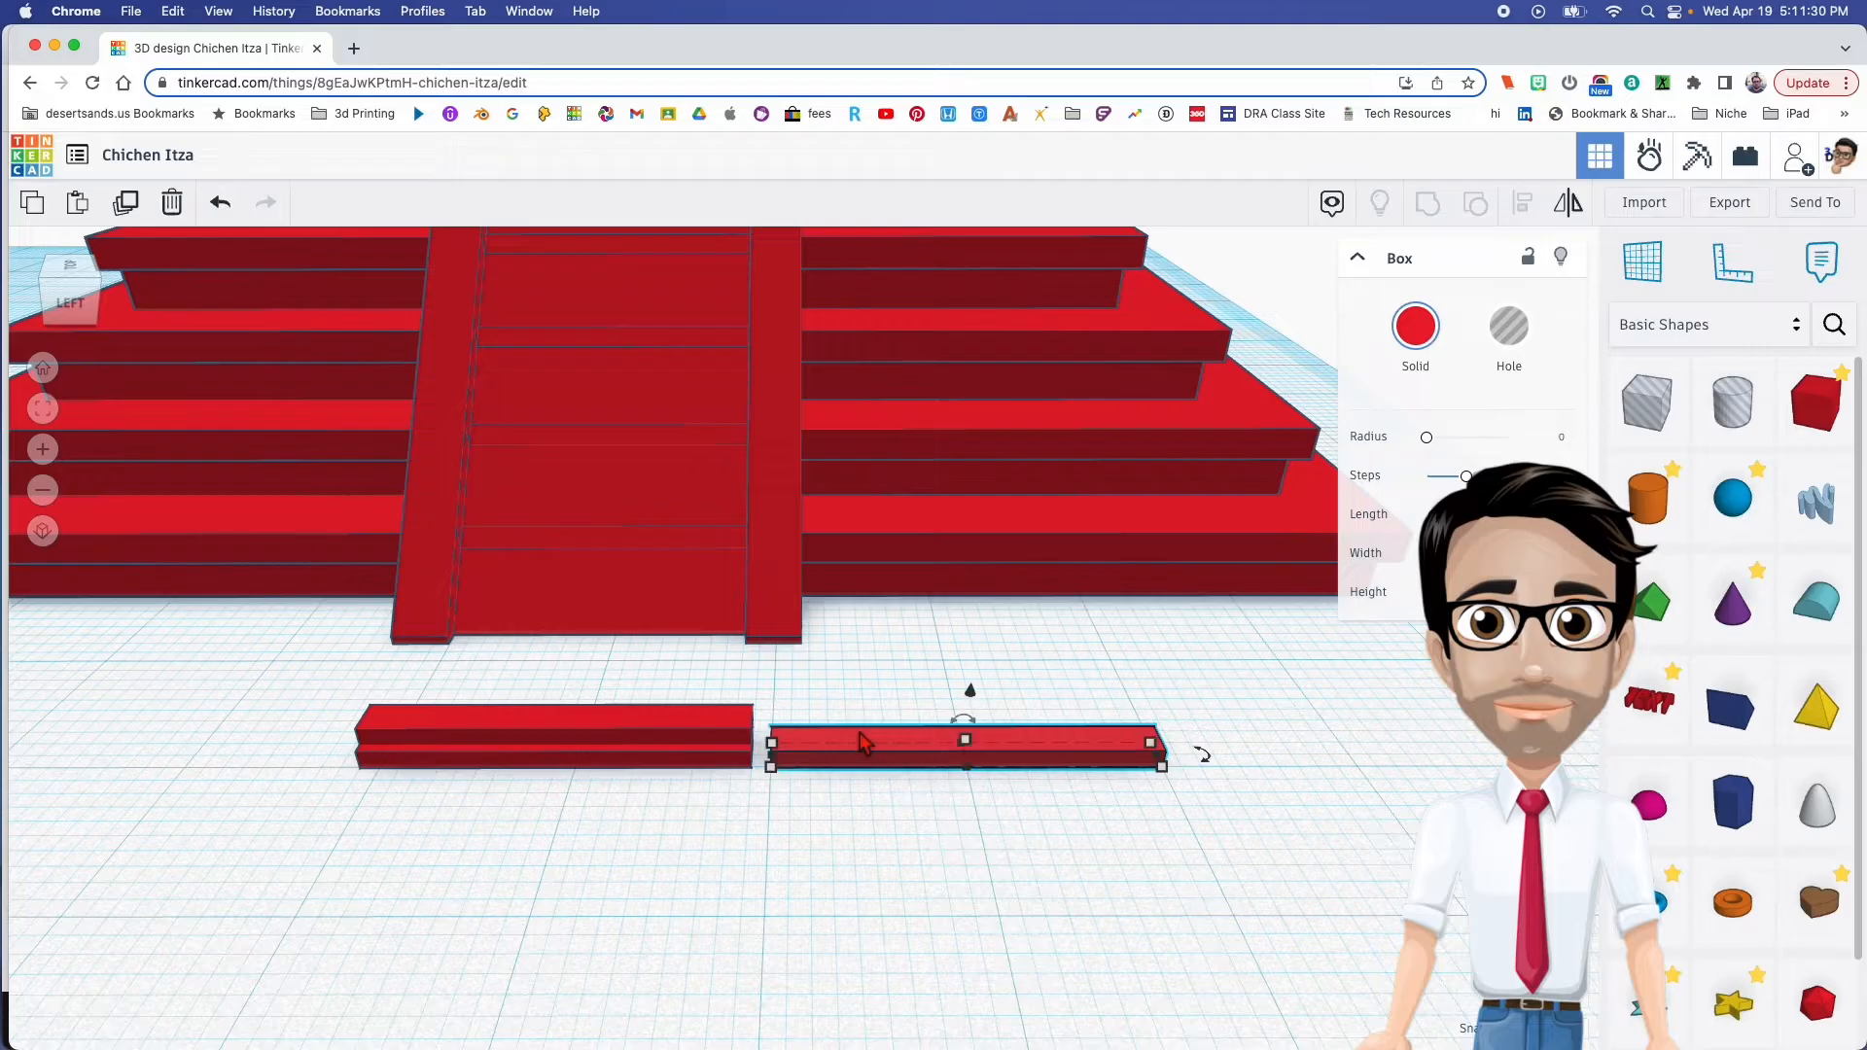
Move the new step bar to the foot of the staircase, between the two side rails
{"action": "left_click", "coordinate": [927, 750]}
{"action": "left_click_drag", "start_coordinate": [851, 724], "coordinate": [829, 734]}
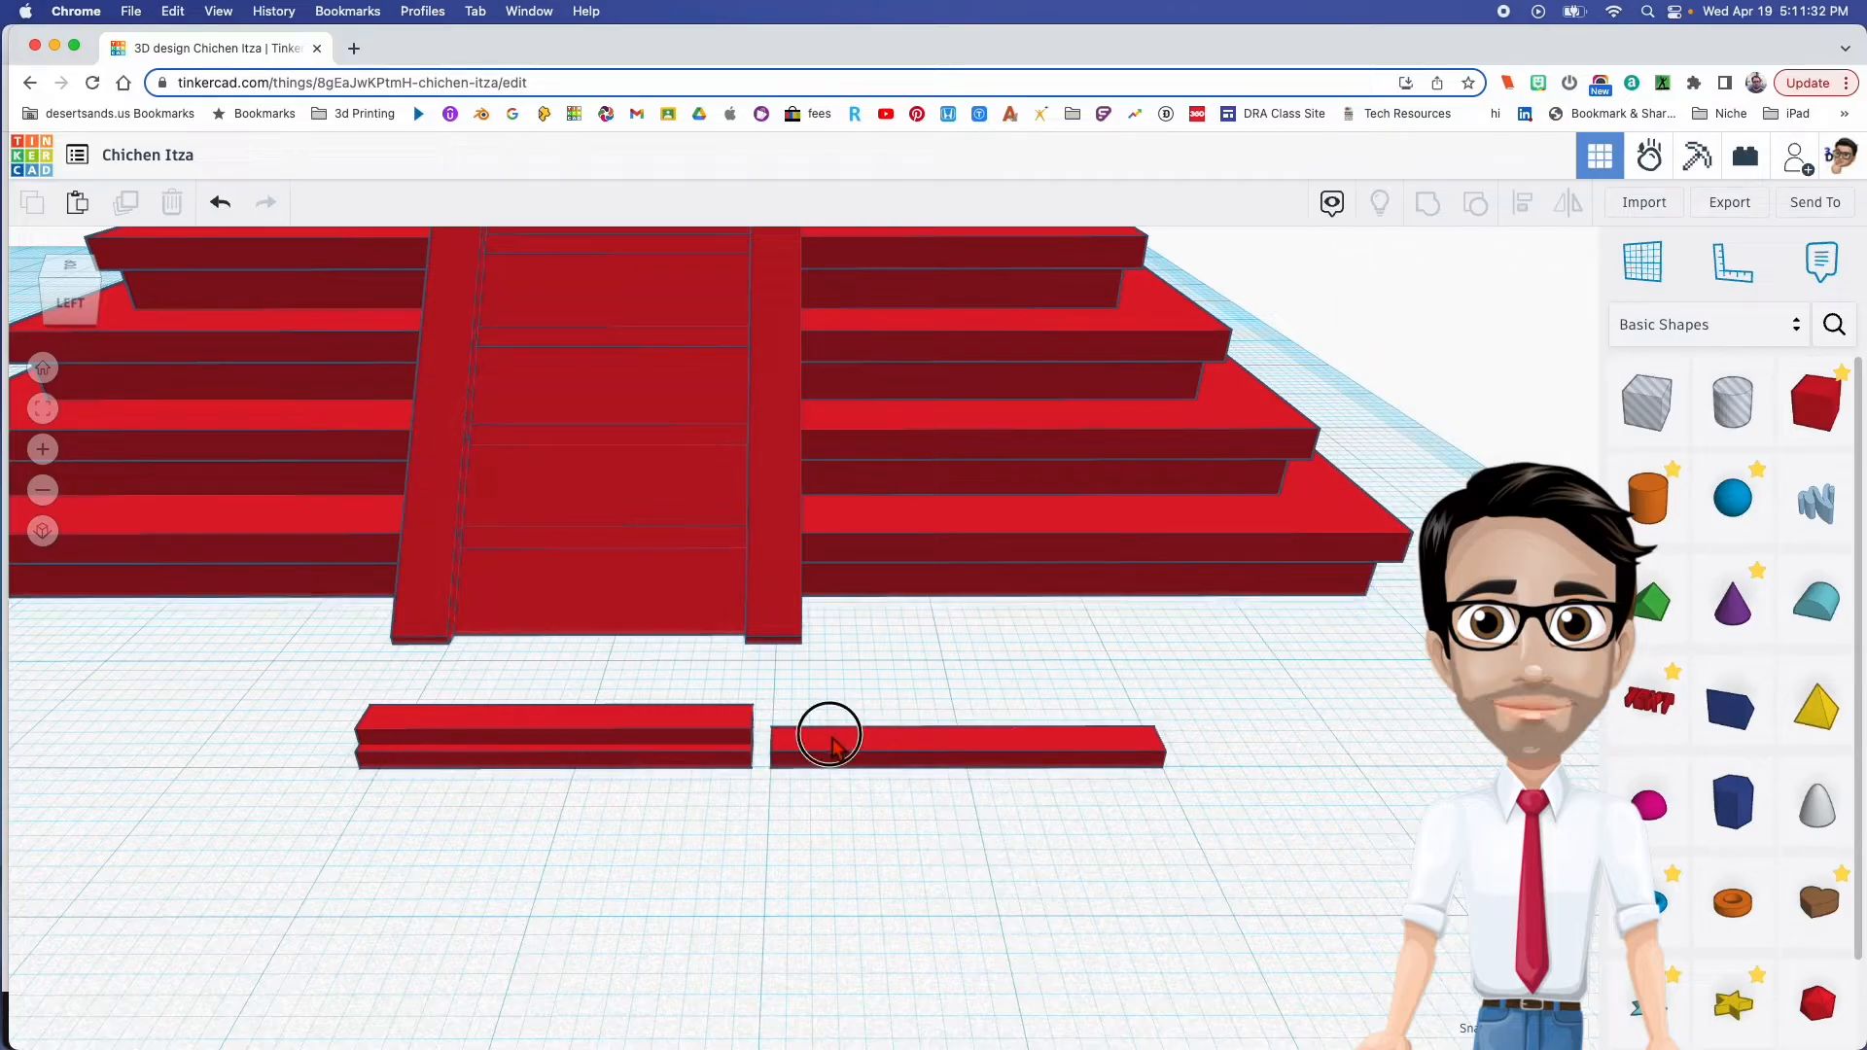
{"action": "left_click", "coordinate": [831, 738]}
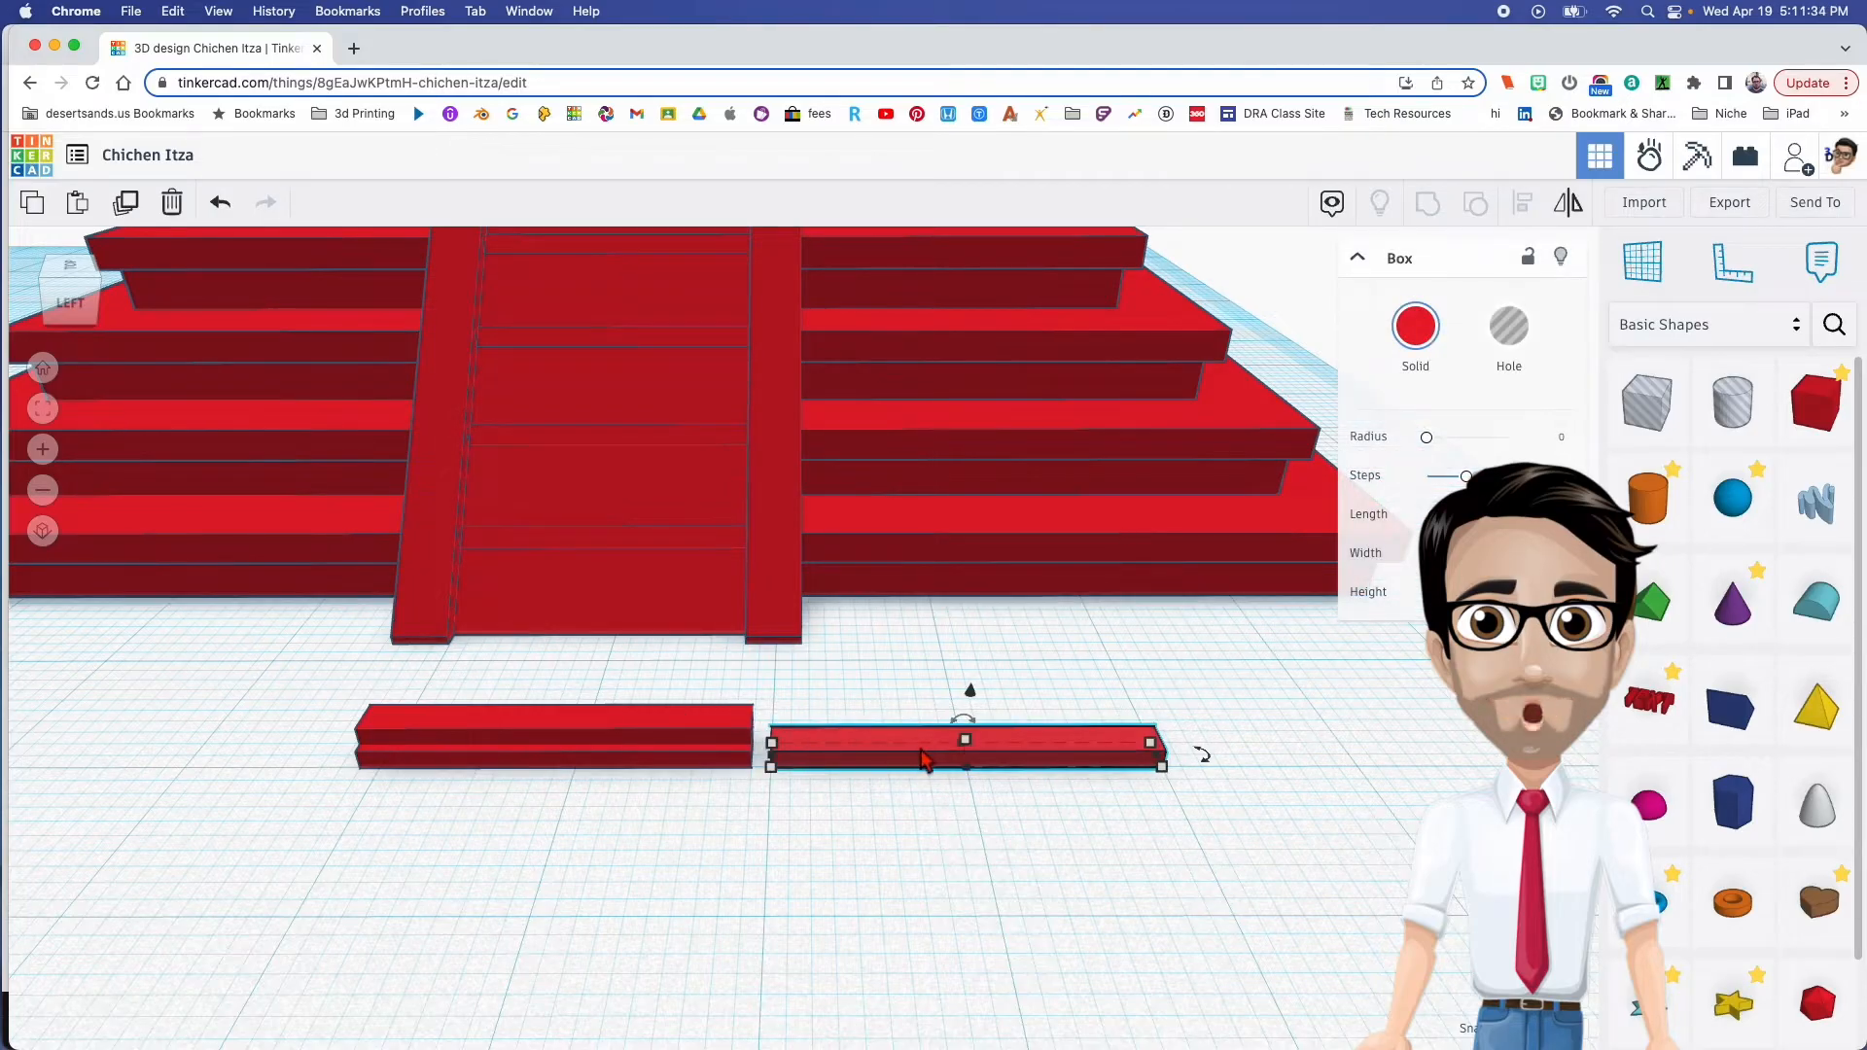
{"action": "left_click_drag", "start_coordinate": [923, 764], "coordinate": [569, 643]}
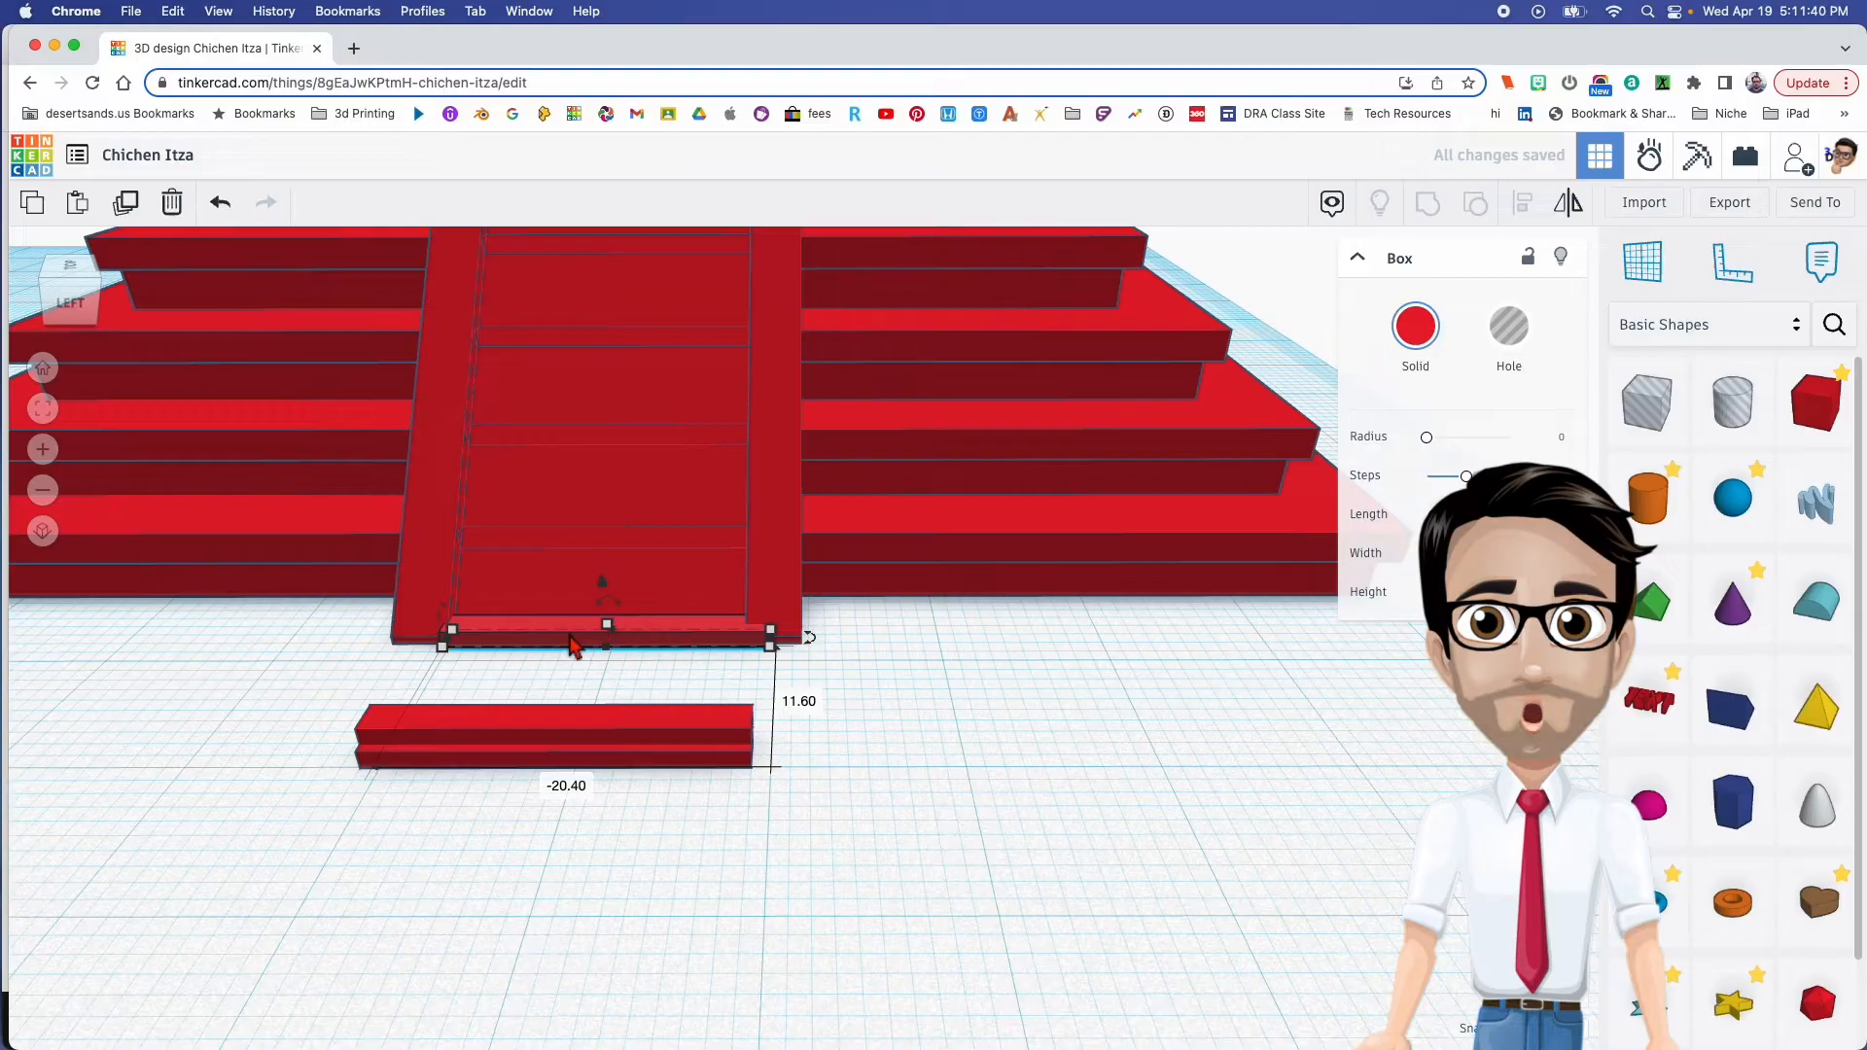
Nudge the bottom step back into the recess so its front edge sits just inside the feet of the side rails
{"action": "scroll", "coordinate": [574, 647], "scroll_direction": "up", "scroll_amount": 5}
{"action": "right_click_drag", "start_coordinate": [584, 644], "coordinate": [688, 642]}
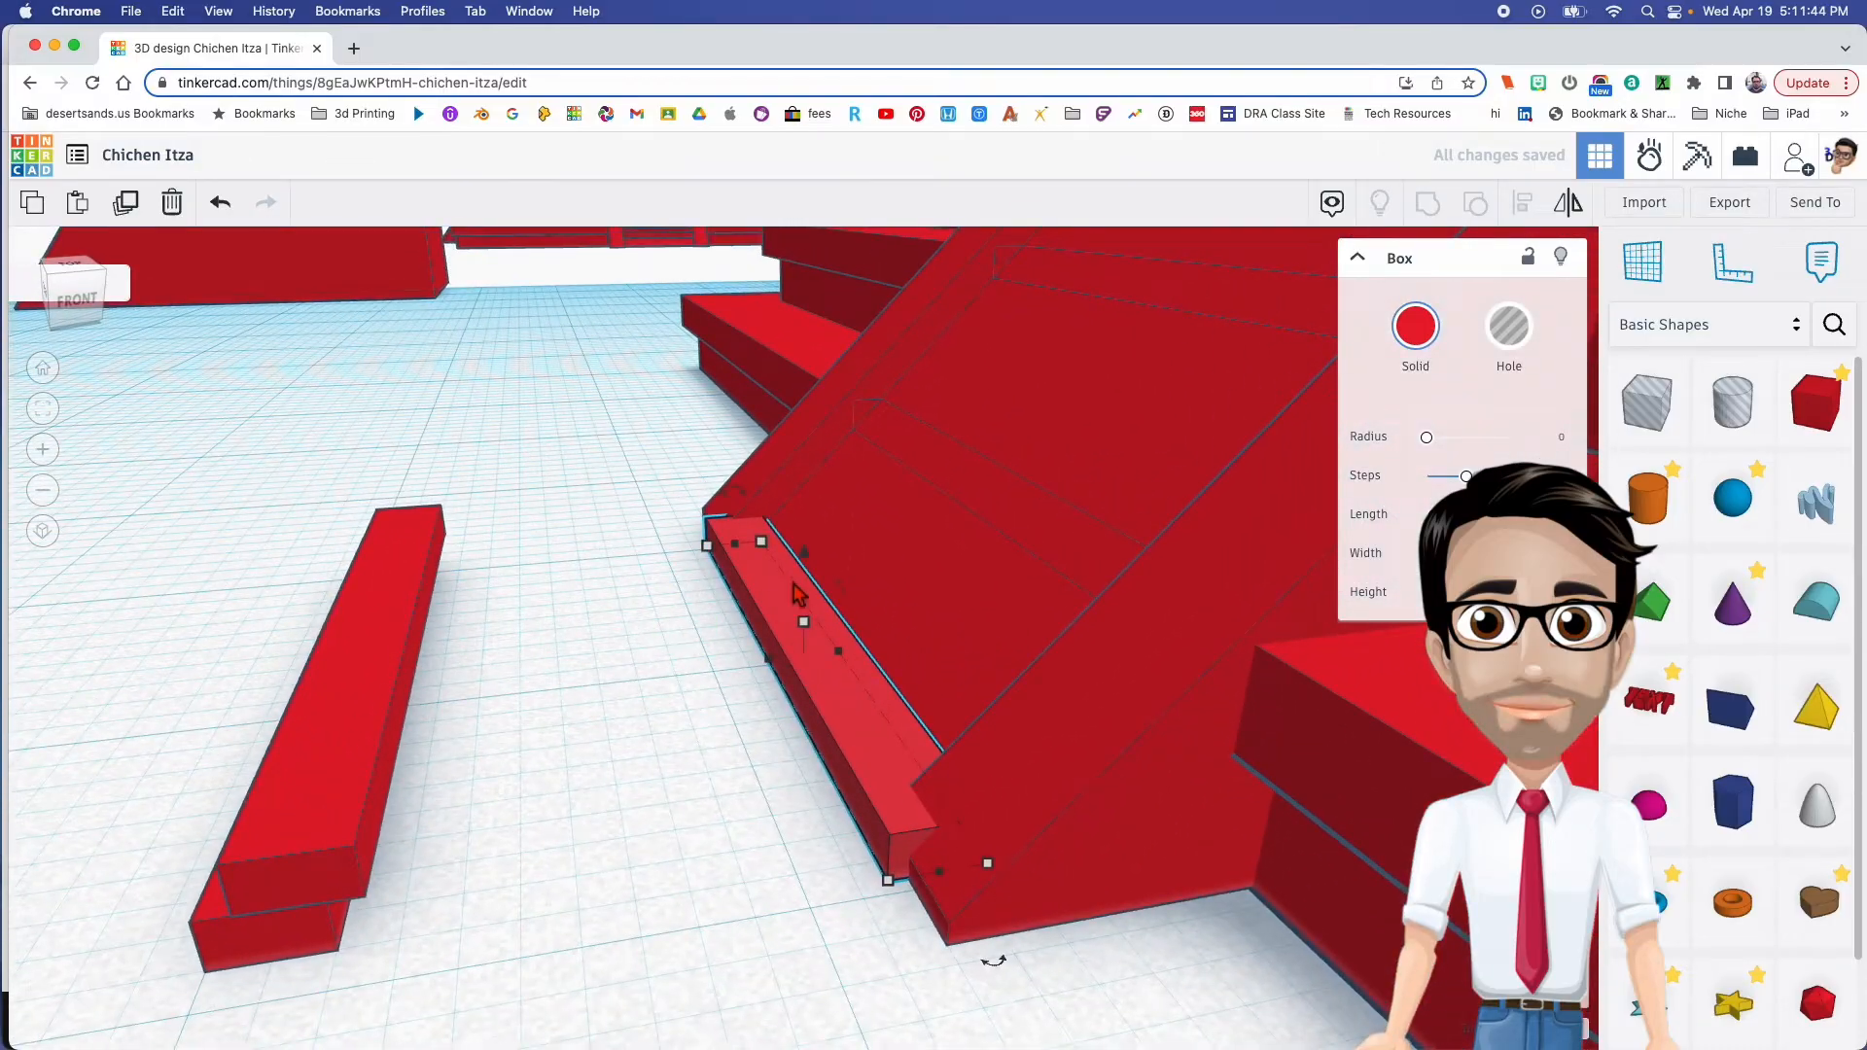
{"action": "key", "text": "Right"}
{"action": "key", "text": "Right"}
{"action": "key", "text": "Right"}
{"action": "key", "text": "Right"}
{"action": "key", "text": "Right"}
{"action": "key", "text": "Right"}
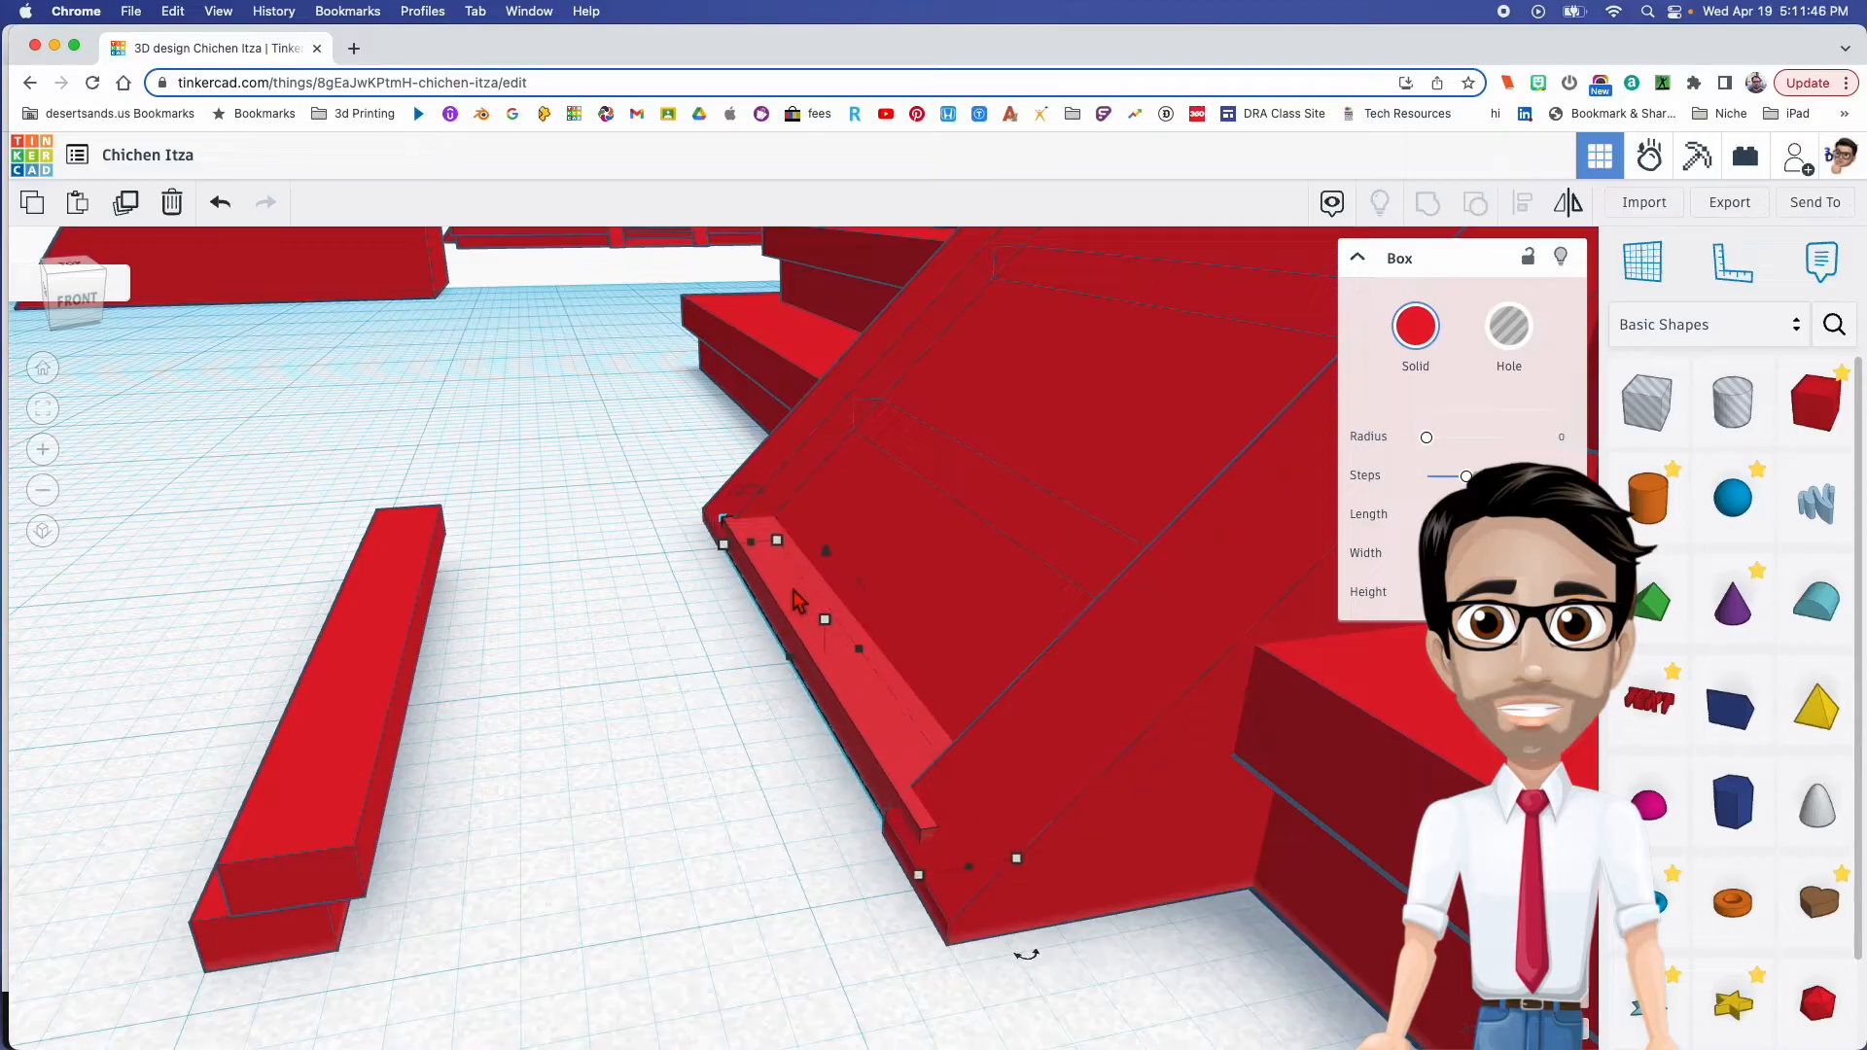
{"action": "key", "text": "Right"}
{"action": "key", "text": "Right"}
{"action": "key", "text": "Right"}
{"action": "key", "text": "Right"}
{"action": "key", "text": "Right"}
{"action": "key", "text": "Right"}
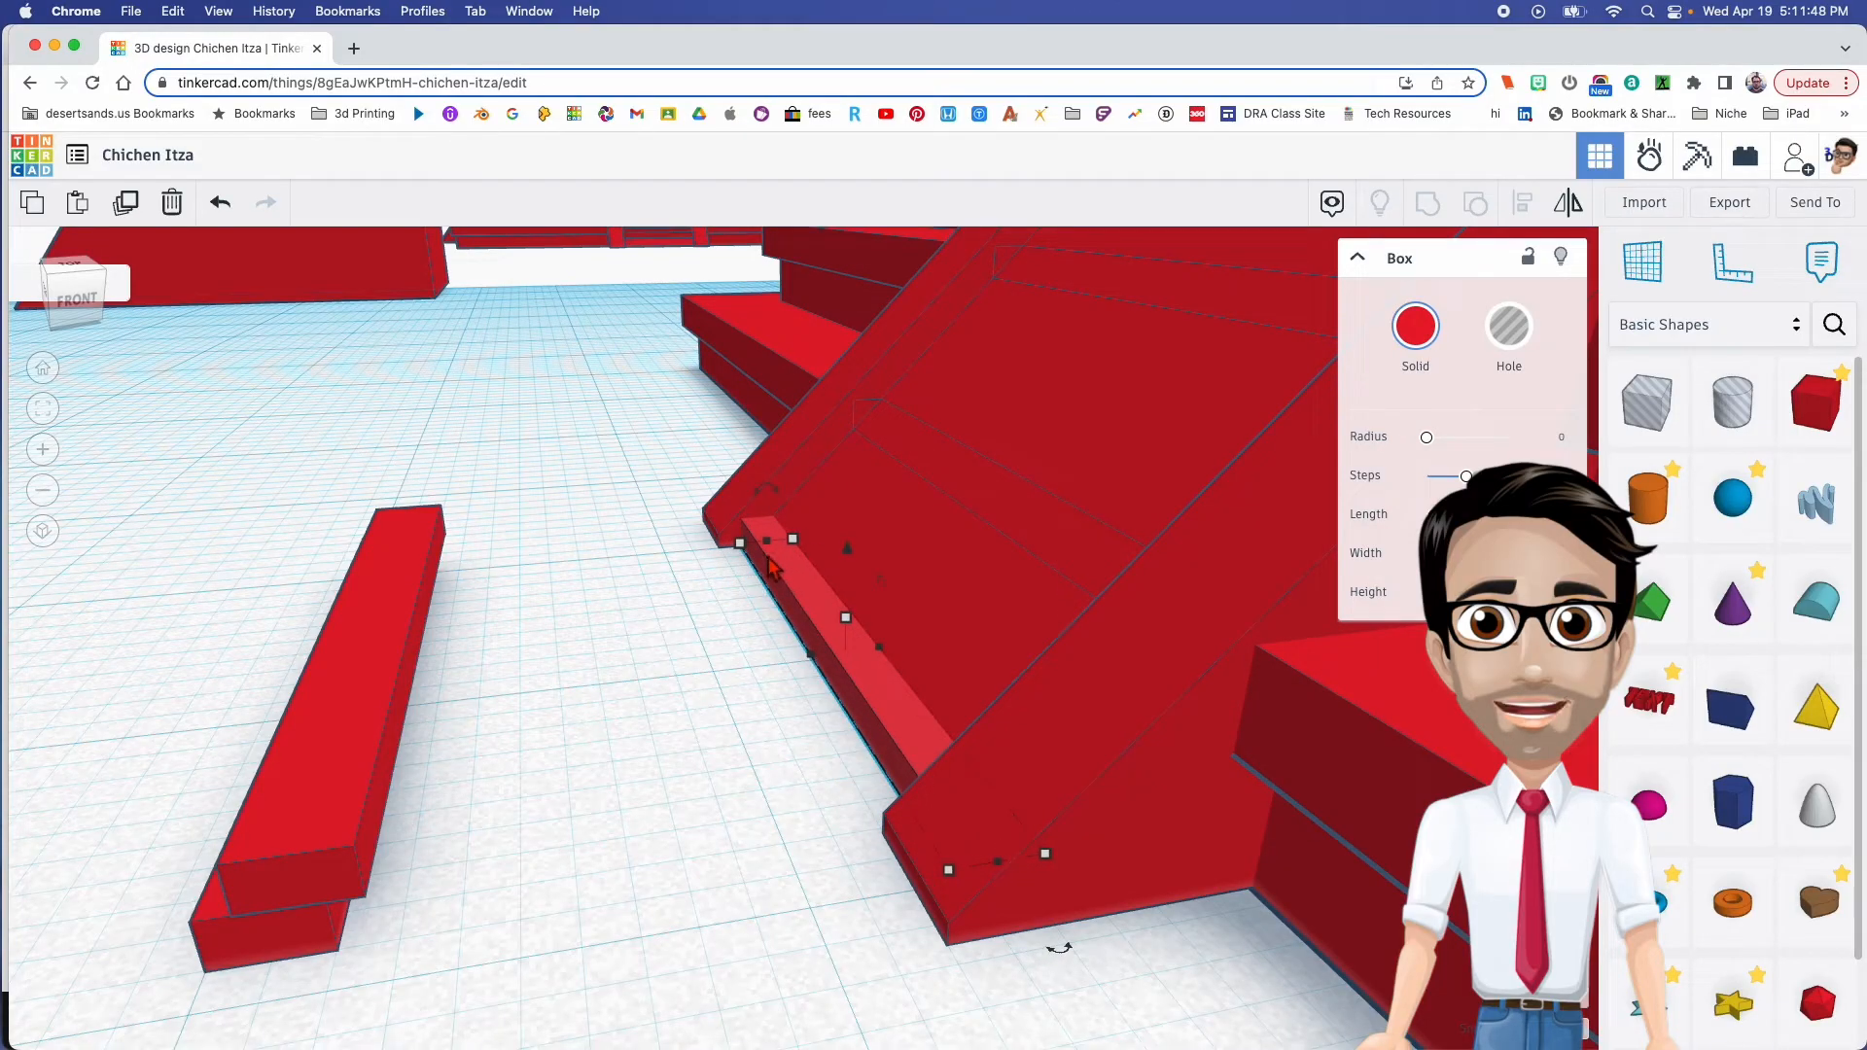
{"action": "key", "text": "Left"}
{"action": "key", "text": "Left"}
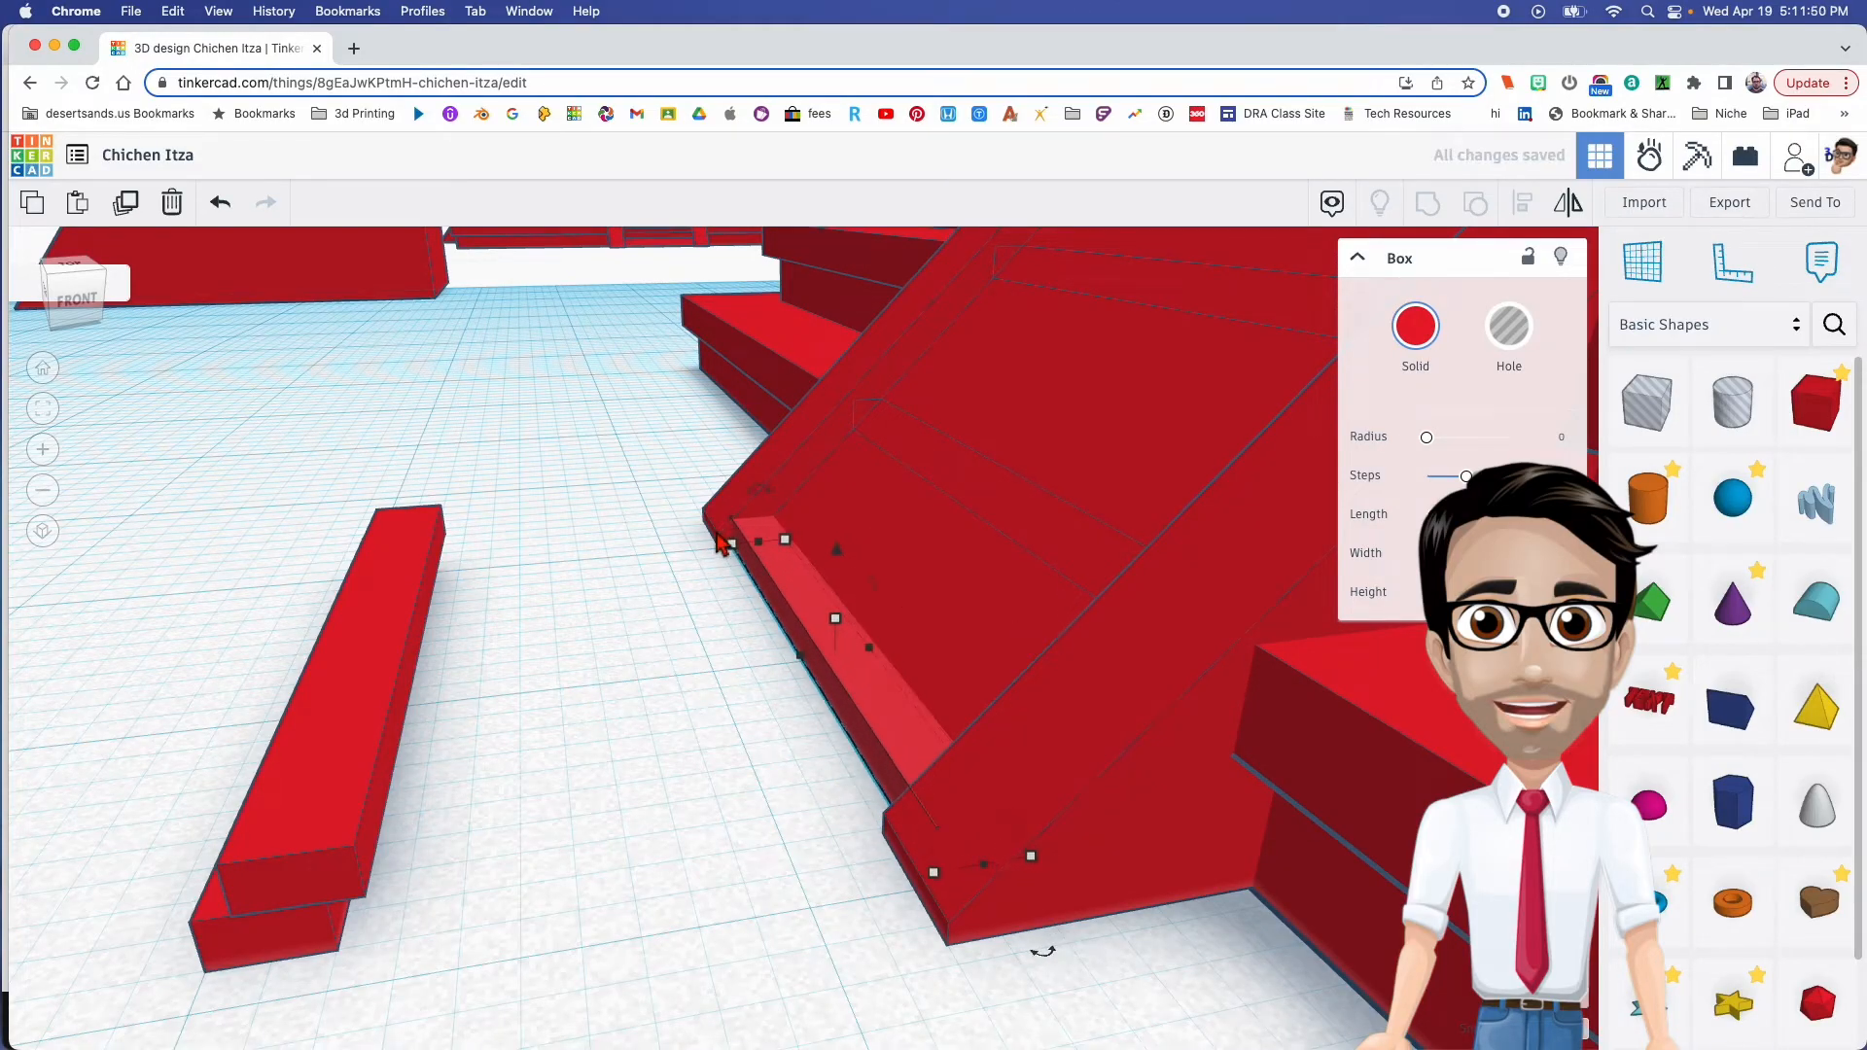
Fine-tune the bottom step slightly outward, checking its front corner closely against the side rail's slope
{"action": "scroll", "coordinate": [724, 549], "scroll_direction": "down", "scroll_amount": 3}
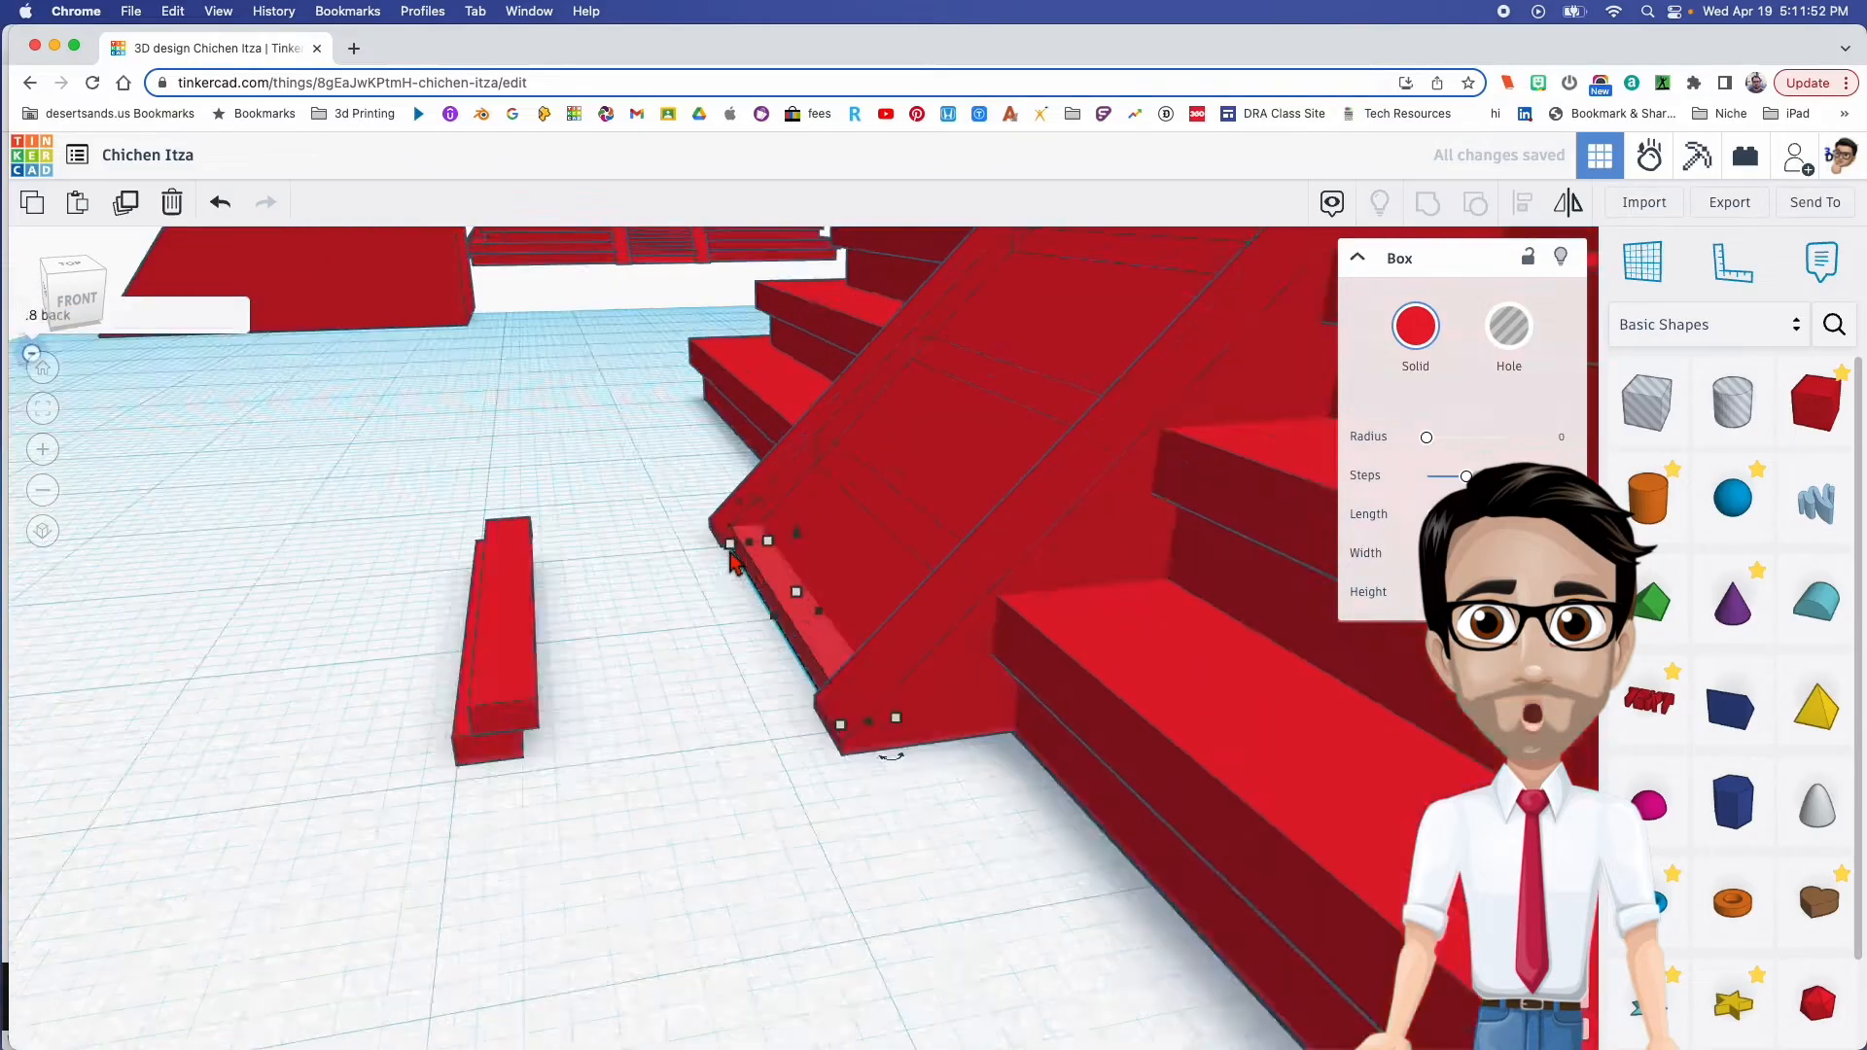
{"action": "scroll", "coordinate": [730, 559], "scroll_direction": "up", "scroll_amount": 5}
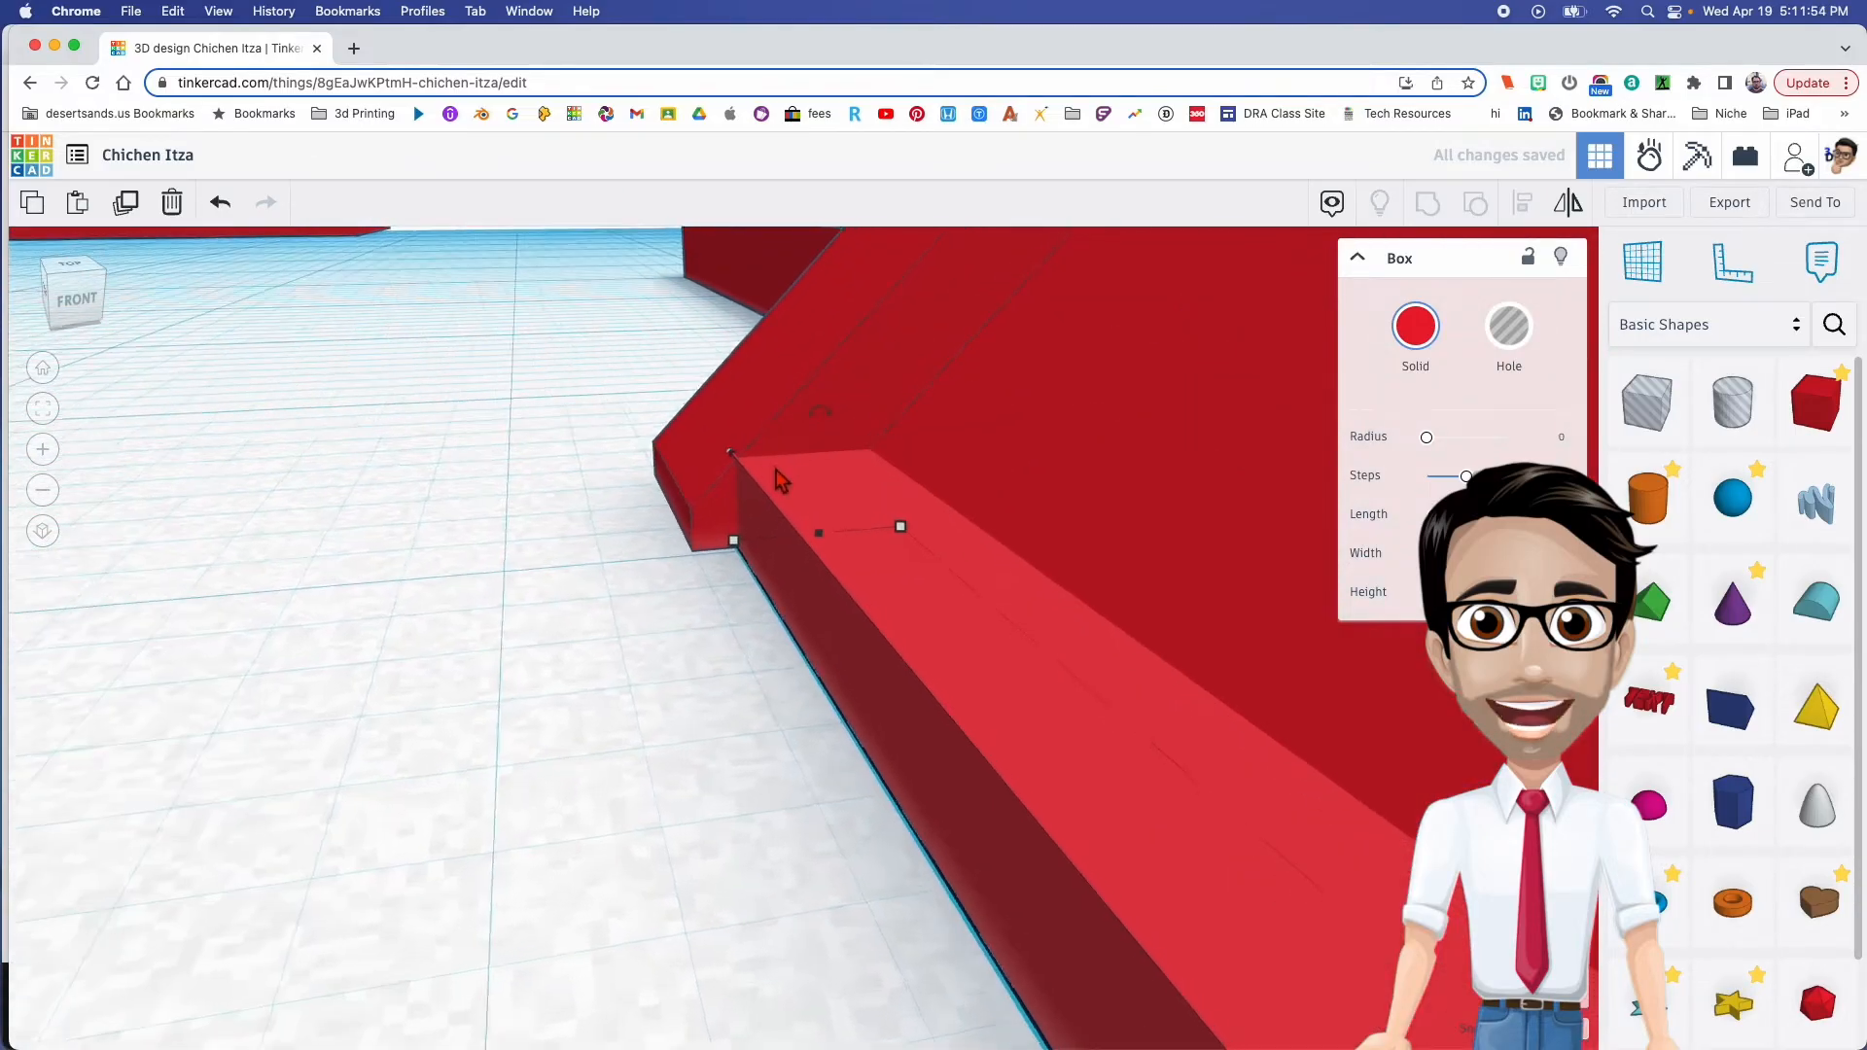
{"action": "scroll", "coordinate": [776, 470], "scroll_direction": "up", "scroll_amount": 2}
{"action": "right_click_drag", "start_coordinate": [865, 511], "coordinate": [896, 576]}
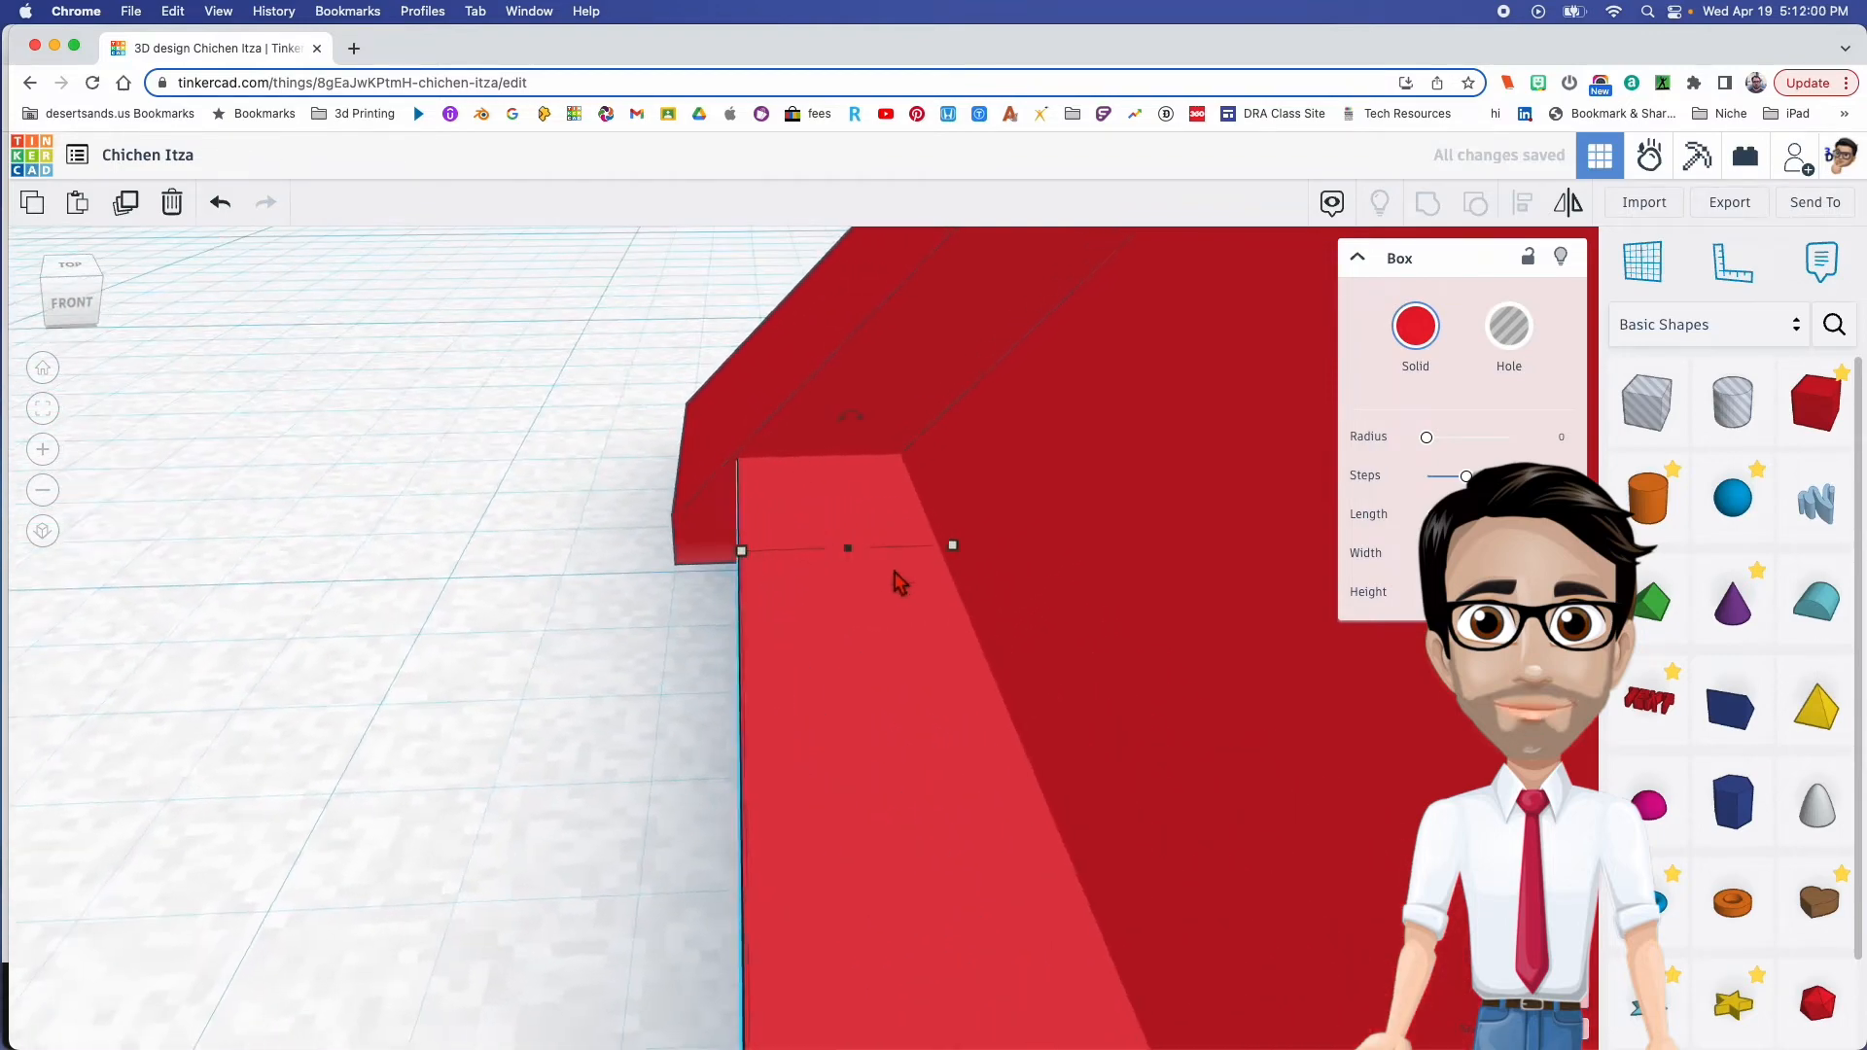
{"action": "key", "text": "Left"}
{"action": "key", "text": "Right"}
{"action": "key", "text": "Right"}
{"action": "key", "text": "Right"}
{"action": "key", "text": "Right"}
{"action": "key", "text": "Right"}
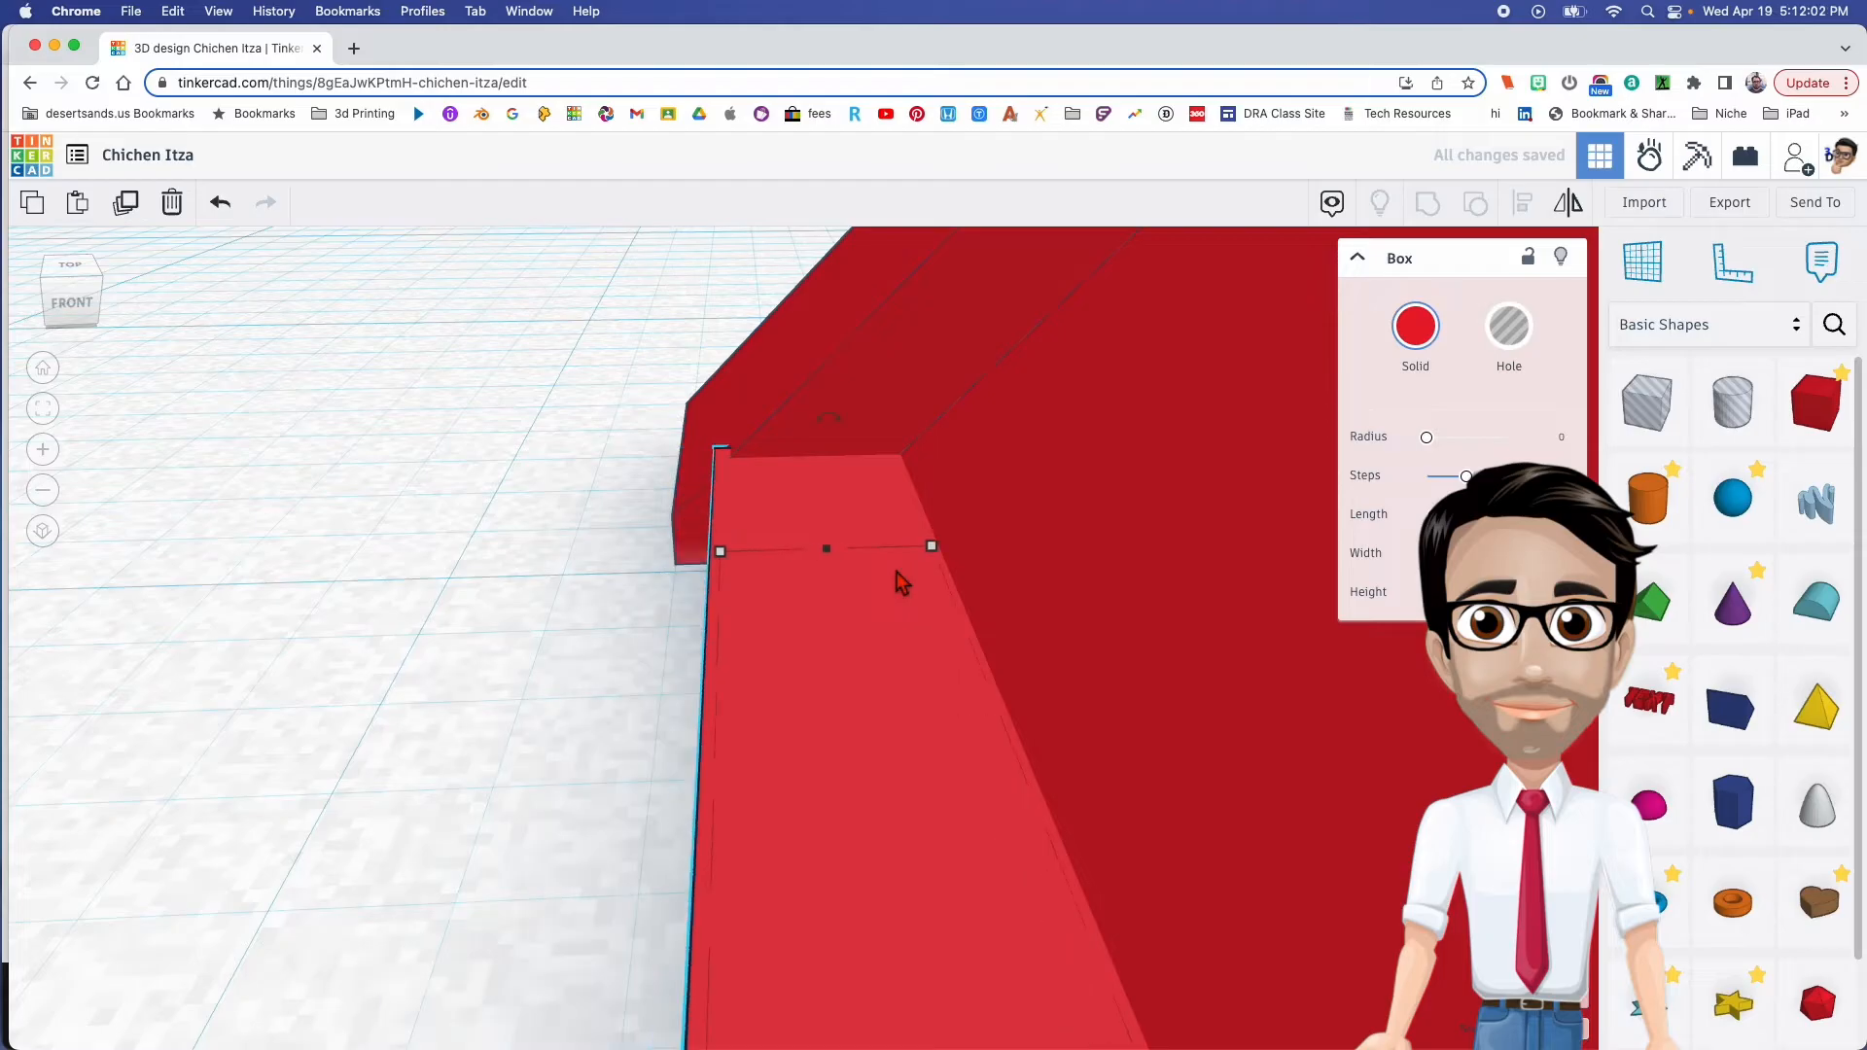
Examine how the bottom step sits between the side rails and how the staircase rises to the pyramid's top
{"action": "right_click_drag", "start_coordinate": [896, 571], "coordinate": [1258, 698]}
{"action": "scroll", "coordinate": [1258, 699], "scroll_direction": "down", "scroll_amount": 5}
{"action": "middle_click_drag", "start_coordinate": [1258, 698], "coordinate": [623, 595]}
{"action": "right_click_drag", "start_coordinate": [919, 618], "coordinate": [861, 607]}
{"action": "scroll", "coordinate": [861, 606], "scroll_direction": "down", "scroll_amount": 5}
{"action": "scroll", "coordinate": [868, 603], "scroll_direction": "up", "scroll_amount": 3}
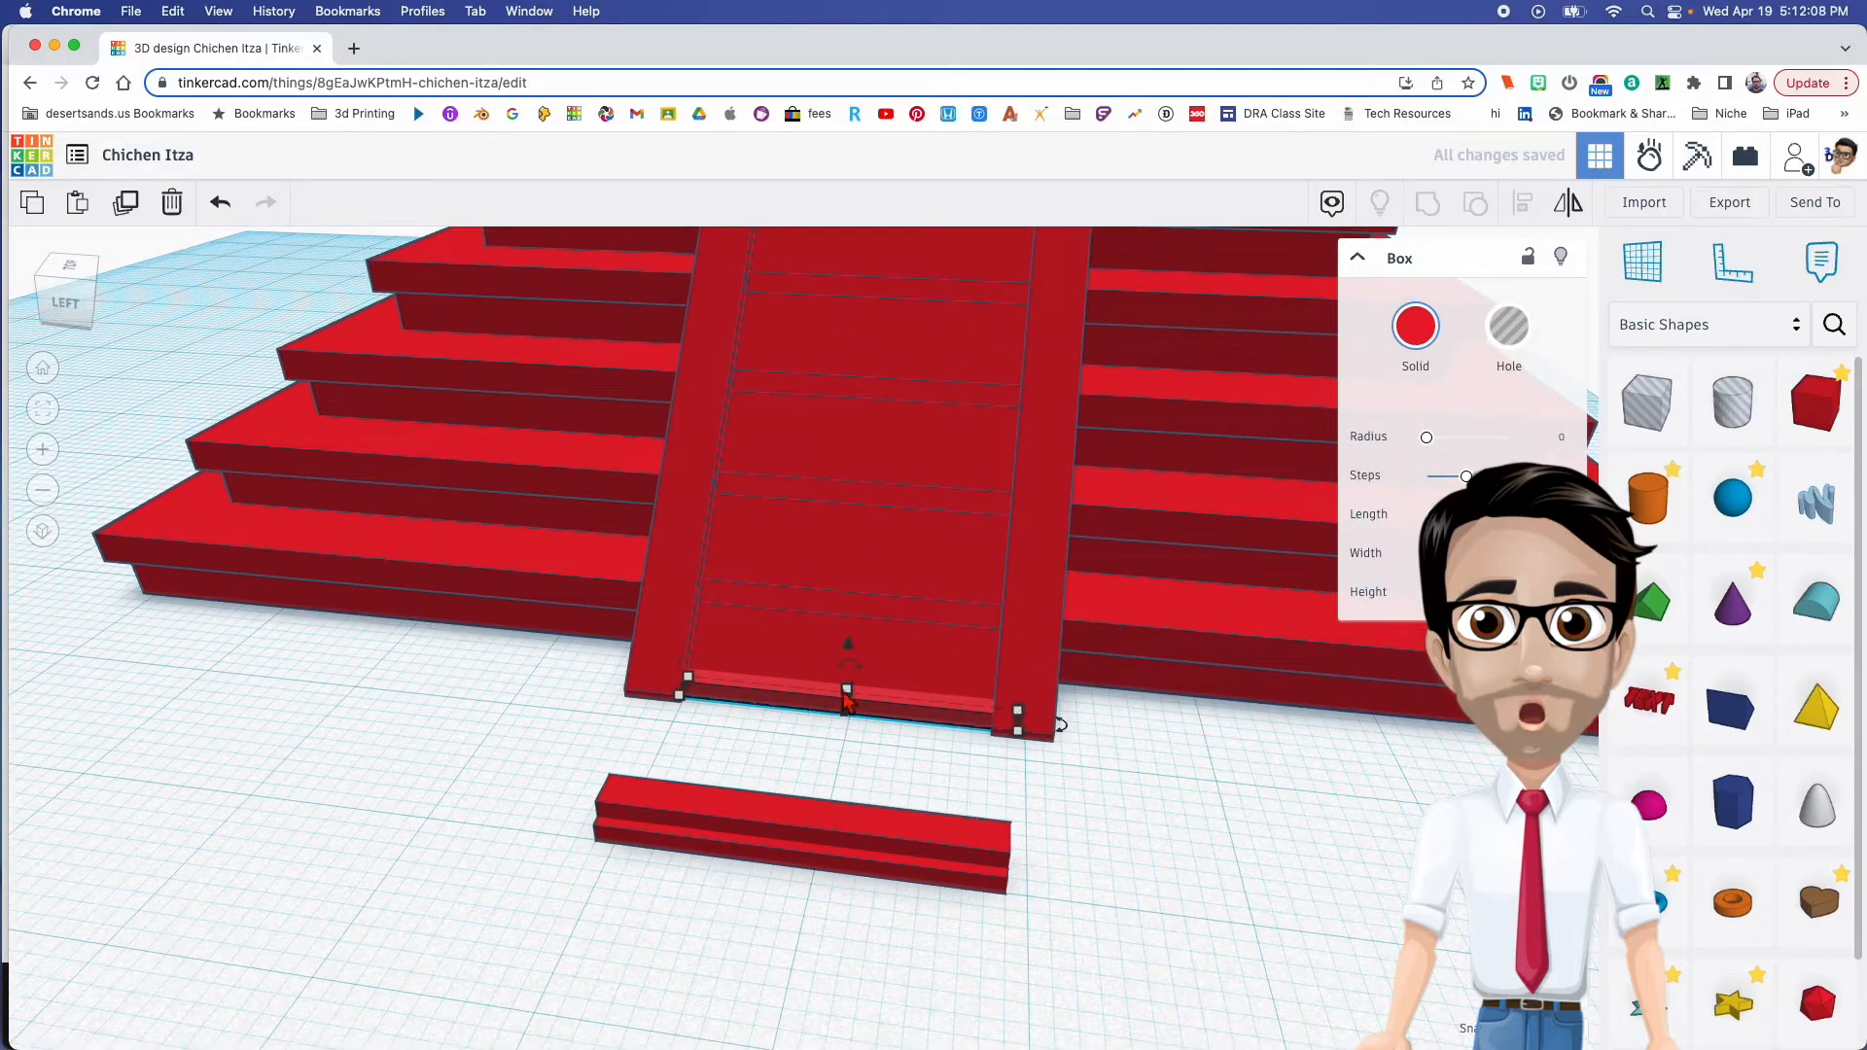
{"action": "right_click_drag", "start_coordinate": [851, 692], "coordinate": [725, 637]}
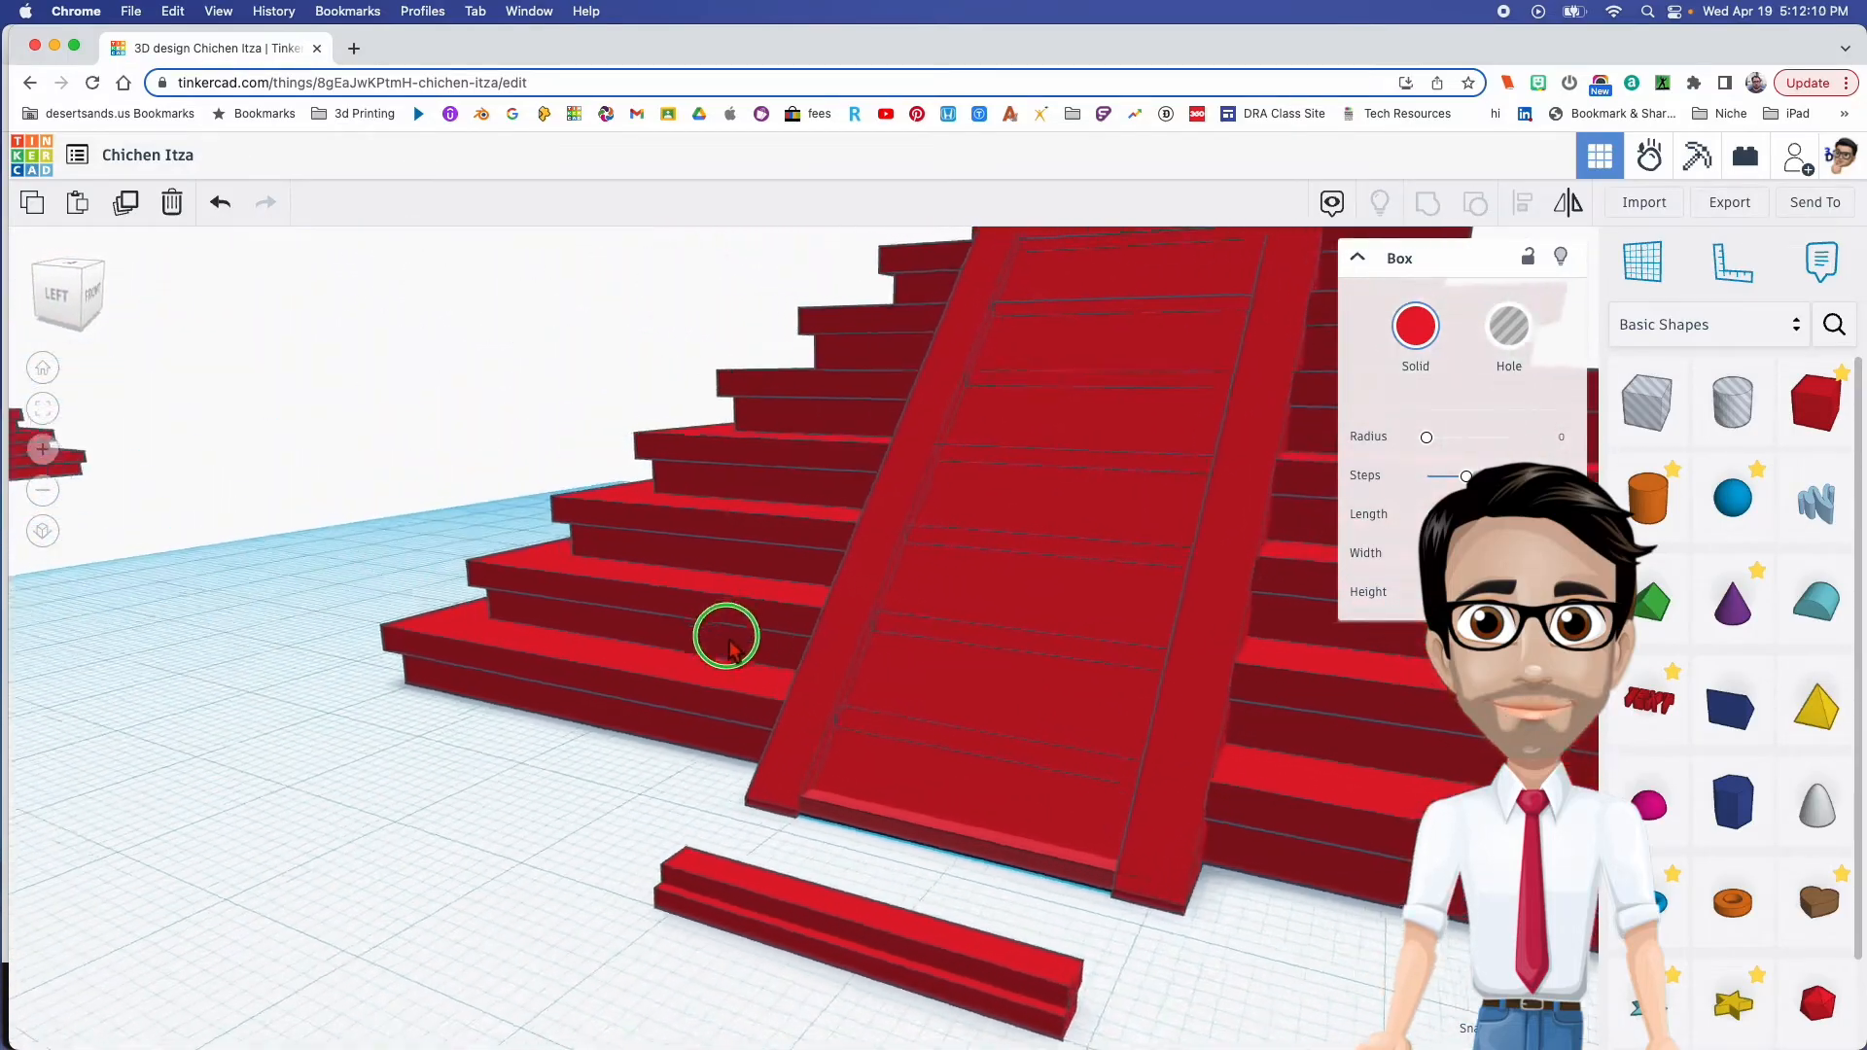
{"action": "scroll", "coordinate": [970, 663], "scroll_direction": "up", "scroll_amount": 2}
{"action": "middle_click_drag", "start_coordinate": [971, 663], "coordinate": [705, 669]}
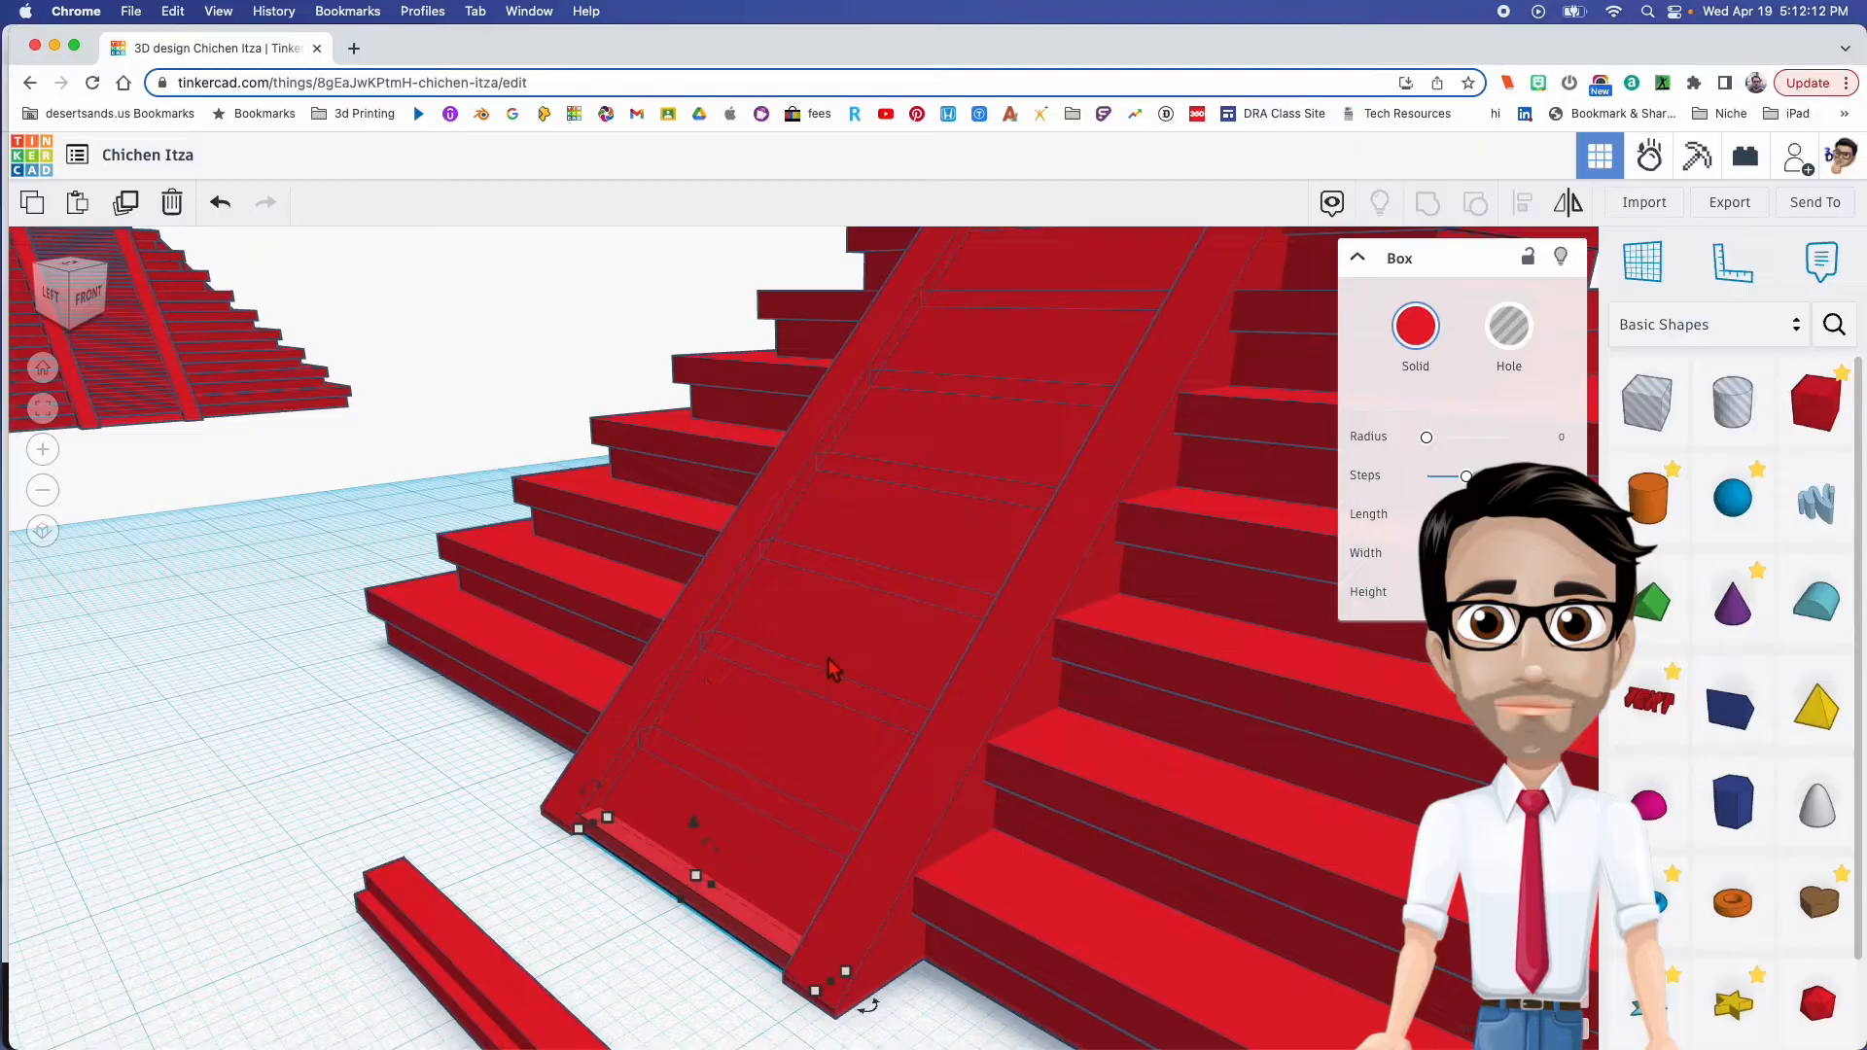
{"action": "middle_click_drag", "start_coordinate": [829, 657], "coordinate": [755, 733]}
{"action": "scroll", "coordinate": [761, 737], "scroll_direction": "down", "scroll_amount": 1}
{"action": "scroll", "coordinate": [761, 736], "scroll_direction": "down", "scroll_amount": 2}
{"action": "right_click_drag", "start_coordinate": [818, 708], "coordinate": [710, 692]}
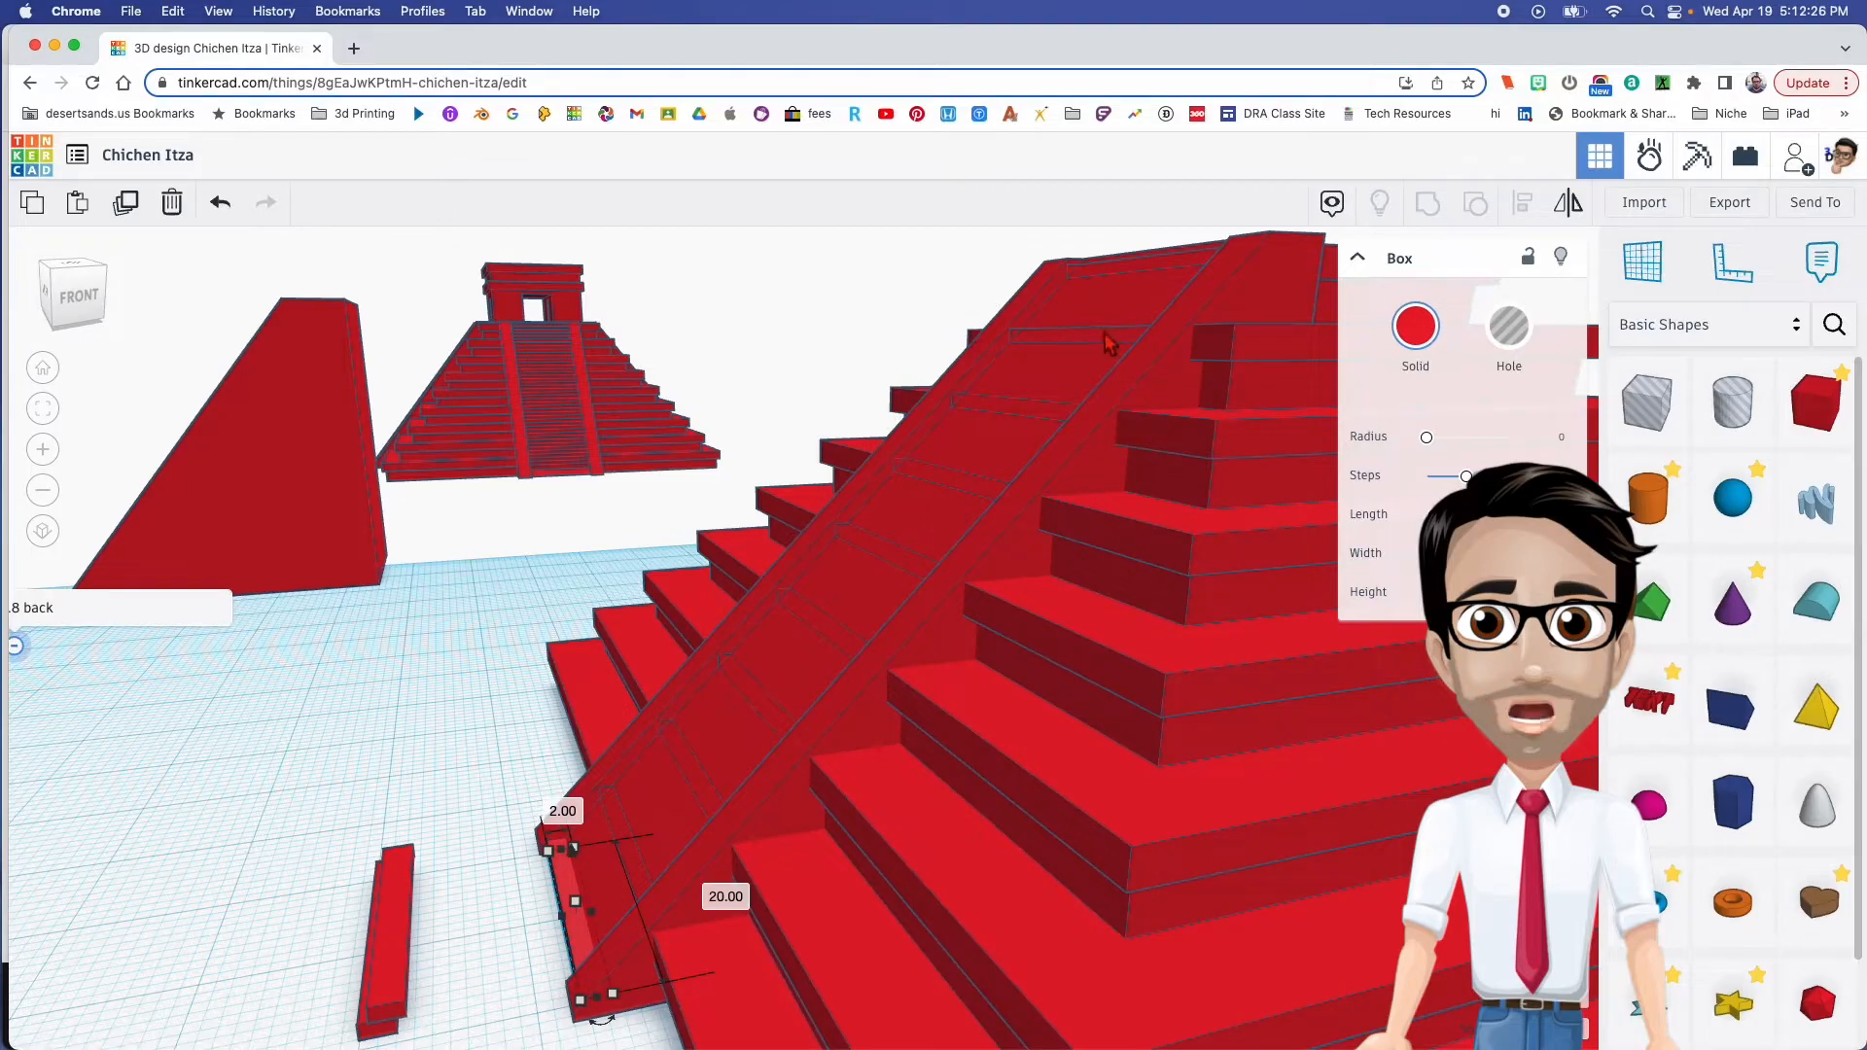
{"action": "right_click_drag", "start_coordinate": [761, 602], "coordinate": [827, 647]}
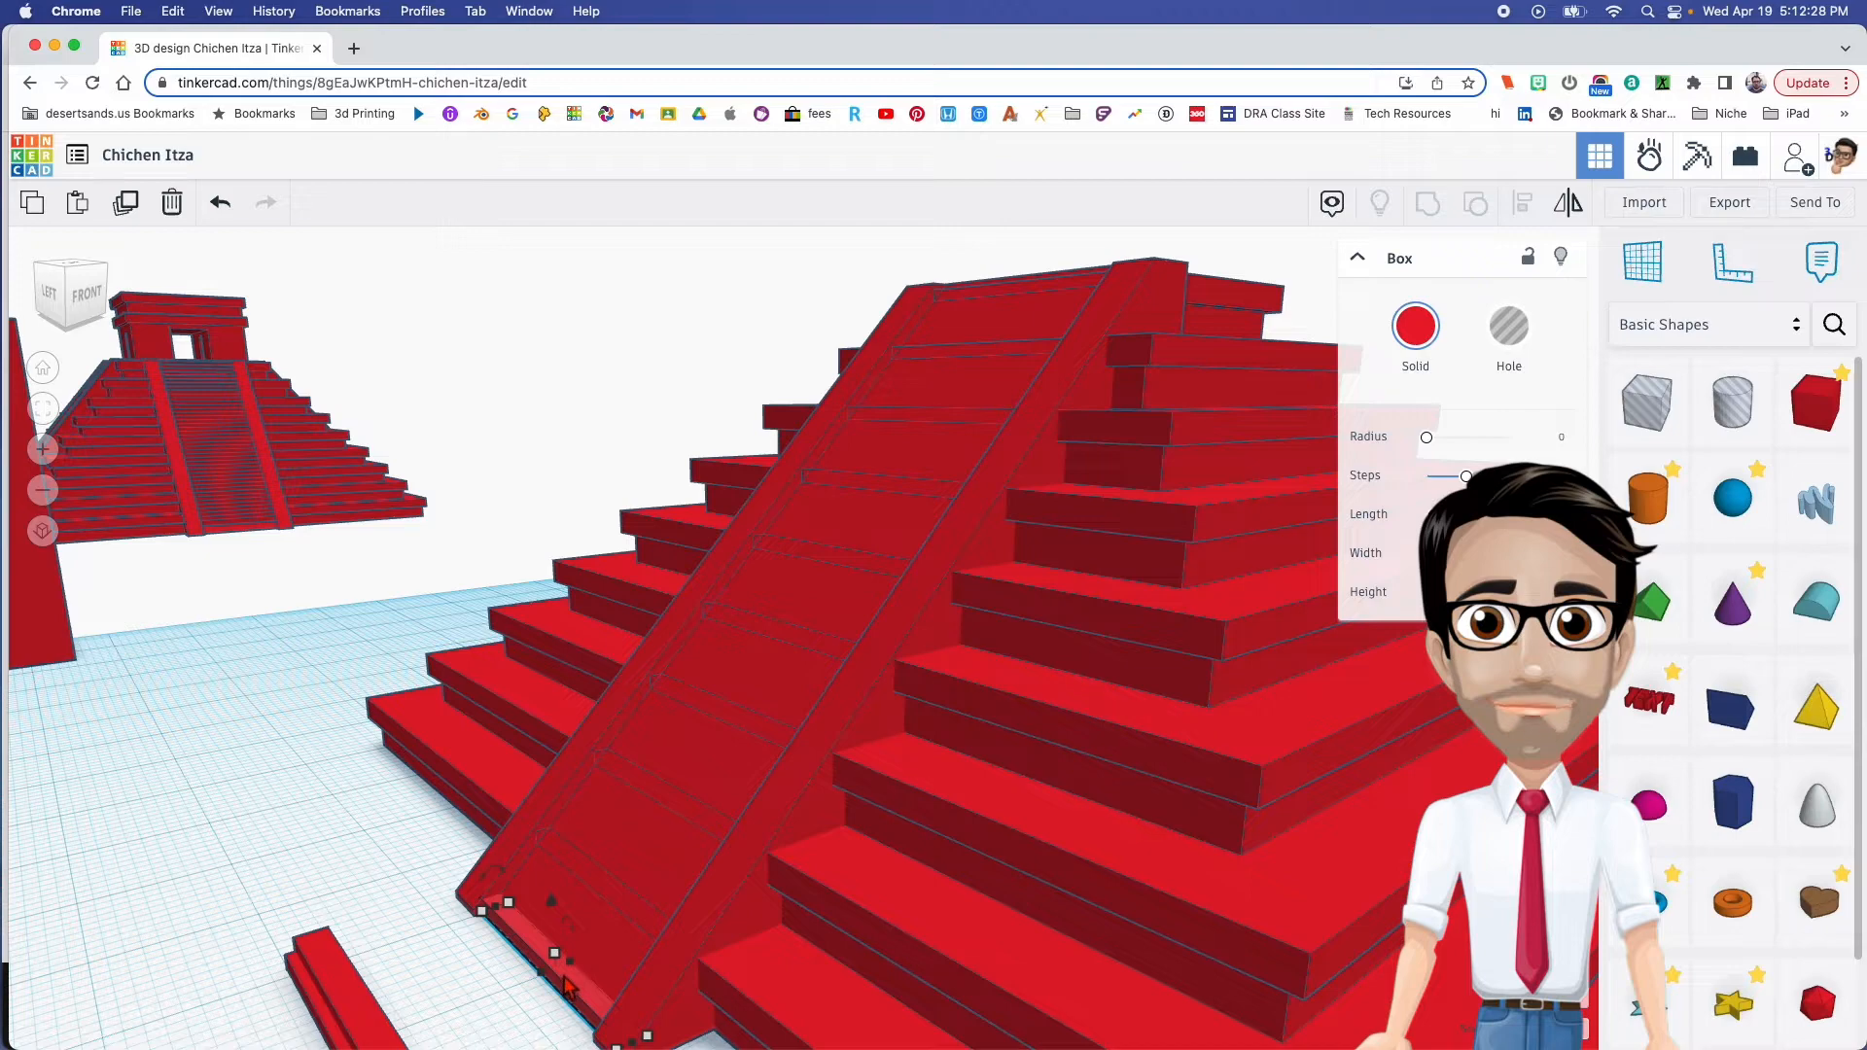
Duplicate the bottom step and raise the copy so that it rests on top of the original
{"action": "scroll", "coordinate": [564, 976], "scroll_direction": "up", "scroll_amount": 5}
{"action": "right_click_drag", "start_coordinate": [564, 976], "coordinate": [540, 880]}
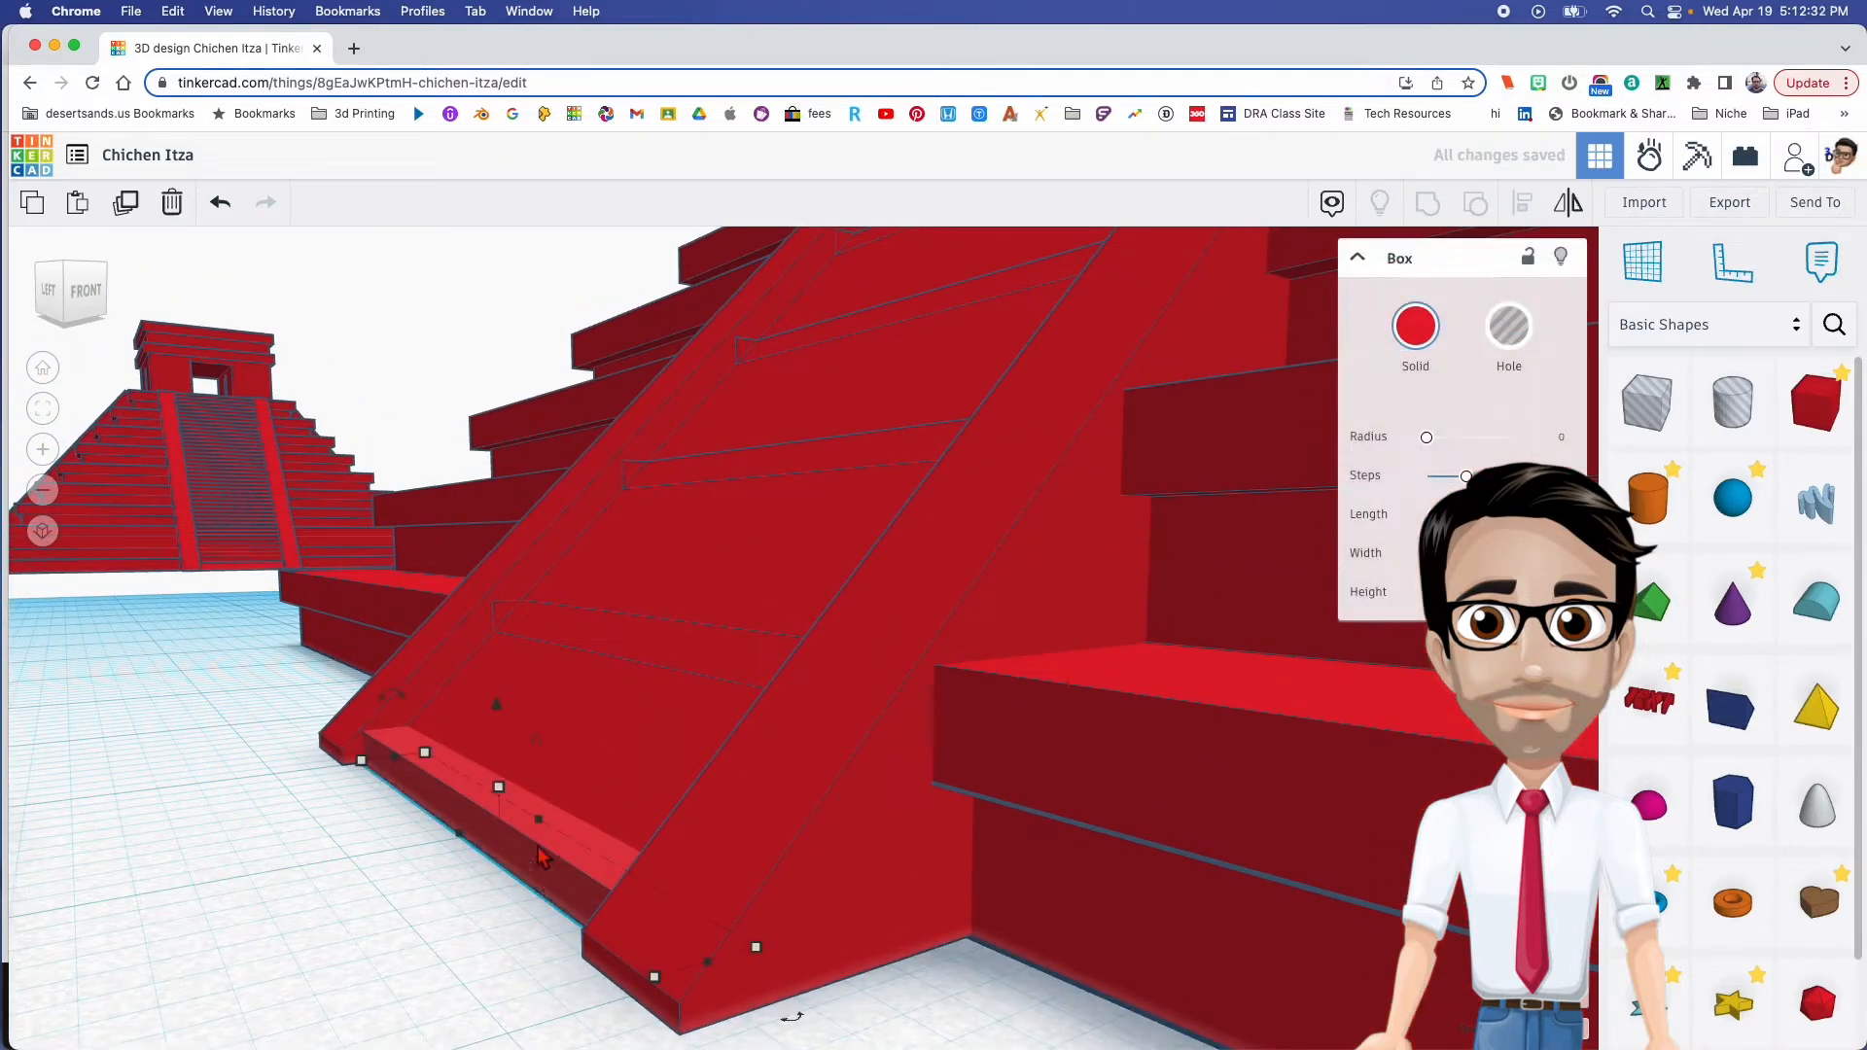
{"action": "left_click_drag", "start_coordinate": [500, 708], "coordinate": [510, 667]}
{"action": "right_click_drag", "start_coordinate": [507, 709], "coordinate": [297, 724]}
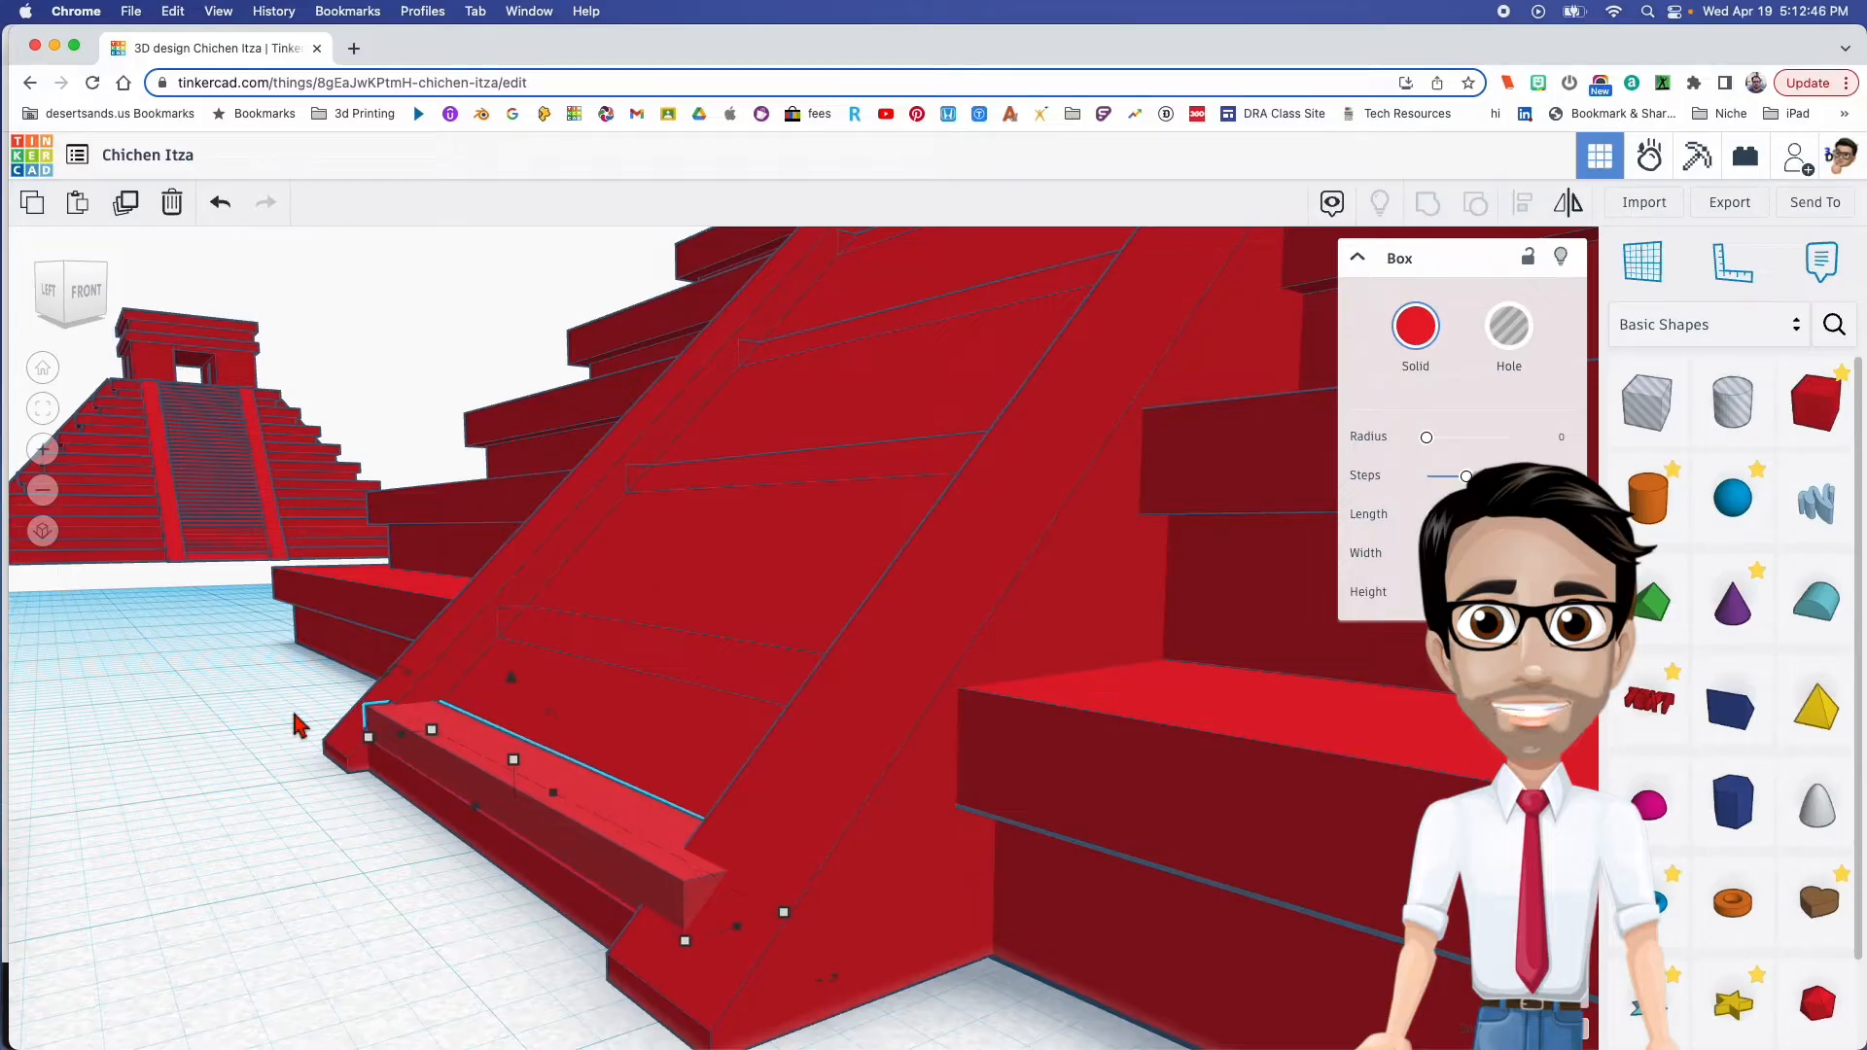
Nudge the raised step copy back into the staircase so its front upper corner meets the side rail's slope
{"action": "key", "text": "Right"}
{"action": "key", "text": "Right"}
{"action": "key", "text": "Right"}
{"action": "key", "text": "Right"}
{"action": "key", "text": "Right"}
{"action": "key", "text": "Right"}
{"action": "key", "text": "Right"}
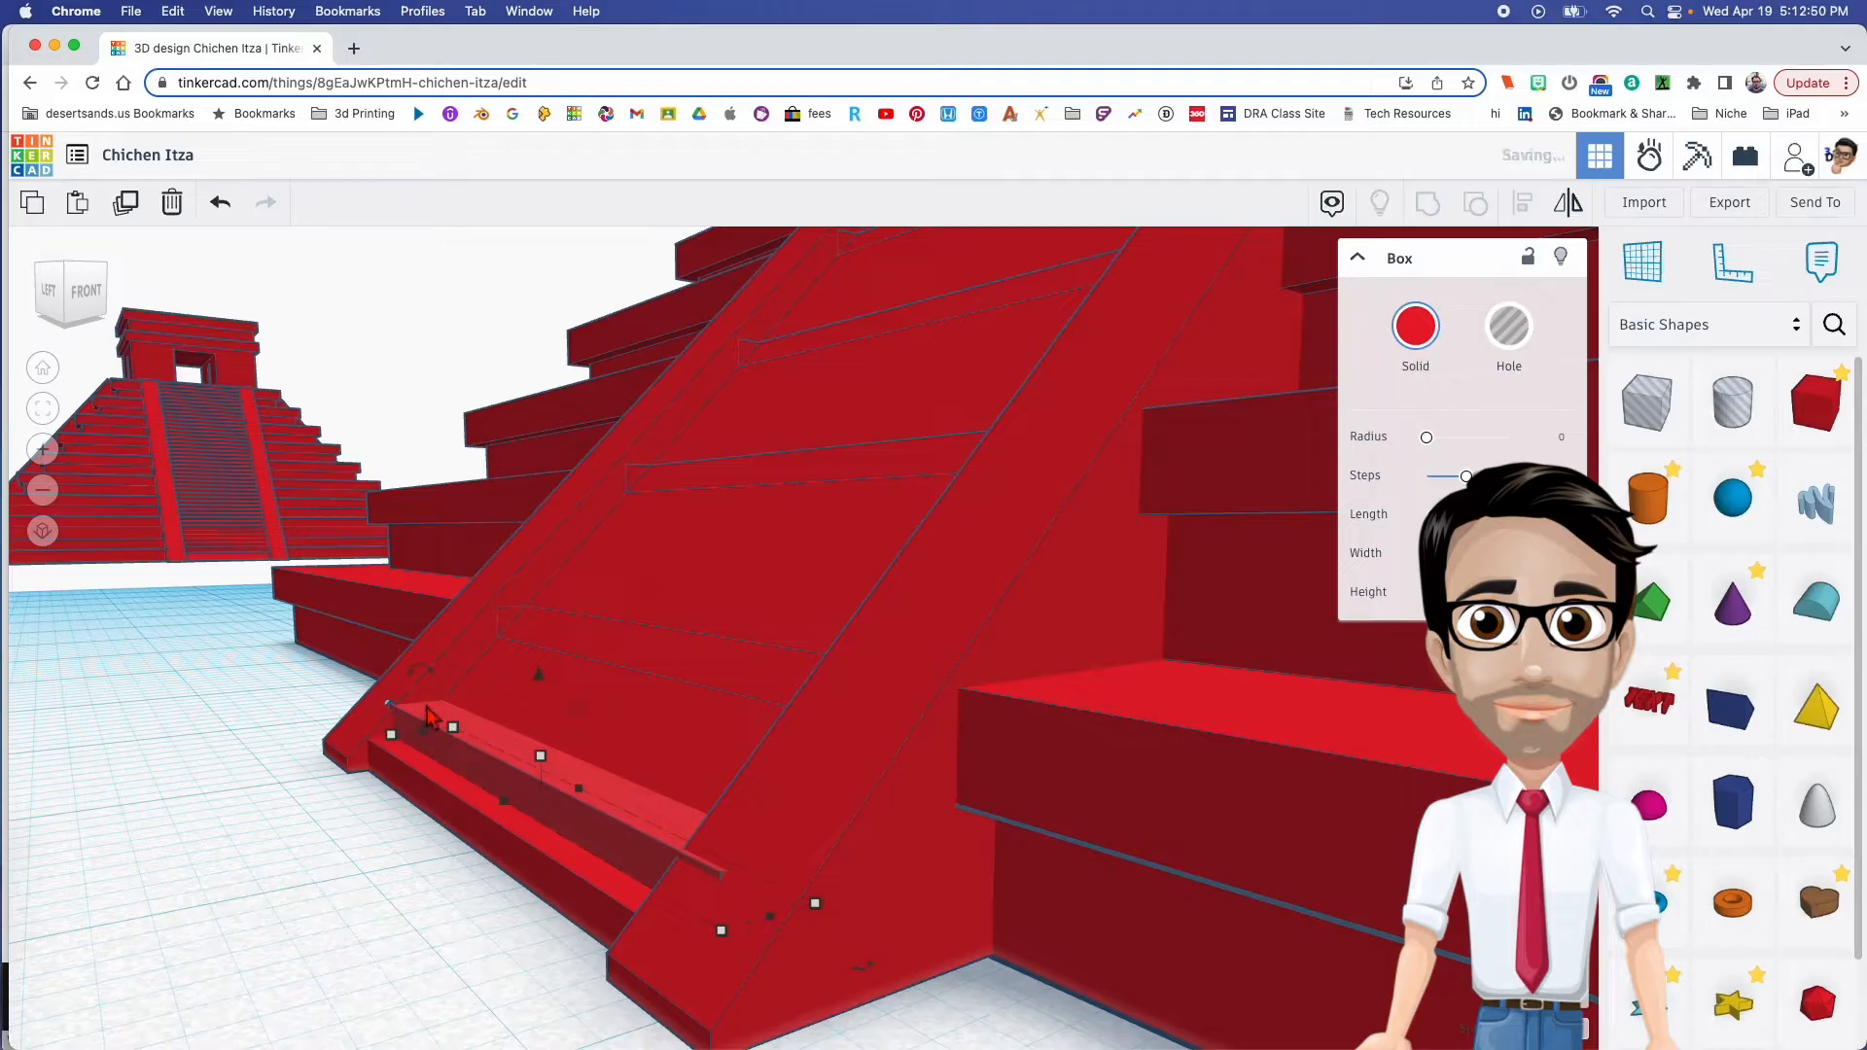
{"action": "scroll", "coordinate": [408, 721], "scroll_direction": "up", "scroll_amount": 5}
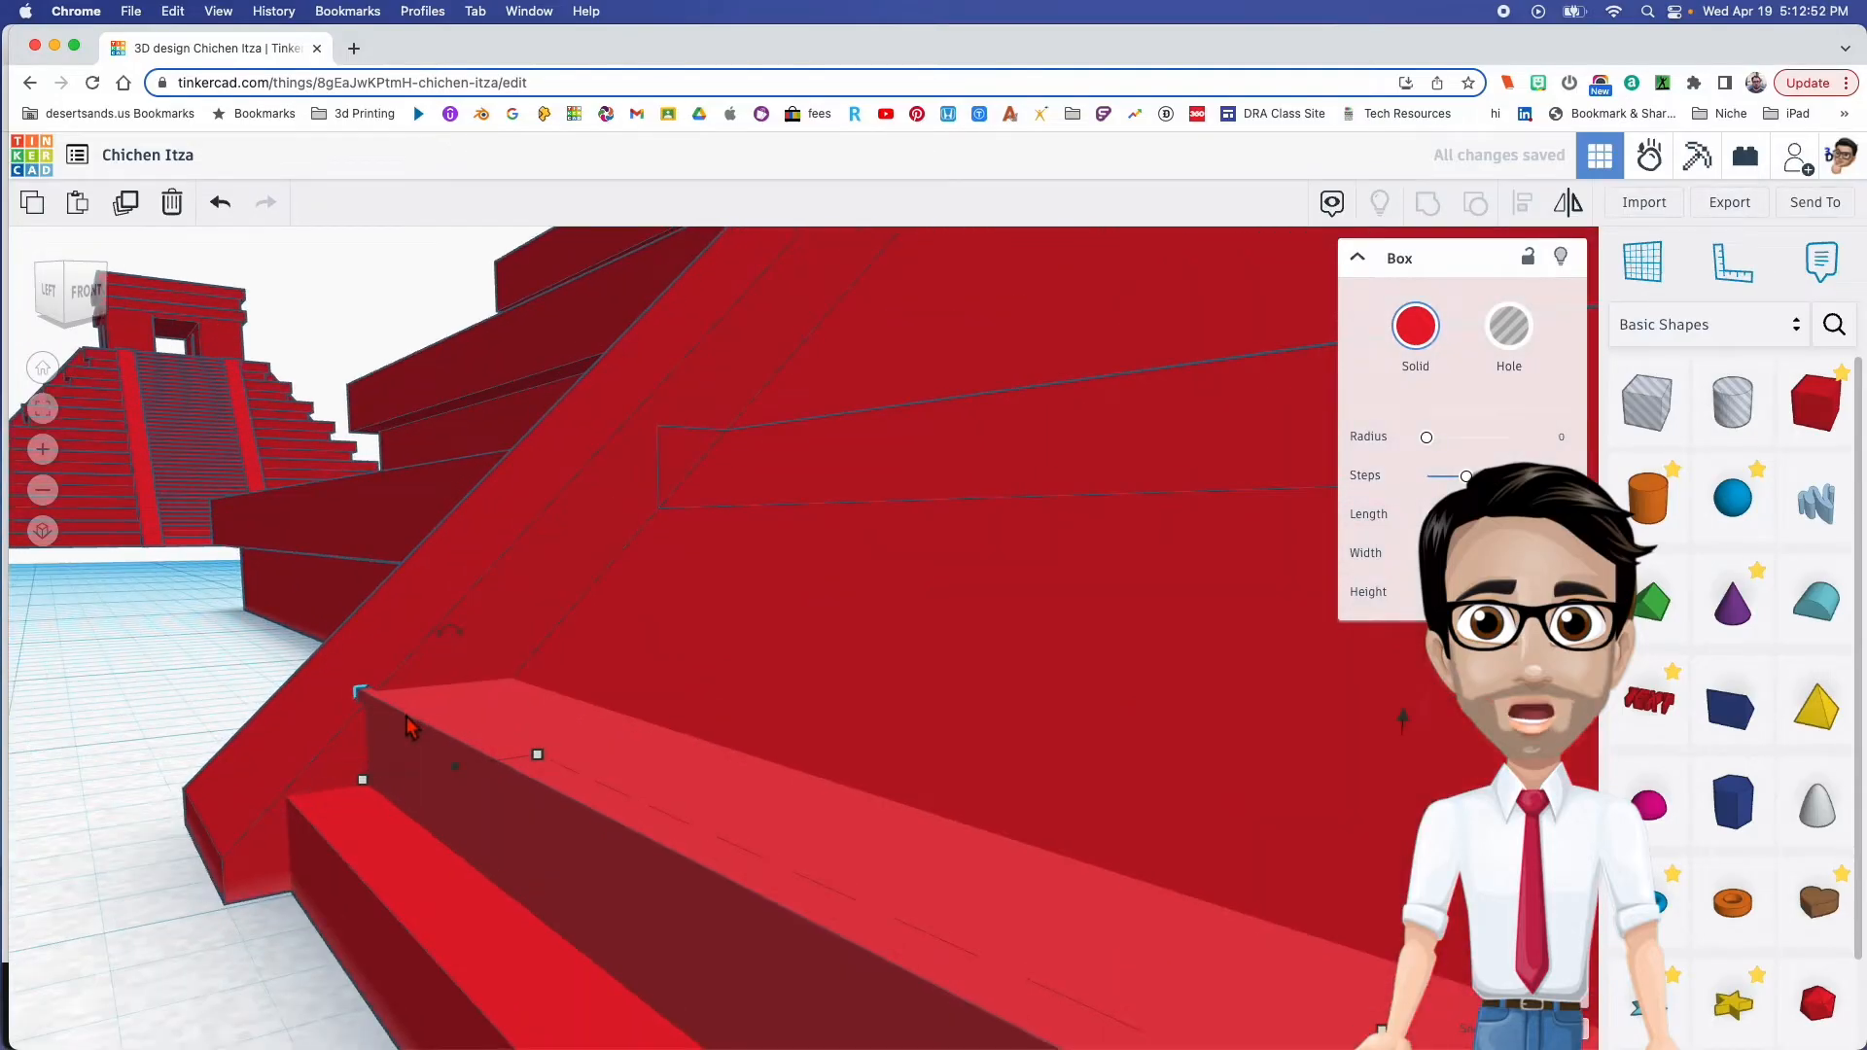
{"action": "left_click", "coordinate": [384, 720]}
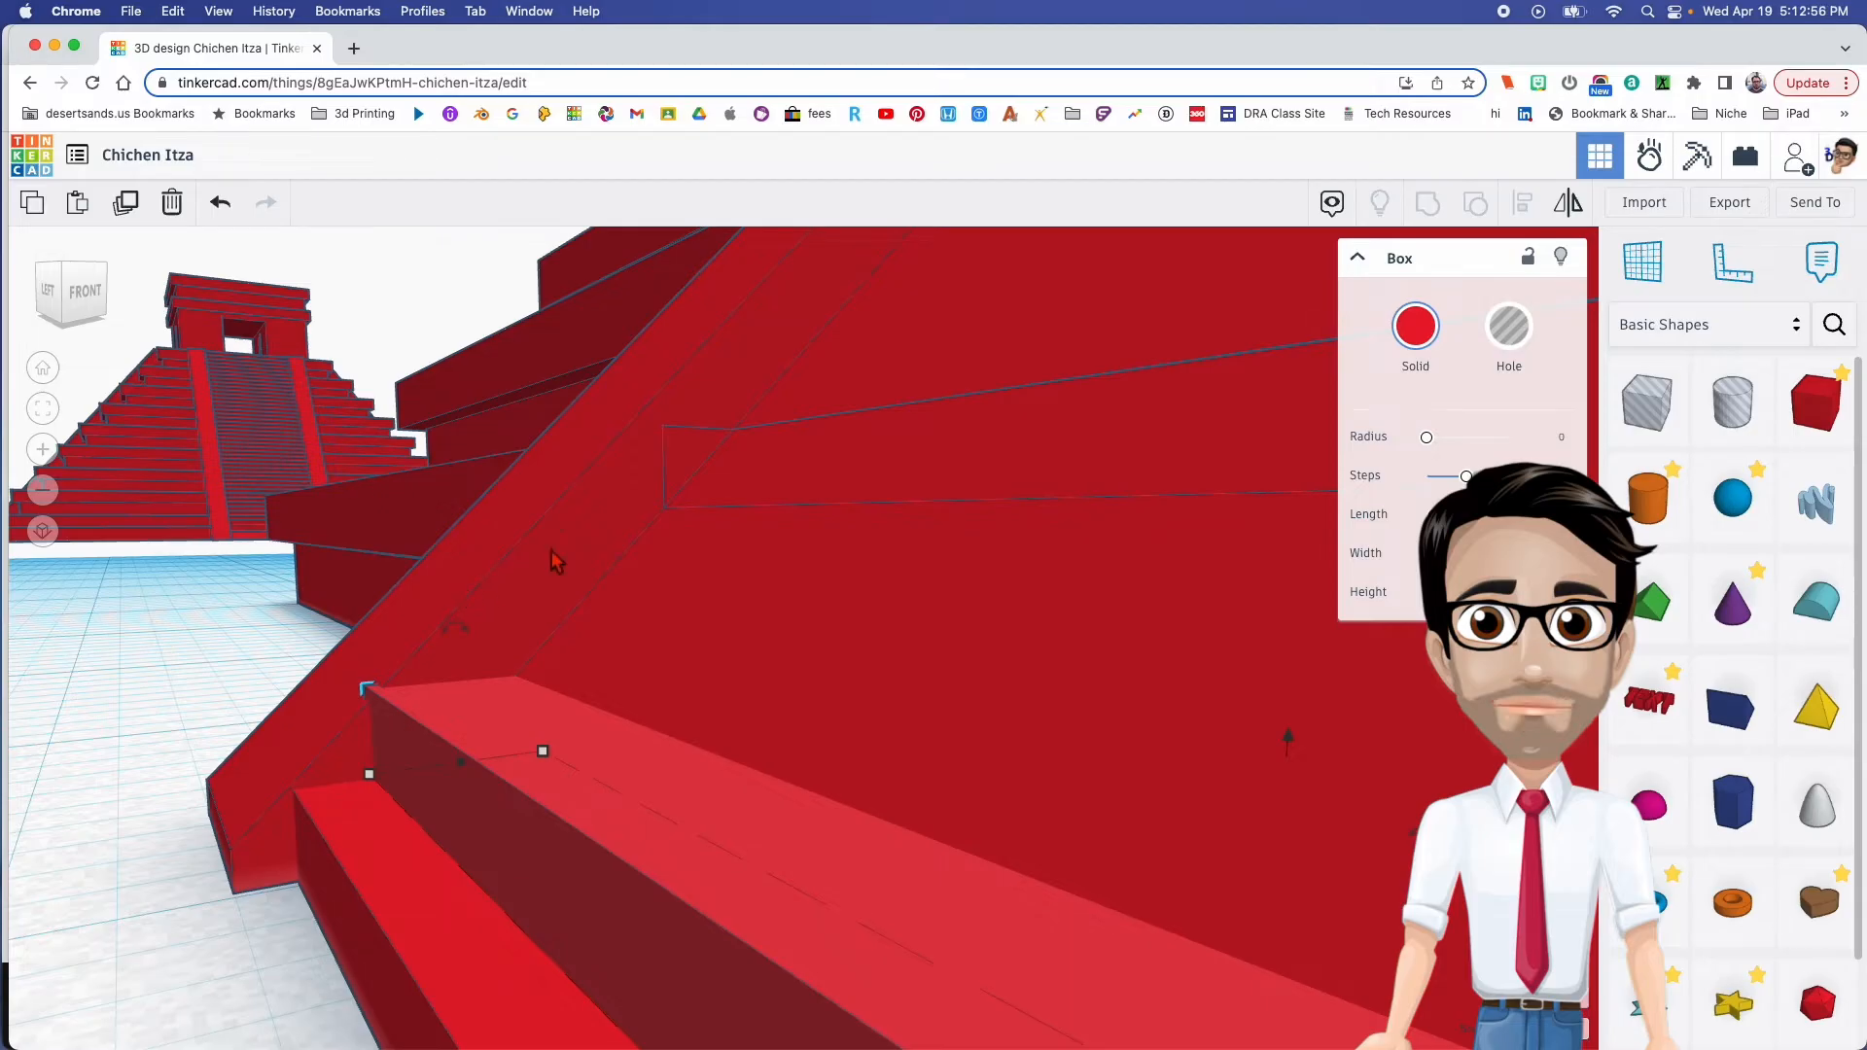
{"action": "key", "text": "Right"}
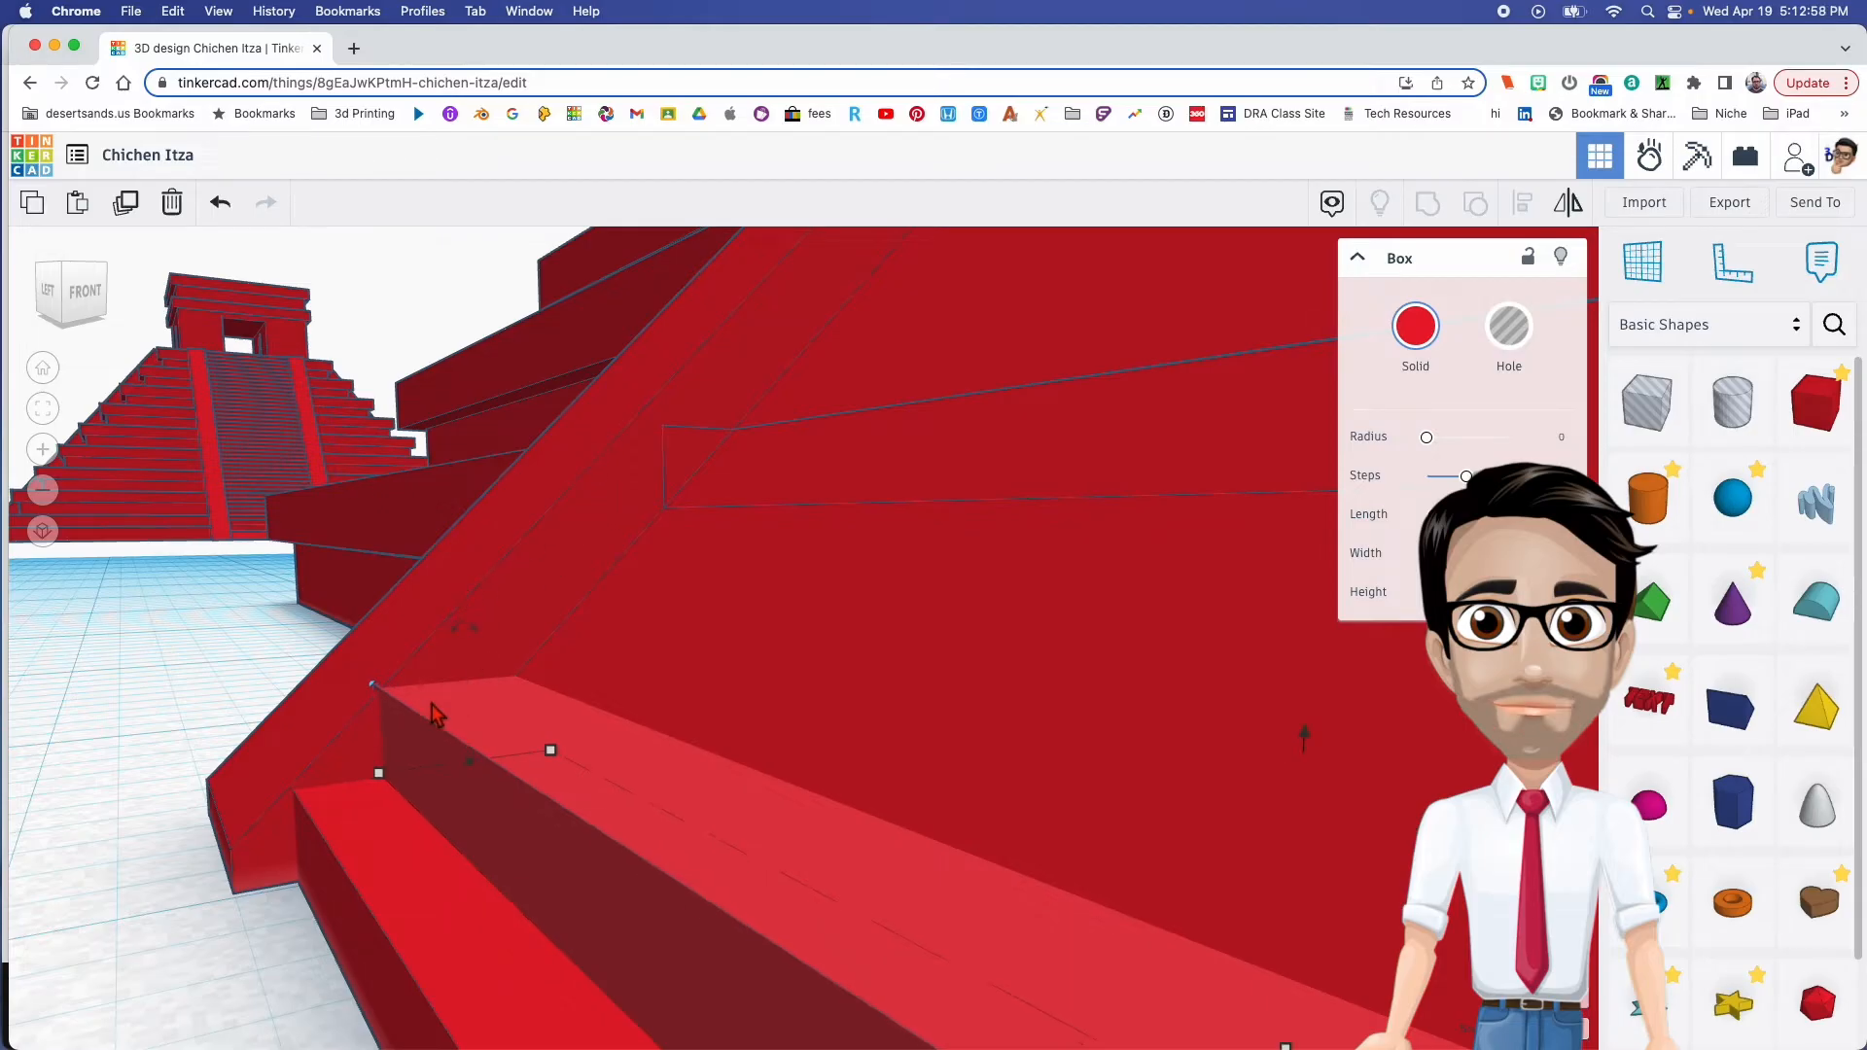
Repeat the offset duplication of the staircase step until the copies fill the slope between the side rails up to the pyramid's top
{"action": "right_click_drag", "start_coordinate": [389, 712], "coordinate": [711, 744]}
{"action": "scroll", "coordinate": [733, 762], "scroll_direction": "down", "scroll_amount": 5}
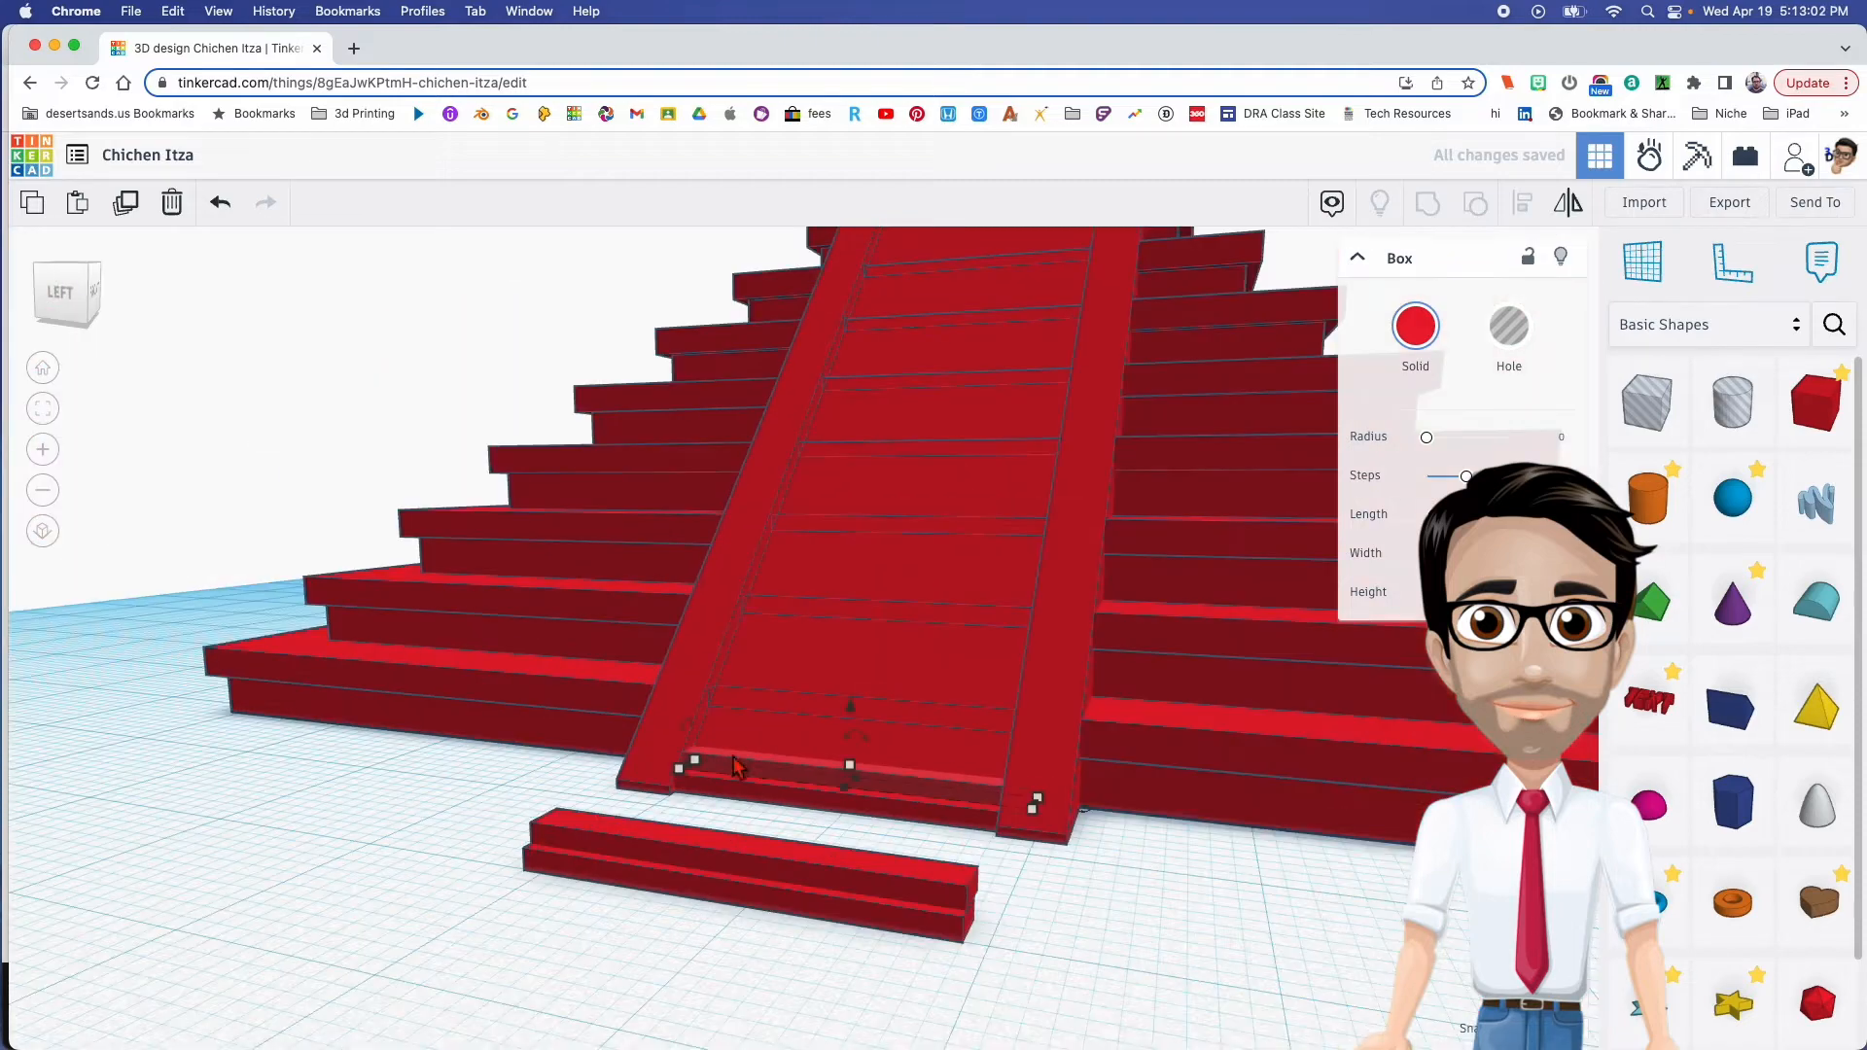
{"action": "right_click_drag", "start_coordinate": [700, 705], "coordinate": [580, 722], "text": "shift"}
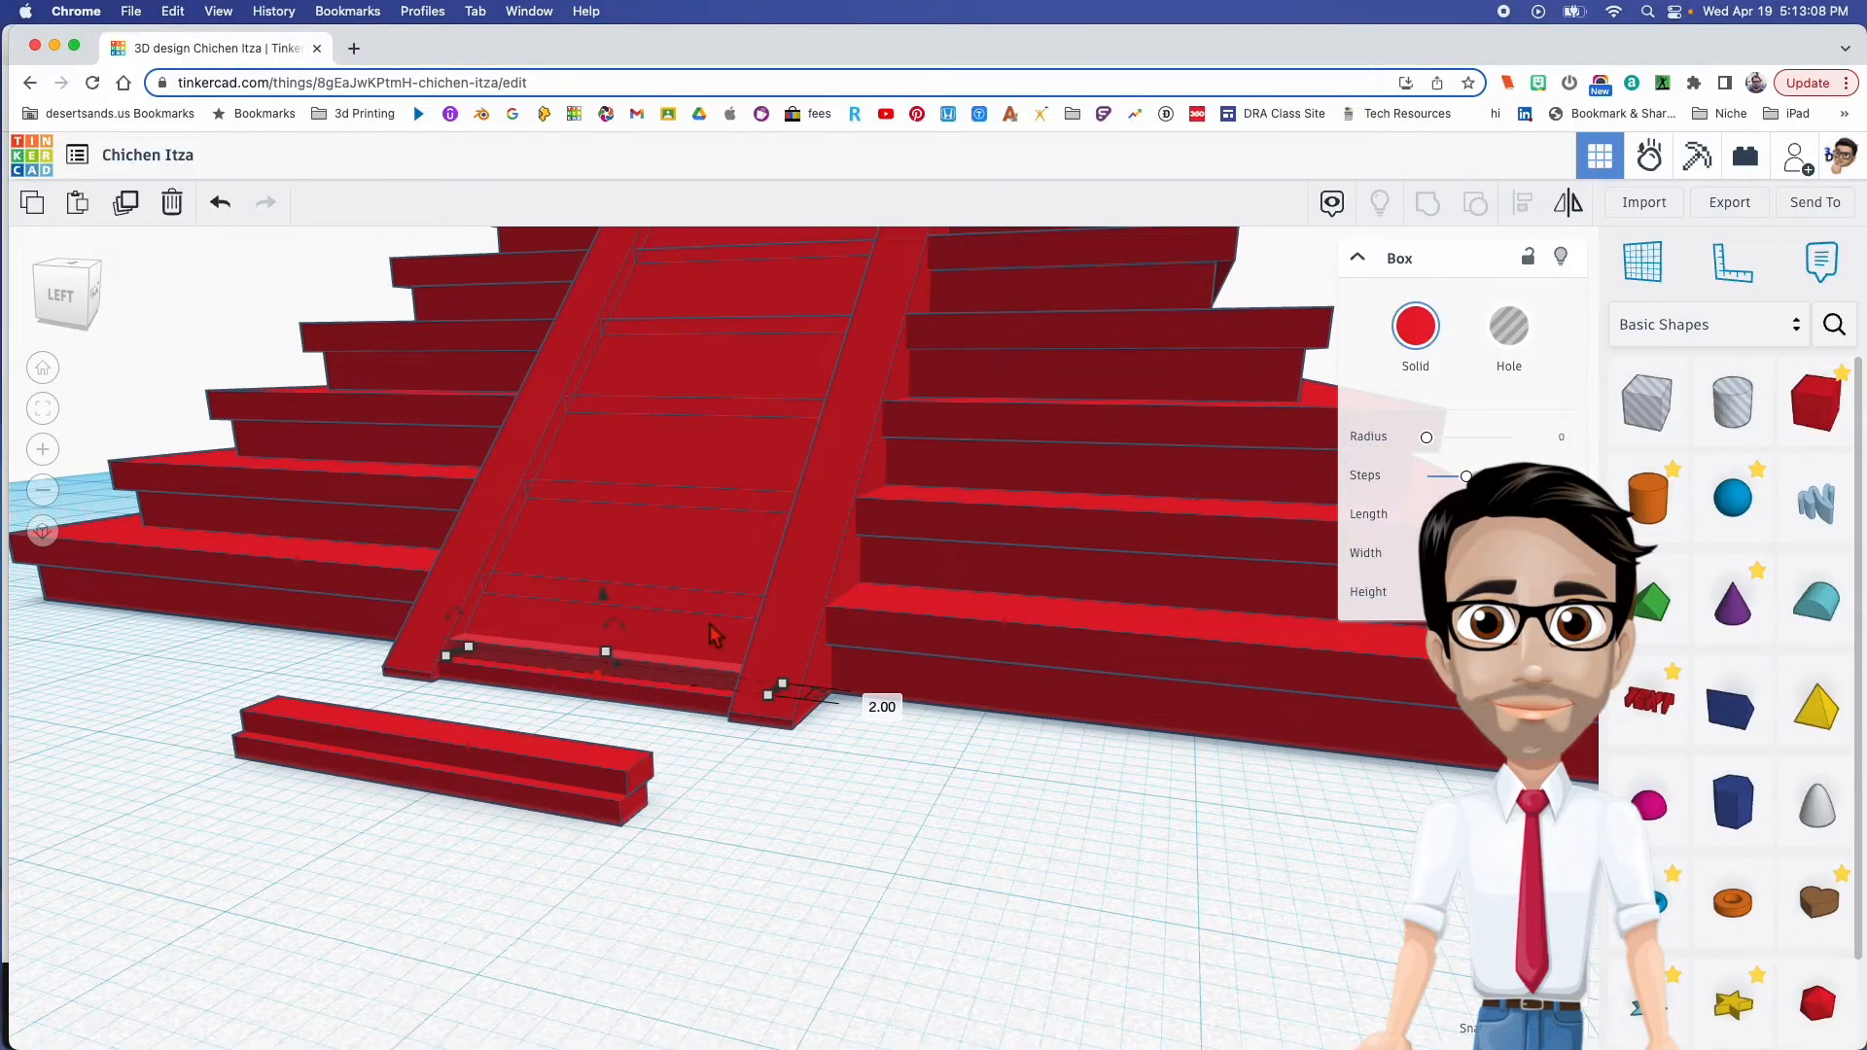
{"action": "right_click_drag", "start_coordinate": [784, 601], "coordinate": [719, 739]}
{"action": "scroll", "coordinate": [716, 738], "scroll_direction": "down", "scroll_amount": 5}
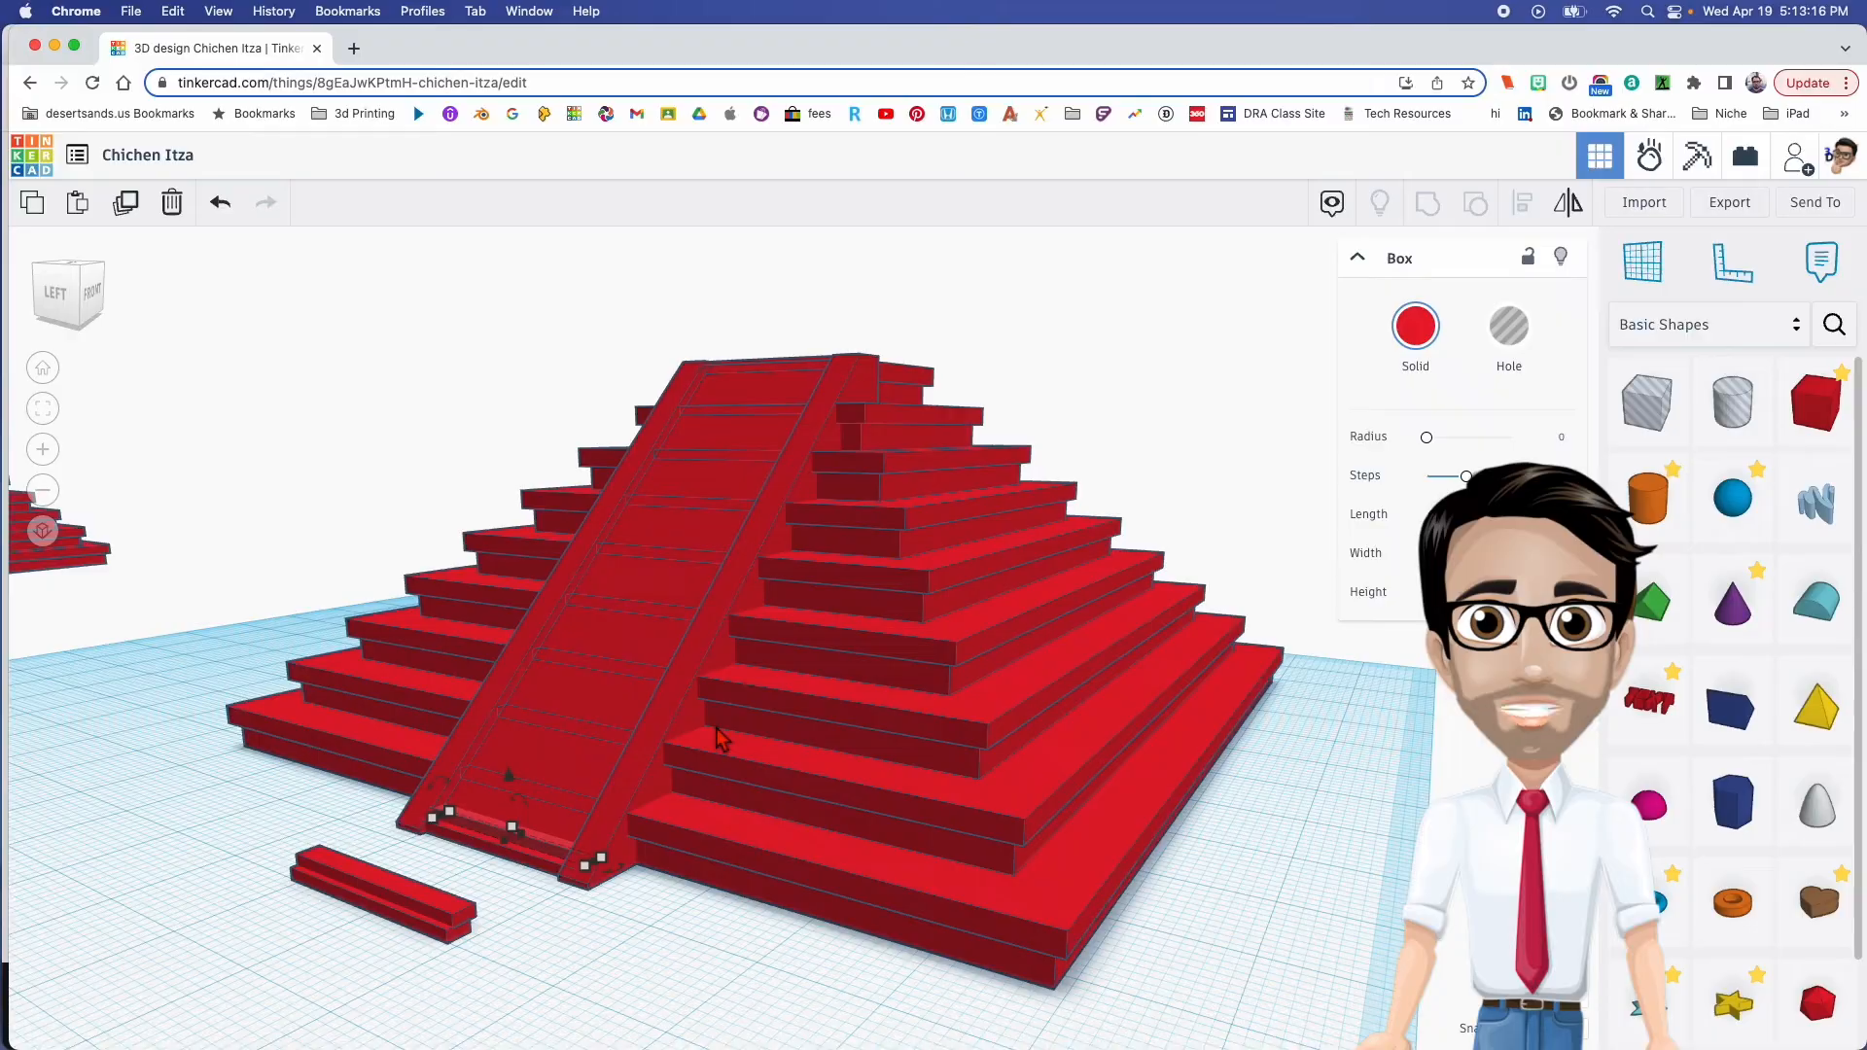
{"action": "key", "text": "super+d"}
{"action": "key", "text": "super+d"}
{"action": "key", "text": "super+d"}
{"action": "key", "text": "super+d"}
{"action": "key", "text": "super+d"}
{"action": "left_click", "coordinate": [438, 832]}
{"action": "key", "text": "super+d"}
{"action": "key", "text": "super+d"}
{"action": "key", "text": "super+d"}
{"action": "key", "text": "super+d"}
{"action": "key", "text": "super+d"}
{"action": "key", "text": "super+d"}
{"action": "key", "text": "super+d"}
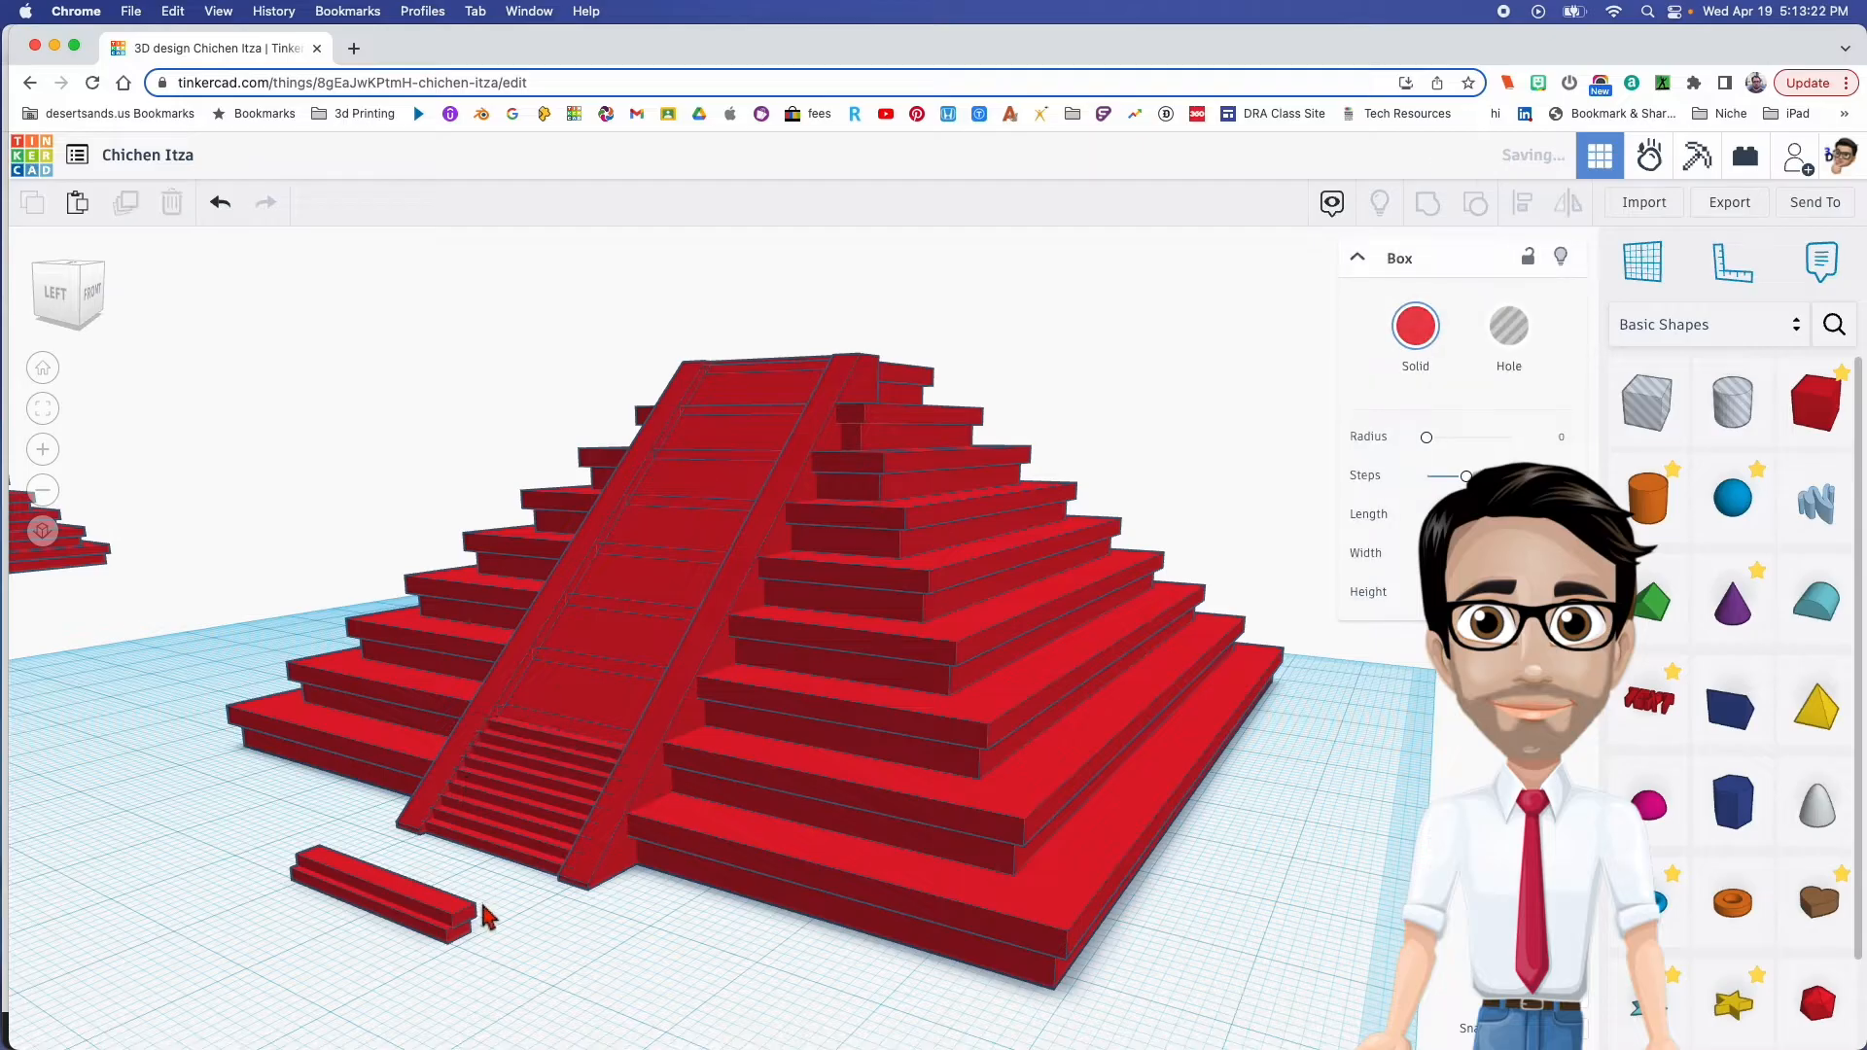
{"action": "key", "text": "super+d"}
{"action": "key", "text": "super+d"}
{"action": "key", "text": "super+d"}
{"action": "key", "text": "super+d"}
{"action": "key", "text": "super+d"}
{"action": "key", "text": "super+d"}
{"action": "key", "text": "super+d"}
{"action": "key", "text": "super+d"}
{"action": "key", "text": "super+d"}
{"action": "key", "text": "super+d"}
{"action": "key", "text": "super+d"}
{"action": "key", "text": "super+d"}
{"action": "key", "text": "super+d"}
{"action": "key", "text": "super+d"}
{"action": "key", "text": "super+d"}
{"action": "key", "text": "super+d"}
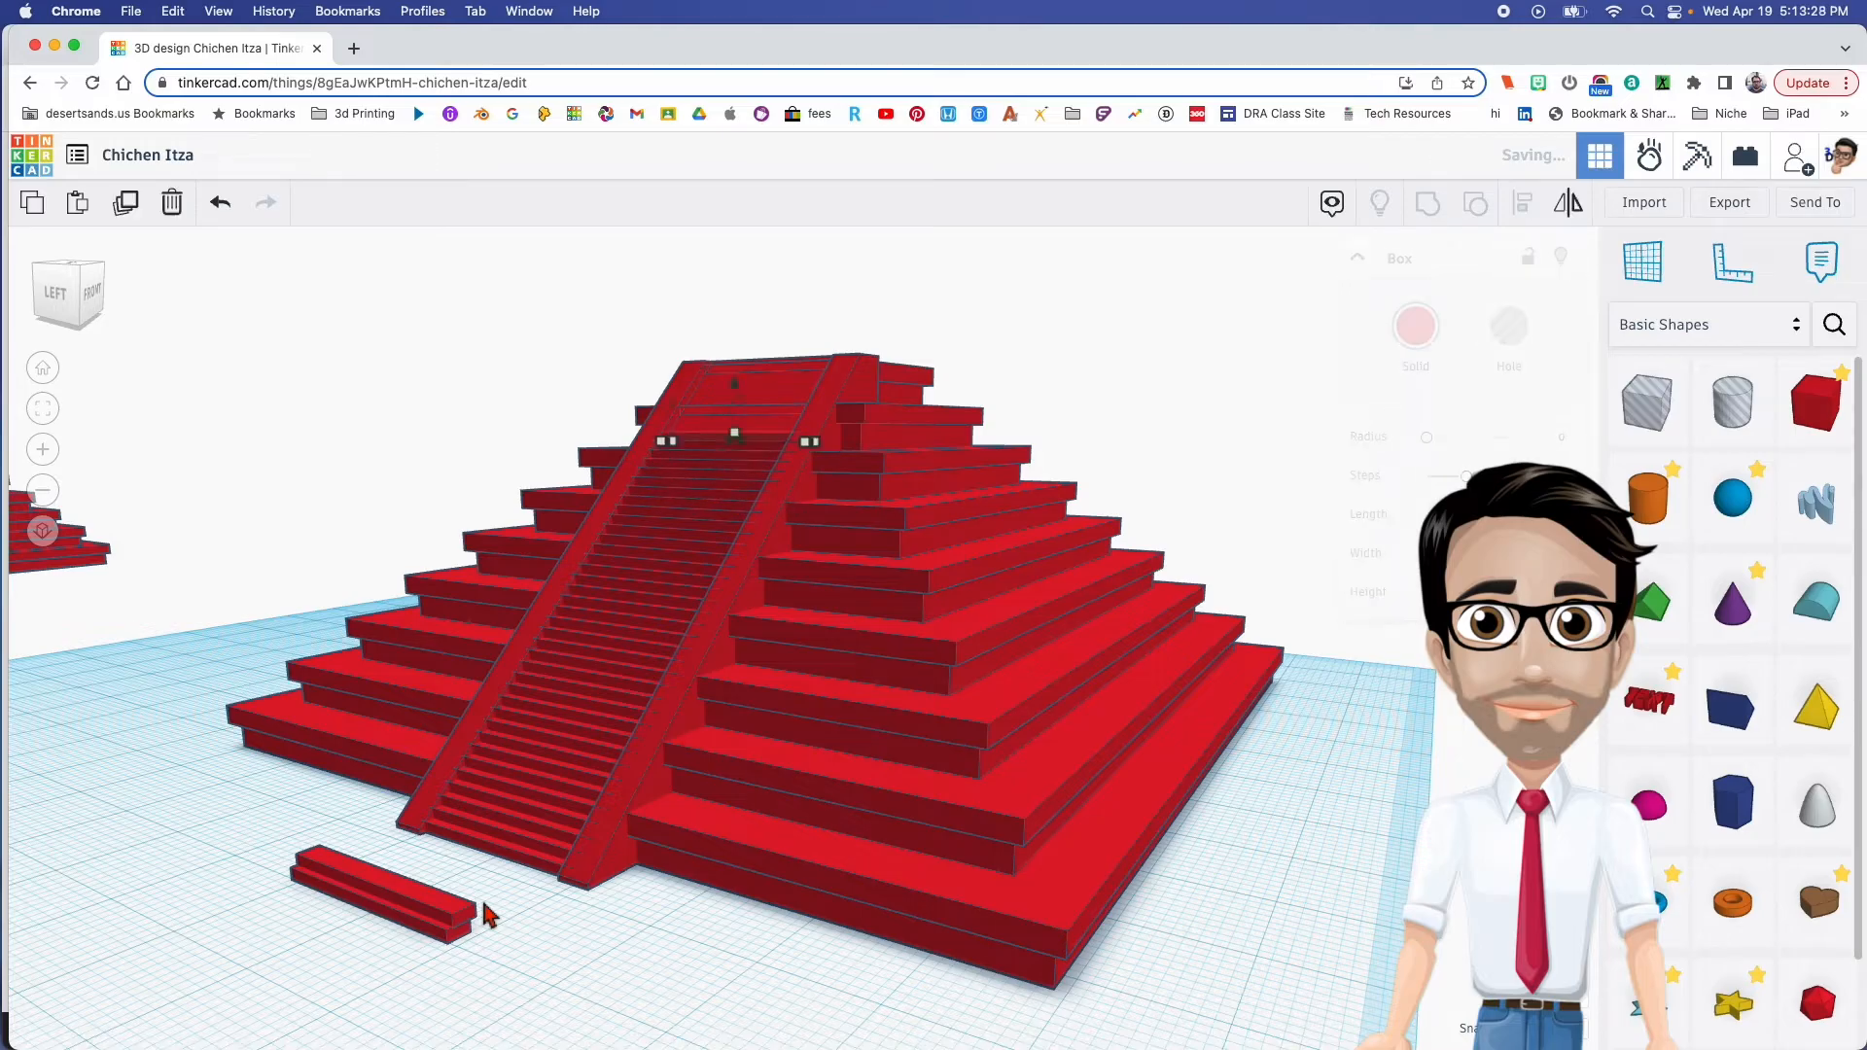
{"action": "key", "text": "super+d"}
{"action": "key", "text": "super+d"}
{"action": "key", "text": "super+d"}
{"action": "key", "text": "super+d"}
{"action": "key", "text": "super+d"}
{"action": "key", "text": "super+d"}
{"action": "key", "text": "super+d"}
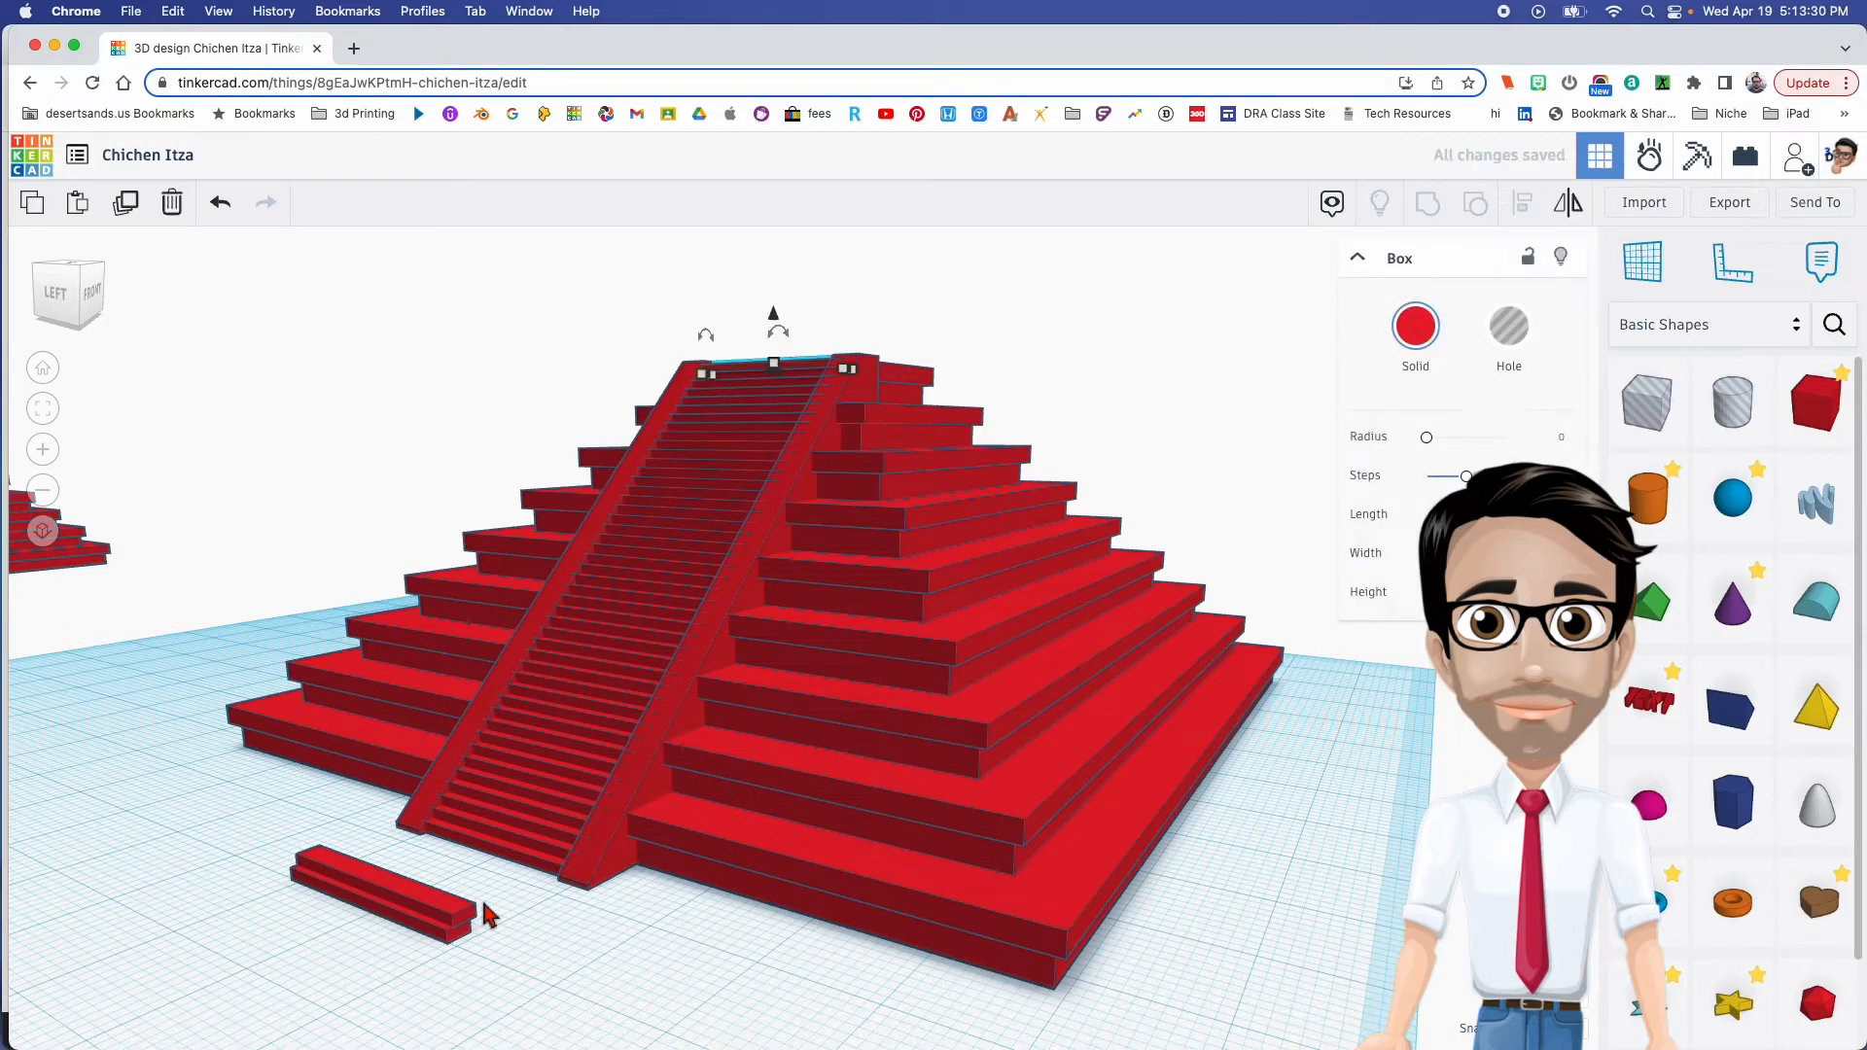
Examine the filled staircase closely from the upper steps to the bottom step, then as a whole from the pyramid's left side
{"action": "scroll", "coordinate": [688, 527], "scroll_direction": "up", "scroll_amount": 10}
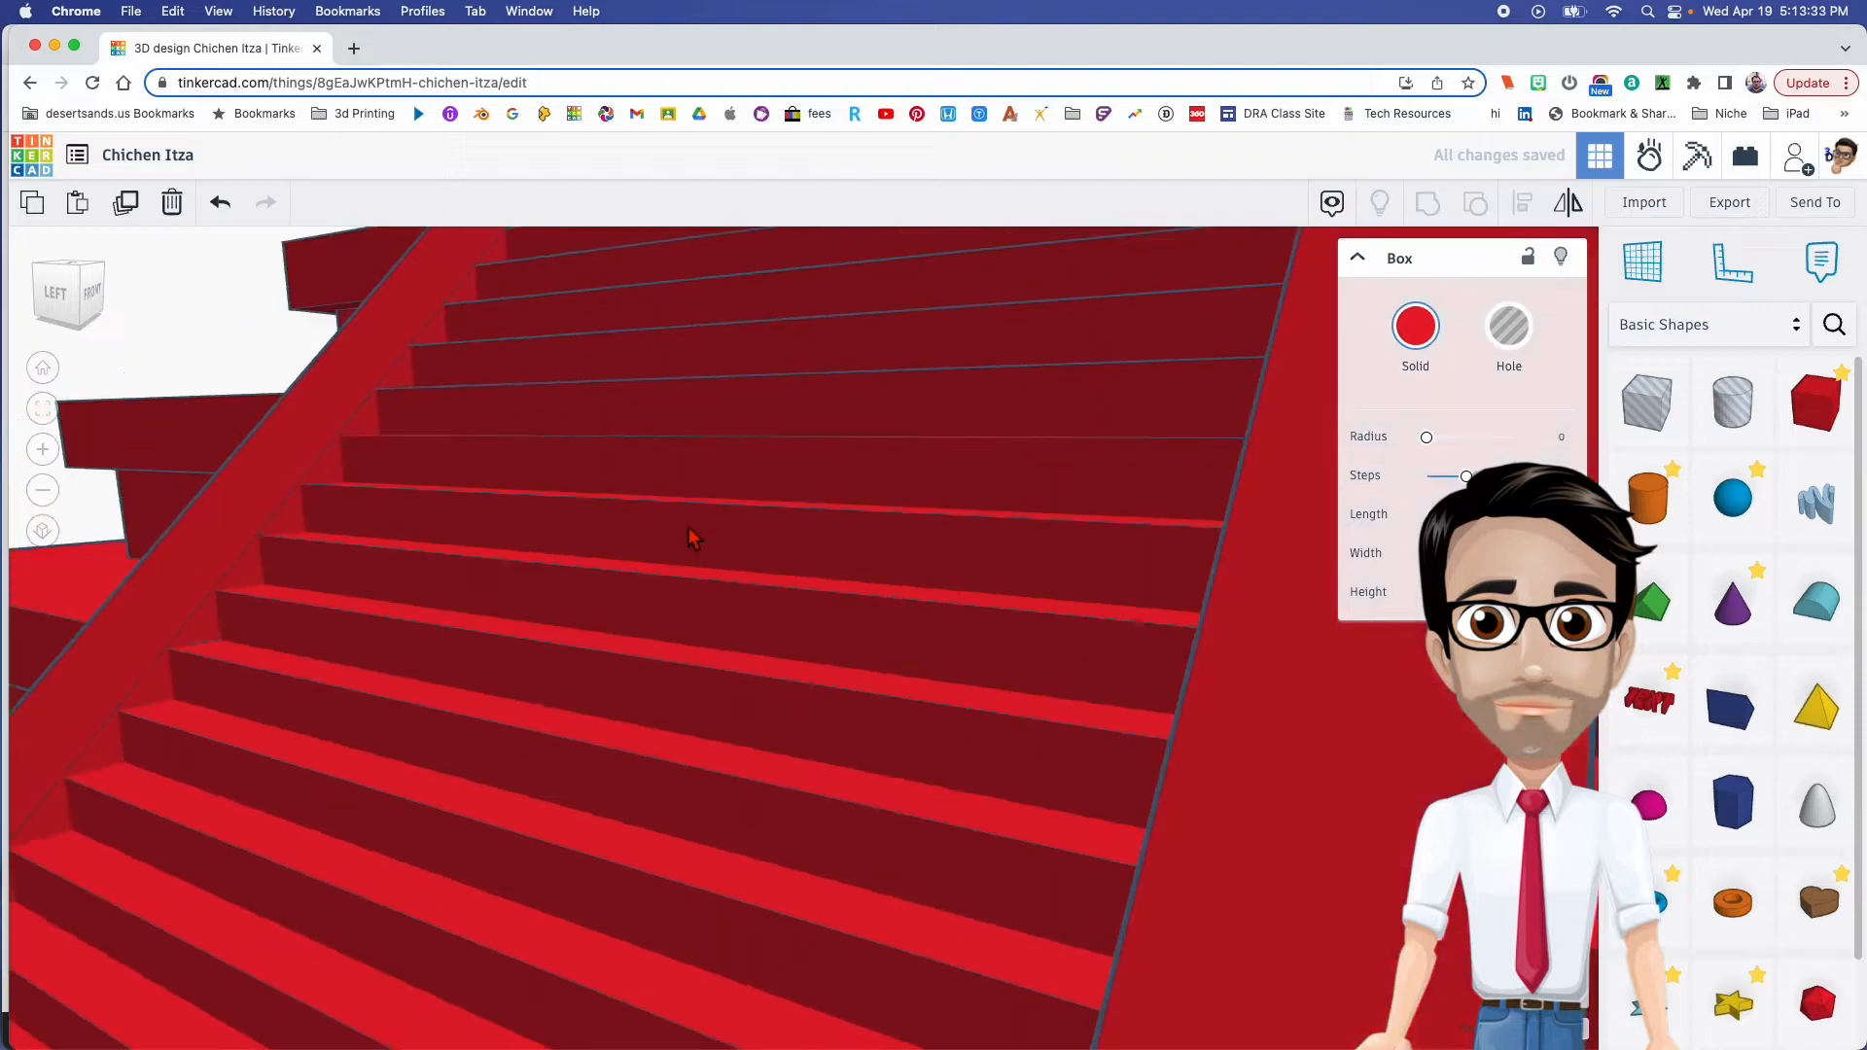
{"action": "right_click_drag", "start_coordinate": [688, 529], "coordinate": [735, 533]}
{"action": "scroll", "coordinate": [739, 538], "scroll_direction": "down", "scroll_amount": 10}
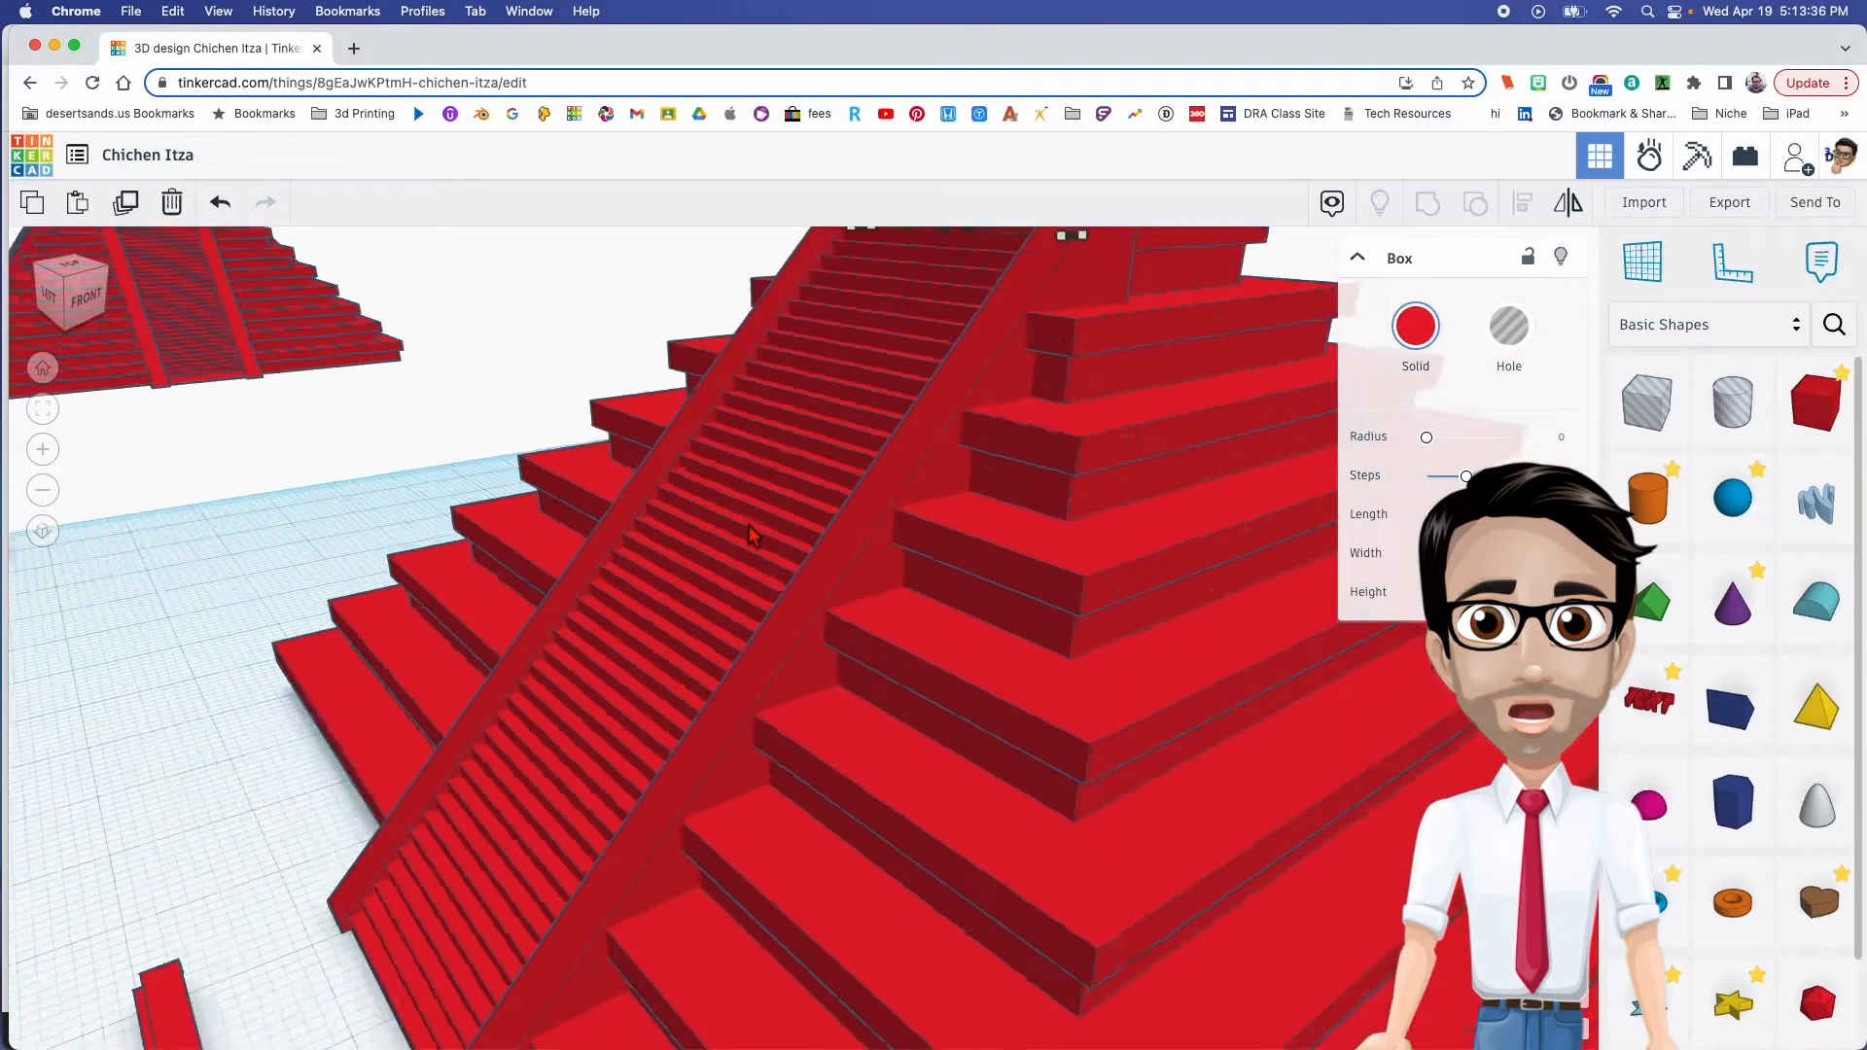
{"action": "scroll", "coordinate": [749, 532], "scroll_direction": "up", "scroll_amount": 5}
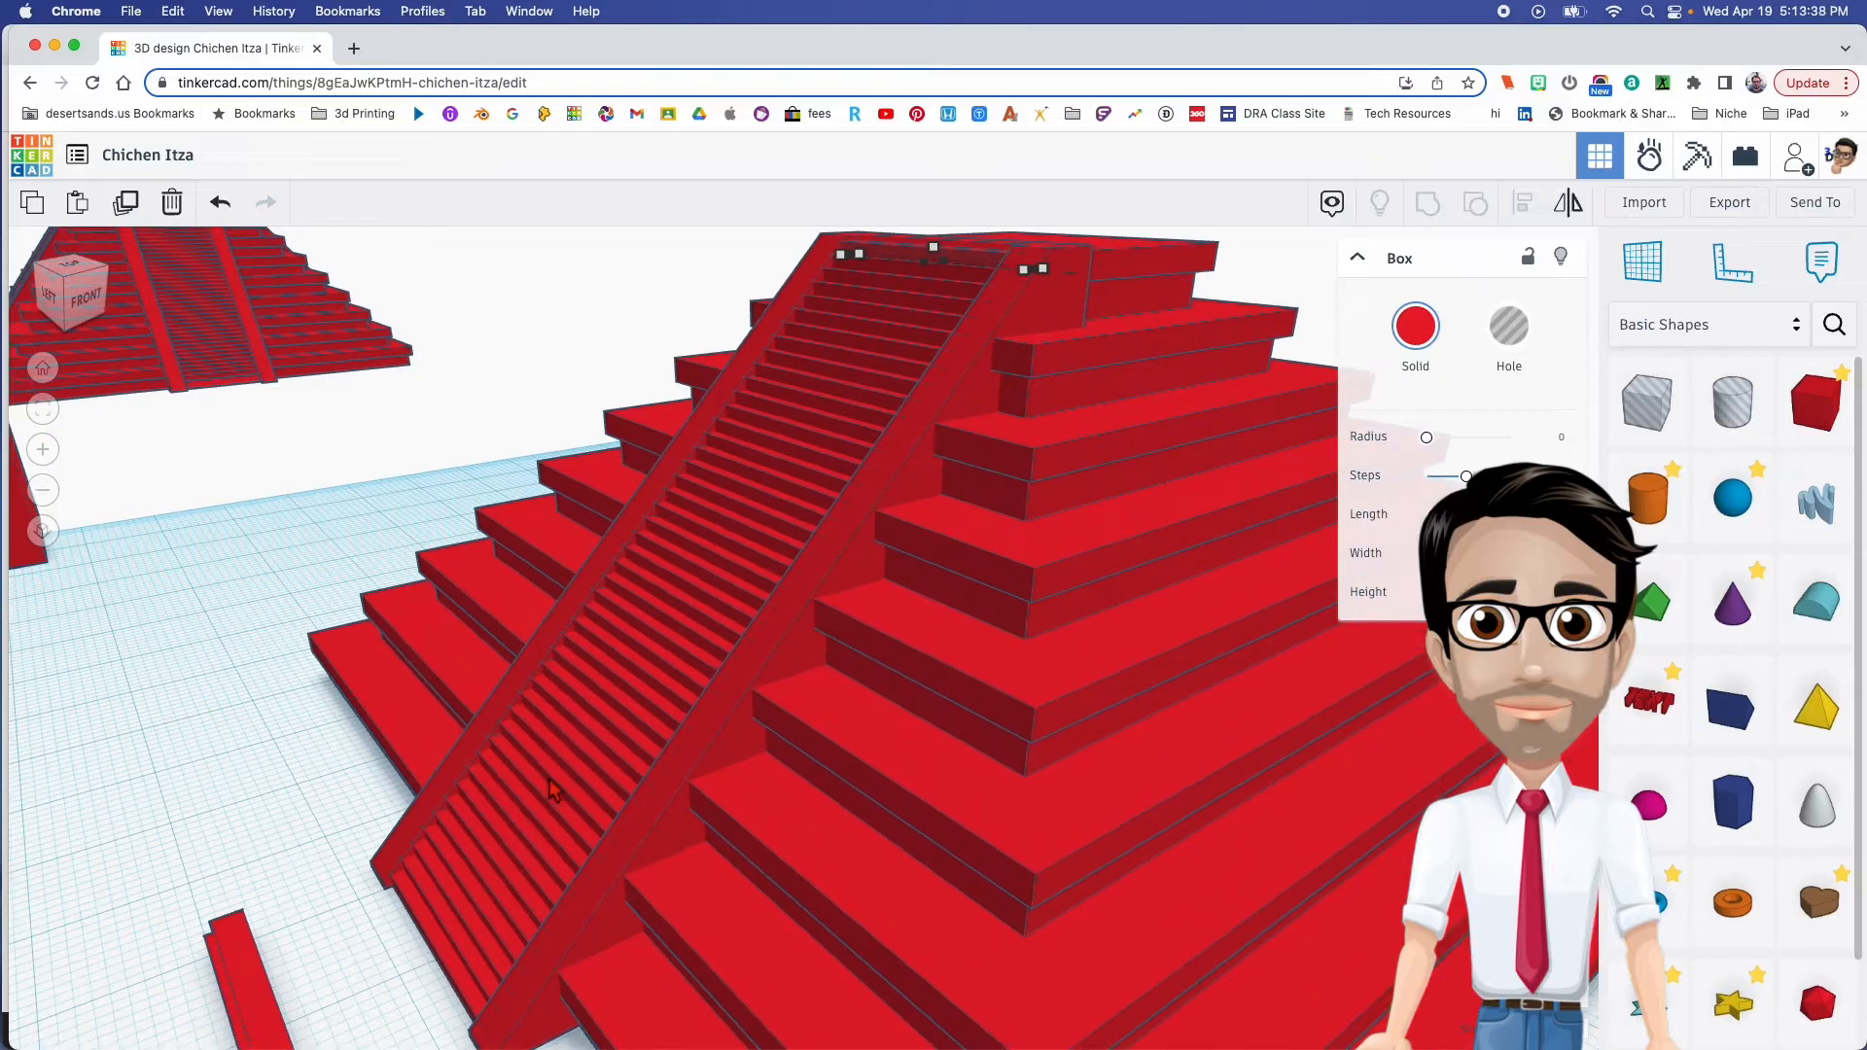
{"action": "scroll", "coordinate": [666, 608], "scroll_direction": "down", "scroll_amount": 2}
{"action": "scroll", "coordinate": [669, 605], "scroll_direction": "up", "scroll_amount": 5}
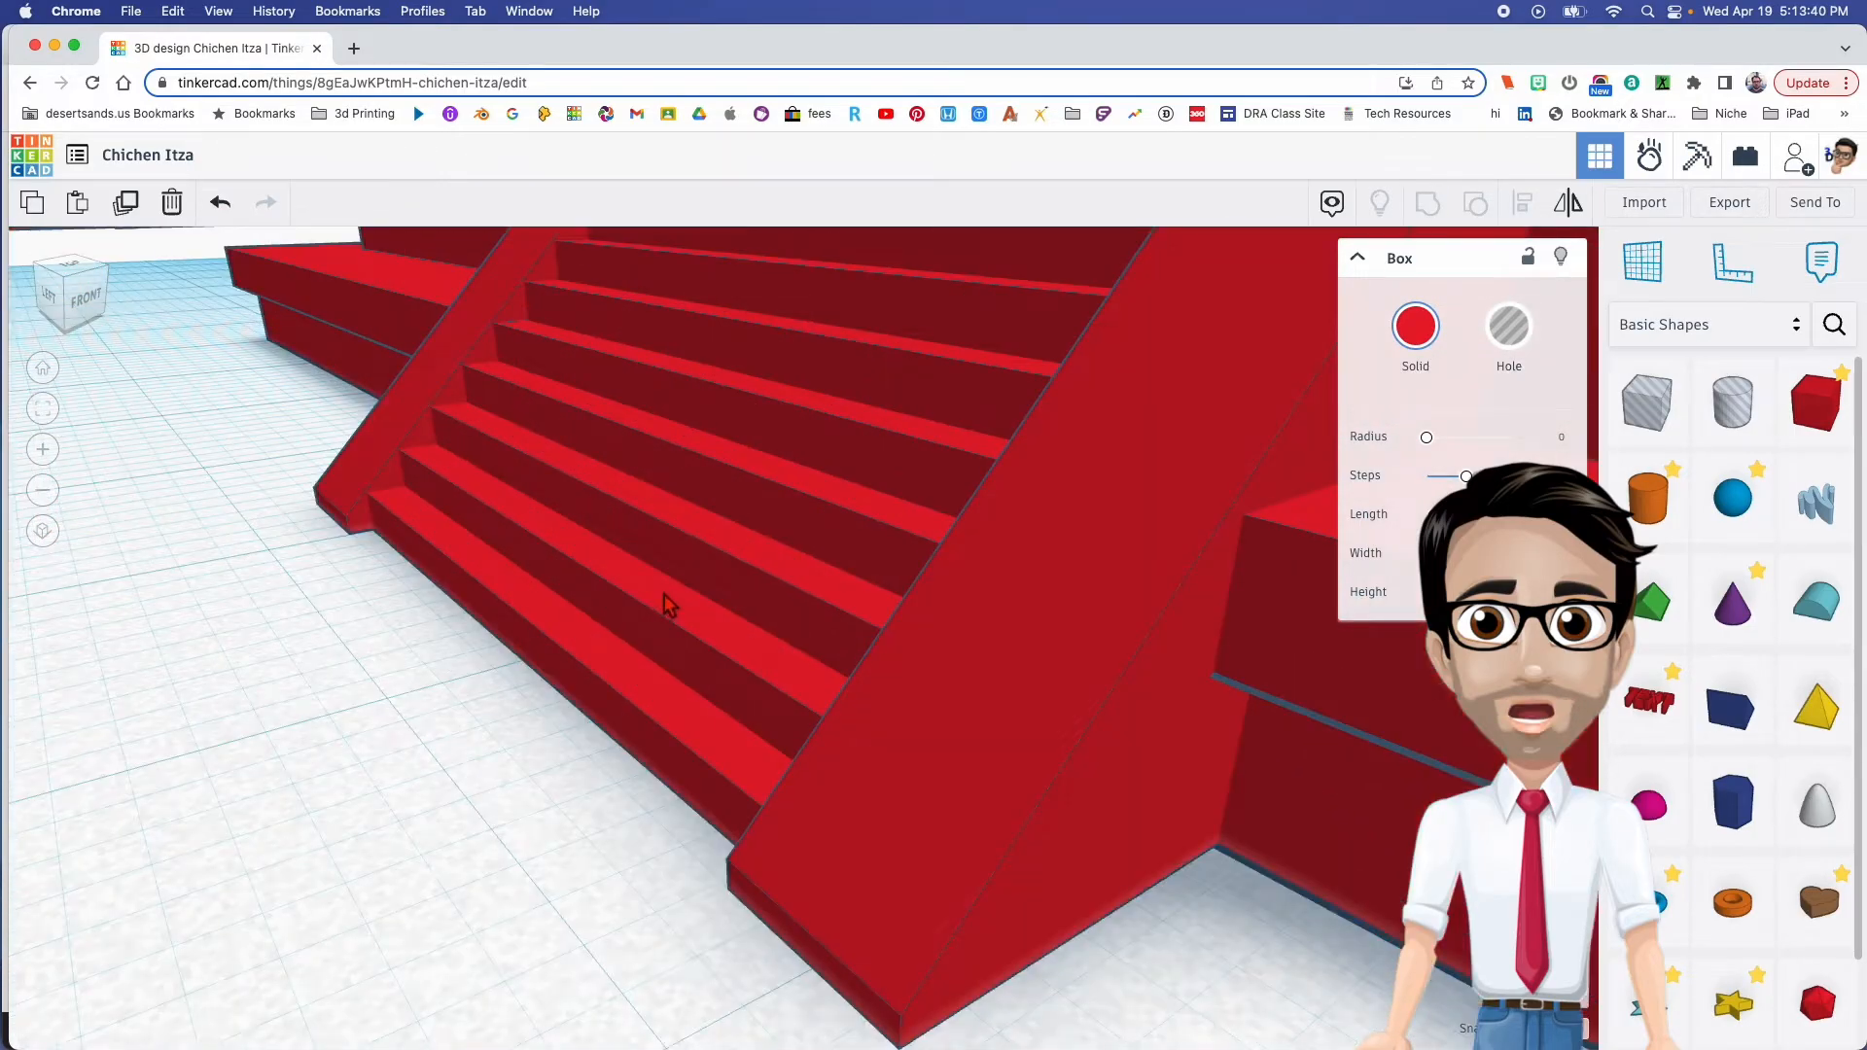
{"action": "left_click", "coordinate": [572, 667]}
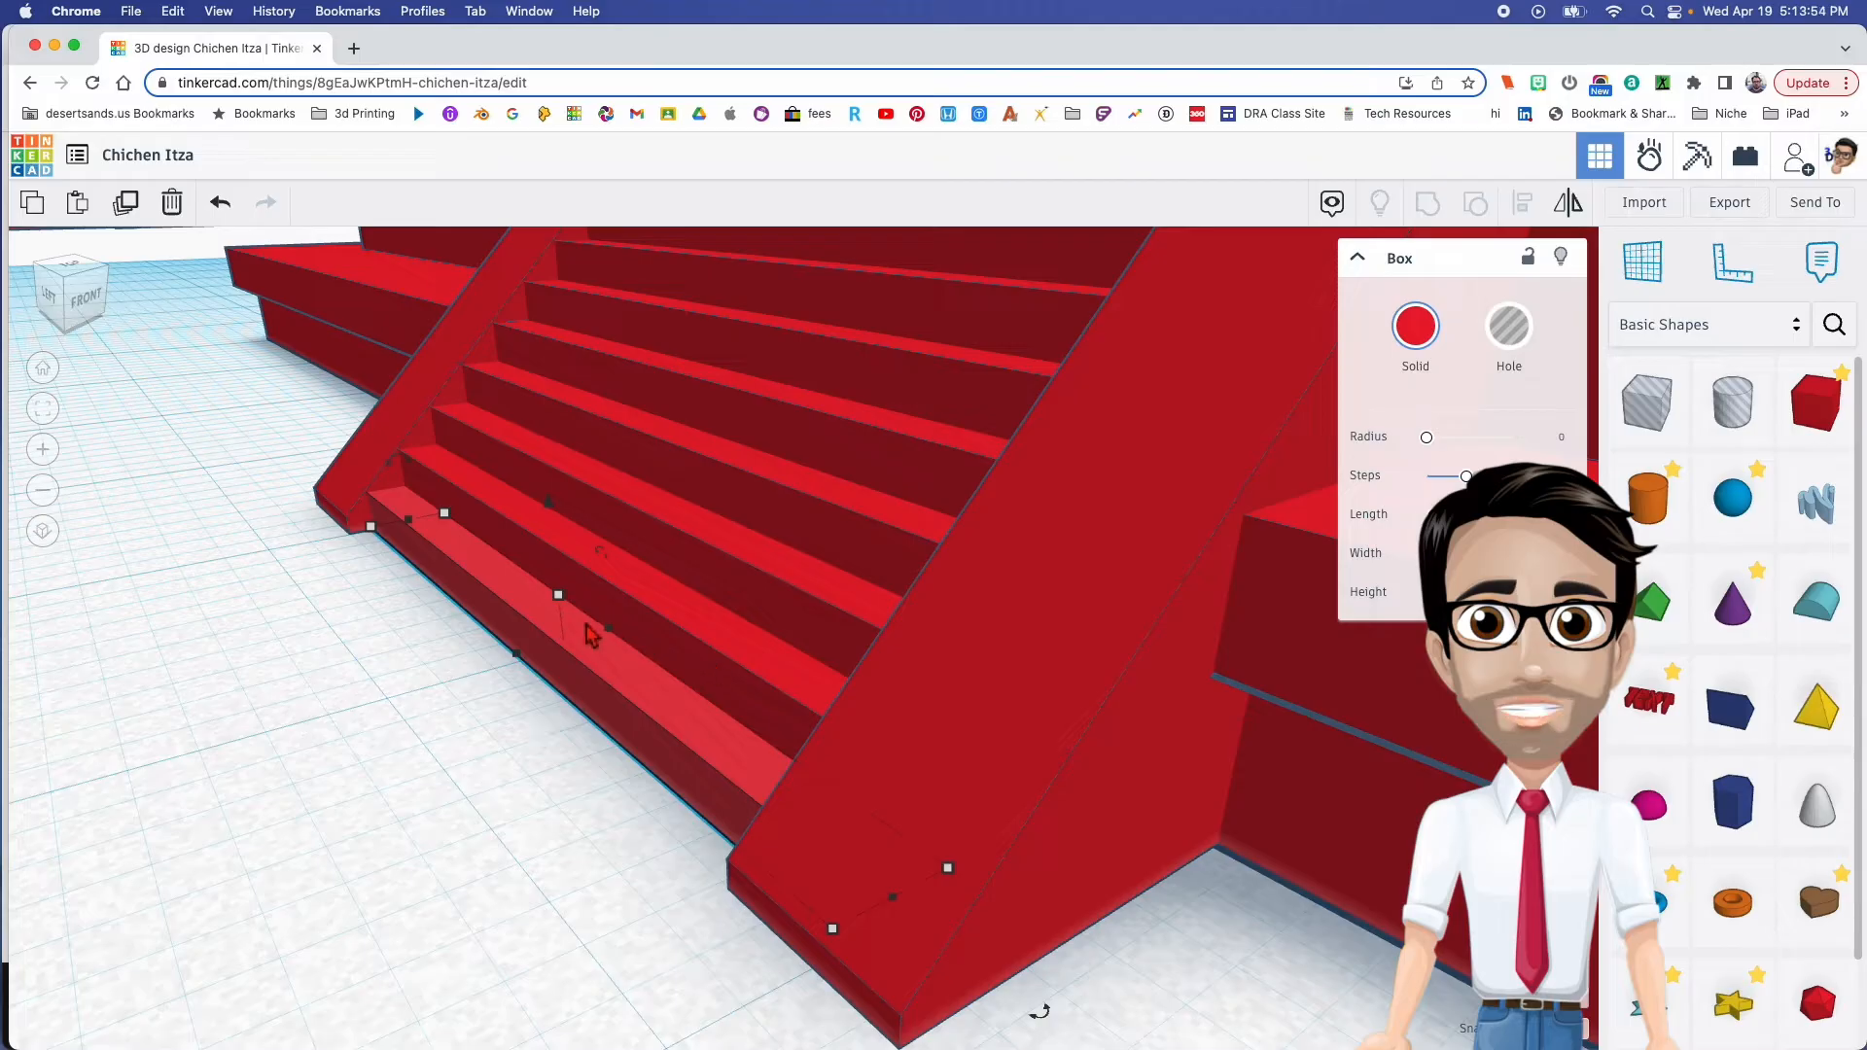
{"action": "scroll", "coordinate": [593, 627], "scroll_direction": "down", "scroll_amount": 10}
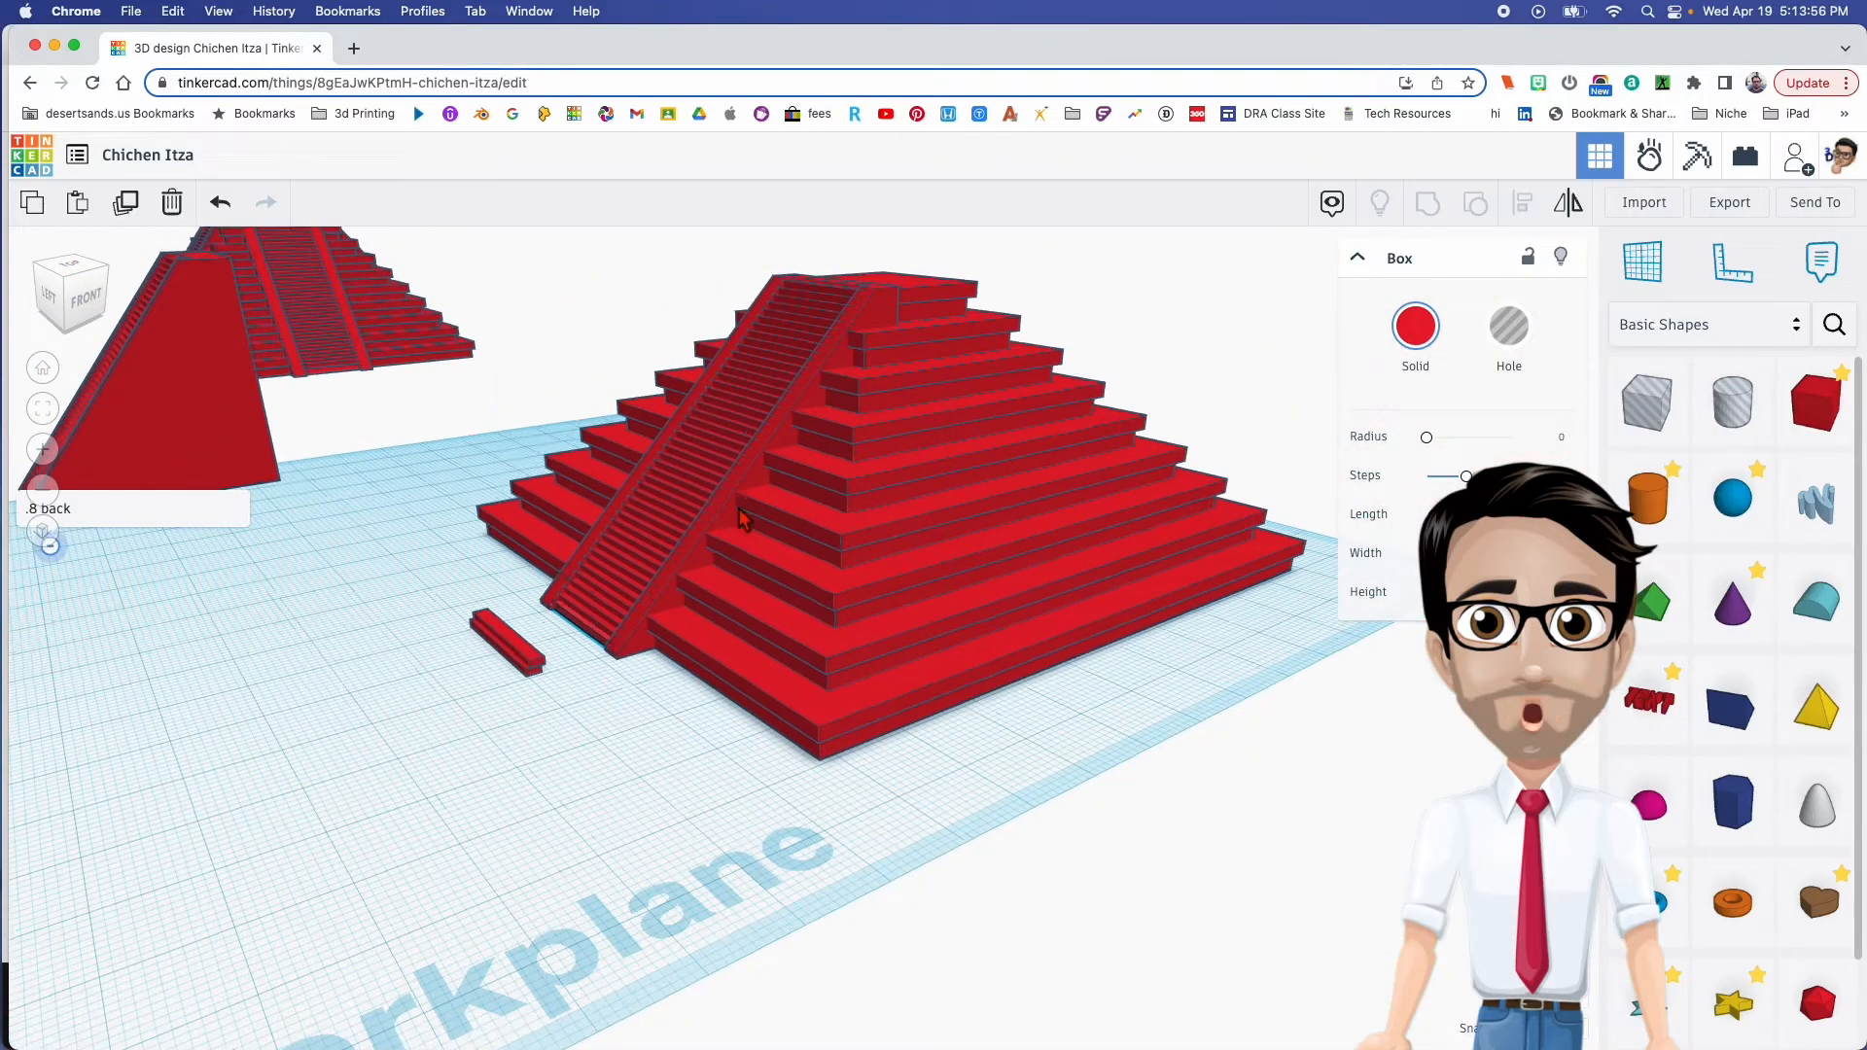
{"action": "middle_click_drag", "start_coordinate": [739, 504], "coordinate": [638, 598]}
{"action": "right_click_drag", "start_coordinate": [638, 598], "coordinate": [1001, 614]}
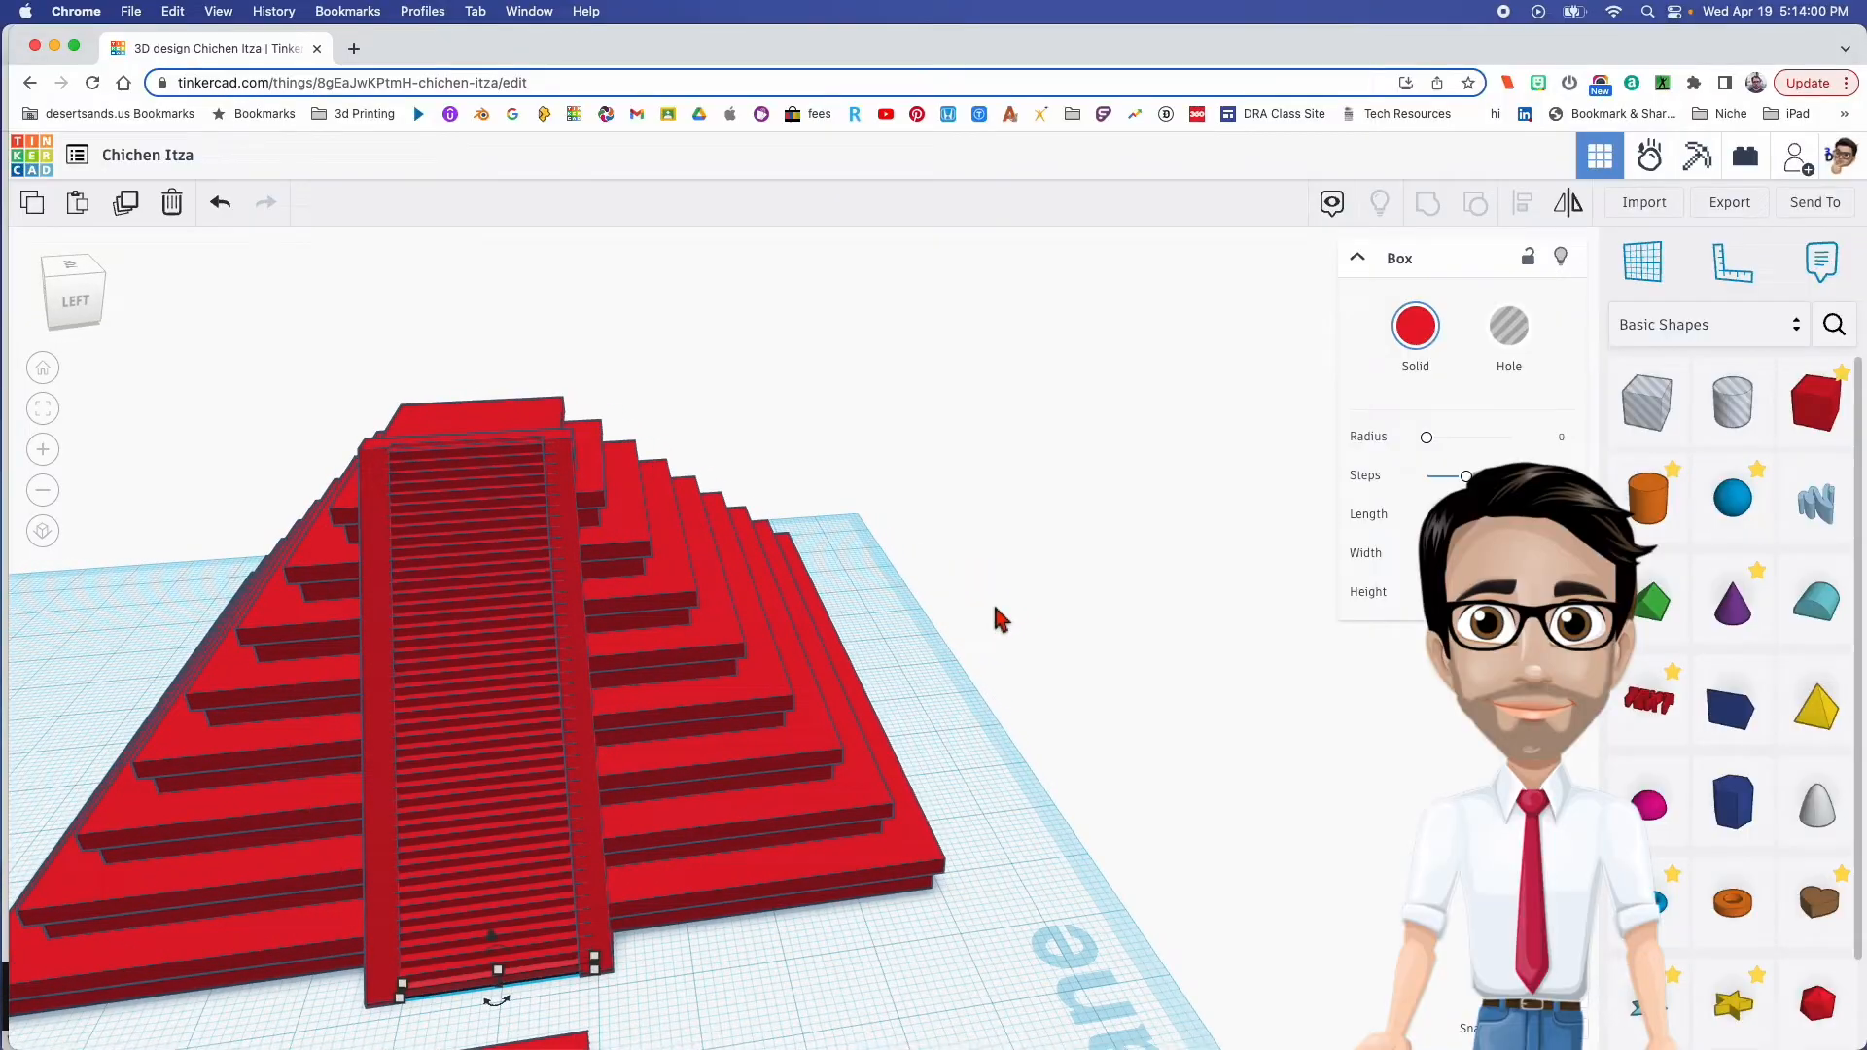
{"action": "right_click_drag", "start_coordinate": [767, 670], "coordinate": [743, 673]}
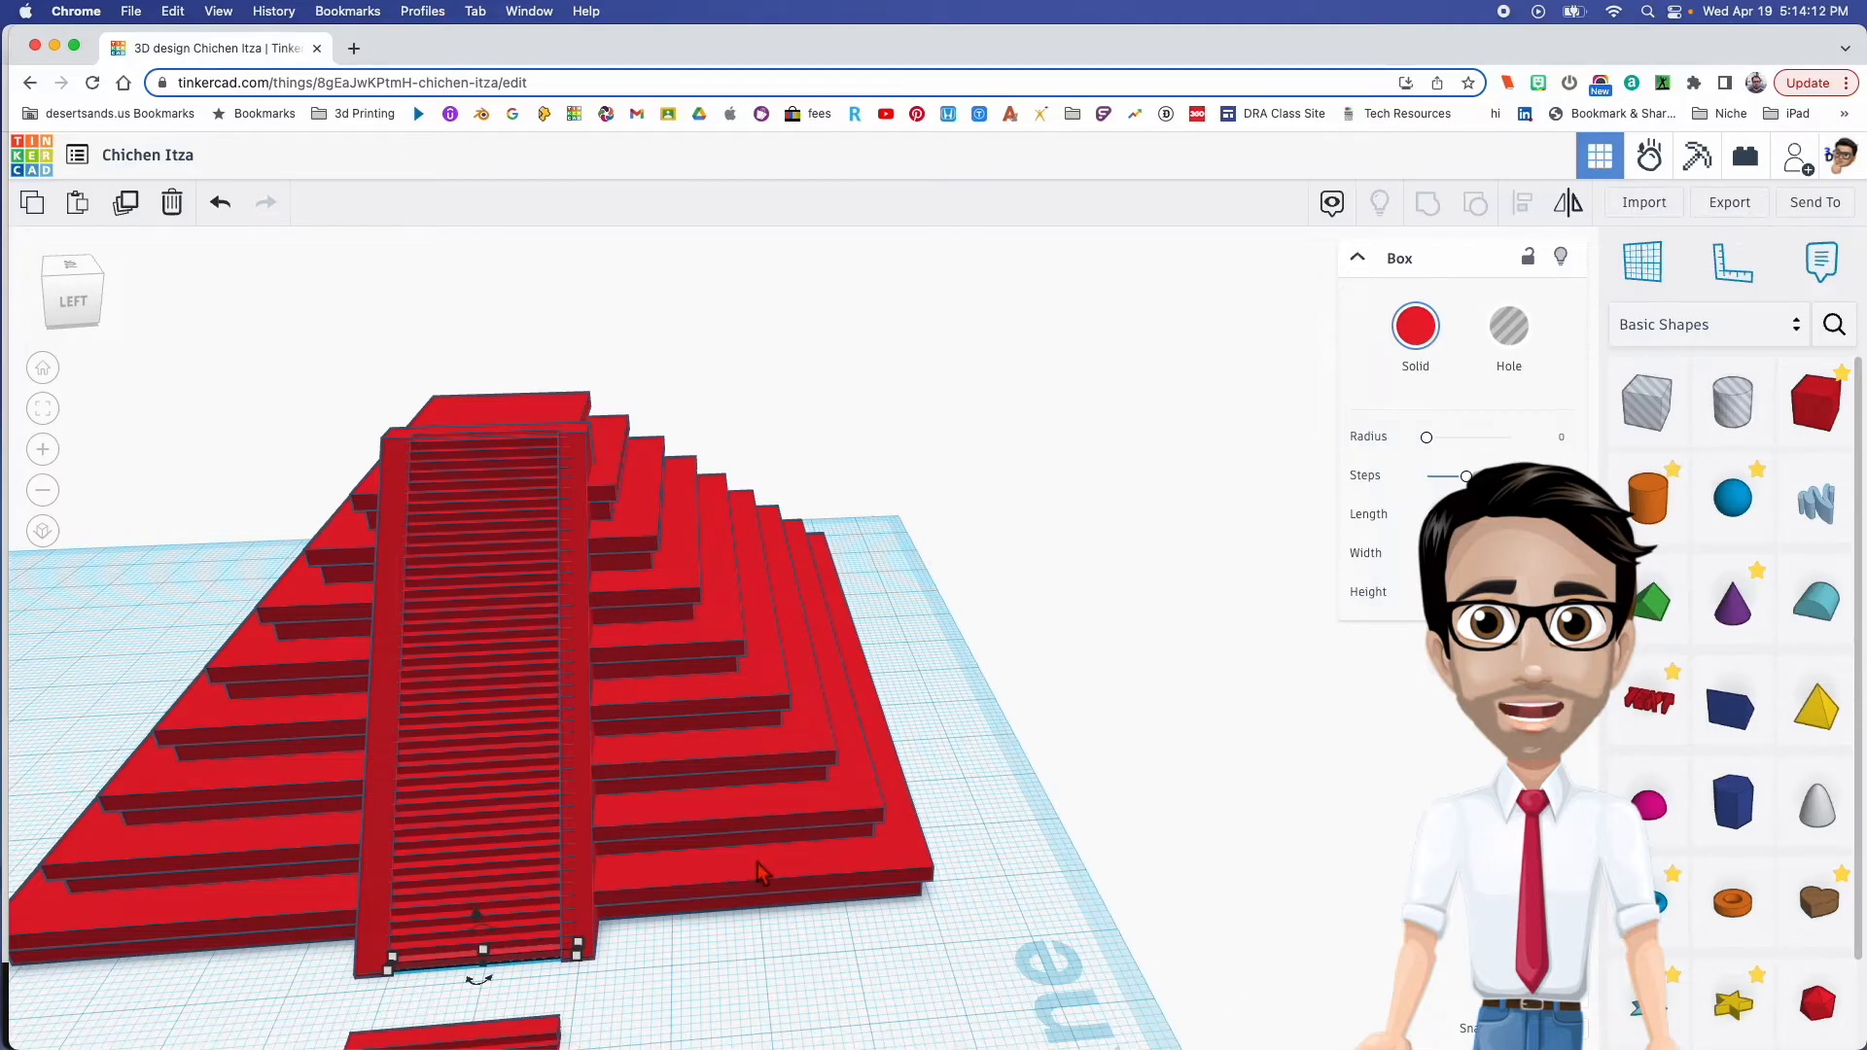
{"action": "mouse_move", "coordinate": [768, 867]}
{"action": "right_mouse_down"}
{"action": "mouse_move", "coordinate": [871, 833]}
{"action": "mouse_move", "coordinate": [805, 865]}
{"action": "right_mouse_up"}
Delete the spare step blocks lying on the workplane in front of the staircase
{"action": "left_click", "coordinate": [312, 875]}
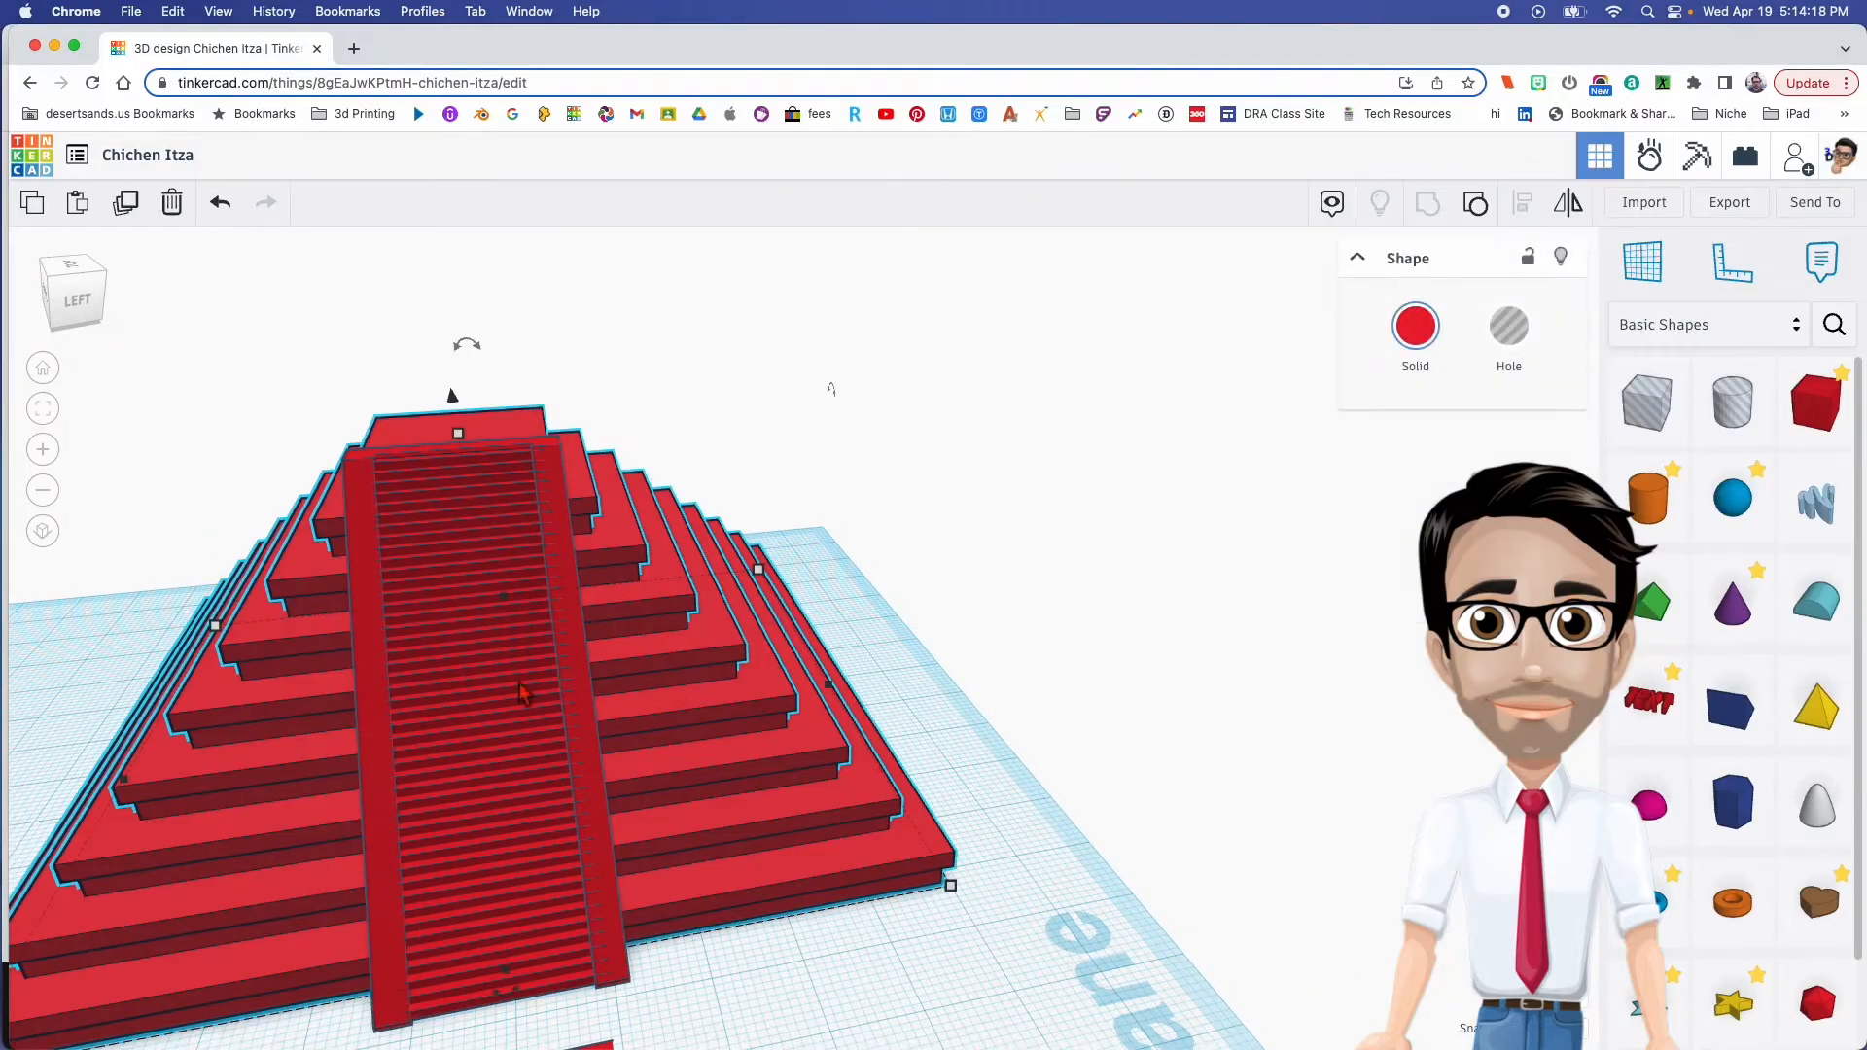
{"action": "middle_click_drag", "start_coordinate": [446, 825], "coordinate": [739, 813]}
{"action": "right_click_drag", "start_coordinate": [762, 953], "coordinate": [768, 976]}
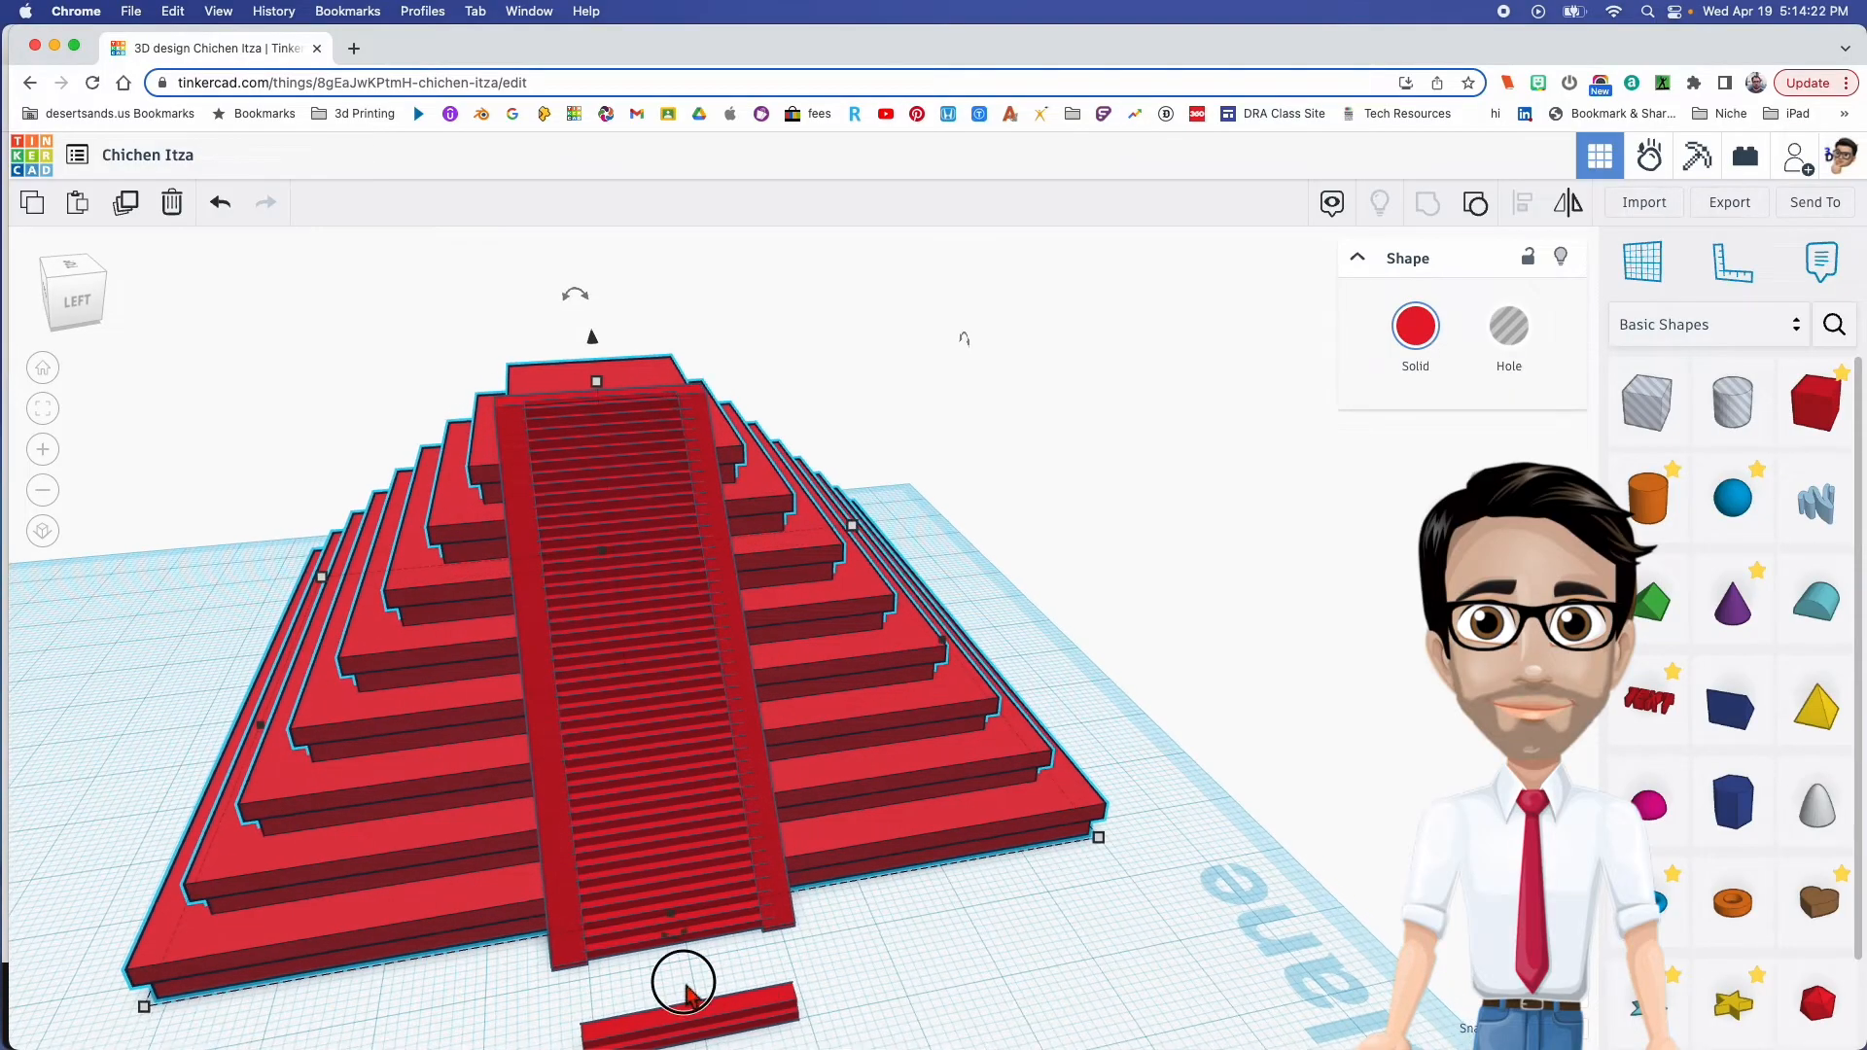
{"action": "left_click_drag", "start_coordinate": [684, 983], "coordinate": [730, 1030]}
{"action": "key", "text": "Delete"}
Duplicate all staircase parts without the pyramid, rotate the copy a quarter turn and move it to the pyramid's adjacent front side
{"action": "left_click_drag", "start_coordinate": [378, 381], "coordinate": [929, 1021]}
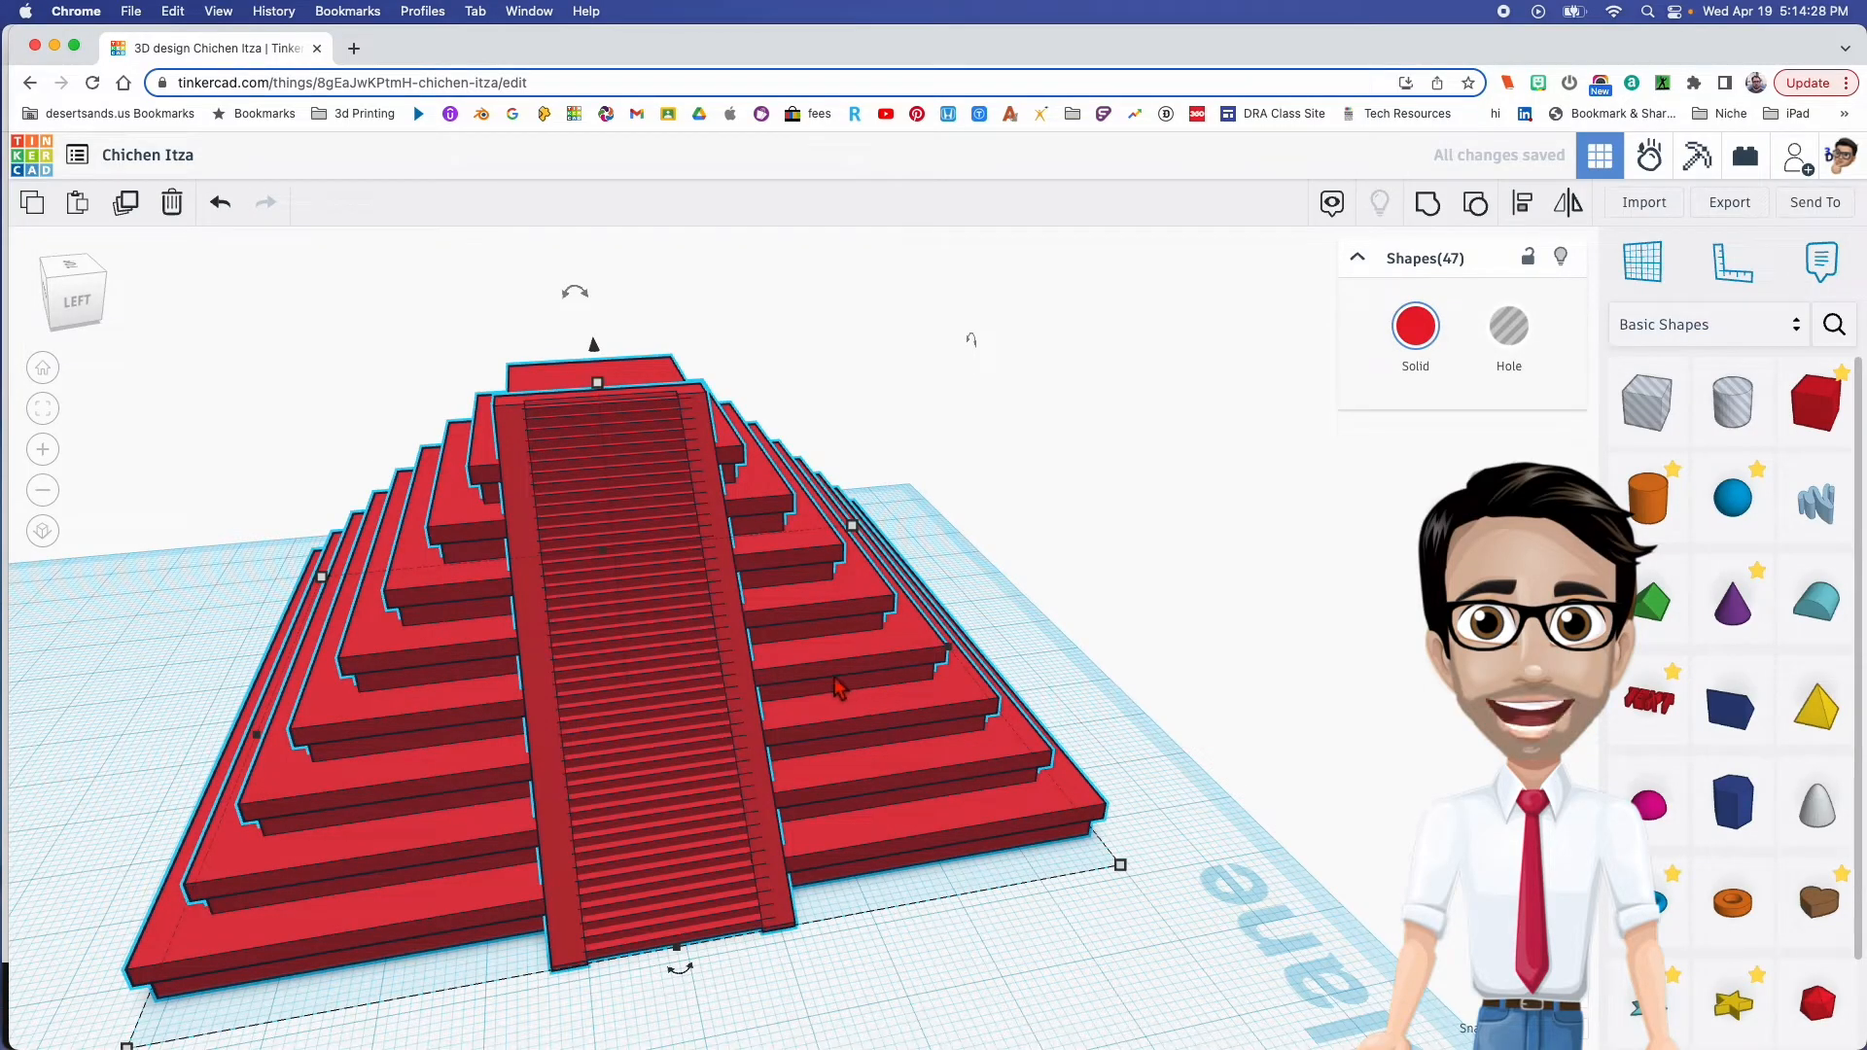
{"action": "left_click", "coordinate": [335, 856], "text": "shift"}
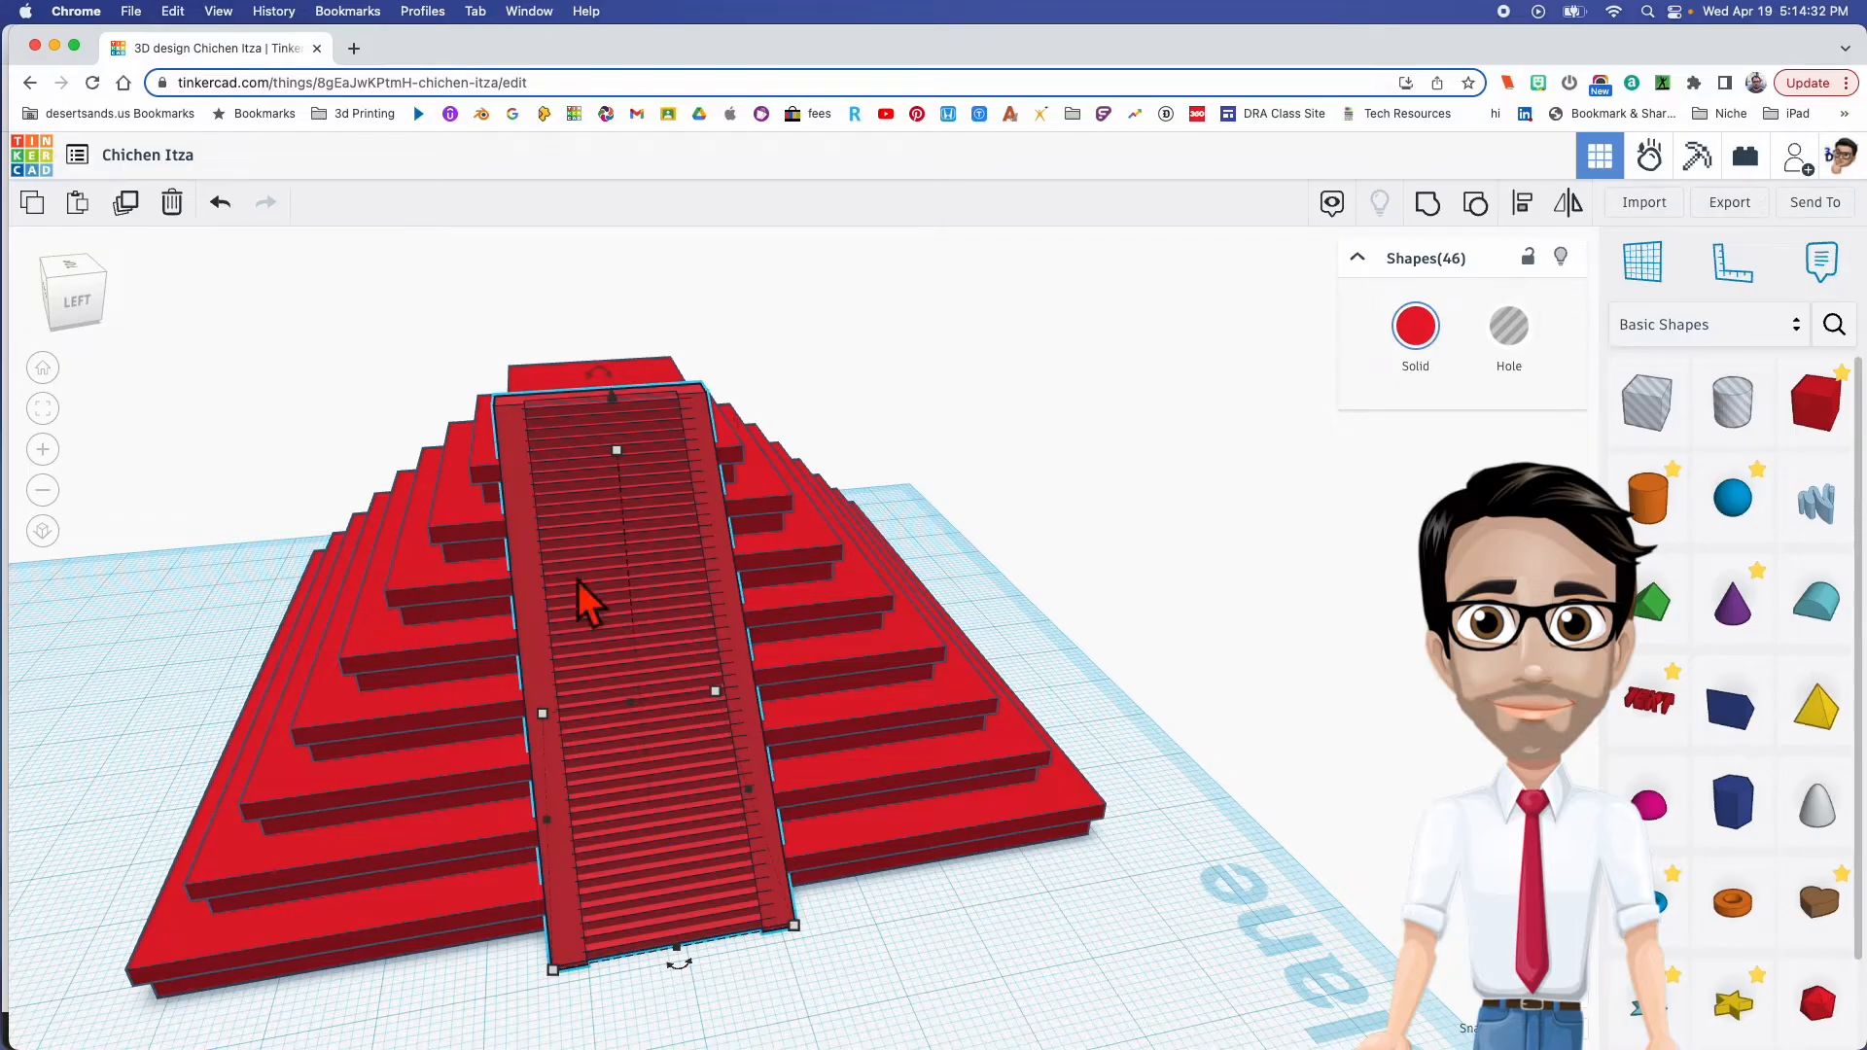
{"action": "key", "text": "super+d"}
{"action": "left_click_drag", "start_coordinate": [677, 965], "coordinate": [814, 800]}
{"action": "left_click_drag", "start_coordinate": [569, 664], "coordinate": [970, 552]}
{"action": "right_click_drag", "start_coordinate": [970, 552], "coordinate": [1011, 647]}
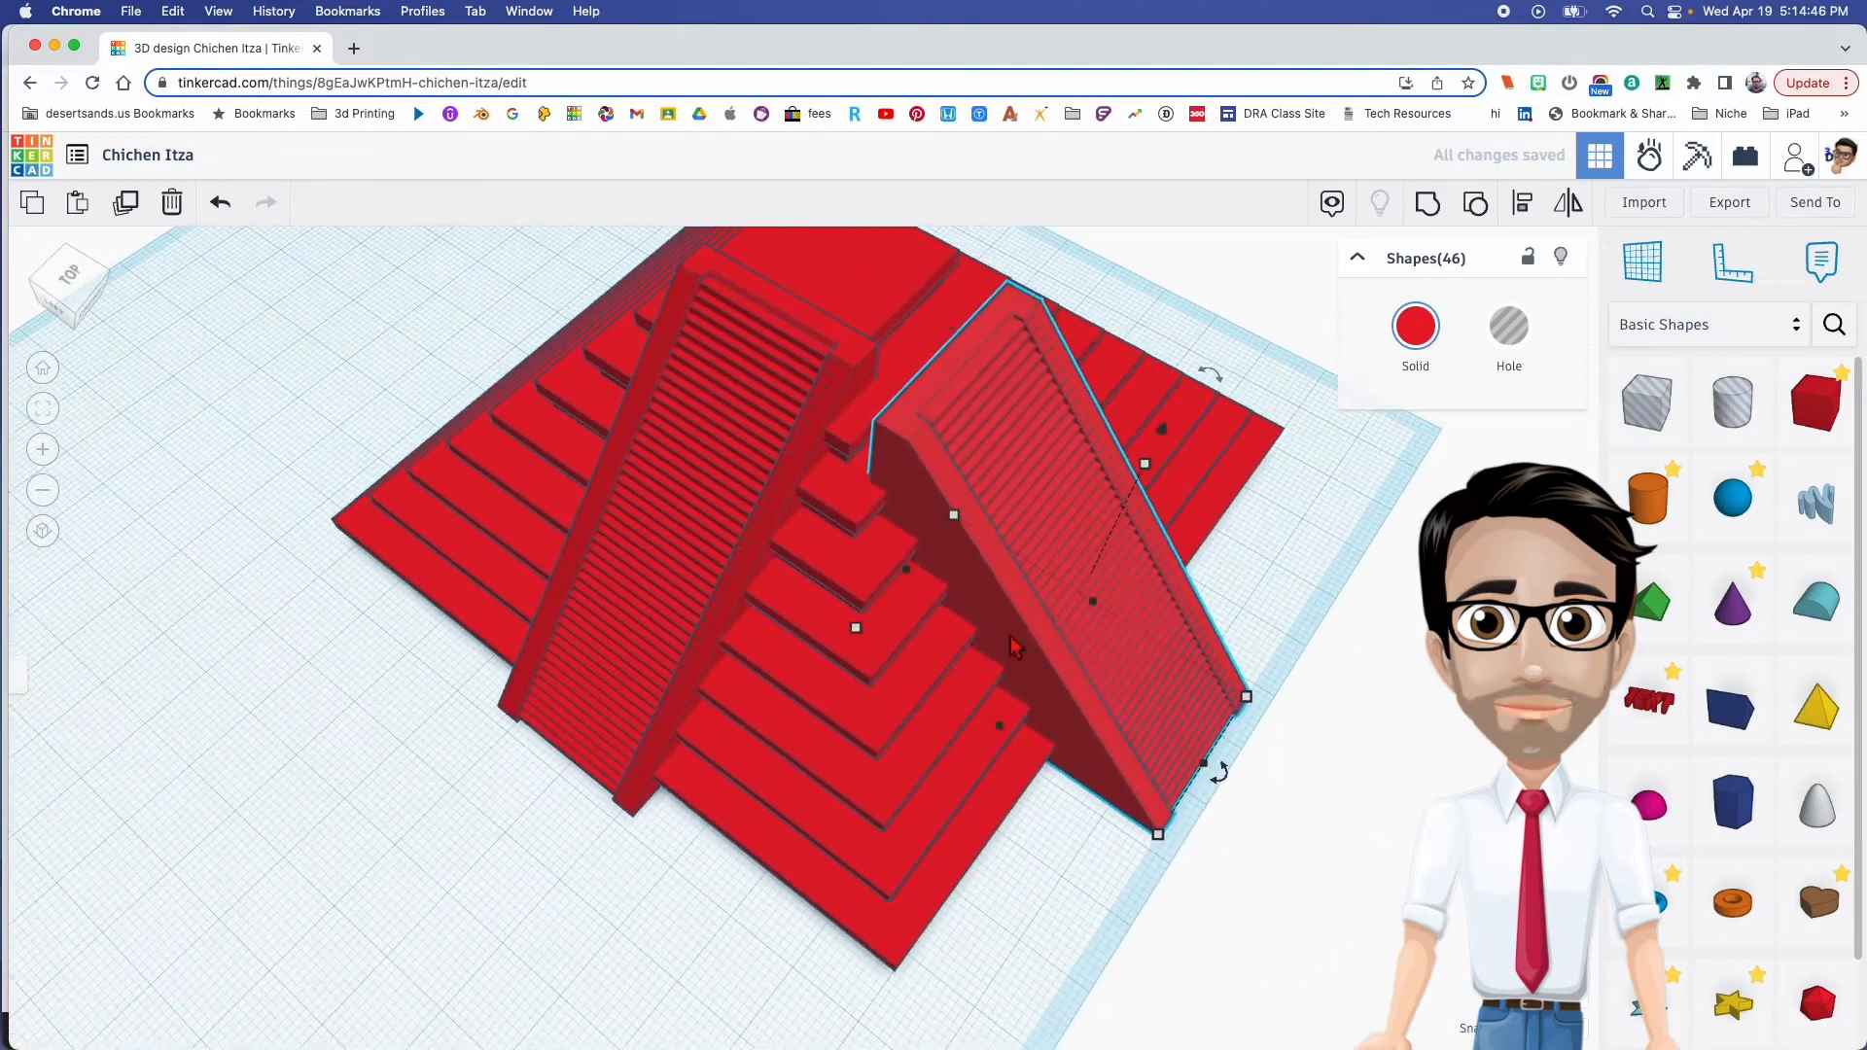
Group the staircase copy's parts and center-align the group with the pyramid across its front side
{"action": "left_click", "coordinate": [1431, 208]}
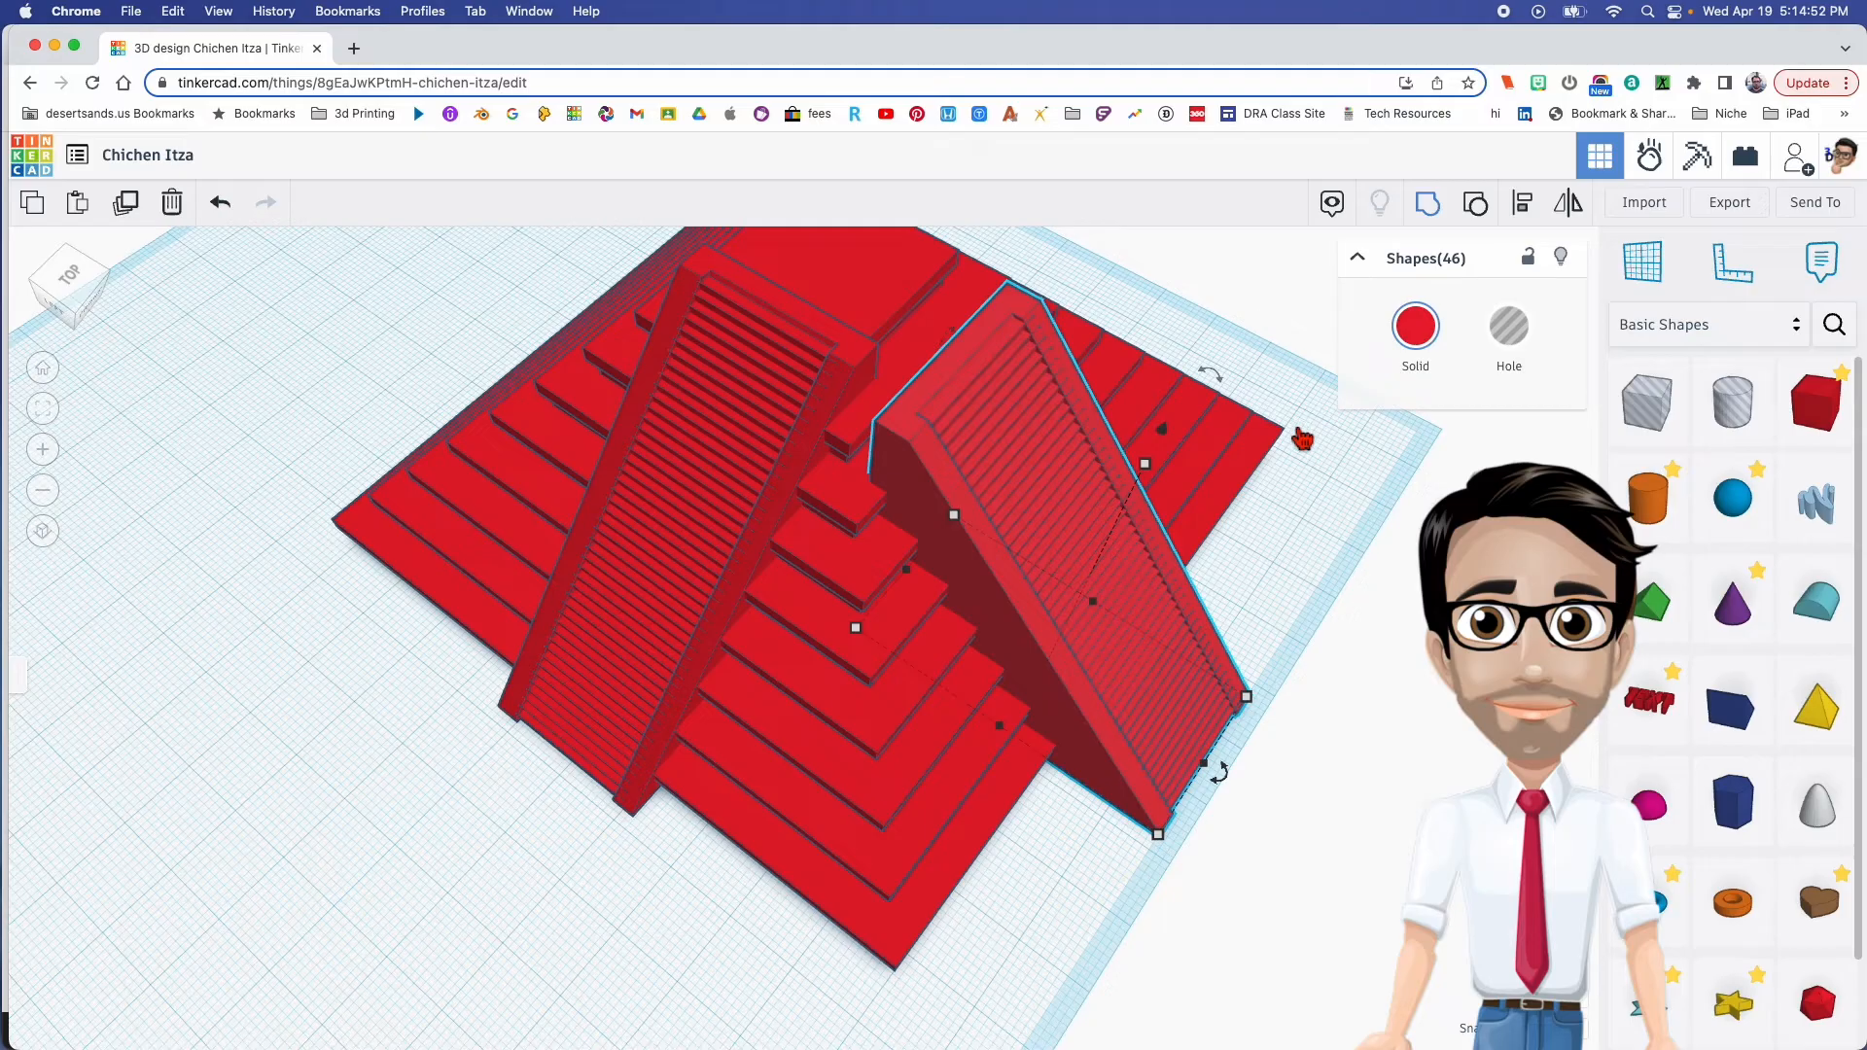
{"action": "right_click_drag", "start_coordinate": [1292, 445], "coordinate": [1002, 387]}
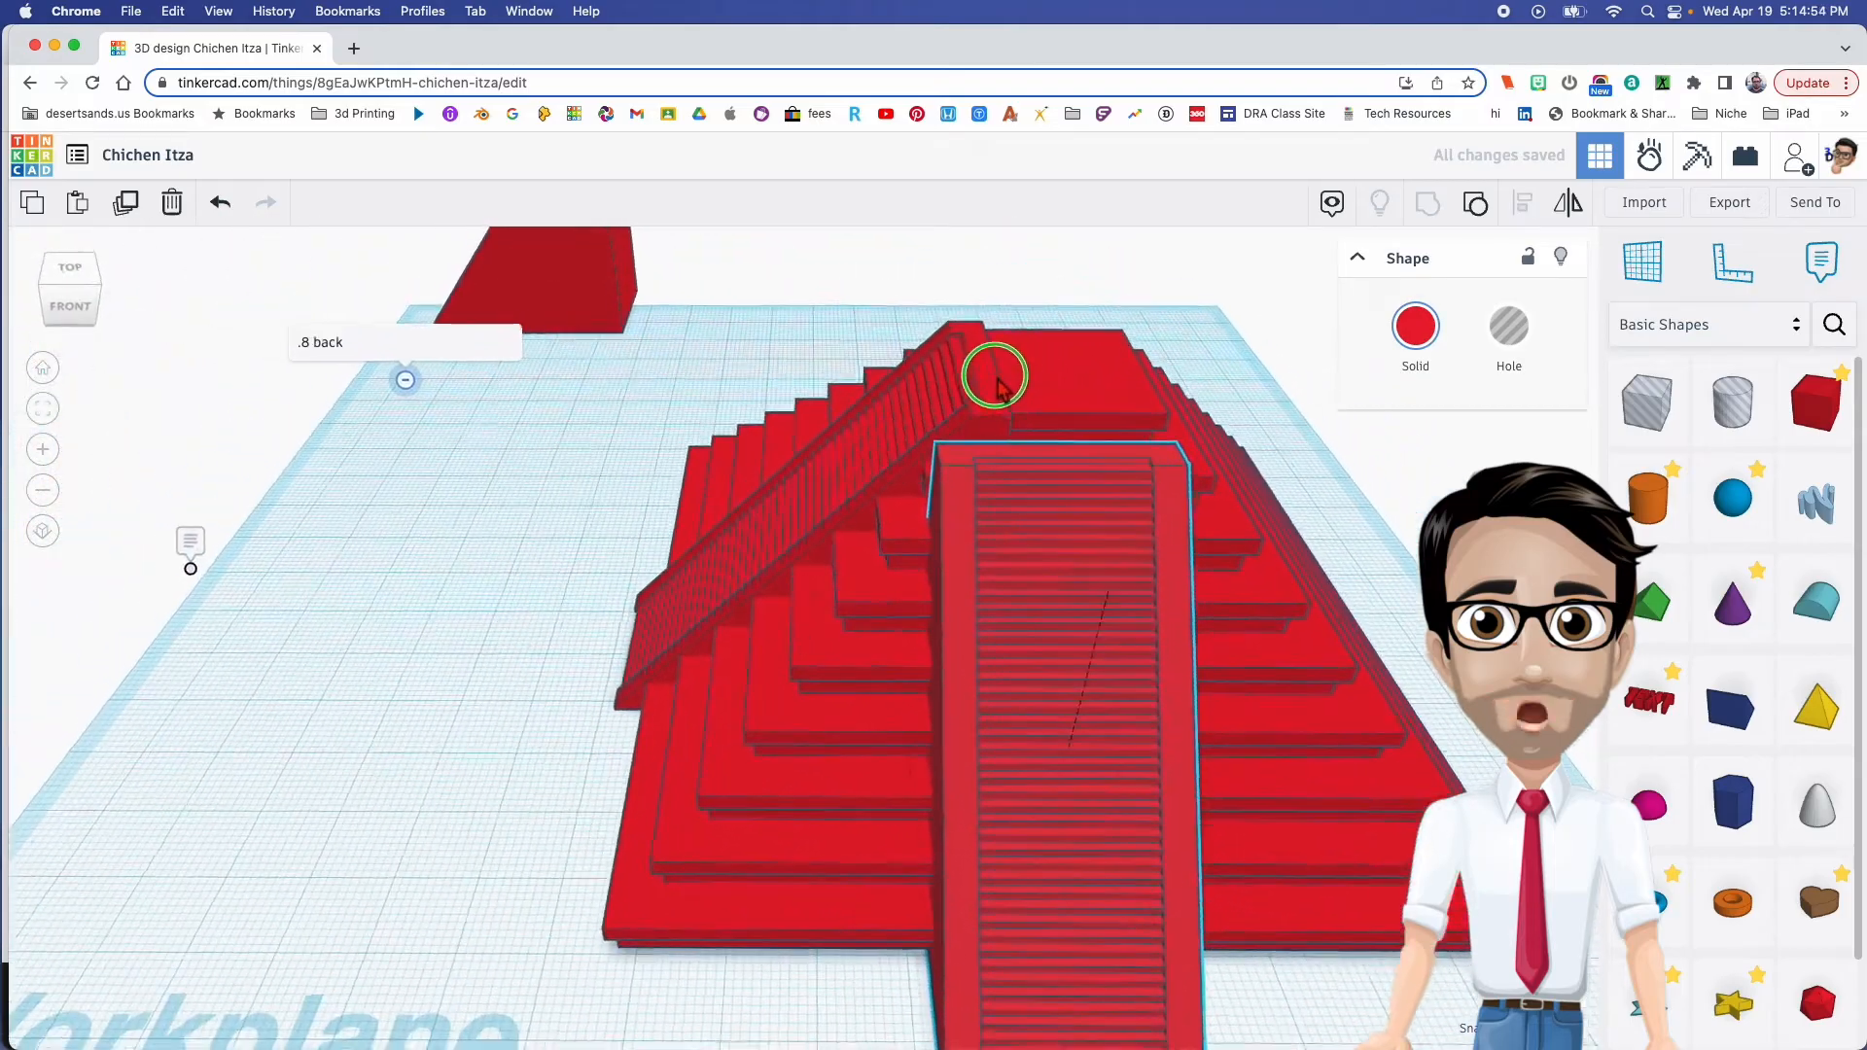
{"action": "left_click_drag", "start_coordinate": [1291, 971], "coordinate": [1031, 842]}
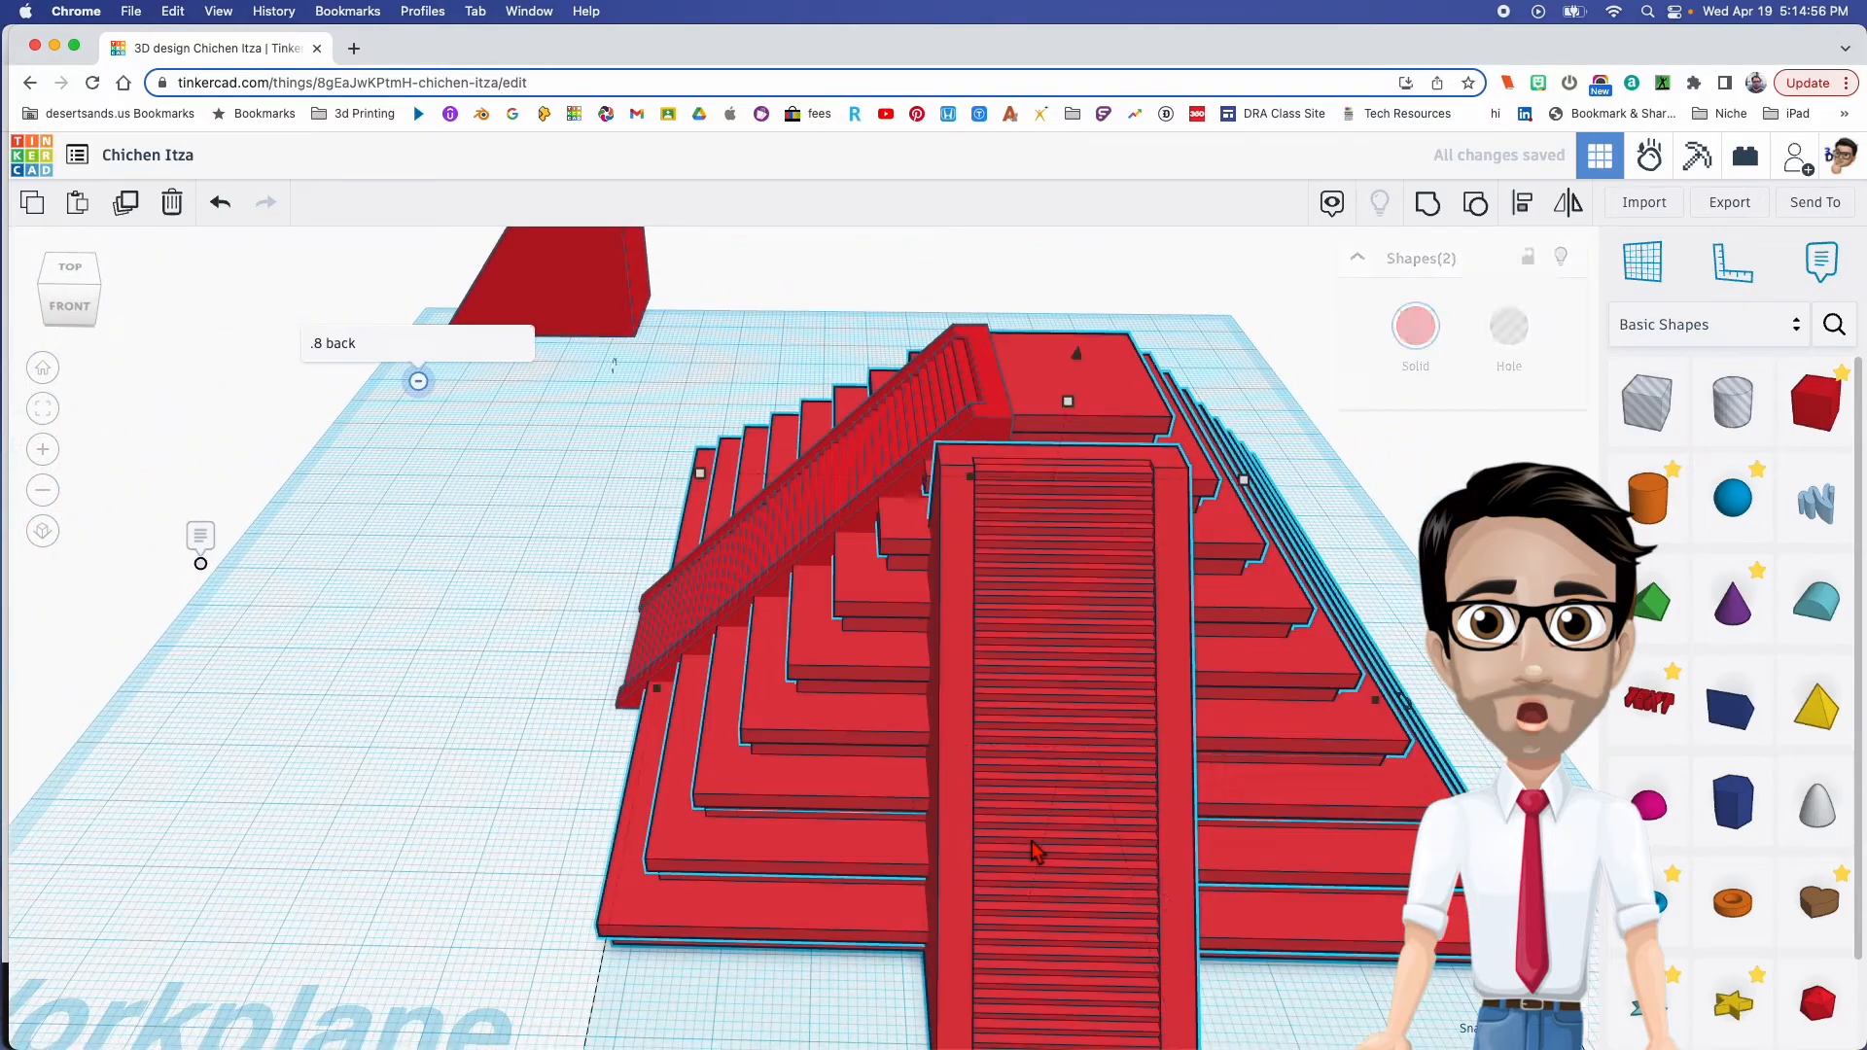
{"action": "left_click_drag", "start_coordinate": [1275, 992], "coordinate": [1091, 840]}
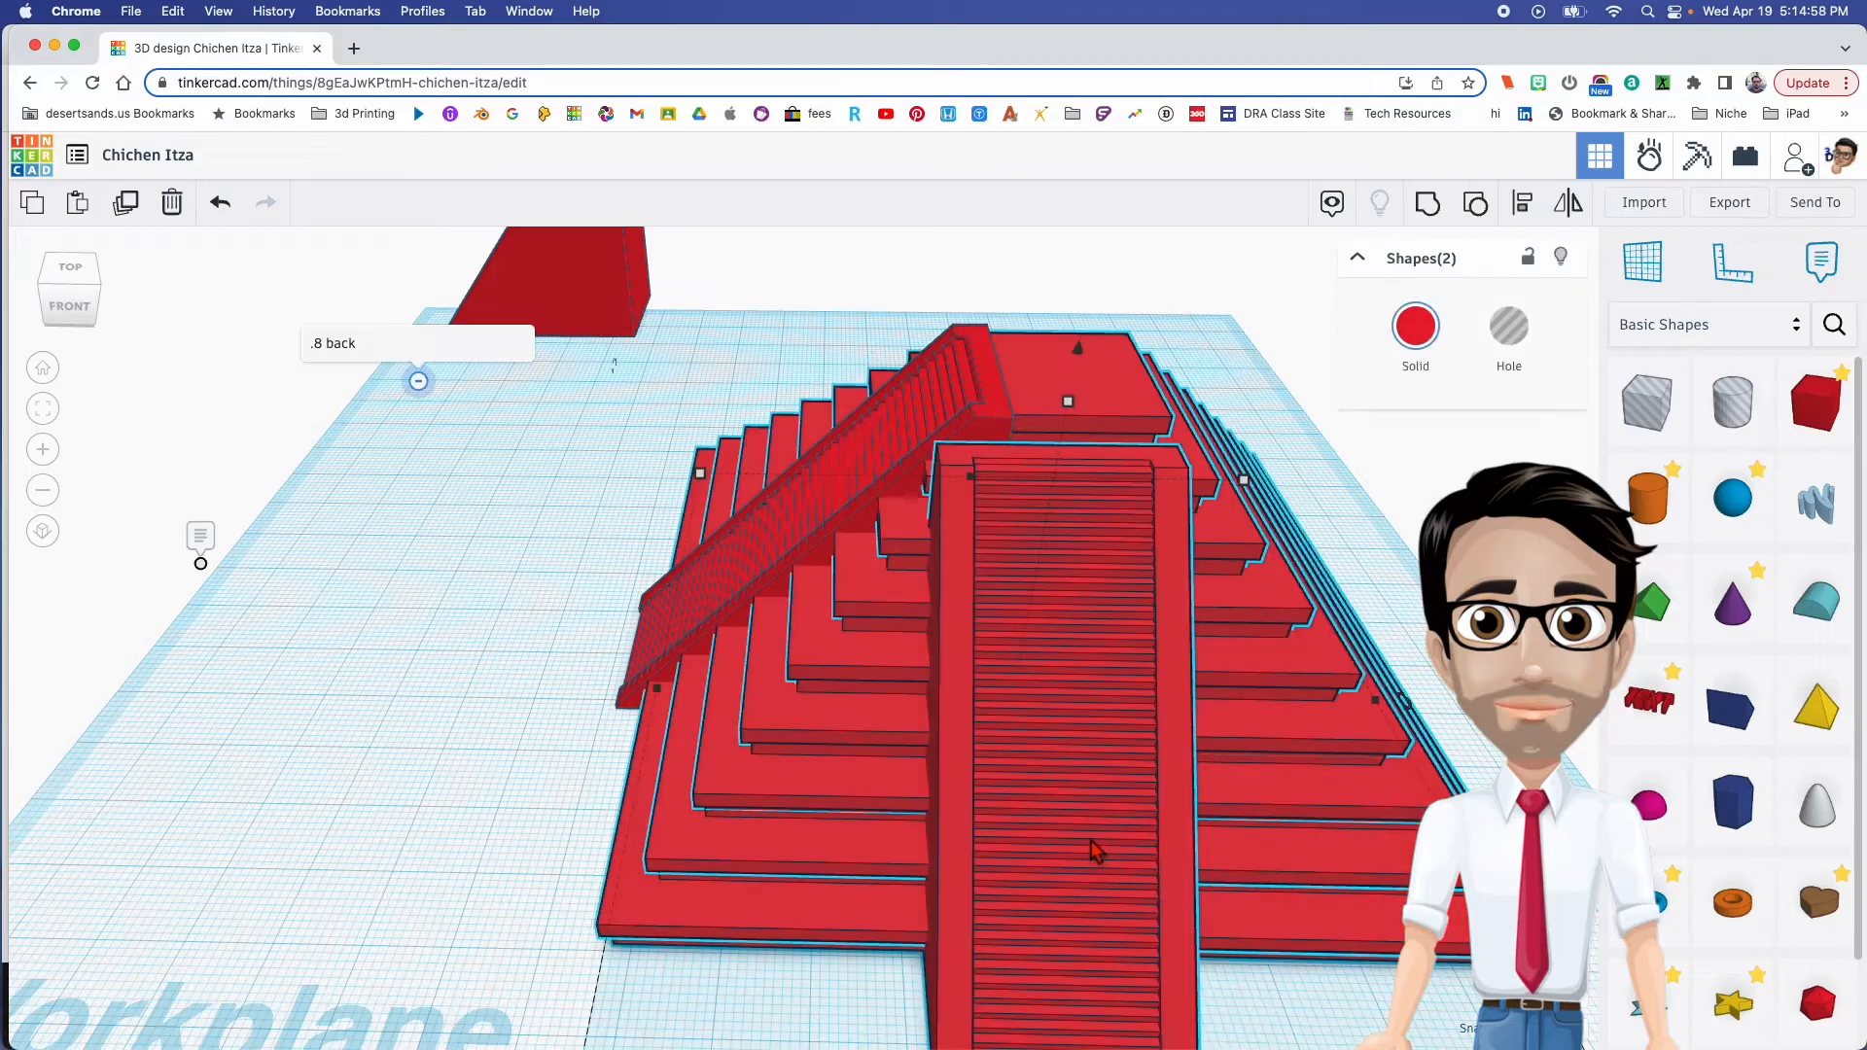
{"action": "key", "text": "l"}
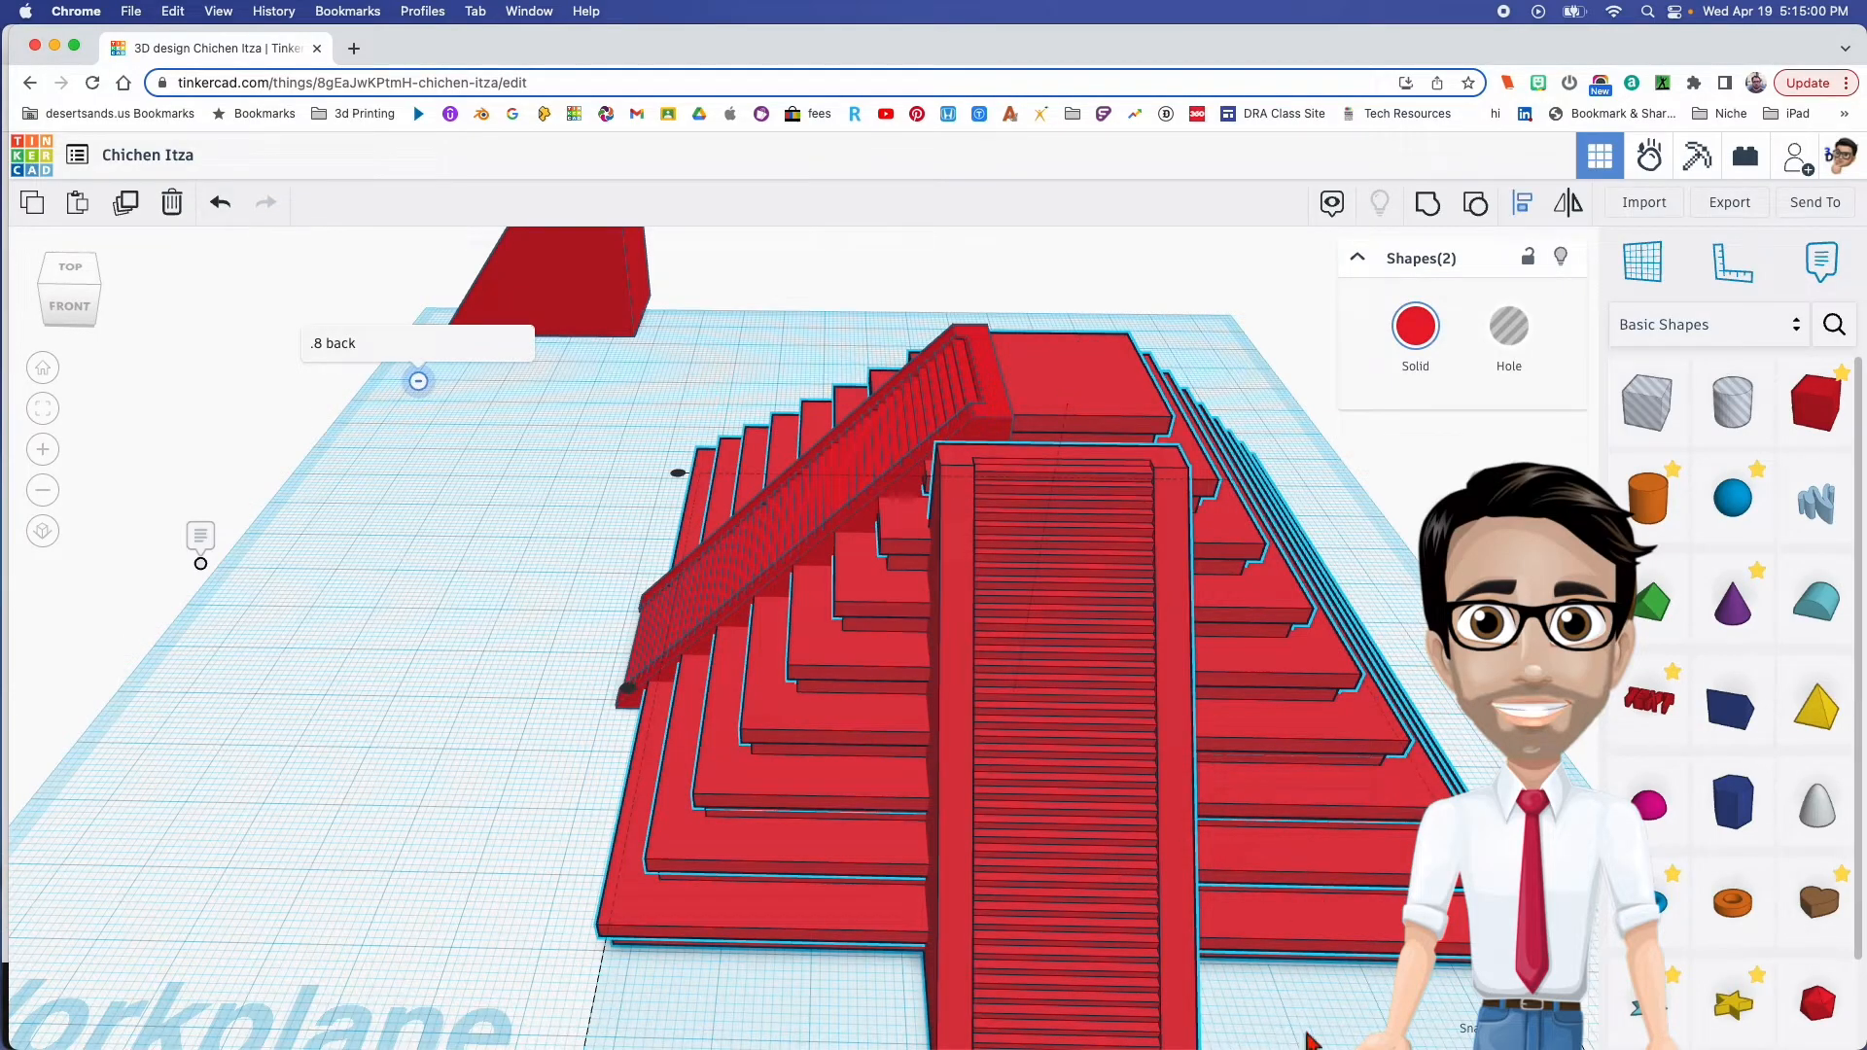
{"action": "scroll", "coordinate": [1123, 904], "scroll_direction": "down", "scroll_amount": 5}
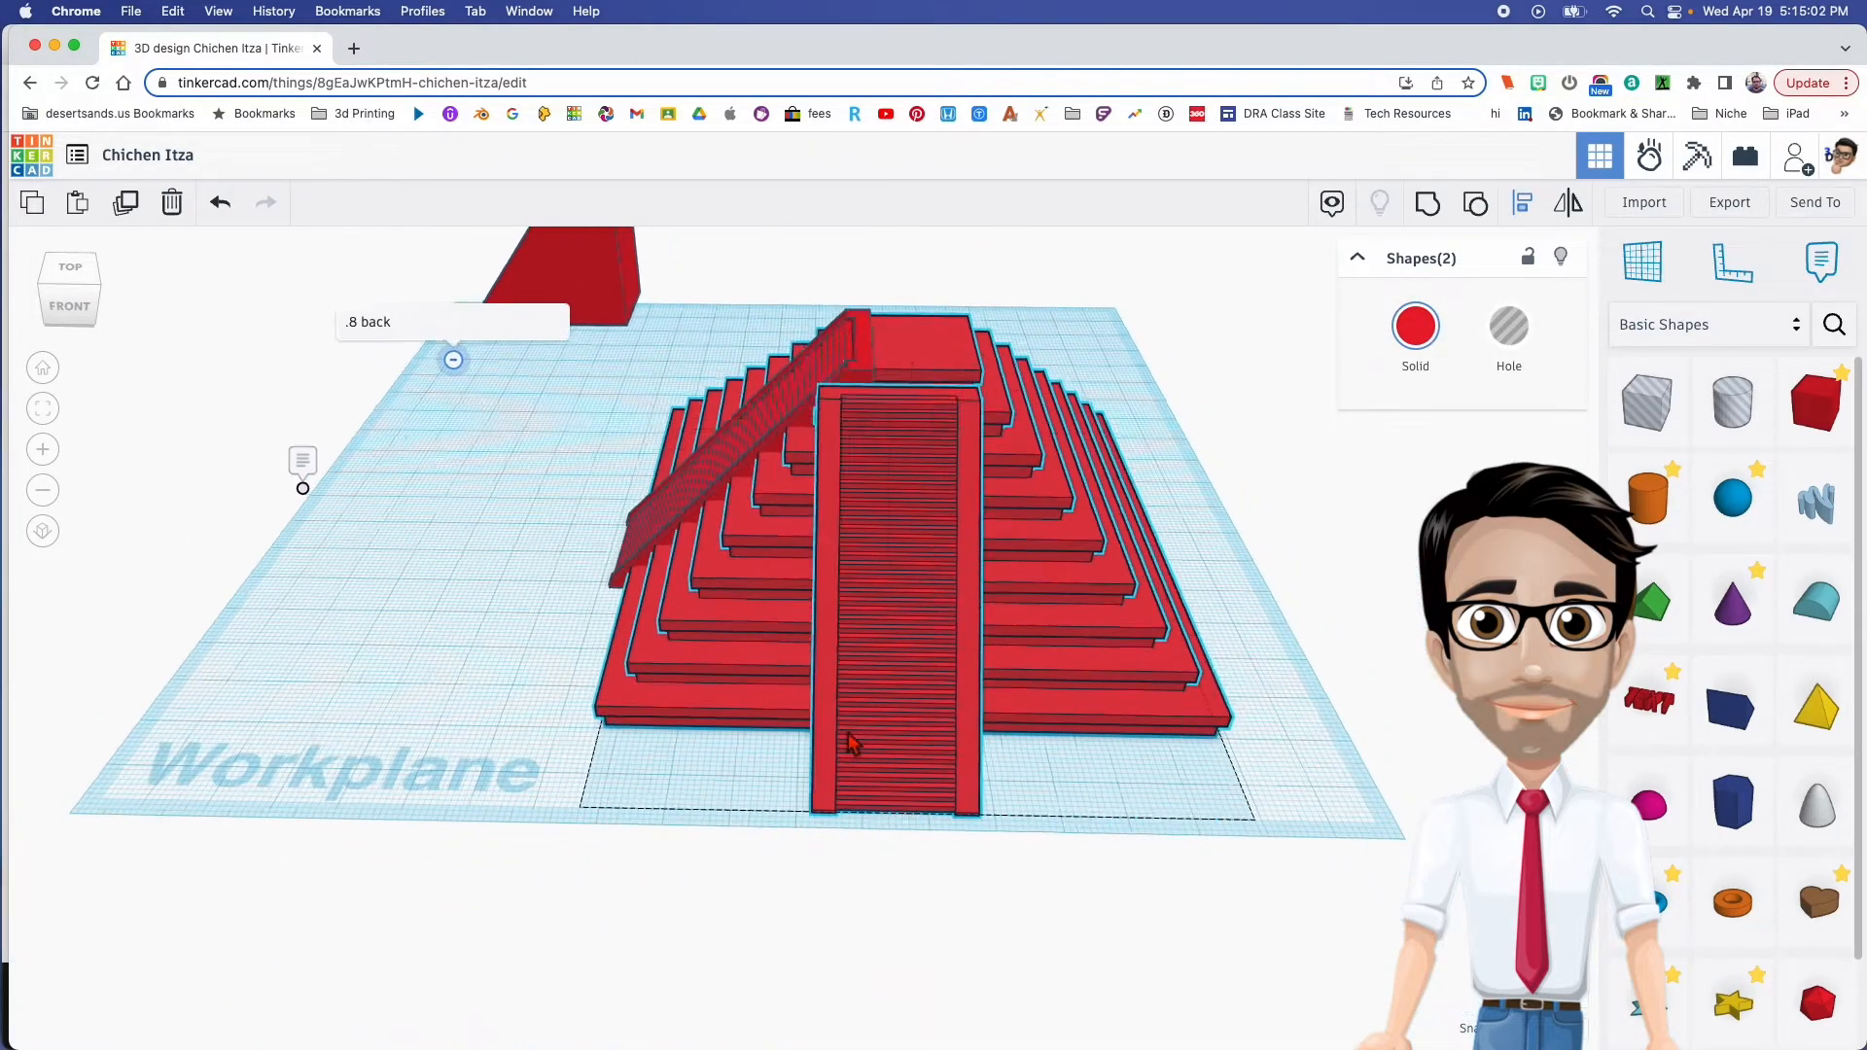
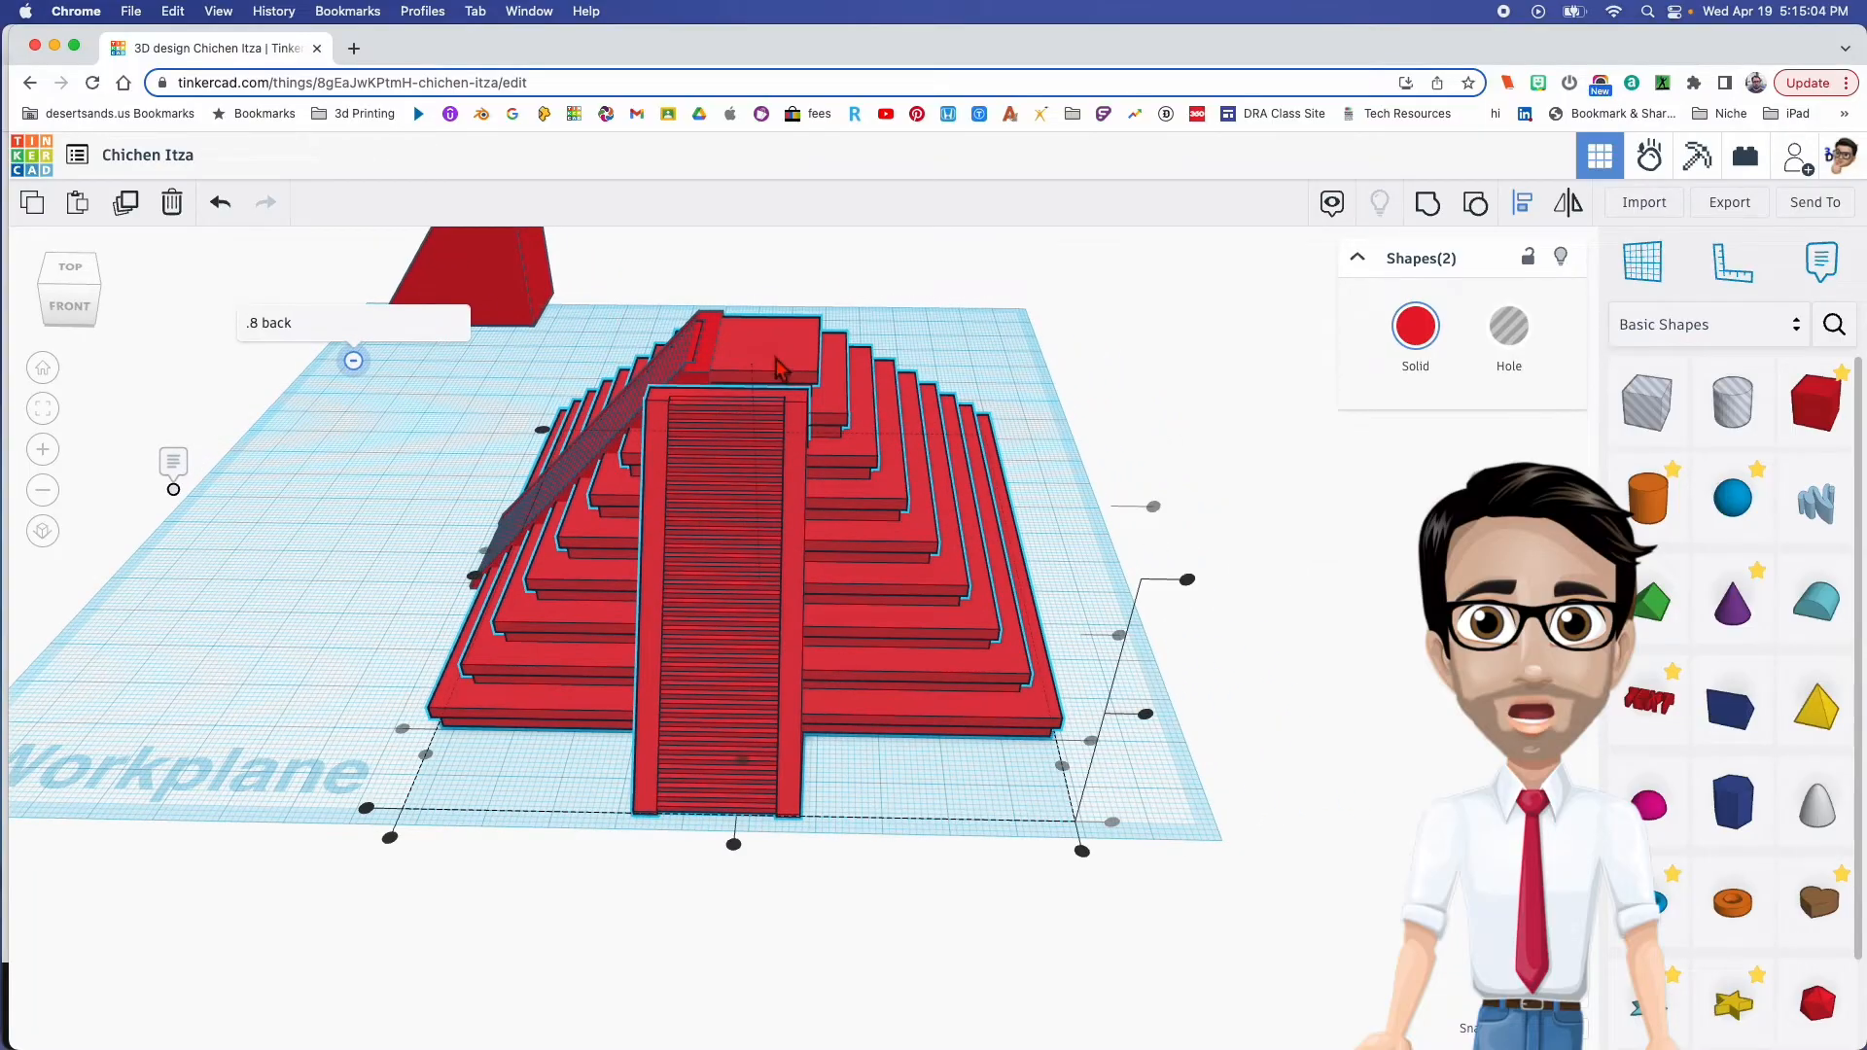
{"action": "left_click", "coordinate": [744, 763]}
{"action": "right_click_drag", "start_coordinate": [775, 768], "coordinate": [817, 741]}
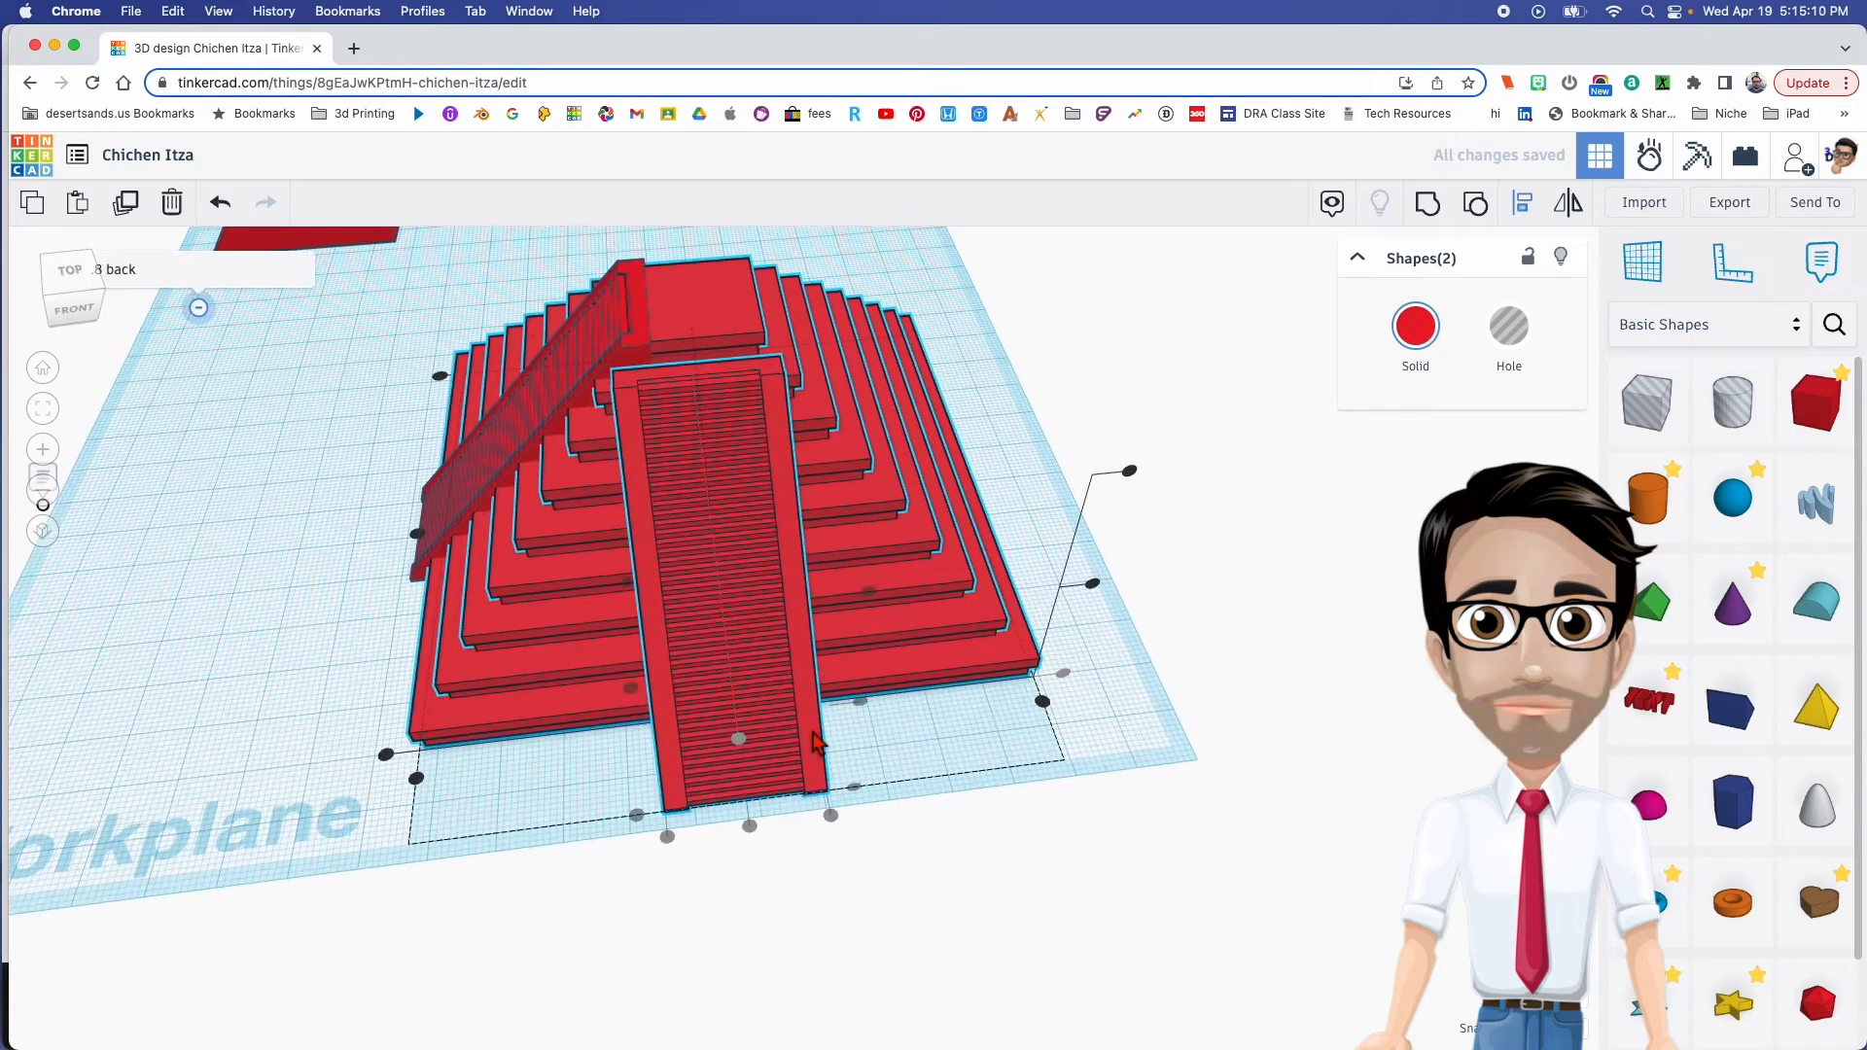
{"action": "left_click", "coordinate": [887, 819]}
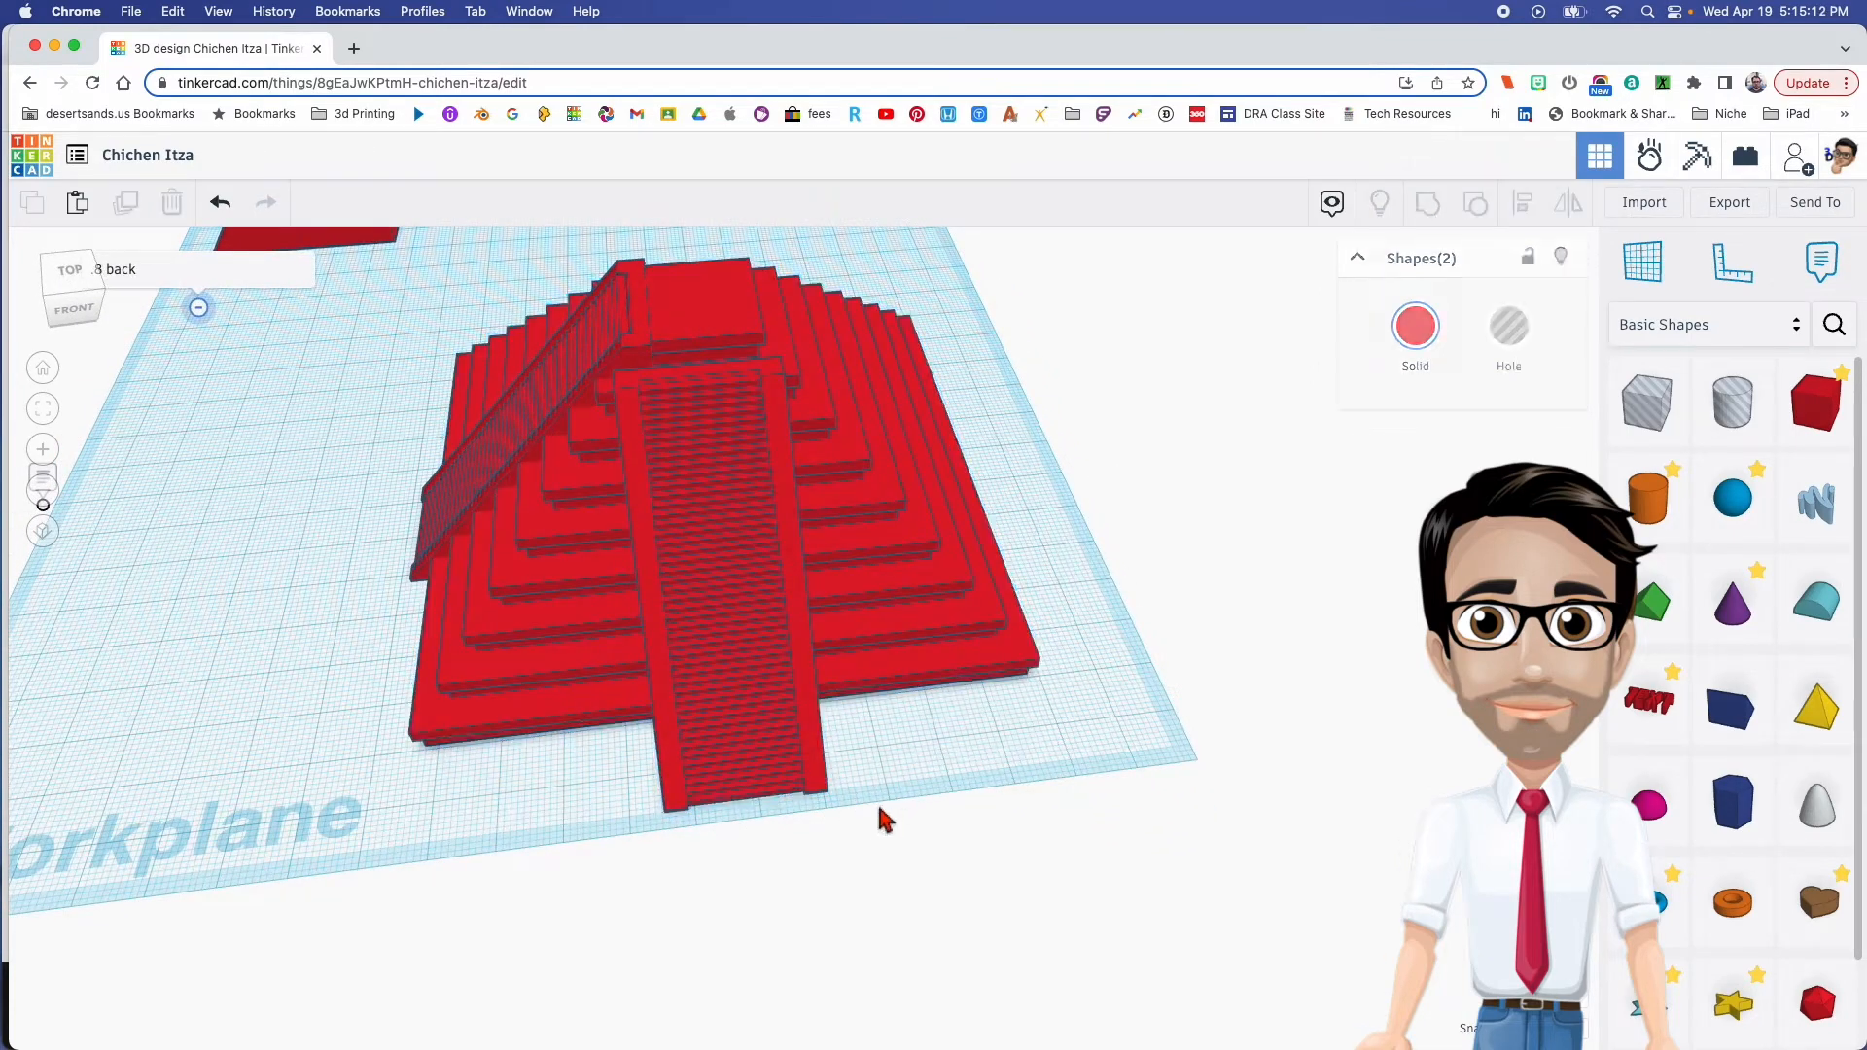
Nudge the grouped staircase copy back into the pyramid so that its upper end reaches the top tier
{"action": "left_click", "coordinate": [822, 771]}
{"action": "key", "text": "Up"}
{"action": "key", "text": "Up"}
{"action": "key", "text": "Up"}
{"action": "key", "text": "Up"}
{"action": "key", "text": "Up"}
{"action": "key", "text": "Up"}
{"action": "key", "text": "Up"}
{"action": "key", "text": "Up"}
{"action": "key", "text": "Up"}
{"action": "key", "text": "Up"}
{"action": "key", "text": "Up"}
{"action": "key", "text": "Up"}
{"action": "key", "text": "Up"}
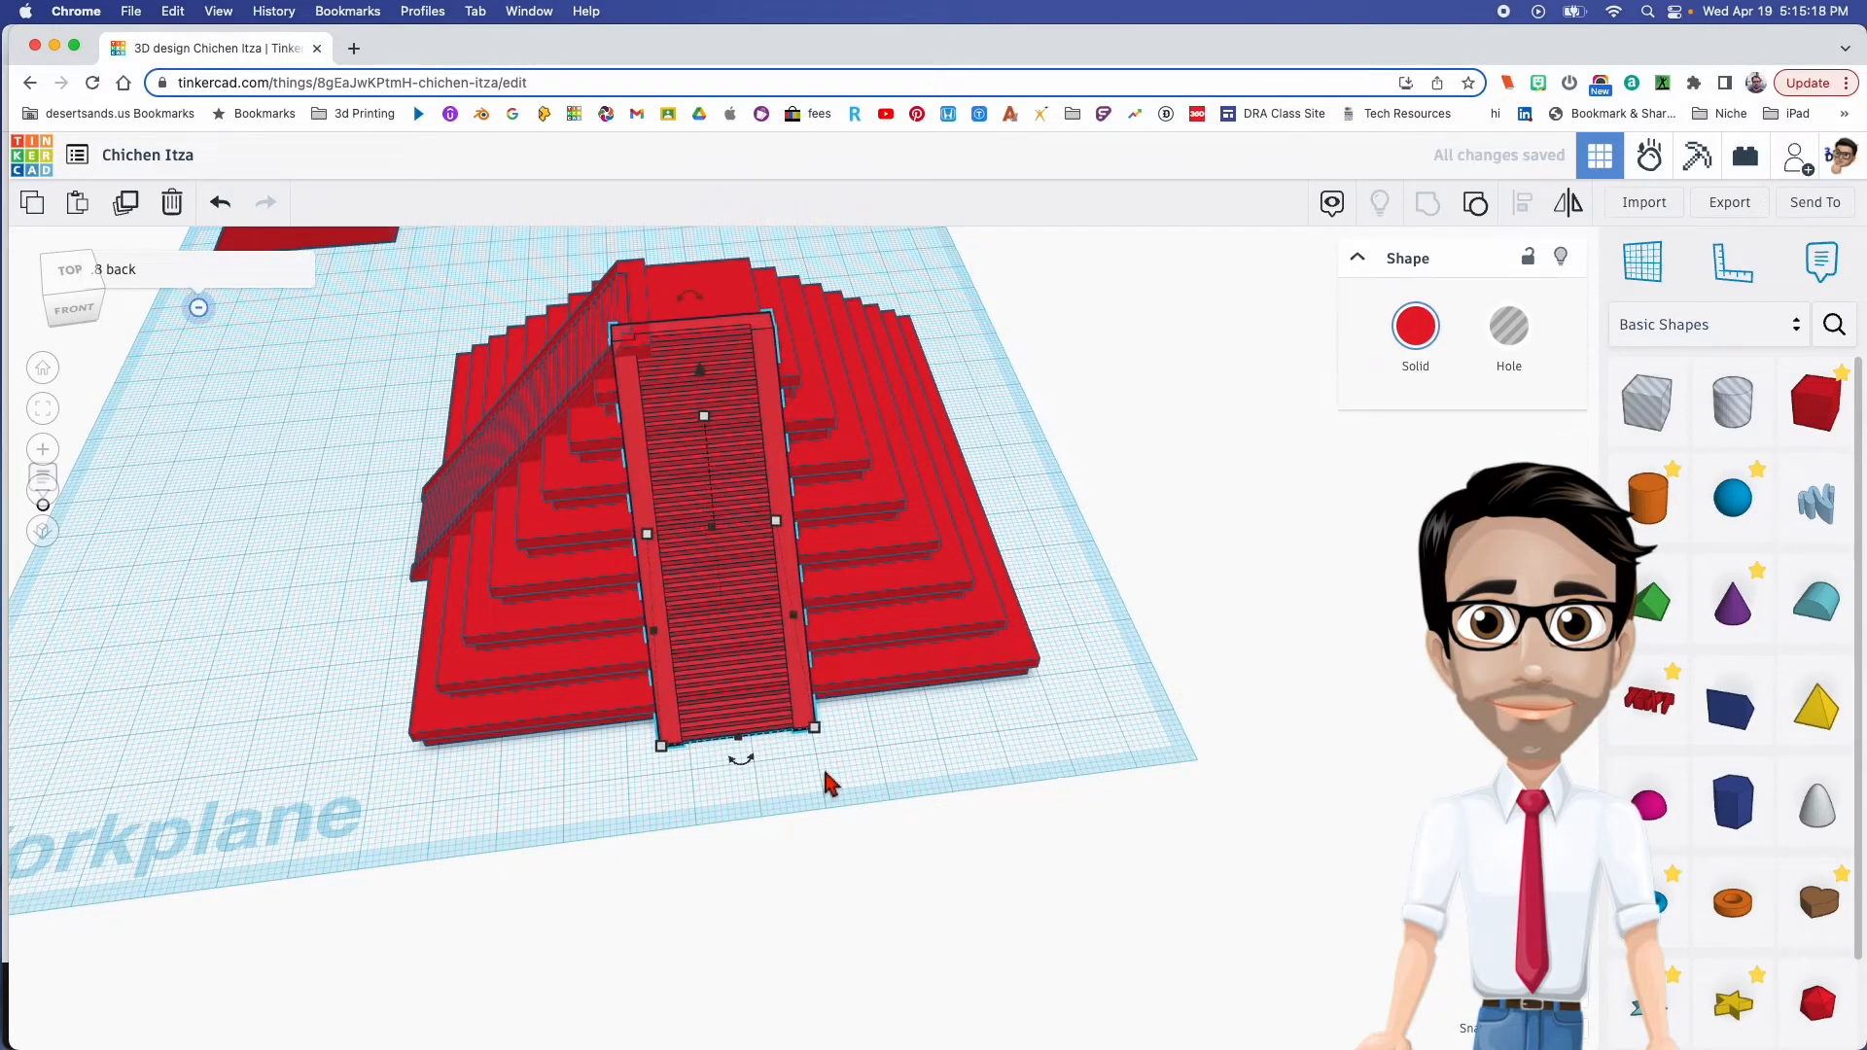
Examine how the two staircases meet at the pyramid's top and check whether the original staircase's steps are still separate boxes
{"action": "right_click_drag", "start_coordinate": [924, 655], "coordinate": [1247, 702]}
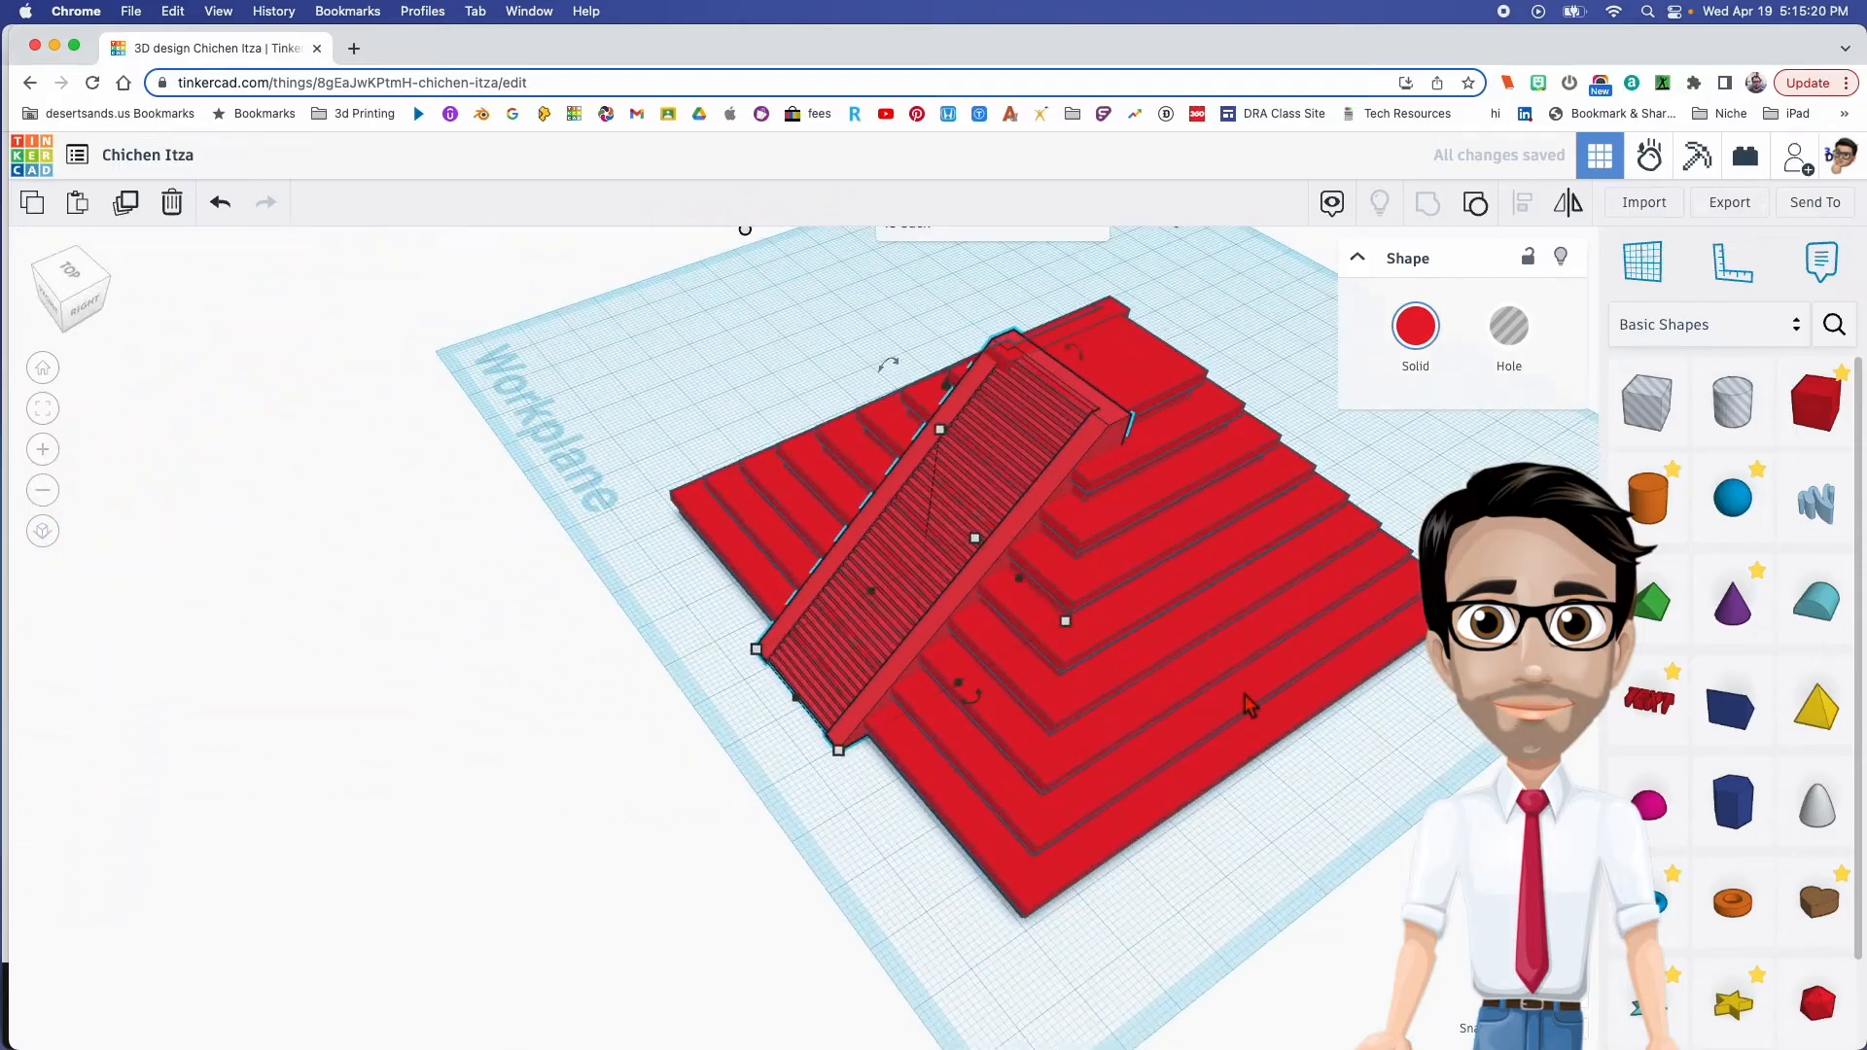
{"action": "middle_click_drag", "start_coordinate": [1171, 675], "coordinate": [984, 811]}
{"action": "scroll", "coordinate": [989, 805], "scroll_direction": "down", "scroll_amount": 3}
{"action": "scroll", "coordinate": [989, 804], "scroll_direction": "up", "scroll_amount": 5}
{"action": "right_click_drag", "start_coordinate": [1019, 748], "coordinate": [867, 807]}
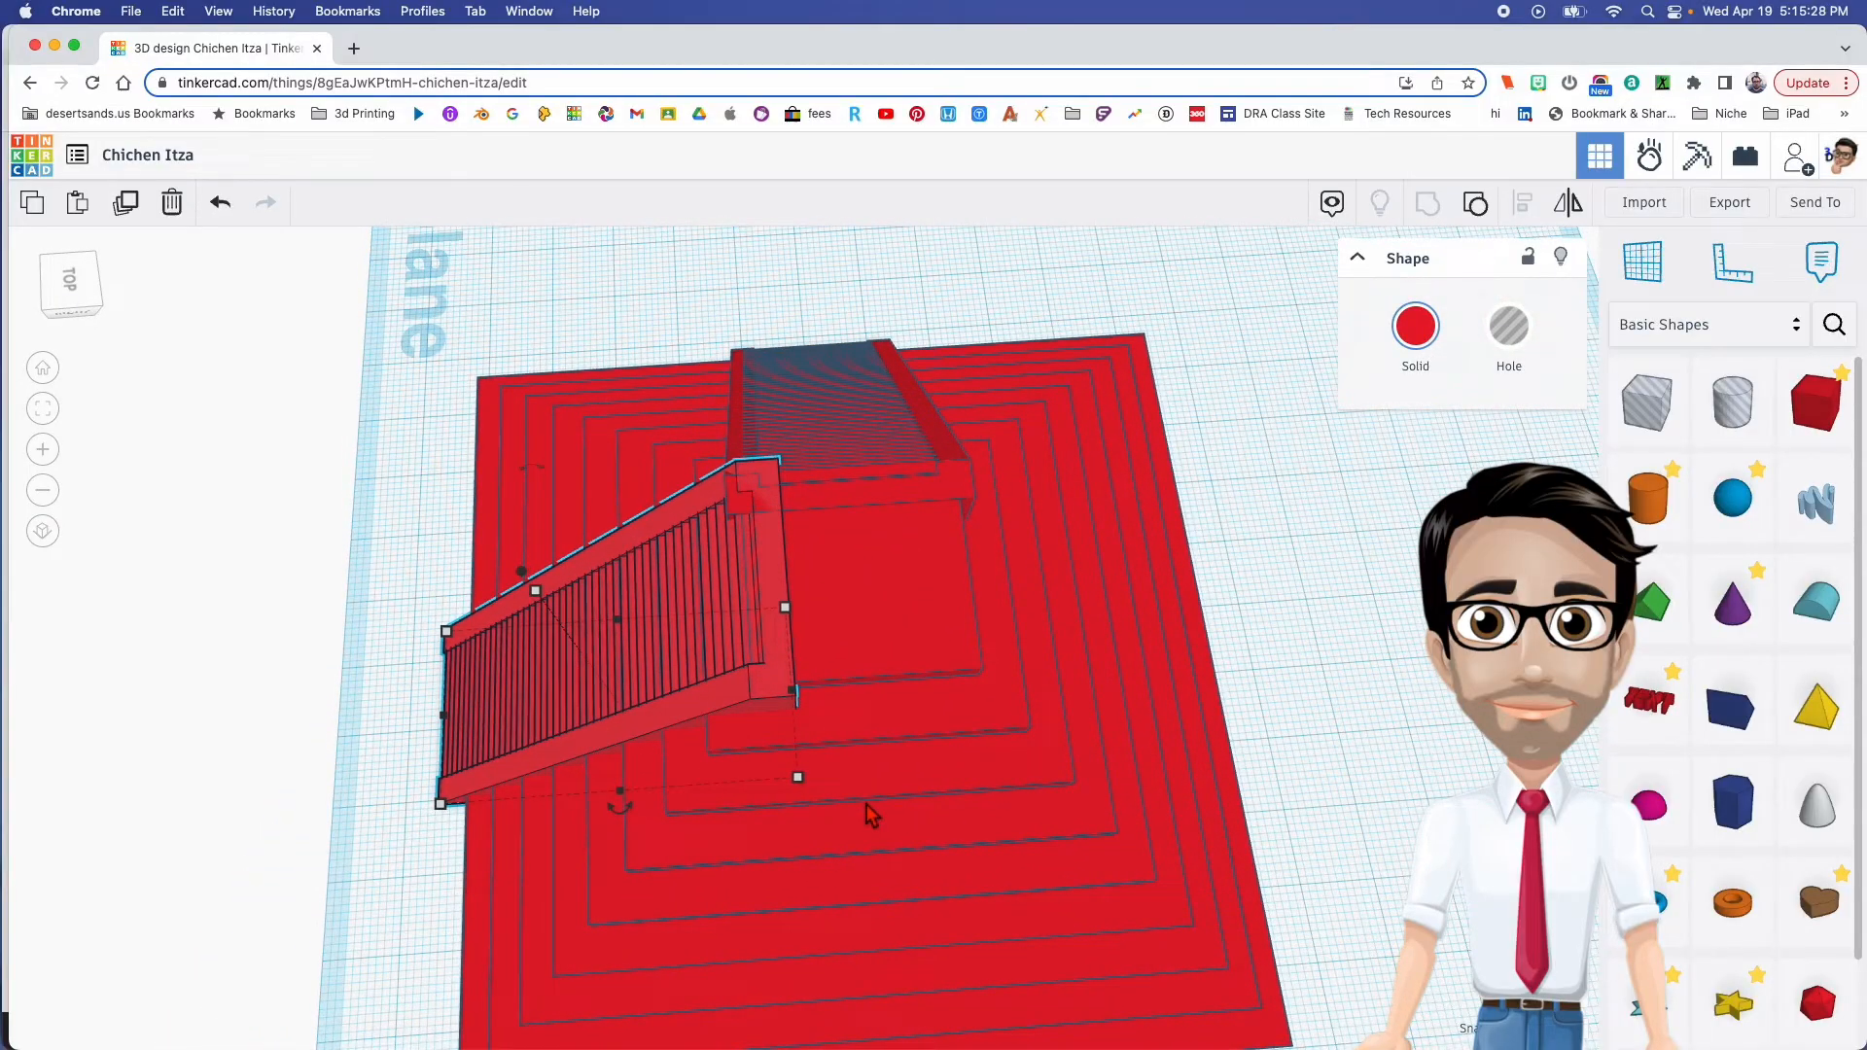
{"action": "right_click_drag", "start_coordinate": [817, 774], "coordinate": [741, 425]}
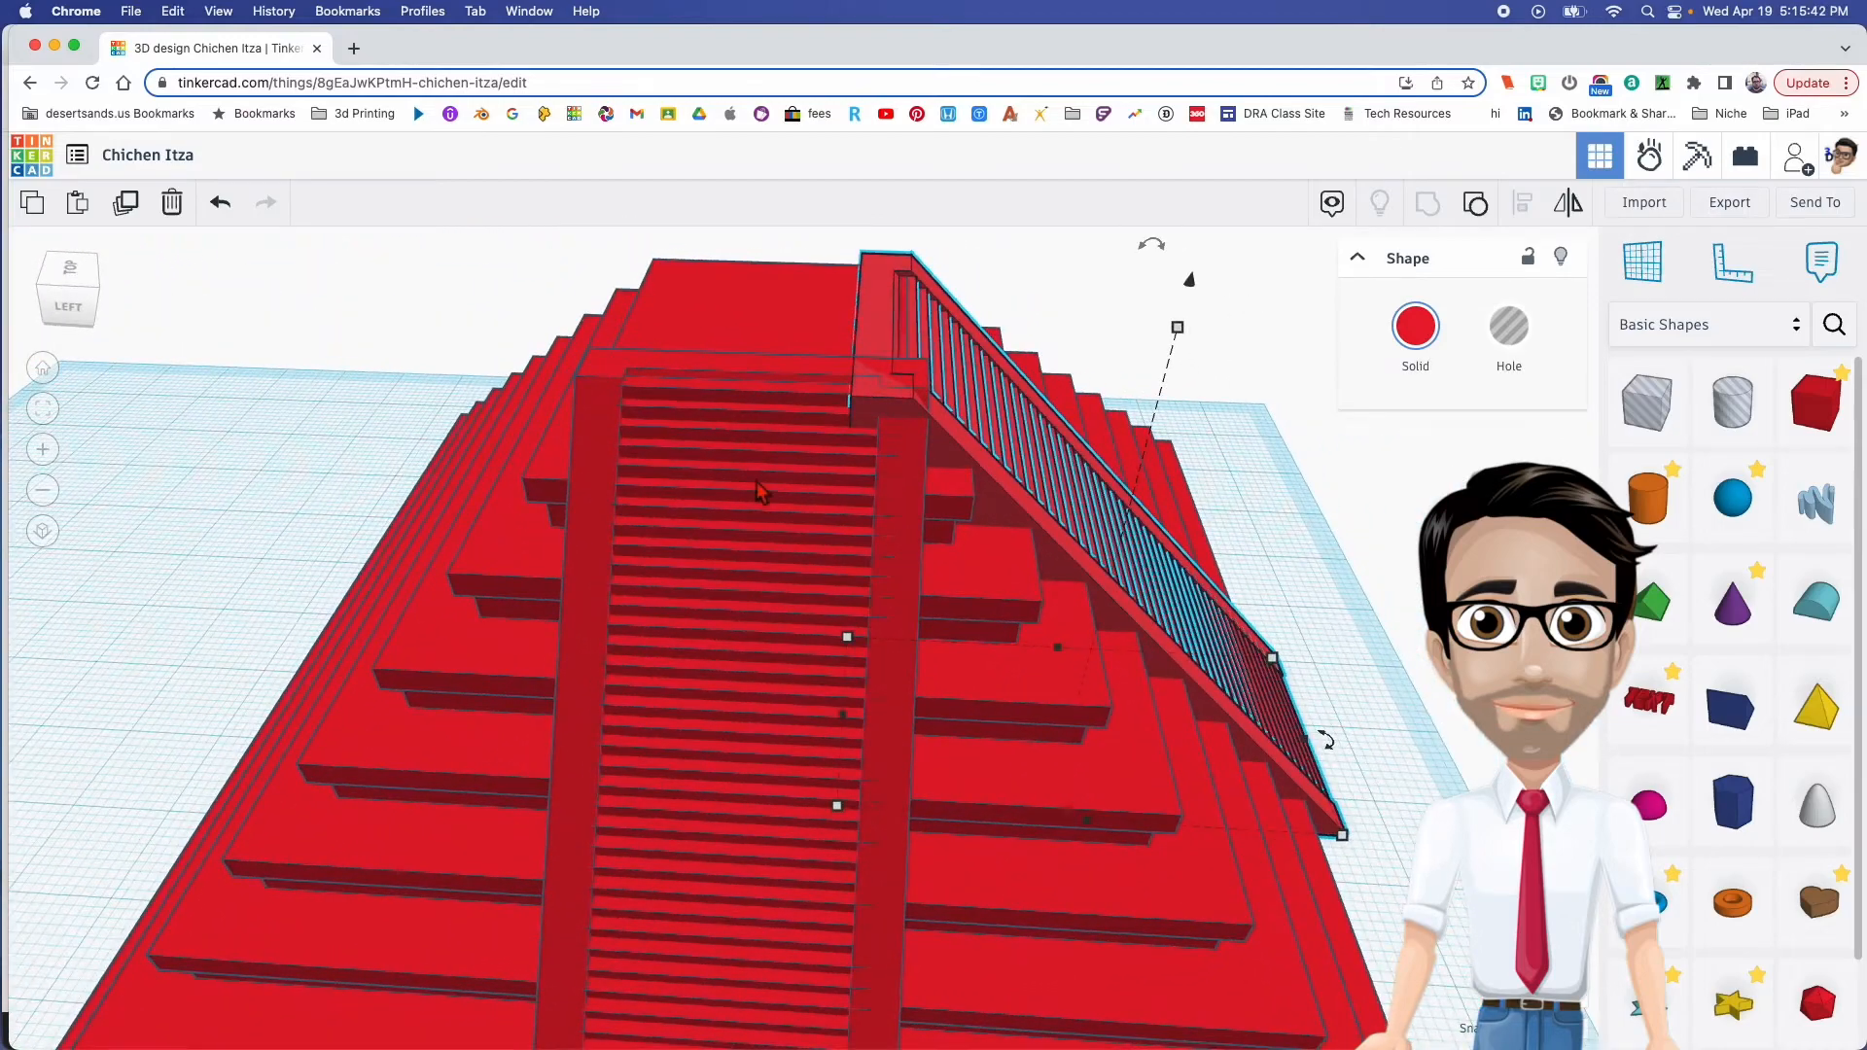
{"action": "scroll", "coordinate": [849, 556], "scroll_direction": "down", "scroll_amount": 2}
{"action": "right_click_drag", "start_coordinate": [882, 604], "coordinate": [833, 630]}
{"action": "middle_click_drag", "start_coordinate": [833, 630], "coordinate": [790, 391]}
{"action": "right_click_drag", "start_coordinate": [824, 700], "coordinate": [861, 590]}
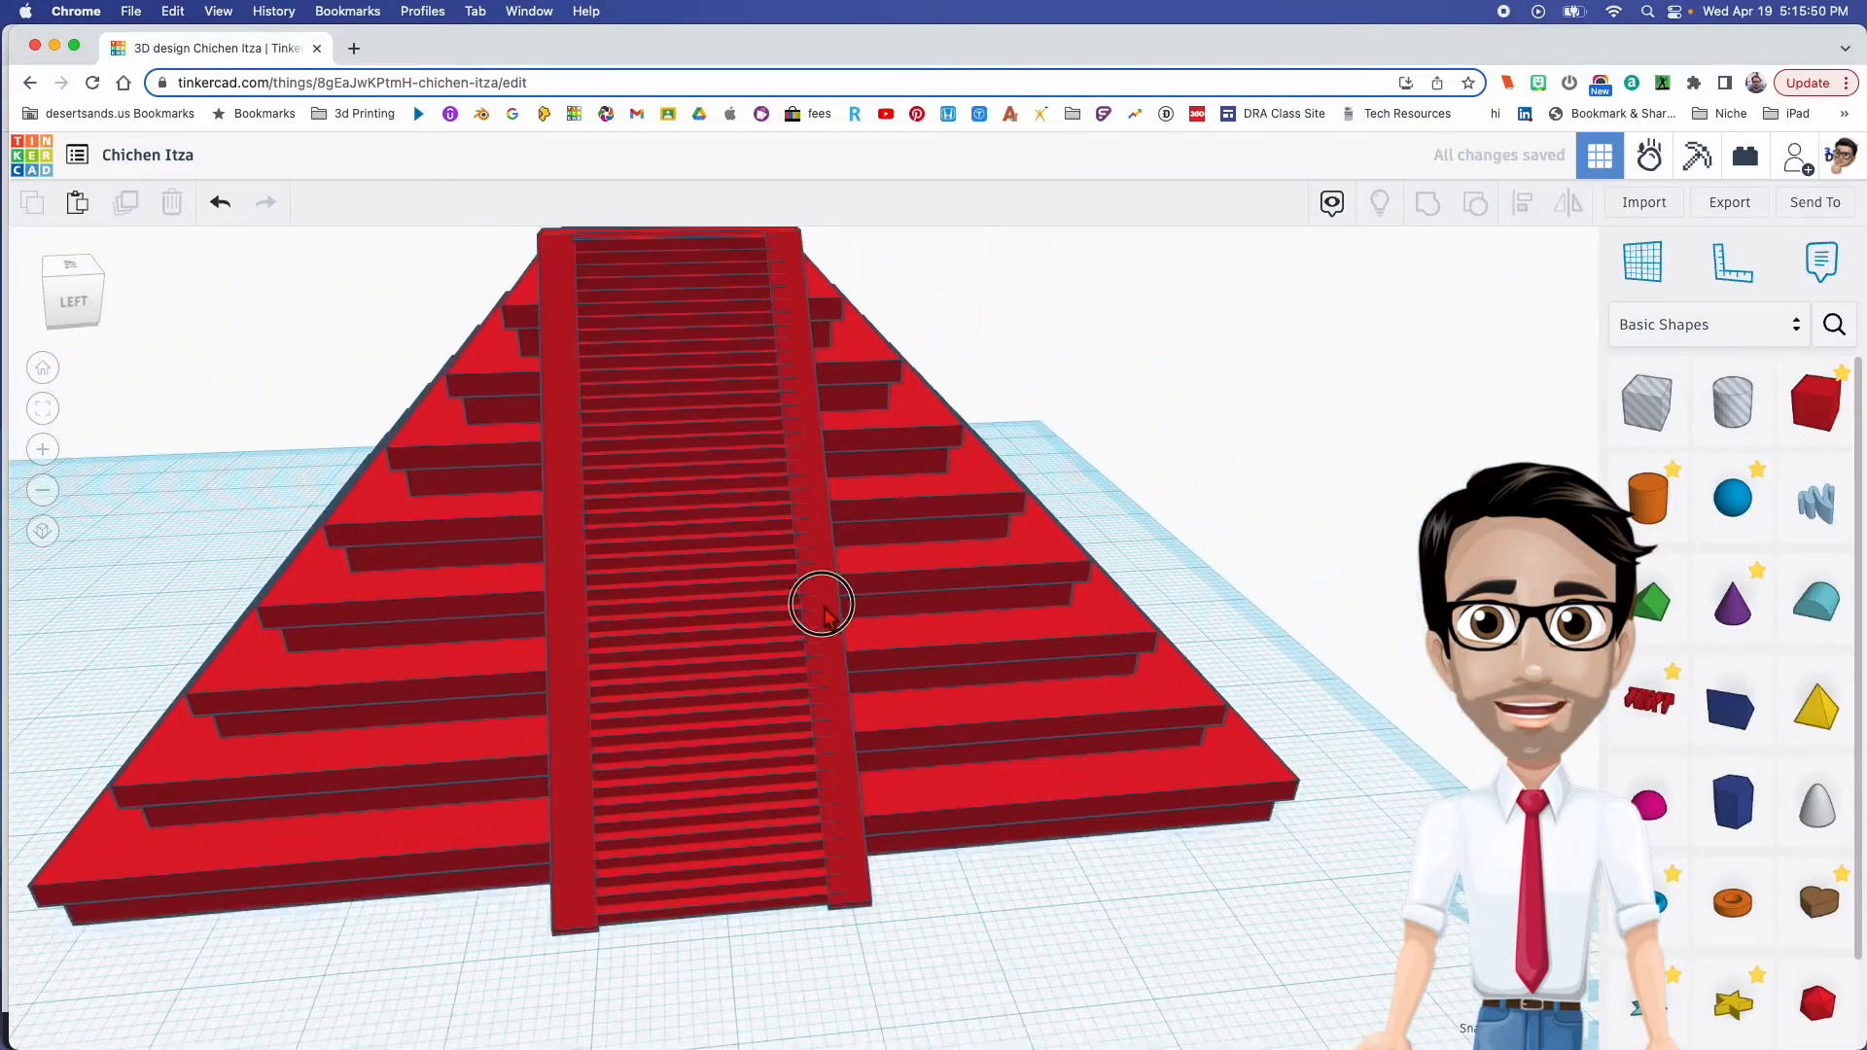
{"action": "left_click", "coordinate": [825, 603]}
{"action": "left_click", "coordinate": [710, 580]}
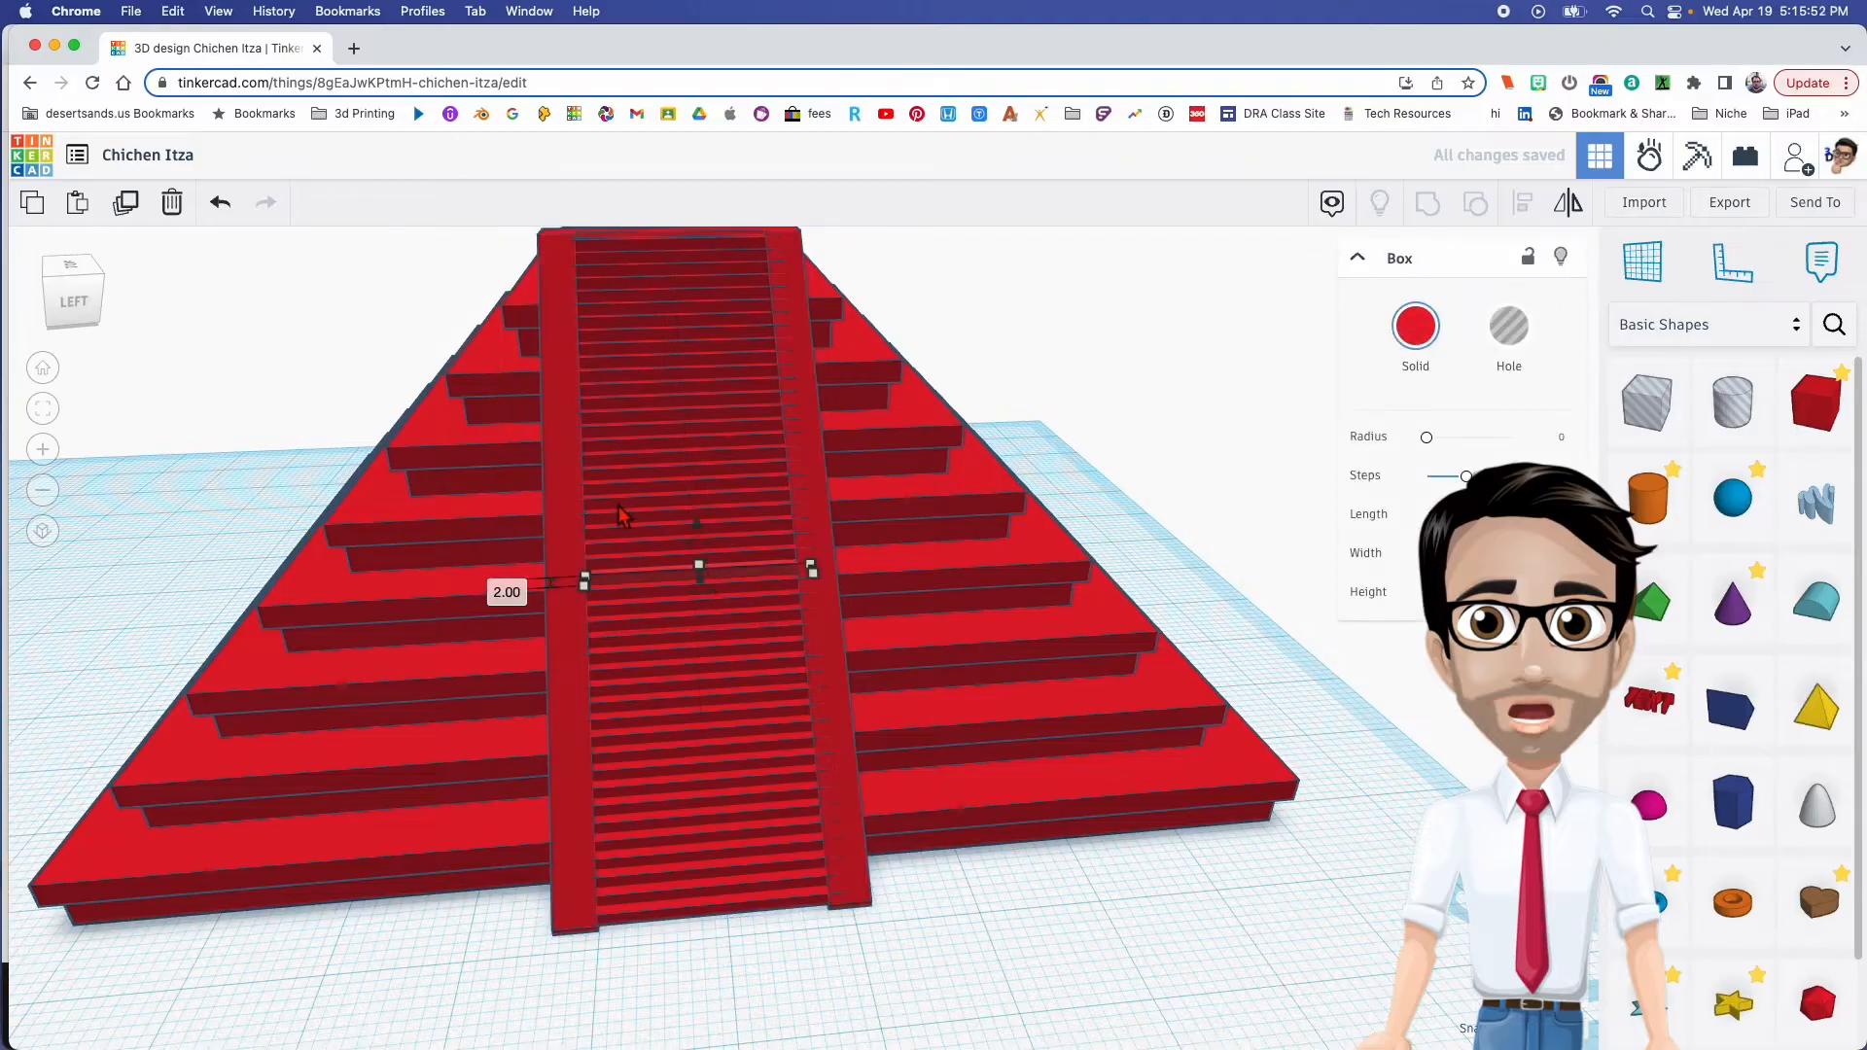
{"action": "scroll", "coordinate": [627, 529], "scroll_direction": "down", "scroll_amount": 5}
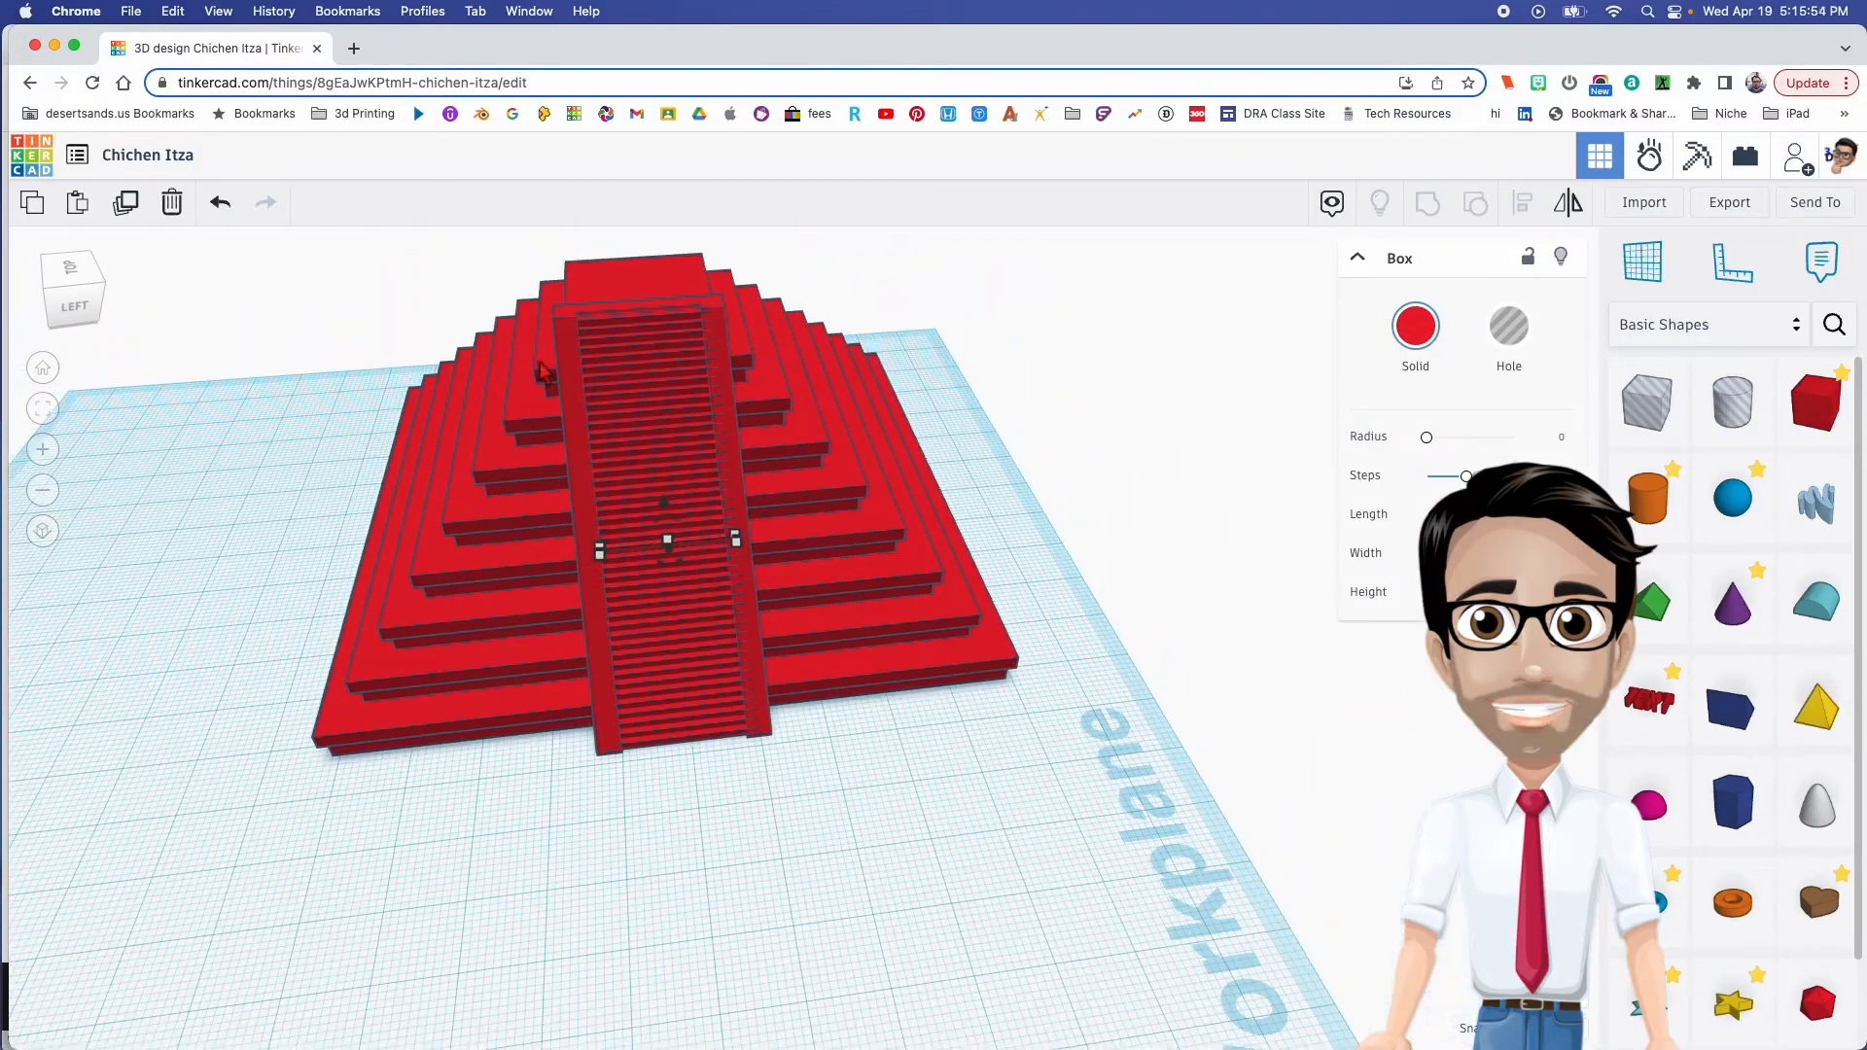
Select all parts of the original staircase without the pyramid and group them into one shape
{"action": "key", "text": "super+a"}
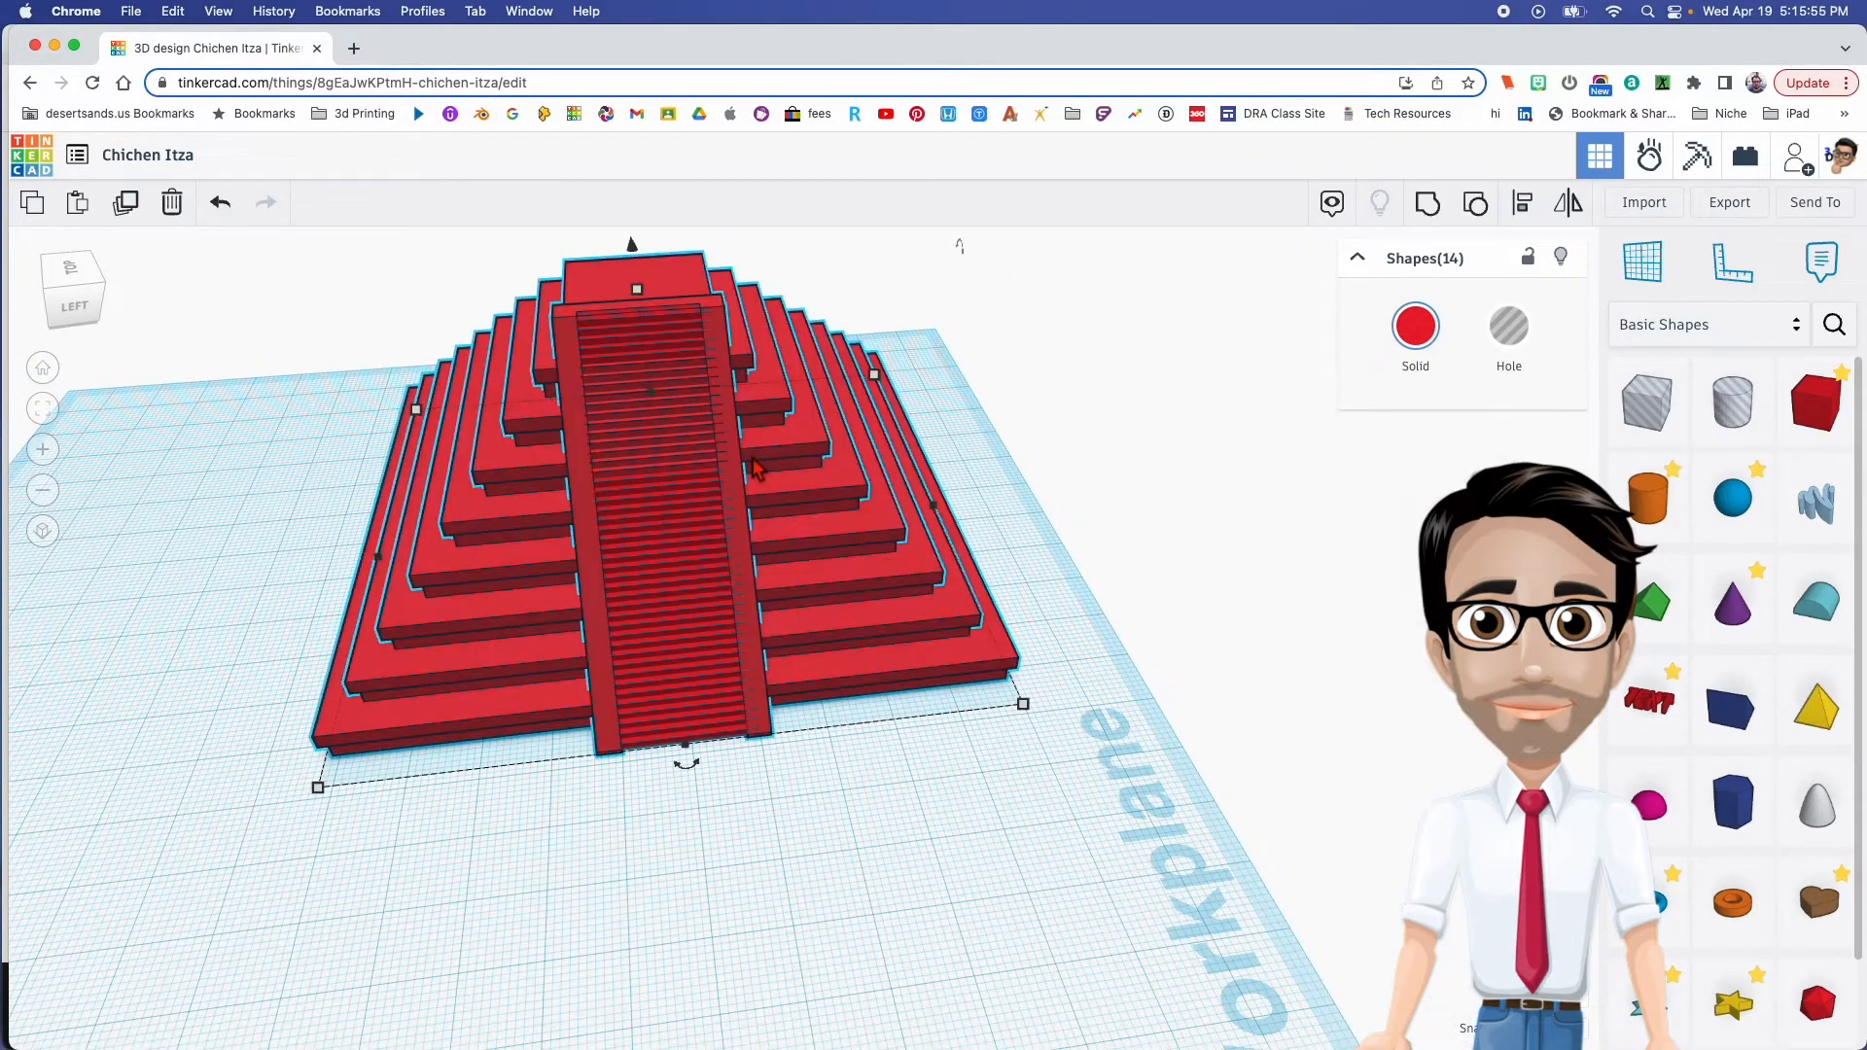
{"action": "left_click", "coordinate": [624, 611]}
{"action": "left_click_drag", "start_coordinate": [684, 826], "coordinate": [514, 260]}
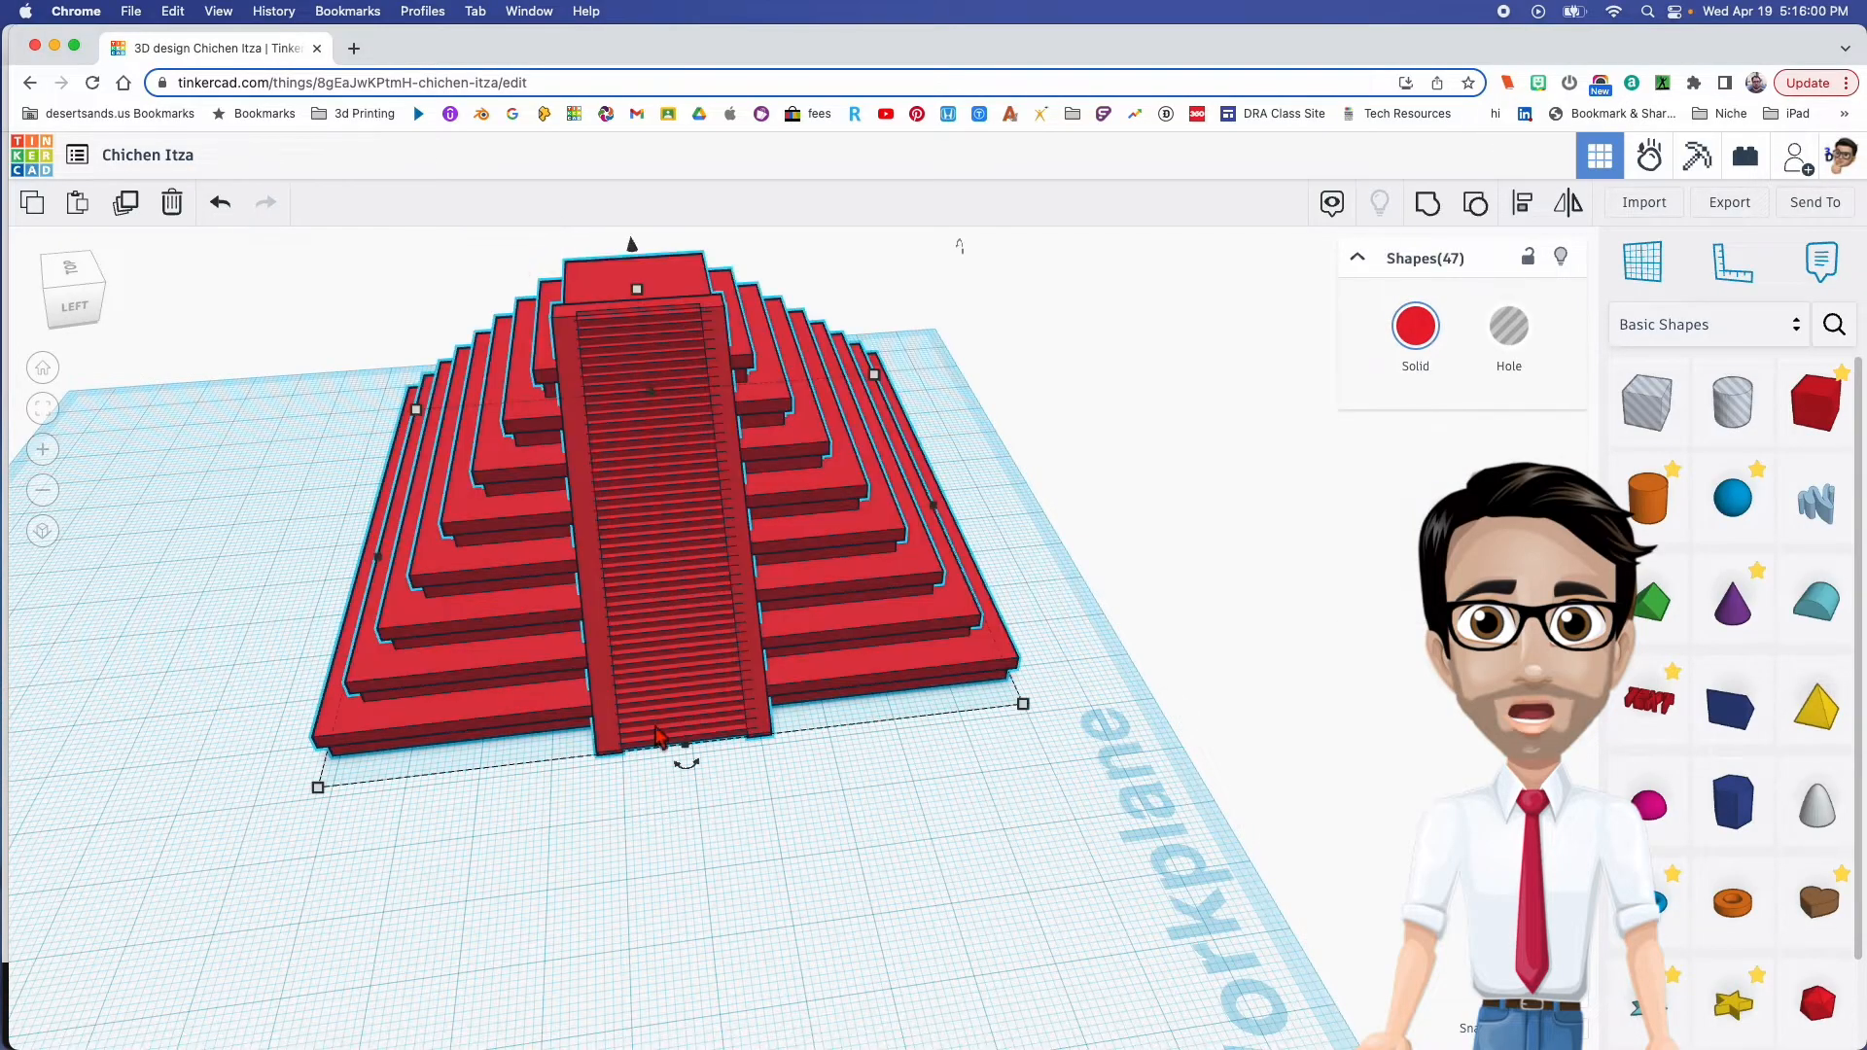
{"action": "left_click", "coordinate": [510, 719], "text": "shift"}
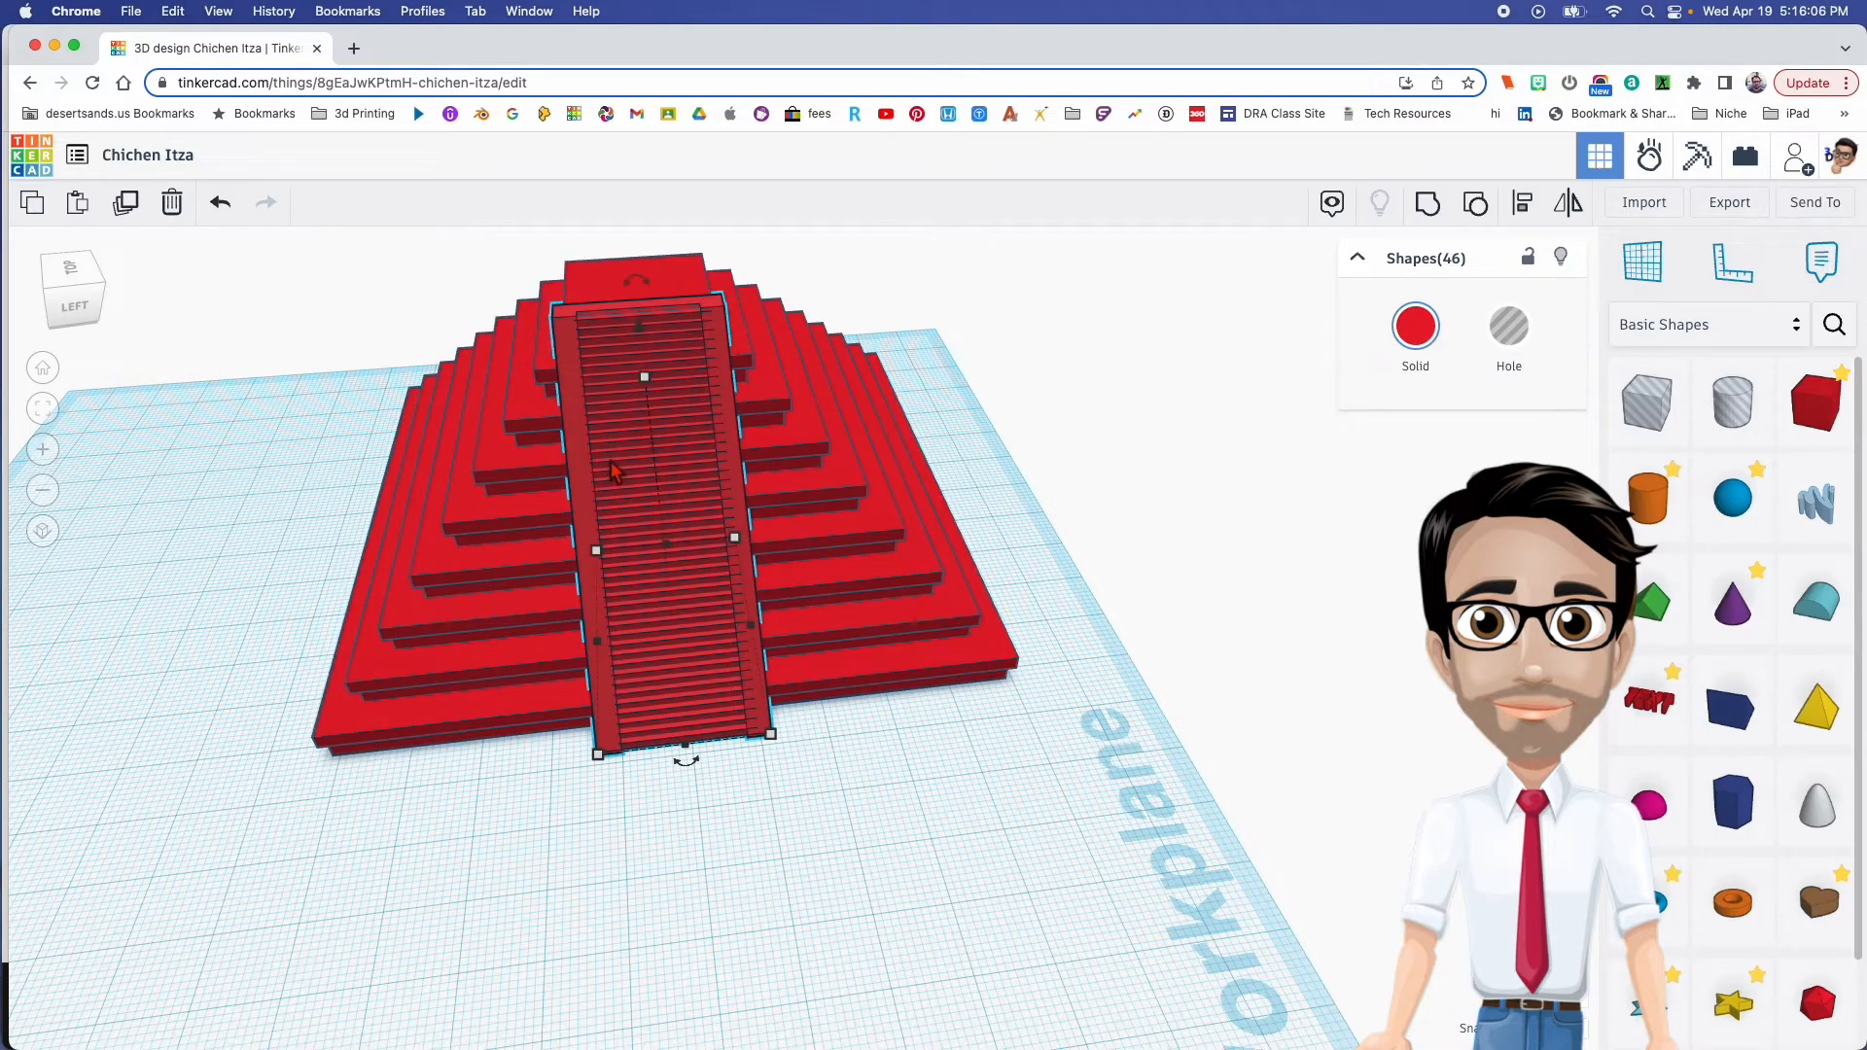
{"action": "key", "text": "super+g"}
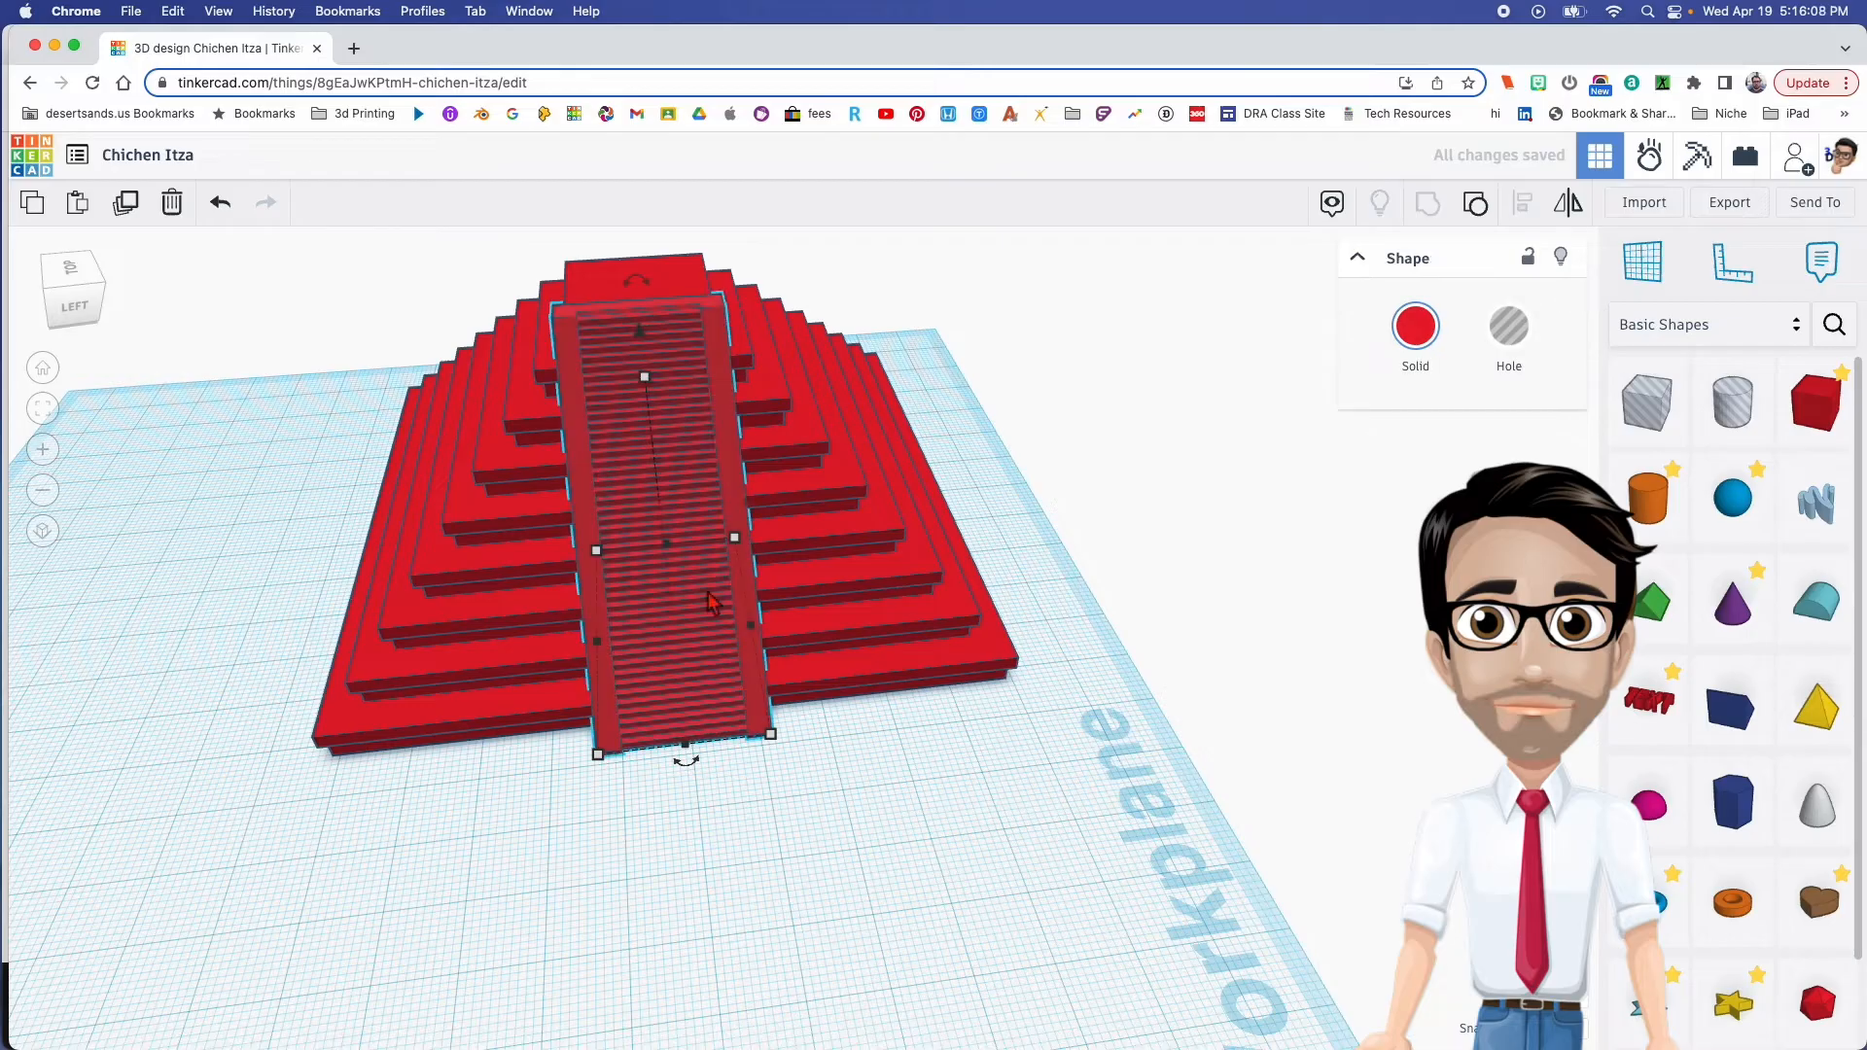
Narrow the grouped staircase on the pyramid's left side to a width of 20
{"action": "left_click", "coordinate": [669, 290]}
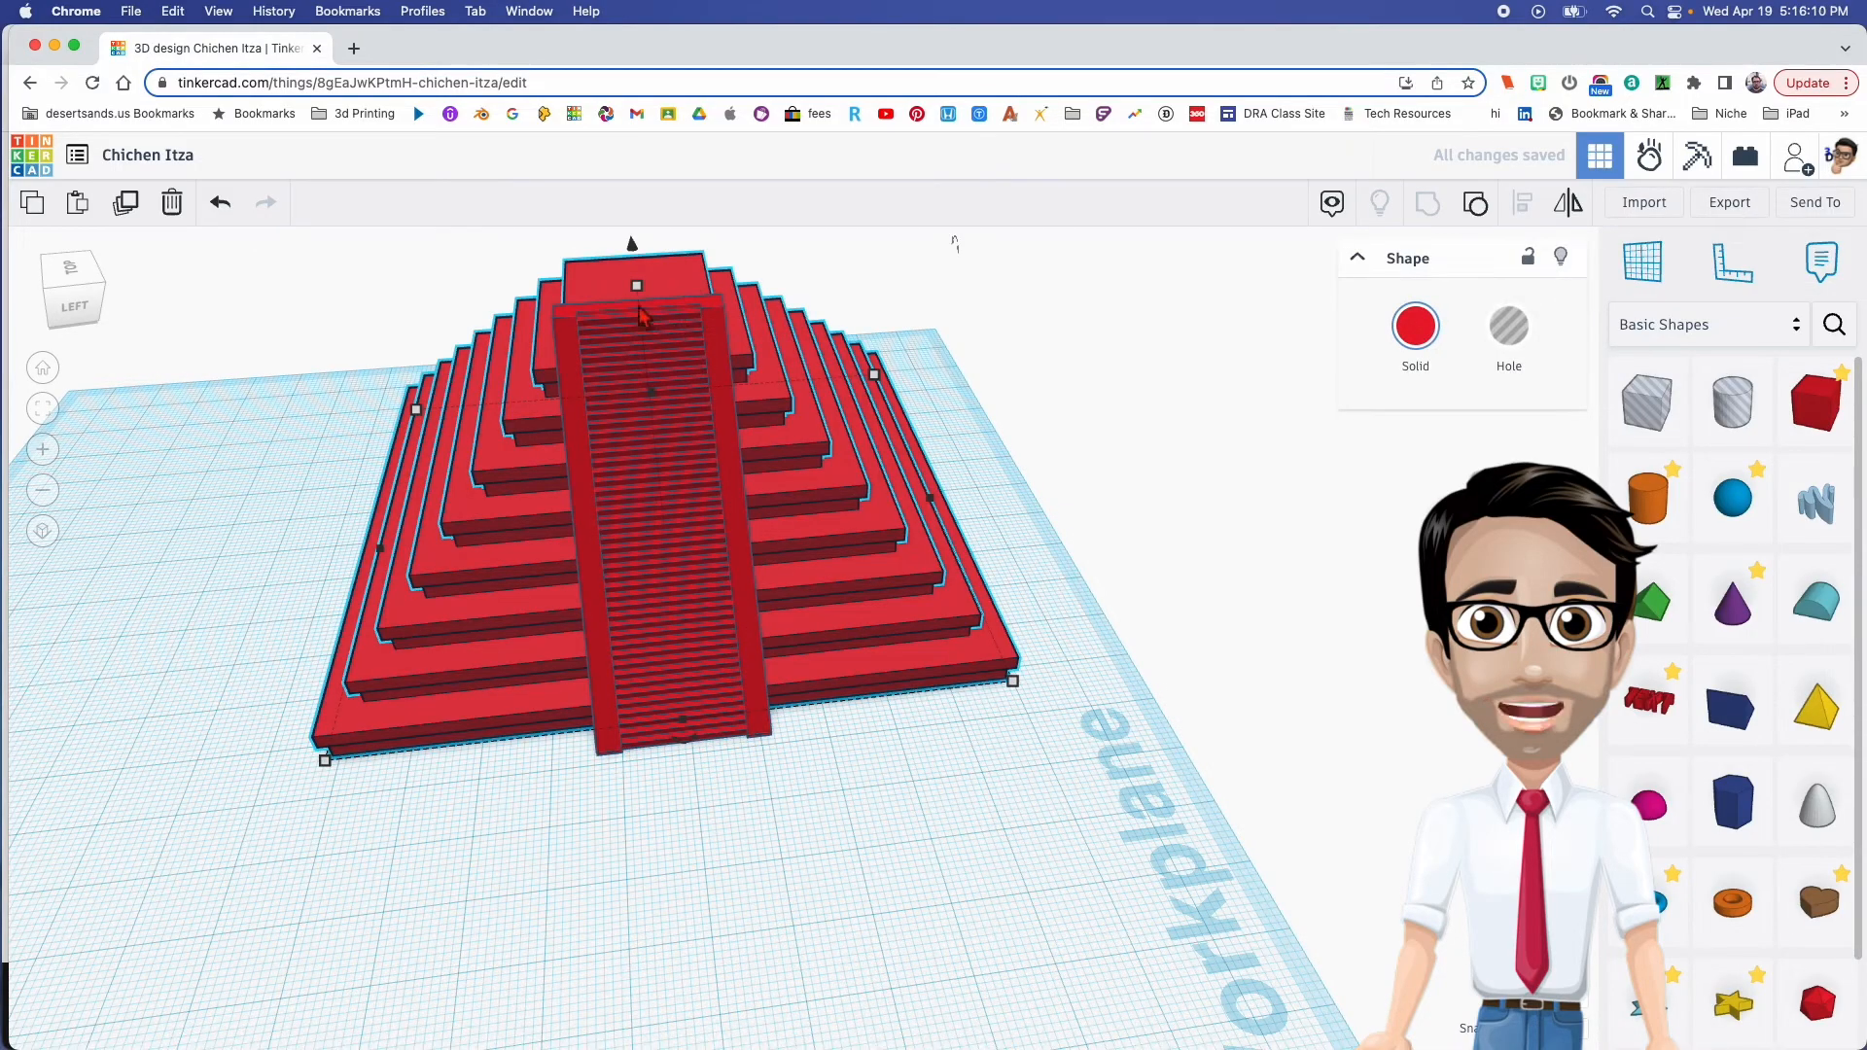
{"action": "right_click_drag", "start_coordinate": [763, 323], "coordinate": [515, 358]}
{"action": "middle_click_drag", "start_coordinate": [893, 332], "coordinate": [810, 442]}
{"action": "right_click_drag", "start_coordinate": [803, 359], "coordinate": [869, 343]}
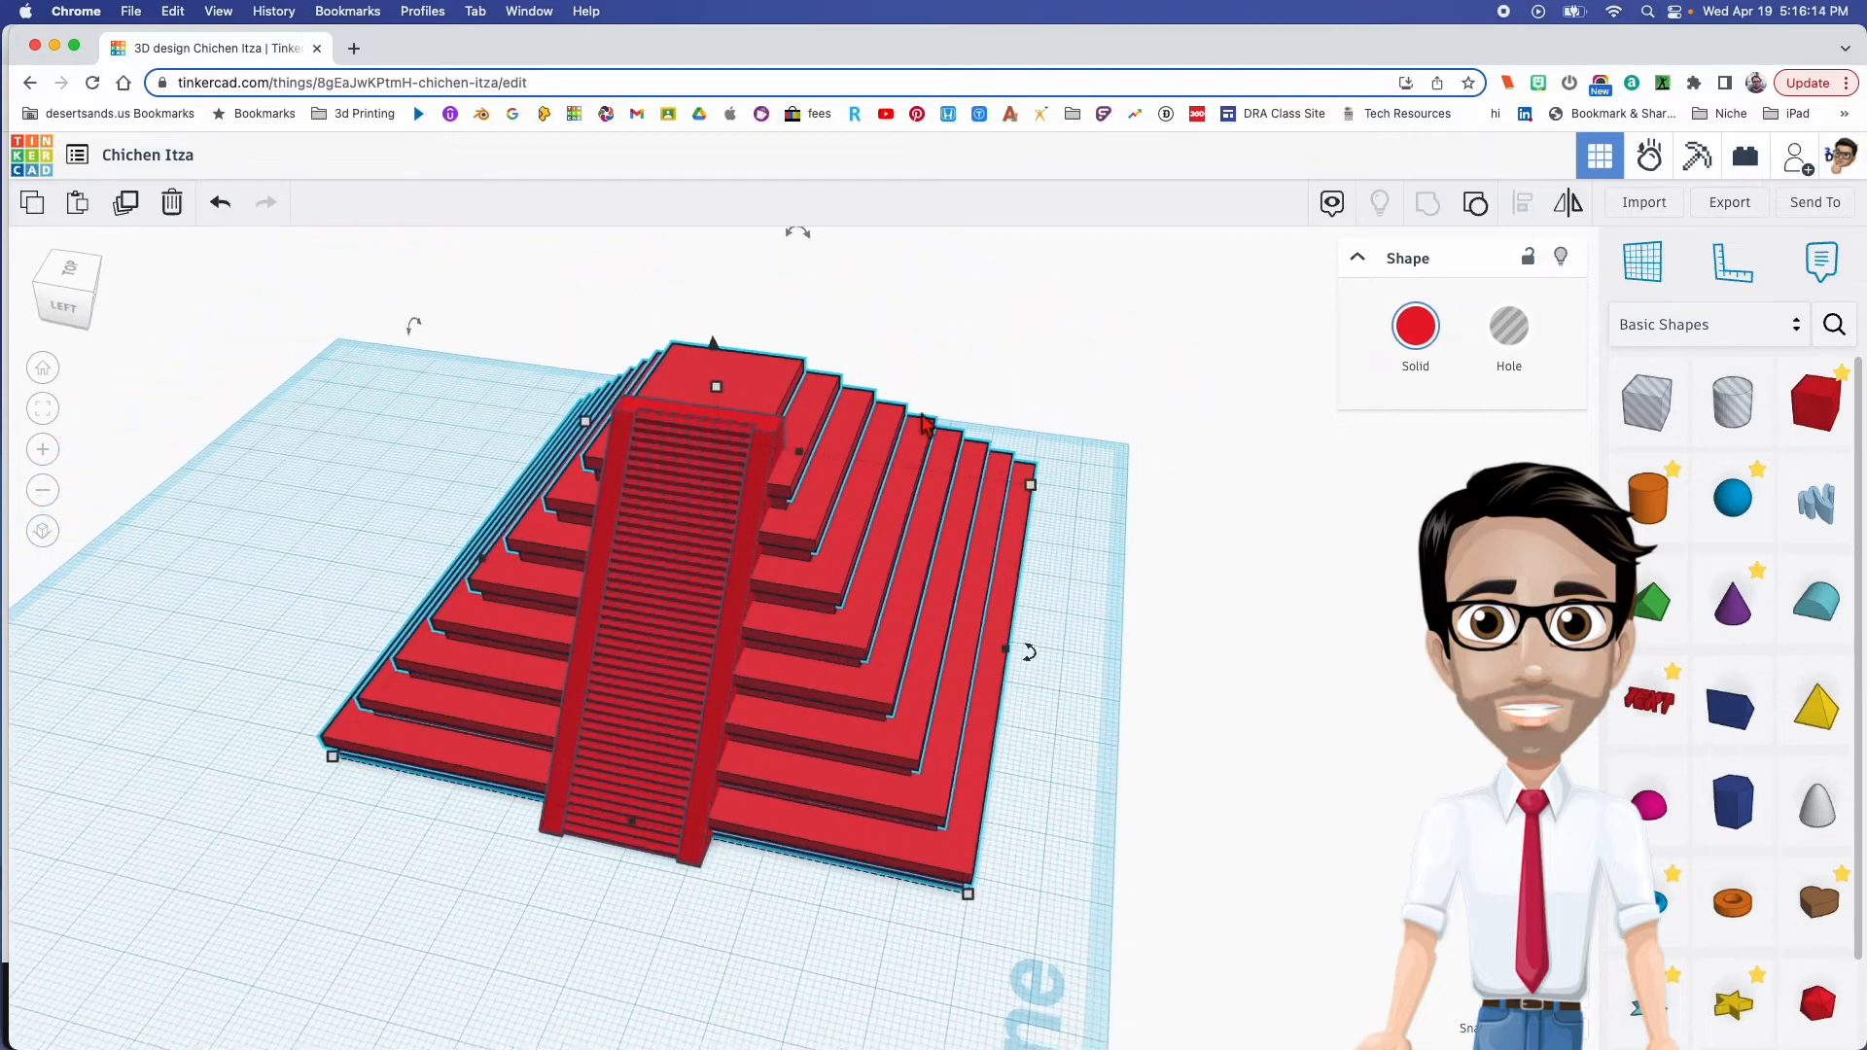
{"action": "right_click_drag", "start_coordinate": [790, 430], "coordinate": [972, 423]}
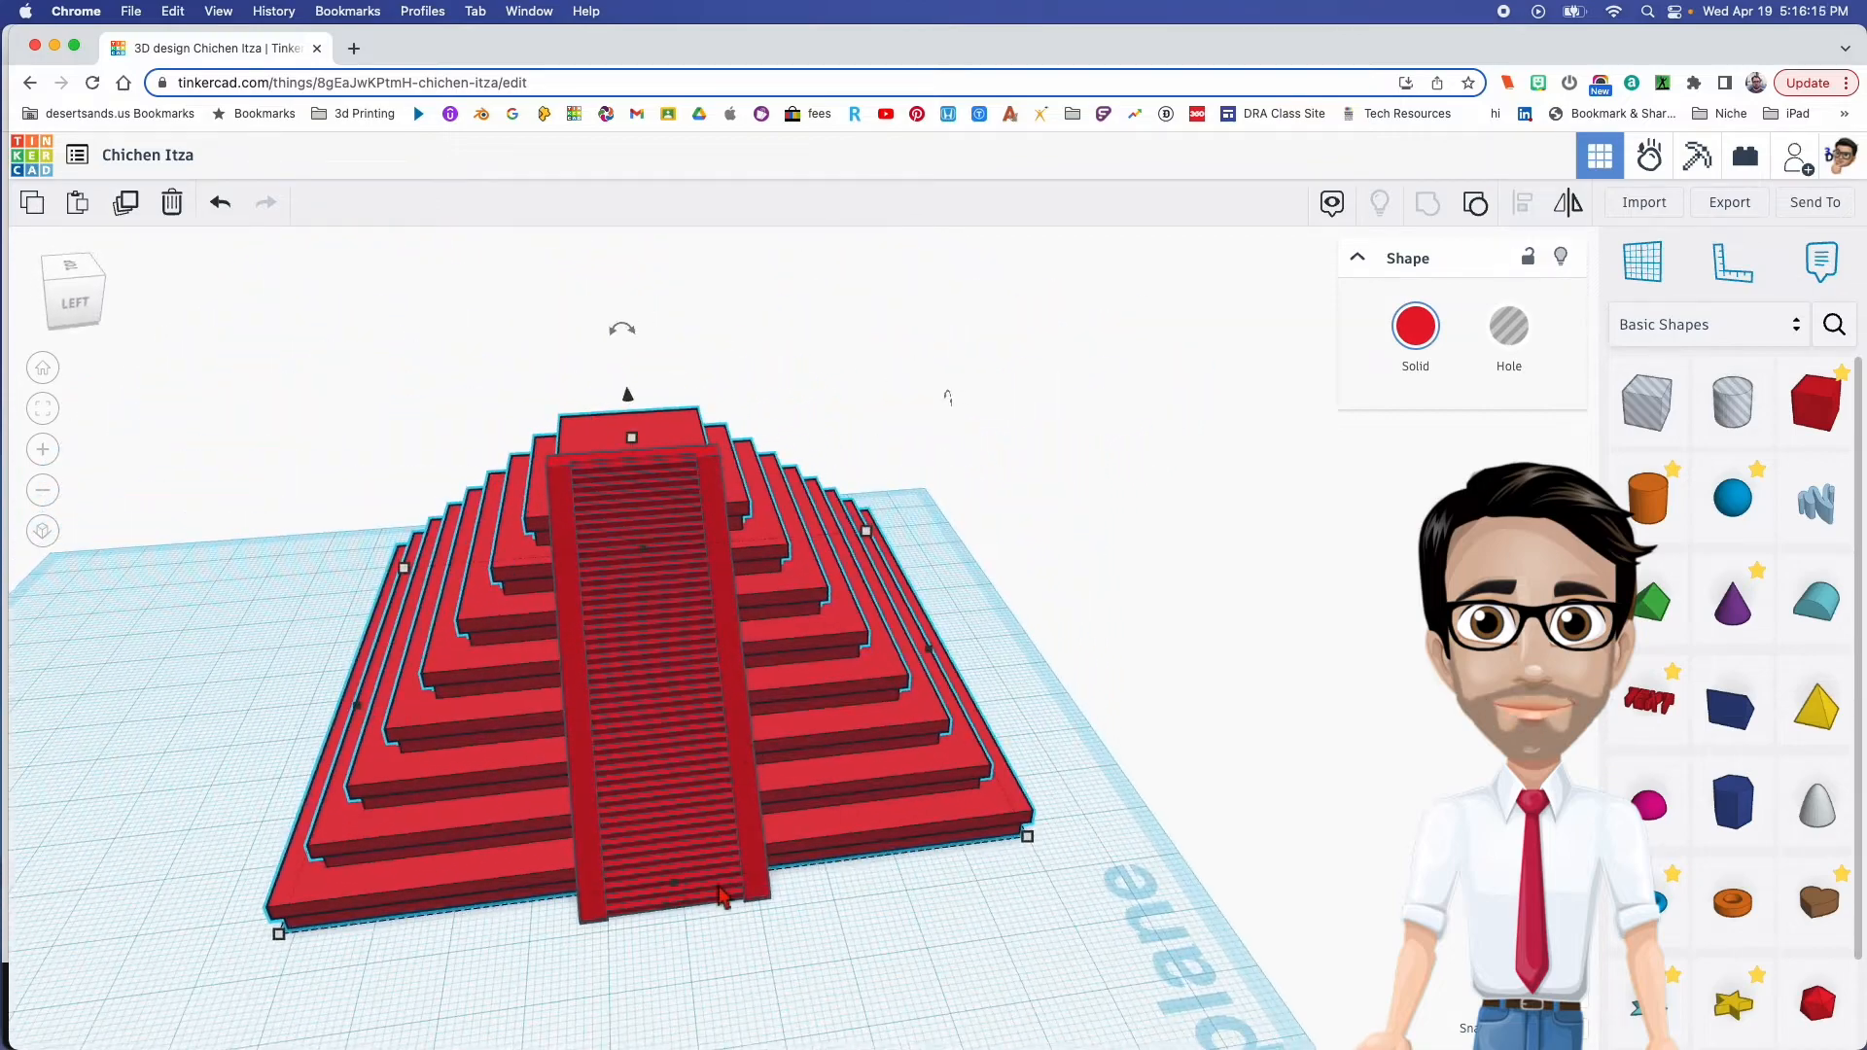
{"action": "left_click", "coordinate": [758, 933]}
{"action": "left_click", "coordinate": [766, 900]}
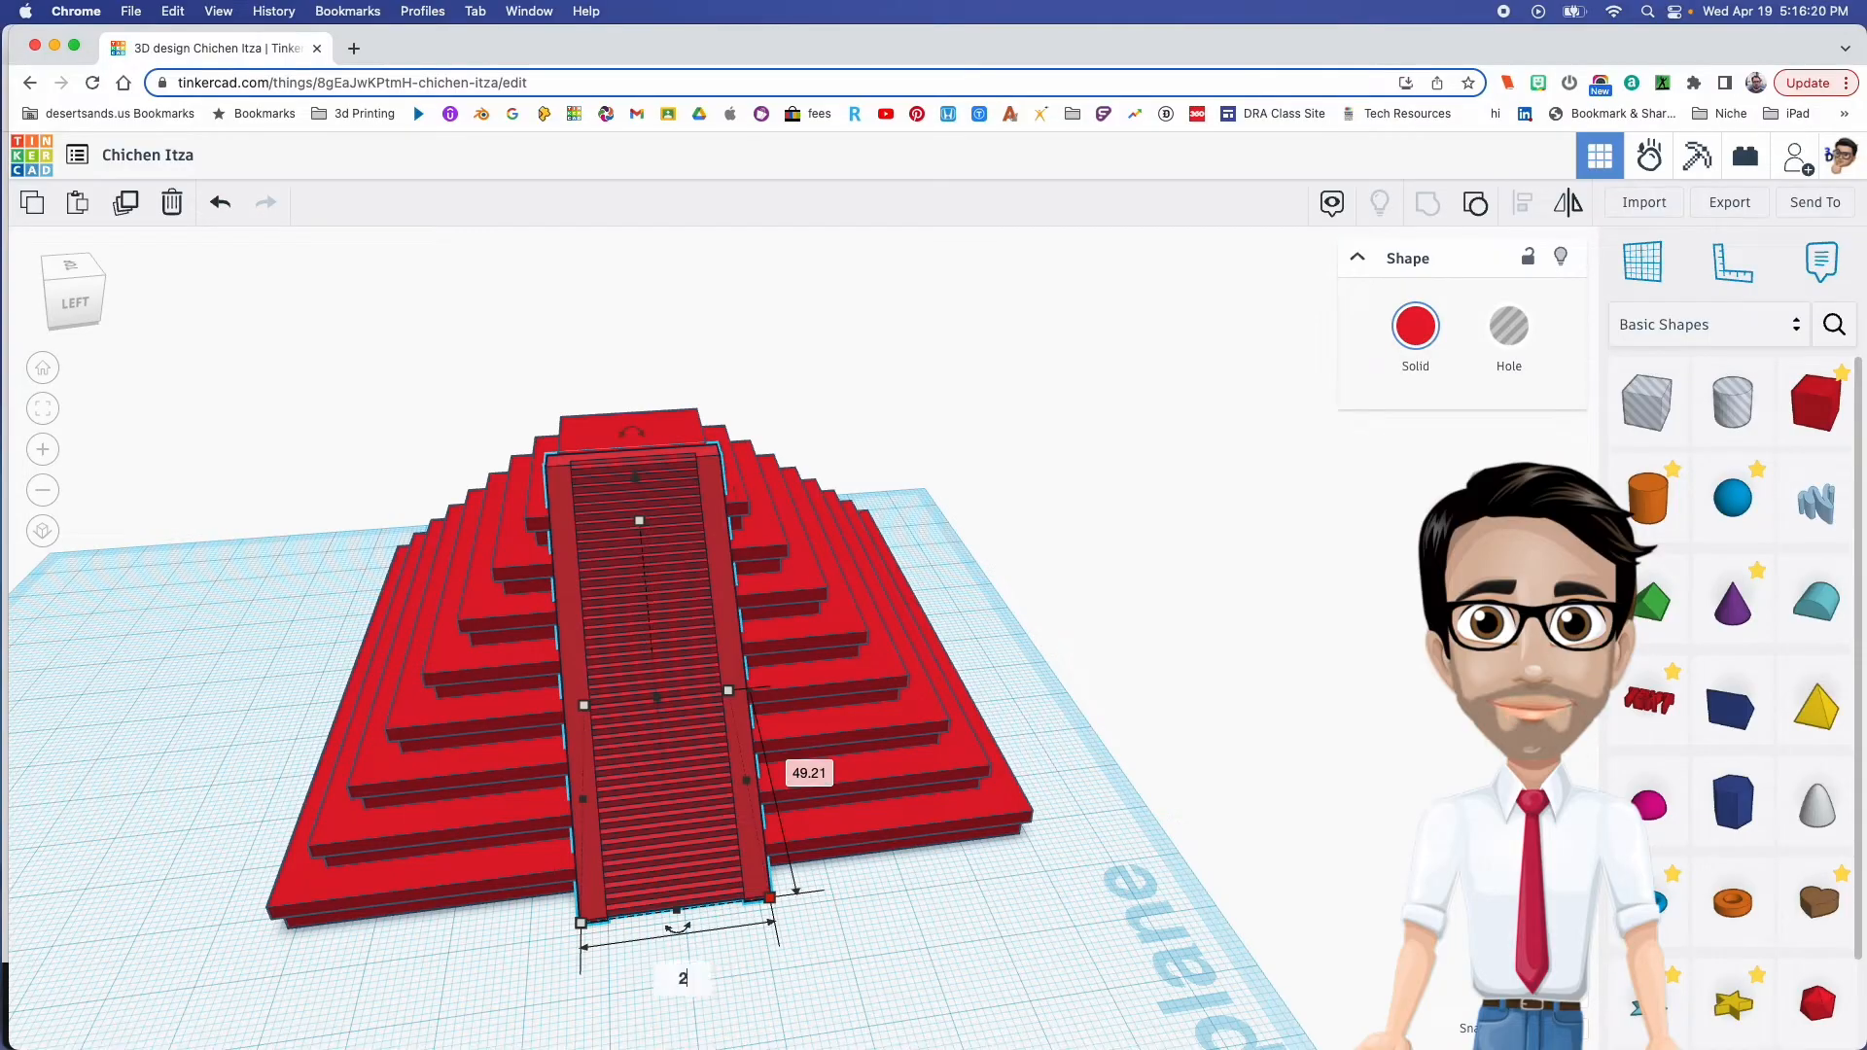
{"action": "type", "text": "20"}
{"action": "key", "text": "Return"}
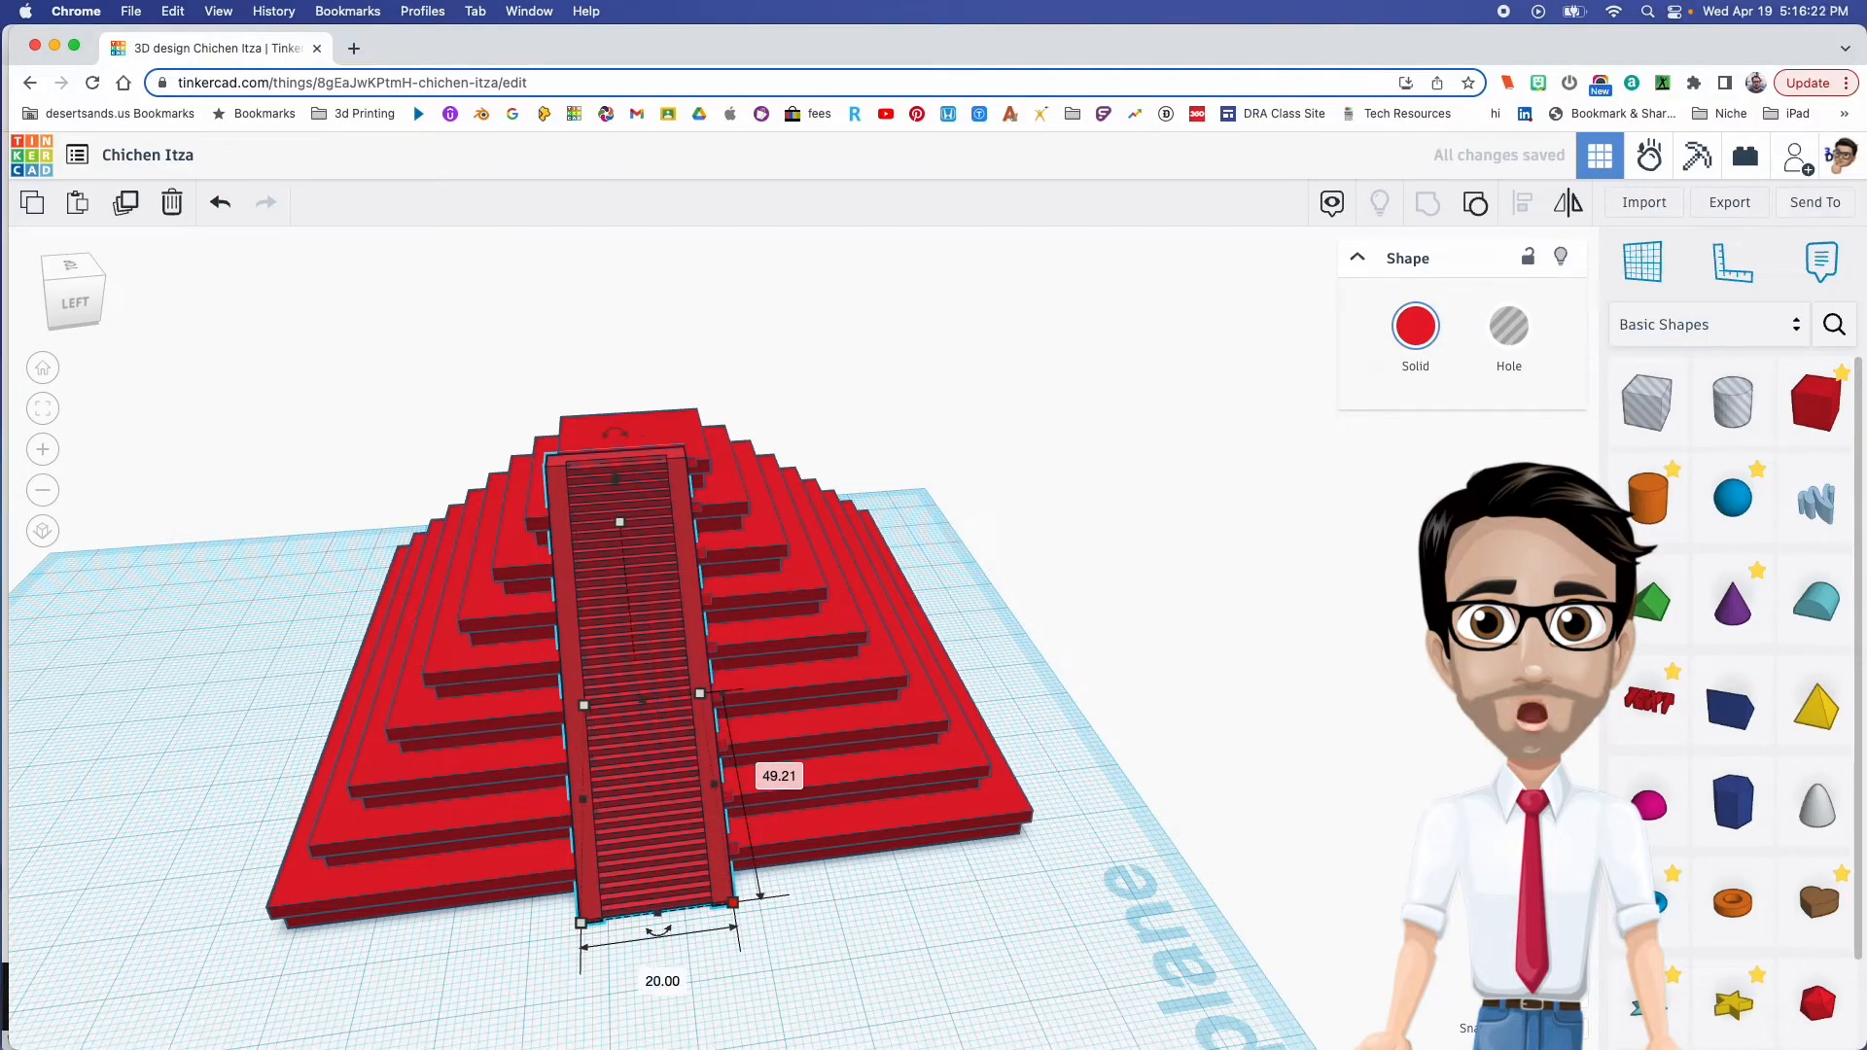
Center-align the narrowed staircase with the pyramid across its left side
{"action": "left_click_drag", "start_coordinate": [476, 405], "coordinate": [620, 628]}
{"action": "key", "text": "l"}
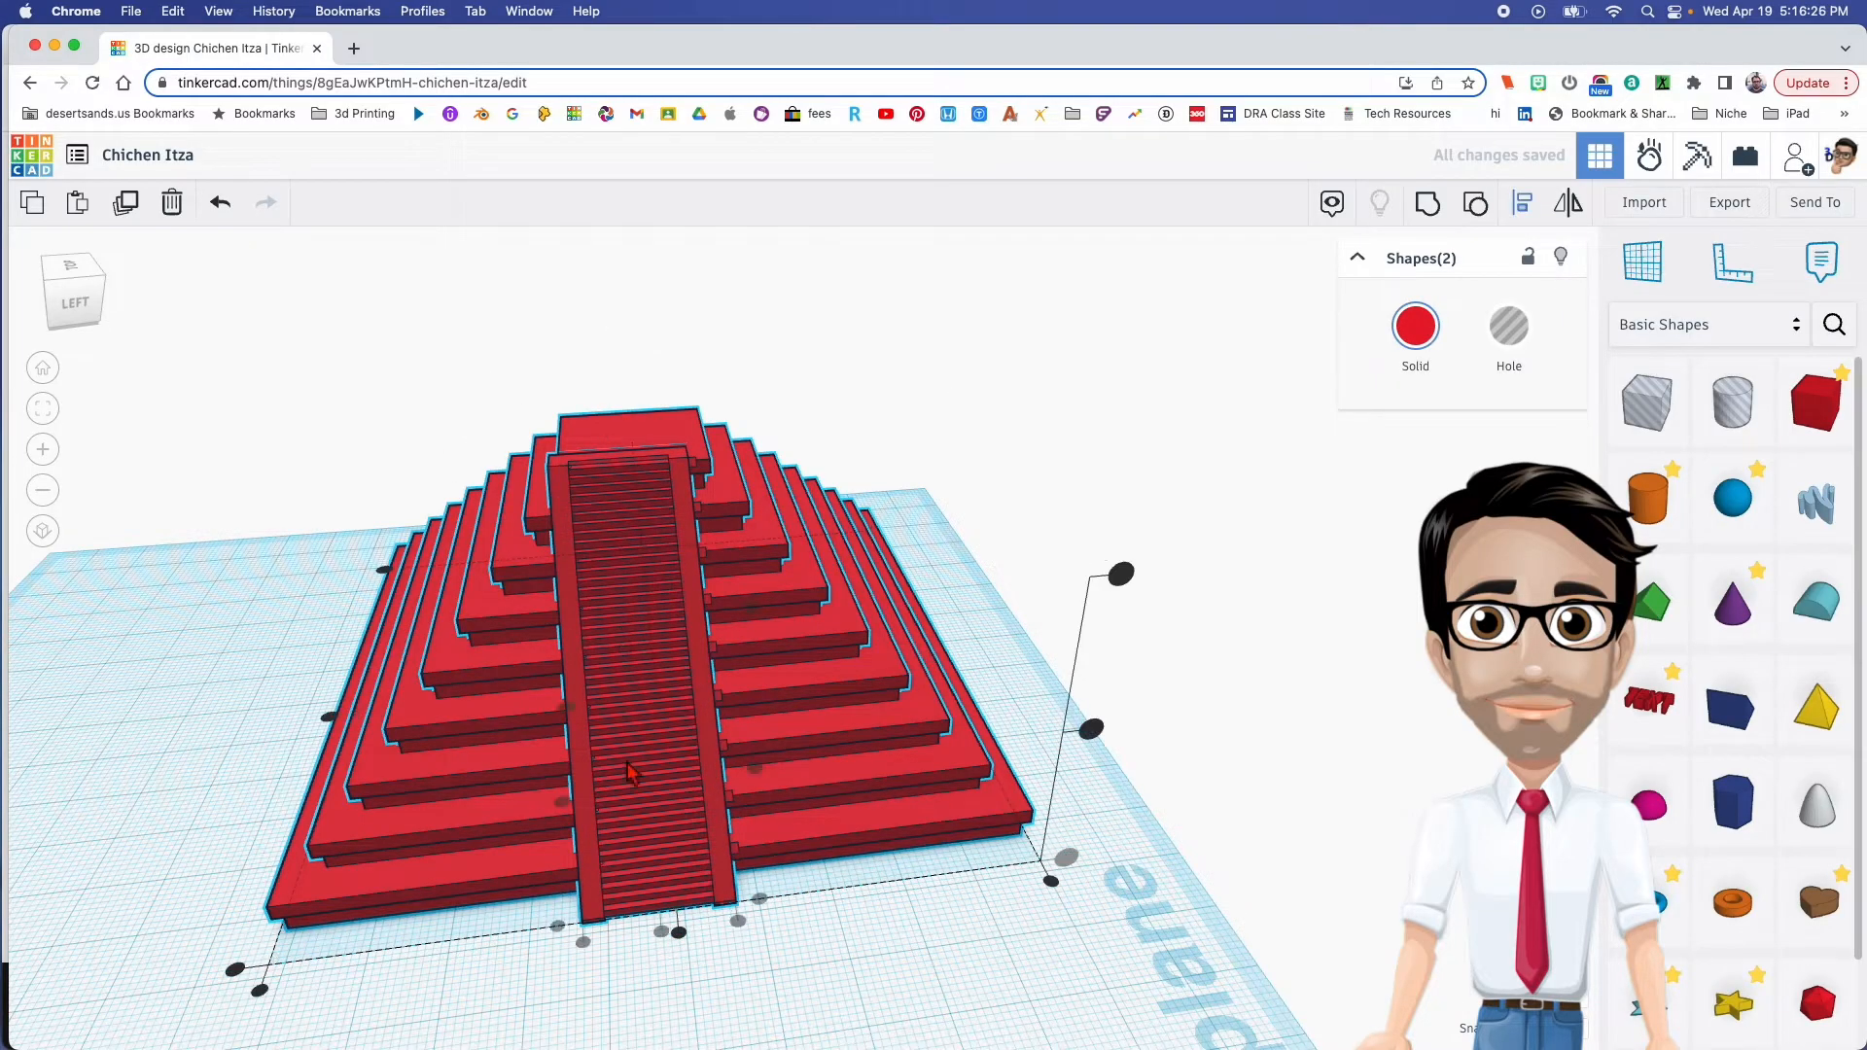
{"action": "left_click", "coordinate": [679, 932]}
{"action": "key", "text": "Escape"}
{"action": "mouse_move", "coordinate": [714, 851]}
{"action": "right_mouse_down"}
{"action": "mouse_move", "coordinate": [605, 868]}
{"action": "mouse_move", "coordinate": [708, 833]}
{"action": "mouse_move", "coordinate": [724, 865]}
{"action": "right_mouse_up"}
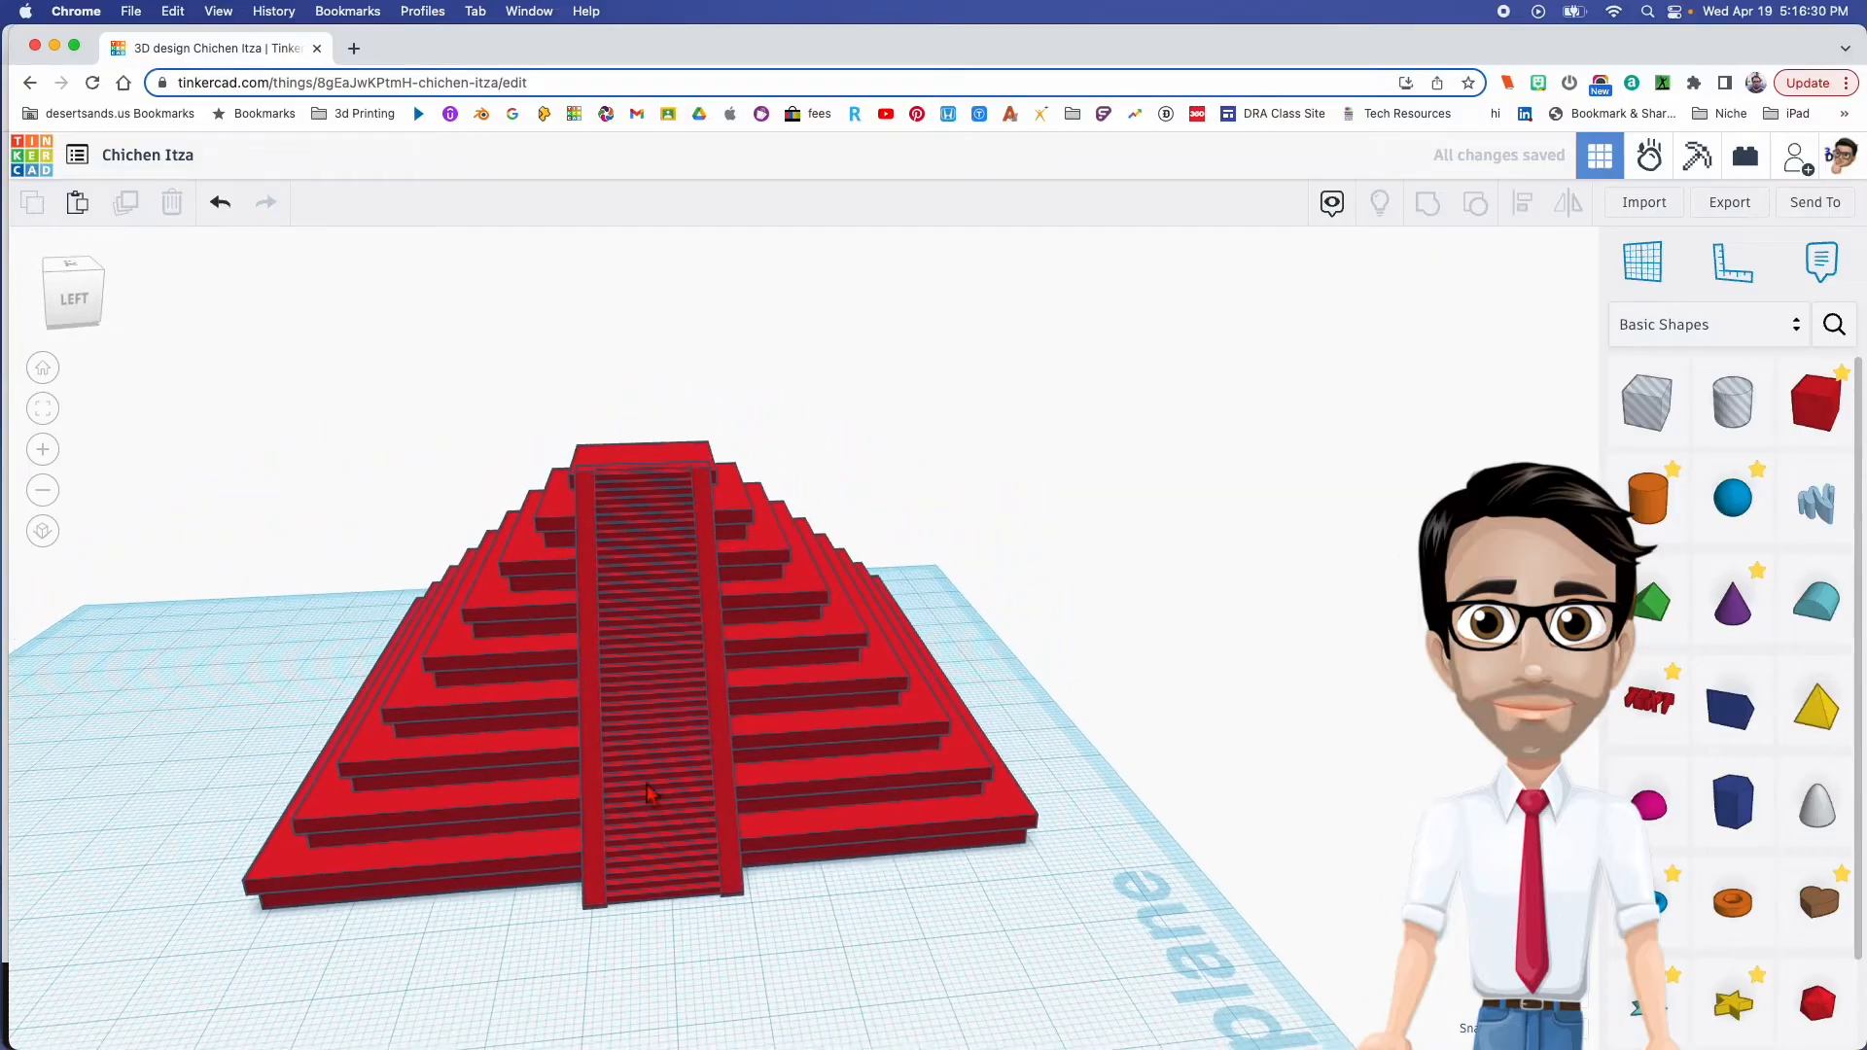
Duplicate the grouped staircase, rotate the copy a quarter turn and move it to the pyramid's front side
{"action": "left_click", "coordinate": [737, 885]}
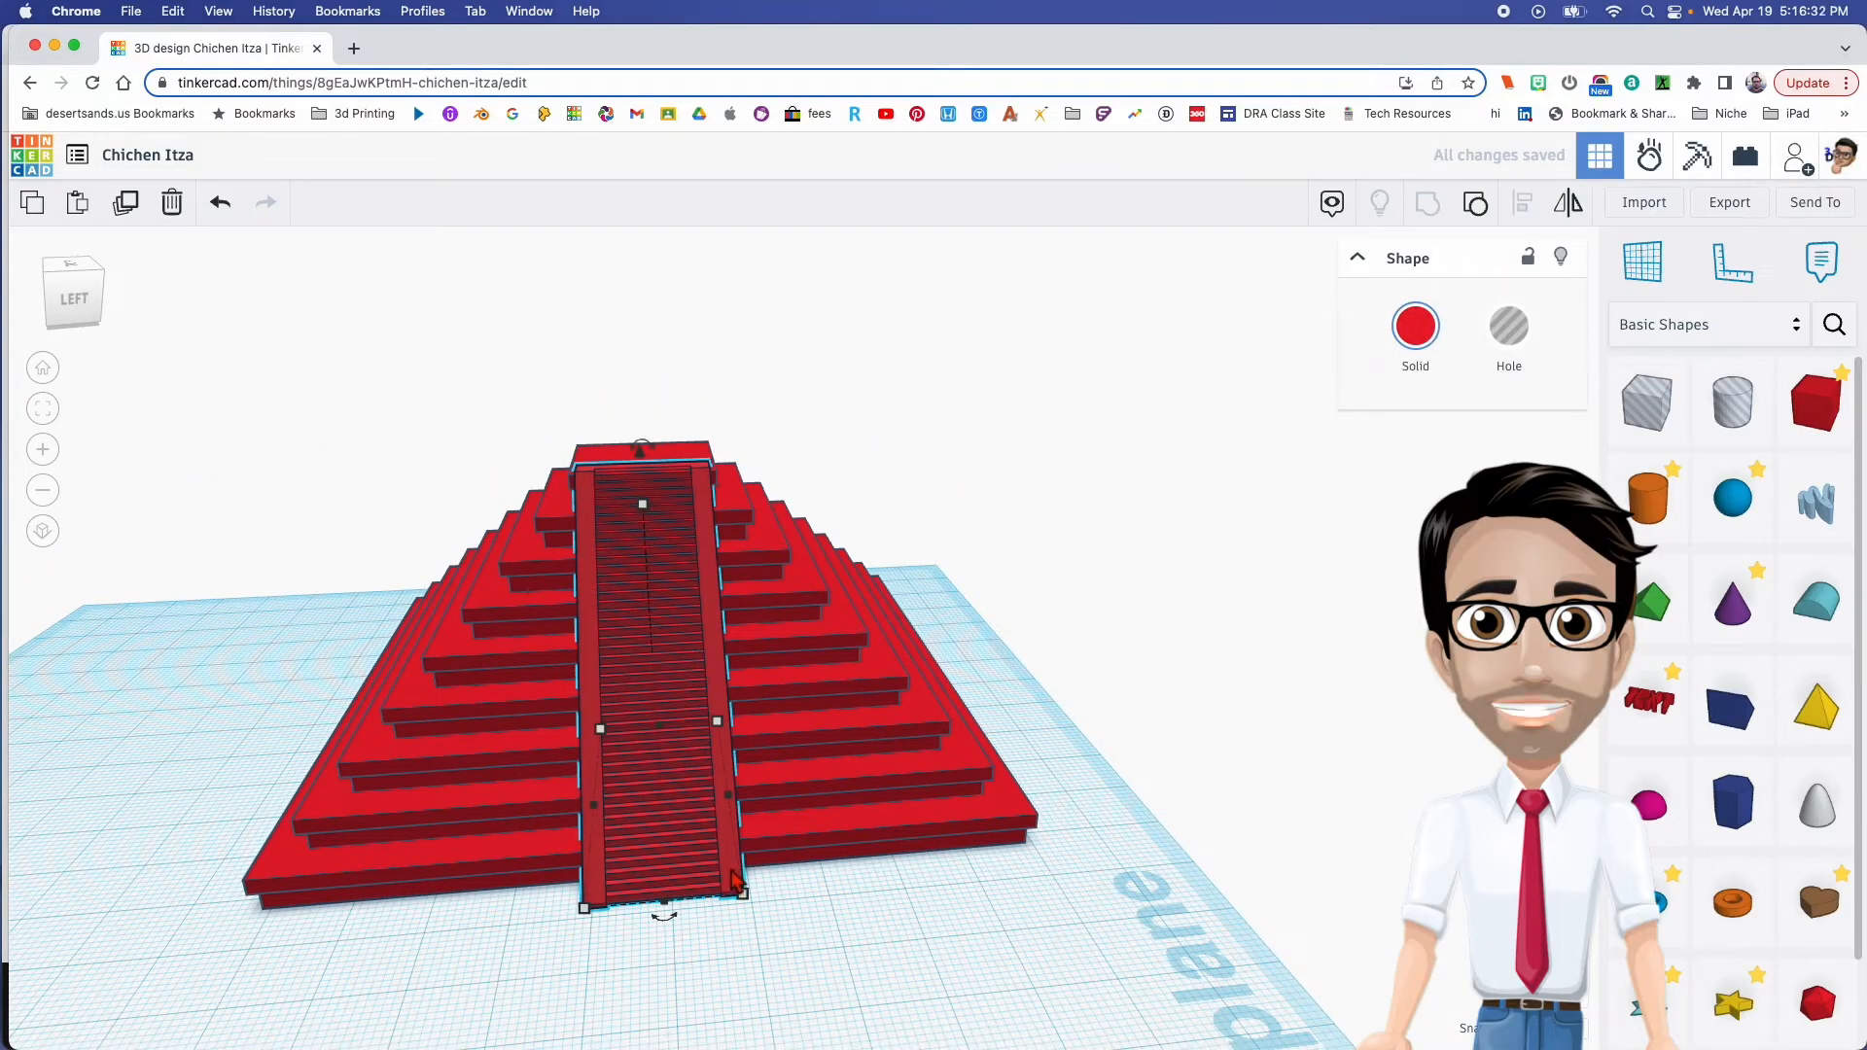
{"action": "left_click_drag", "start_coordinate": [665, 916], "coordinate": [794, 829]}
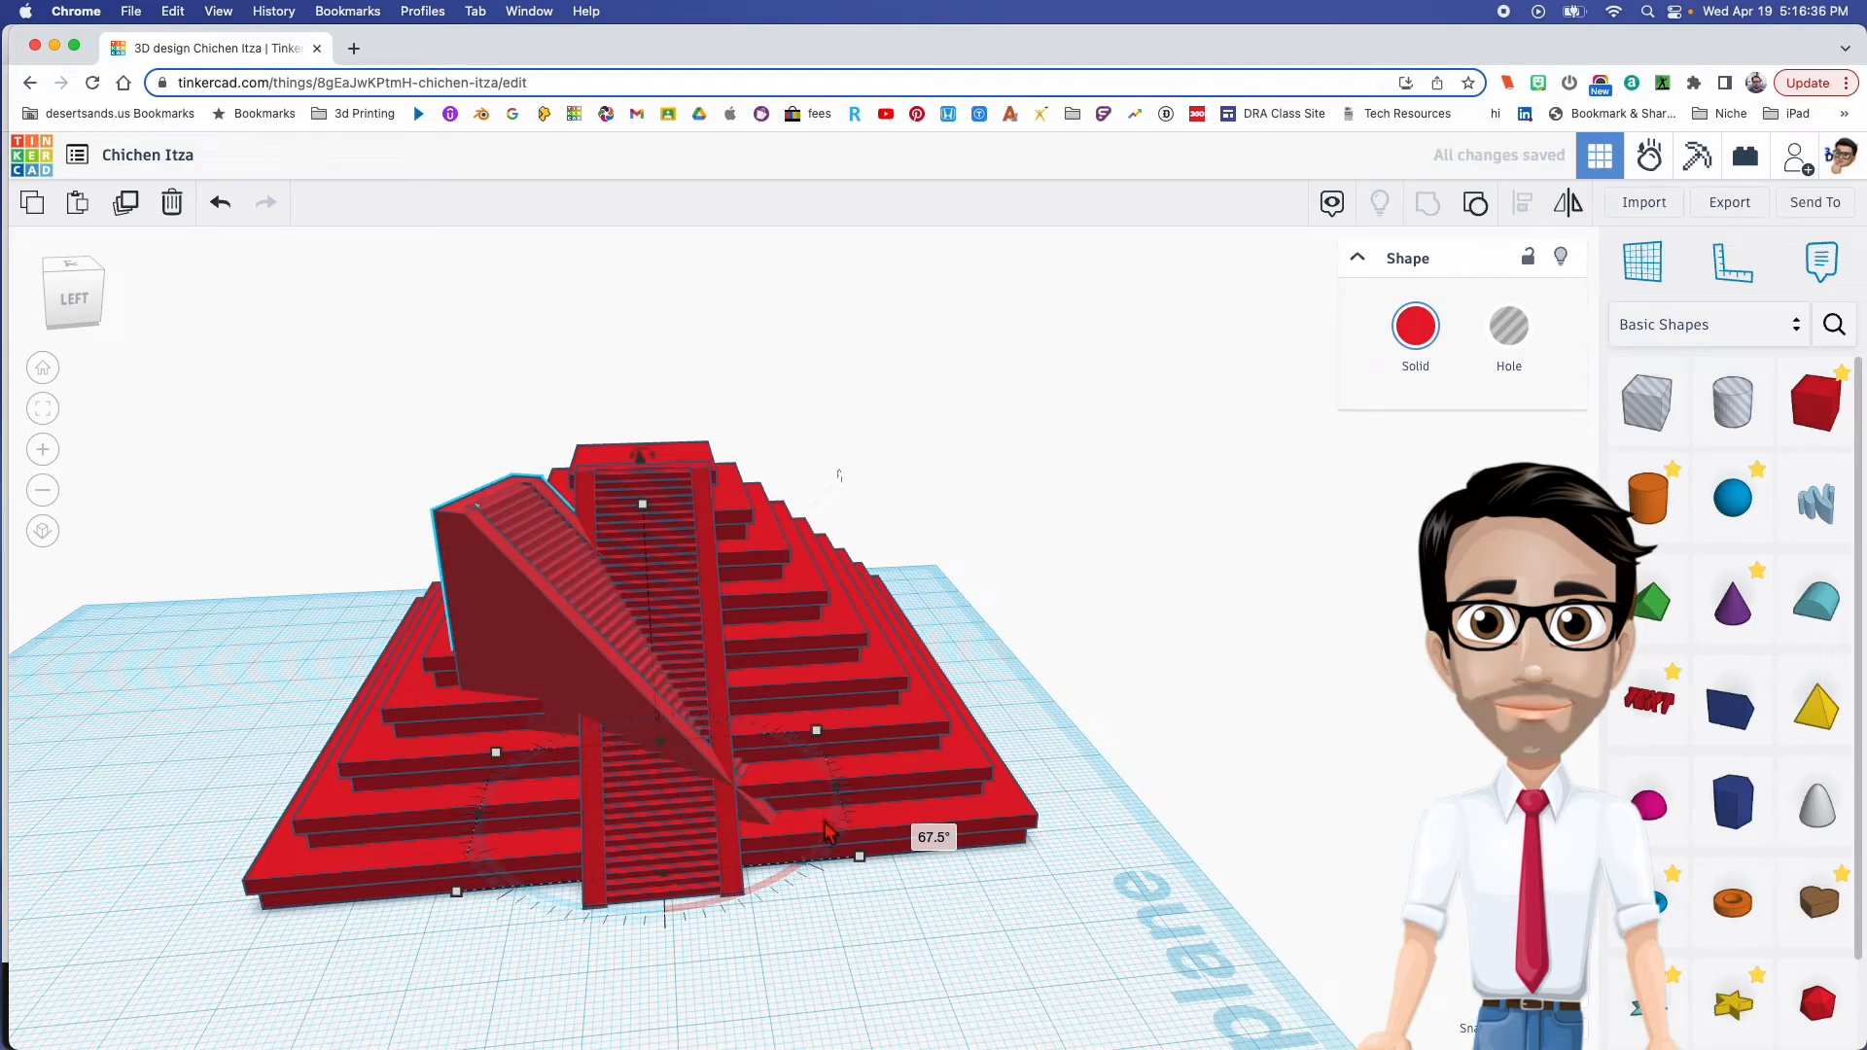
{"action": "key", "text": "super+z"}
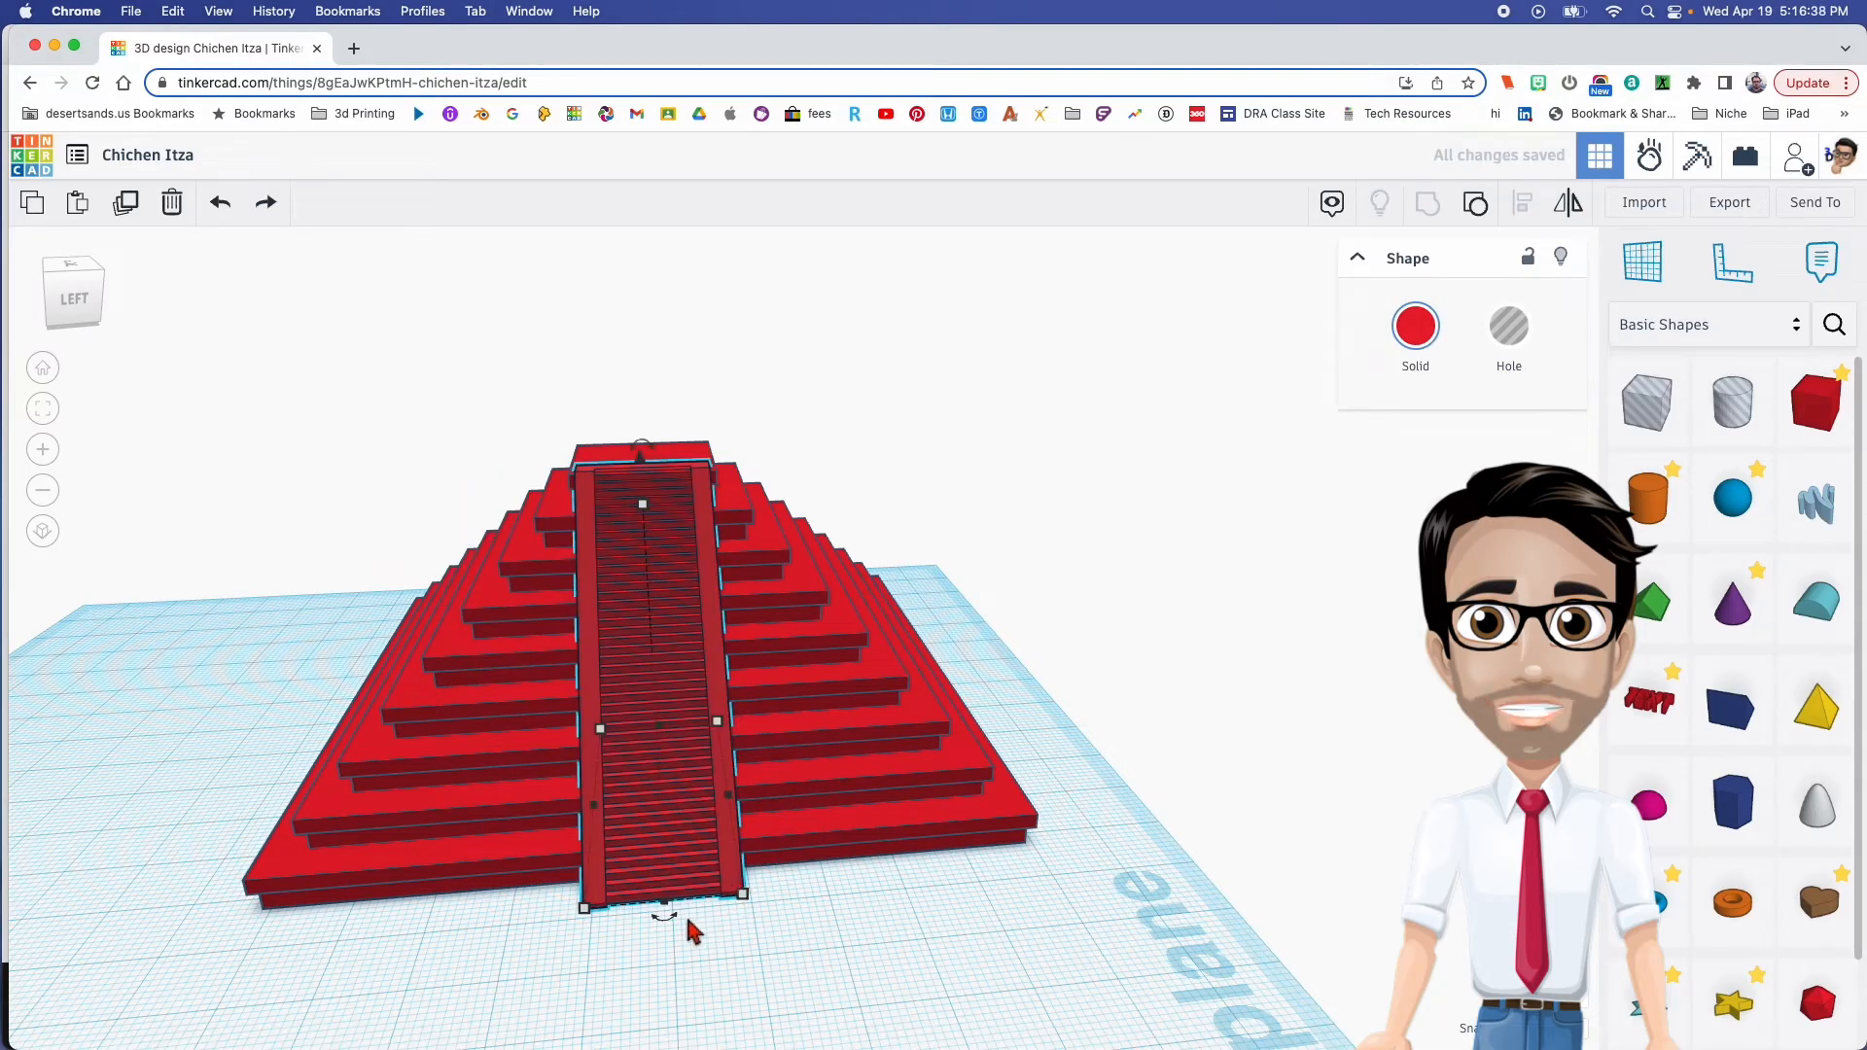
{"action": "left_click_drag", "start_coordinate": [674, 917], "coordinate": [791, 802]}
{"action": "left_click_drag", "start_coordinate": [514, 673], "coordinate": [755, 575]}
{"action": "right_click_drag", "start_coordinate": [872, 608], "coordinate": [695, 705]}
Center-align the front staircase copy with the pyramid across its front side
{"action": "left_click_drag", "start_coordinate": [1225, 892], "coordinate": [1029, 723]}
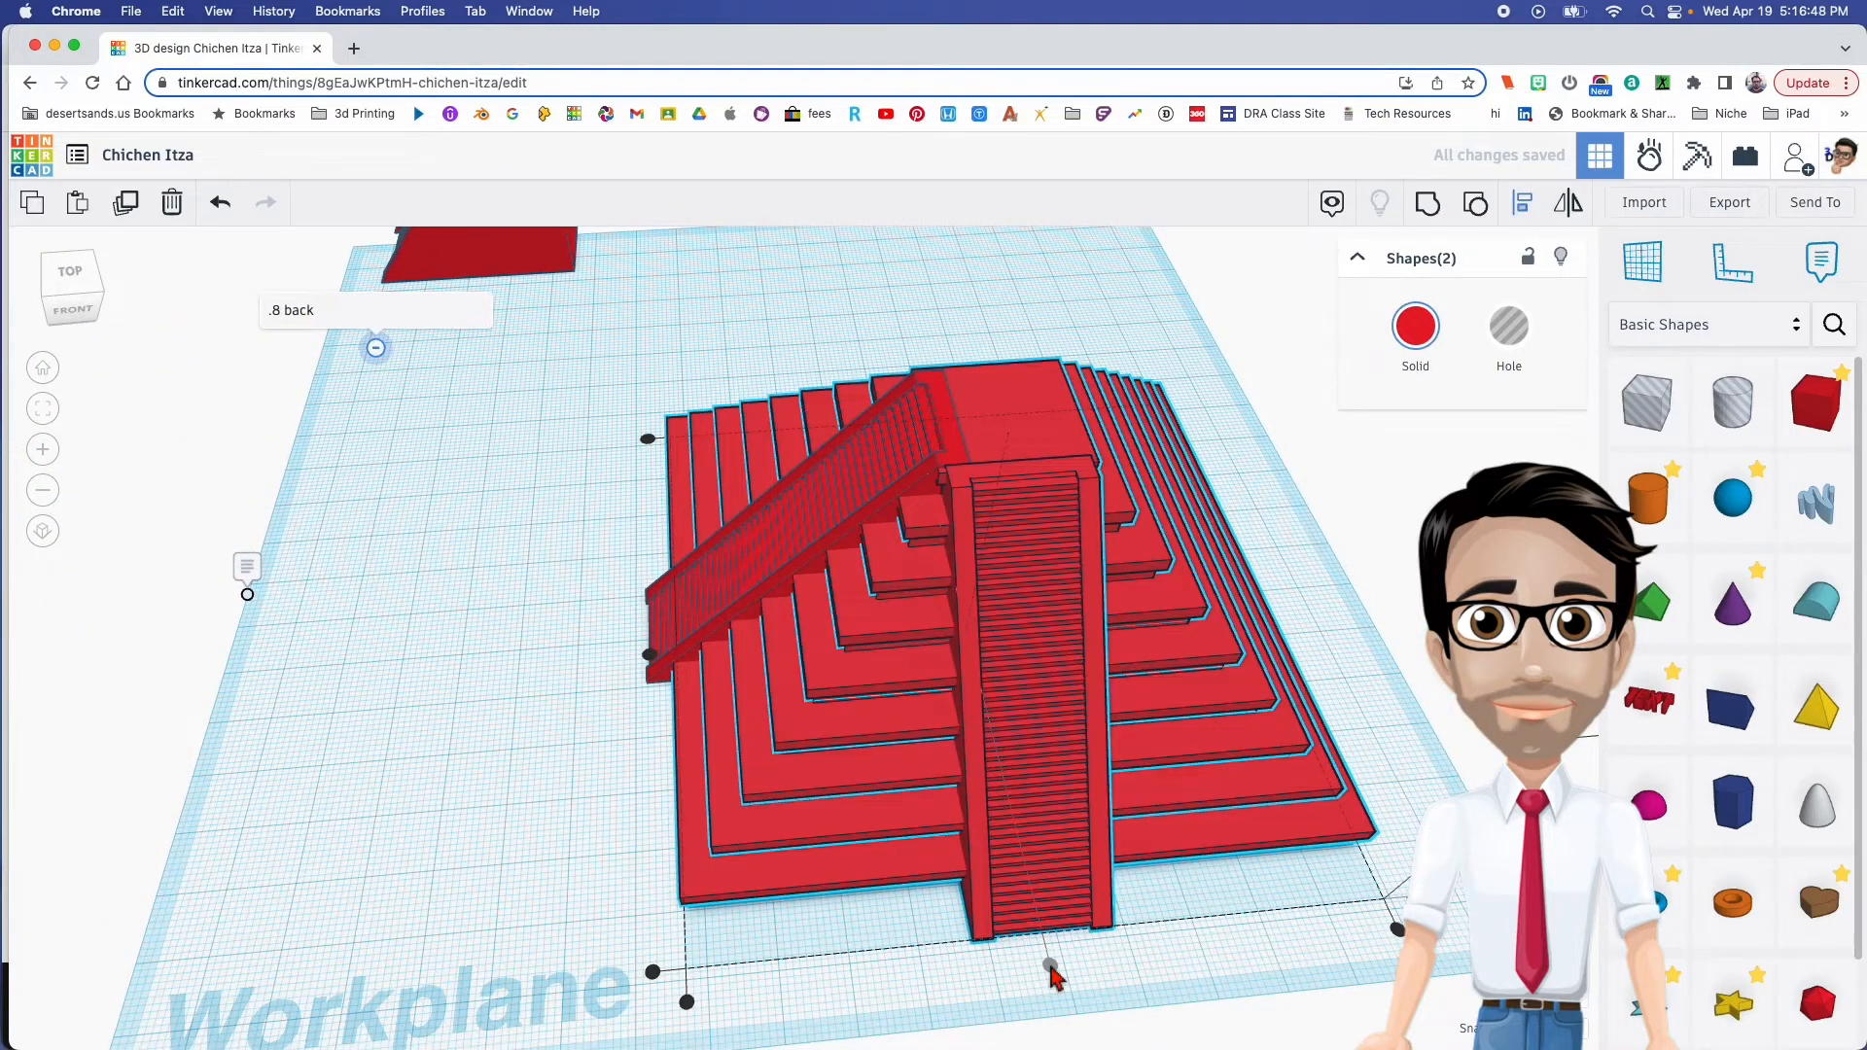
{"action": "right_click_drag", "start_coordinate": [1153, 910], "coordinate": [1029, 784]}
{"action": "left_click", "coordinate": [1009, 931]}
Duplicate the left and front staircases together, rotate the copies a half turn and fit them onto the pyramid's right and back sides
{"action": "left_click", "coordinate": [969, 885]}
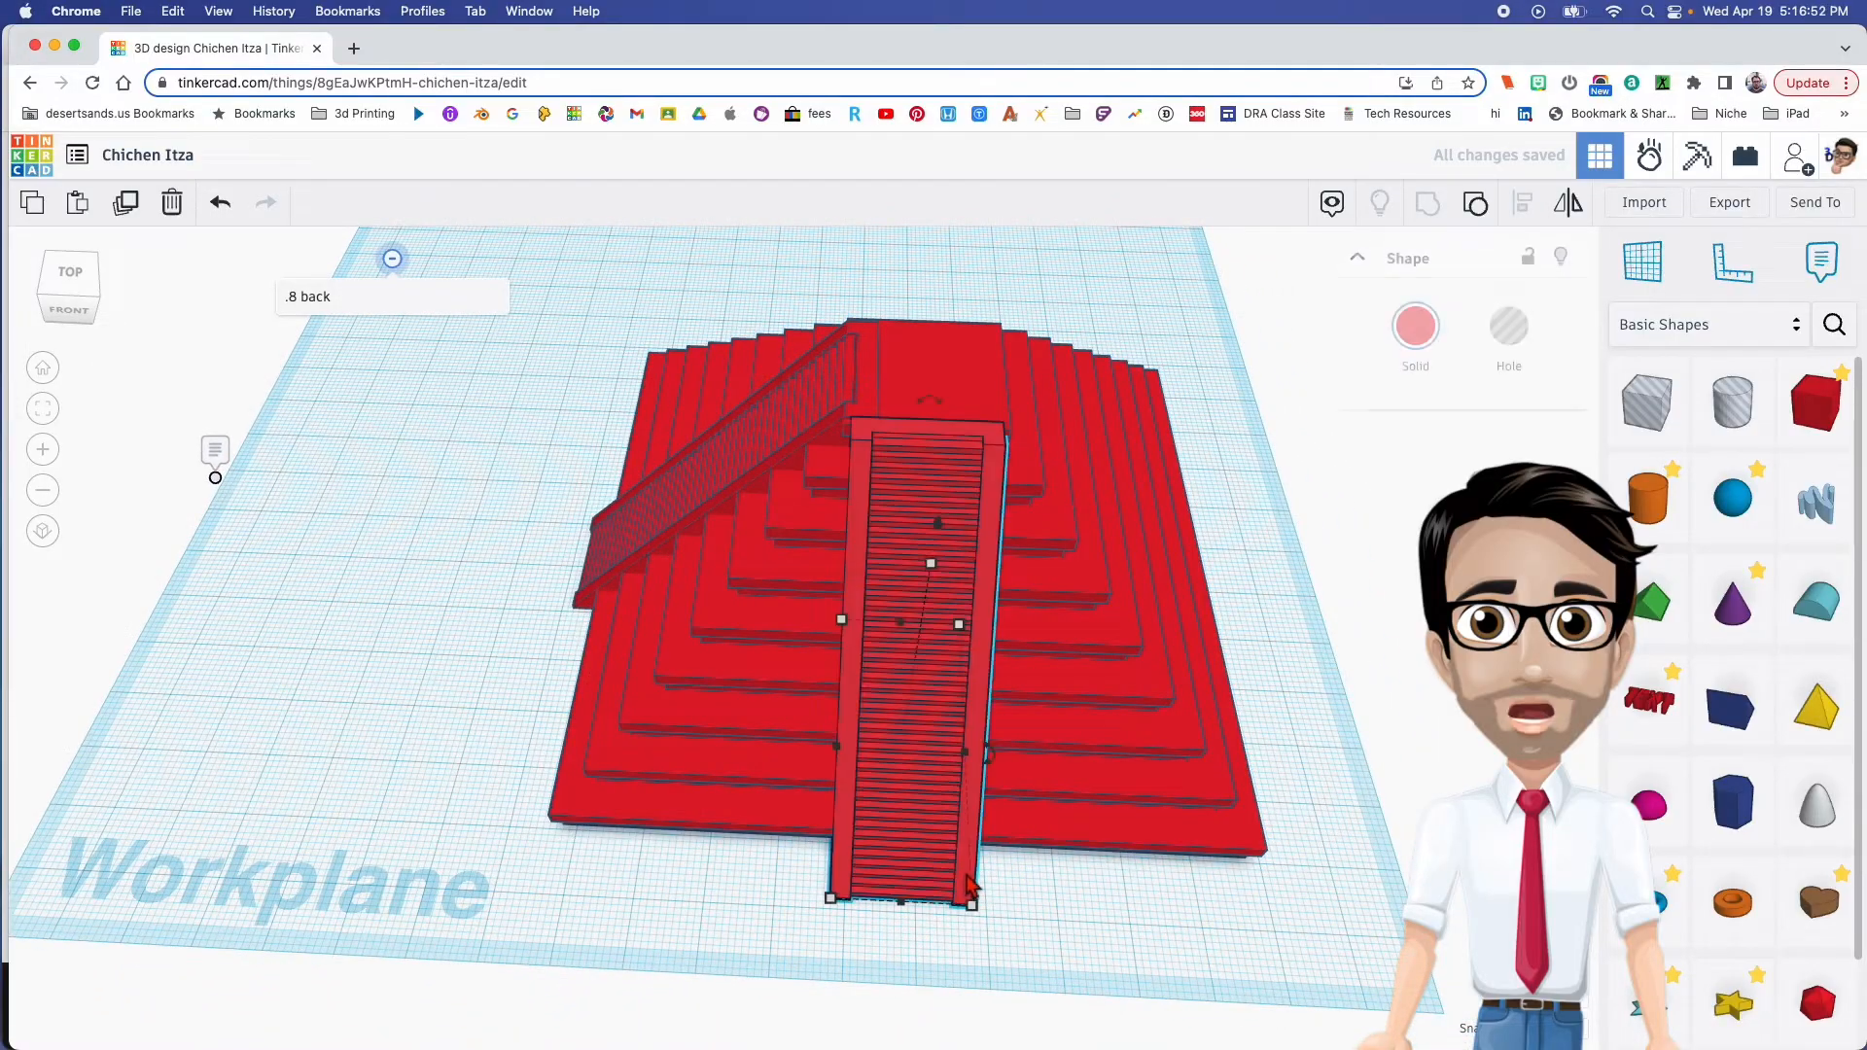
{"action": "left_click", "coordinate": [610, 579], "text": "shift"}
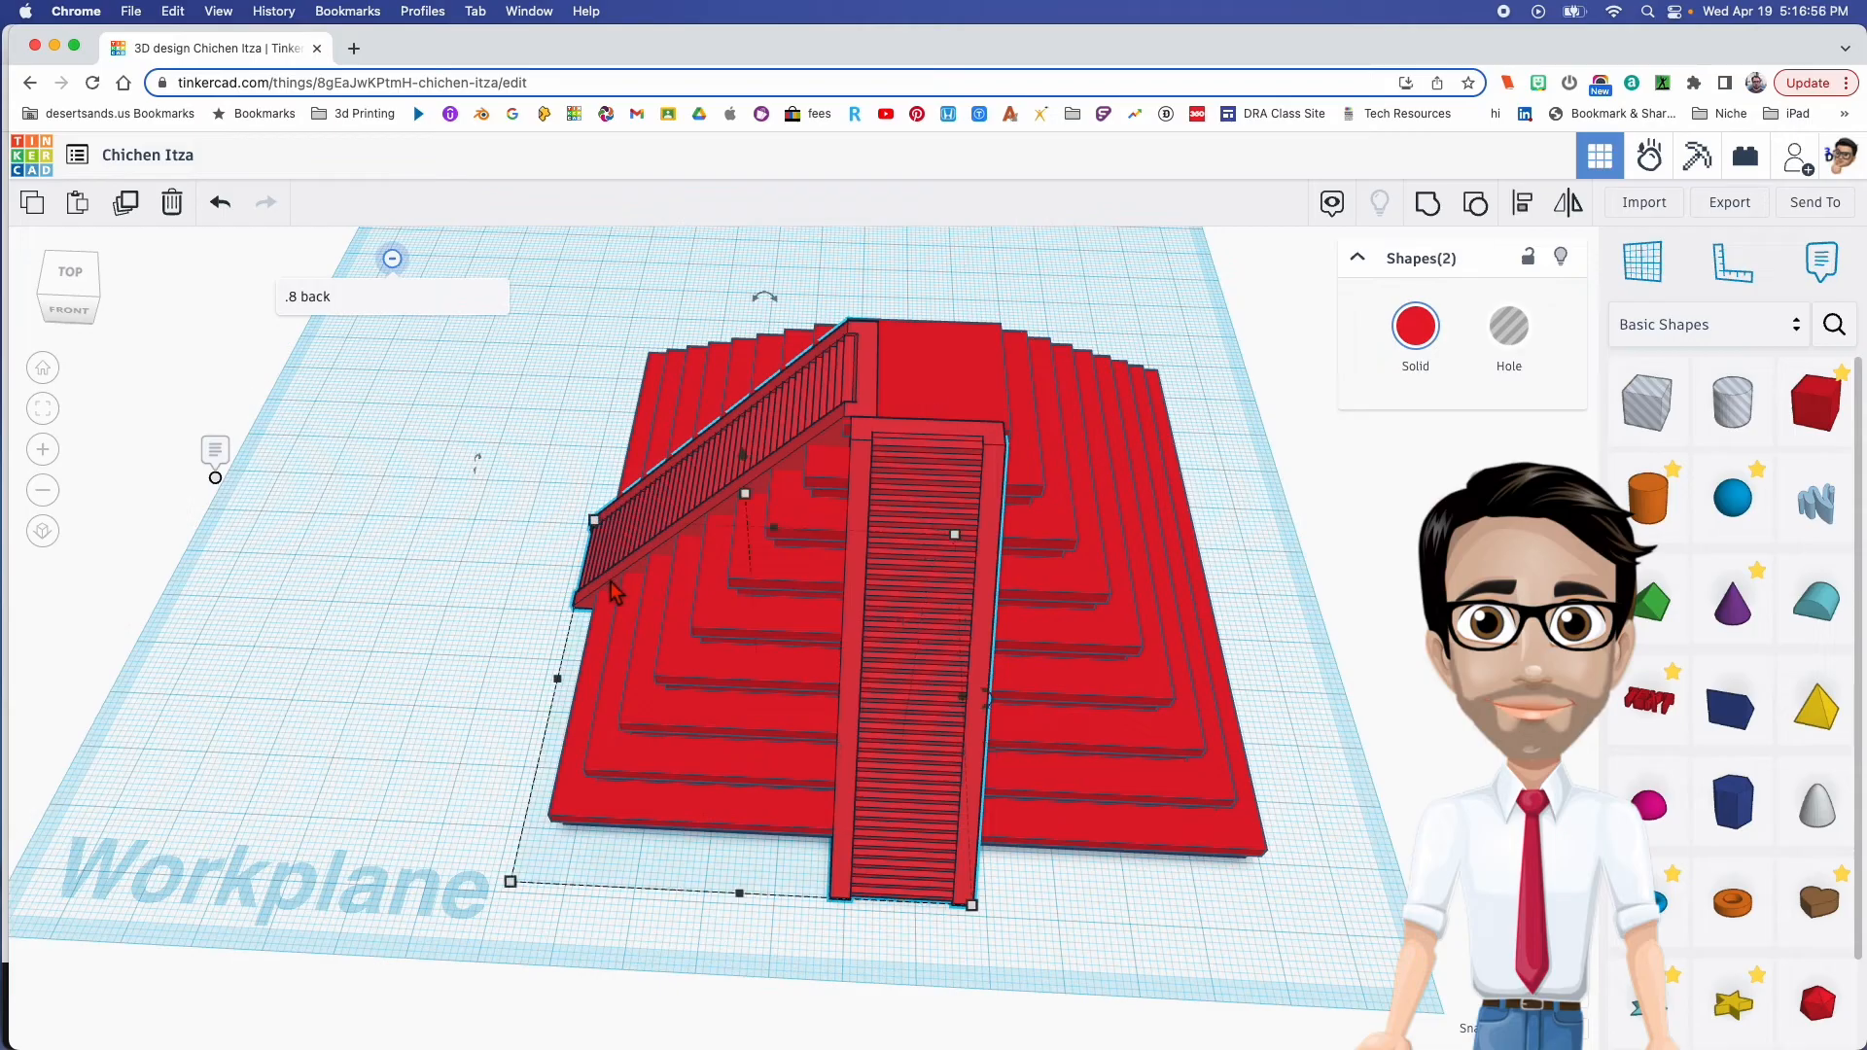
{"action": "key", "text": "super+d"}
{"action": "left_click_drag", "start_coordinate": [991, 720], "coordinate": [632, 642]}
{"action": "left_click_drag", "start_coordinate": [598, 579], "coordinate": [984, 335]}
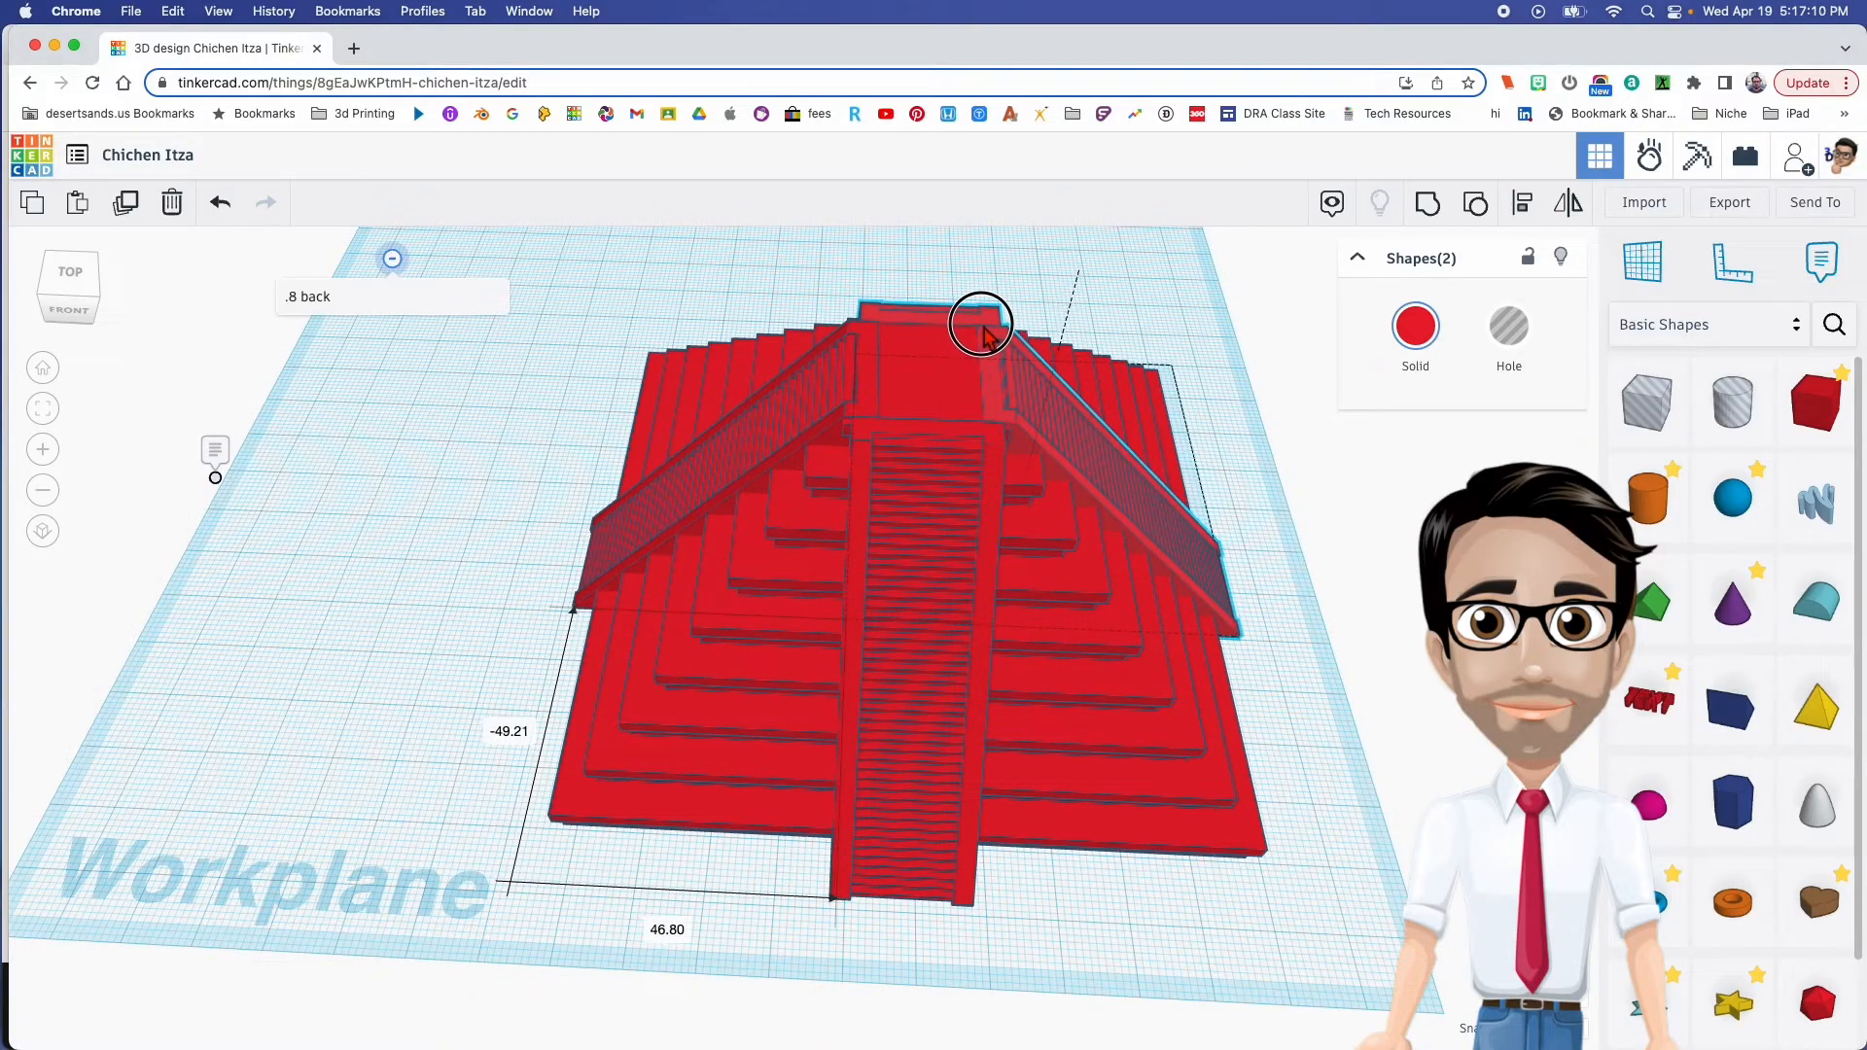
{"action": "left_click_drag", "start_coordinate": [985, 333], "coordinate": [984, 332]}
{"action": "right_click_drag", "start_coordinate": [984, 333], "coordinate": [1225, 603]}
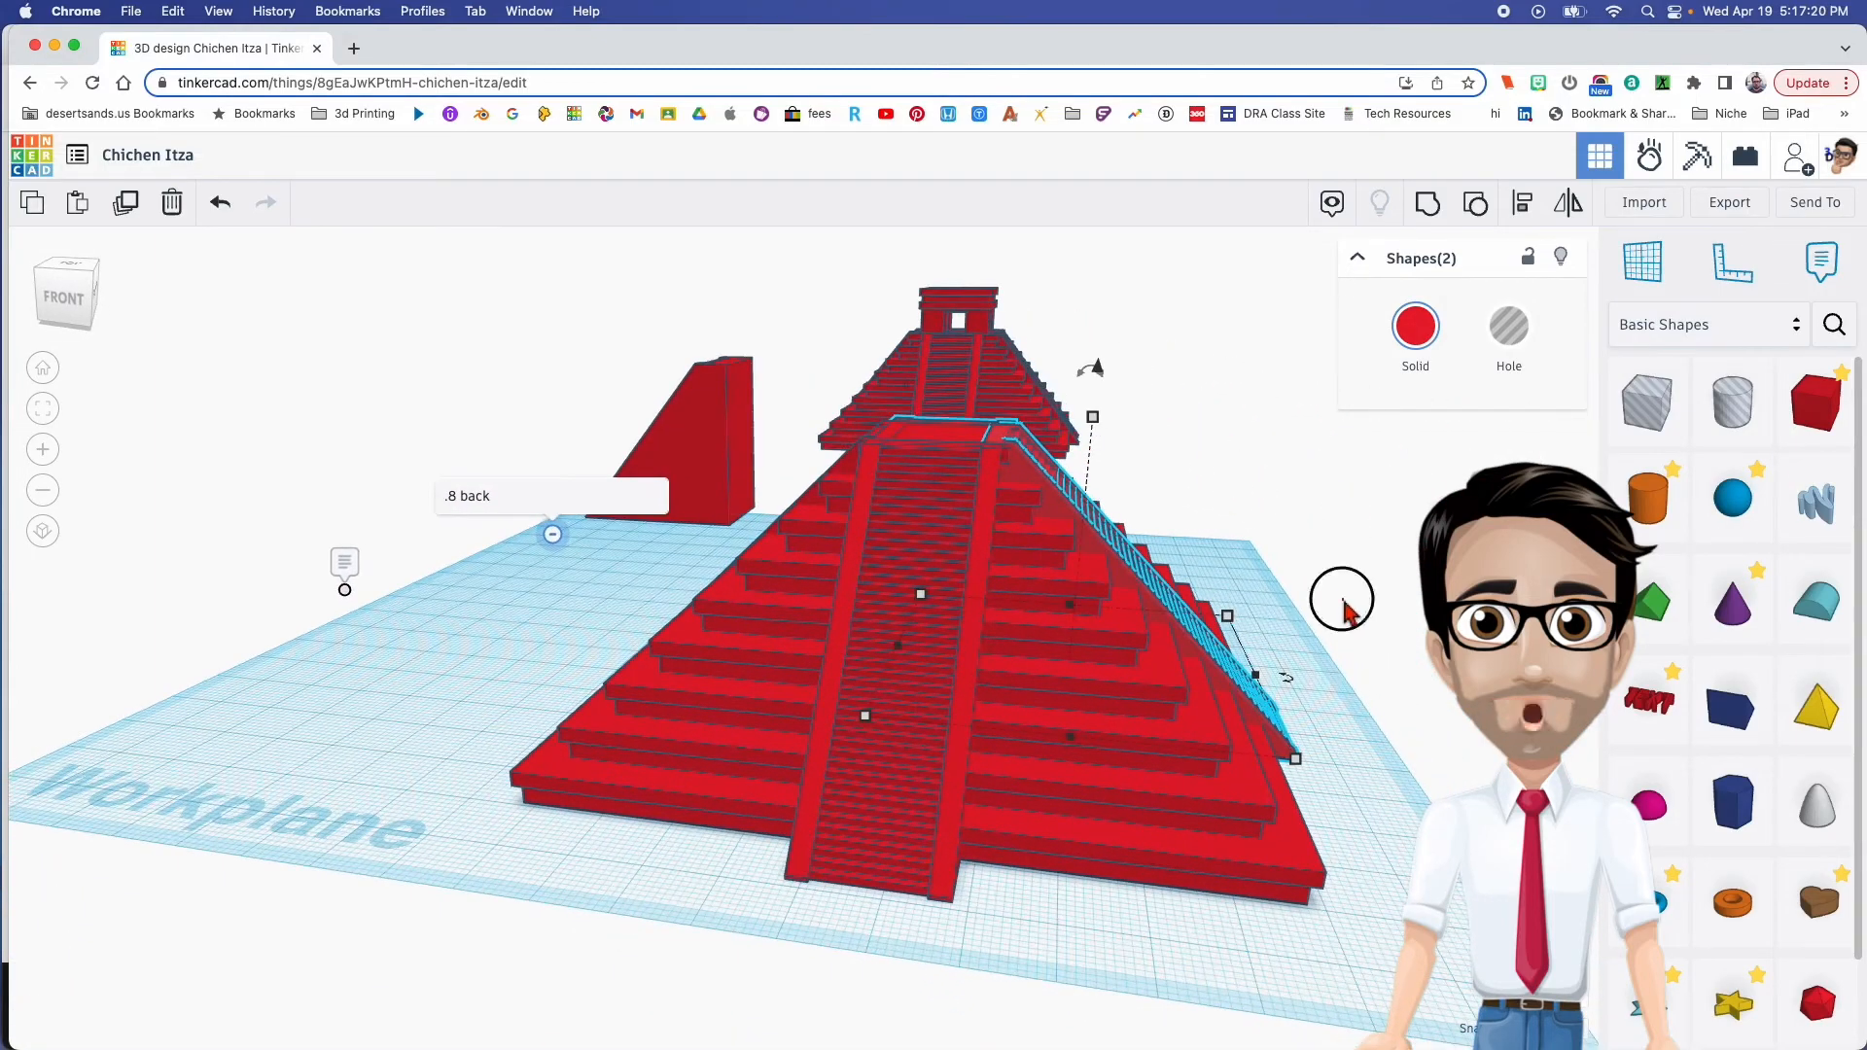
{"action": "left_click", "coordinate": [1345, 605]}
Move the finished reference pyramid from behind the new one to stand clear beside it for comparison
{"action": "right_click_drag", "start_coordinate": [878, 557], "coordinate": [801, 463]}
{"action": "left_click_drag", "start_coordinate": [800, 456], "coordinate": [299, 649]}
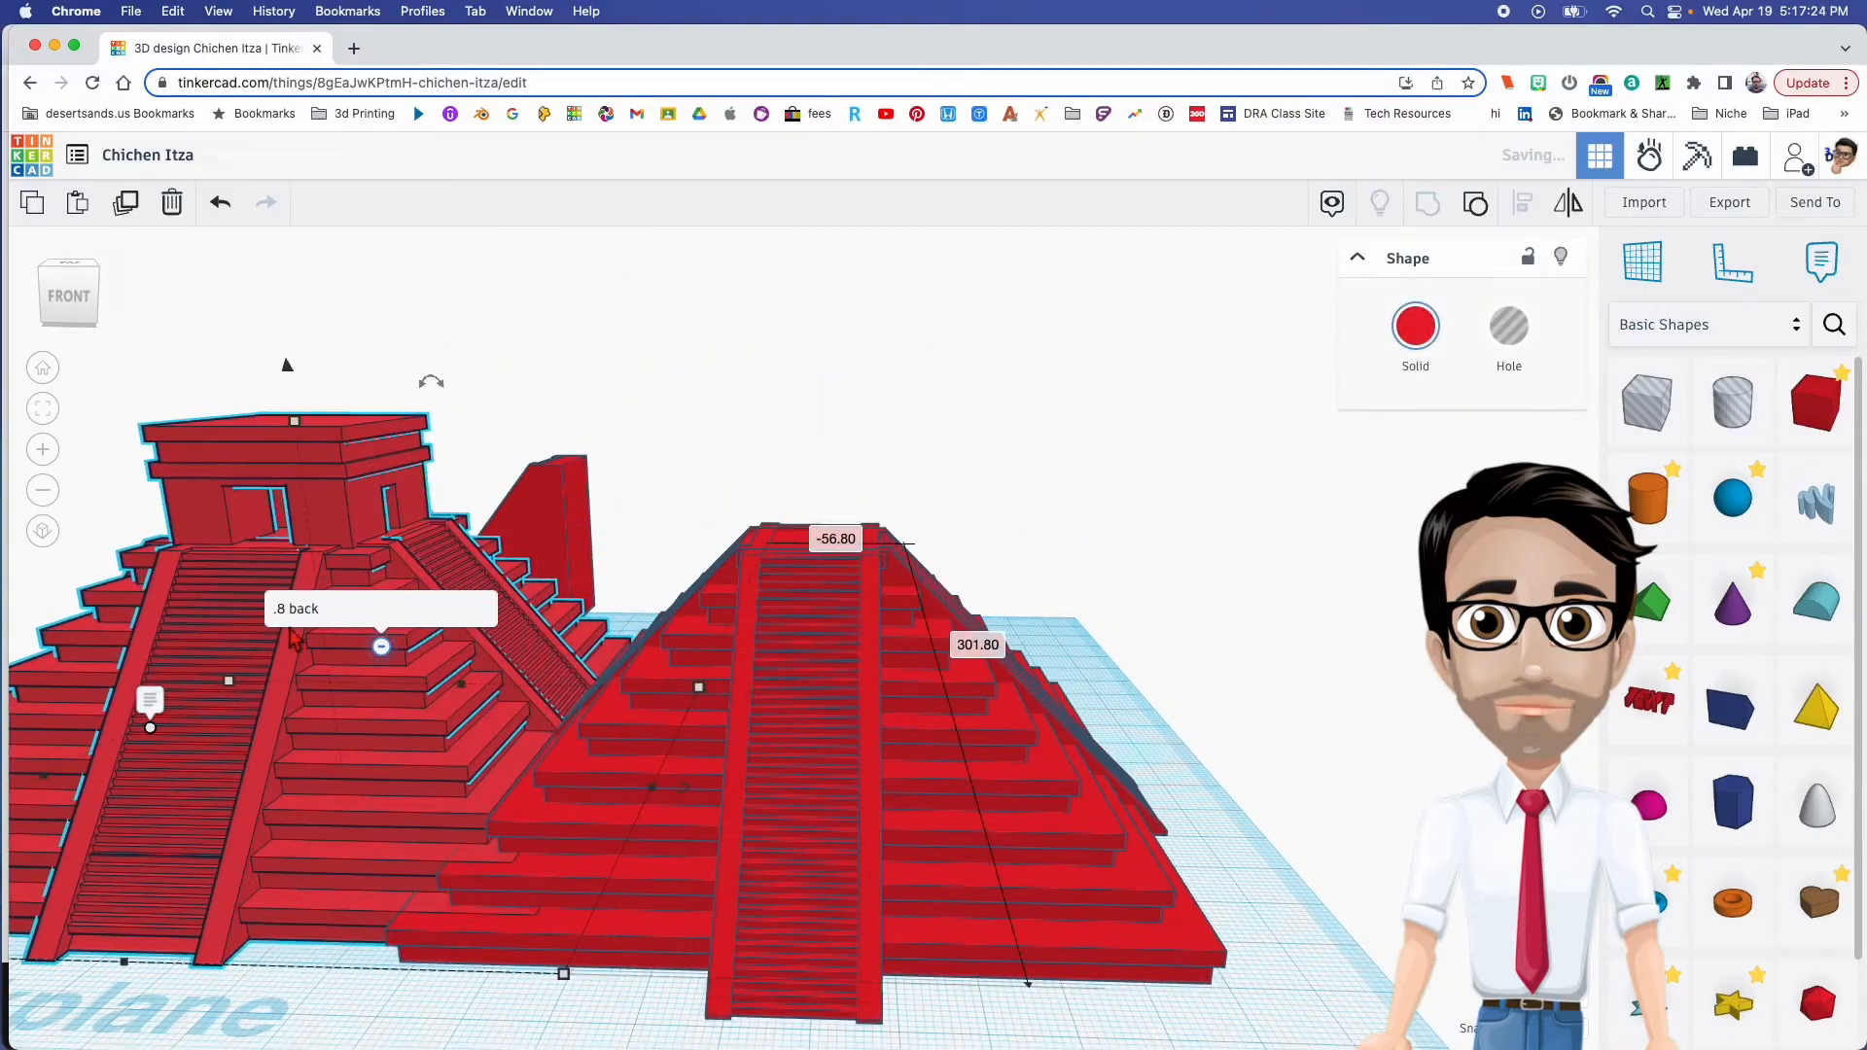
{"action": "right_click_drag", "start_coordinate": [324, 526], "coordinate": [274, 555]}
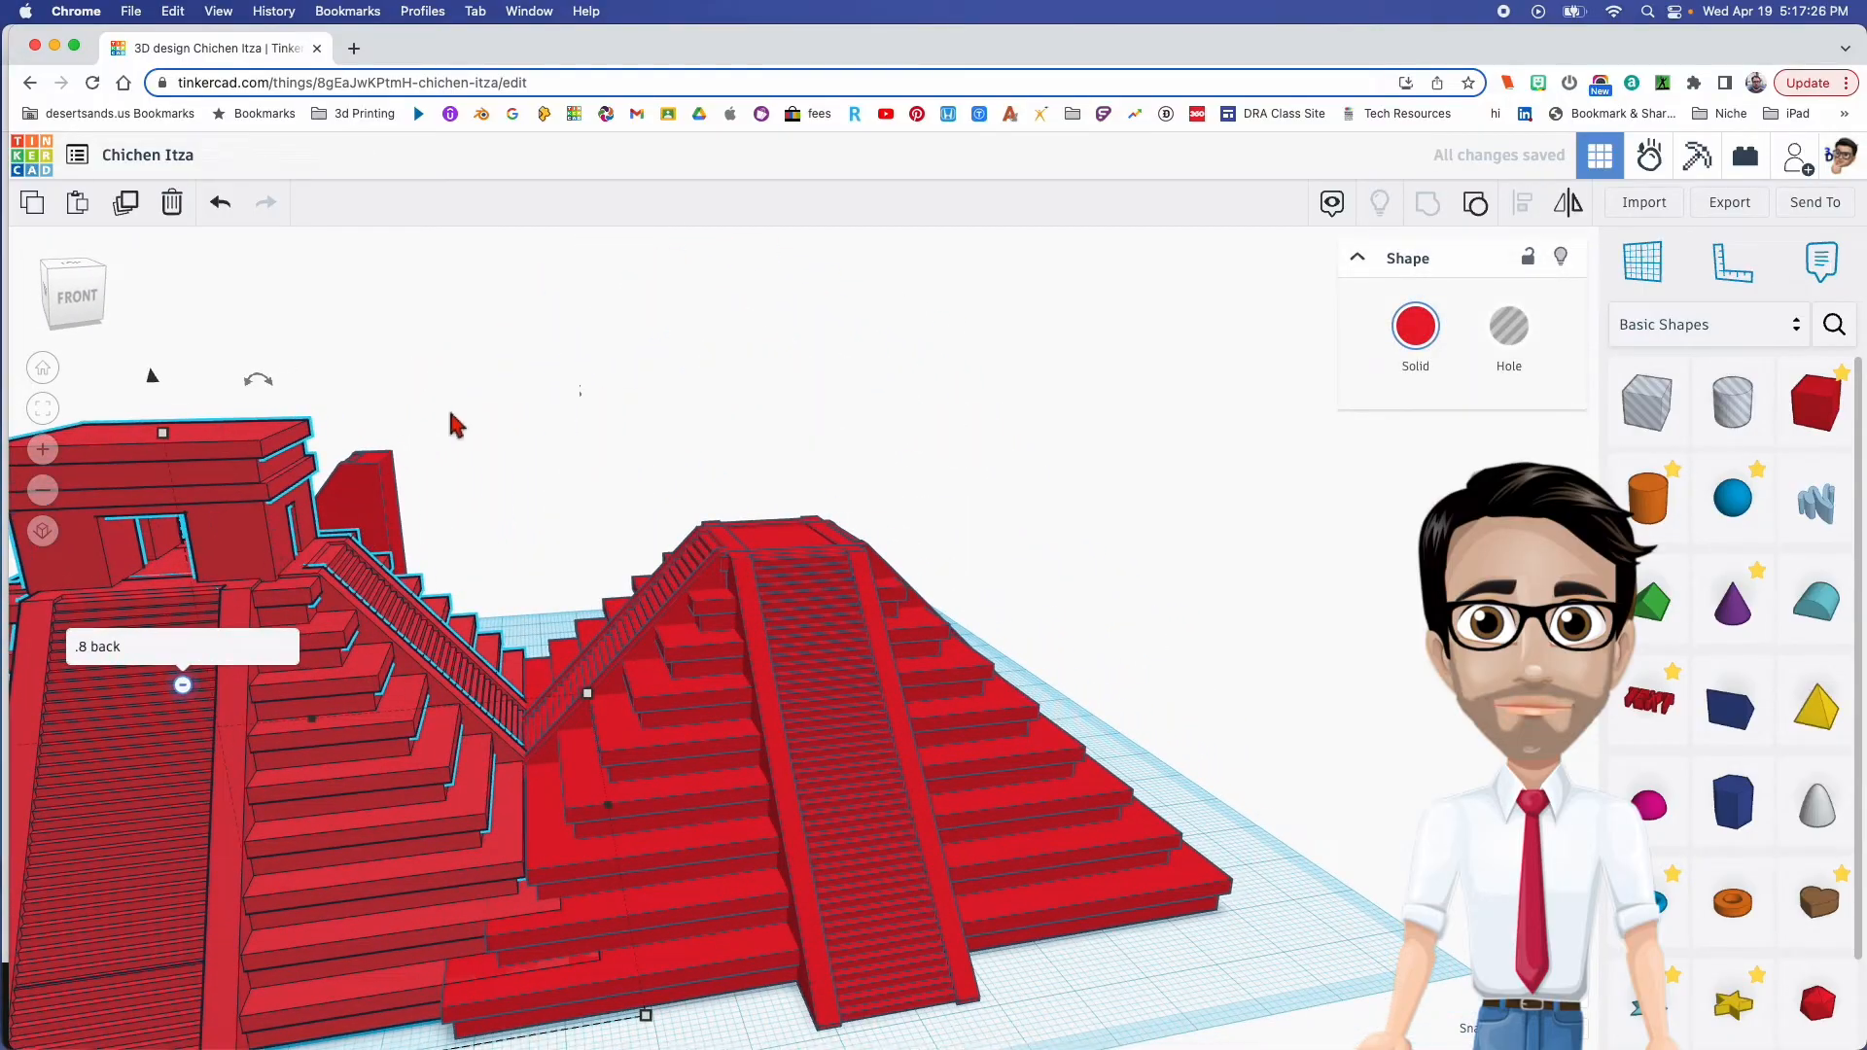
{"action": "left_click", "coordinate": [421, 430]}
{"action": "left_click", "coordinate": [257, 541]}
{"action": "middle_click_drag", "start_coordinate": [878, 423], "coordinate": [1121, 241]}
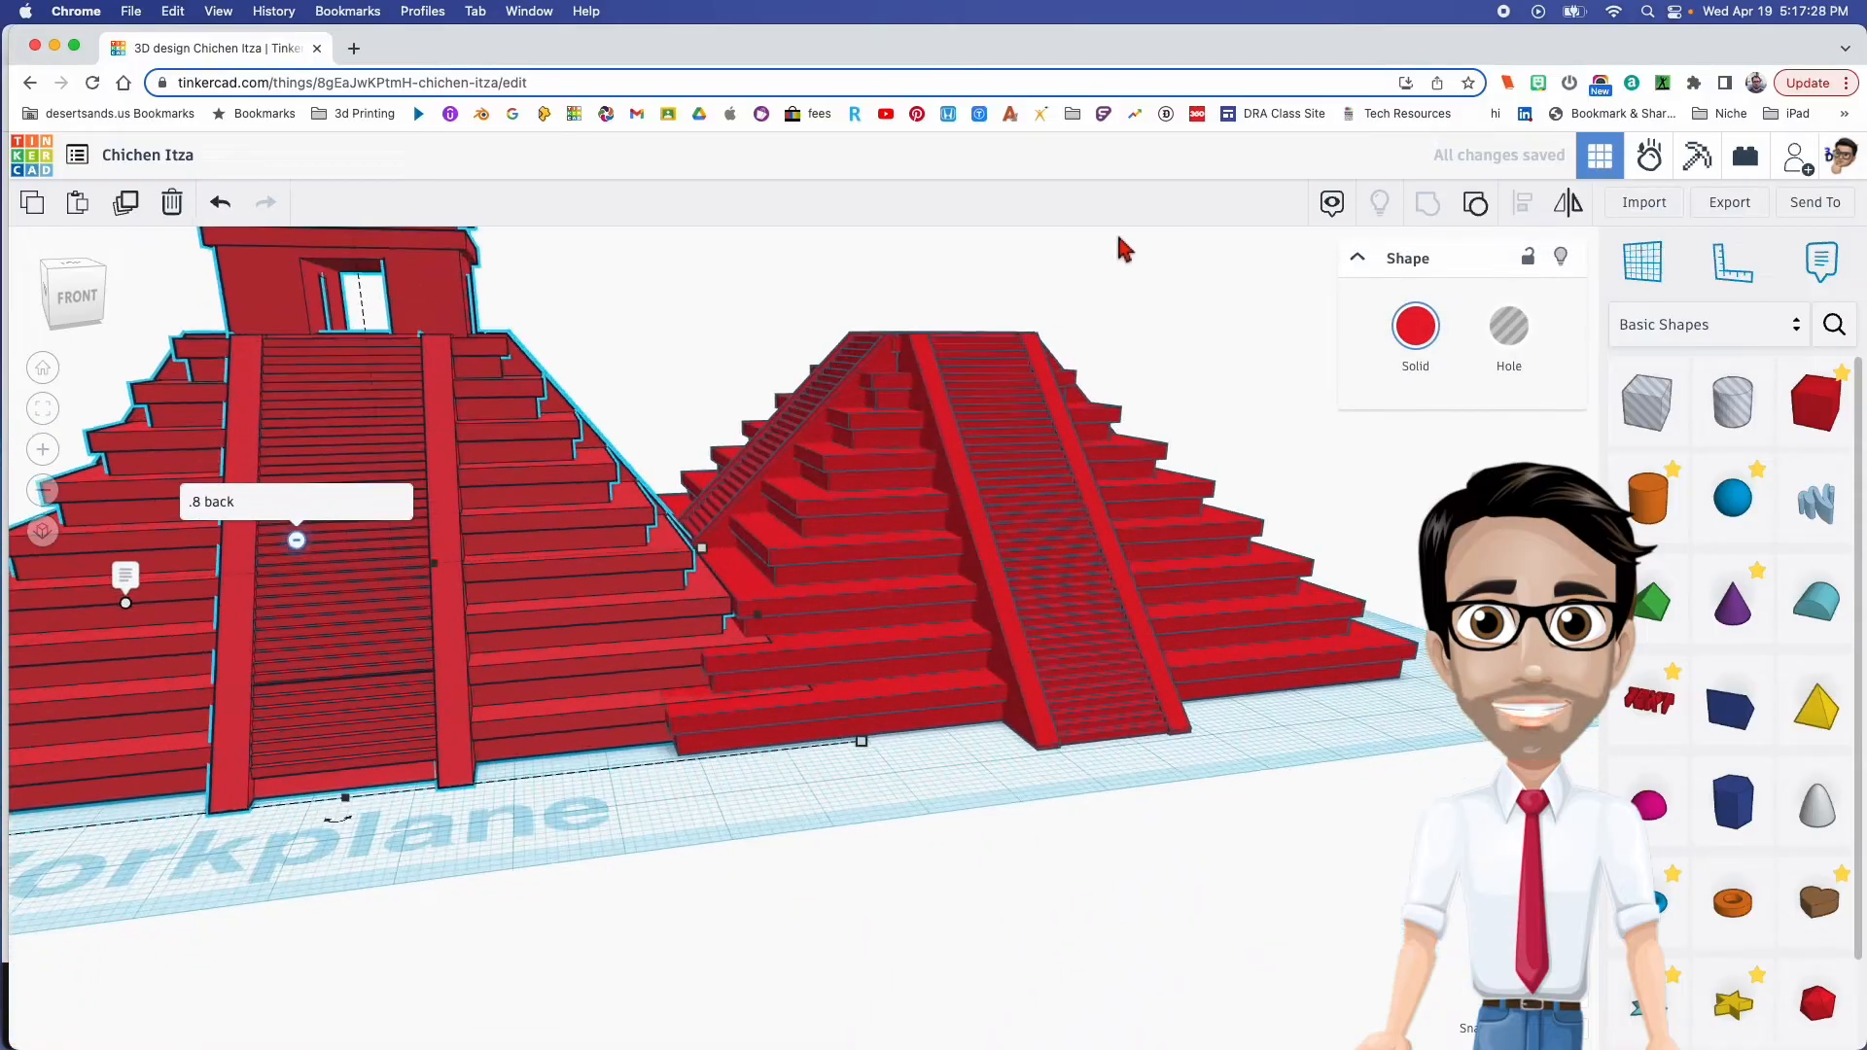
{"action": "scroll", "coordinate": [768, 608], "scroll_direction": "down", "scroll_amount": 5}
{"action": "left_click_drag", "start_coordinate": [568, 547], "coordinate": [397, 544]}
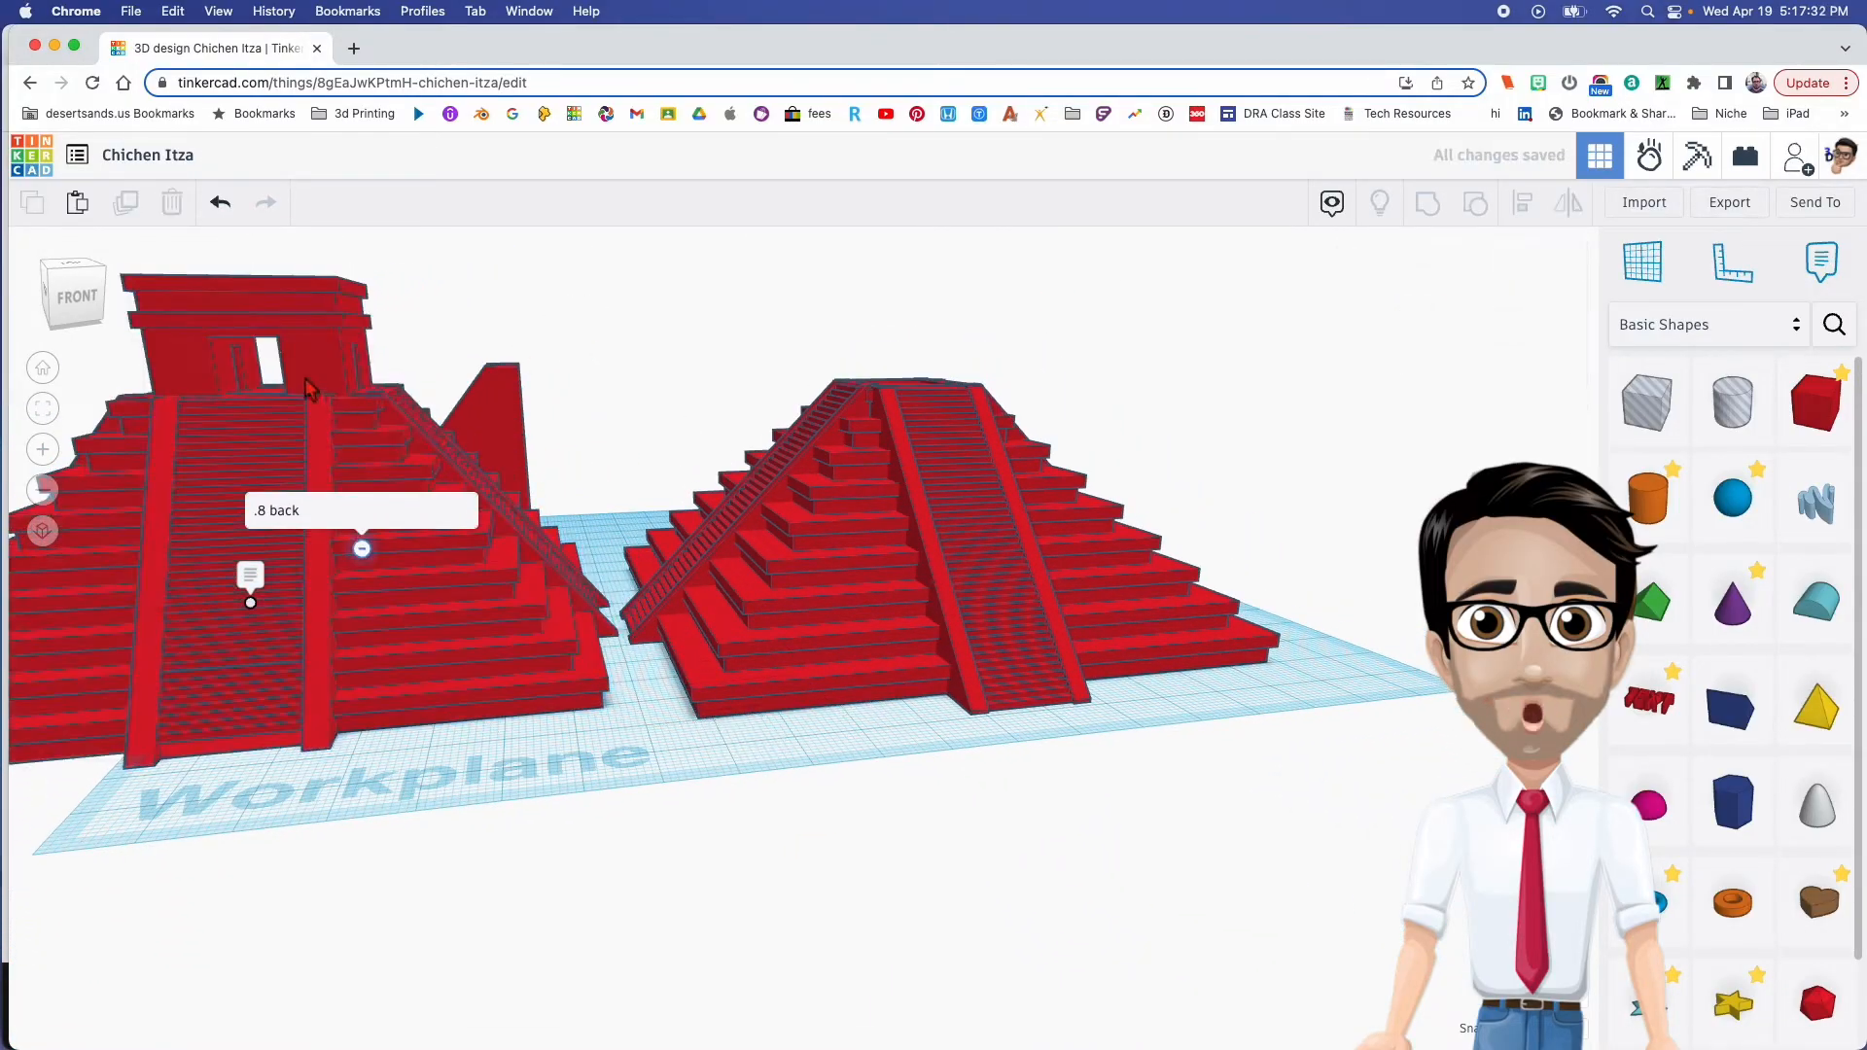
Ungroup the finished reference pyramid and inspect the size of its temple
{"action": "left_click", "coordinate": [1473, 206]}
{"action": "left_click", "coordinate": [362, 393]}
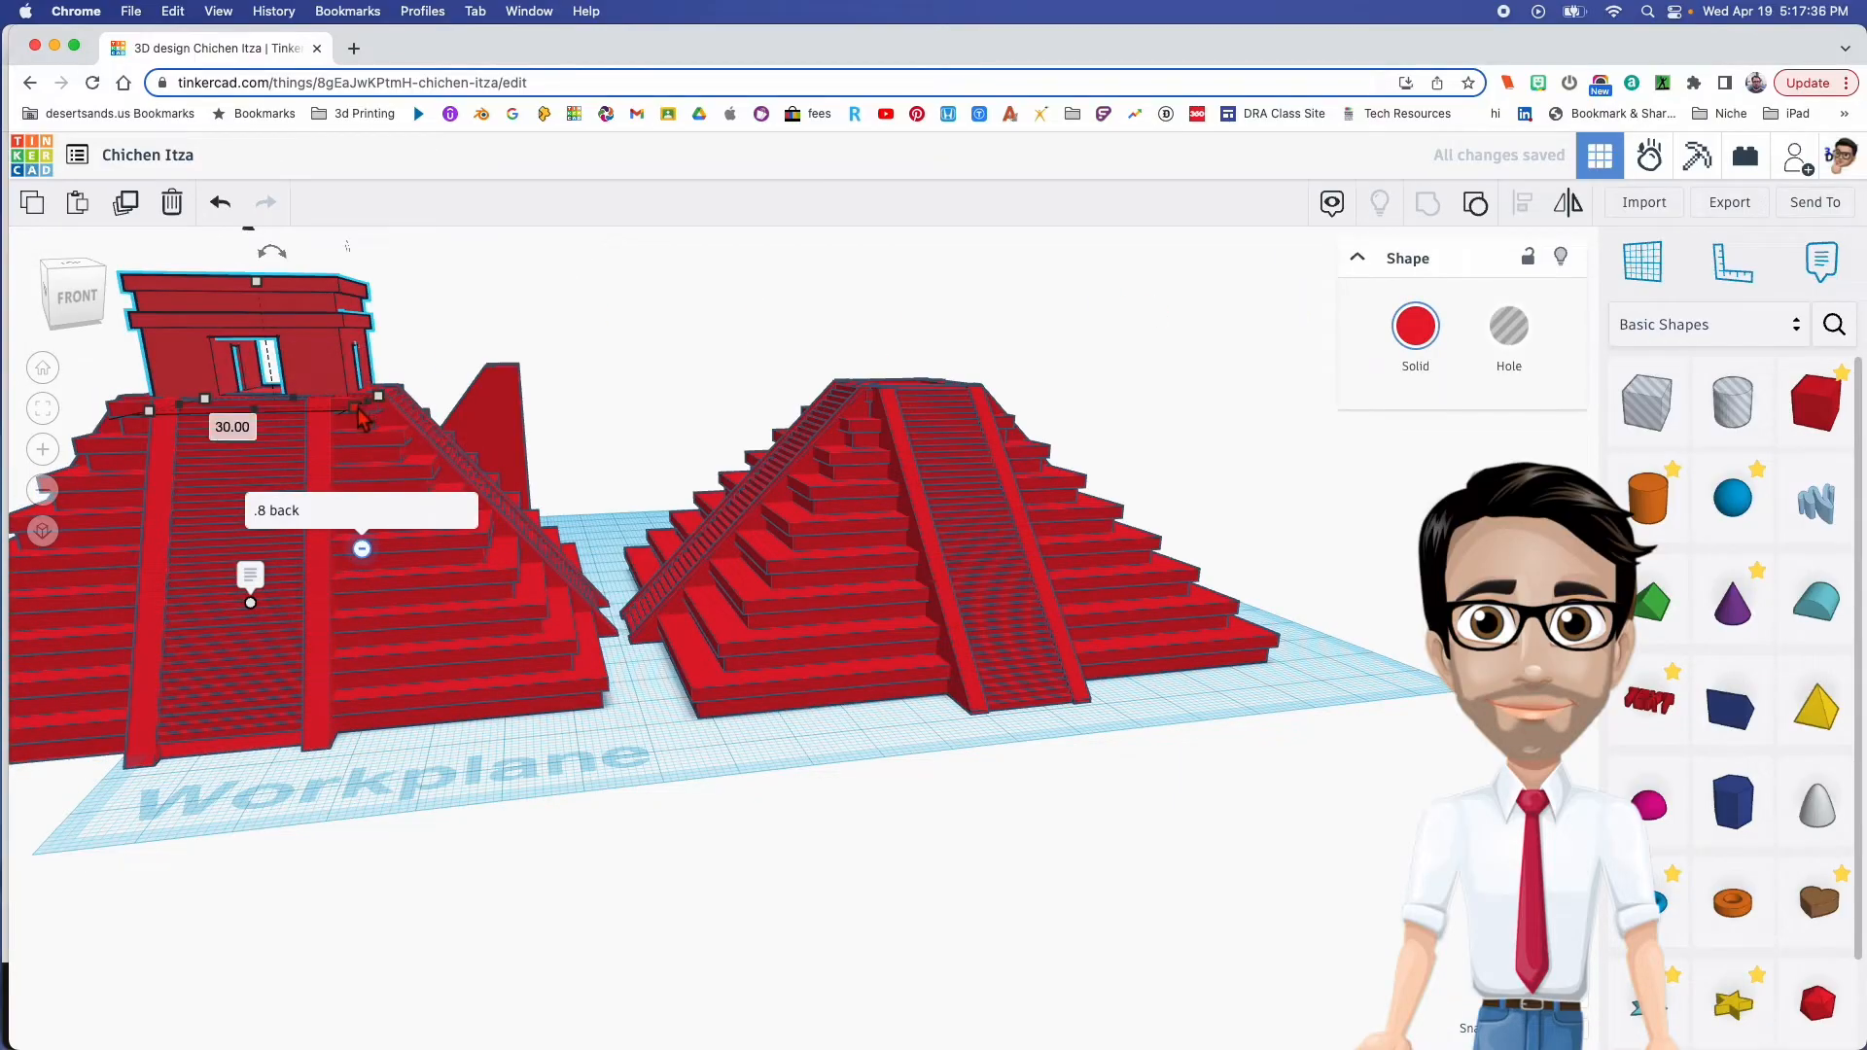
{"action": "mouse_move", "coordinate": [356, 348]}
{"action": "right_mouse_down"}
{"action": "mouse_move", "coordinate": [317, 366]}
{"action": "mouse_move", "coordinate": [359, 263]}
{"action": "mouse_move", "coordinate": [370, 322]}
{"action": "right_mouse_up"}
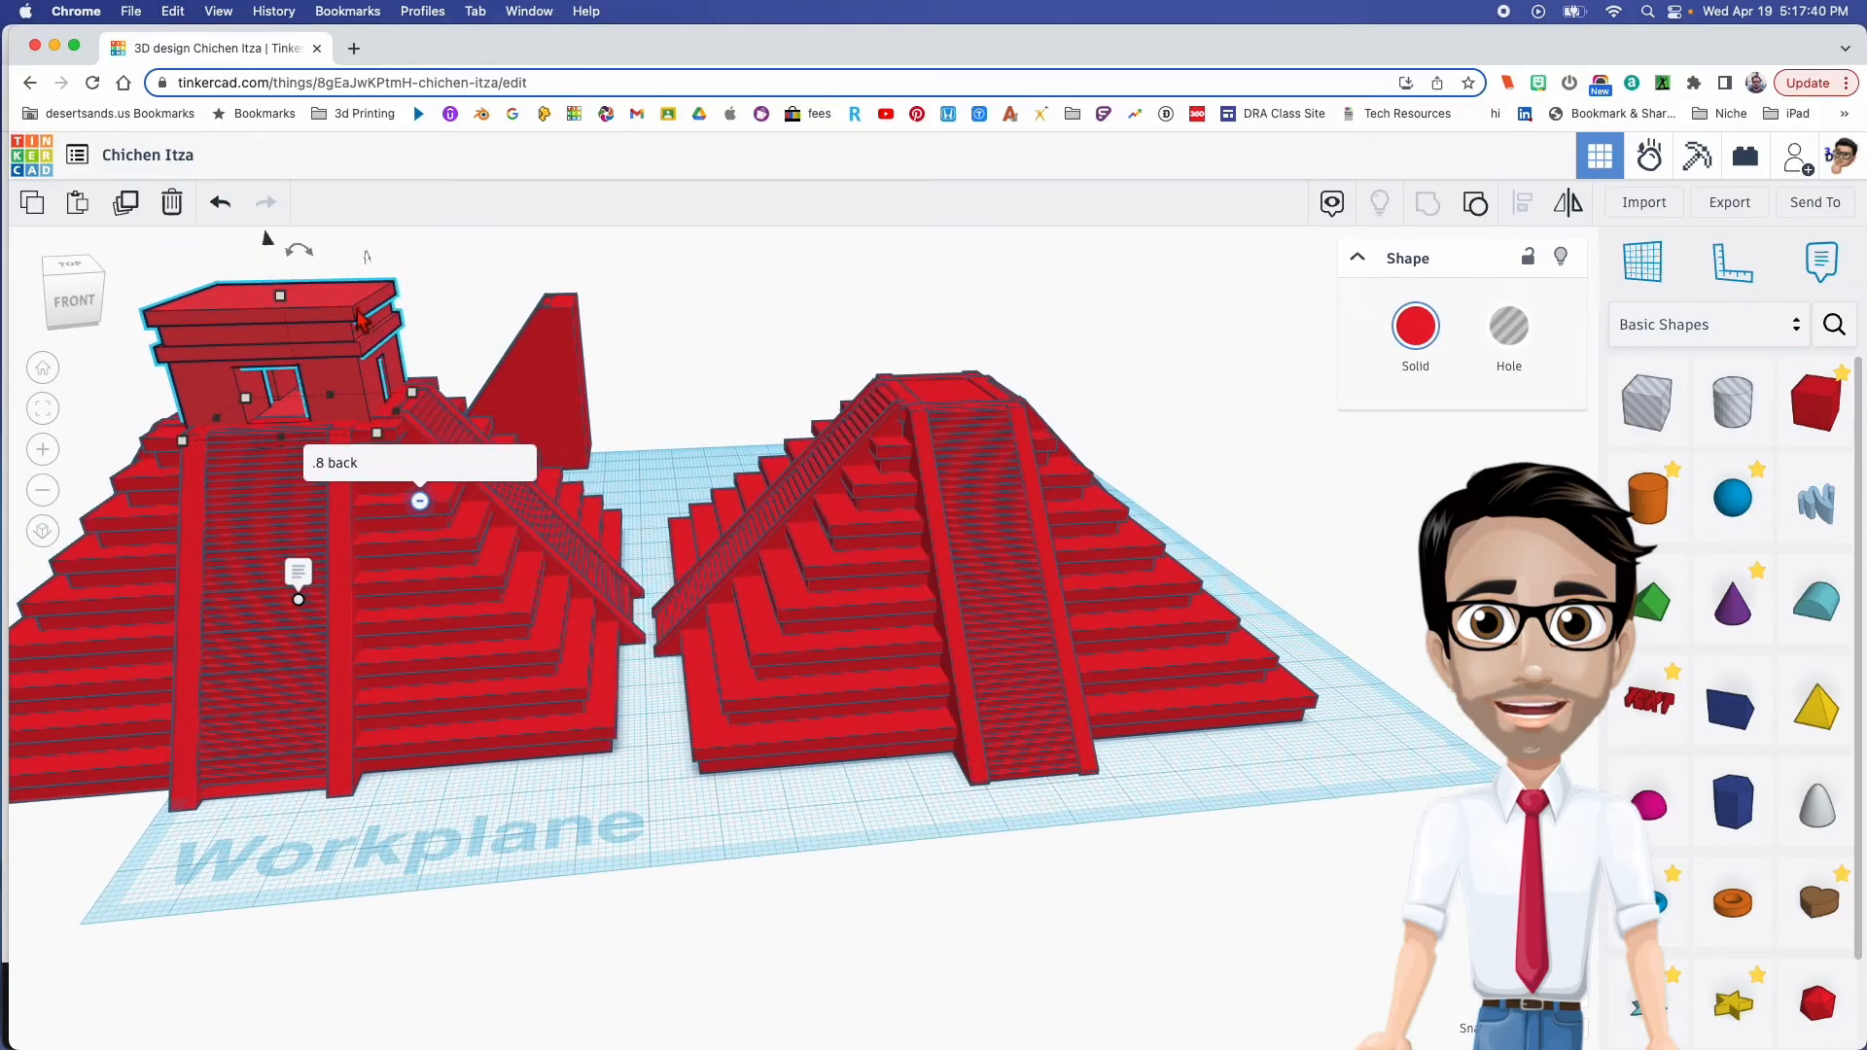
{"action": "right_click_drag", "start_coordinate": [1184, 413], "coordinate": [1199, 433]}
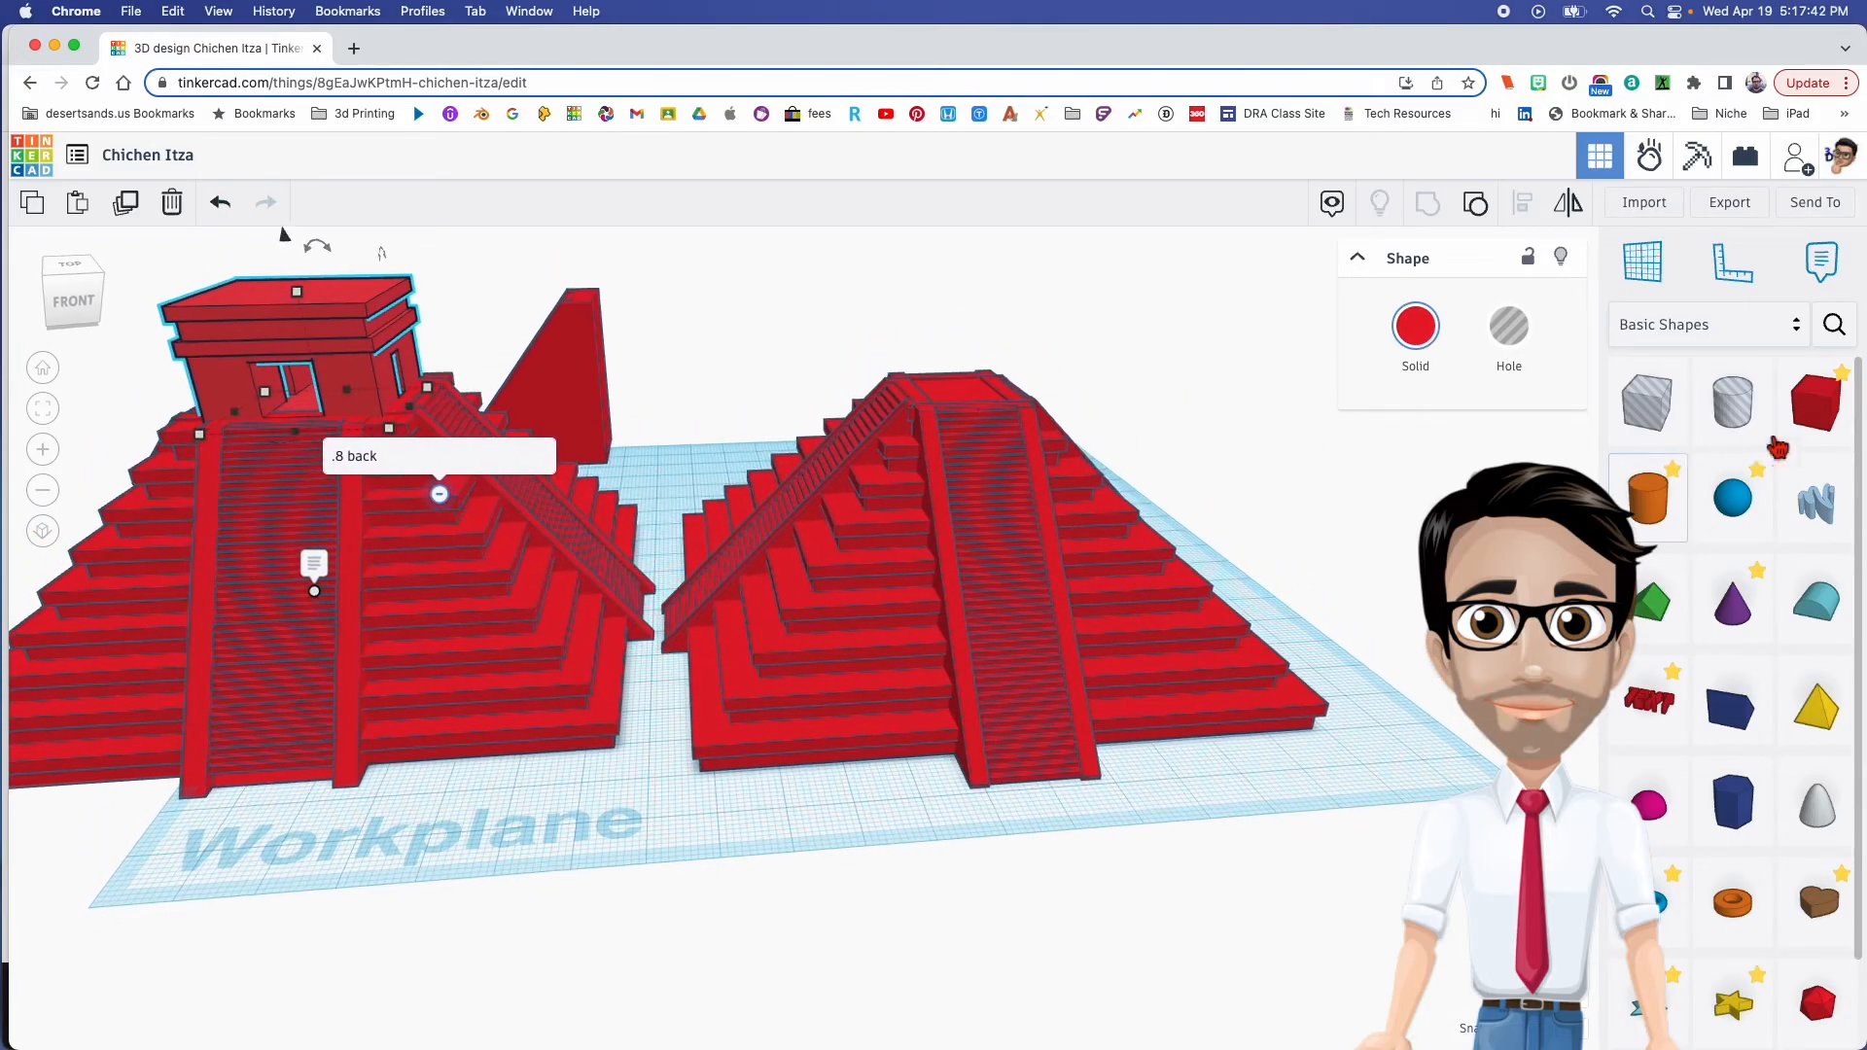
Add a solid box in front of the new pyramid and size its base to 28 by 28
{"action": "left_click_drag", "start_coordinate": [1816, 396], "coordinate": [982, 840]}
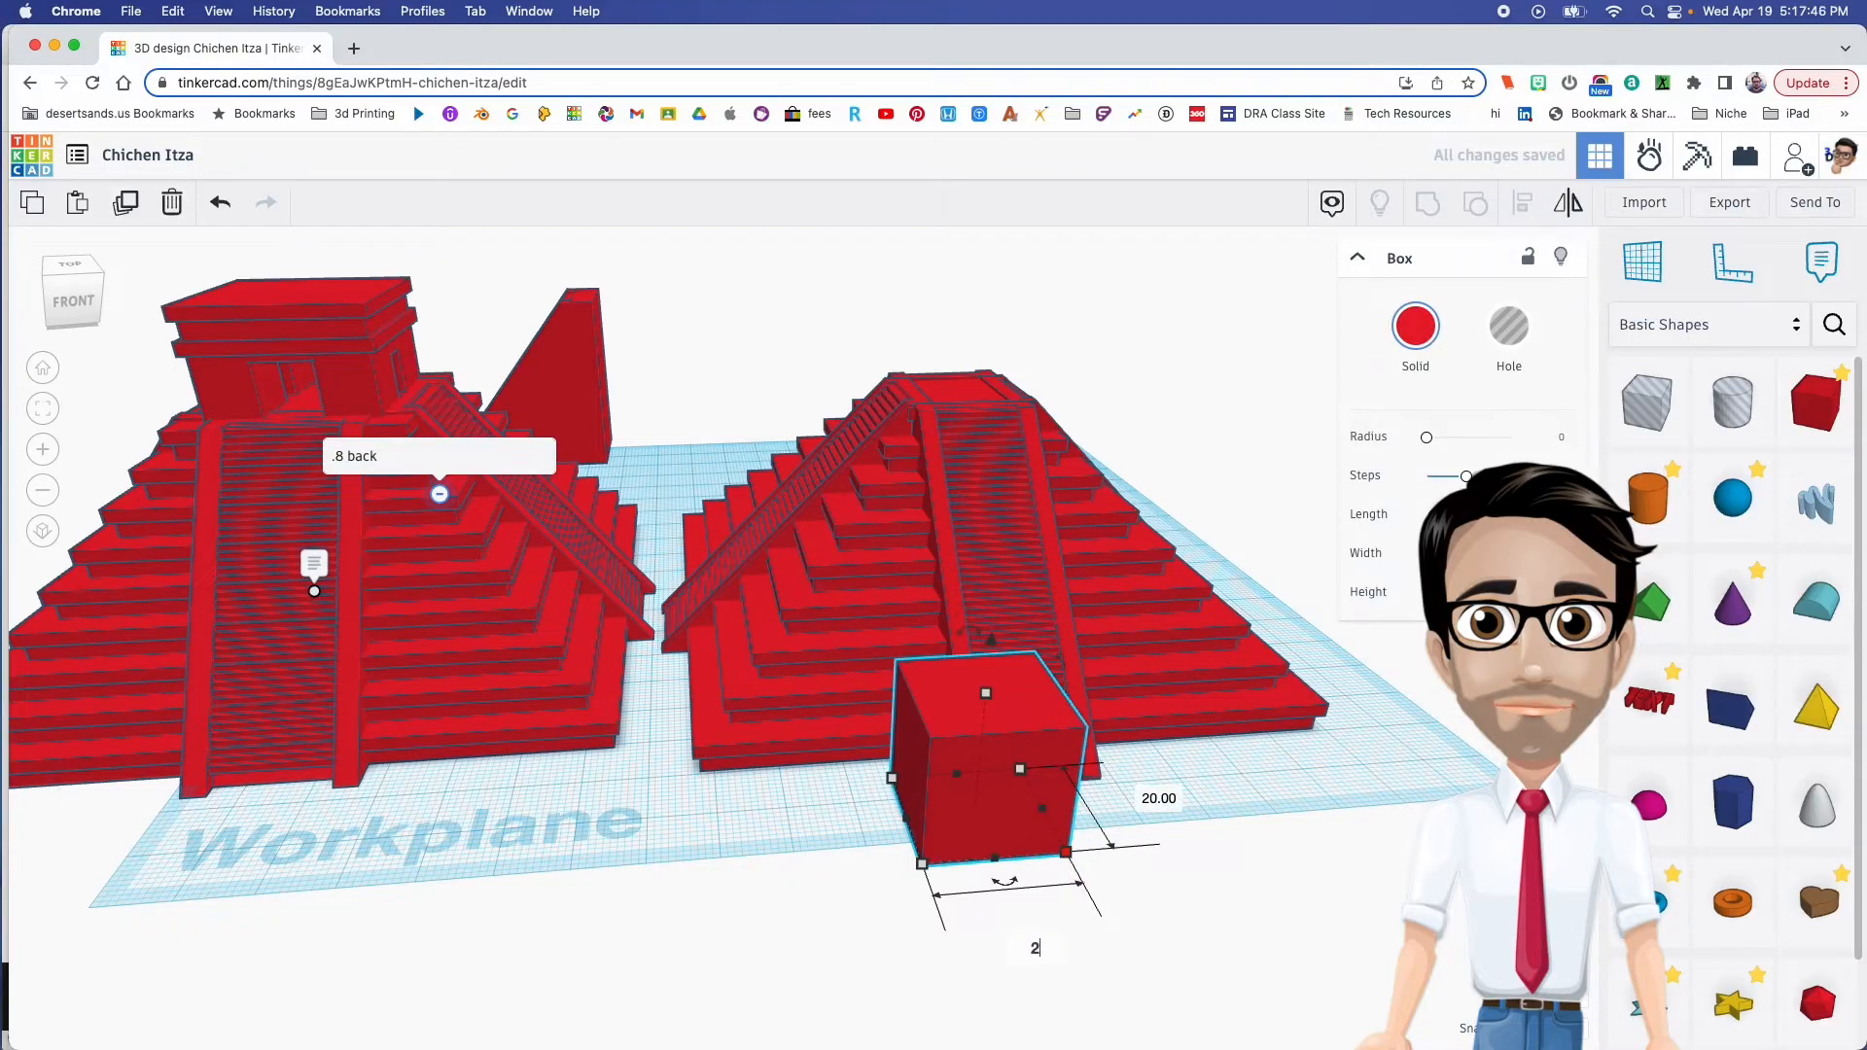
{"action": "key", "text": "Return"}
{"action": "left_click", "coordinate": [1221, 803]}
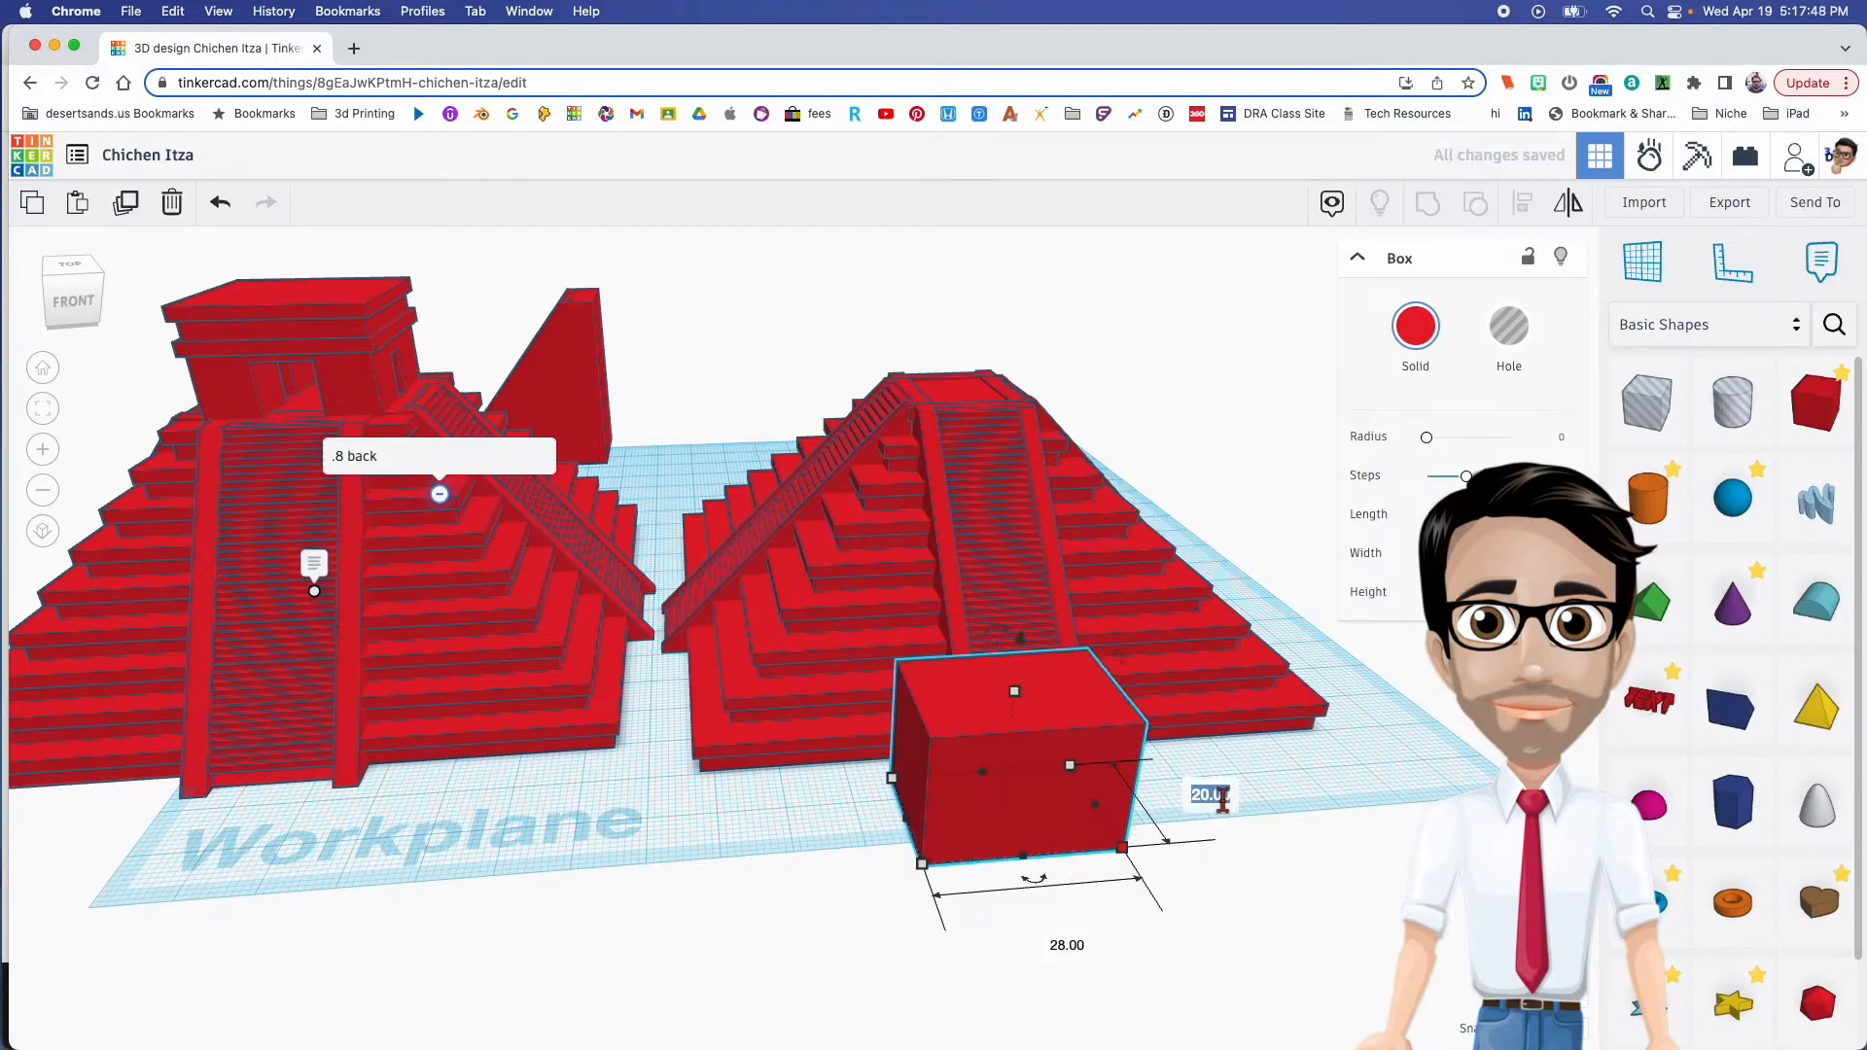
{"action": "type", "text": "28"}
{"action": "key", "text": "Return"}
Set a temporary workplane on the new pyramid's top face and drop the box onto that level
{"action": "left_click_drag", "start_coordinate": [1038, 838], "coordinate": [995, 681]}
{"action": "left_click_drag", "start_coordinate": [1646, 399], "coordinate": [964, 404]}
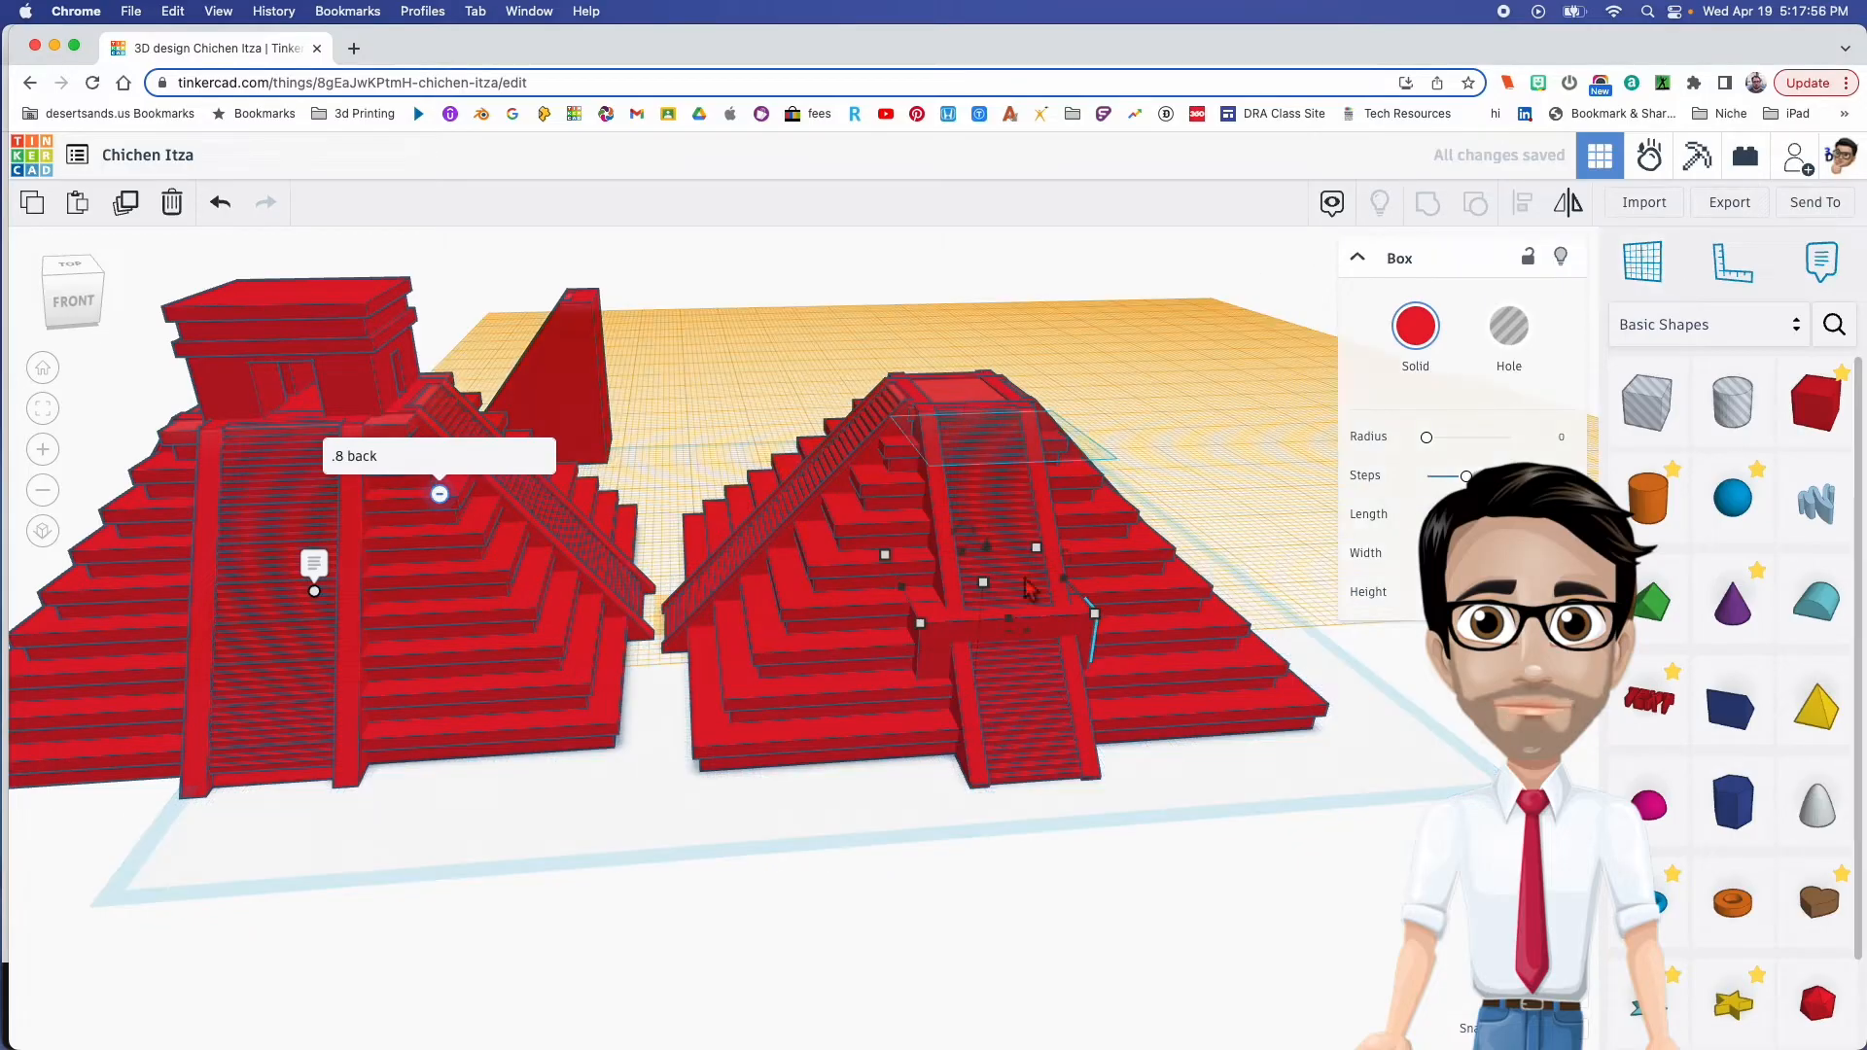
{"action": "key", "text": "d"}
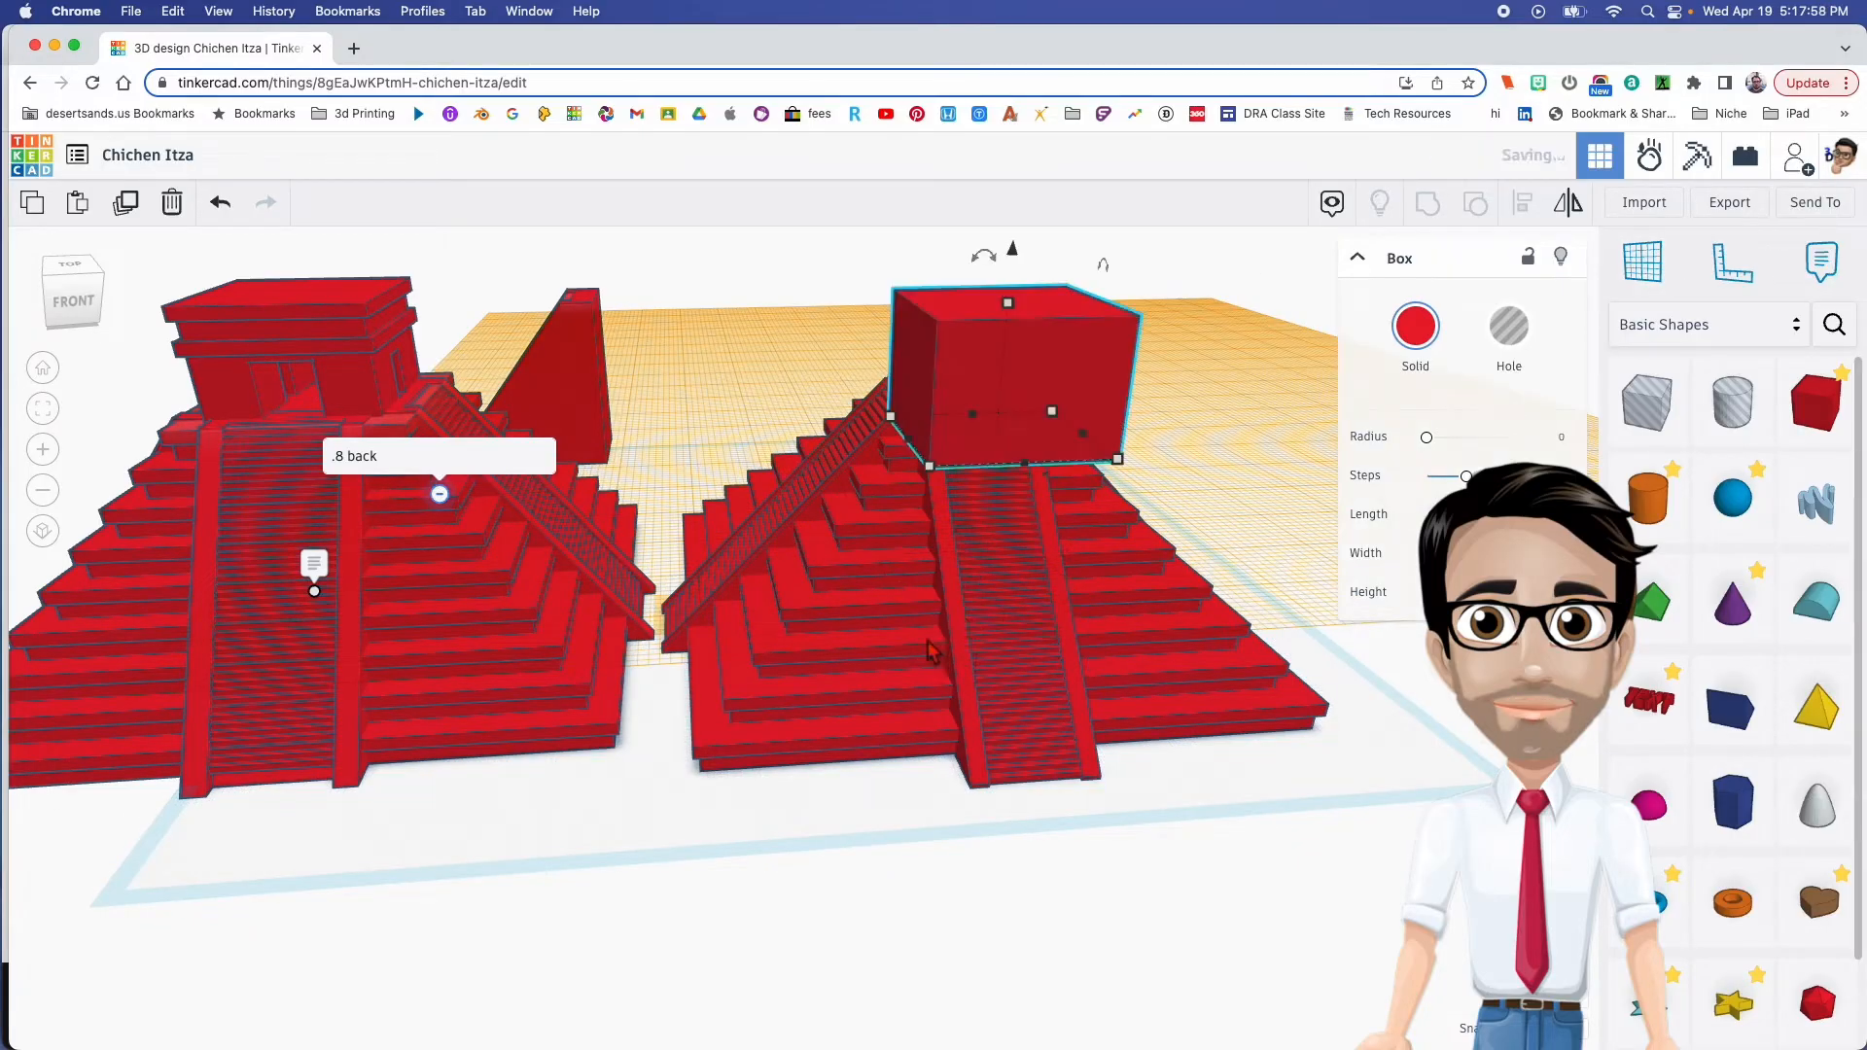
Position the box over the new pyramid's top platform and return the workplane to the base grid
{"action": "right_click_drag", "start_coordinate": [1018, 489], "coordinate": [977, 530]}
{"action": "left_click_drag", "start_coordinate": [1109, 401], "coordinate": [1050, 291]}
{"action": "key", "text": "super+z"}
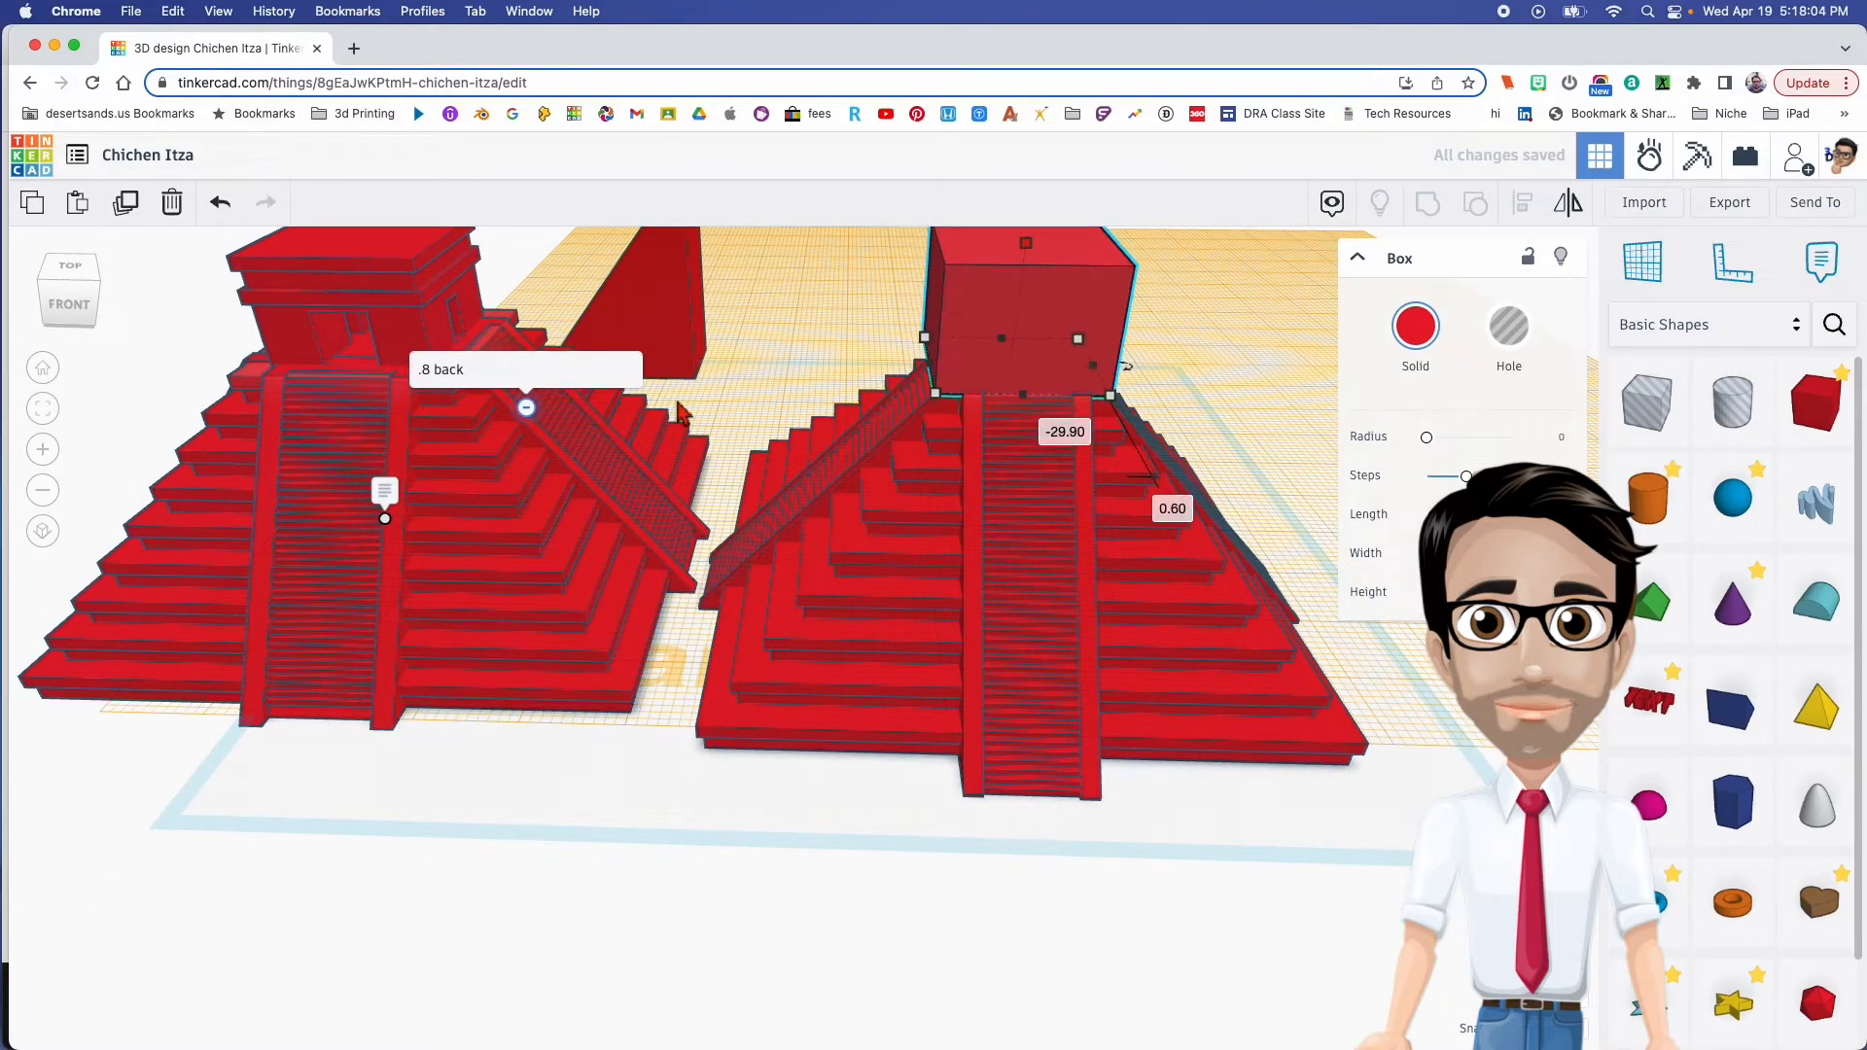
{"action": "right_click_drag", "start_coordinate": [910, 476], "coordinate": [899, 407]}
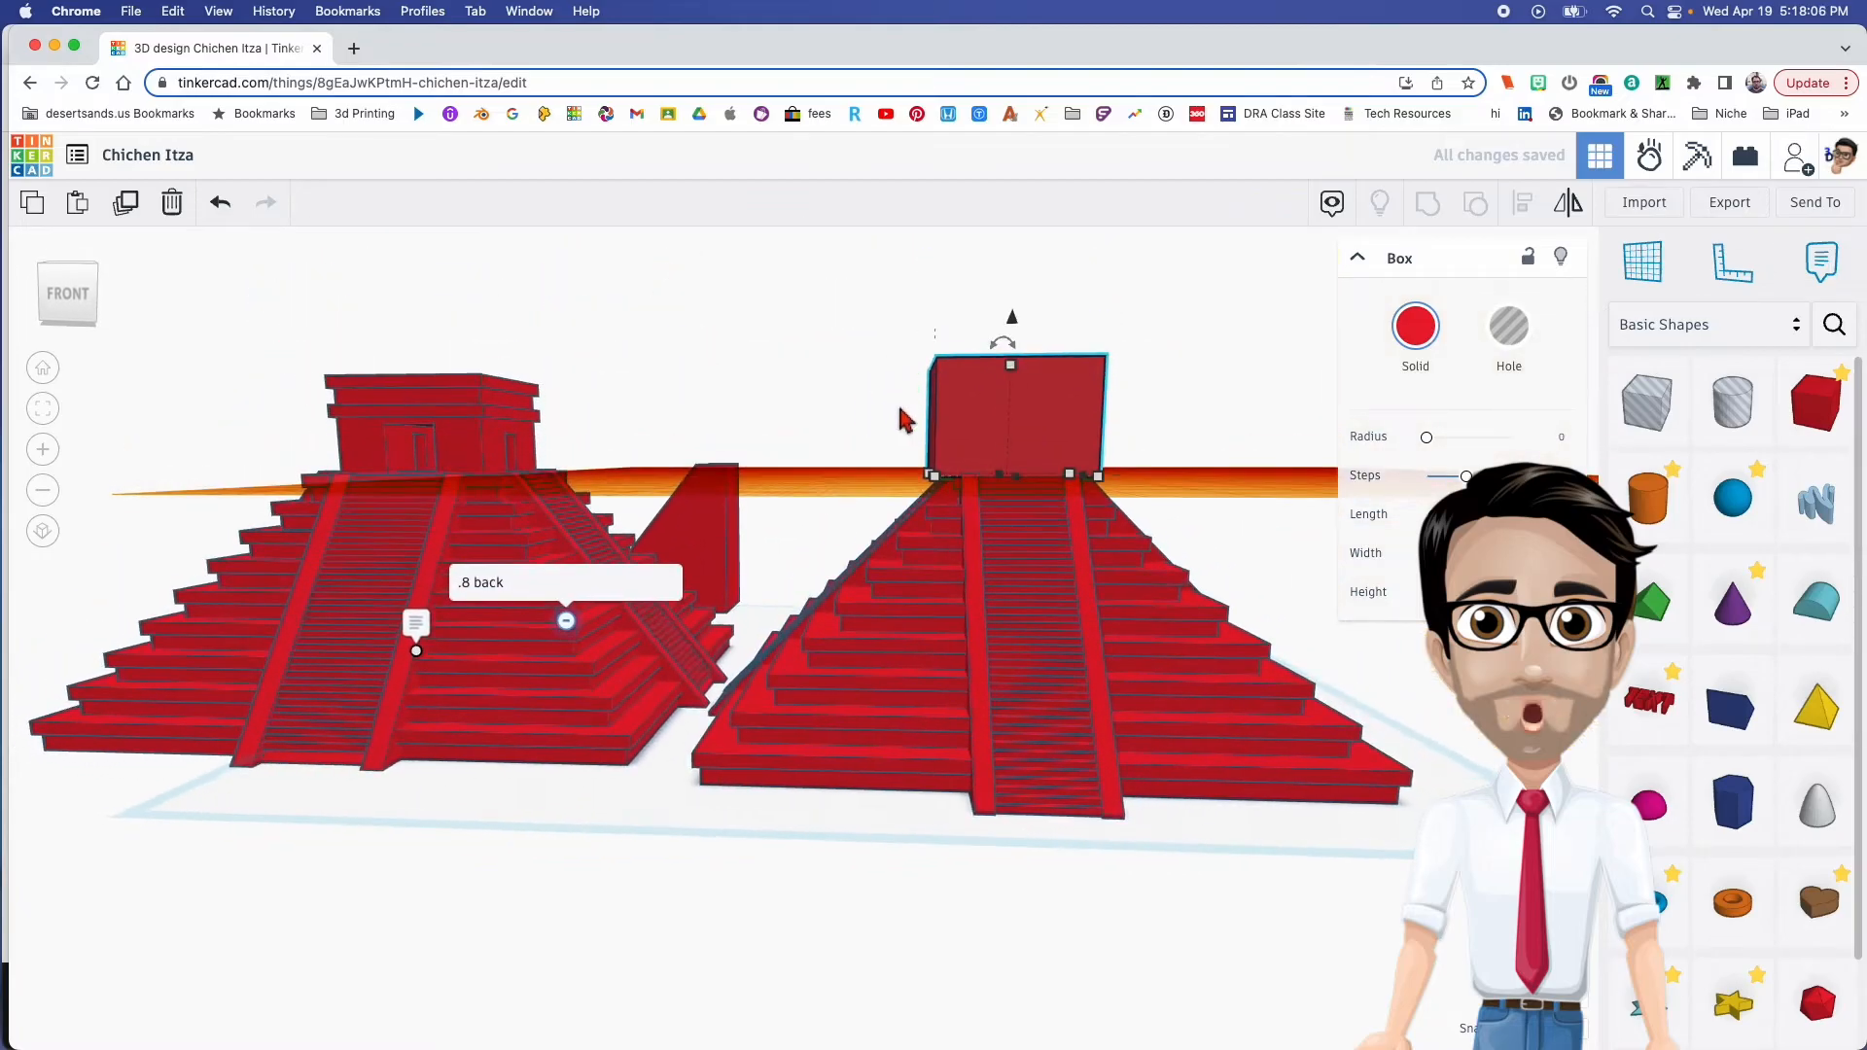
{"action": "left_click", "coordinate": [1661, 280]}
{"action": "left_click", "coordinate": [1439, 801]}
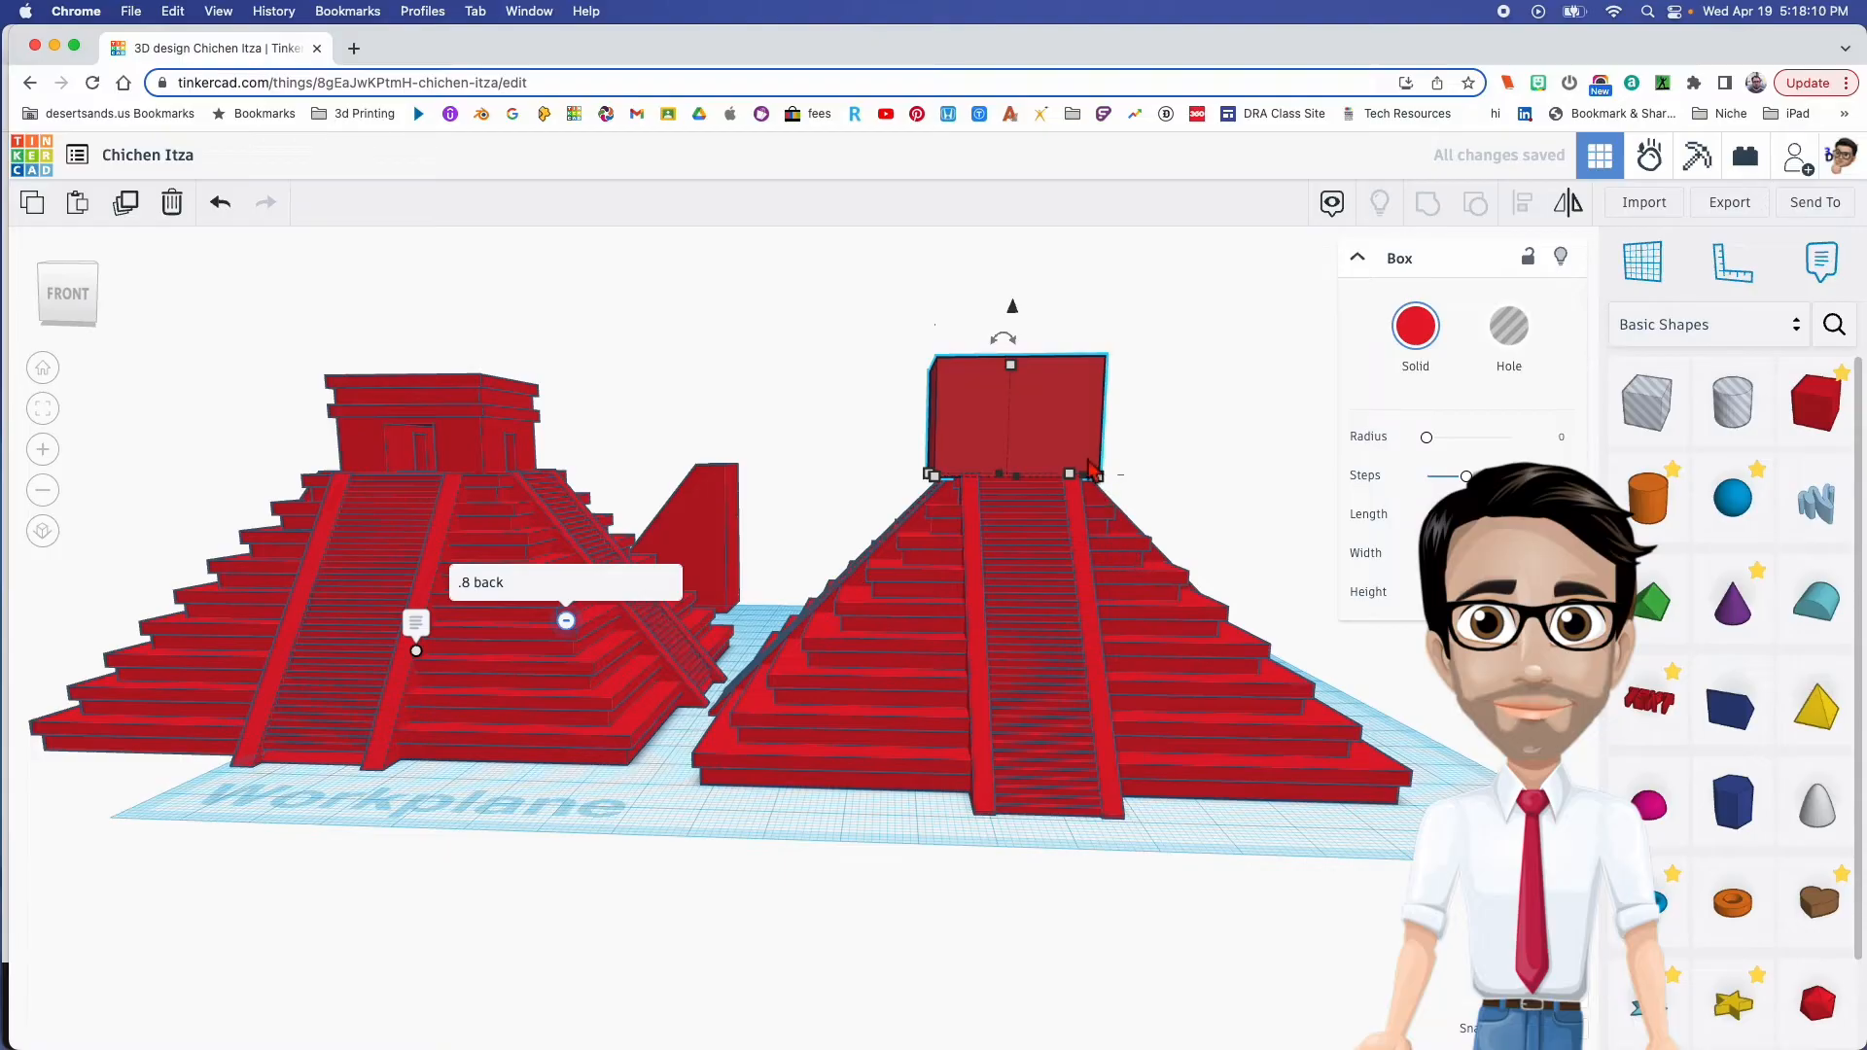
Set the base of the box on the pyramid's top platform to 20 by 20
{"action": "right_click_drag", "start_coordinate": [1082, 465], "coordinate": [1023, 584]}
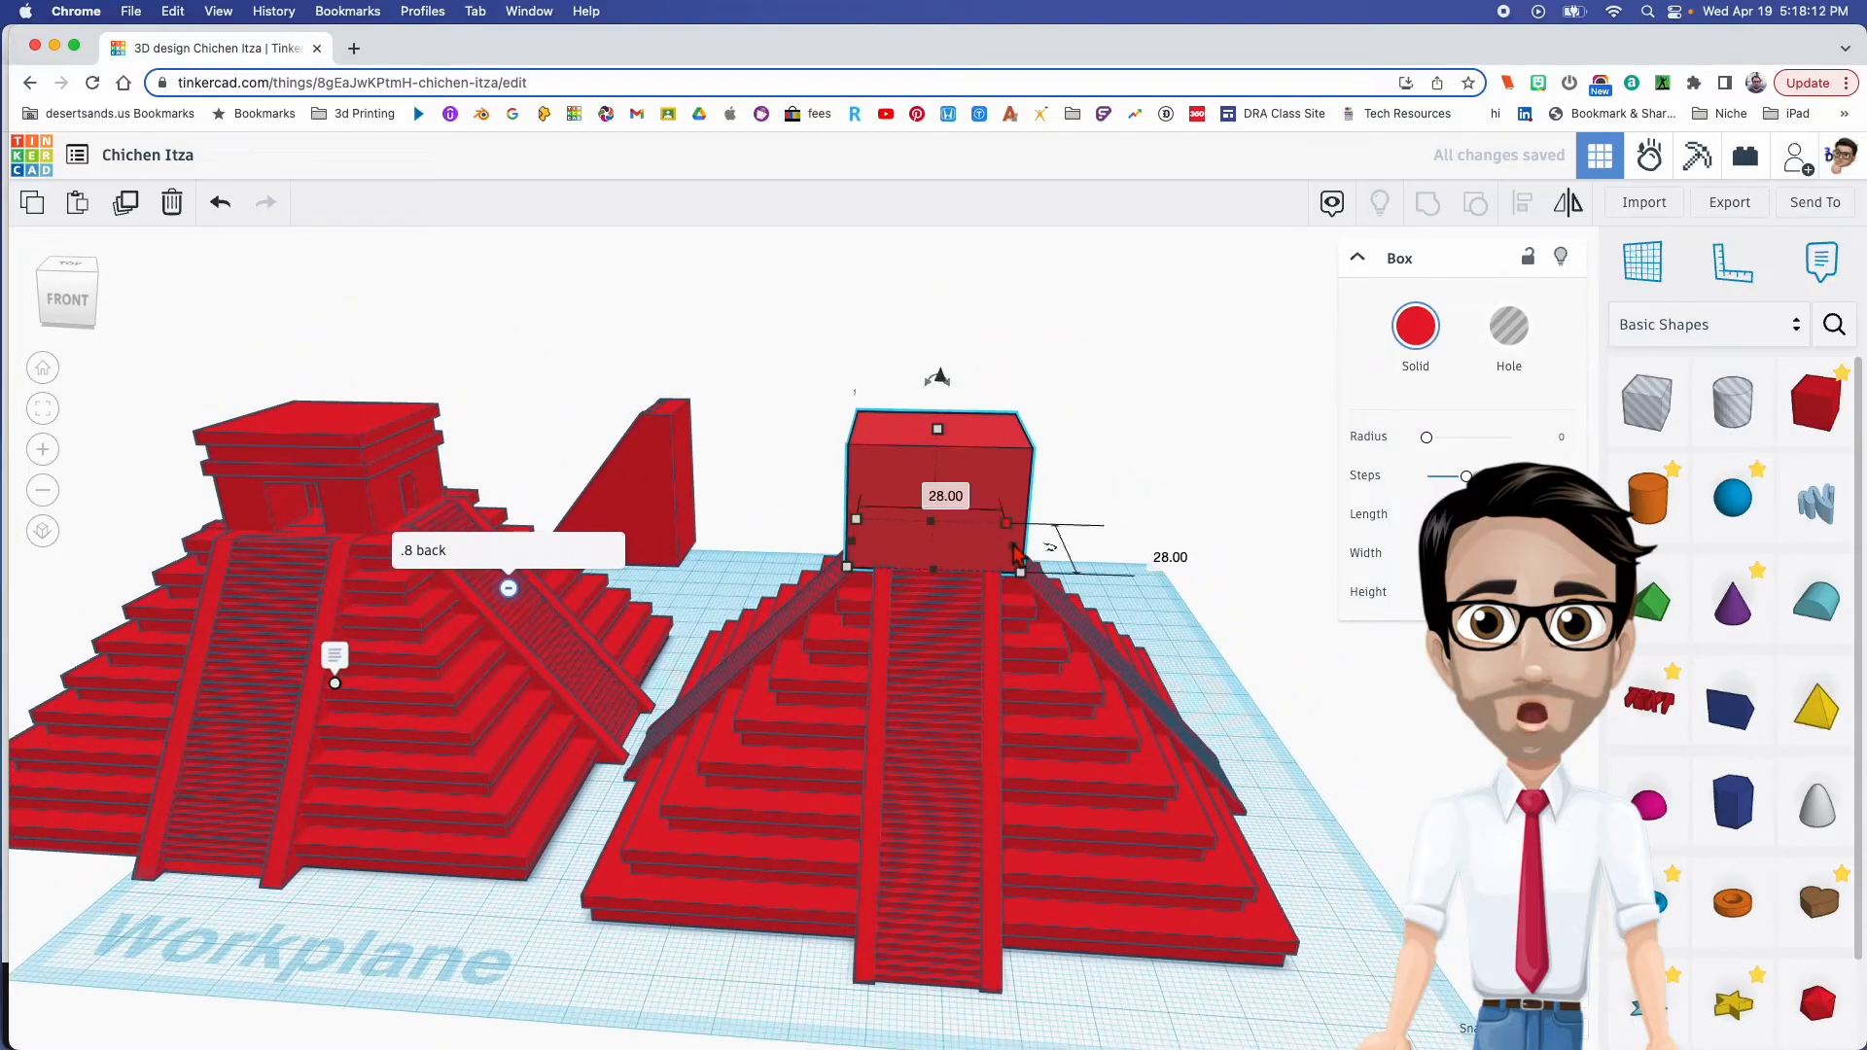
{"action": "left_click", "coordinate": [939, 627]}
{"action": "type", "text": "20"}
{"action": "key", "text": "Return"}
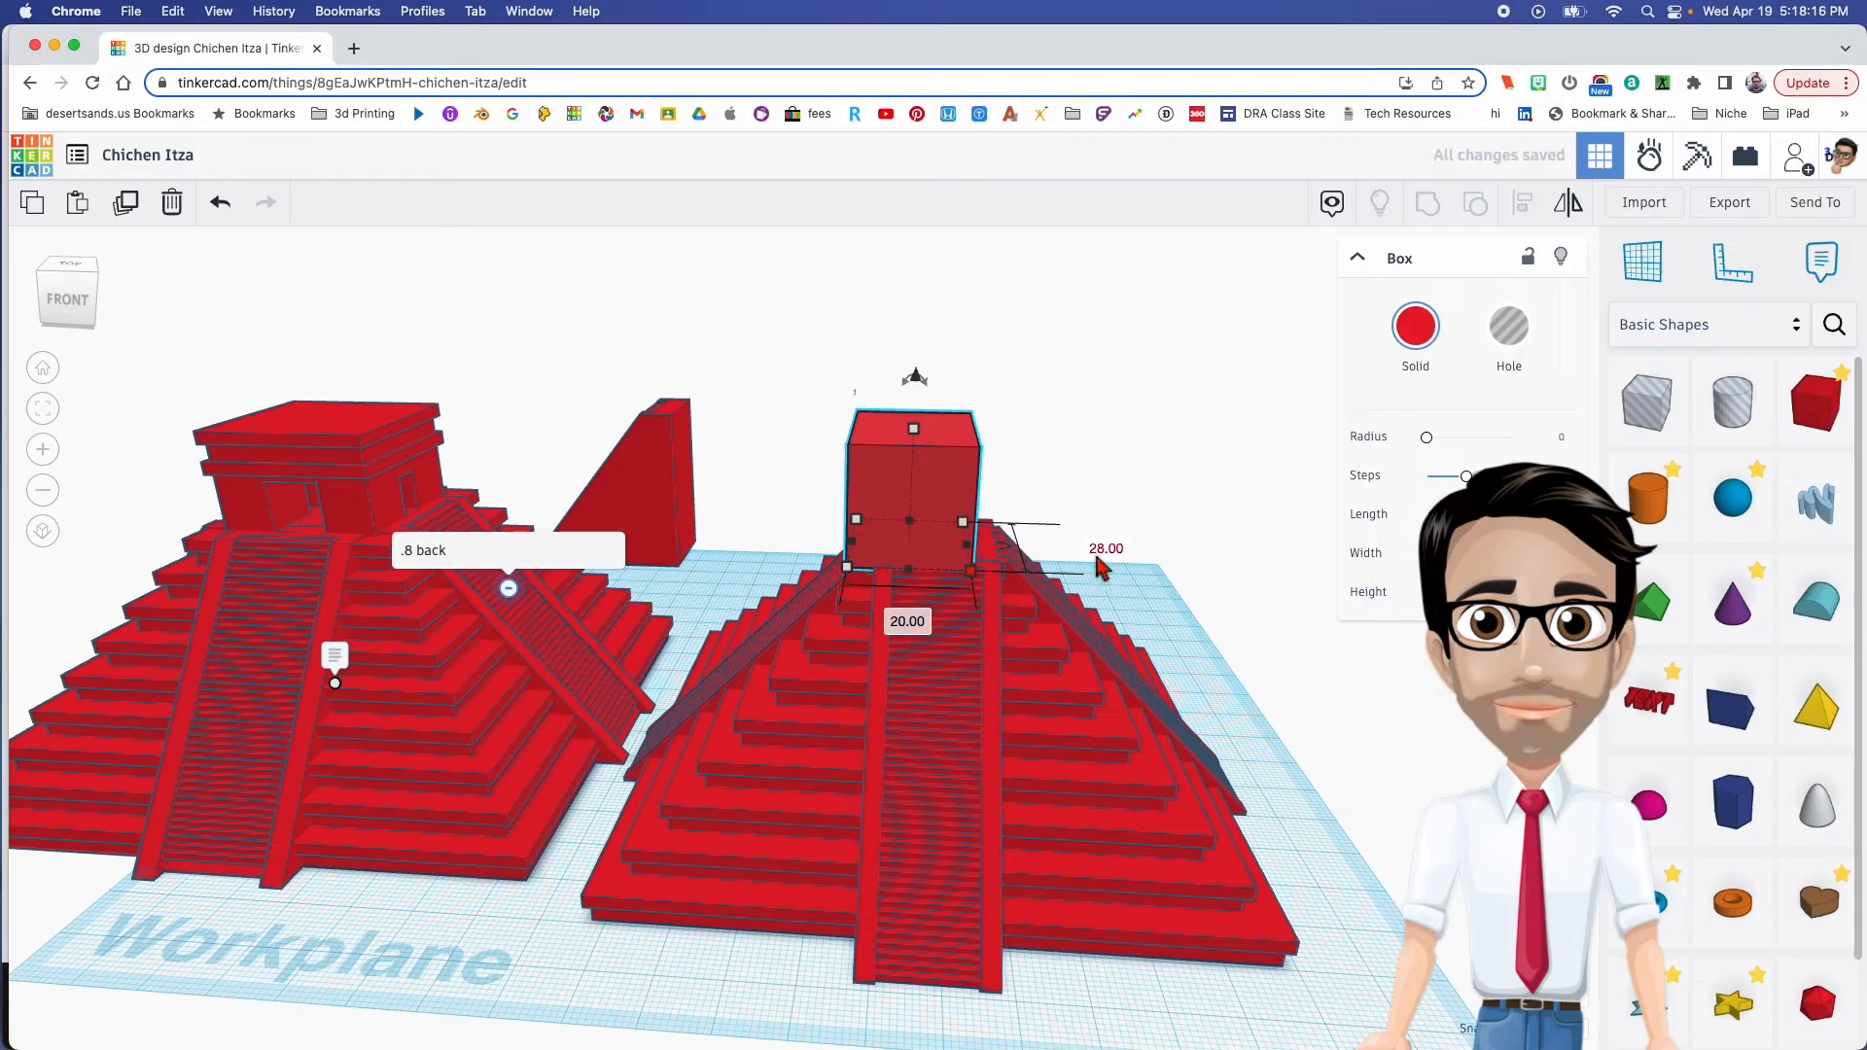
{"action": "type", "text": "20"}
{"action": "key", "text": "Return"}
Center the temple box on the stepped pyramid in both horizontal directions with Align
{"action": "left_click_drag", "start_coordinate": [933, 484], "coordinate": [962, 492]}
{"action": "left_click_drag", "start_coordinate": [828, 410], "coordinate": [943, 711]}
{"action": "right_click_drag", "start_coordinate": [945, 721], "coordinate": [1032, 770]}
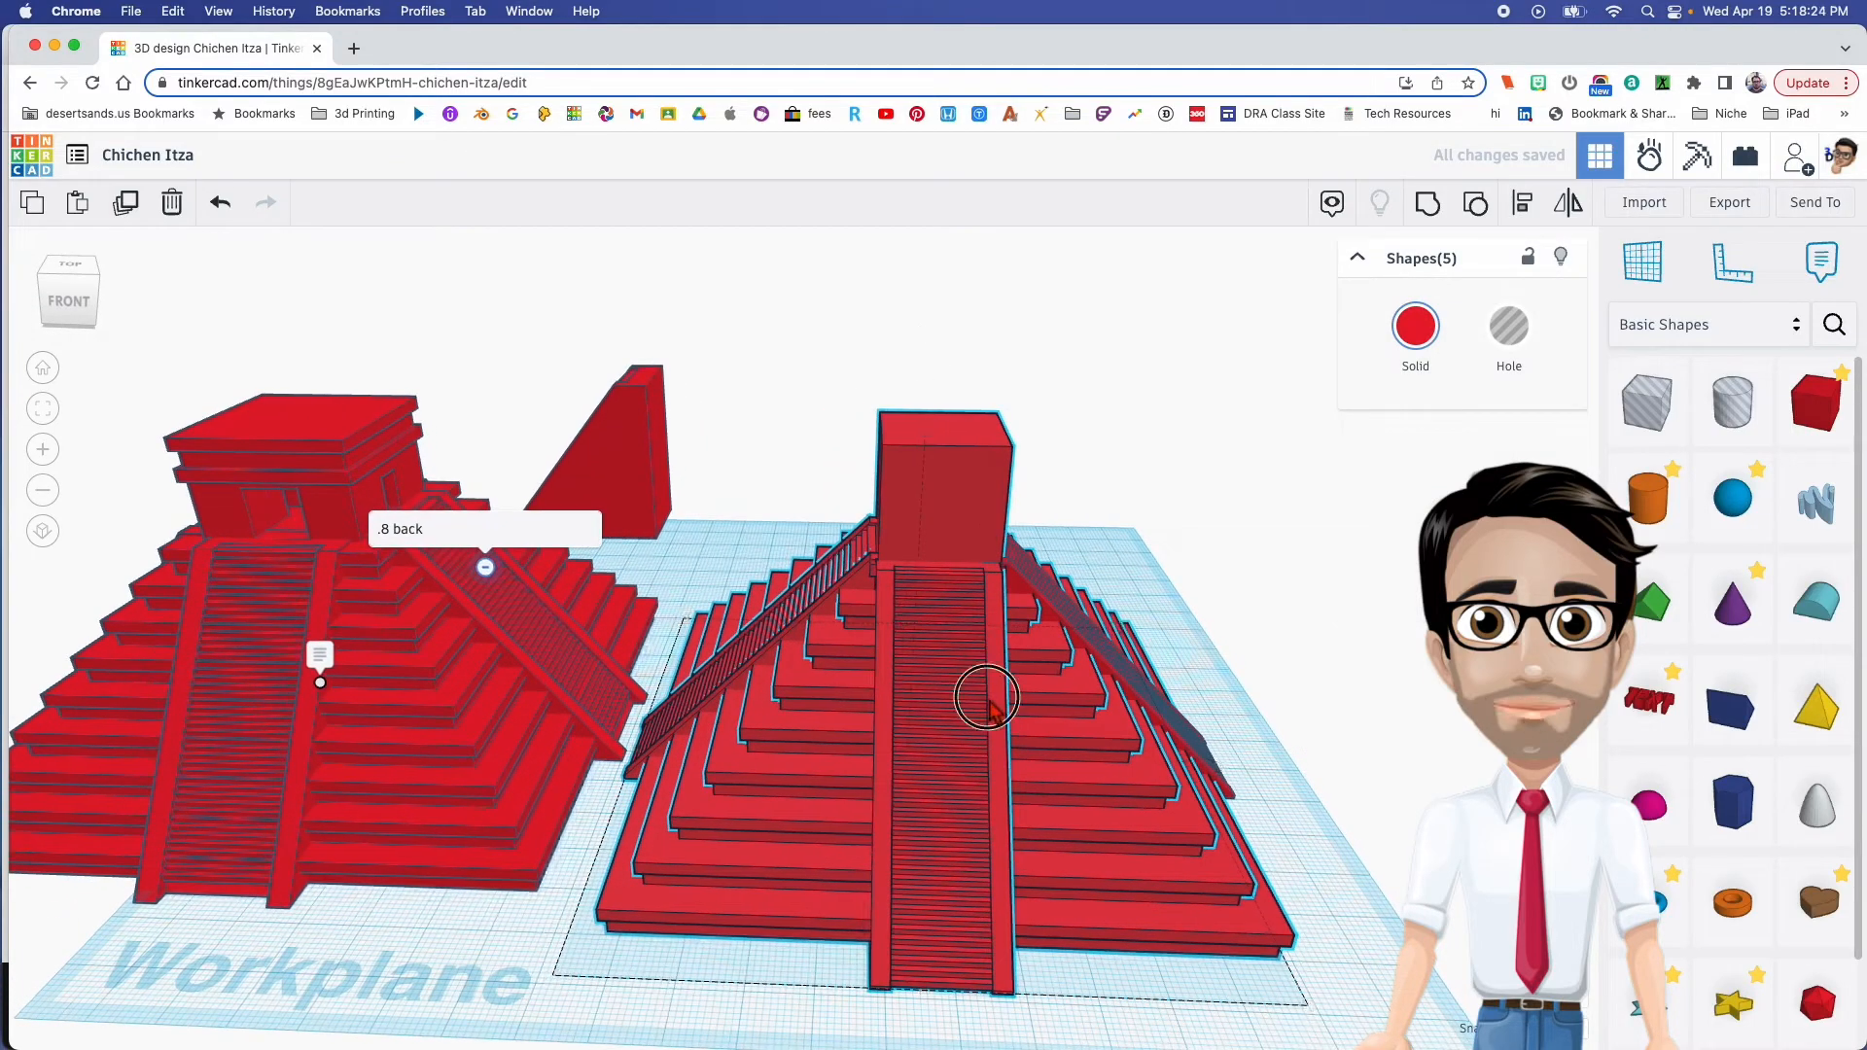
{"action": "left_click", "coordinate": [1128, 926]}
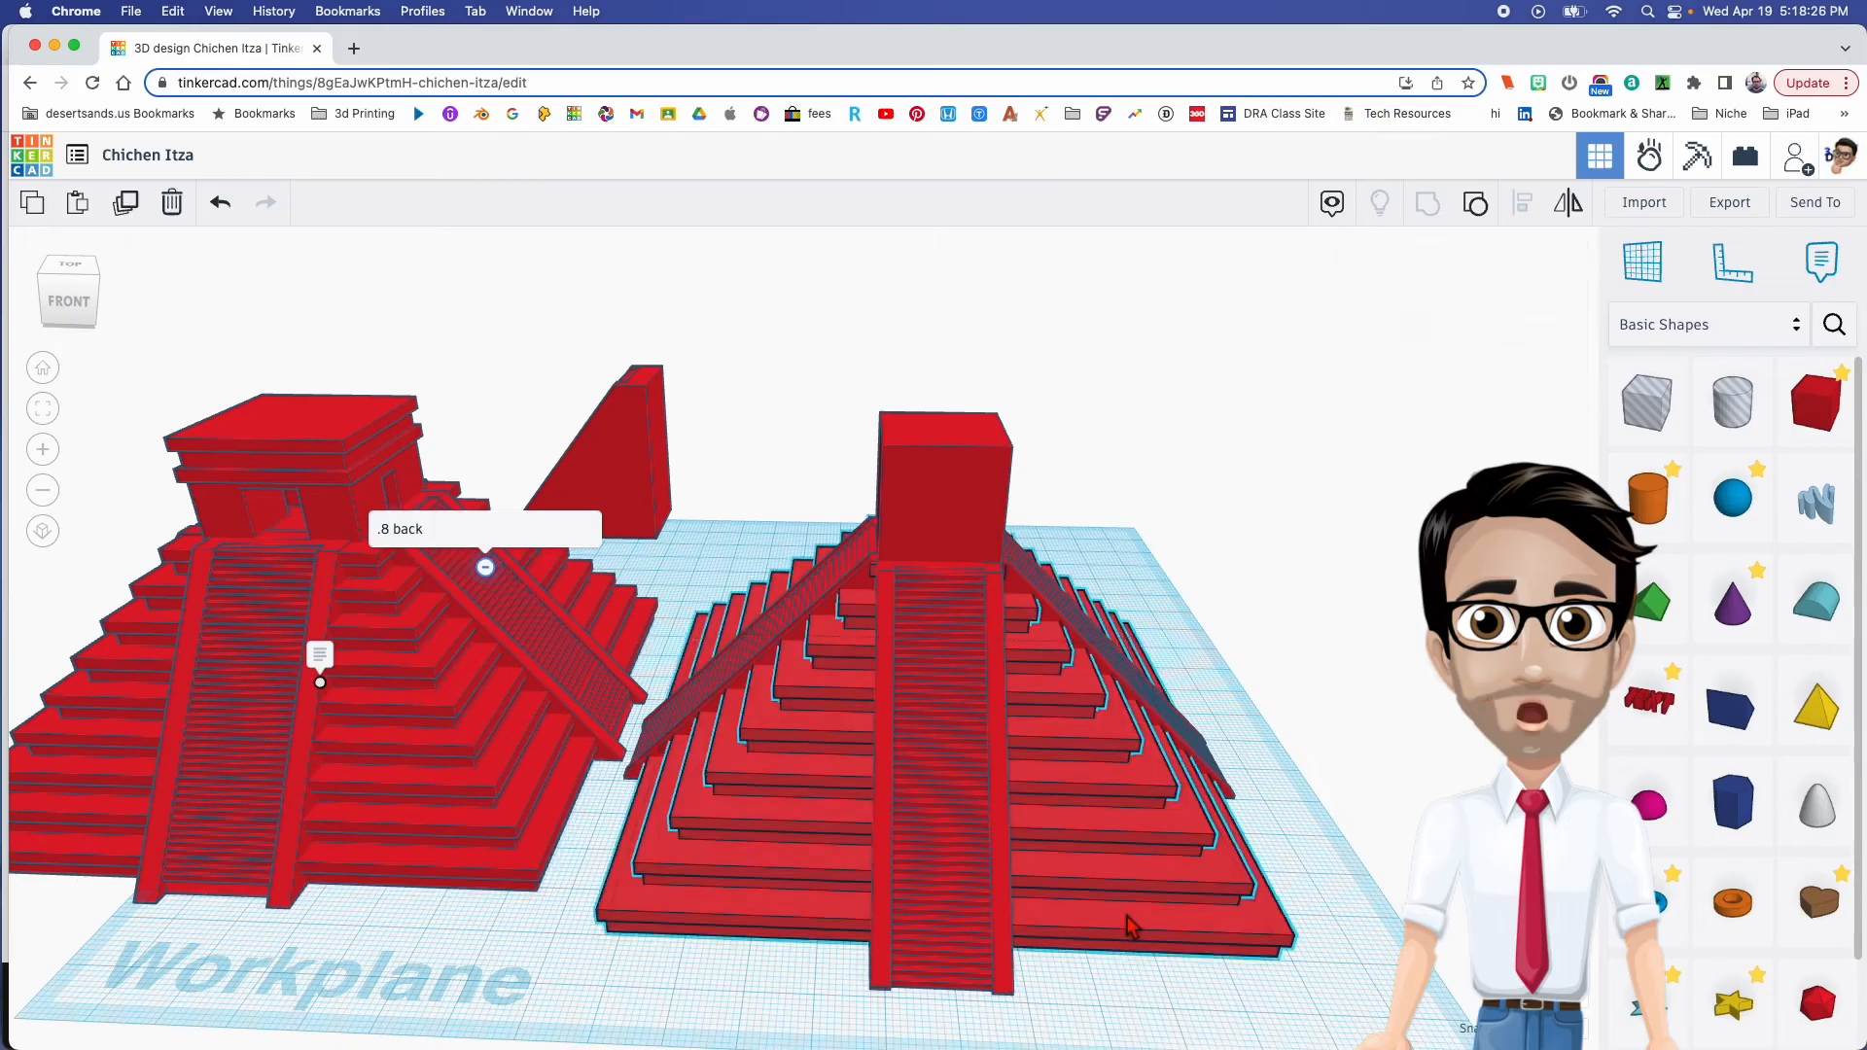
{"action": "left_click", "coordinate": [980, 506], "text": "shift"}
{"action": "key", "text": "l"}
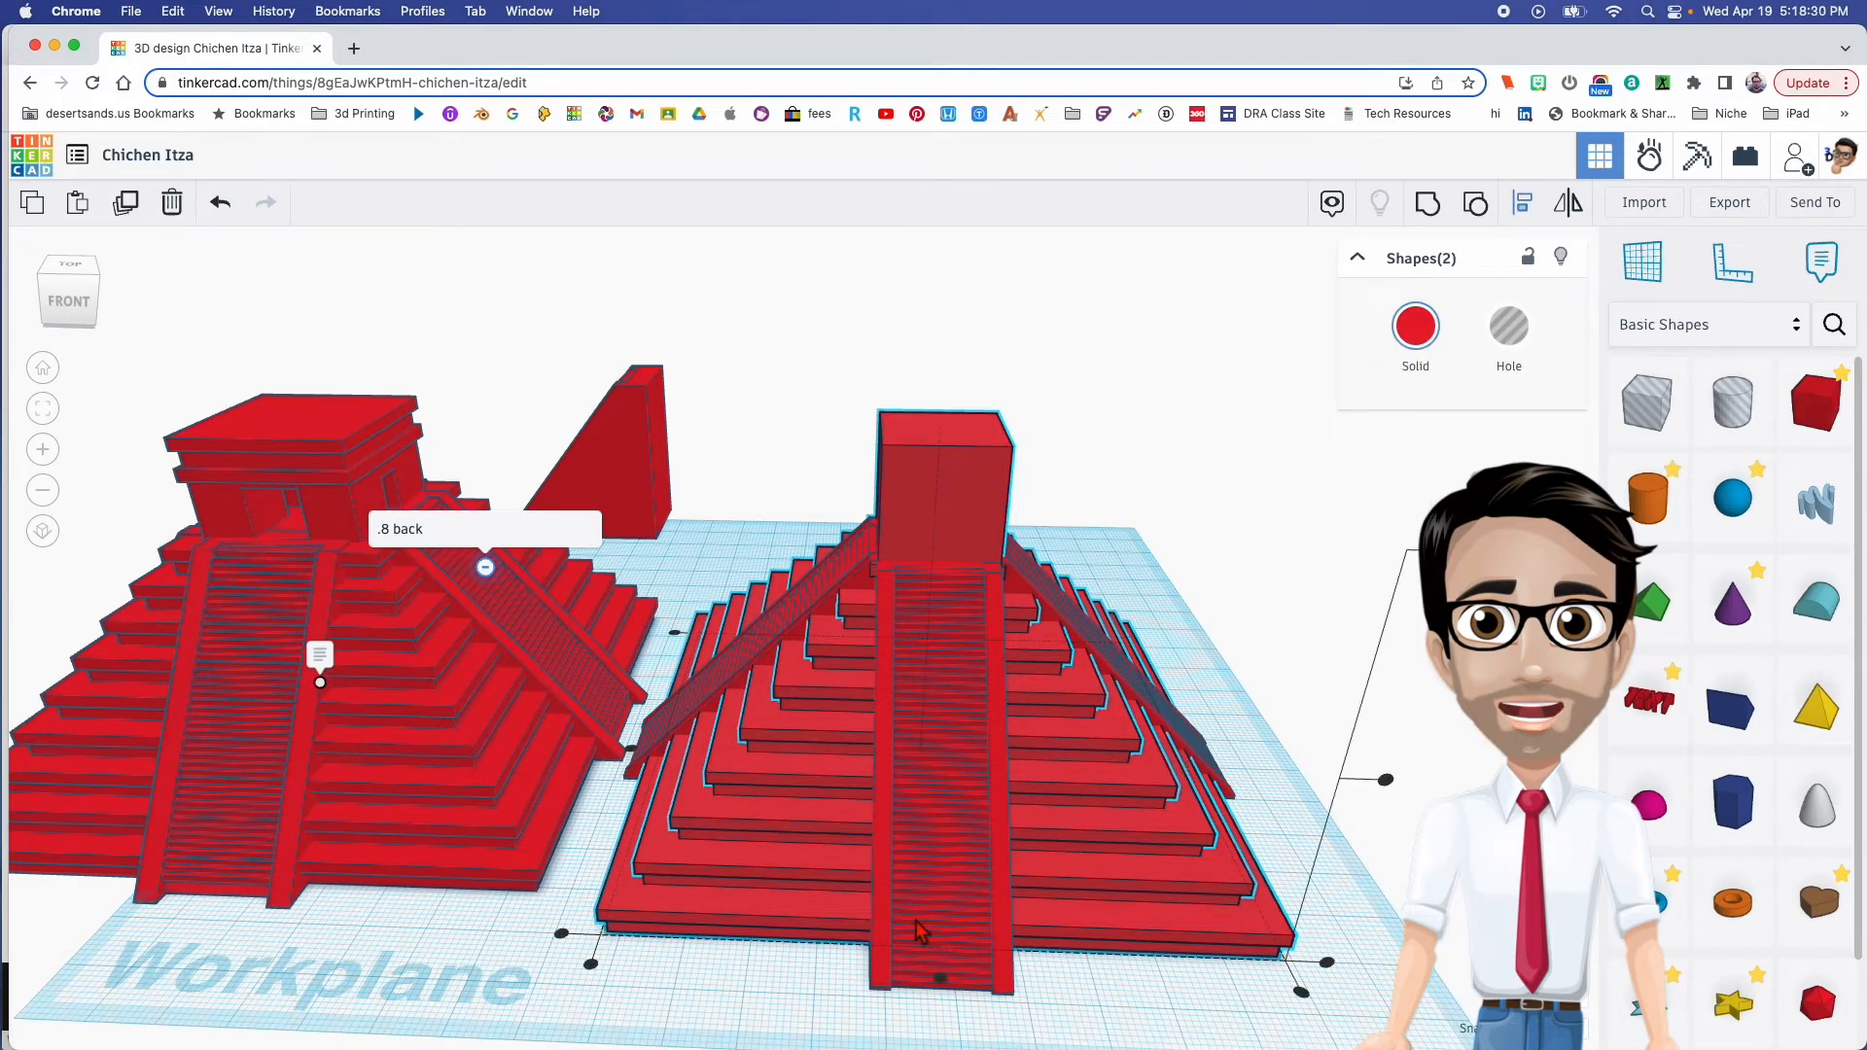
{"action": "left_click", "coordinate": [939, 978]}
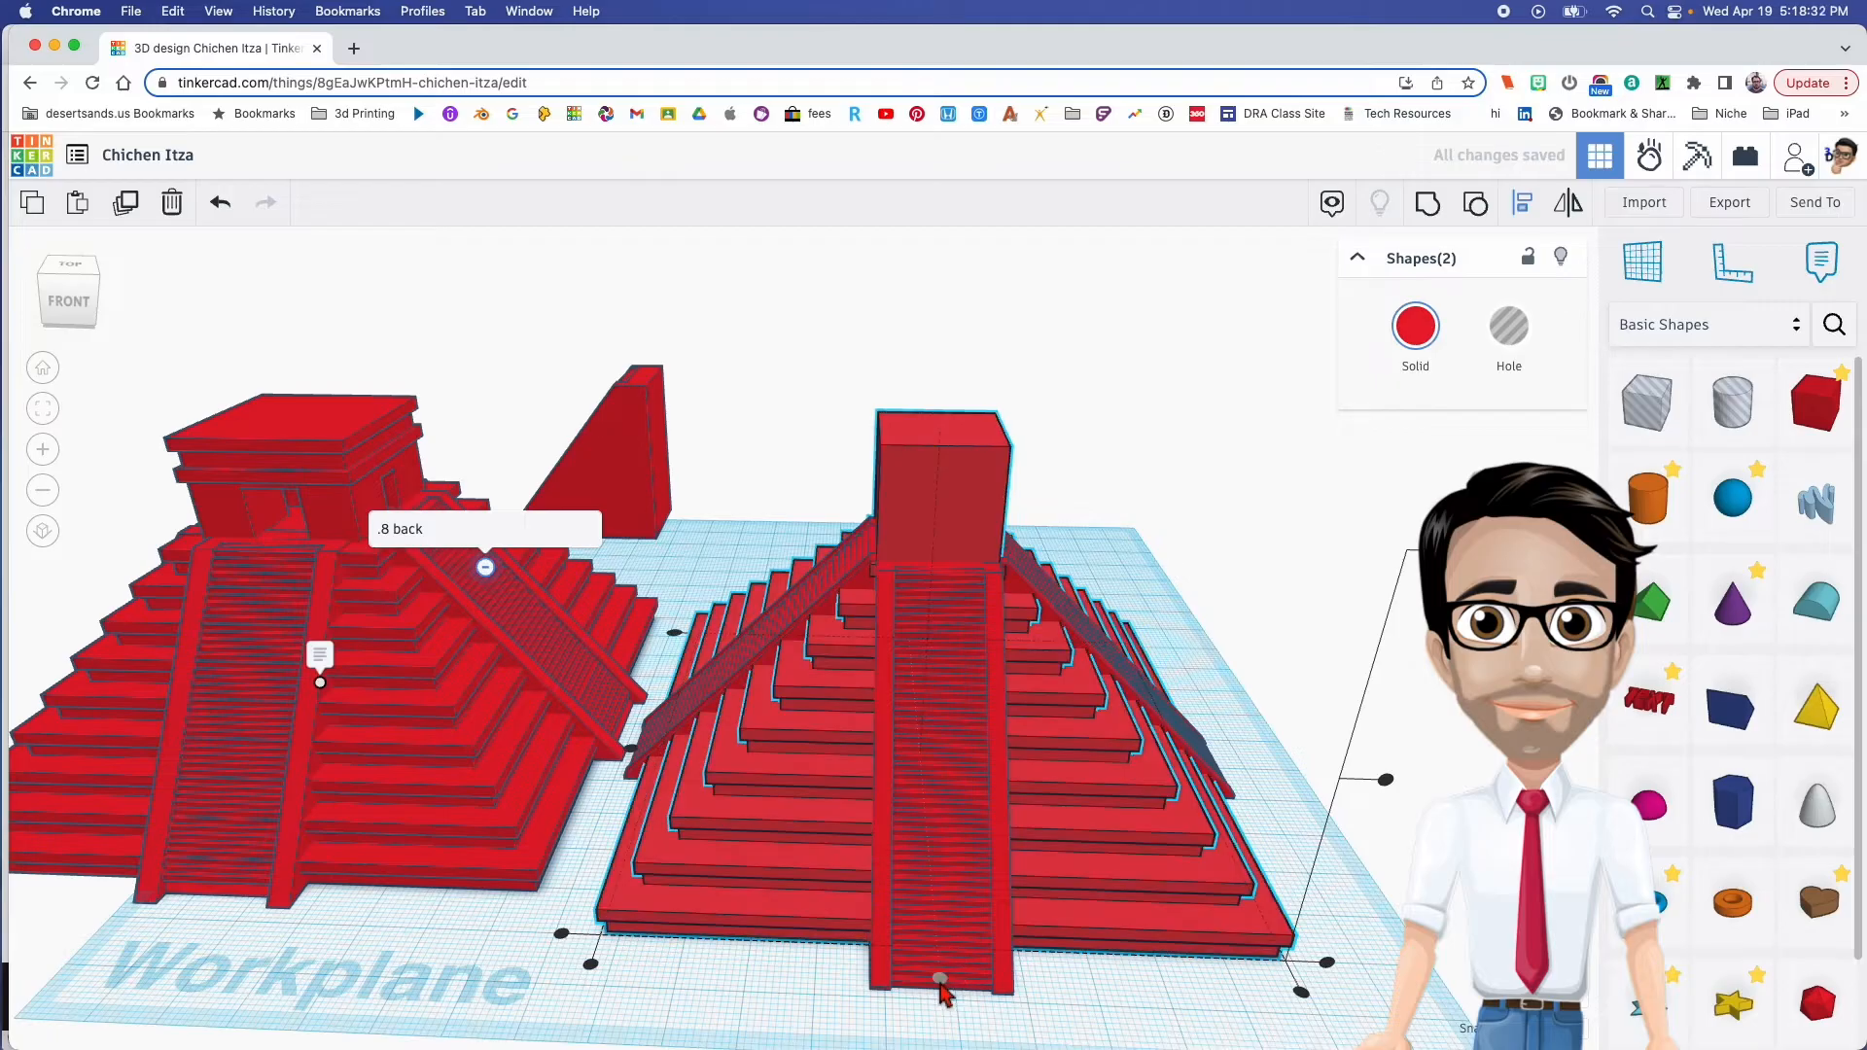
{"action": "left_click", "coordinate": [631, 751]}
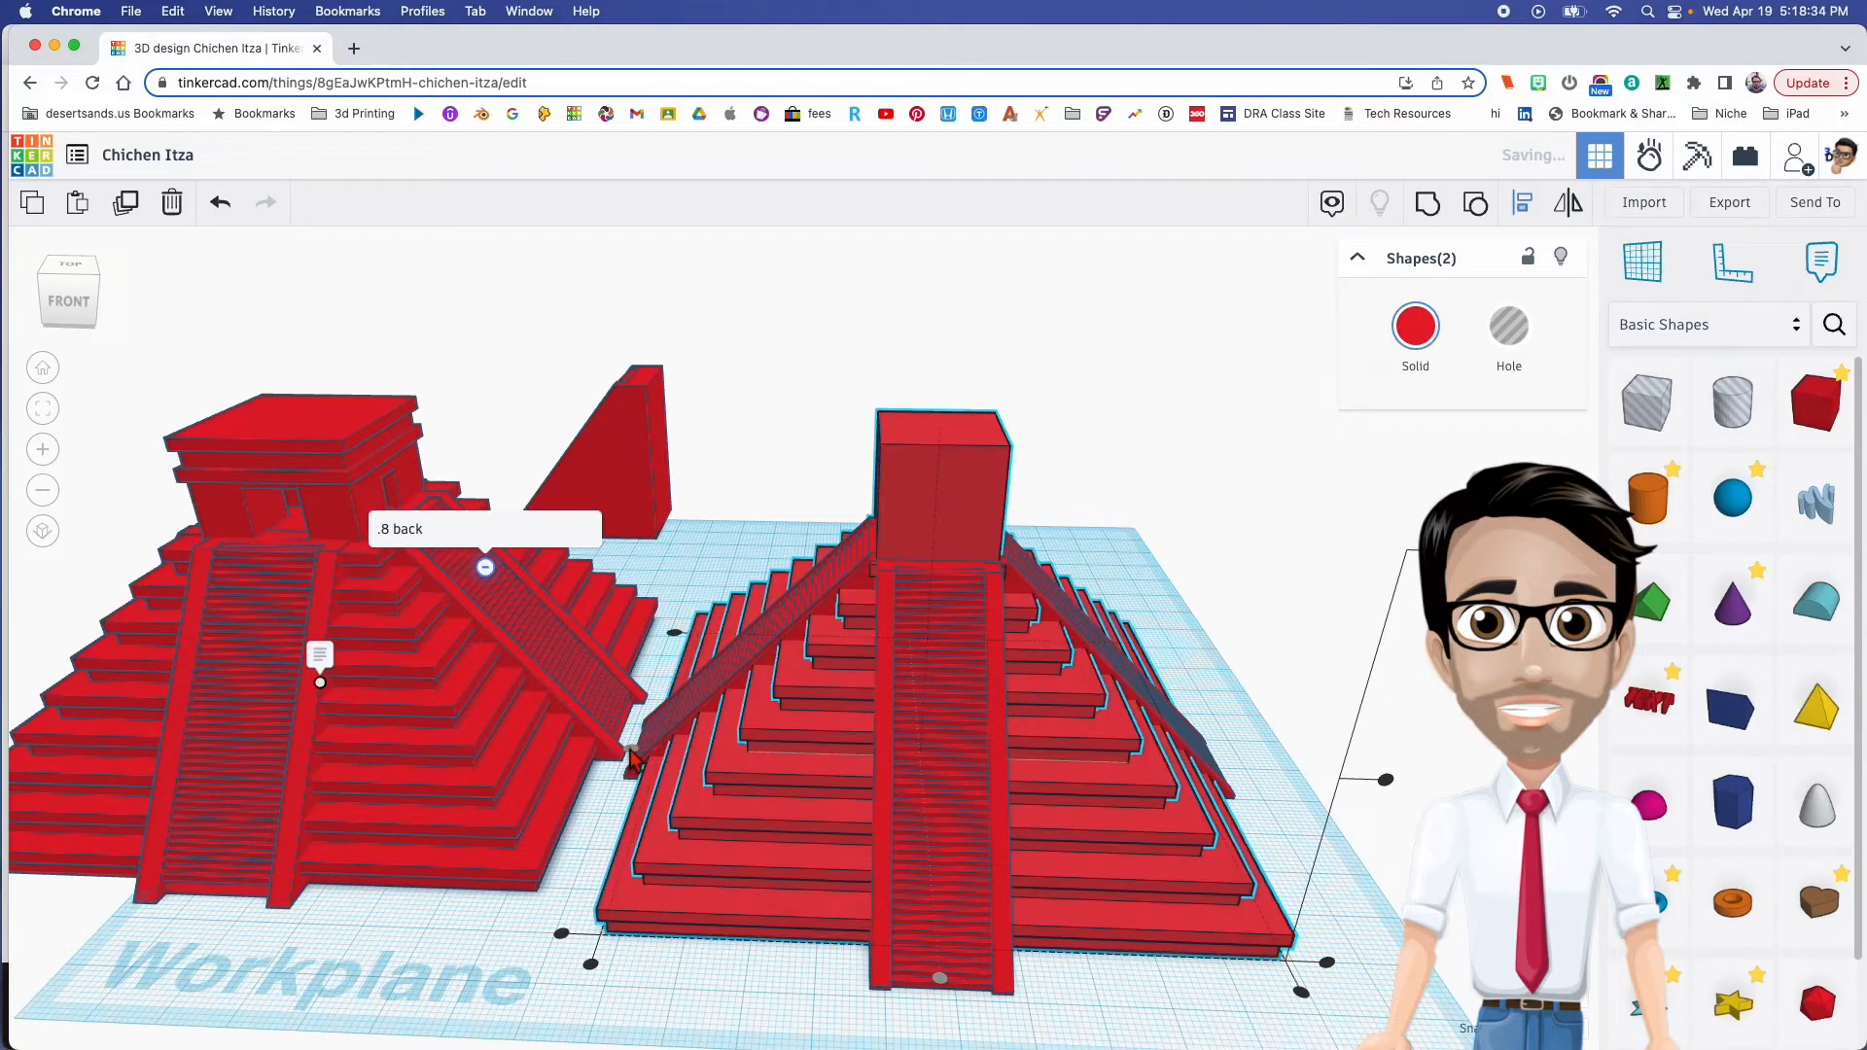
{"action": "left_click", "coordinate": [1228, 578]}
Scale the temple box down proportionally and set its height to 15
{"action": "left_click", "coordinate": [977, 535]}
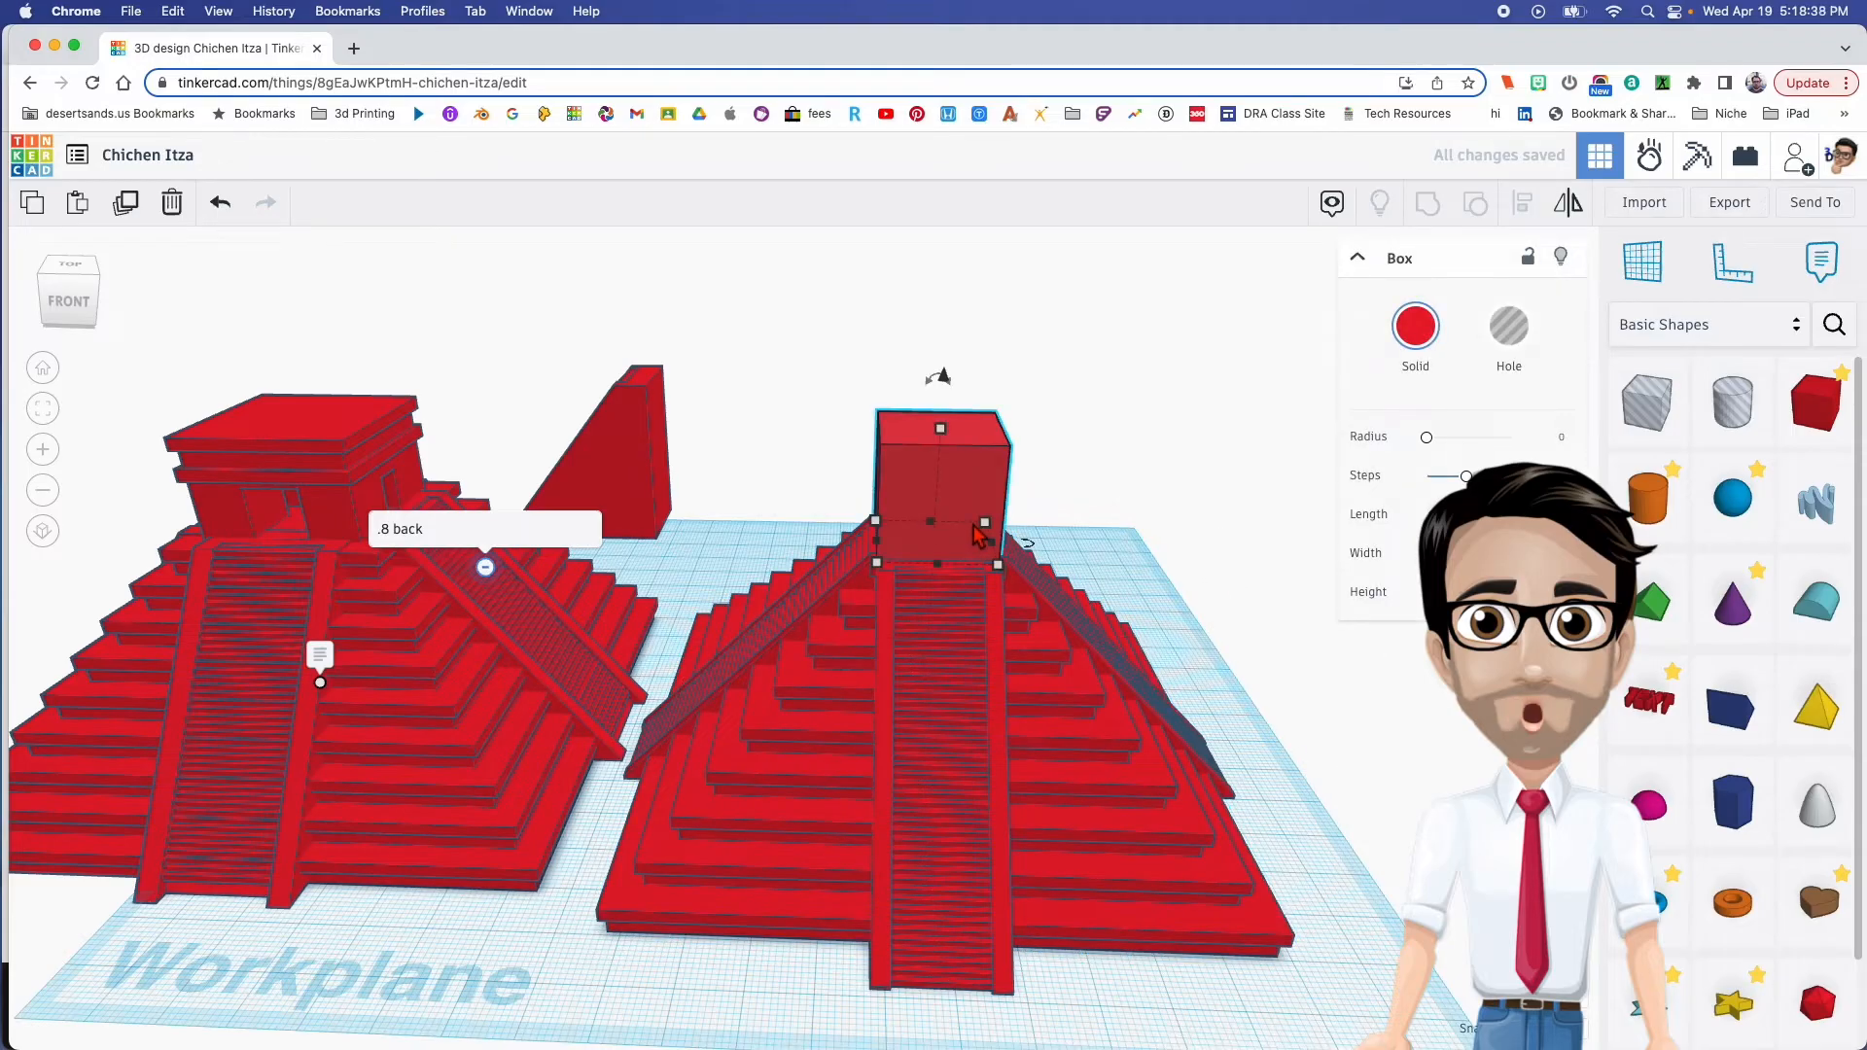
{"action": "left_click", "coordinate": [943, 433]}
{"action": "left_click_drag", "start_coordinate": [941, 434], "coordinate": [941, 461]}
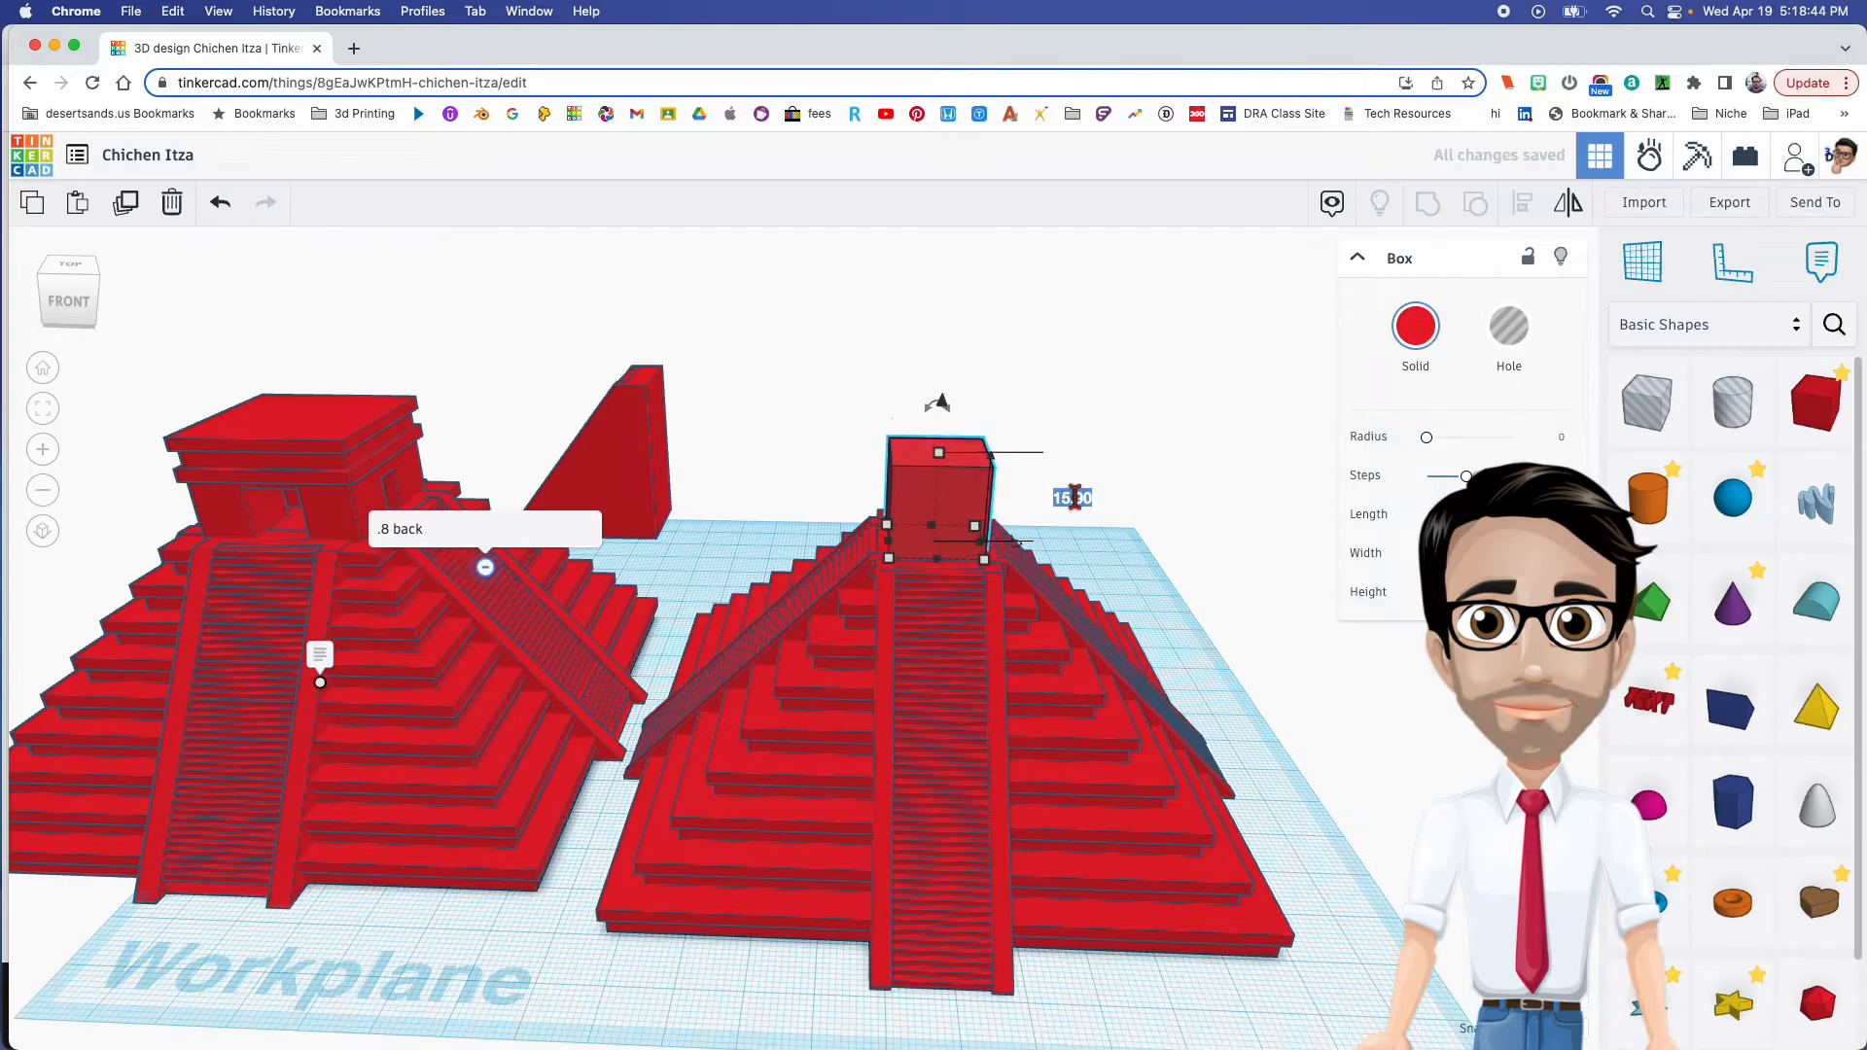
{"action": "type", "text": "15"}
{"action": "key", "text": "Return"}
{"action": "mouse_move", "coordinate": [1069, 513]}
{"action": "right_mouse_down"}
{"action": "mouse_move", "coordinate": [1080, 435]}
{"action": "mouse_move", "coordinate": [1071, 494]}
{"action": "right_mouse_up"}
Undo the move of a single reference piece and shift the whole finished reference pyramid farther away from the new one
{"action": "left_click_drag", "start_coordinate": [433, 740], "coordinate": [151, 700]}
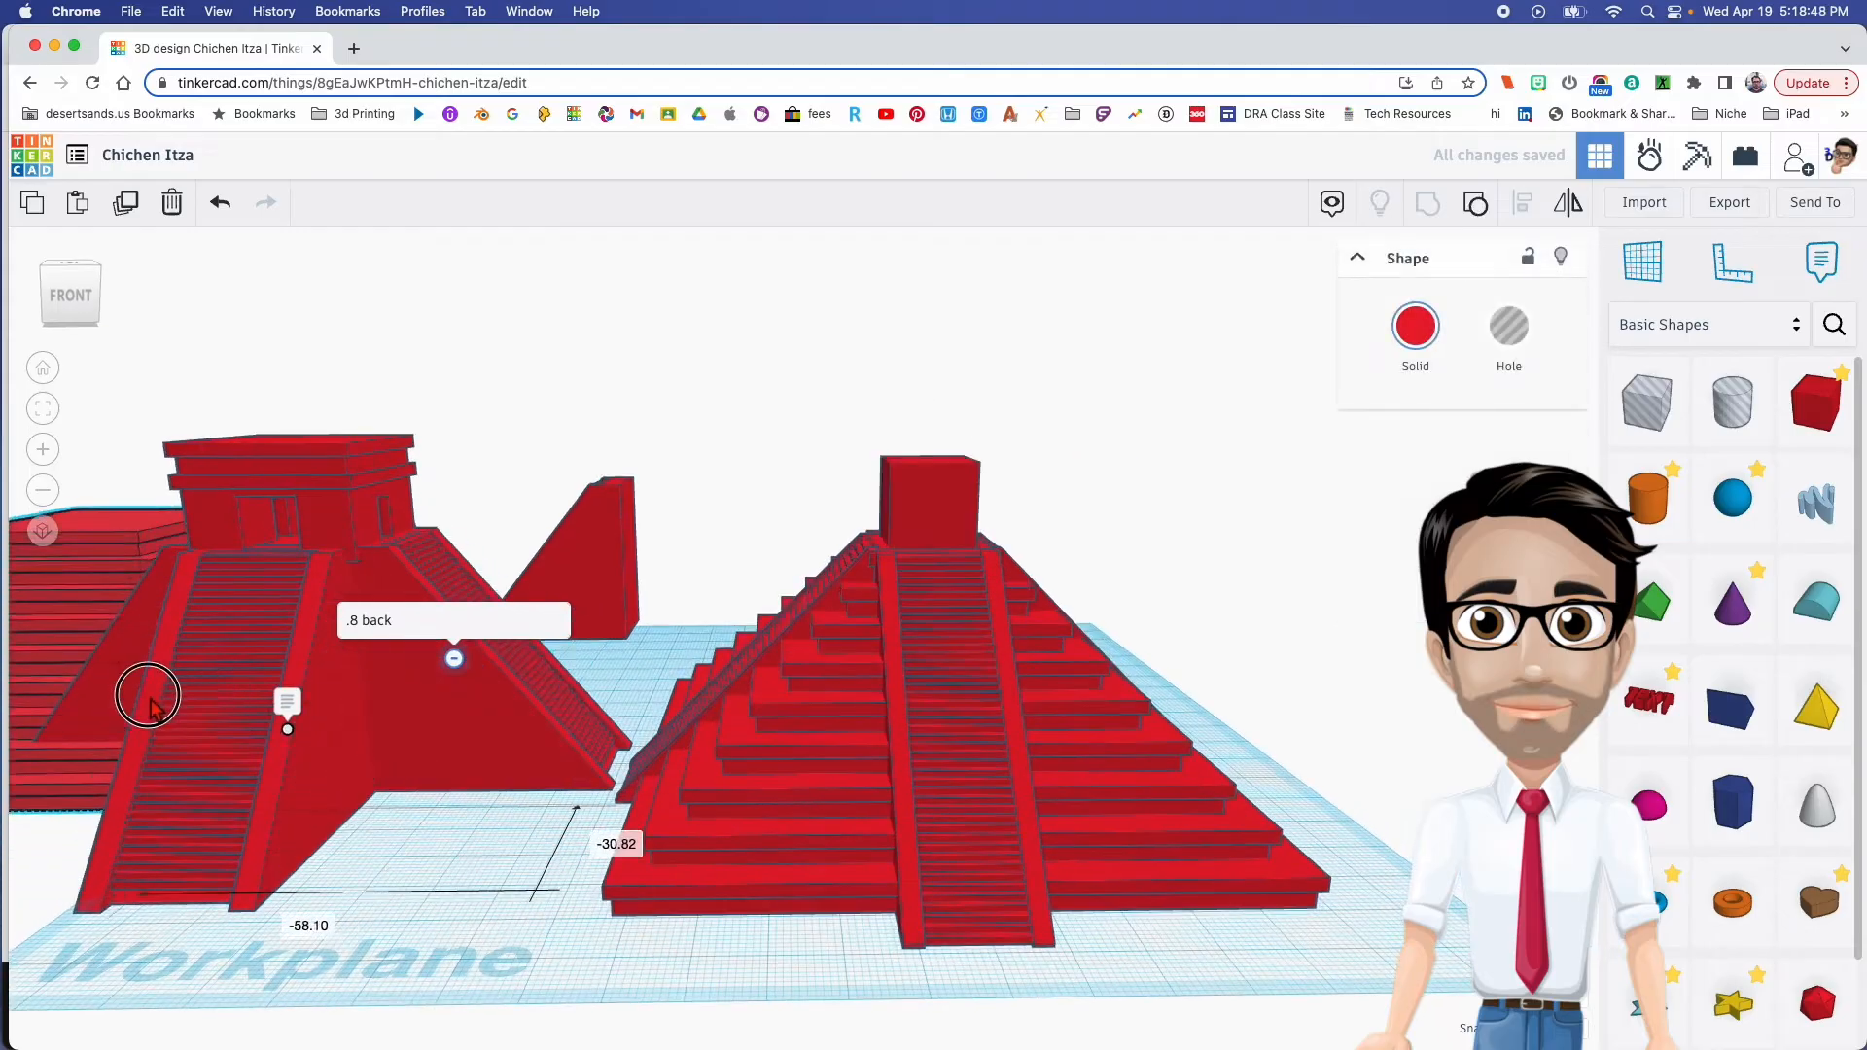
{"action": "key", "text": "super+z"}
{"action": "left_click_drag", "start_coordinate": [250, 391], "coordinate": [204, 797]}
Duplicate the temple box and reduce the copy to a slab 2 high at the top of the temple
{"action": "left_click", "coordinate": [941, 505]}
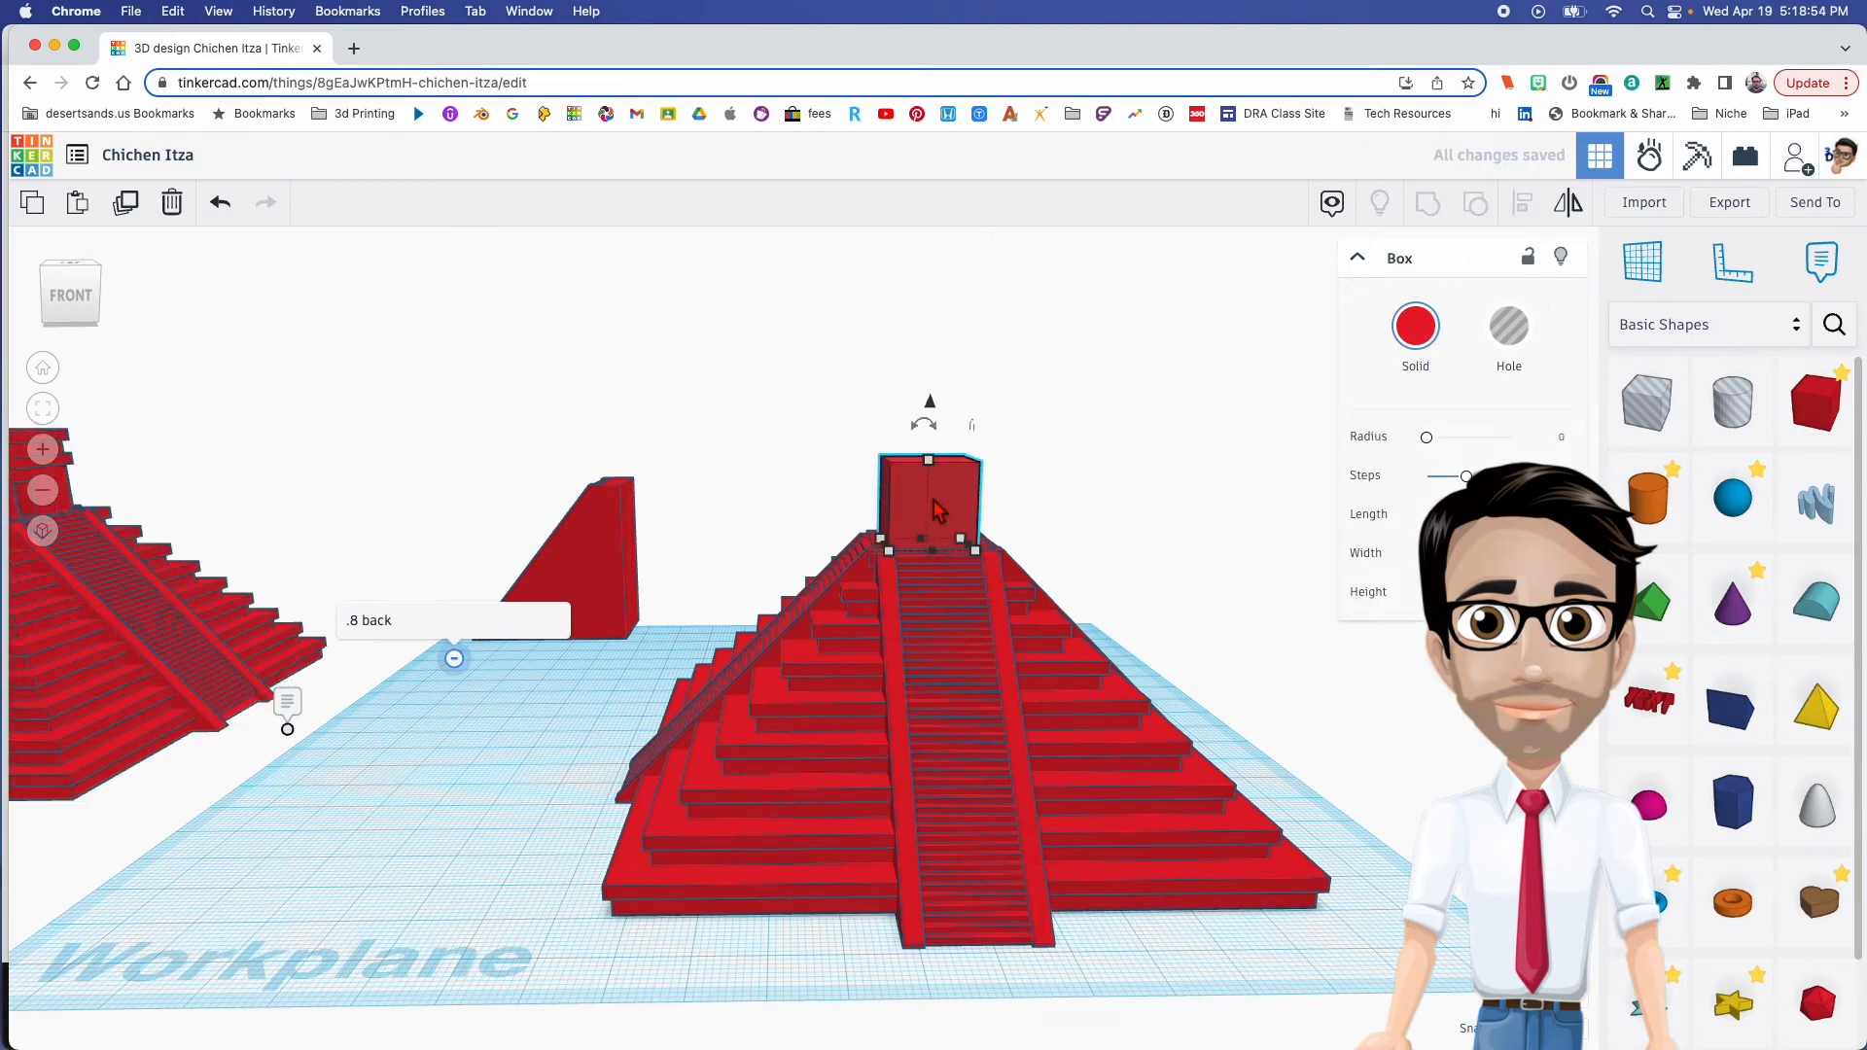
{"action": "key", "text": "f"}
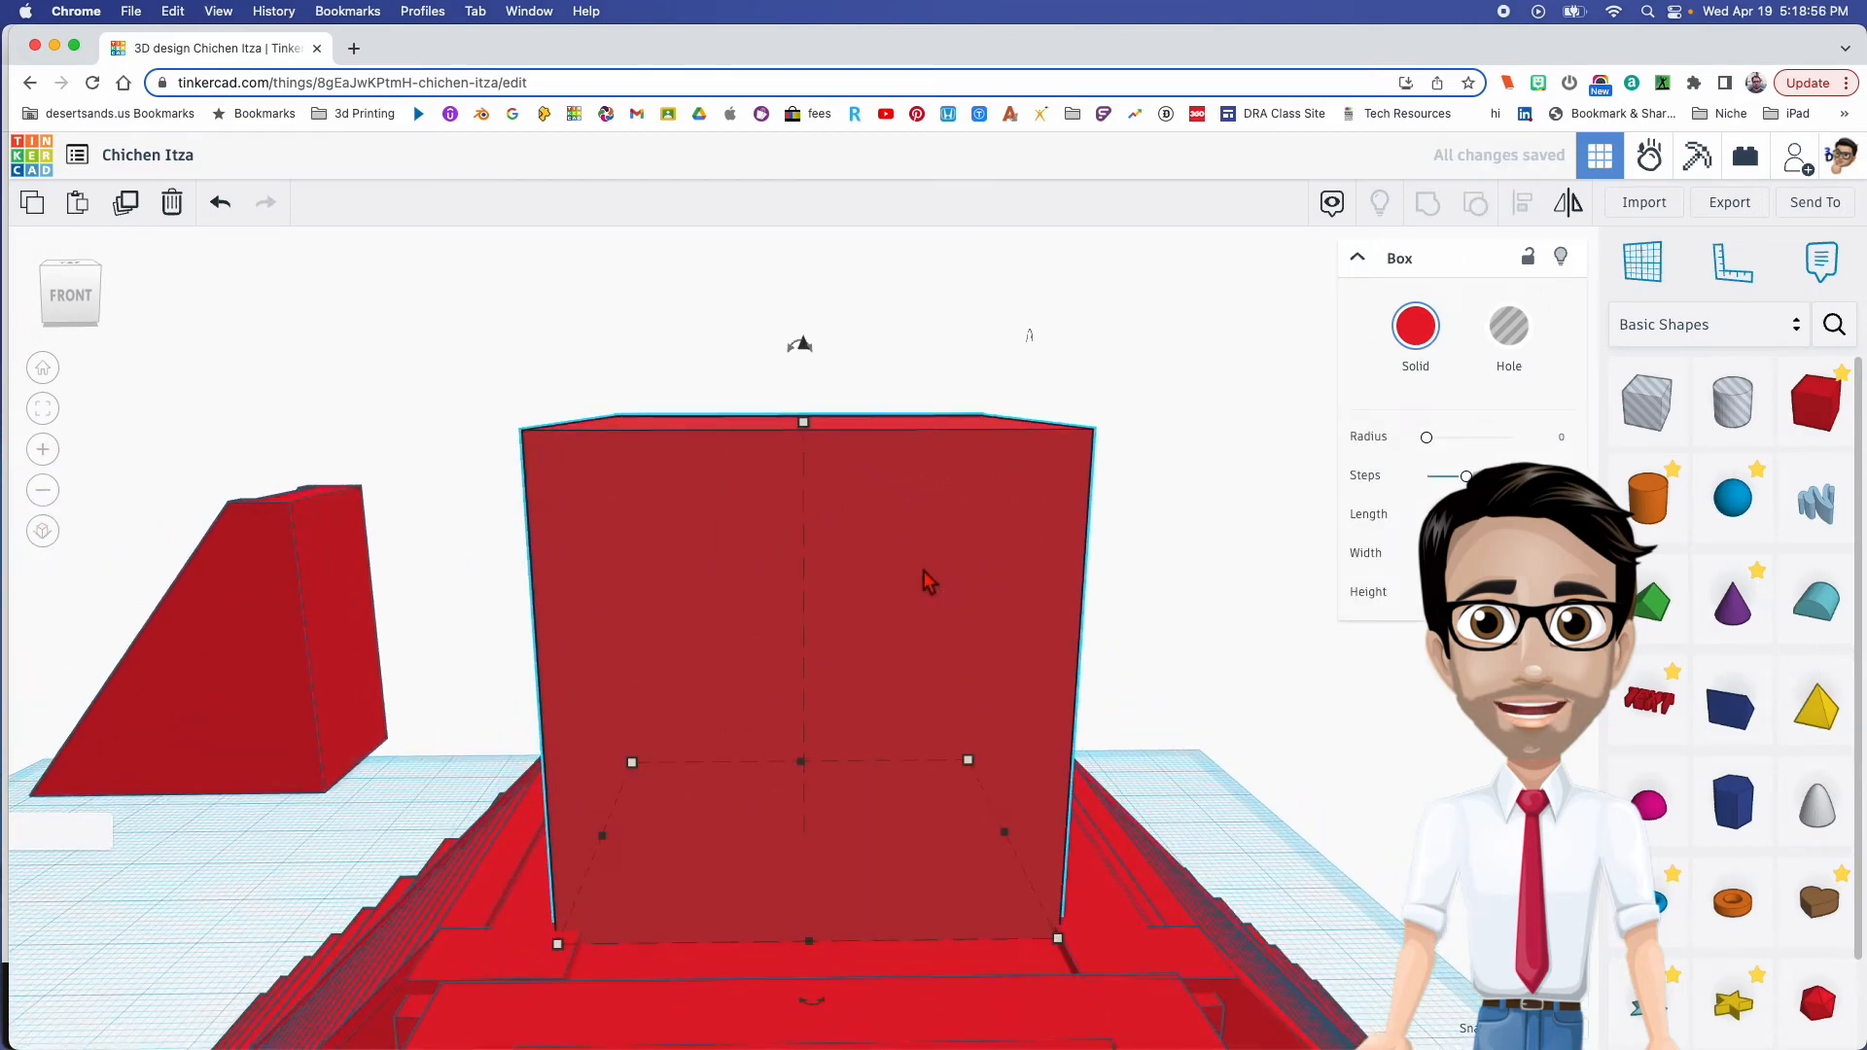
{"action": "right_click_drag", "start_coordinate": [840, 485], "coordinate": [852, 414]}
{"action": "right_click_drag", "start_coordinate": [825, 621], "coordinate": [829, 614]}
{"action": "mouse_move", "coordinate": [799, 859]}
{"action": "left_click_drag", "start_coordinate": [803, 863], "coordinate": [799, 549]}
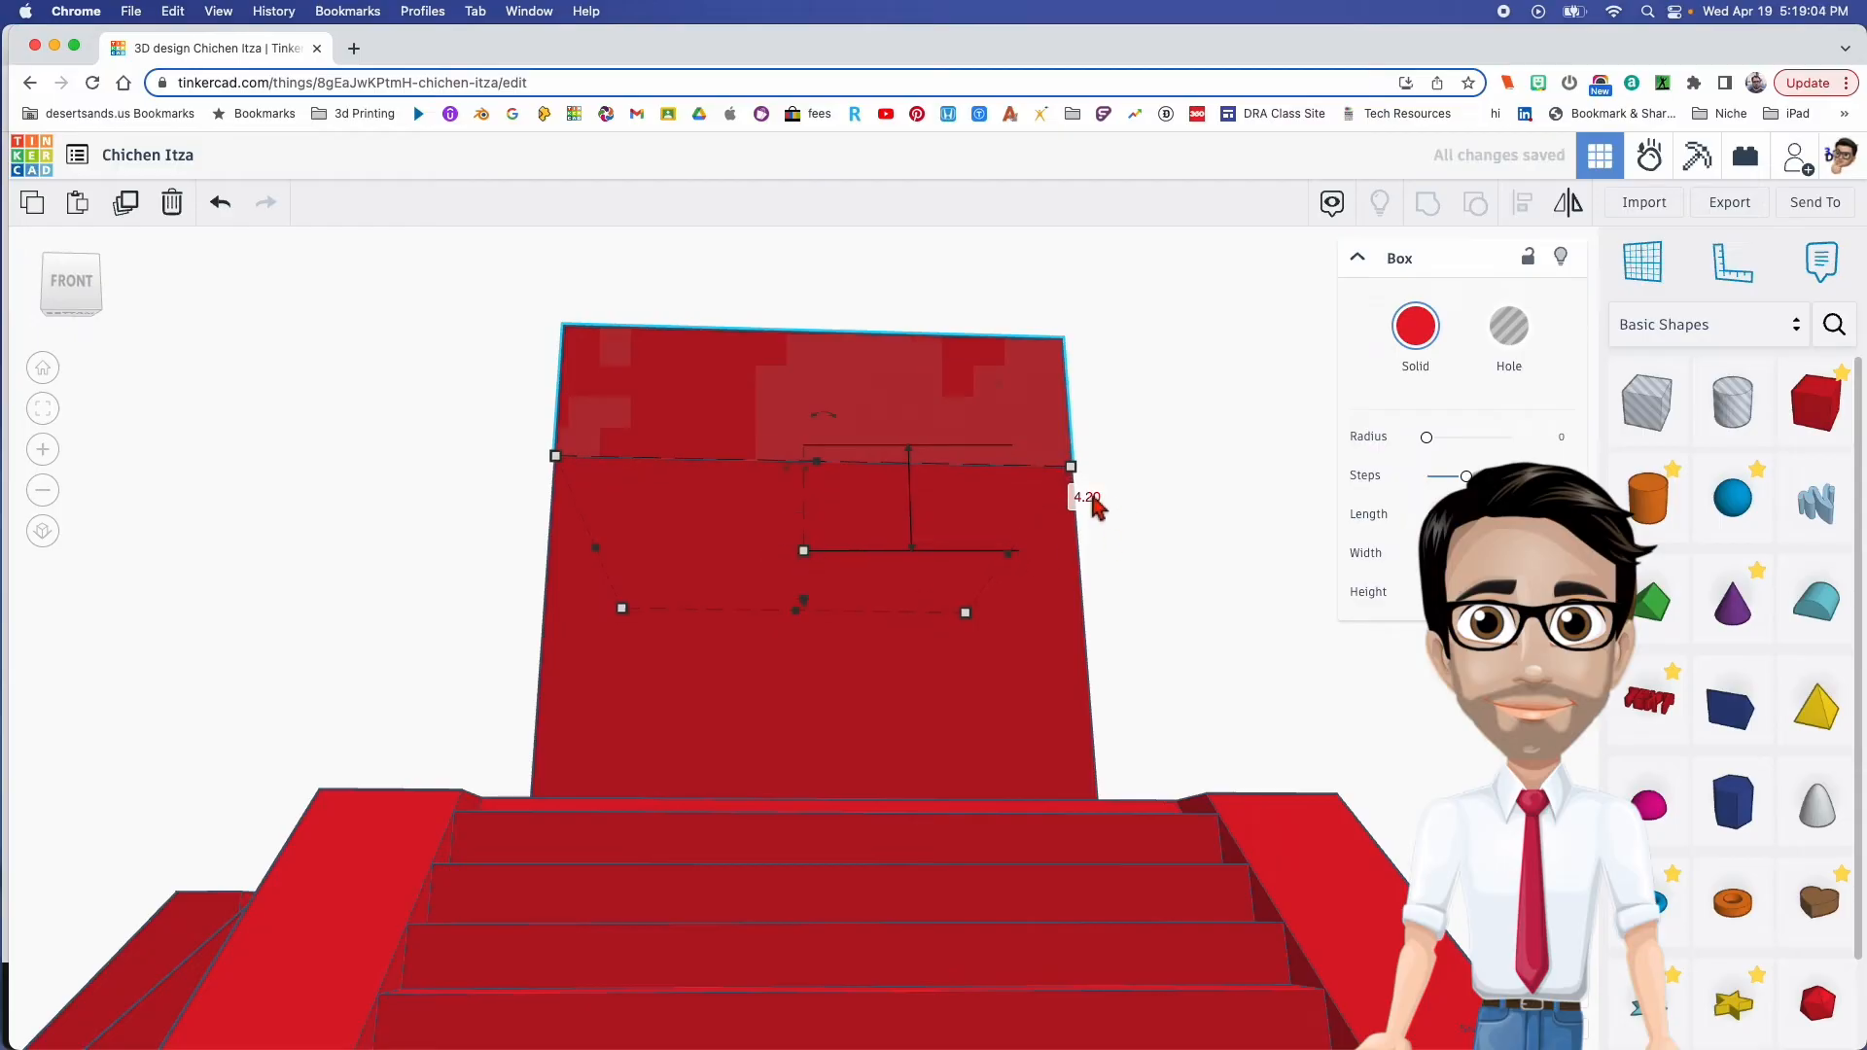
{"action": "type", "text": "2"}
{"action": "key", "text": "Return"}
{"action": "right_click_drag", "start_coordinate": [1033, 524], "coordinate": [1008, 646]}
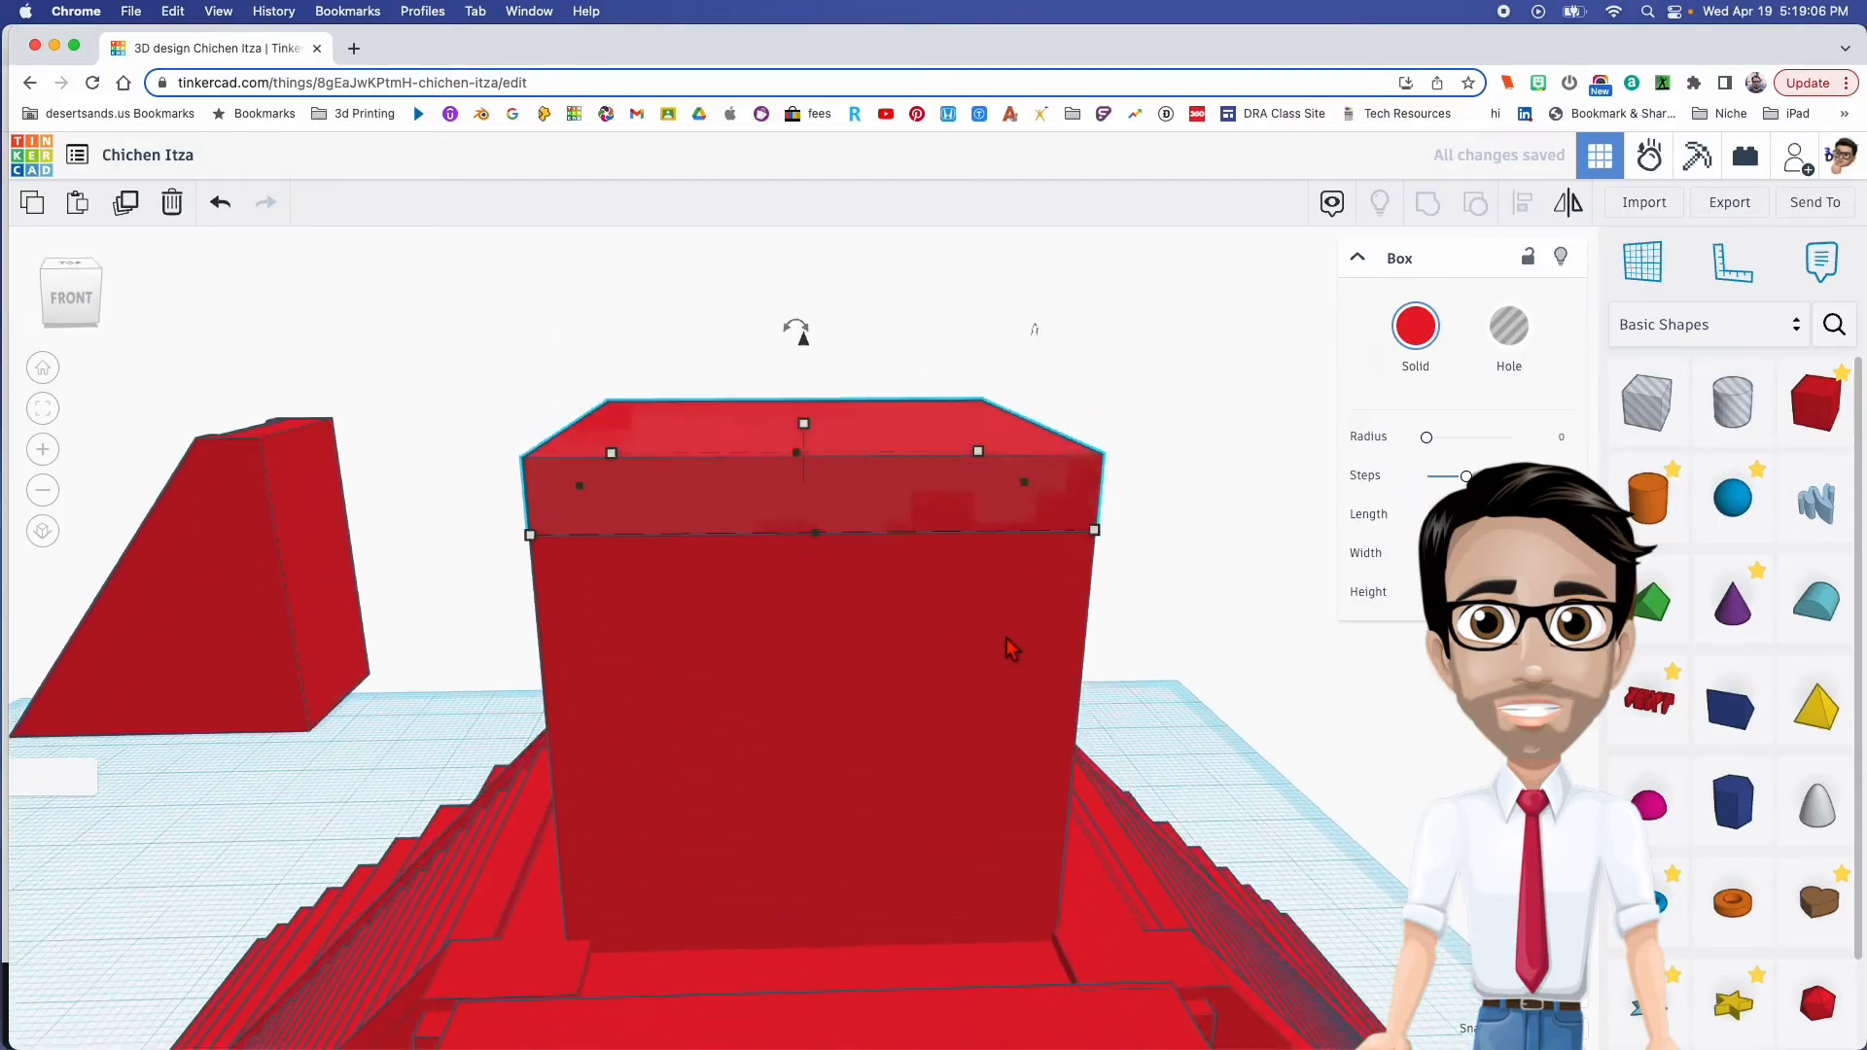
Set the base of the roof slab to 17 by 17
{"action": "mouse_move", "coordinate": [1096, 563]}
{"action": "left_click", "coordinate": [842, 812]}
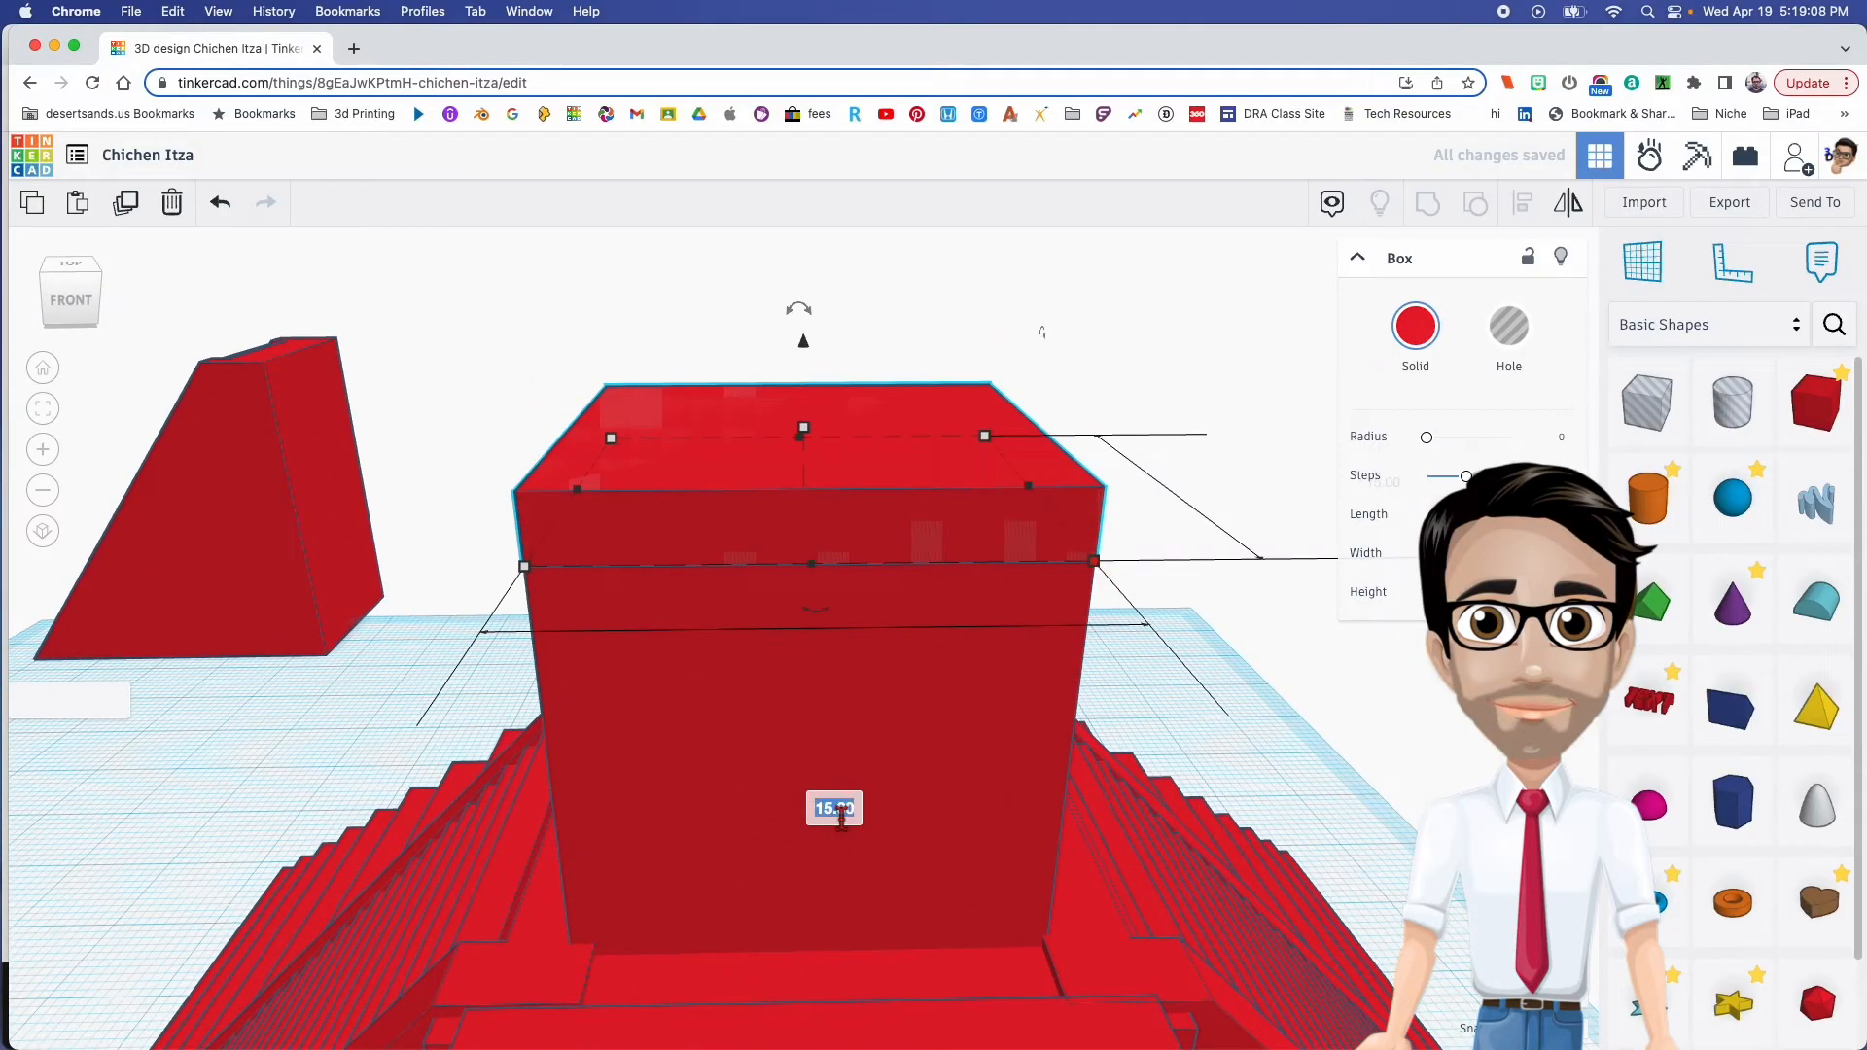
{"action": "type", "text": "17"}
{"action": "key", "text": "Return"}
{"action": "scroll", "coordinate": [842, 824], "scroll_direction": "down", "scroll_amount": 3}
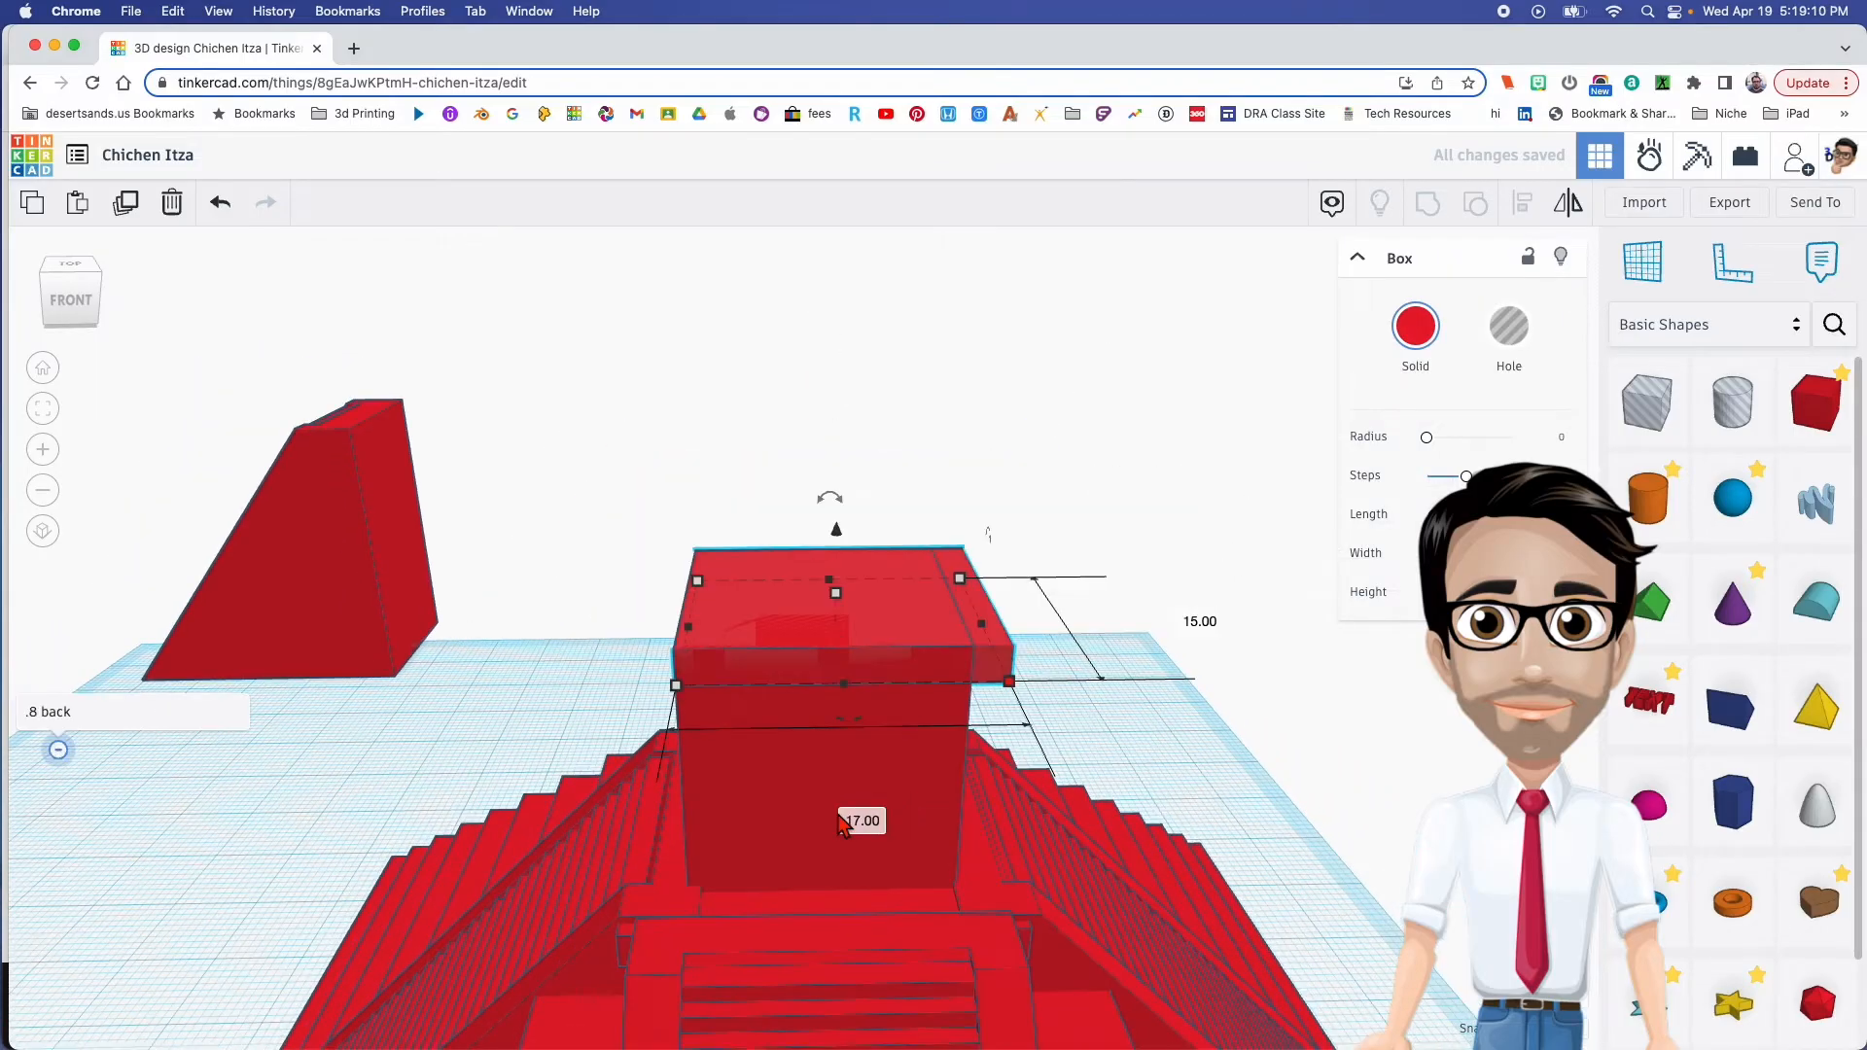
{"action": "scroll", "coordinate": [886, 768], "scroll_direction": "down", "scroll_amount": 2}
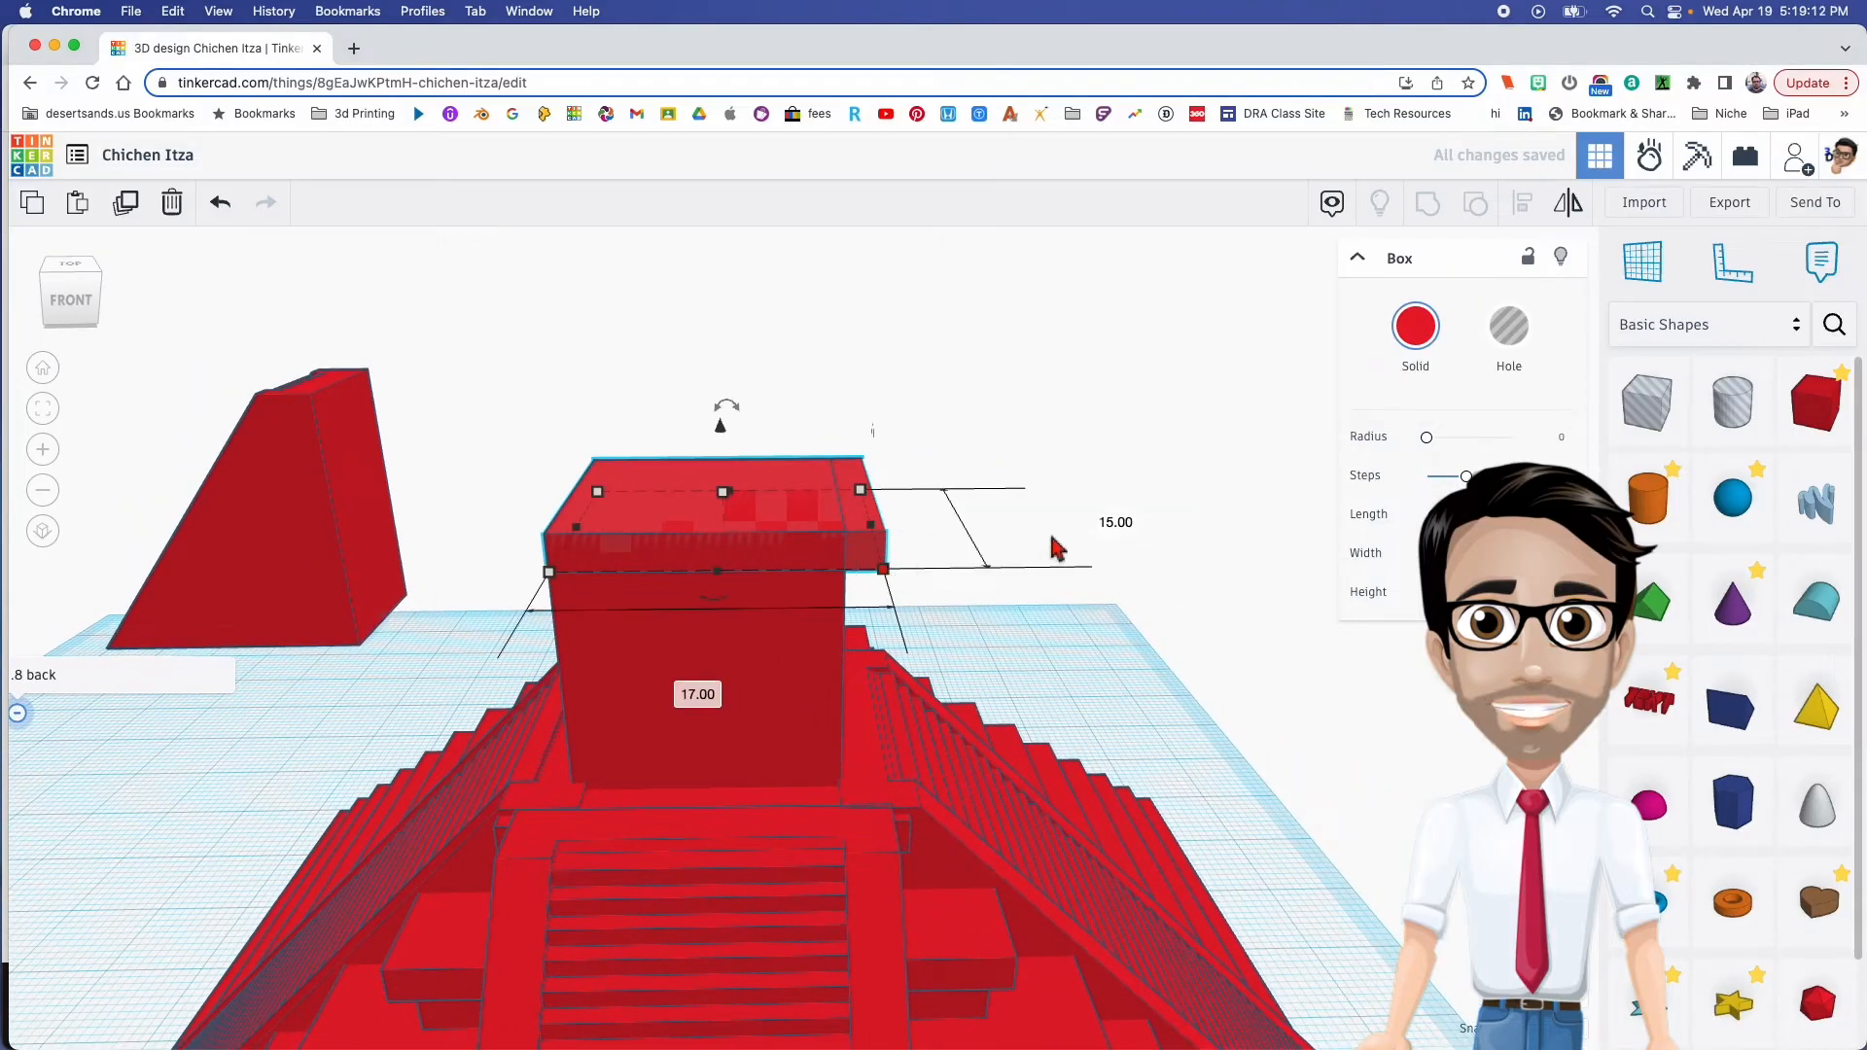
{"action": "type", "text": "17"}
{"action": "key", "text": "Return"}
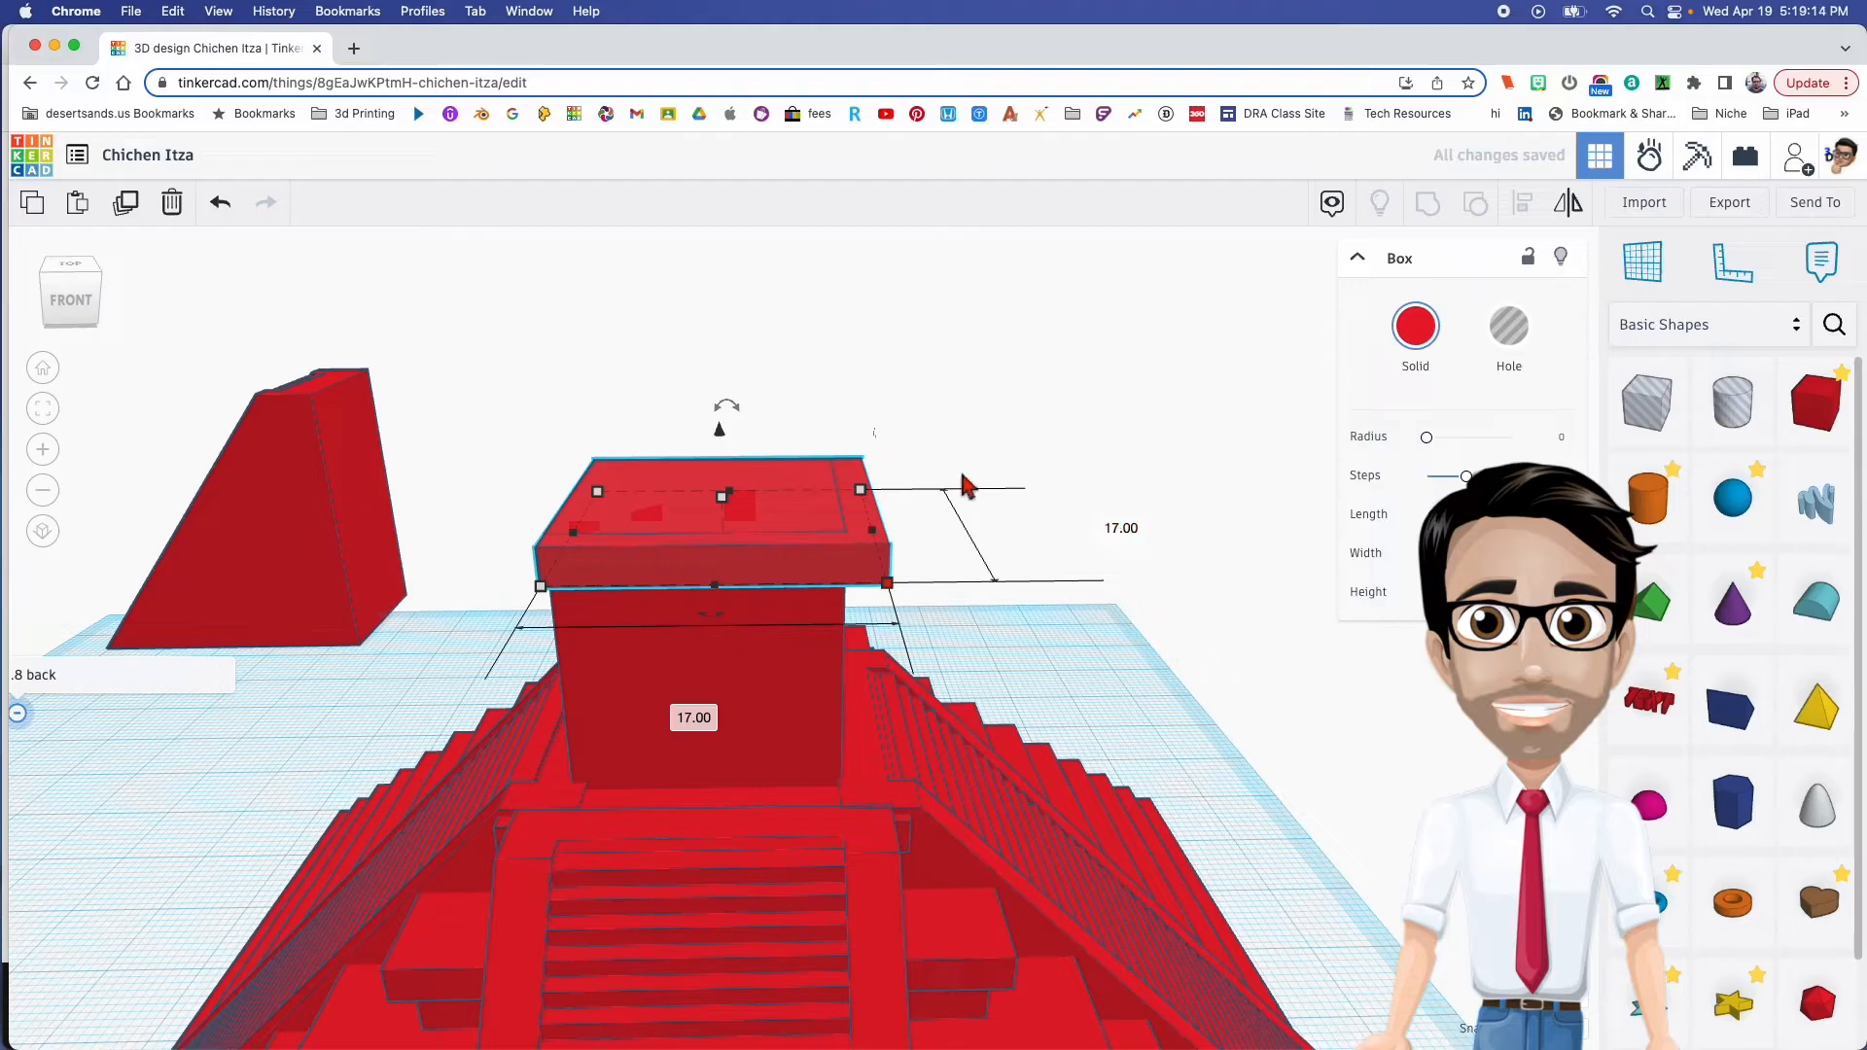
Align the roof slab to the center of the temple box in both horizontal directions
{"action": "left_click", "coordinate": [722, 644], "text": "shift"}
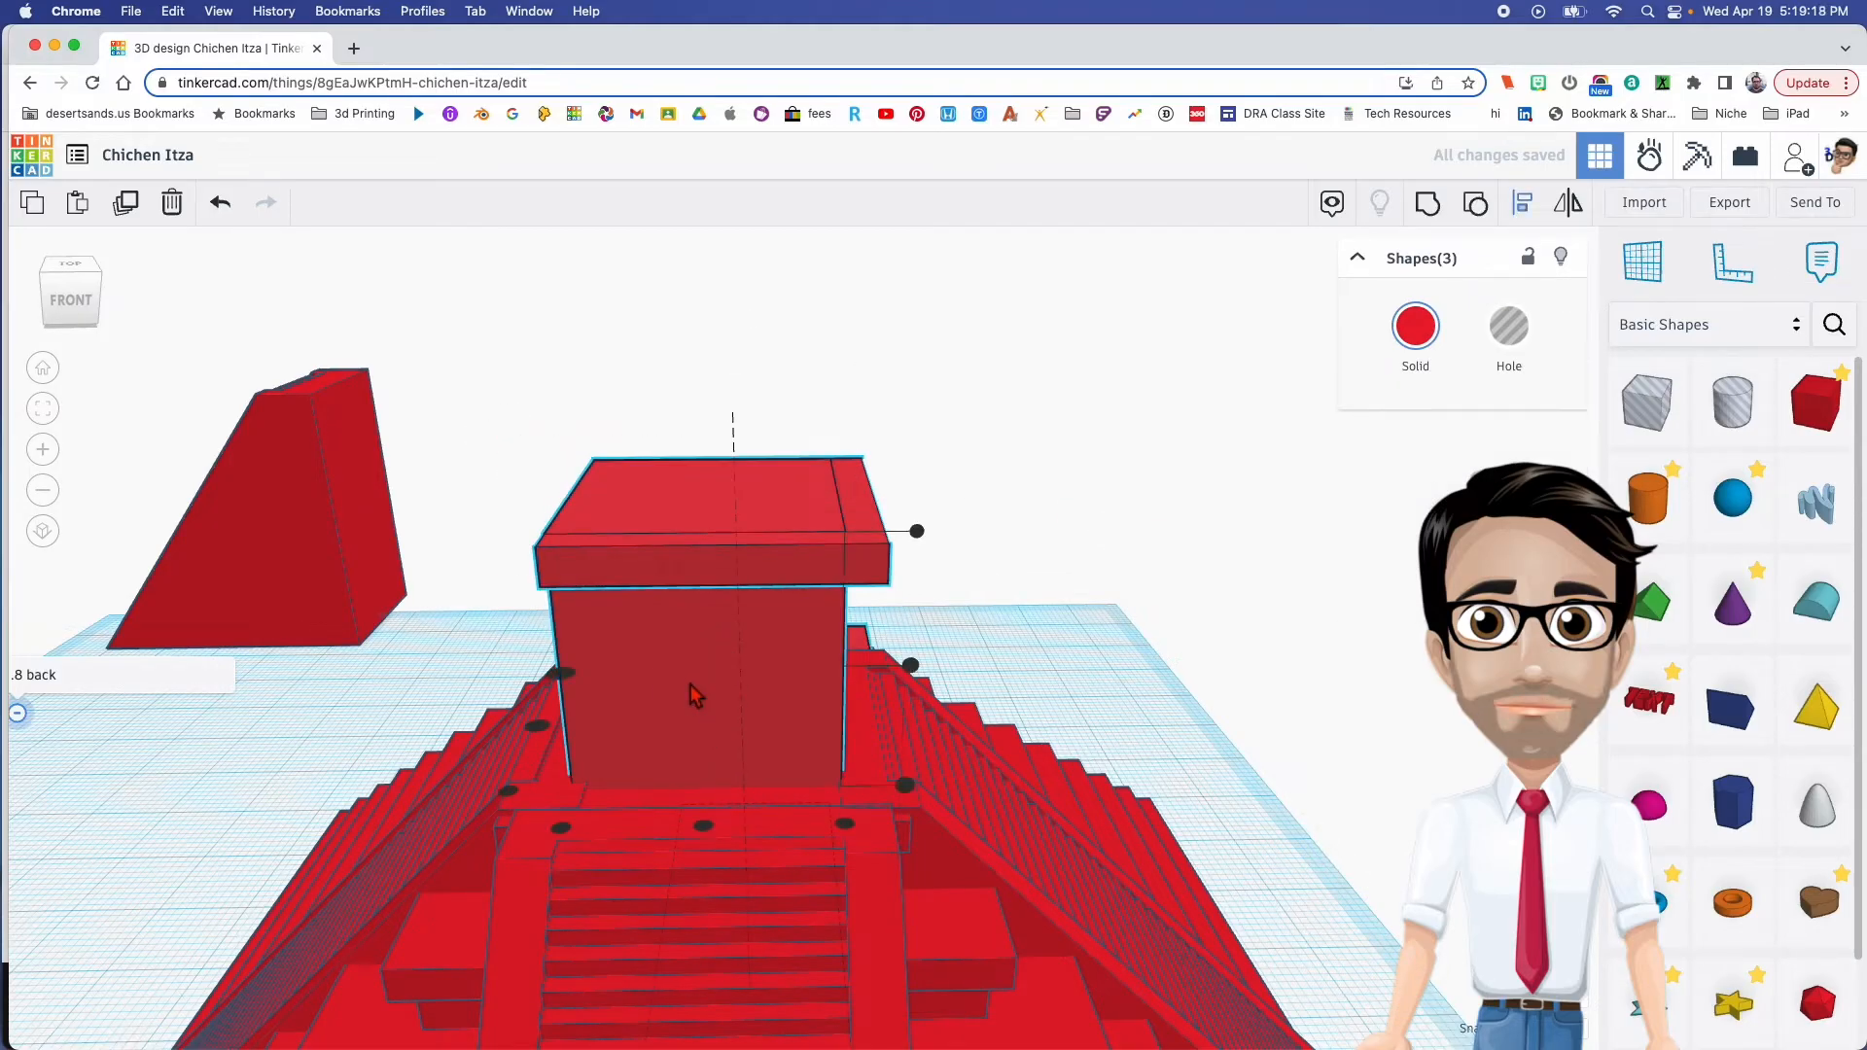
{"action": "left_click", "coordinate": [702, 828]}
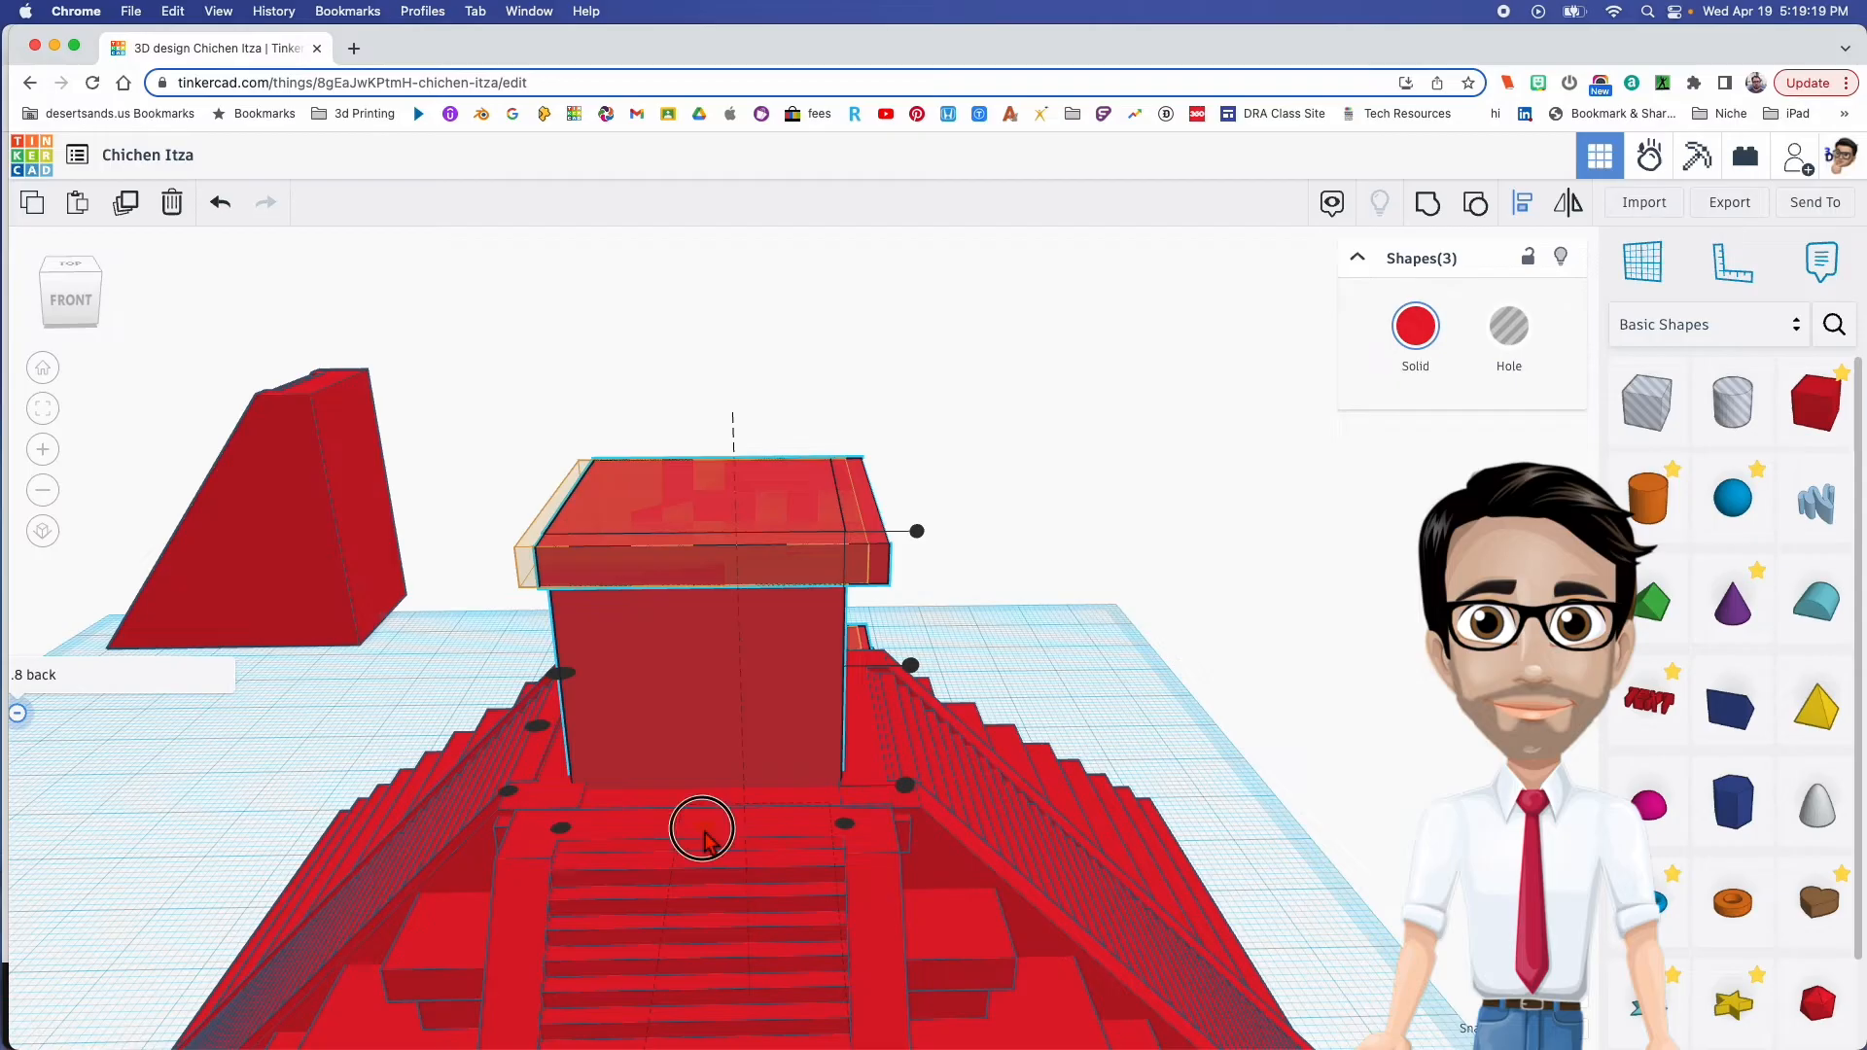
{"action": "left_click", "coordinate": [539, 727]}
{"action": "left_click", "coordinate": [639, 566]}
{"action": "left_click", "coordinate": [444, 479]}
Duplicate the roof slab and lower the copy 4.9 to form a second ledge around the temple
{"action": "left_click", "coordinate": [581, 558]}
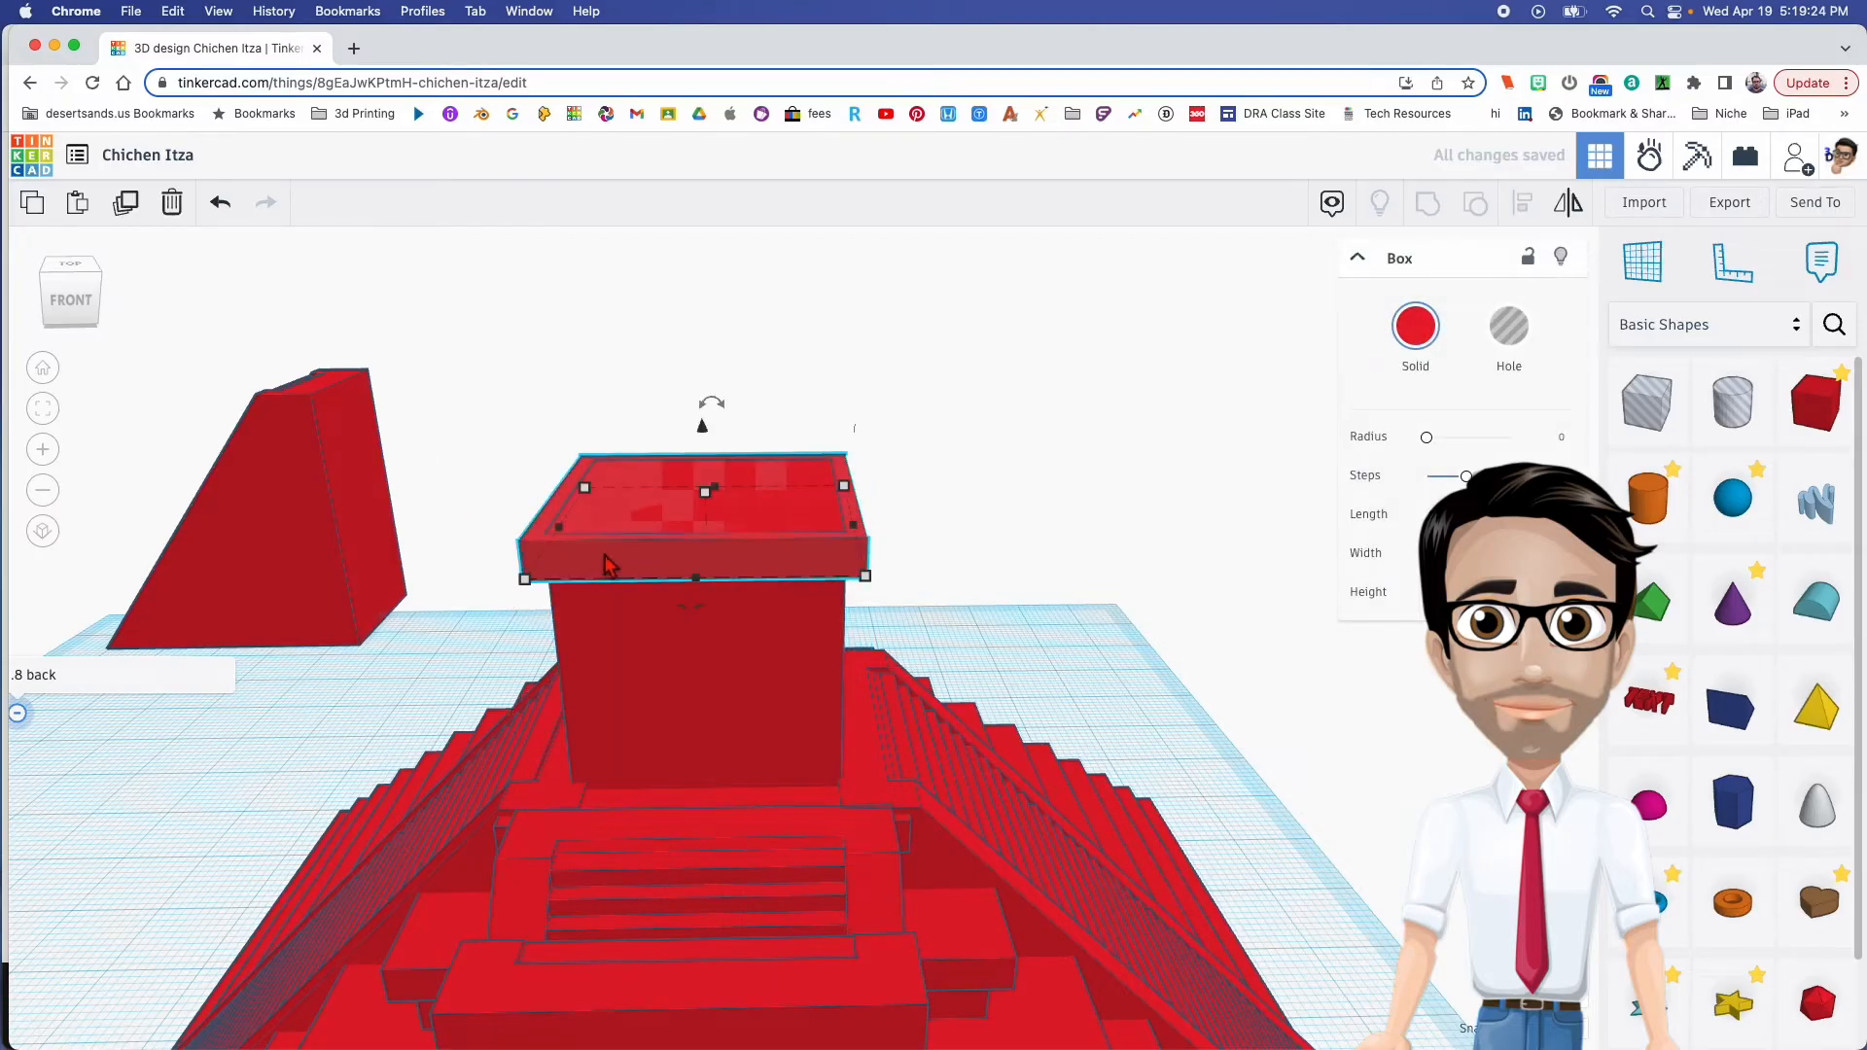
{"action": "left_click_drag", "start_coordinate": [703, 435], "coordinate": [701, 515]}
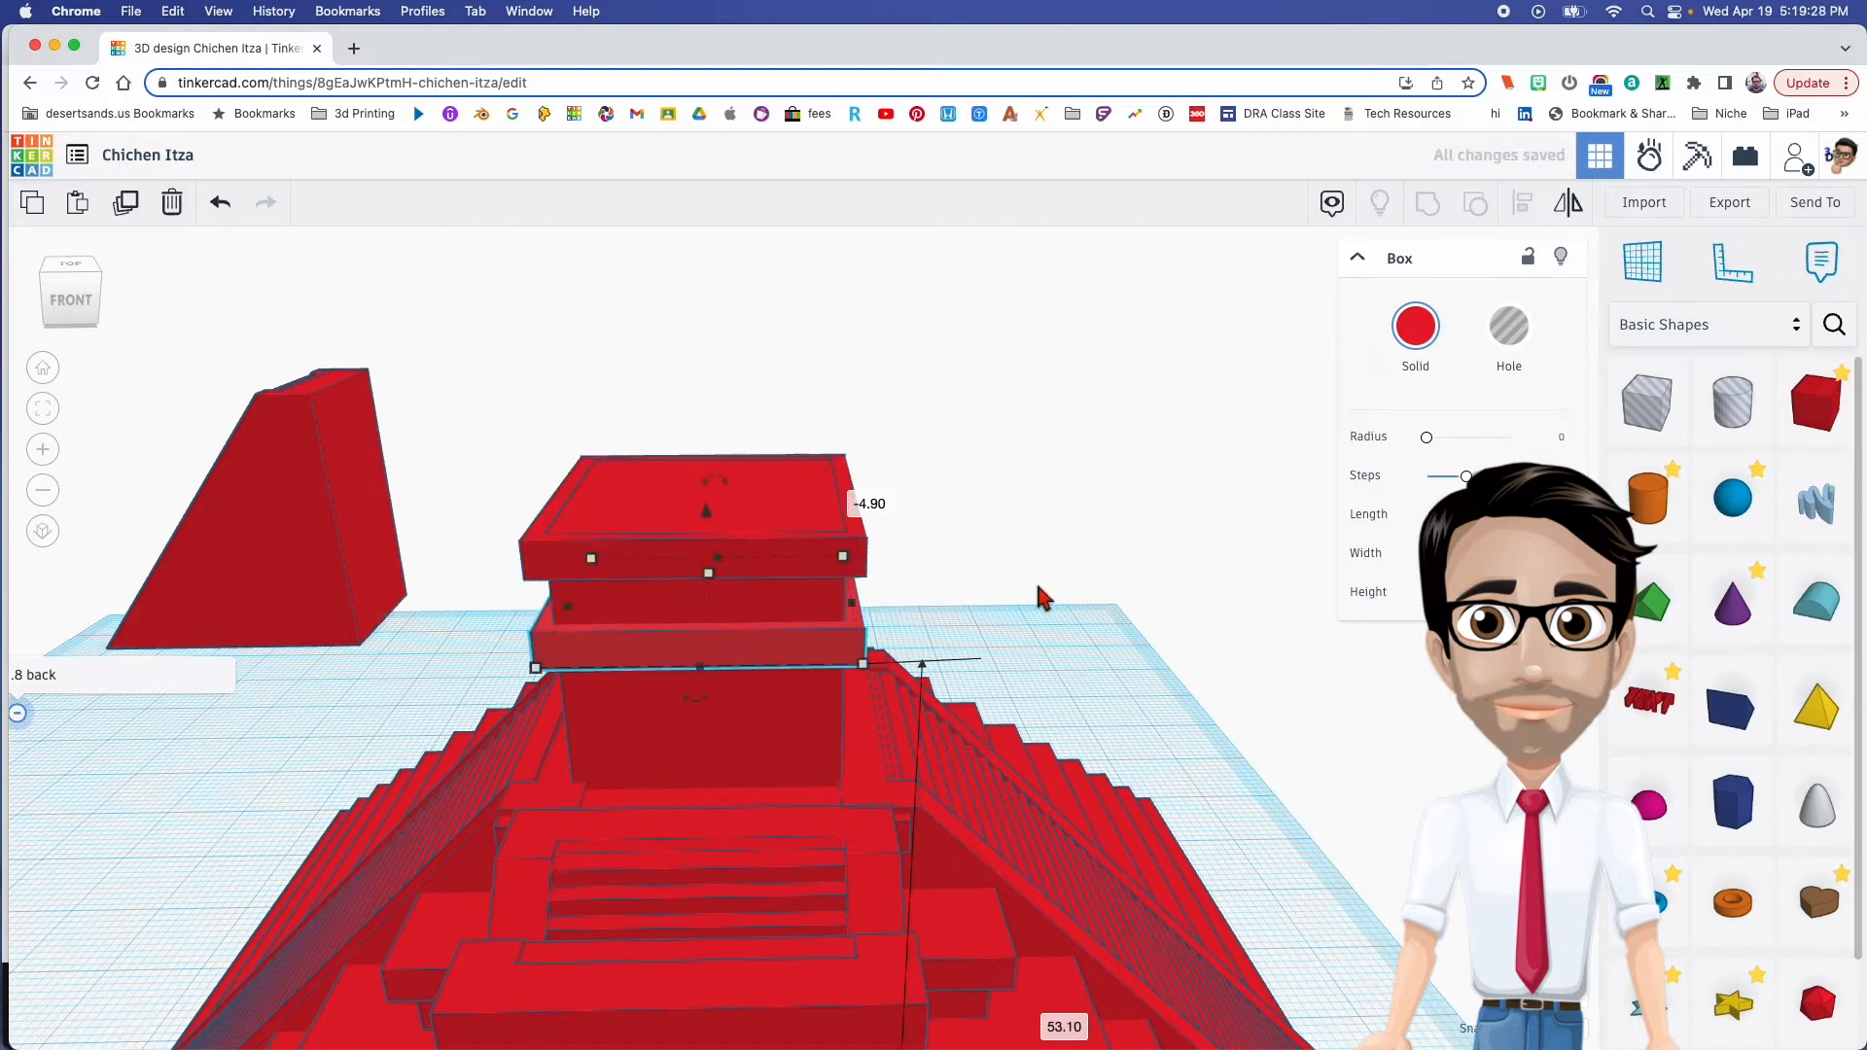
{"action": "right_click_drag", "start_coordinate": [967, 633], "coordinate": [1017, 595]}
Add a box hole, raise it to the temple's level and shape it as a doorway cutter at the front
{"action": "left_click_drag", "start_coordinate": [1646, 401], "coordinate": [1453, 923]}
{"action": "left_click_drag", "start_coordinate": [1470, 844], "coordinate": [1006, 1040]}
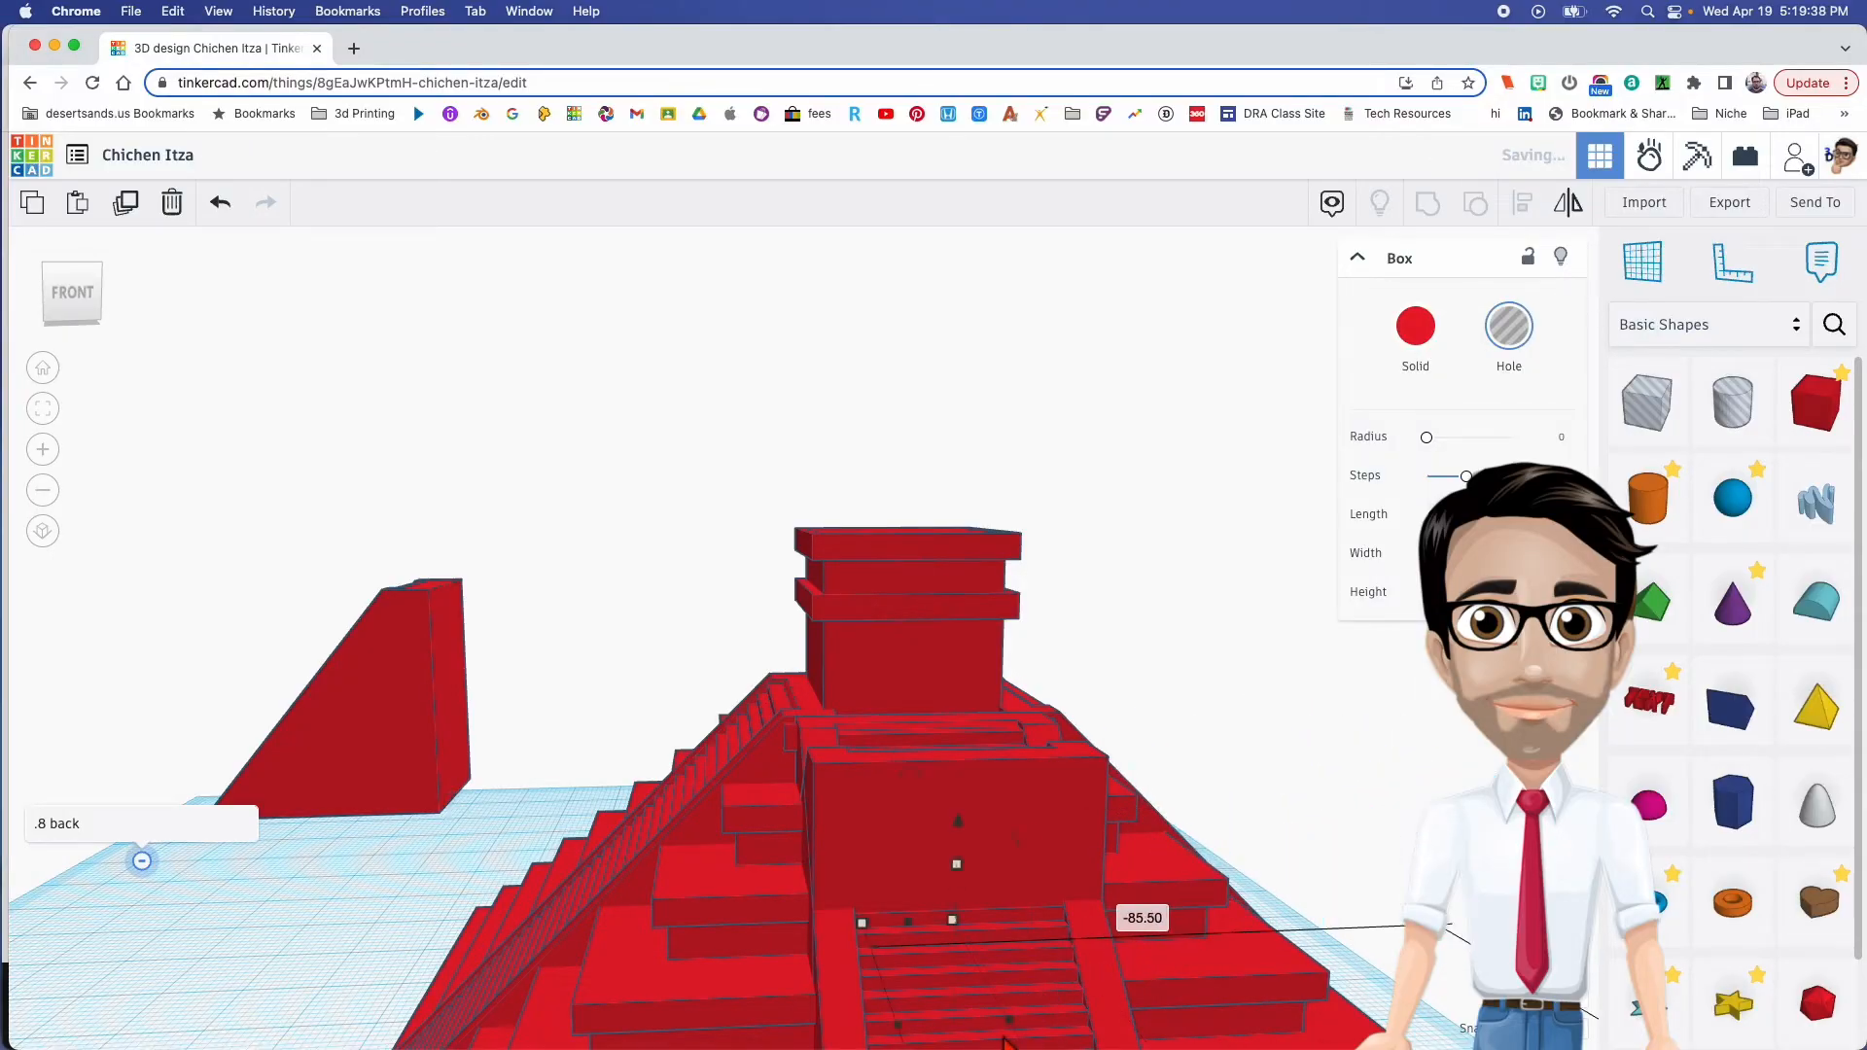
{"action": "left_click_drag", "start_coordinate": [958, 822], "coordinate": [910, 492]}
{"action": "left_click_drag", "start_coordinate": [1118, 781], "coordinate": [1026, 785]}
{"action": "left_click_drag", "start_coordinate": [997, 683], "coordinate": [909, 671]}
{"action": "left_click_drag", "start_coordinate": [868, 548], "coordinate": [866, 621]}
Stretch the hole to about 68 long so that it passes through the temple from front to back
{"action": "left_click_drag", "start_coordinate": [962, 819], "coordinate": [992, 834]}
{"action": "right_click_drag", "start_coordinate": [922, 788], "coordinate": [360, 581]}
{"action": "left_click_drag", "start_coordinate": [198, 516], "coordinate": [179, 452]}
{"action": "right_click_drag", "start_coordinate": [389, 593], "coordinate": [454, 600]}
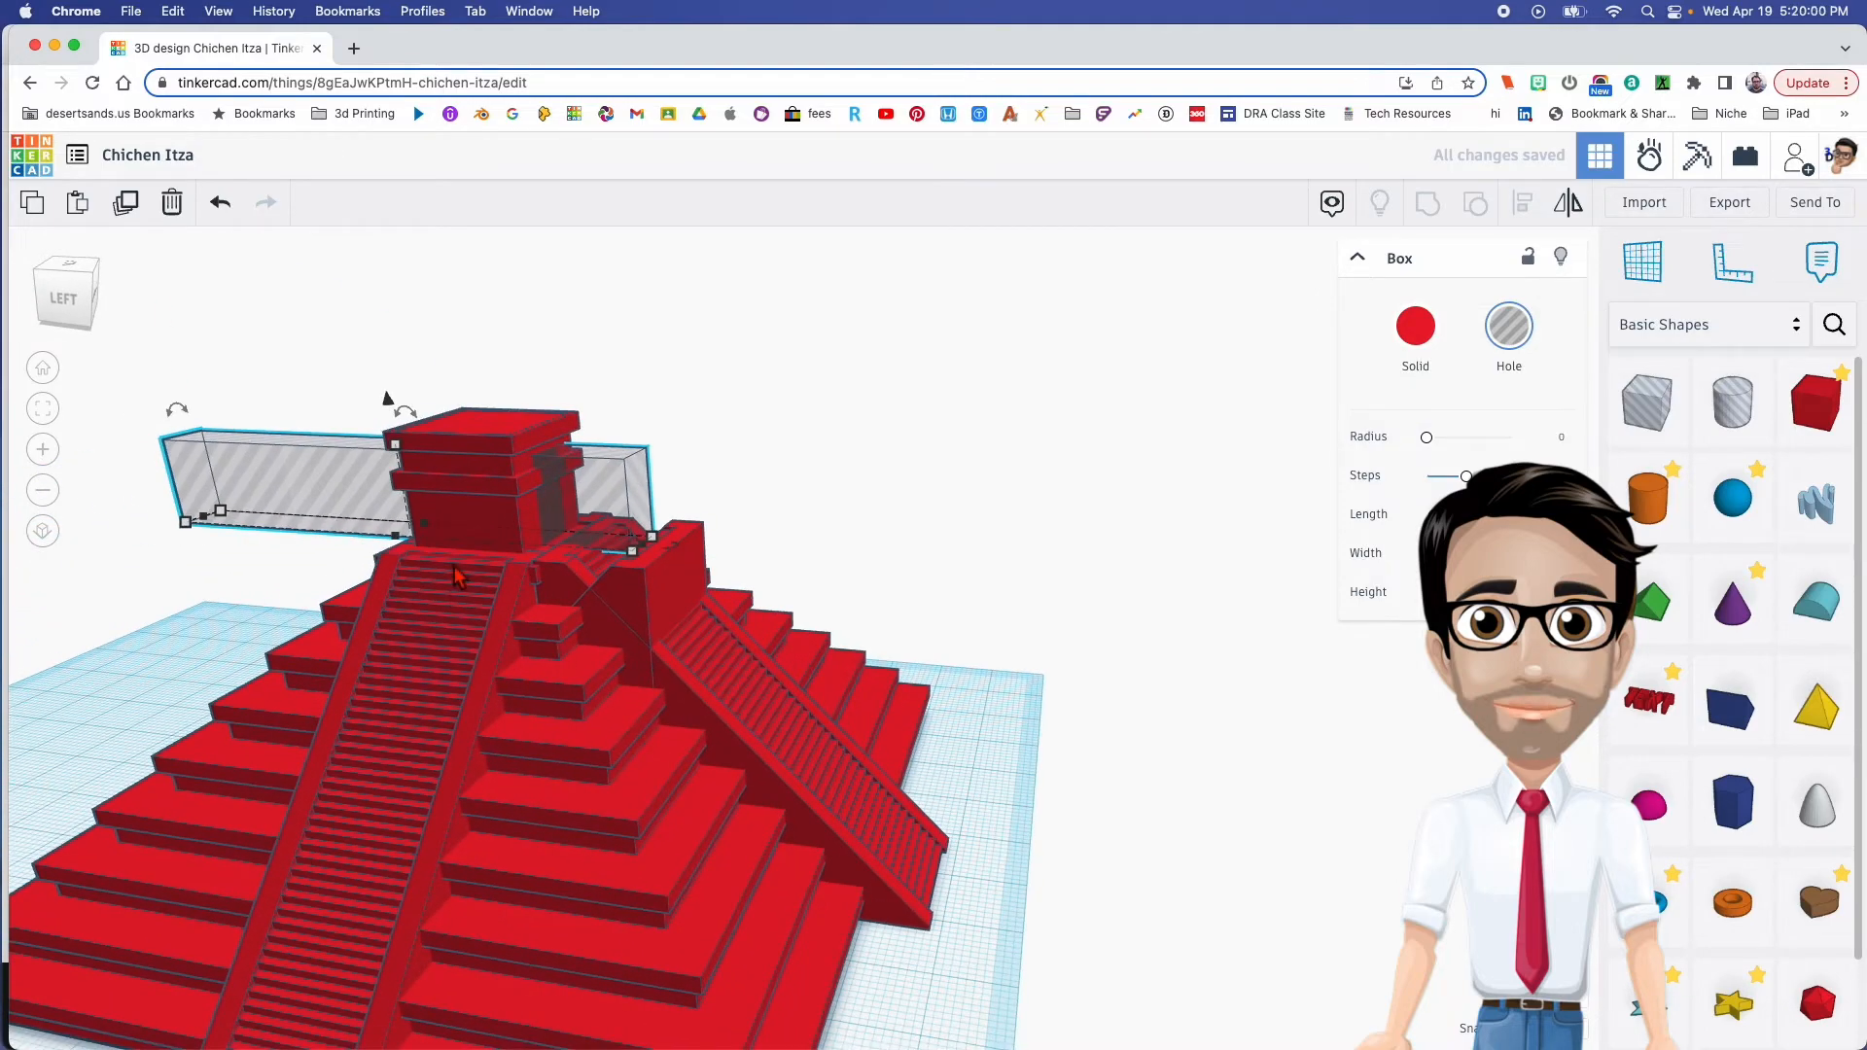
{"action": "key", "text": "f"}
{"action": "middle_click_drag", "start_coordinate": [971, 717], "coordinate": [321, 611]}
{"action": "left_click_drag", "start_coordinate": [792, 603], "coordinate": [889, 583]}
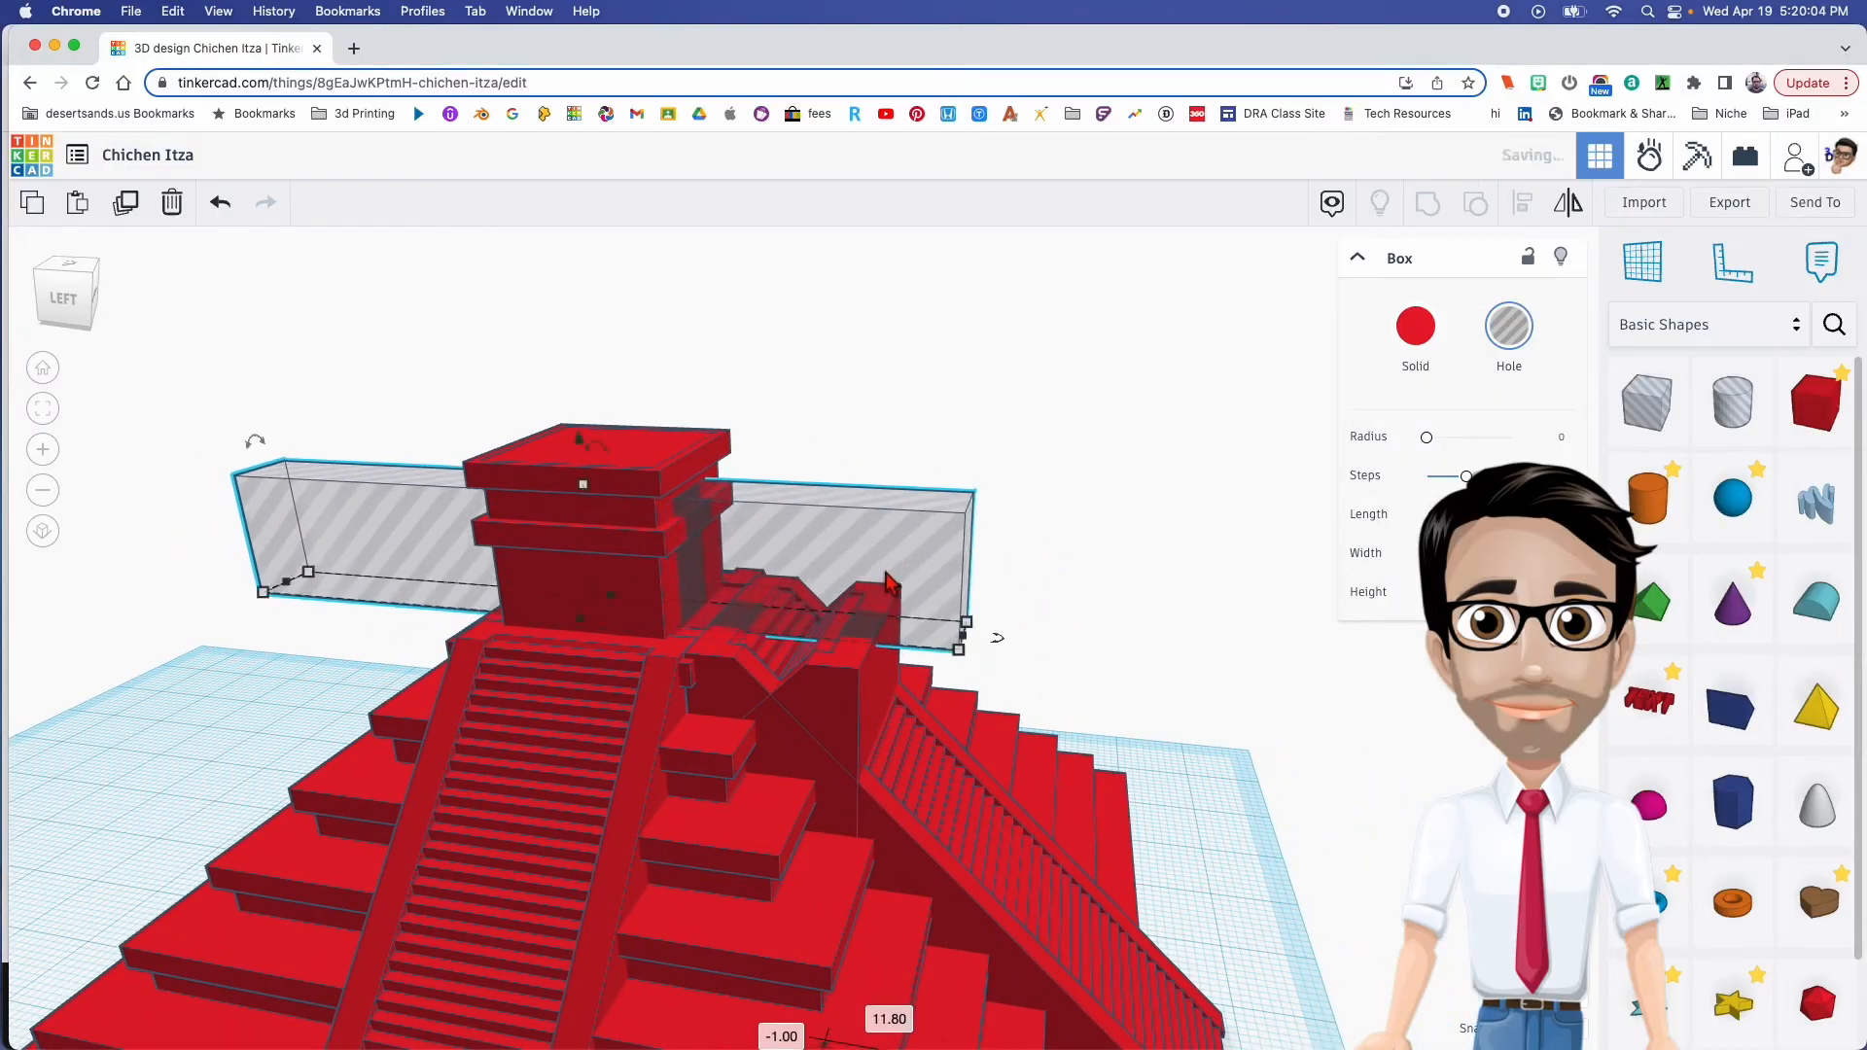
Reduce the long hole to doorway height below the lower ledge and set its width to 5
{"action": "left_click_drag", "start_coordinate": [583, 483], "coordinate": [609, 554]}
{"action": "right_click_drag", "start_coordinate": [609, 554], "coordinate": [740, 673]}
{"action": "left_click_drag", "start_coordinate": [739, 667], "coordinate": [756, 661]}
{"action": "mouse_move", "coordinate": [815, 656]}
{"action": "right_mouse_down"}
{"action": "mouse_move", "coordinate": [779, 658]}
{"action": "mouse_move", "coordinate": [791, 641]}
{"action": "right_mouse_up"}
{"action": "left_click_drag", "start_coordinate": [751, 457], "coordinate": [753, 455]}
{"action": "right_click_drag", "start_coordinate": [752, 457], "coordinate": [761, 486]}
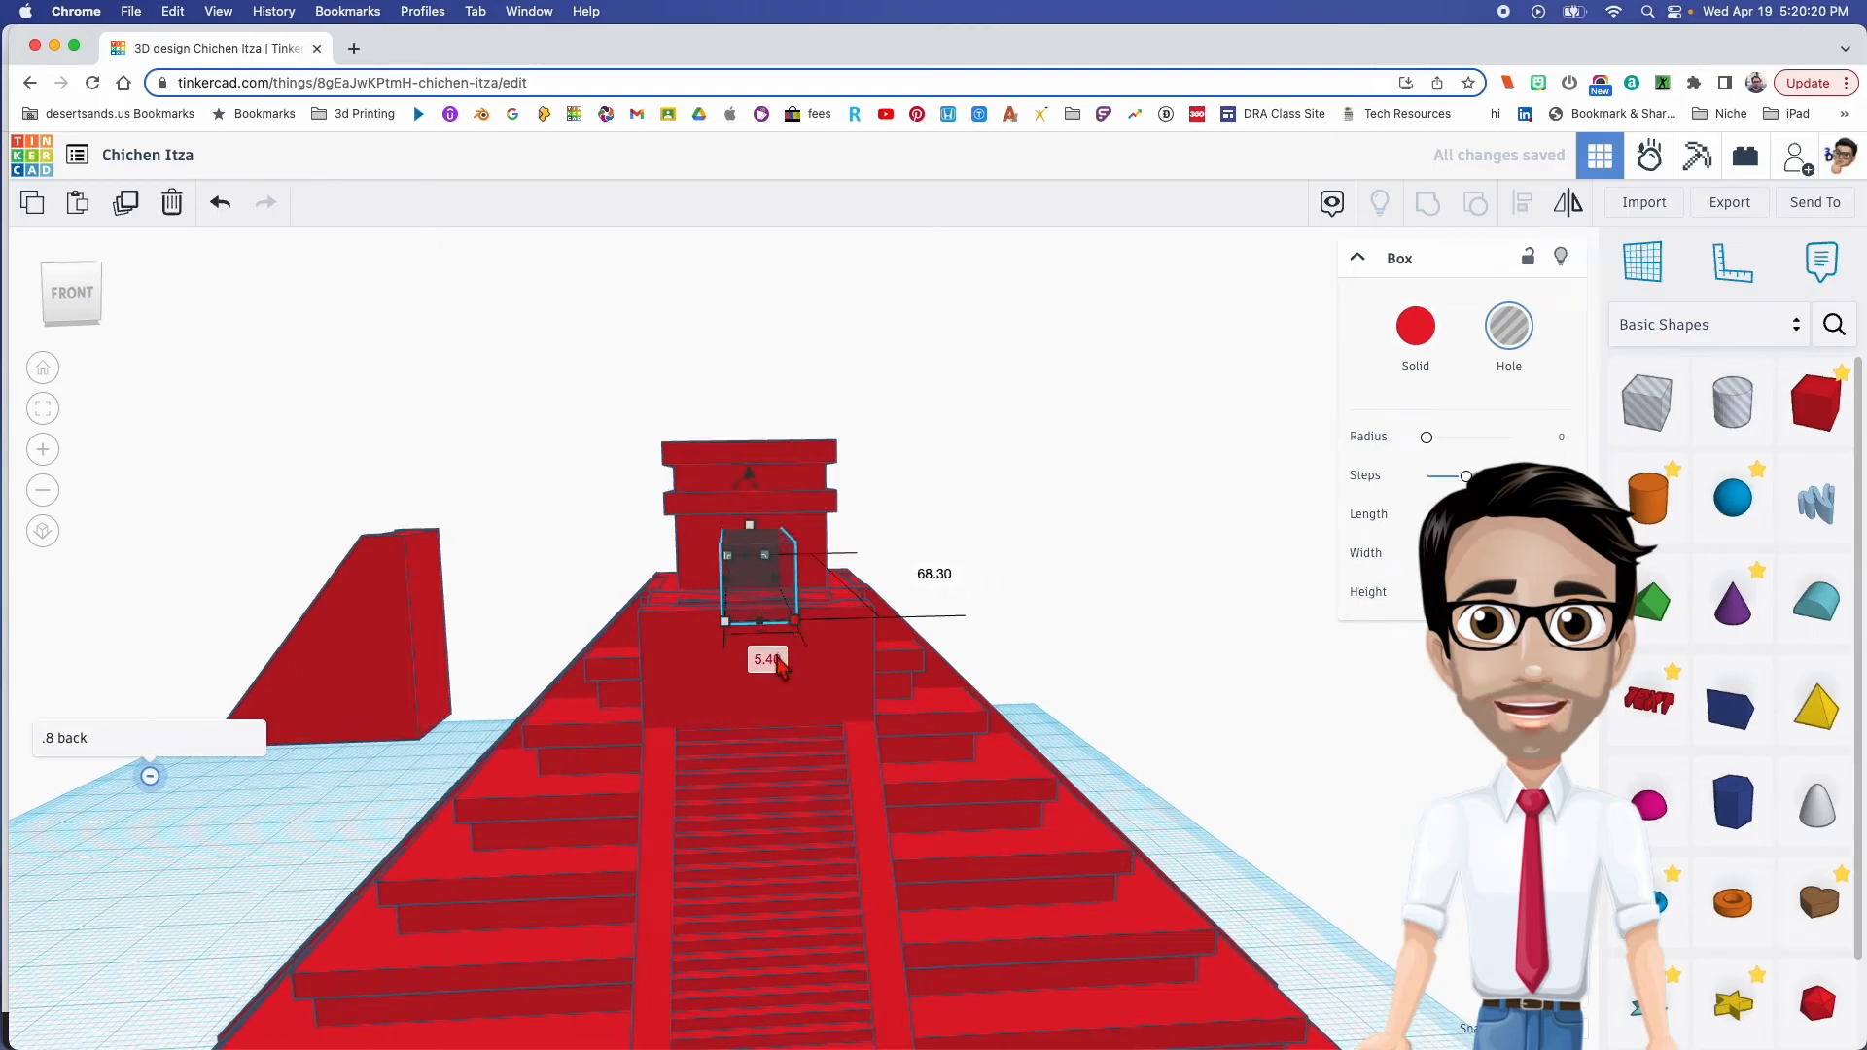
{"action": "type", "text": "5"}
{"action": "key", "text": "Return"}
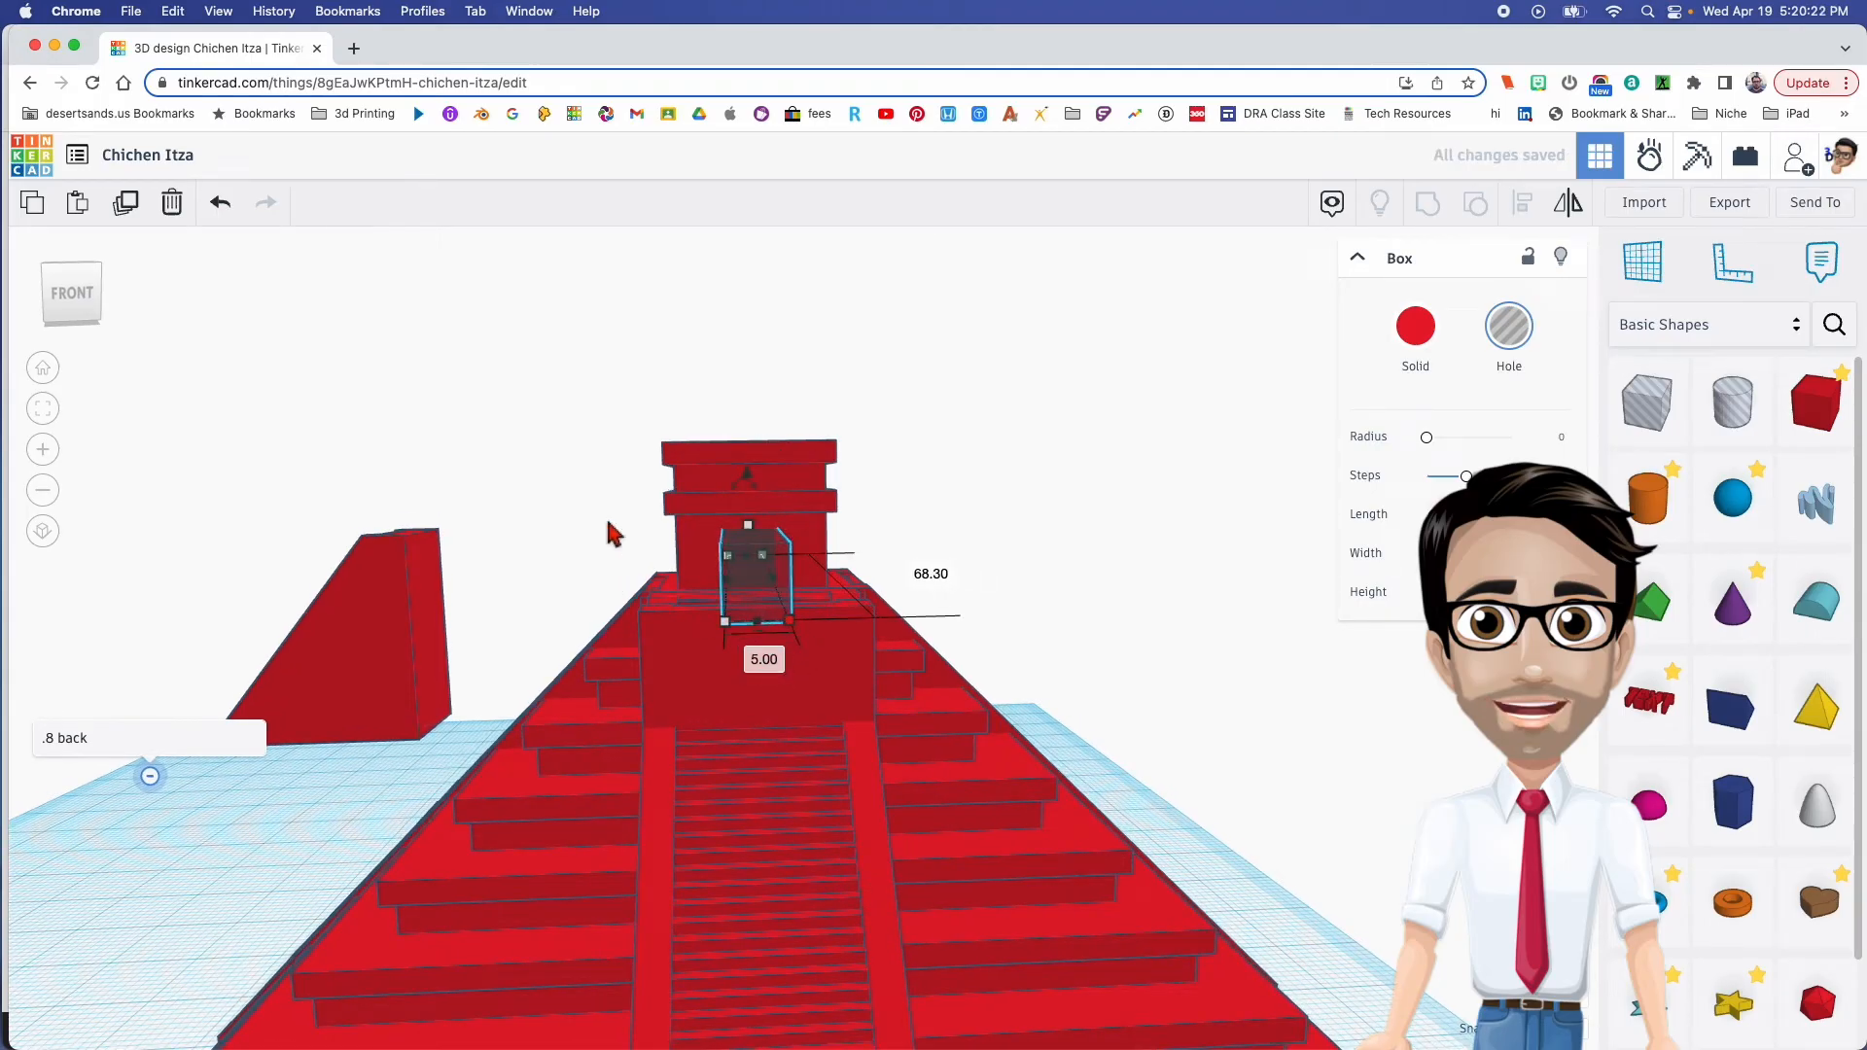
Center the doorway hole across the temple's width with Align
{"action": "left_click_drag", "start_coordinate": [625, 417], "coordinate": [880, 564]}
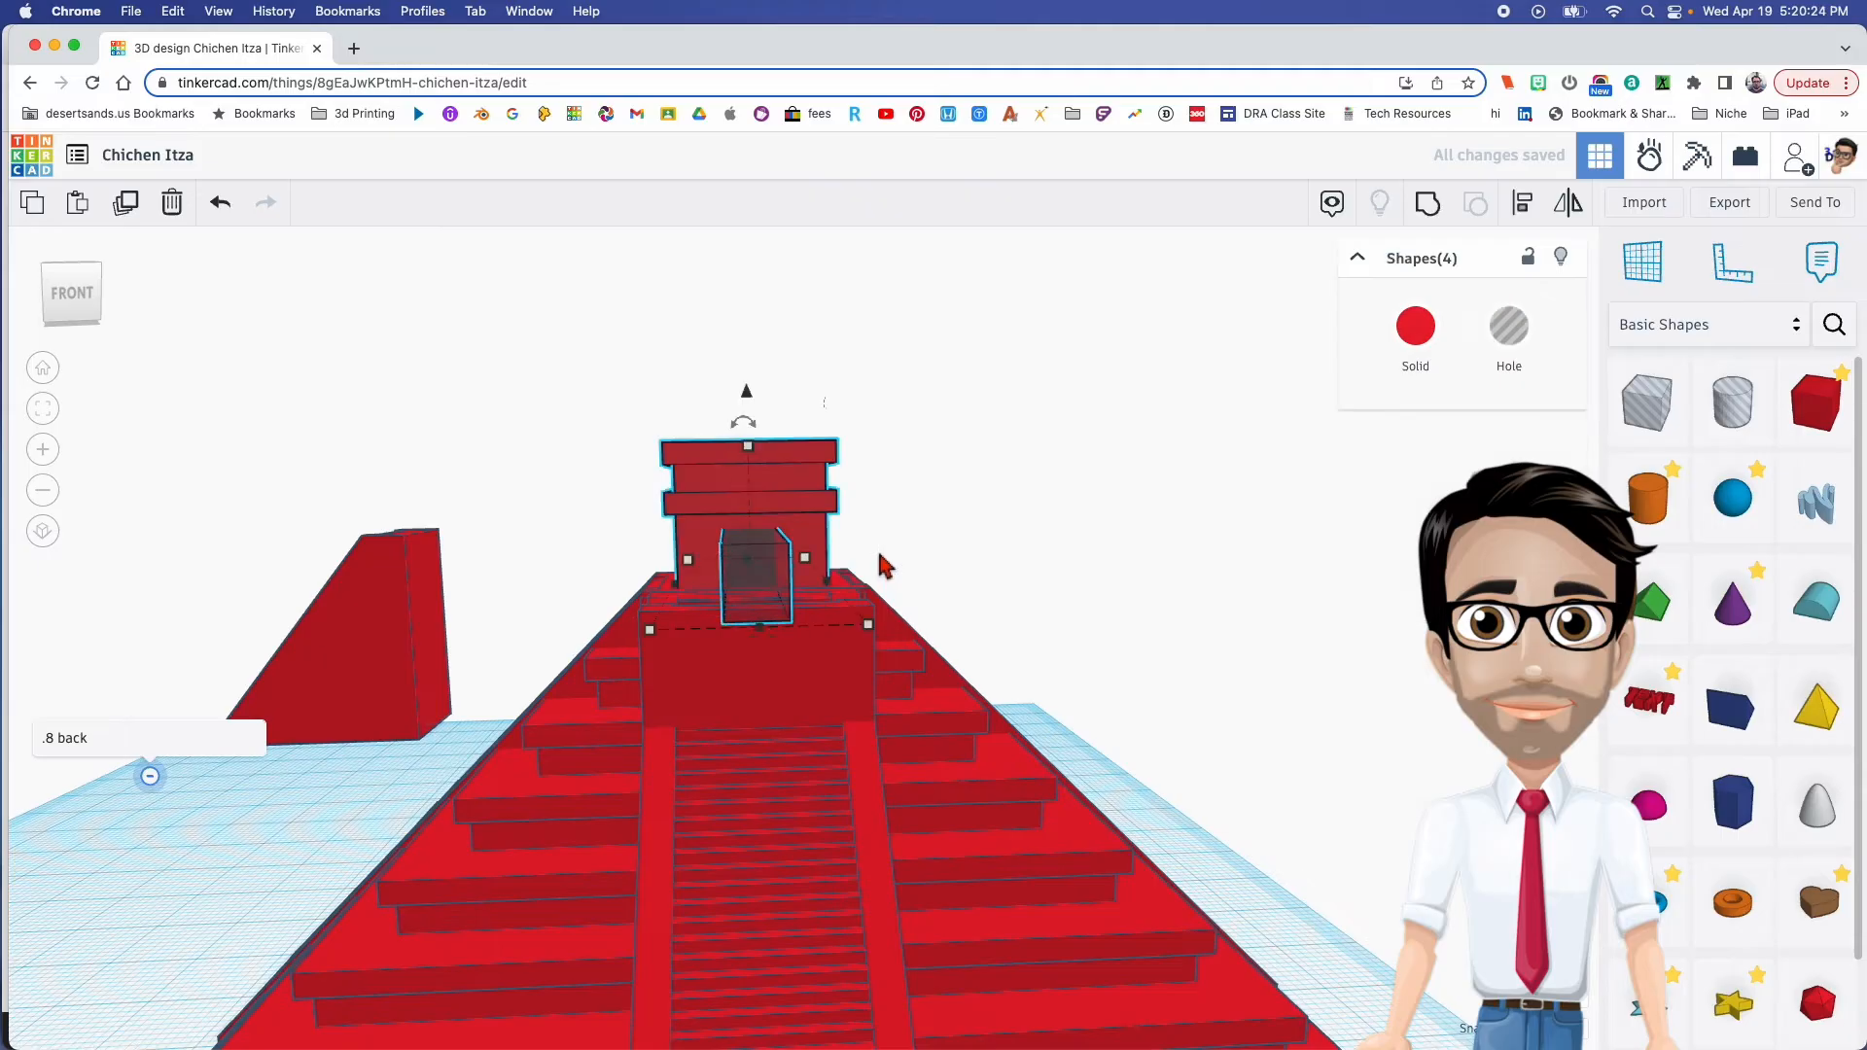
{"action": "key", "text": "l"}
{"action": "right_click_drag", "start_coordinate": [807, 562], "coordinate": [783, 725]}
{"action": "left_click", "coordinate": [757, 592]}
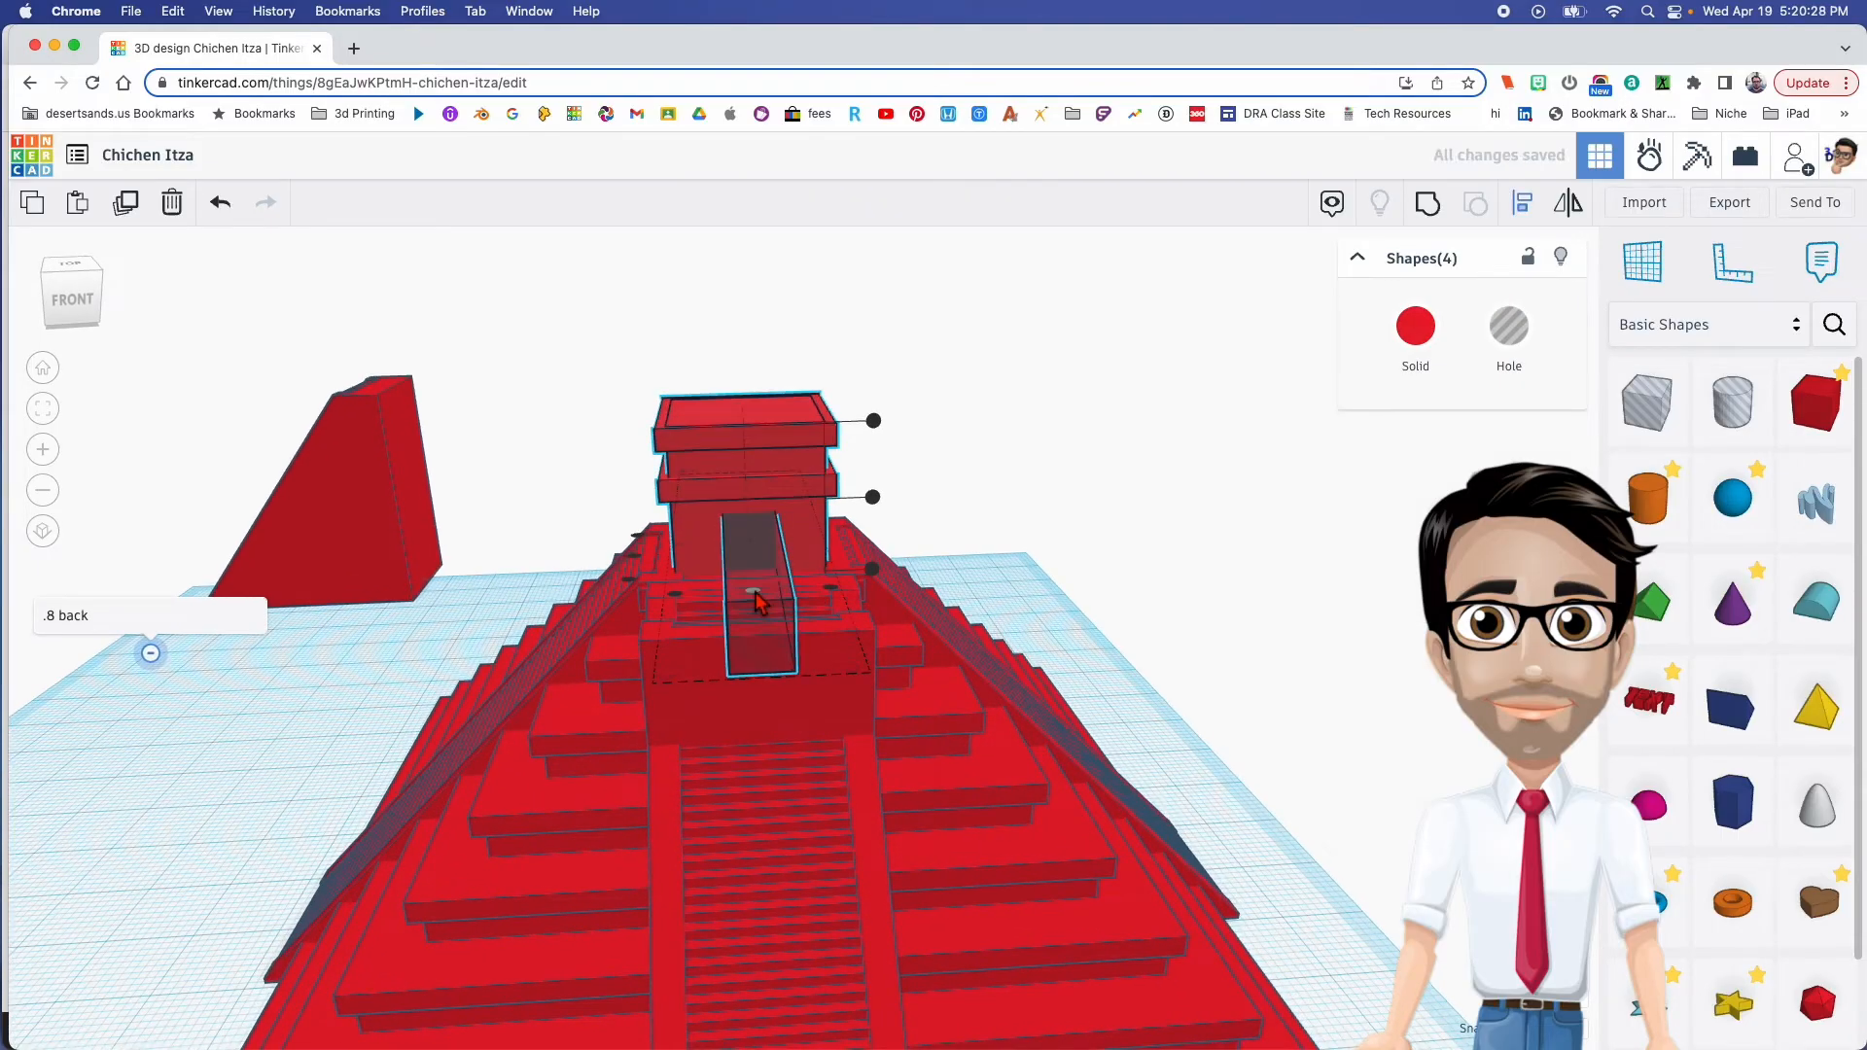
{"action": "left_click", "coordinate": [600, 486]}
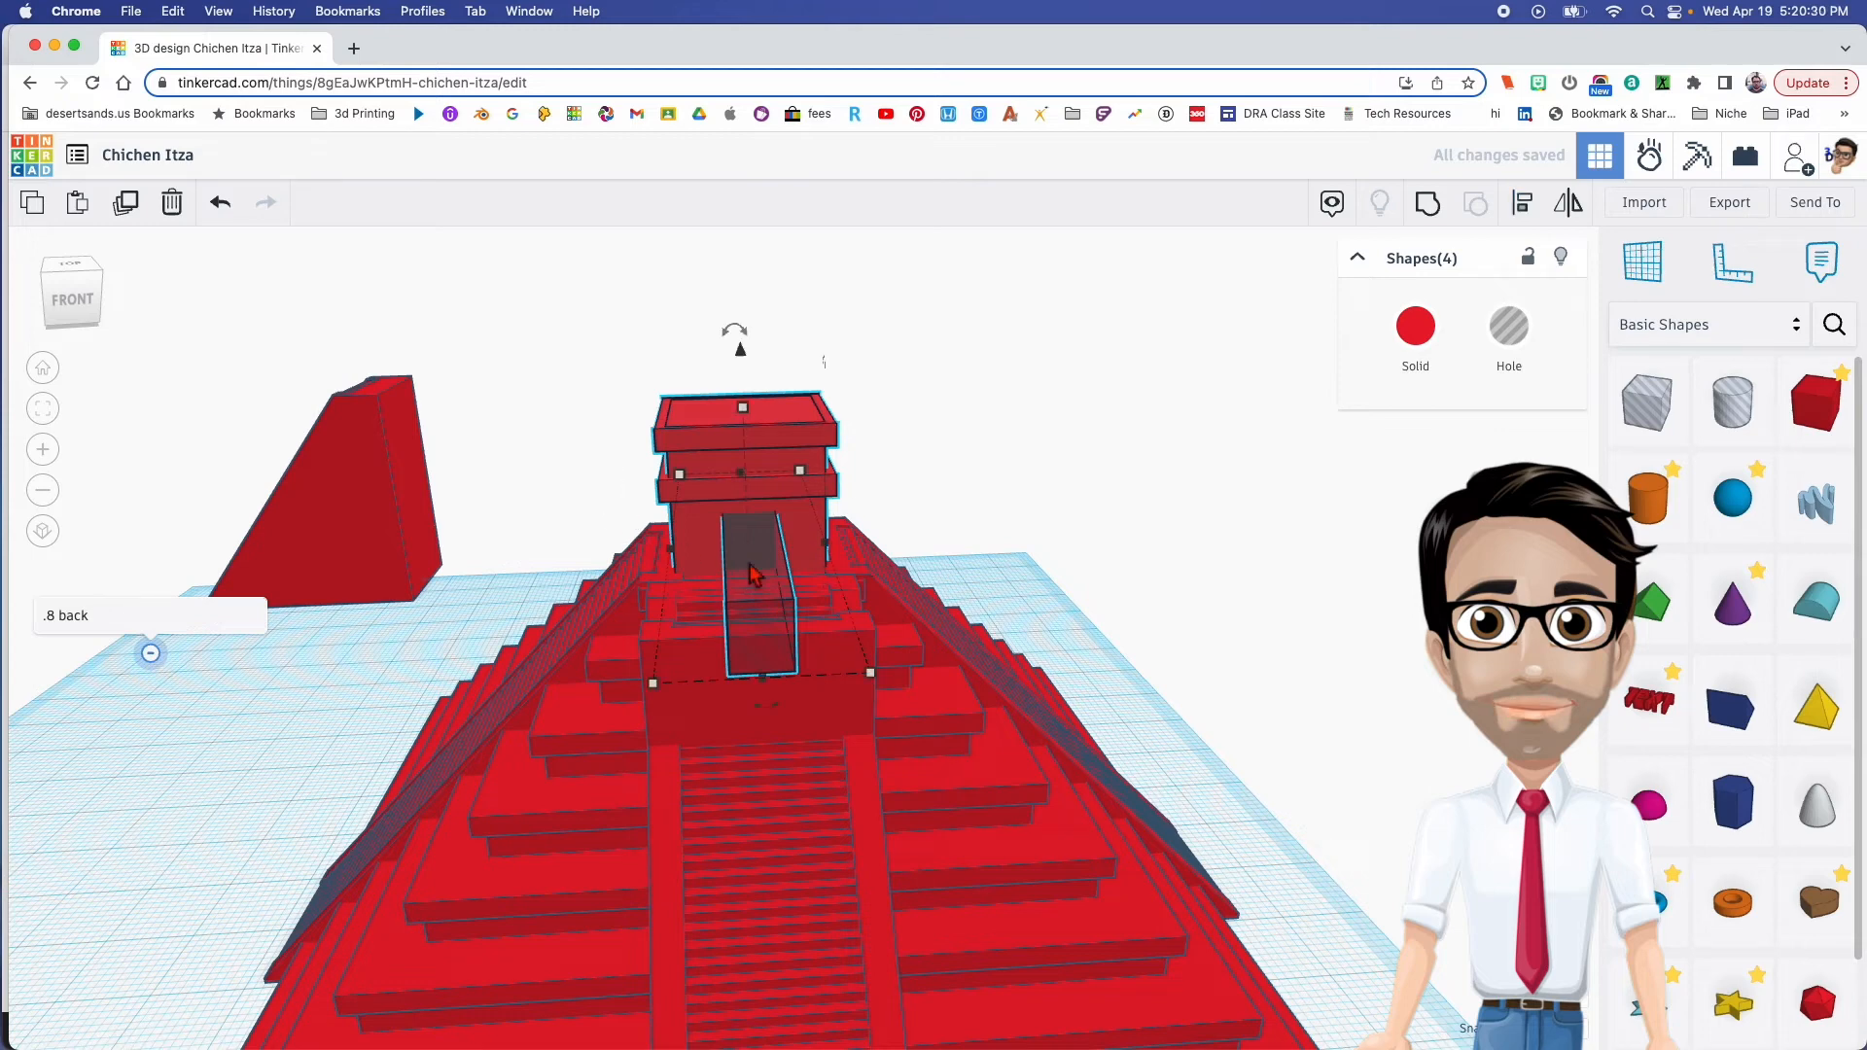
{"action": "left_click", "coordinate": [596, 454]}
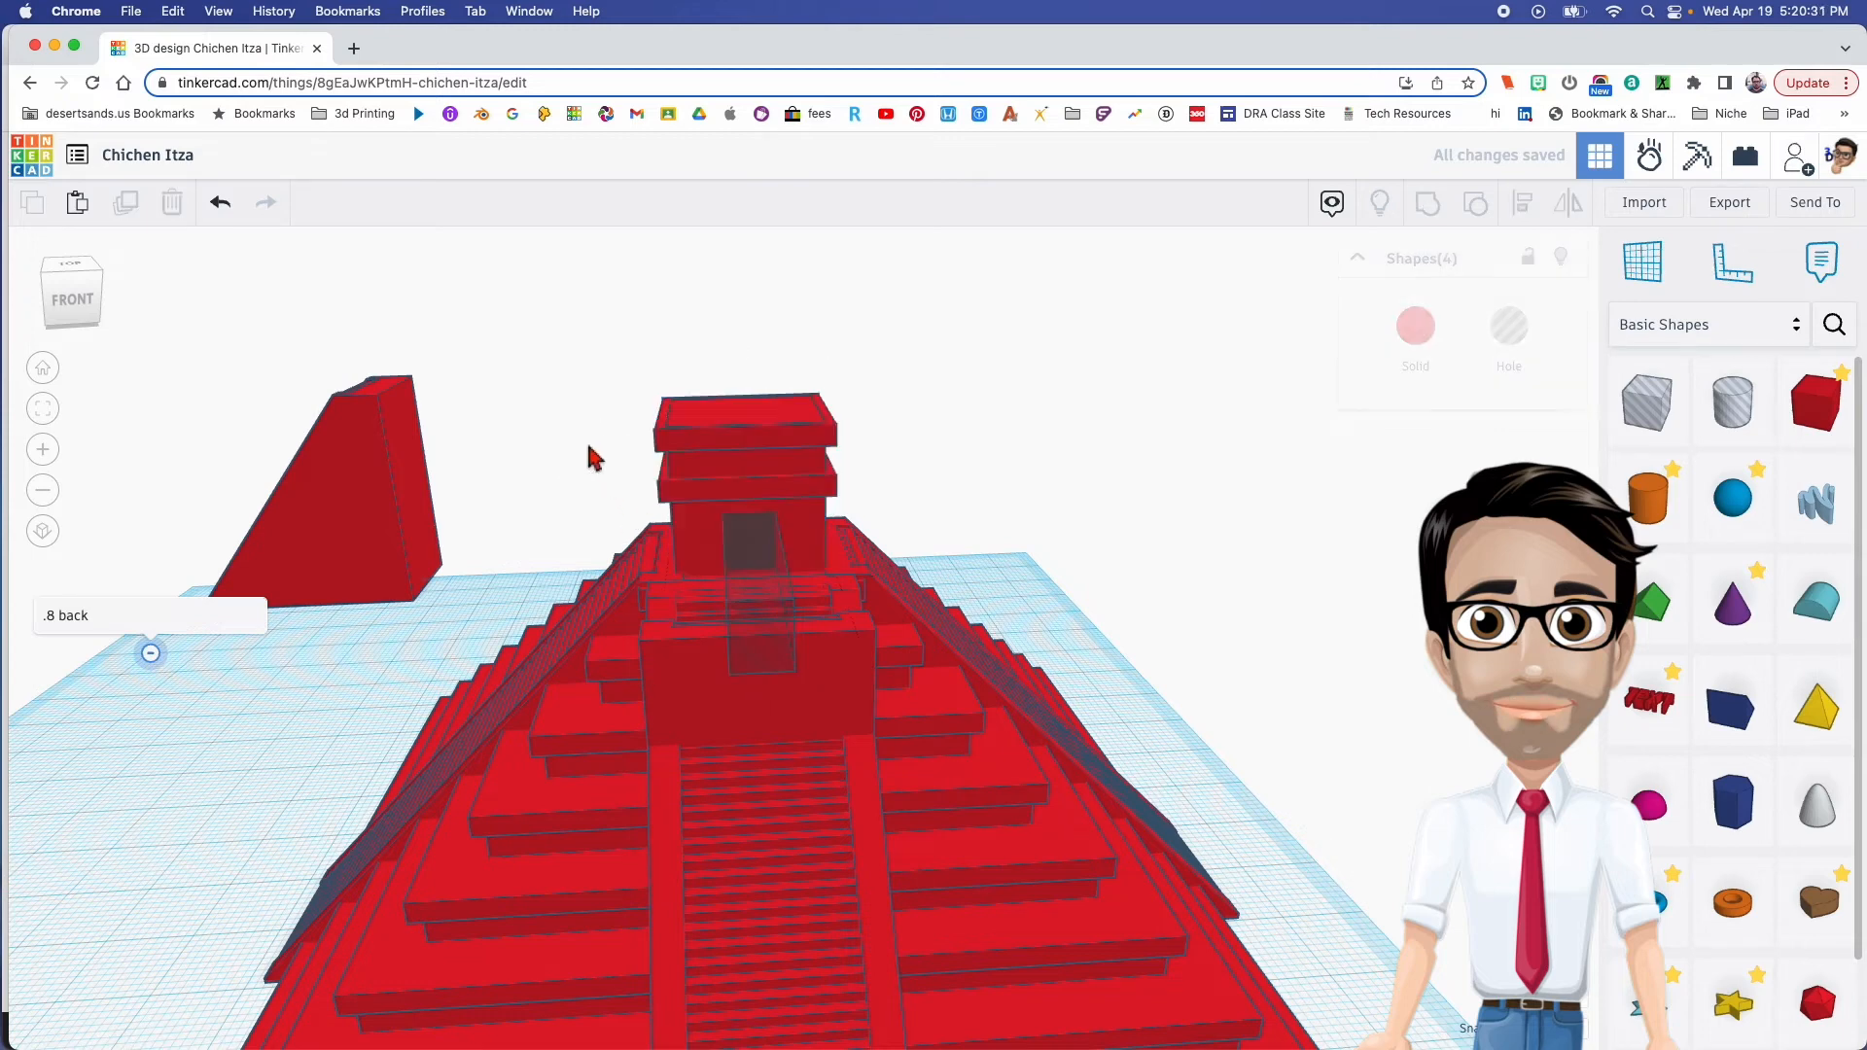
Duplicate the doorway hole and rotate the copy a quarter turn so it runs through the temple's sides
{"action": "left_click", "coordinate": [761, 564]}
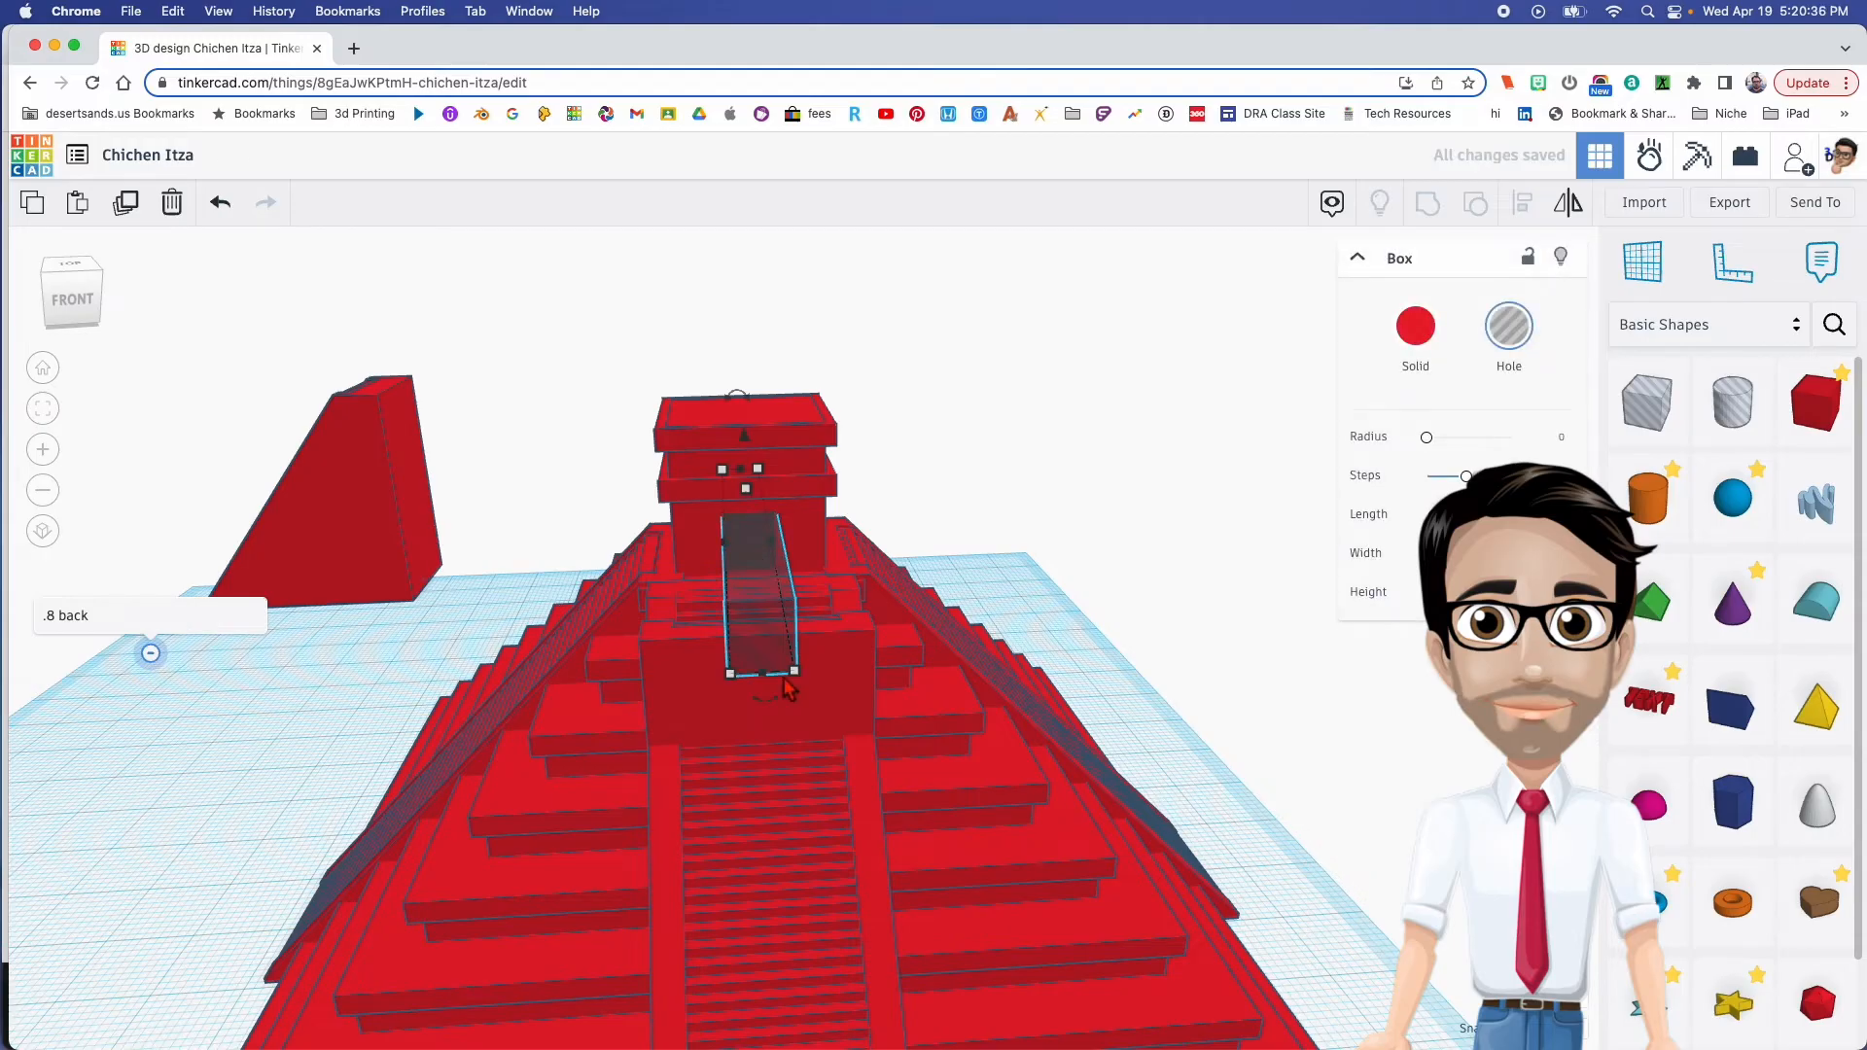
{"action": "left_click_drag", "start_coordinate": [774, 706], "coordinate": [960, 541]}
{"action": "right_click_drag", "start_coordinate": [996, 542], "coordinate": [836, 612]}
Widen the doorway hole that runs through the temple's sides and center it on the temple with Align
{"action": "right_click_drag", "start_coordinate": [1054, 642], "coordinate": [811, 589]}
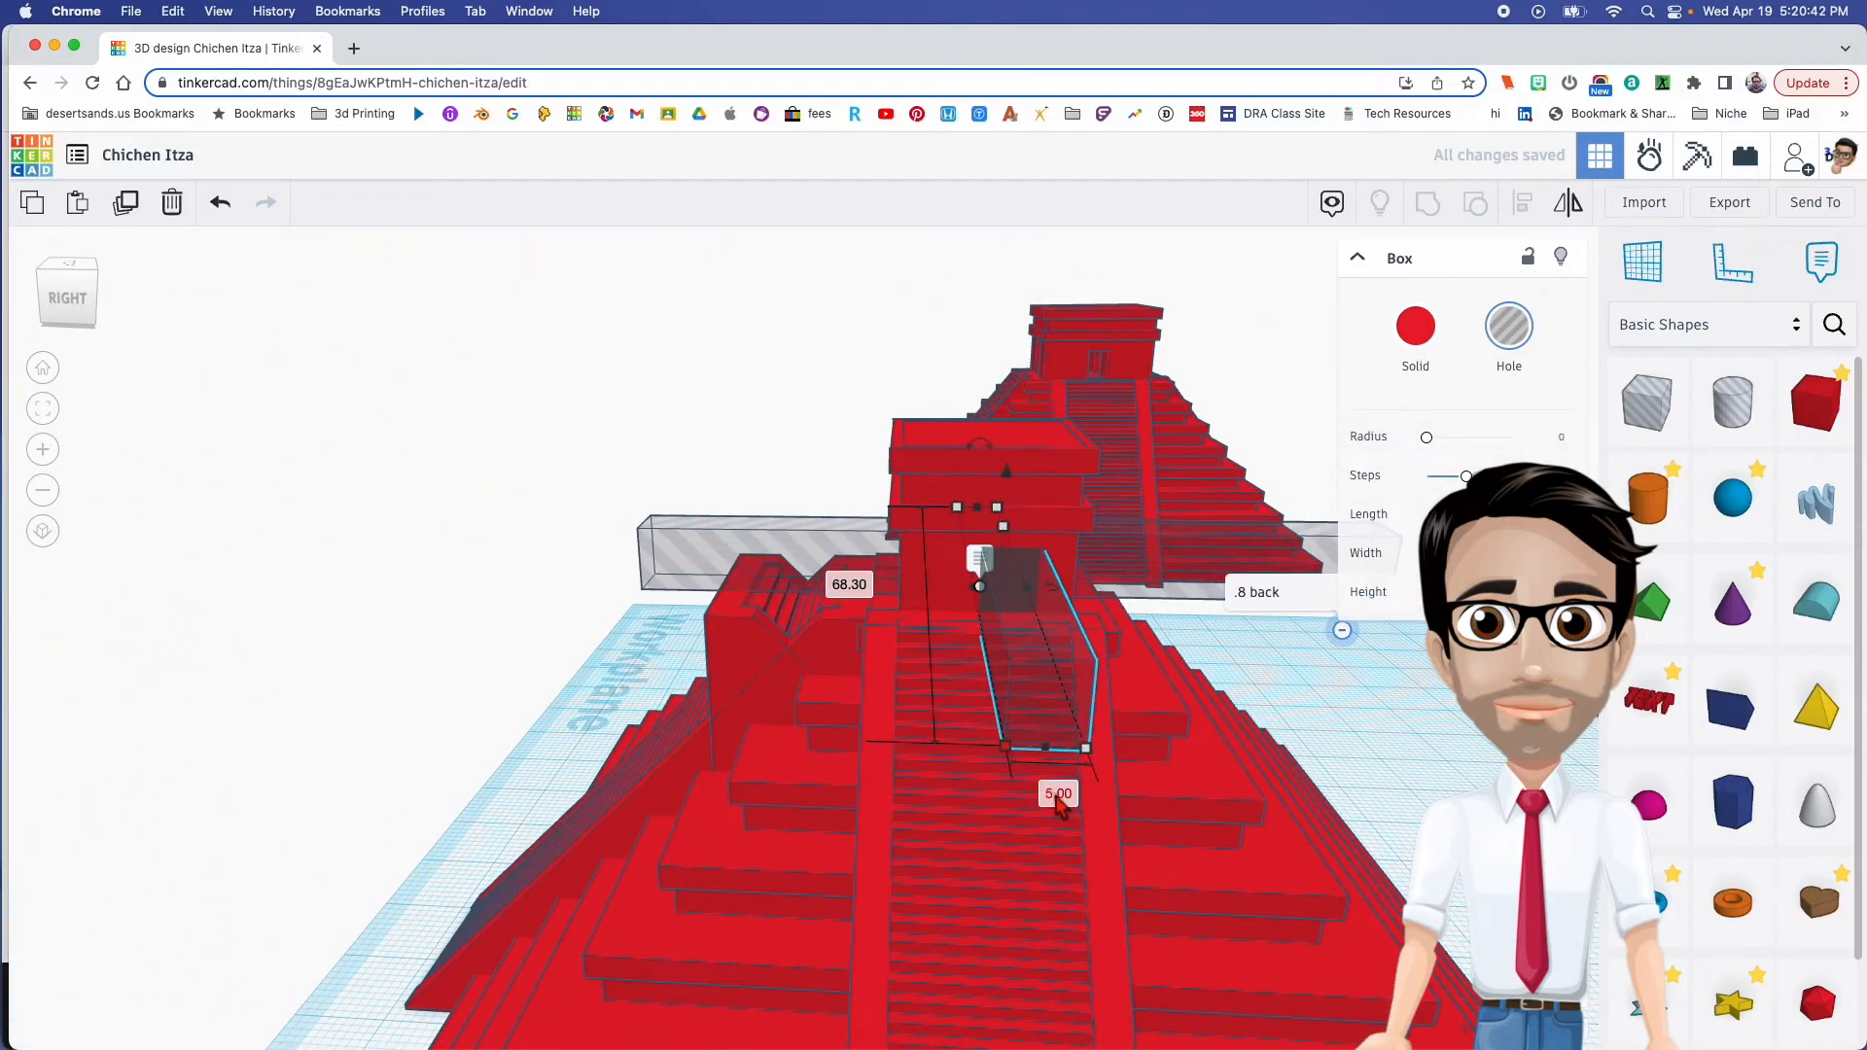
{"action": "key", "text": "Return"}
{"action": "right_click_drag", "start_coordinate": [1035, 644], "coordinate": [1010, 631]}
{"action": "left_click", "coordinate": [920, 595]}
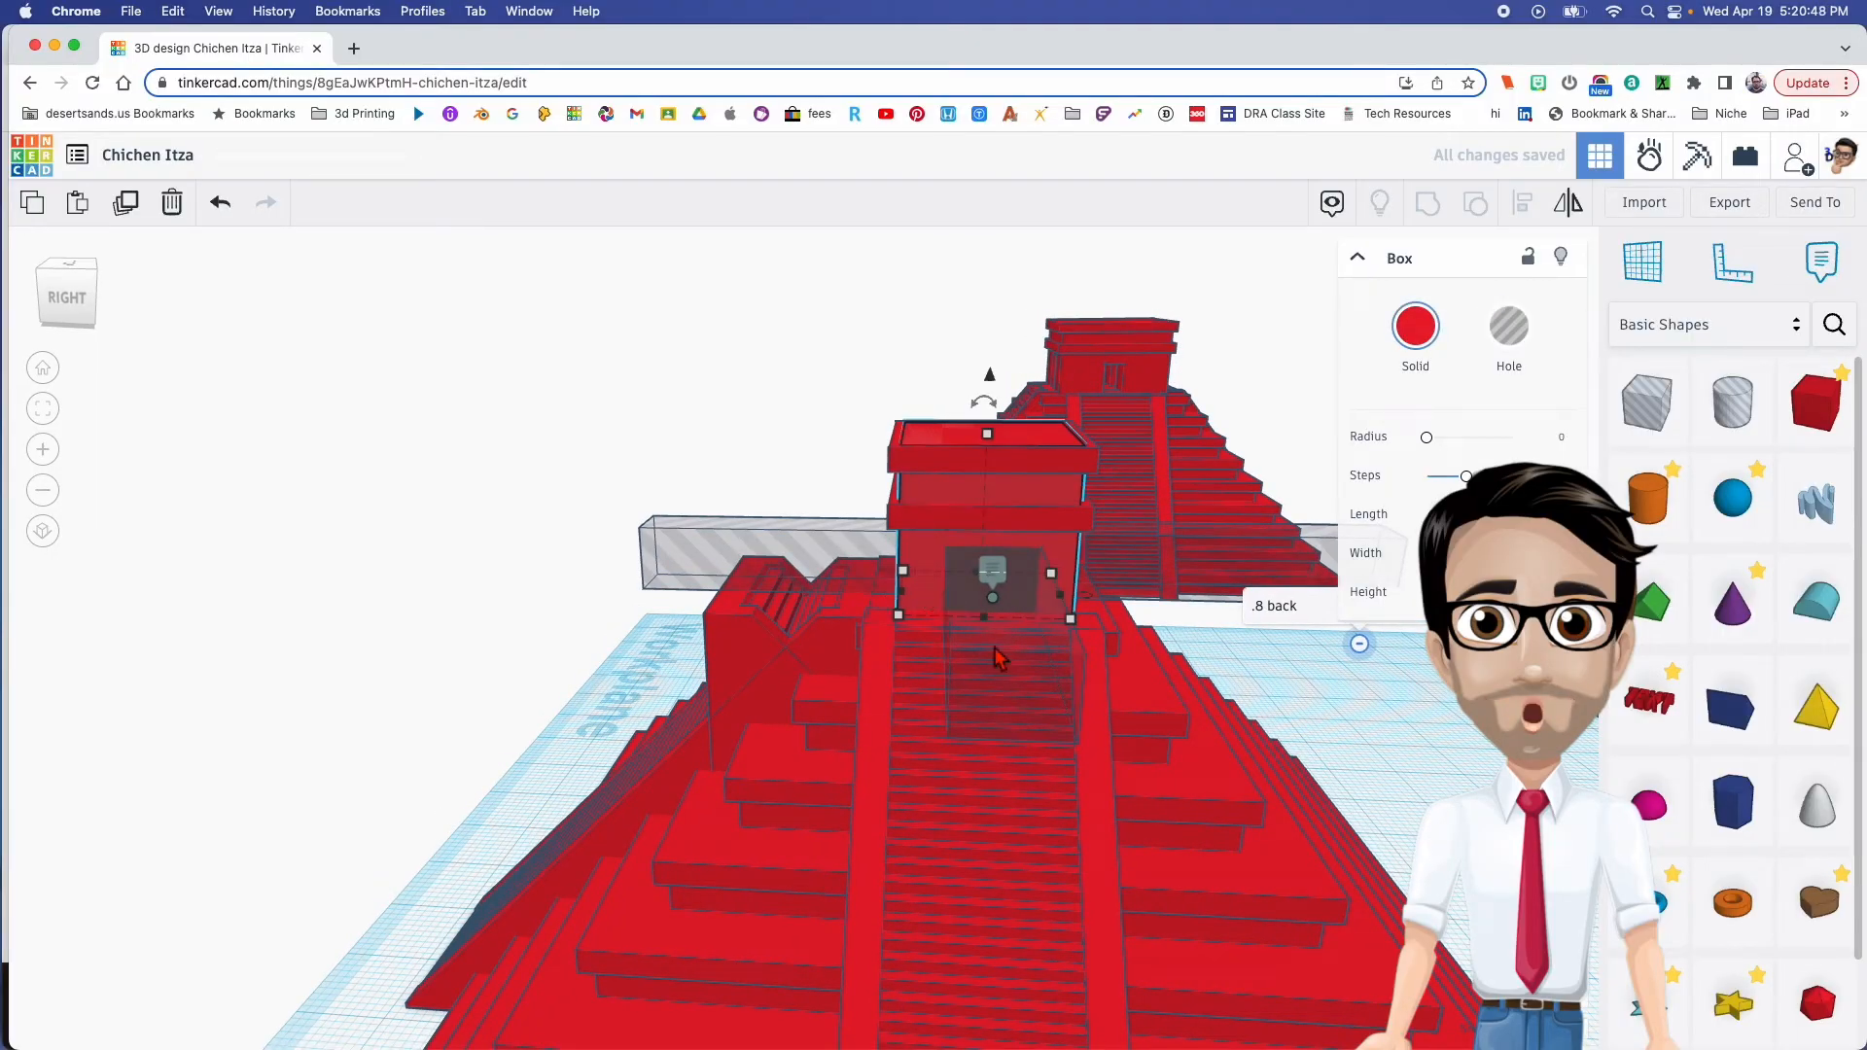
{"action": "left_click", "coordinate": [1018, 686], "text": "shift"}
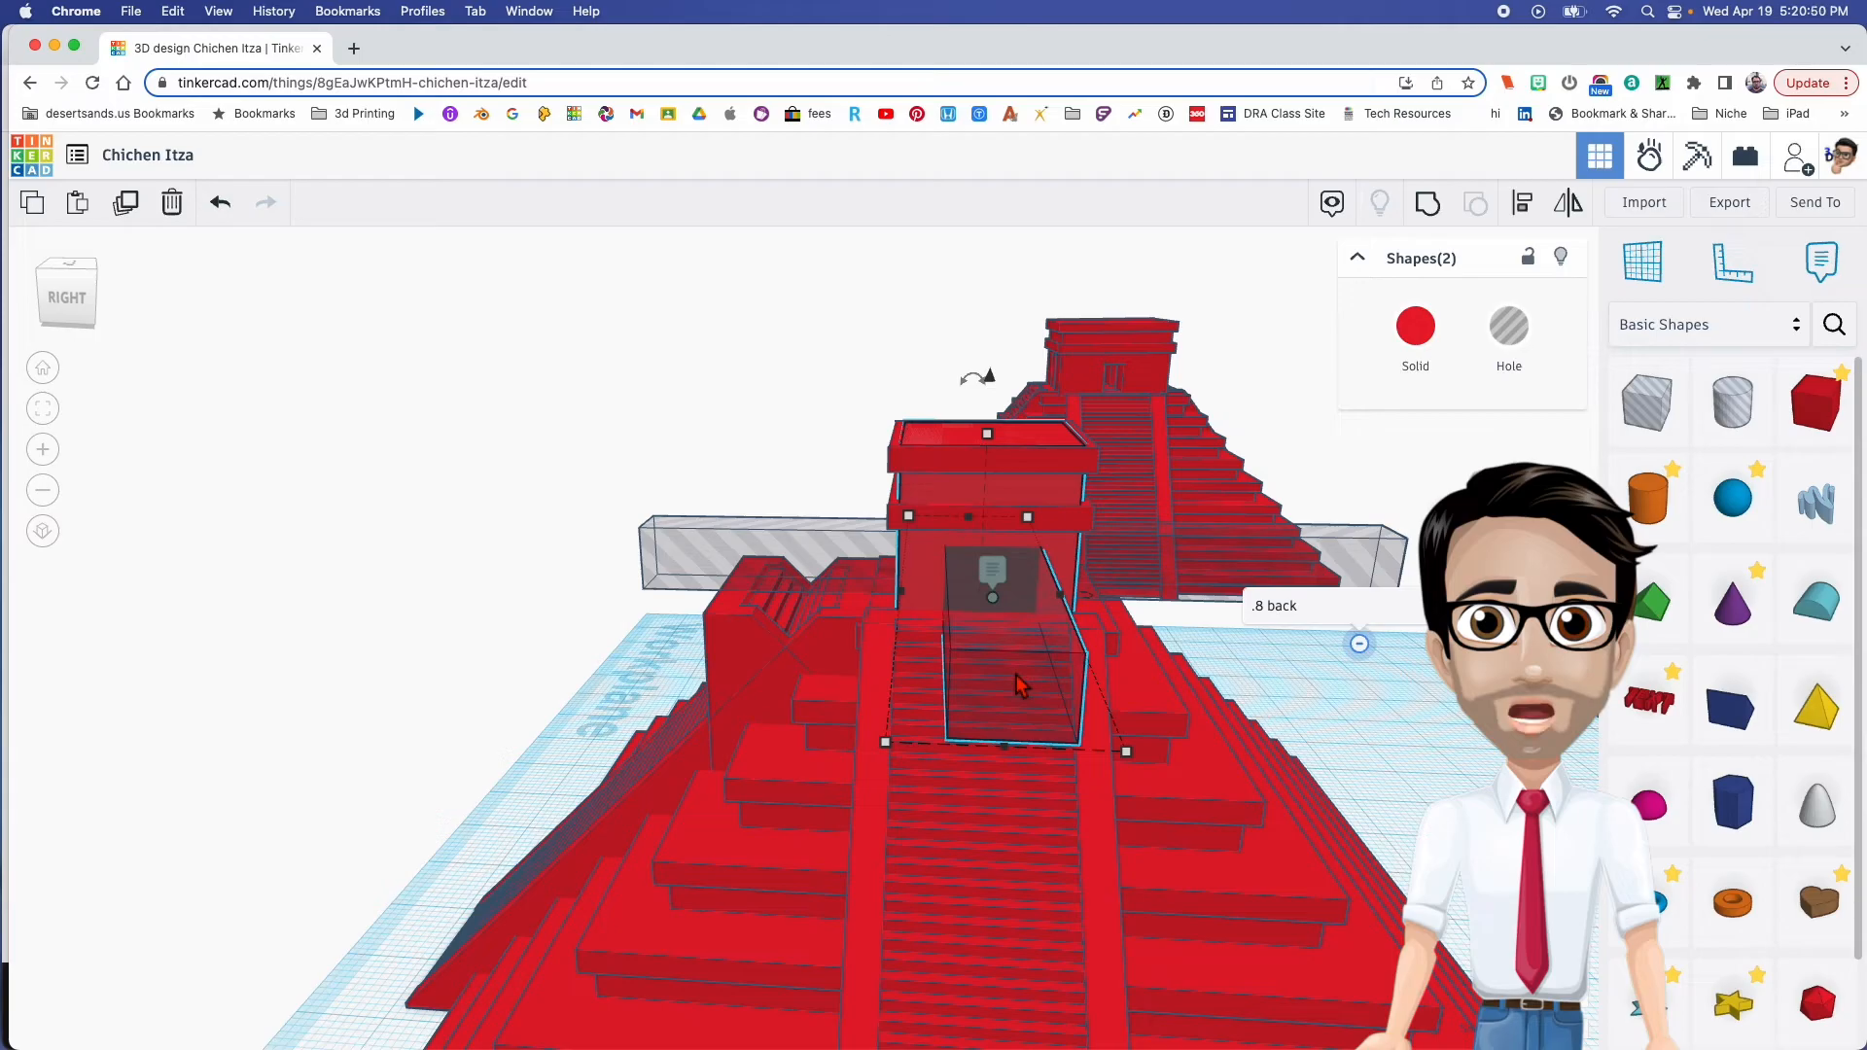
{"action": "key", "text": "l"}
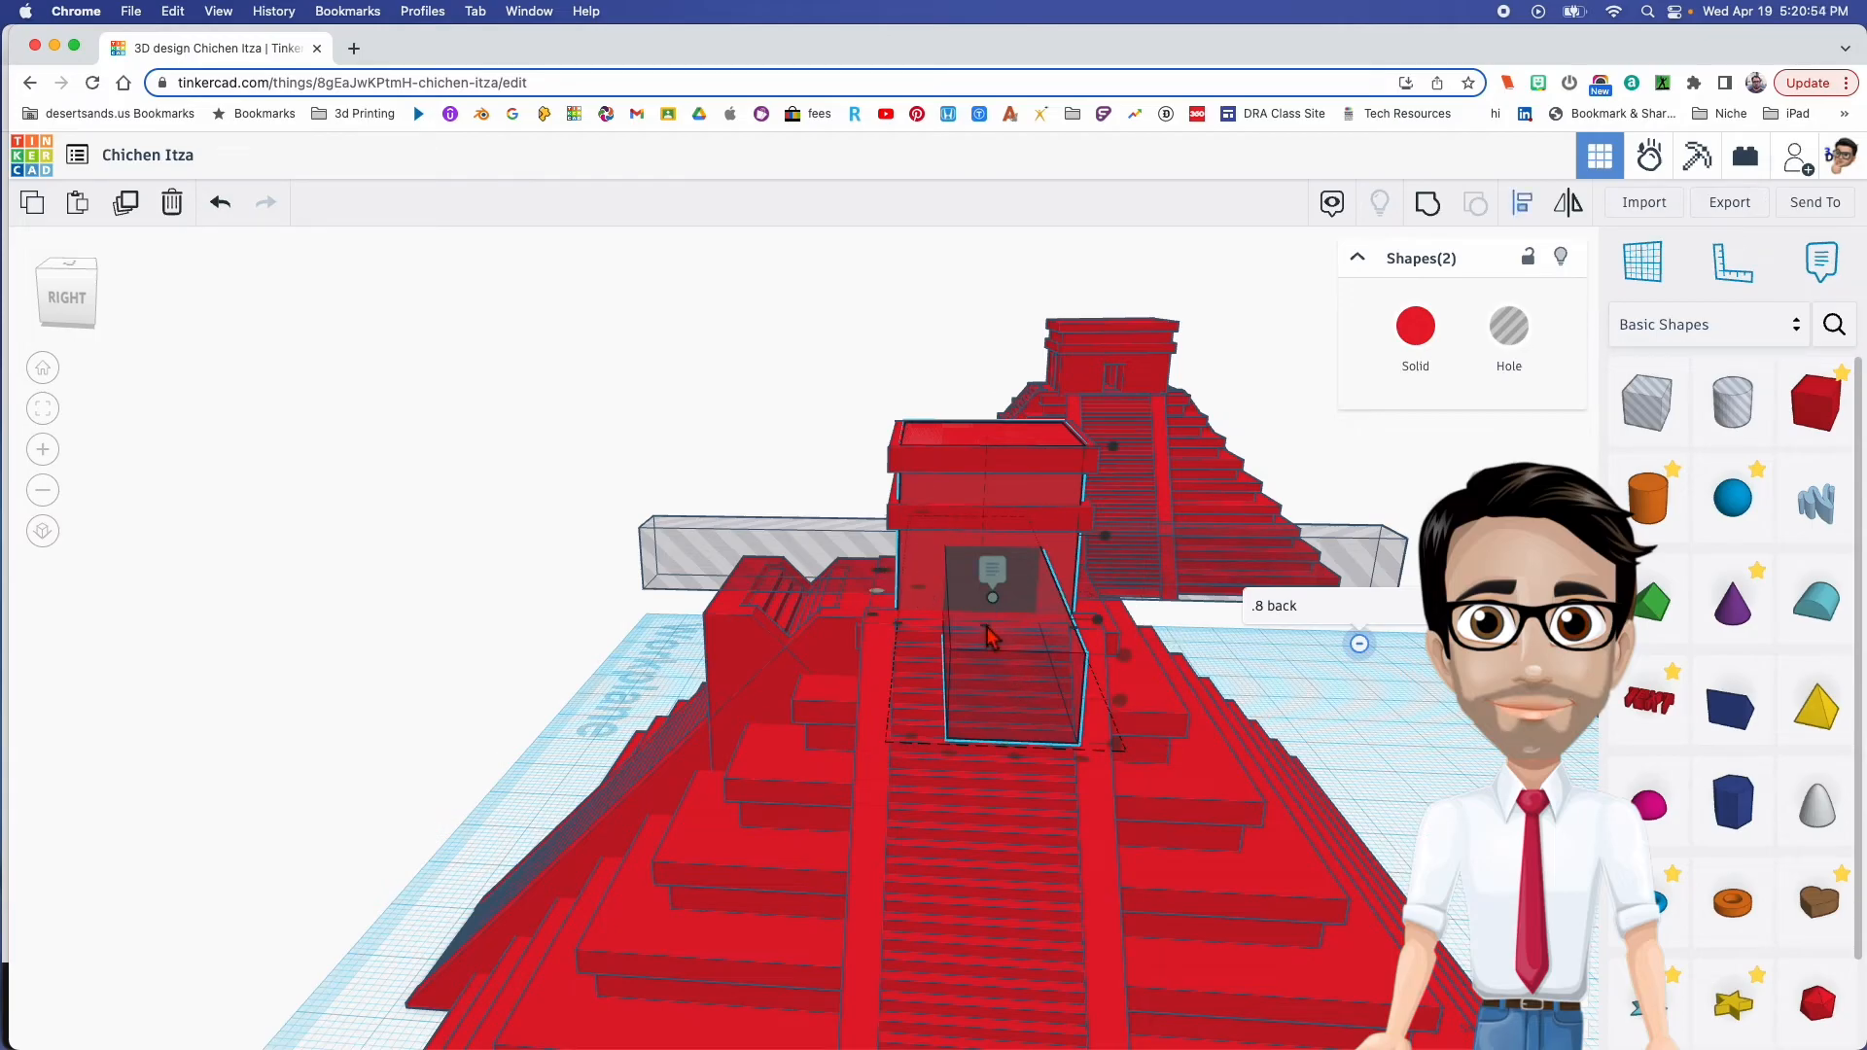
{"action": "mouse_move", "coordinate": [953, 615]}
{"action": "right_mouse_down"}
{"action": "mouse_move", "coordinate": [896, 583]}
{"action": "mouse_move", "coordinate": [934, 584]}
{"action": "mouse_move", "coordinate": [948, 622]}
{"action": "mouse_move", "coordinate": [941, 608]}
{"action": "right_mouse_up"}
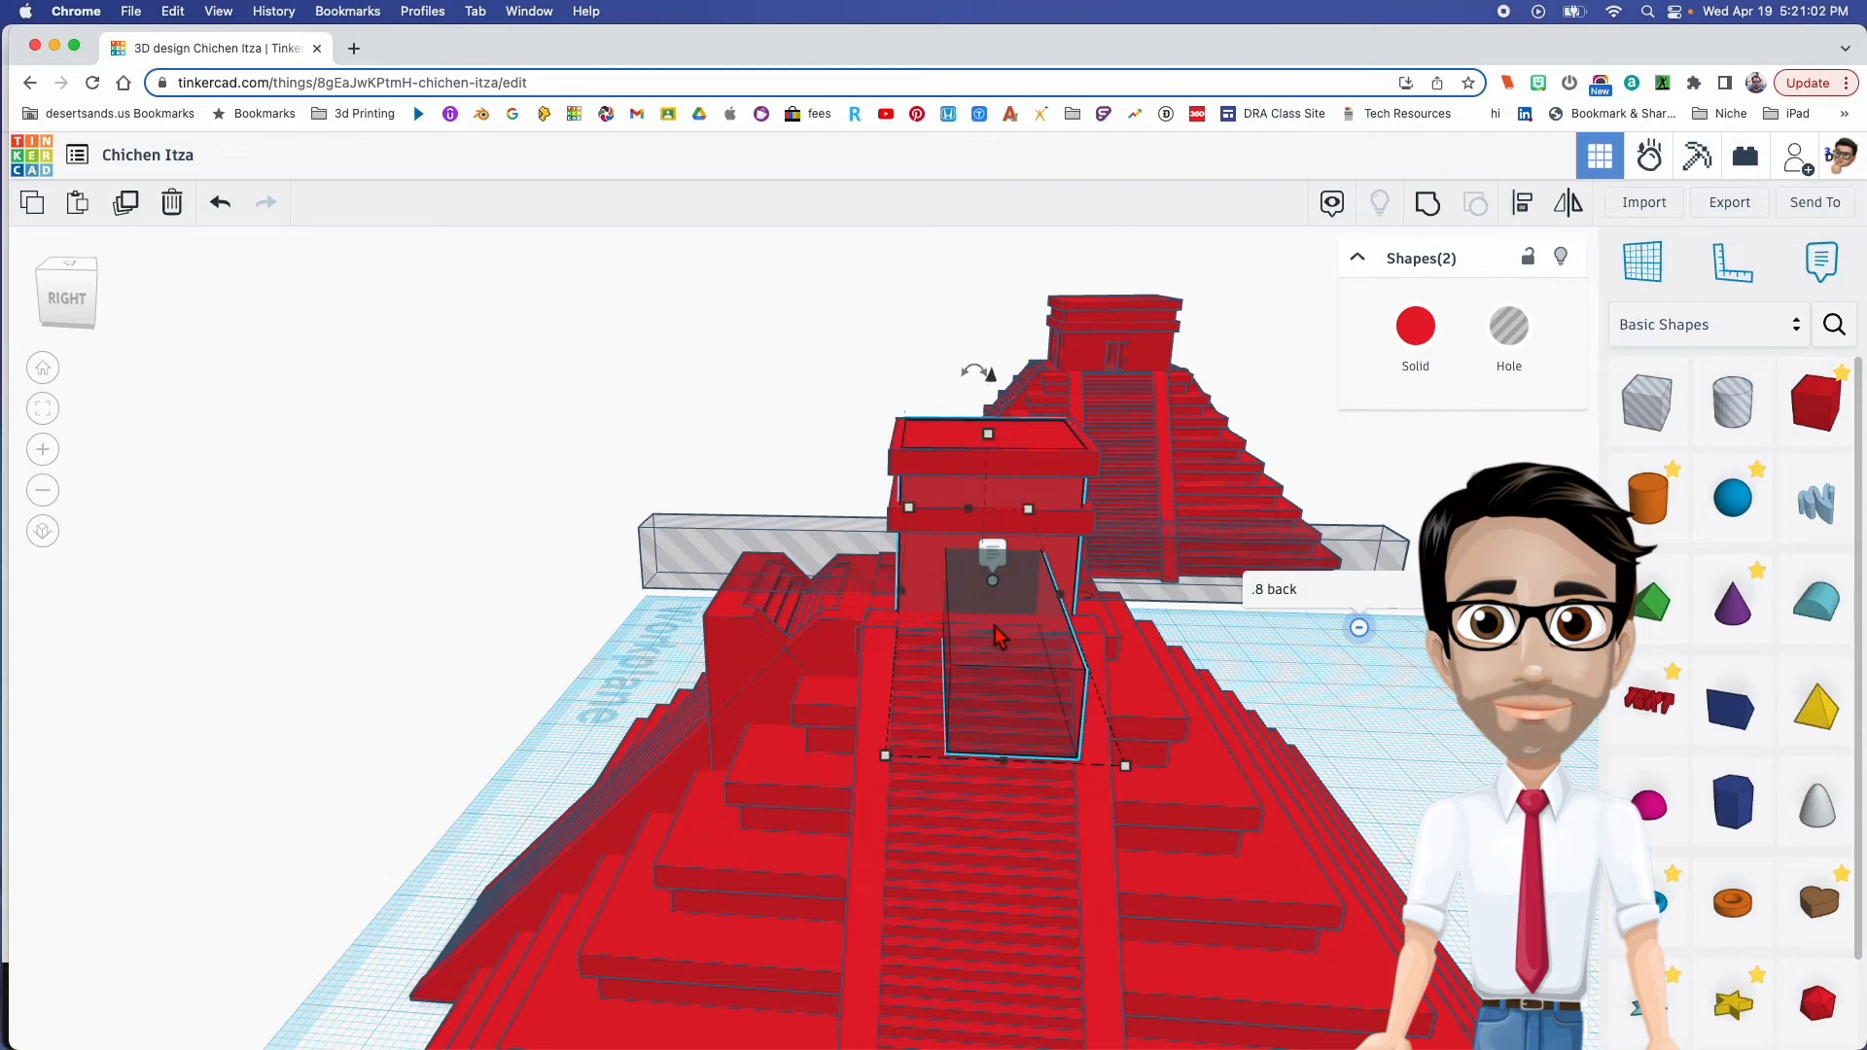
{"action": "scroll", "coordinate": [997, 632], "scroll_direction": "up", "scroll_amount": 2}
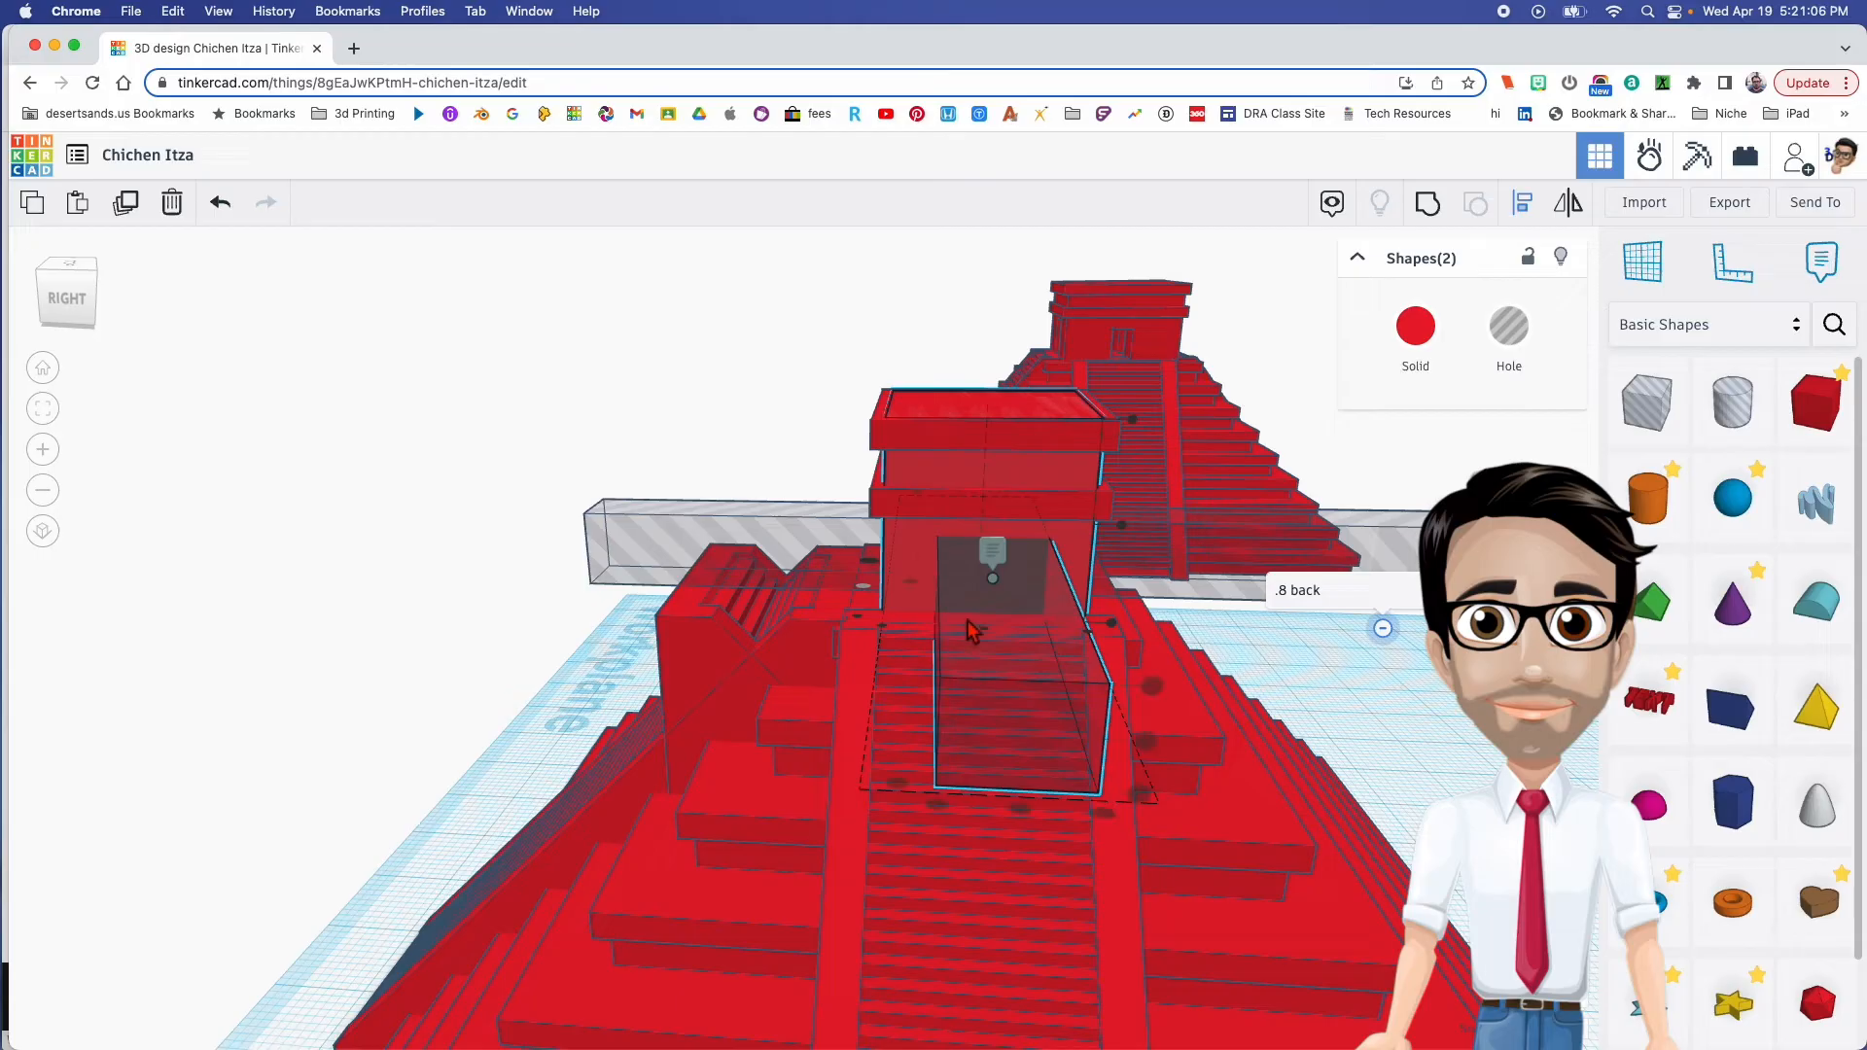
Group the temple pieces with both doorway holes to cut the doorways through all four sides
{"action": "right_click_drag", "start_coordinate": [988, 632], "coordinate": [771, 537]}
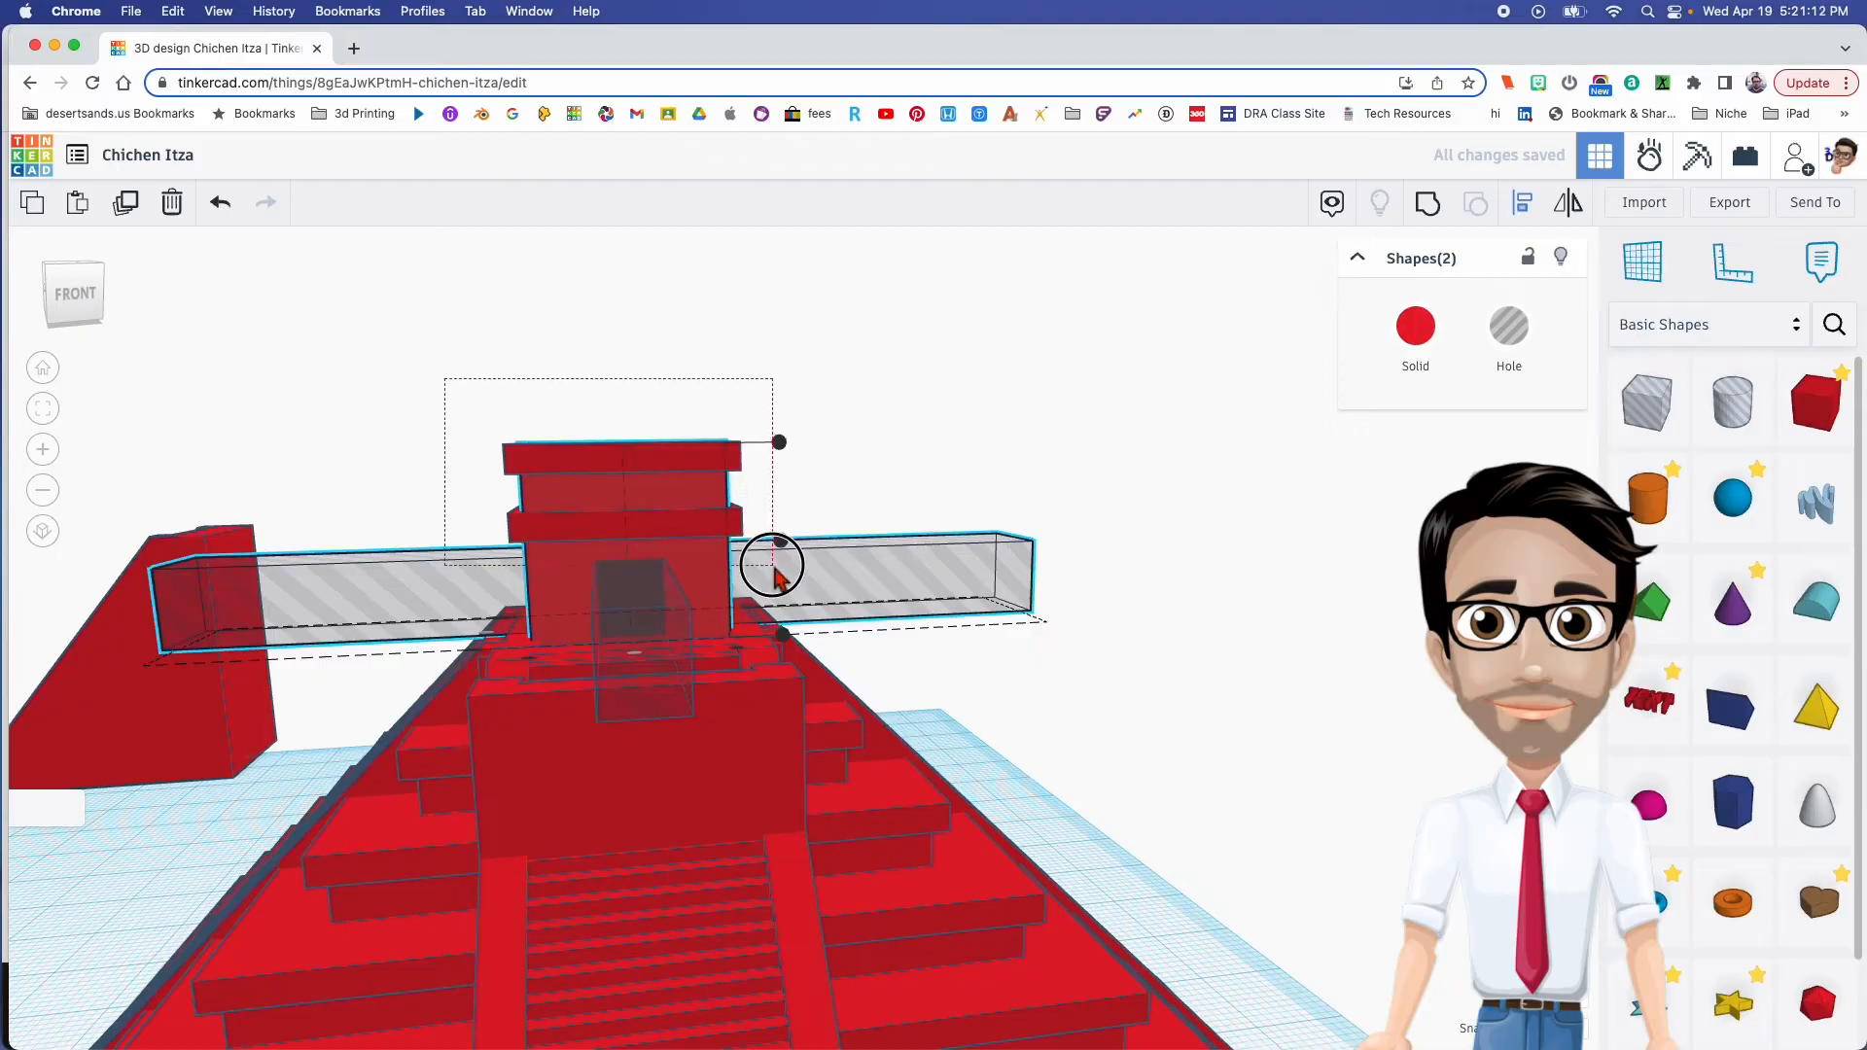
{"action": "left_click", "coordinate": [775, 575], "text": "shift"}
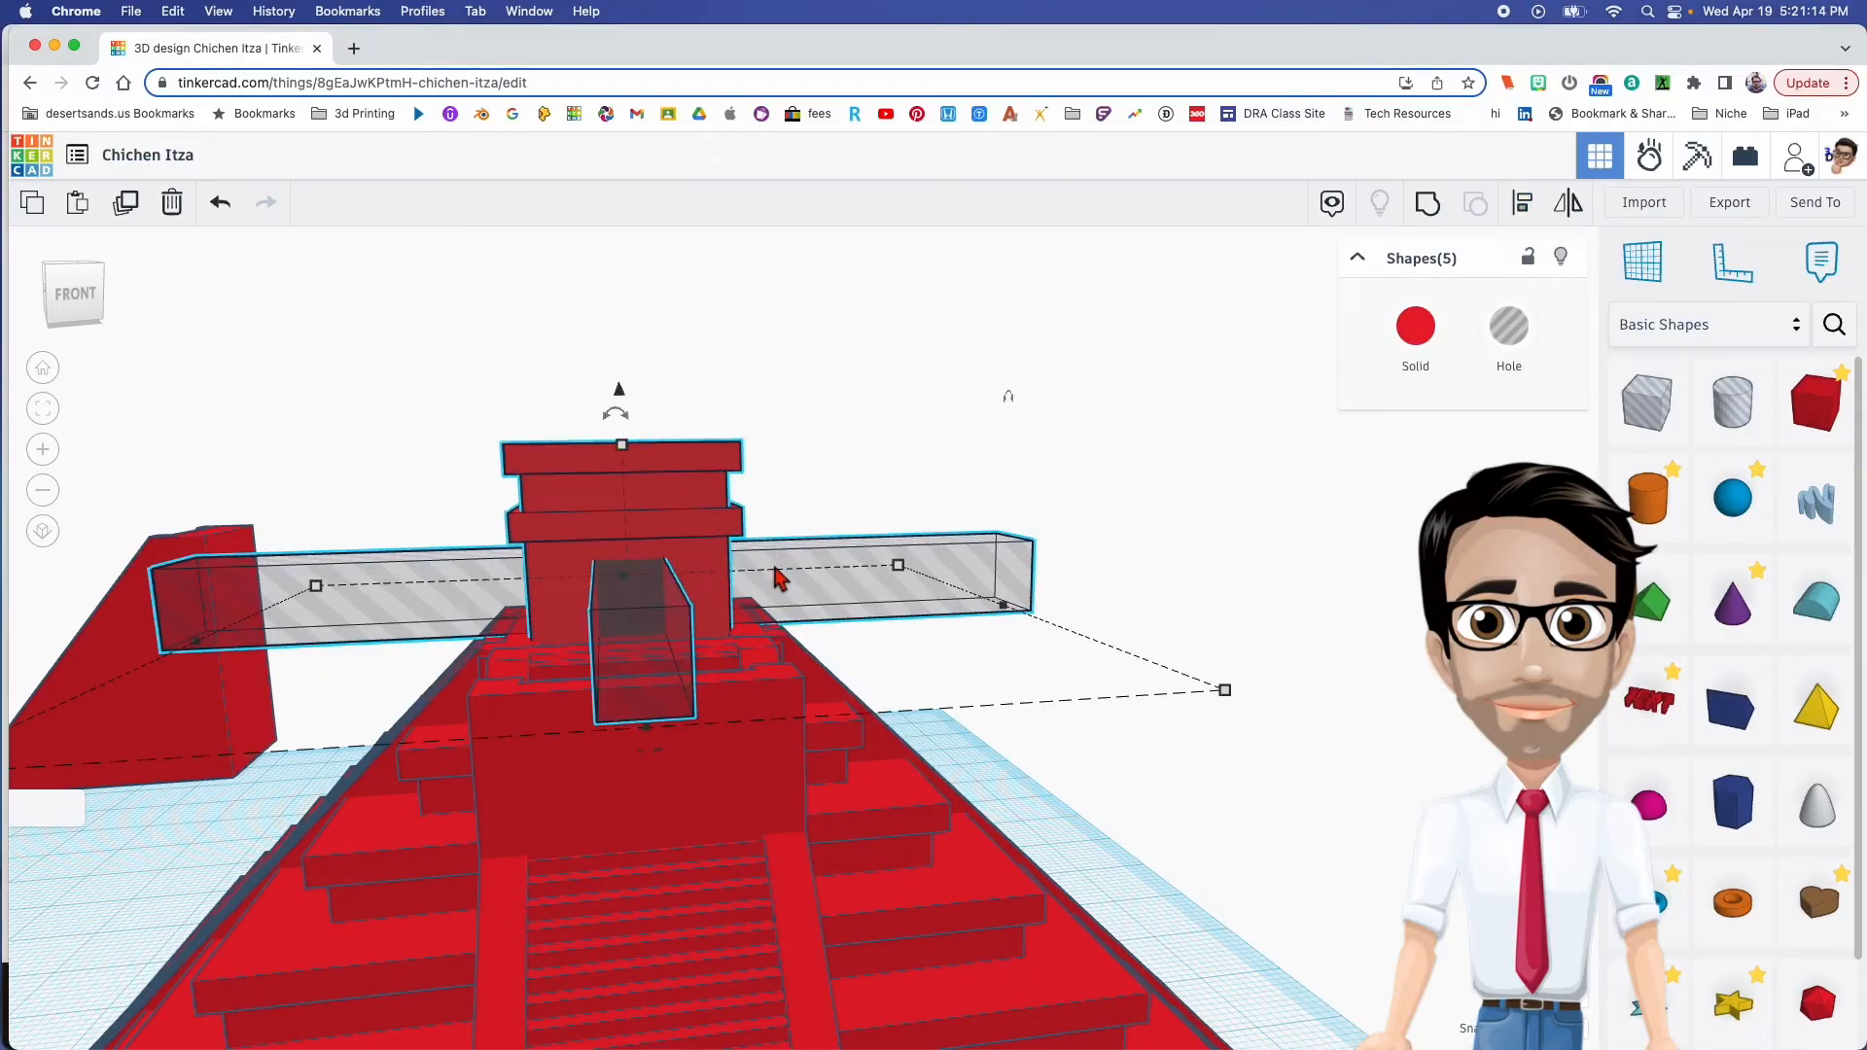
{"action": "key", "text": "super+g"}
{"action": "right_click_drag", "start_coordinate": [800, 583], "coordinate": [763, 637]}
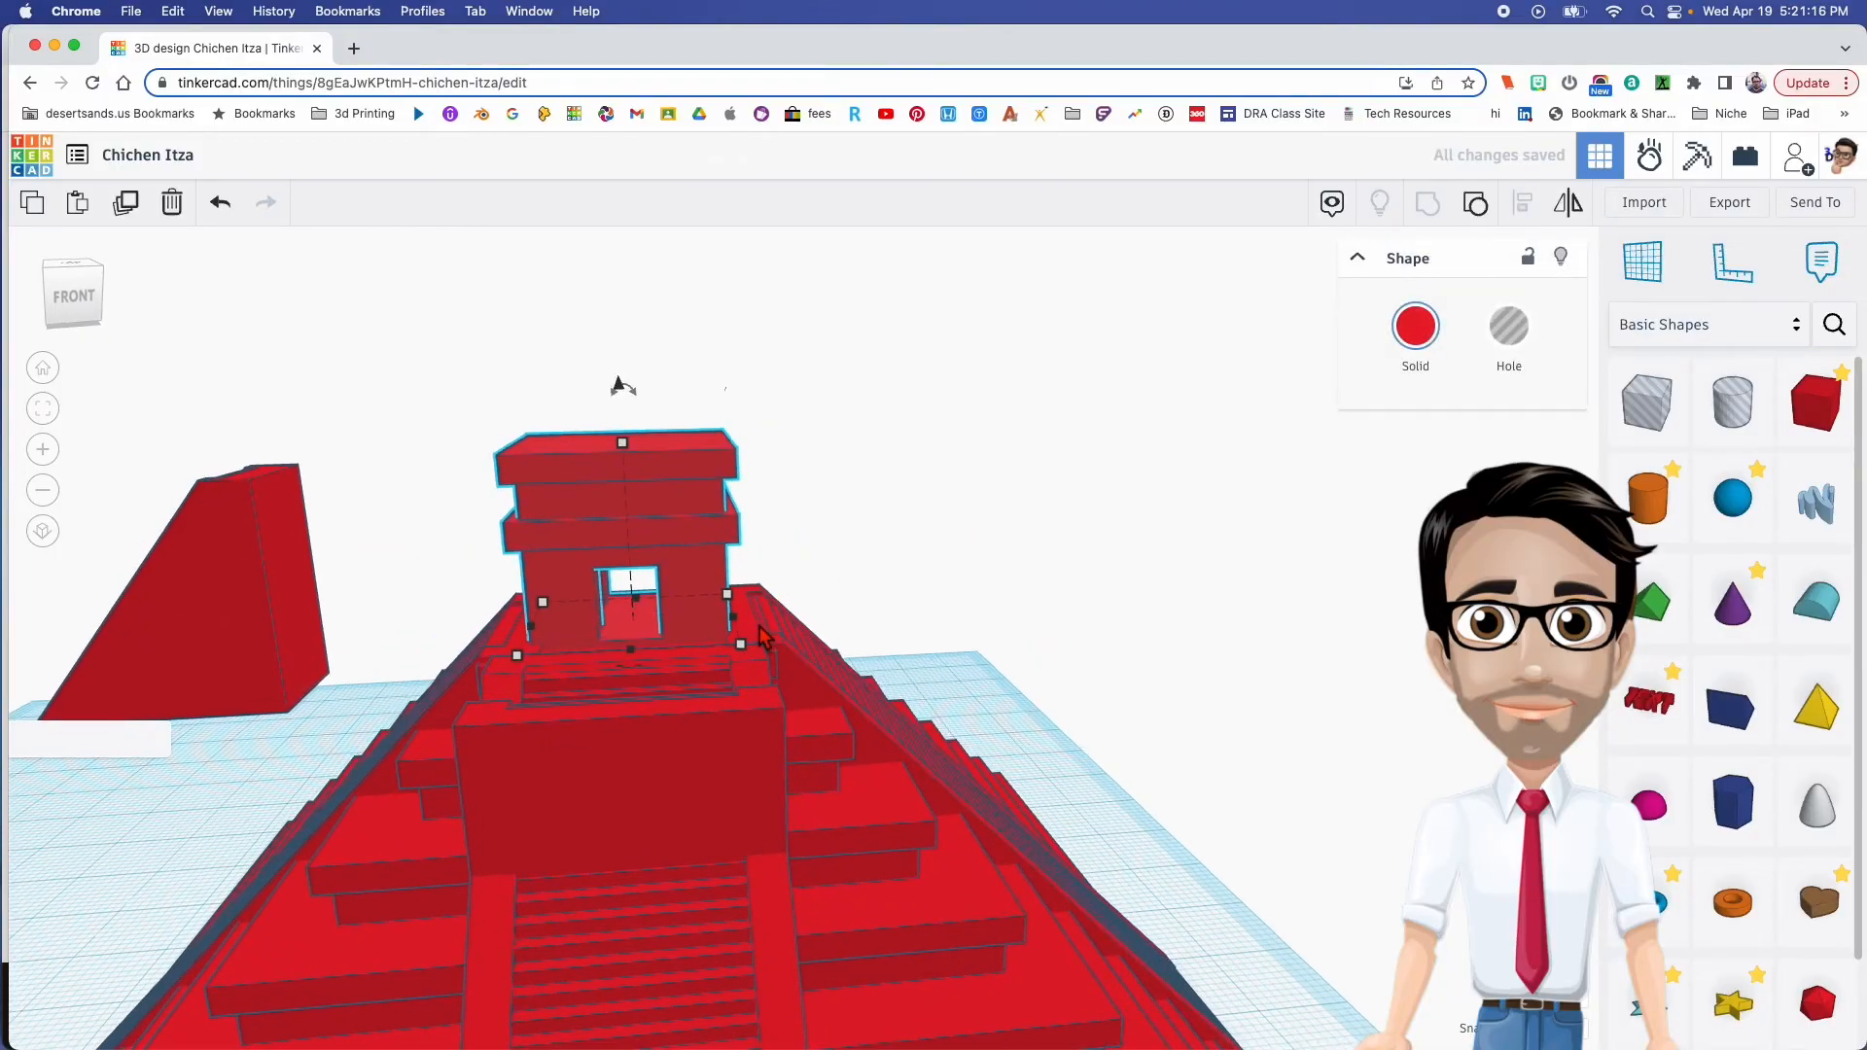
Try to group the whole pyramid with its staircases and temple into one shape
{"action": "scroll", "coordinate": [763, 637], "scroll_direction": "down", "scroll_amount": 5}
{"action": "middle_click_drag", "start_coordinate": [763, 635], "coordinate": [790, 538]}
{"action": "right_click_drag", "start_coordinate": [825, 592], "coordinate": [819, 657]}
{"action": "left_click_drag", "start_coordinate": [428, 321], "coordinate": [1109, 990]}
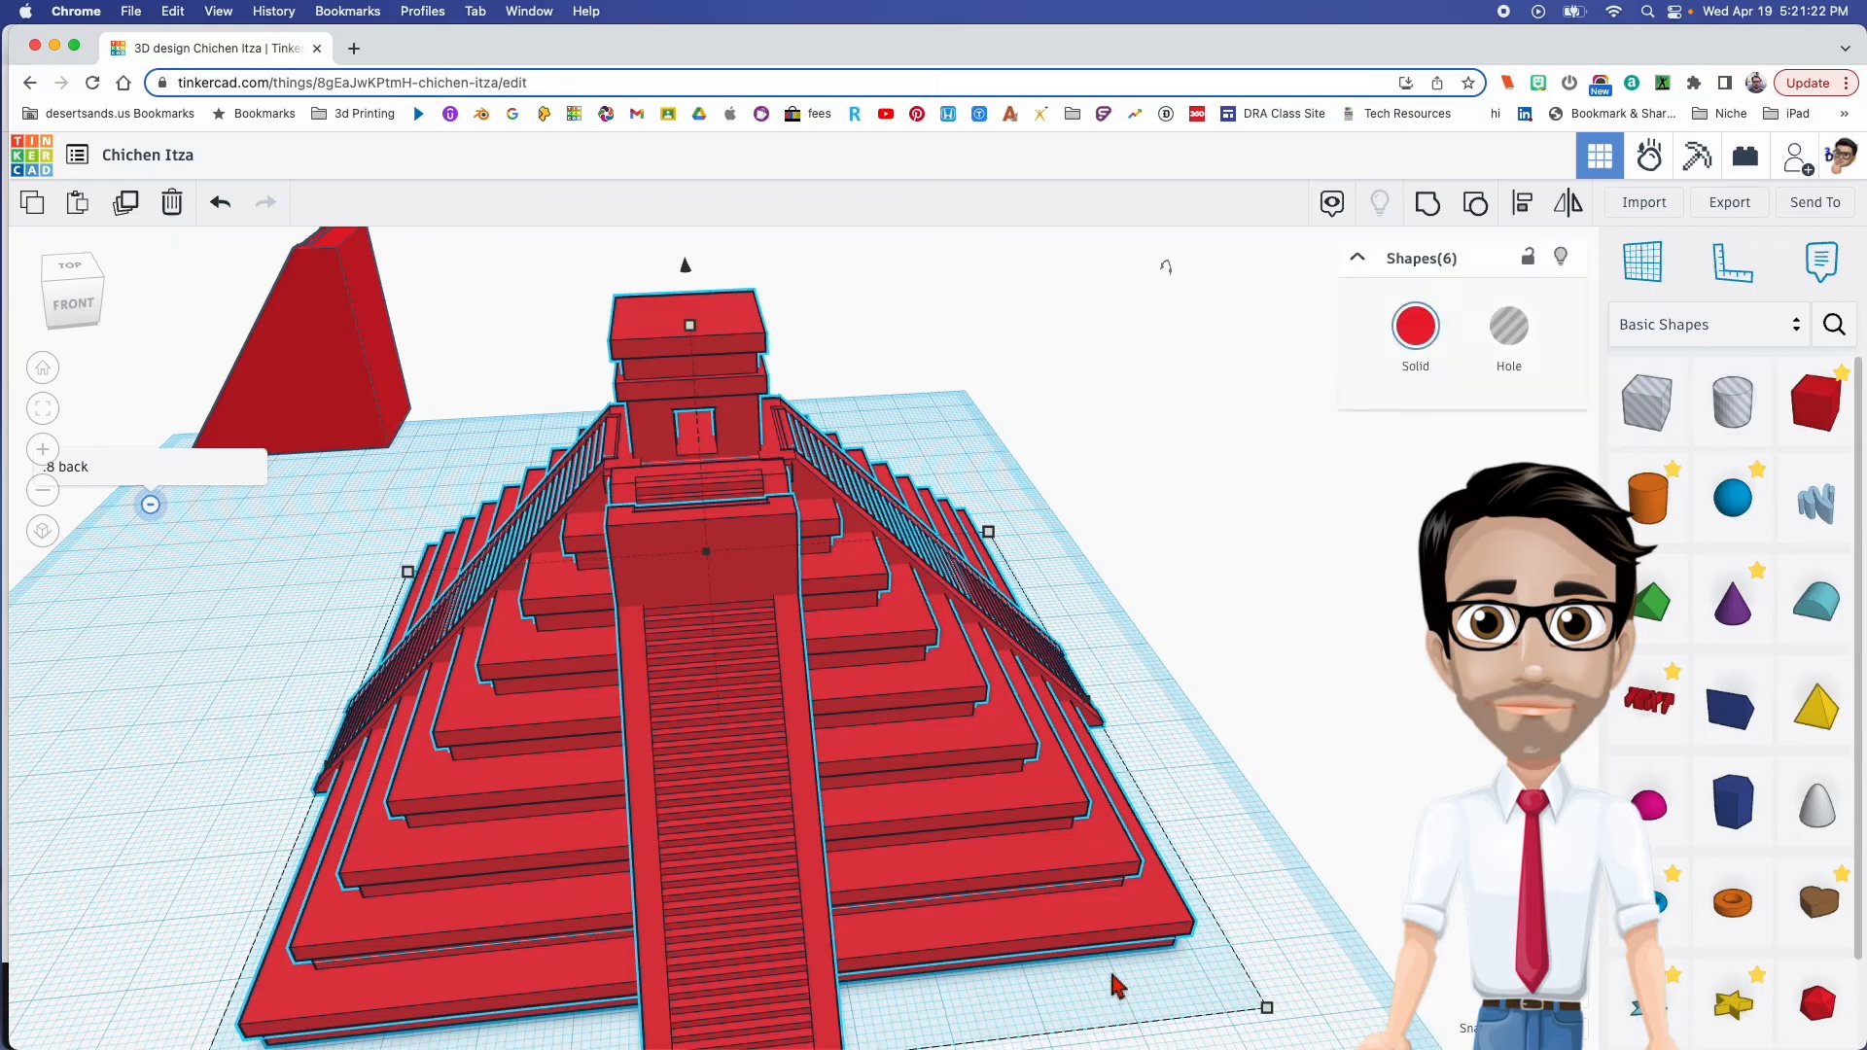
{"action": "key", "text": "ctrl+g"}
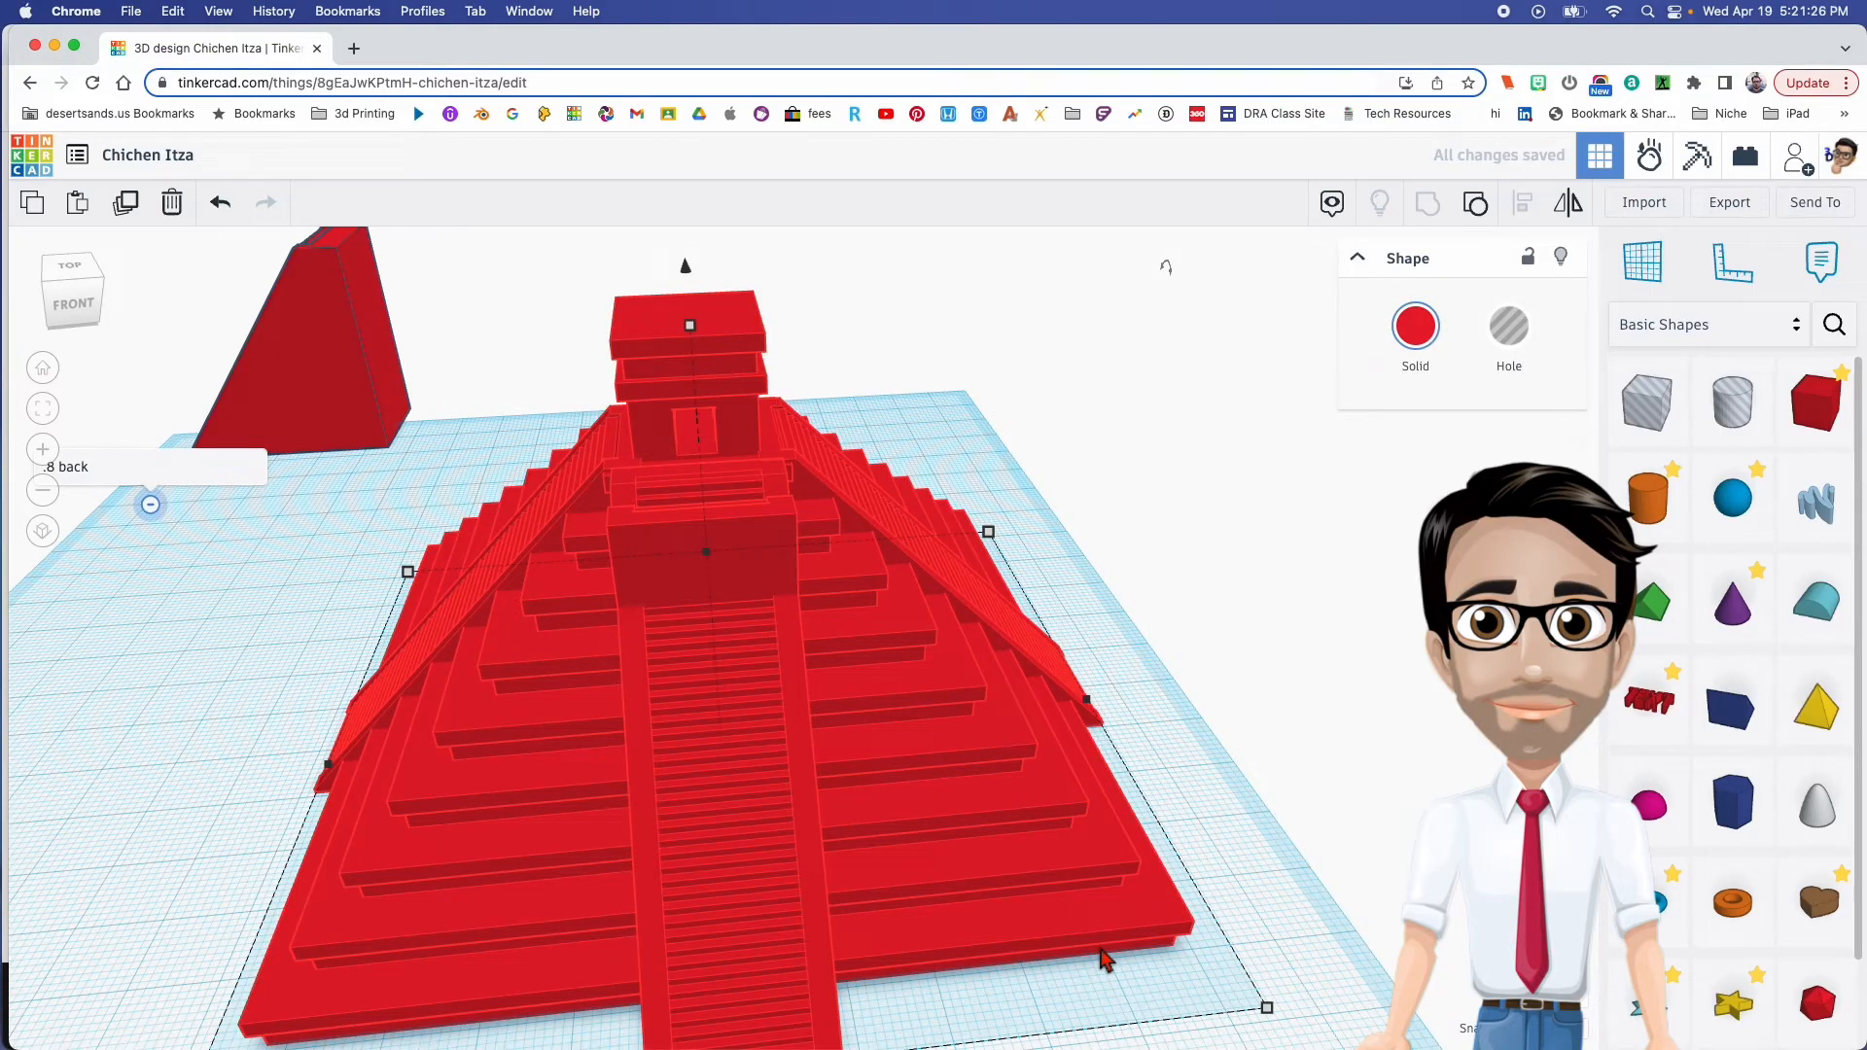
{"action": "right_click_drag", "start_coordinate": [1105, 957], "coordinate": [1096, 762]}
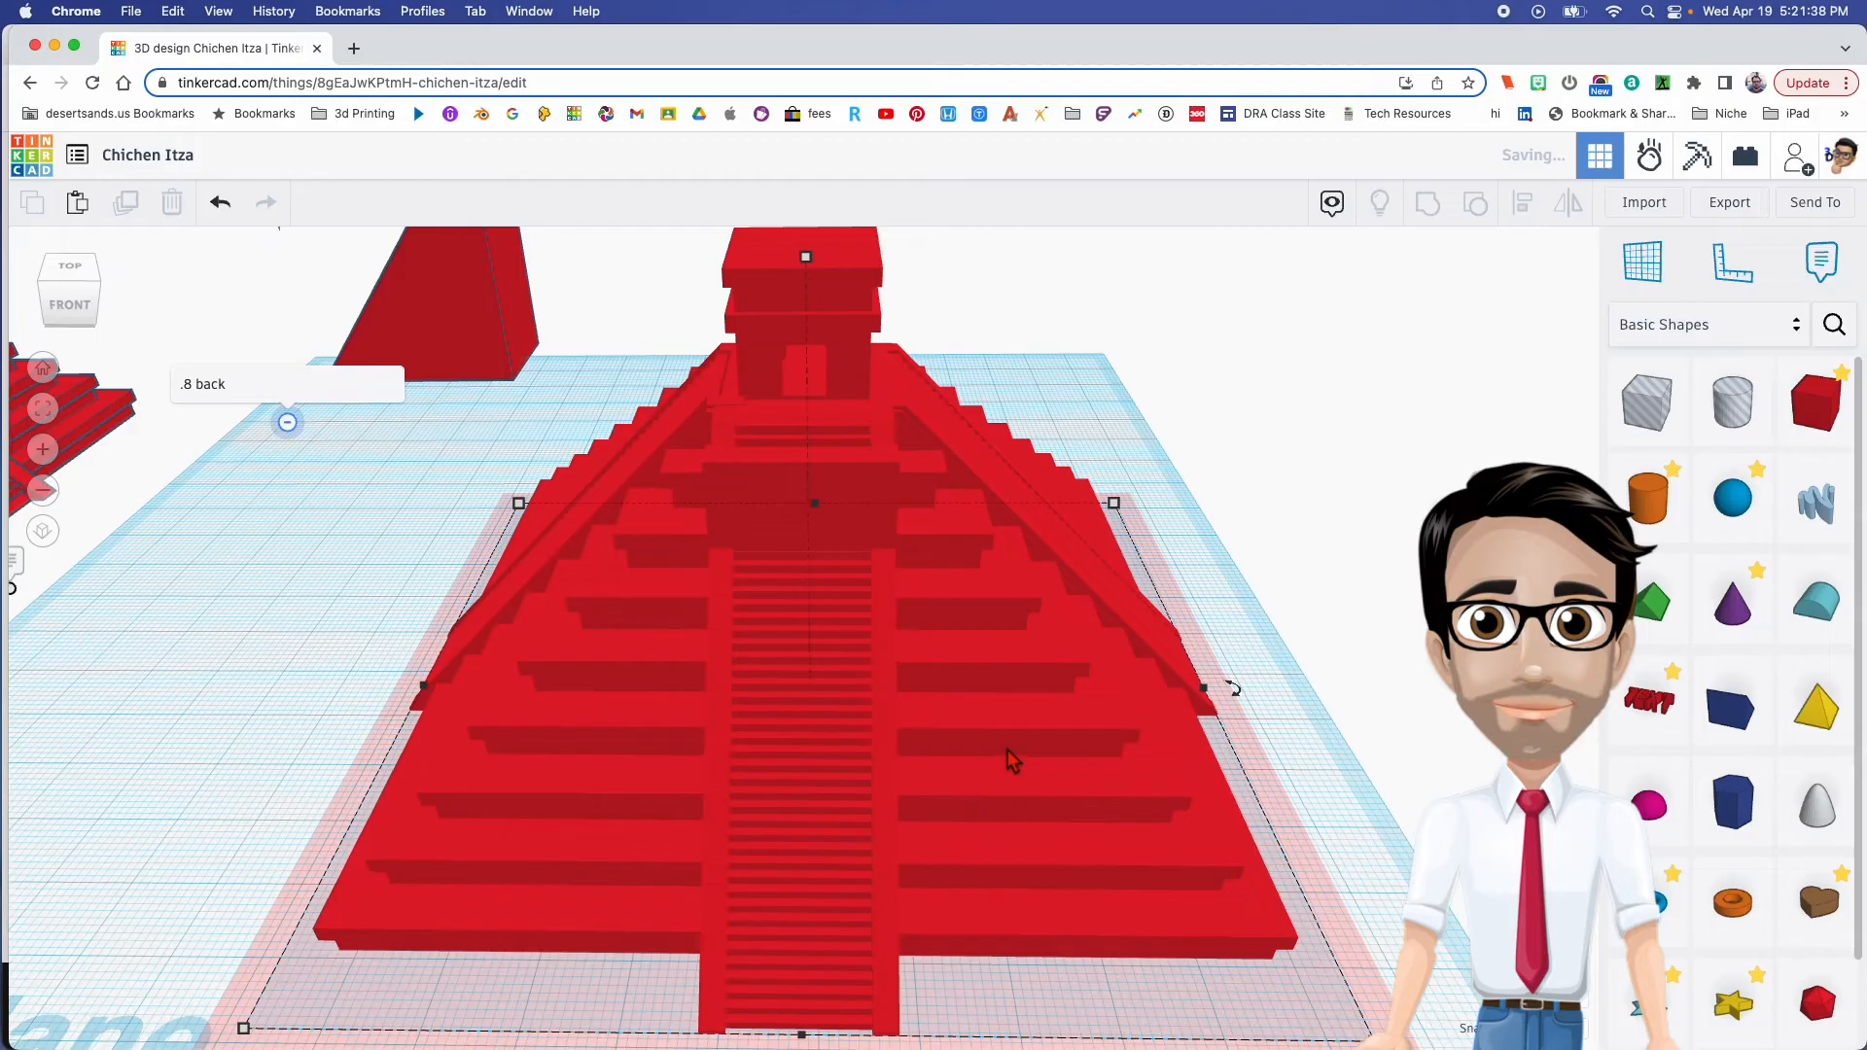
Nudge the back staircase outward in small steps so its upper end stops protruding through the front of the pyramid
{"action": "right_click_drag", "start_coordinate": [1007, 750], "coordinate": [715, 595]}
{"action": "left_click", "coordinate": [716, 588]}
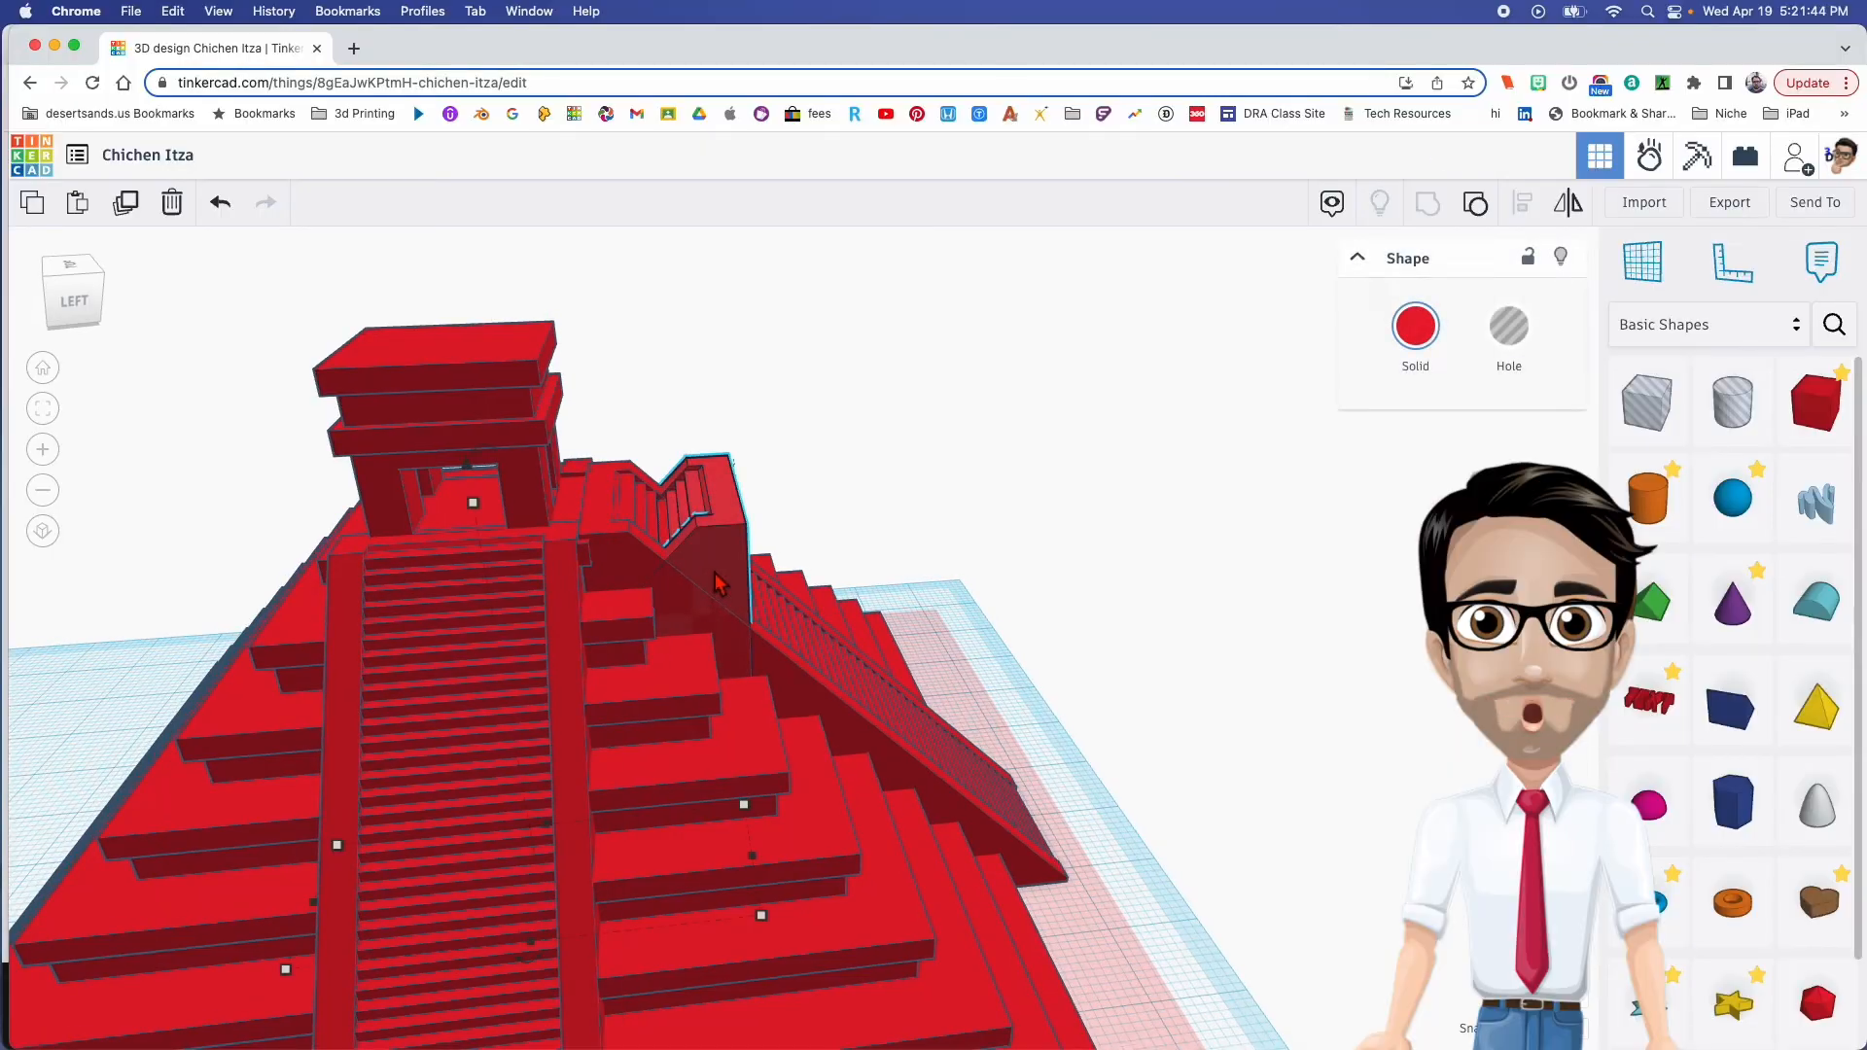
{"action": "key", "text": "Left"}
{"action": "key", "text": "Left"}
{"action": "key", "text": "Left"}
{"action": "key", "text": "Left"}
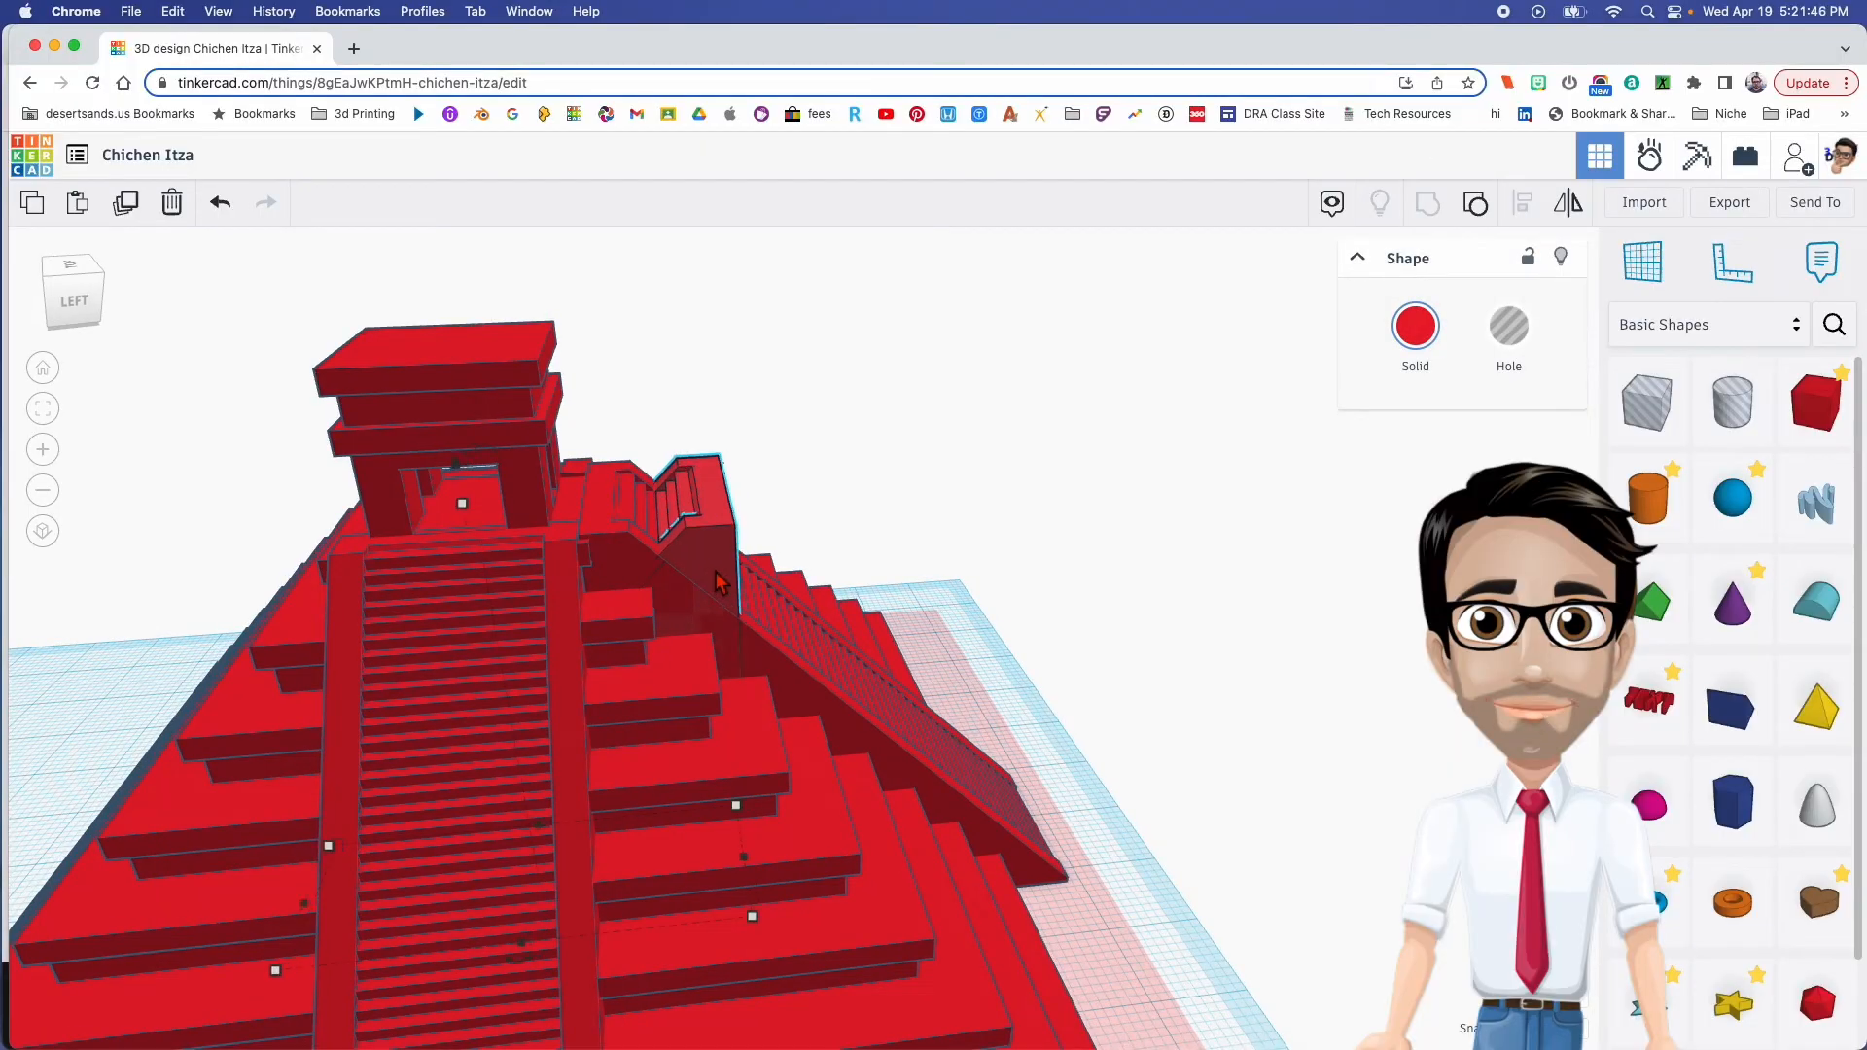
{"action": "right_click_drag", "start_coordinate": [367, 631], "coordinate": [902, 705]}
{"action": "key", "text": "Down"}
{"action": "key", "text": "Down"}
{"action": "key", "text": "Down"}
{"action": "key", "text": "Down"}
{"action": "key", "text": "Down"}
{"action": "key", "text": "Down"}
{"action": "key", "text": "Down"}
{"action": "key", "text": "Down"}
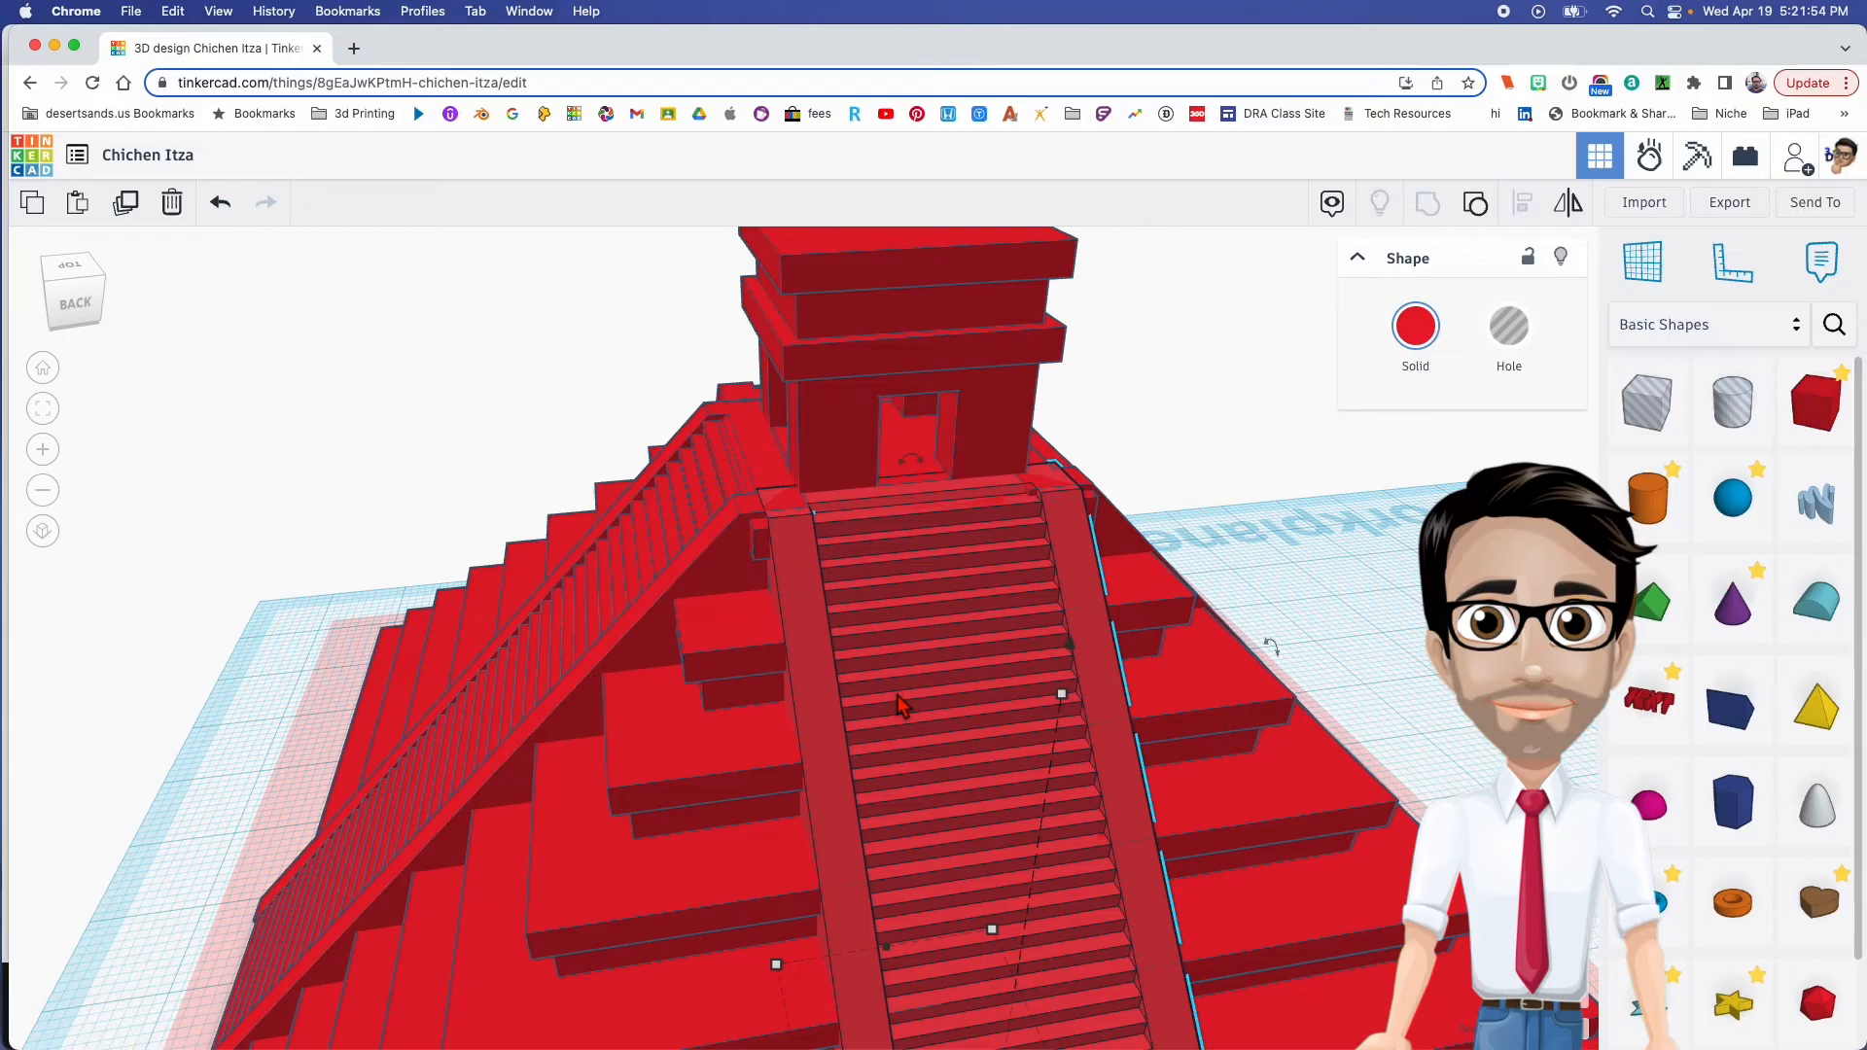
Group the stepped pyramid, all four staircases and the temple into a single shape
{"action": "right_click_drag", "start_coordinate": [902, 703], "coordinate": [487, 593]}
{"action": "scroll", "coordinate": [1116, 727], "scroll_direction": "up", "scroll_amount": 5}
{"action": "scroll", "coordinate": [1127, 728], "scroll_direction": "down", "scroll_amount": 6}
{"action": "right_click_drag", "start_coordinate": [1215, 724], "coordinate": [933, 749]}
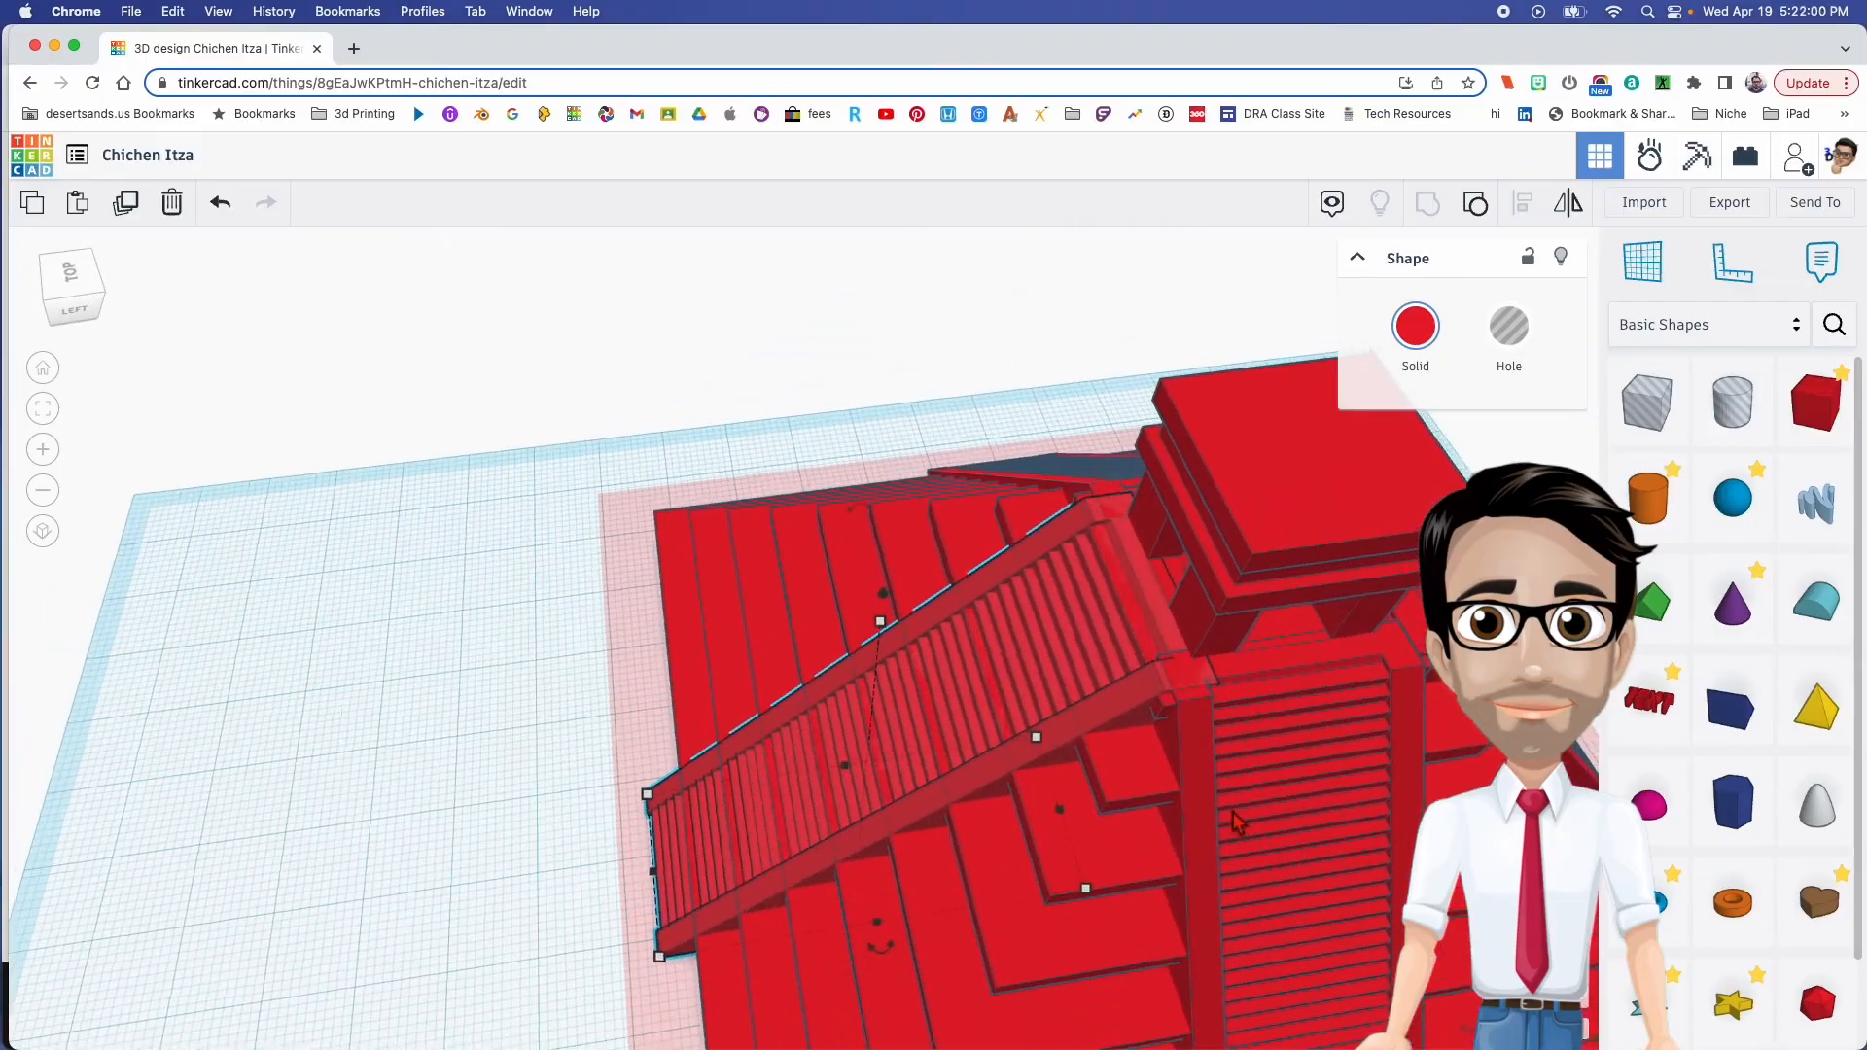
{"action": "right_click_drag", "start_coordinate": [1236, 819], "coordinate": [741, 638]}
{"action": "scroll", "coordinate": [1011, 711], "scroll_direction": "up", "scroll_amount": 4}
{"action": "scroll", "coordinate": [1011, 711], "scroll_direction": "down", "scroll_amount": 4}
{"action": "scroll", "coordinate": [1011, 711], "scroll_direction": "down", "scroll_amount": 2}
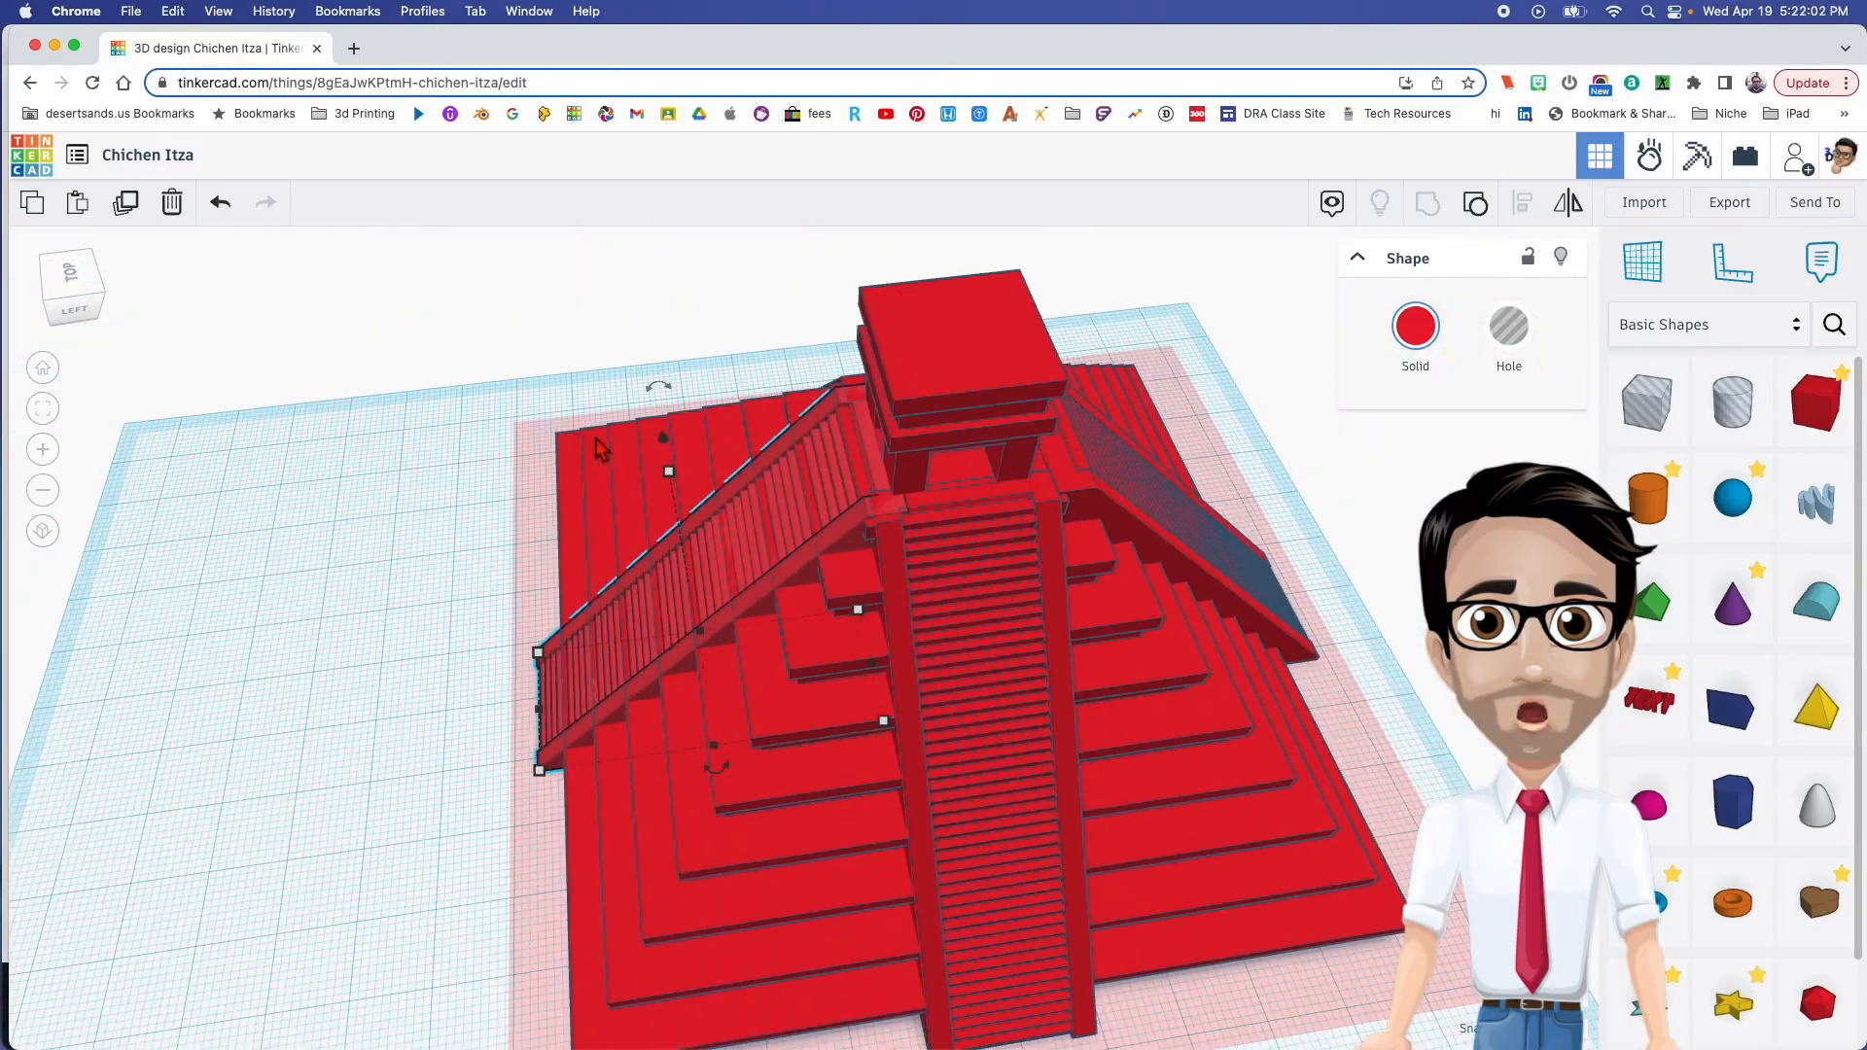
{"action": "left_click_drag", "start_coordinate": [553, 396], "coordinate": [1365, 934]}
{"action": "key", "text": "ctrl+g"}
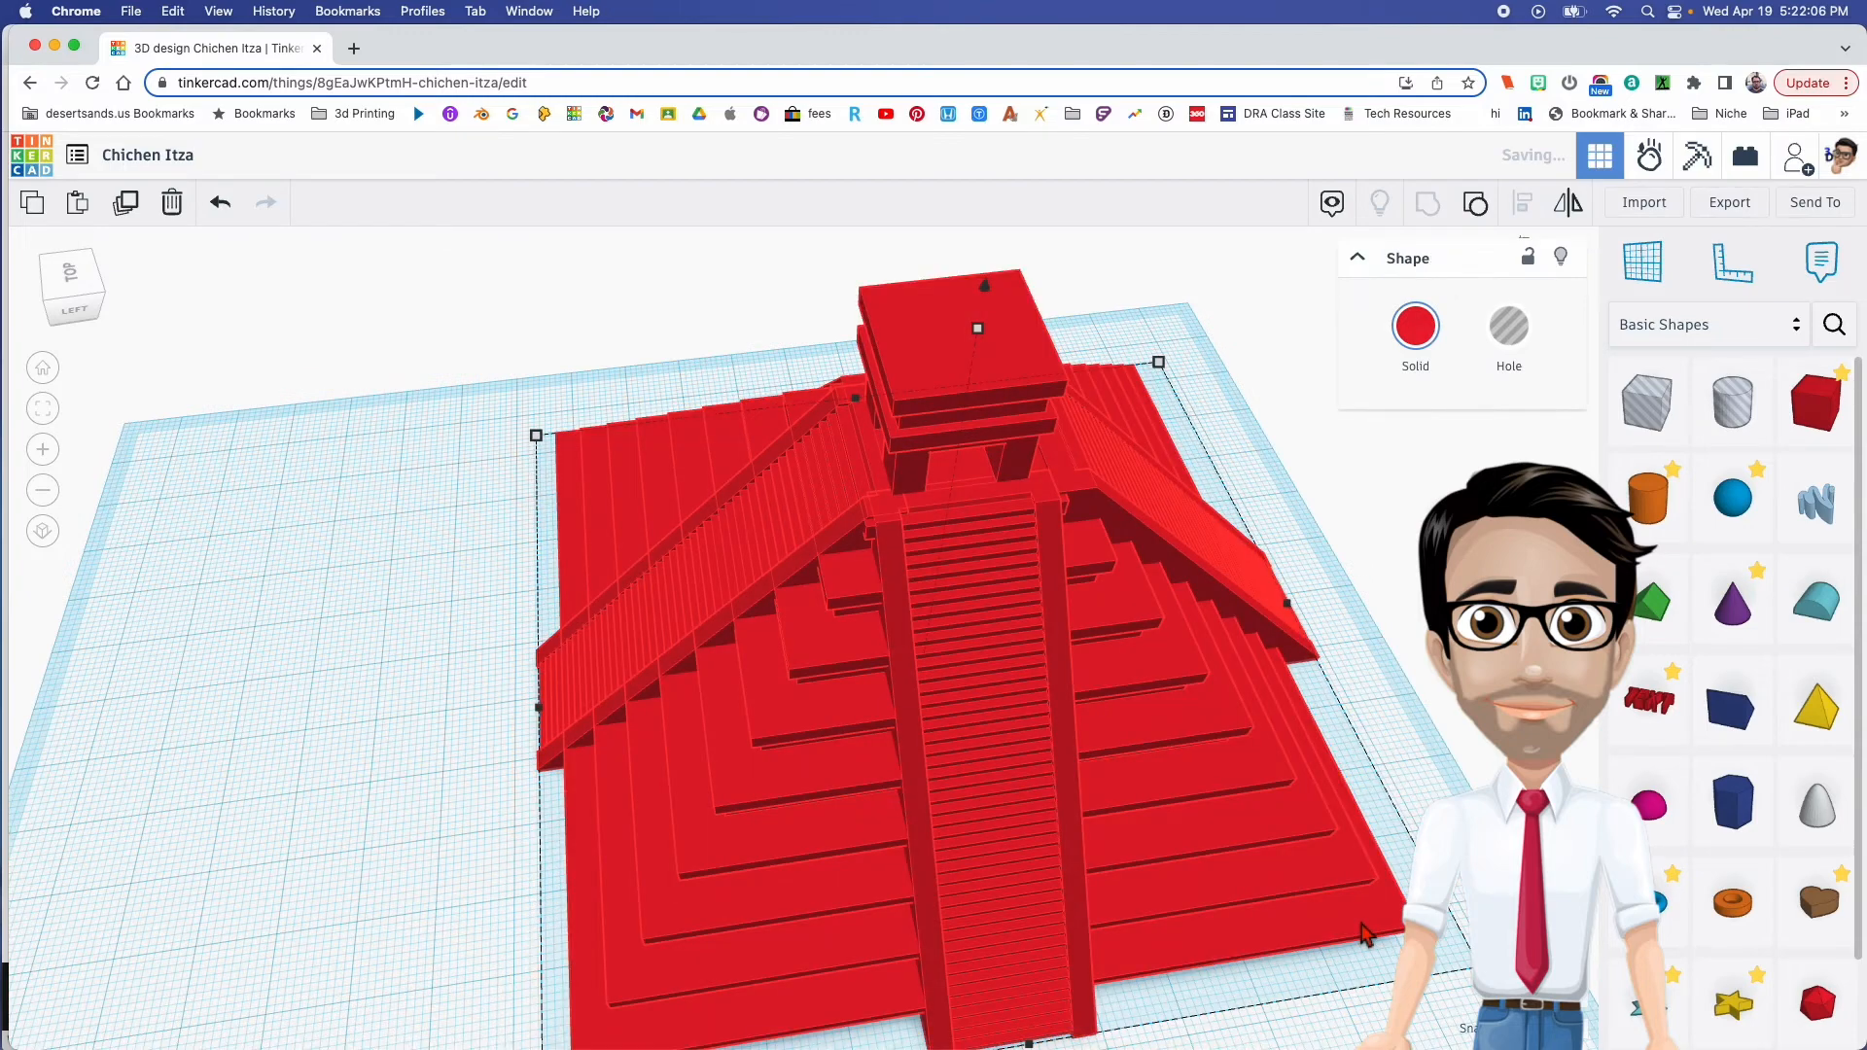
{"action": "right_click_drag", "start_coordinate": [1319, 906], "coordinate": [1142, 775]}
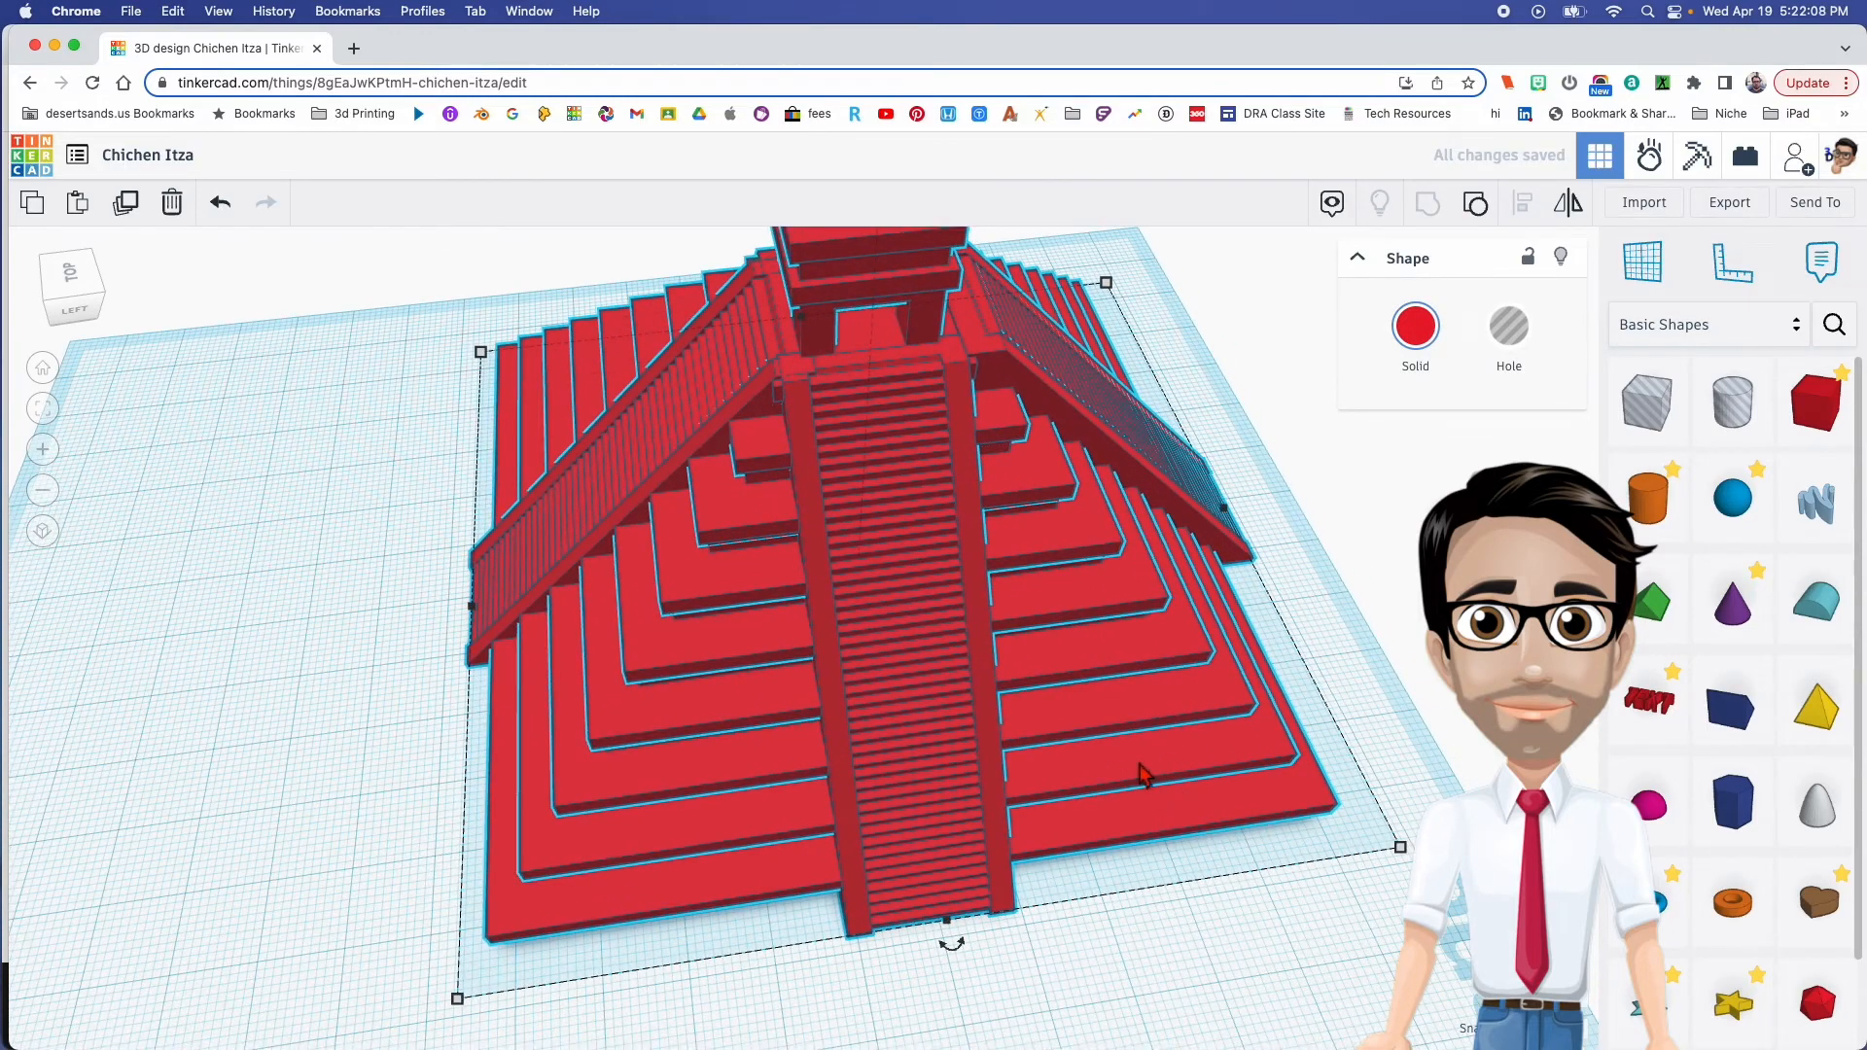
{"action": "left_click", "coordinate": [1152, 955]}
Add a four-sided Pyramid shape to the workplane beside the Chichen Itza model
{"action": "scroll", "coordinate": [1123, 744], "scroll_direction": "down", "scroll_amount": 5}
{"action": "left_click_drag", "start_coordinate": [1122, 717], "coordinate": [1106, 794]}
{"action": "right_click_drag", "start_coordinate": [1107, 793], "coordinate": [1066, 717]}
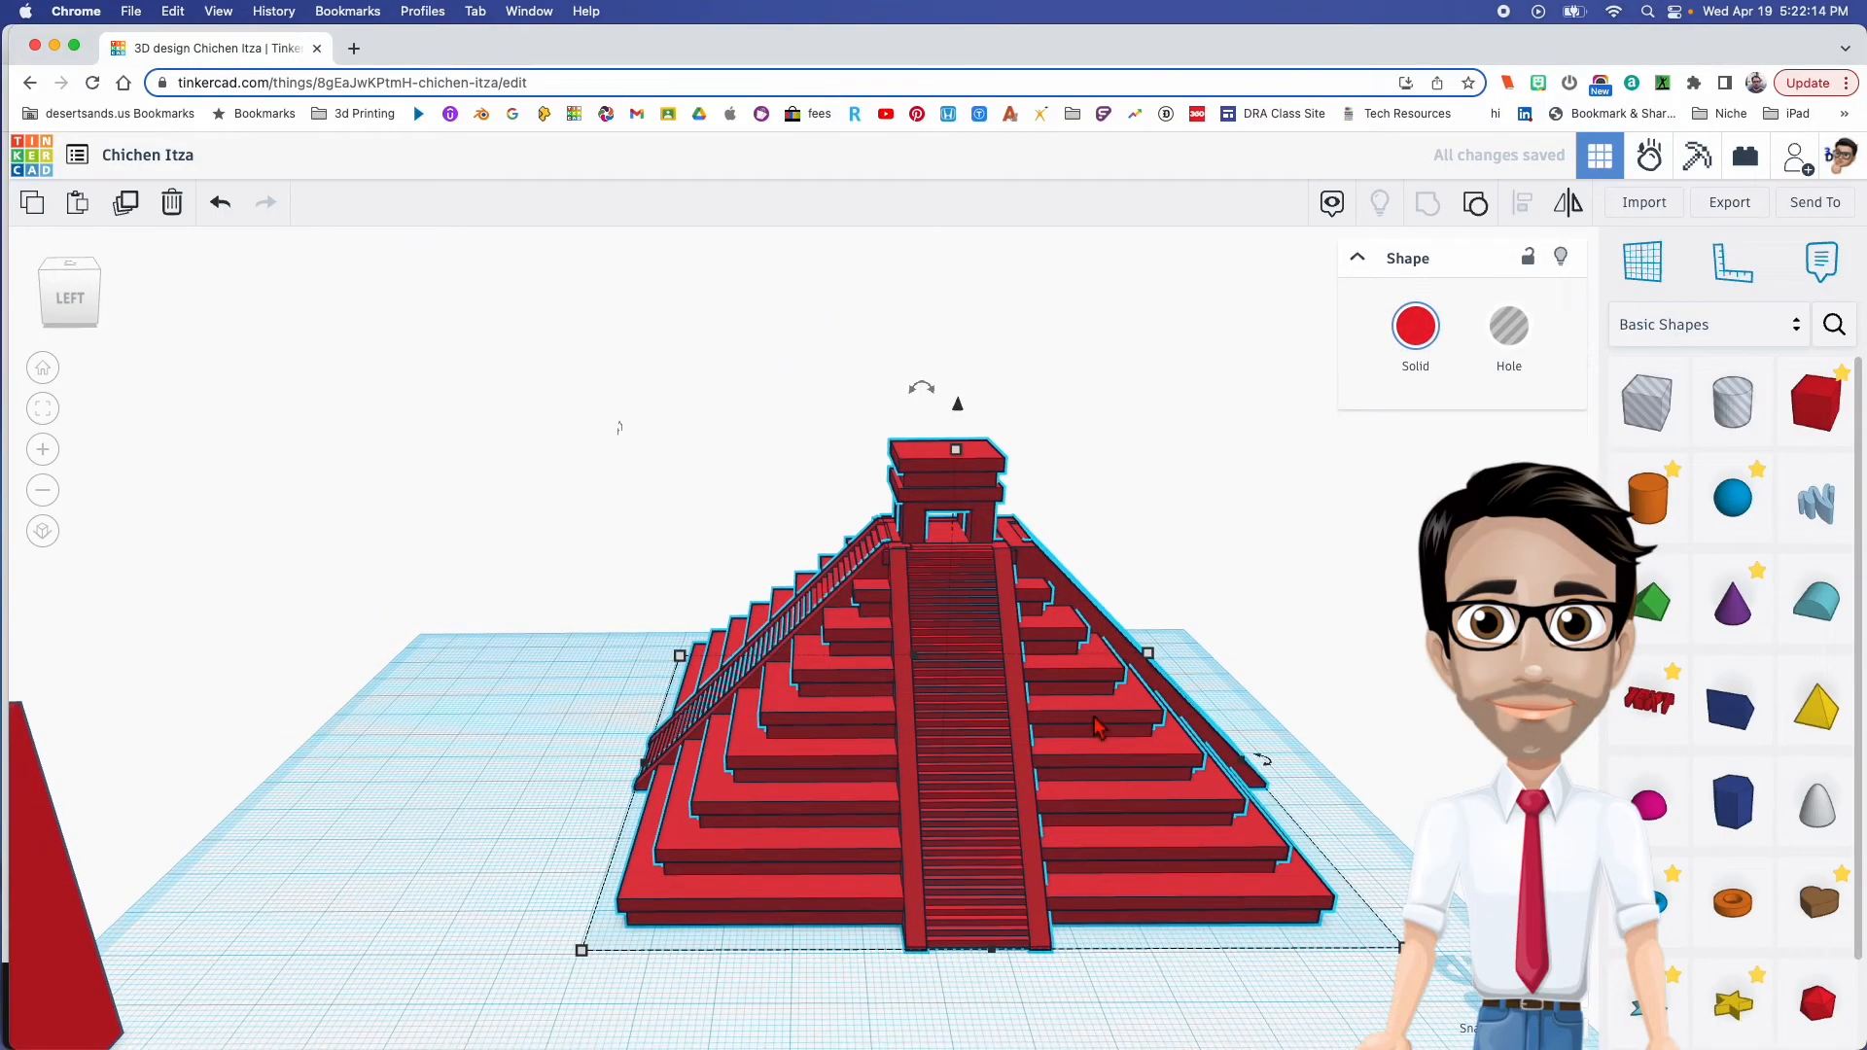
{"action": "left_click", "coordinate": [1324, 783]}
{"action": "left_click", "coordinate": [1322, 781]}
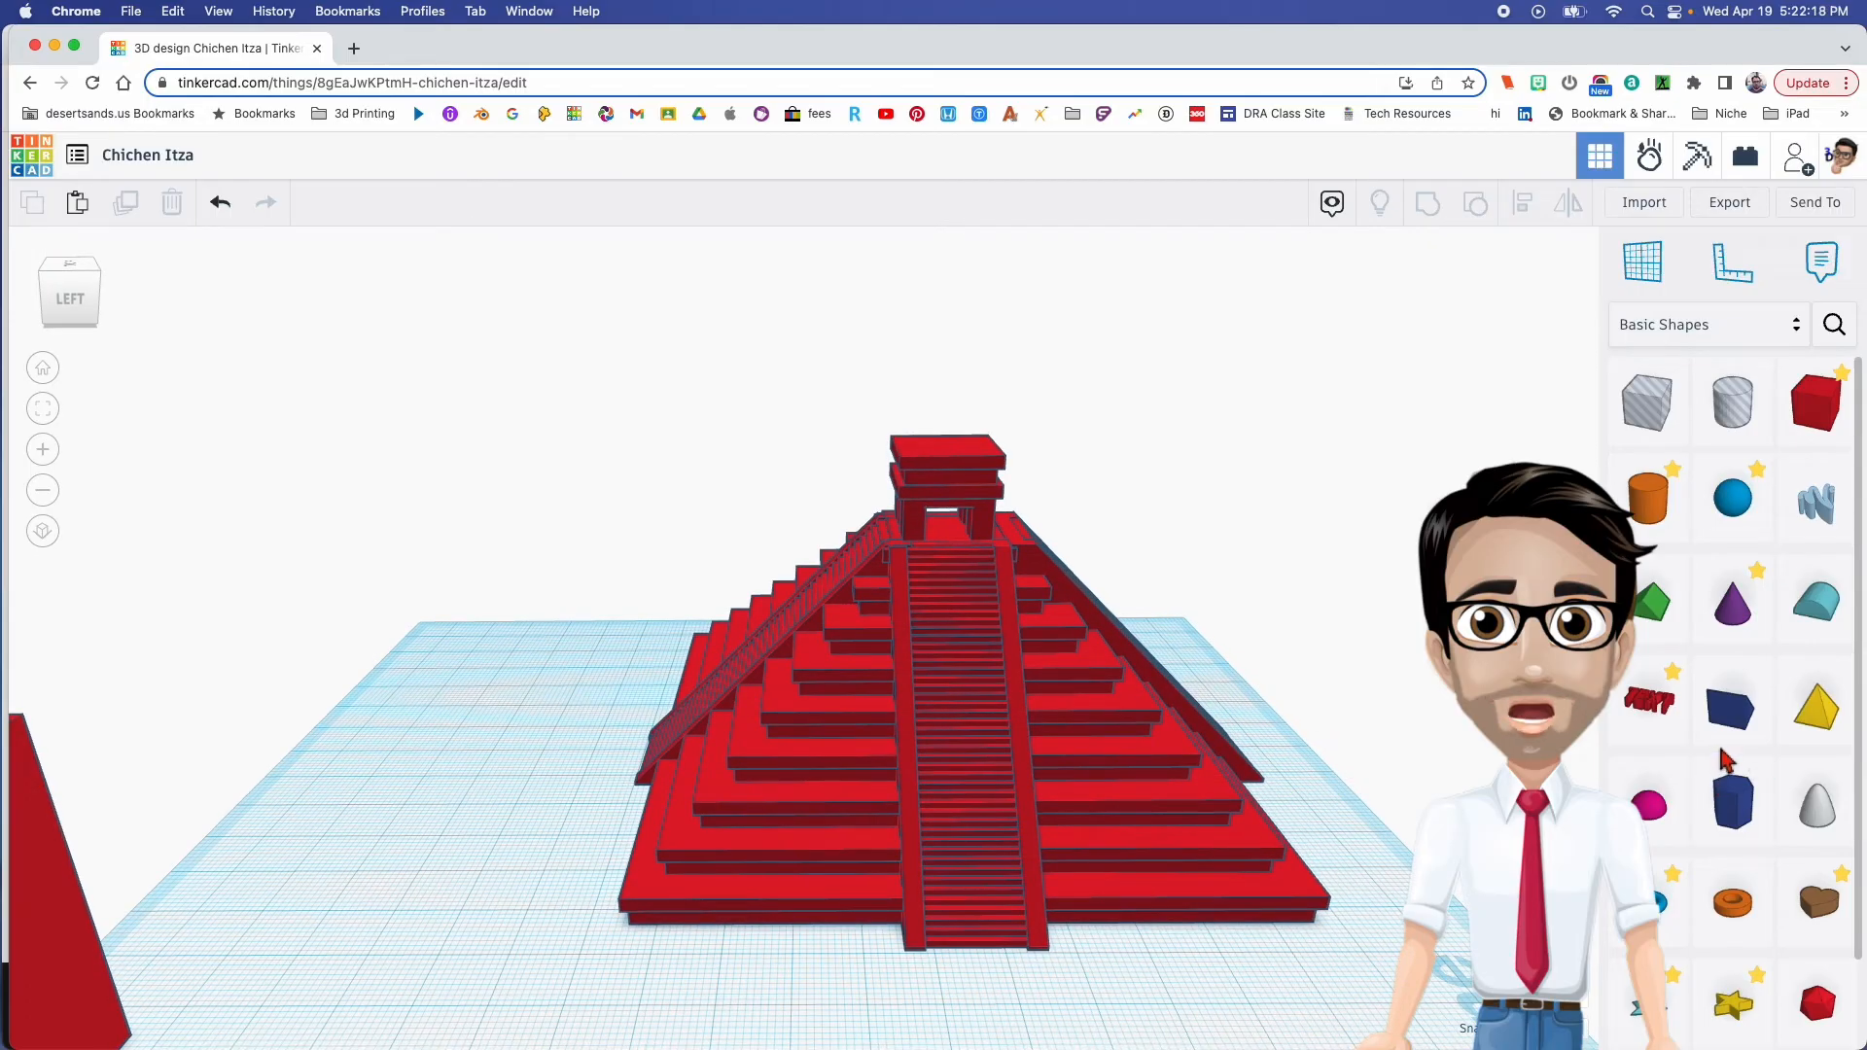
{"action": "scroll", "coordinate": [1736, 739], "scroll_direction": "down", "scroll_amount": 1}
{"action": "left_click_drag", "start_coordinate": [1622, 748], "coordinate": [497, 803]}
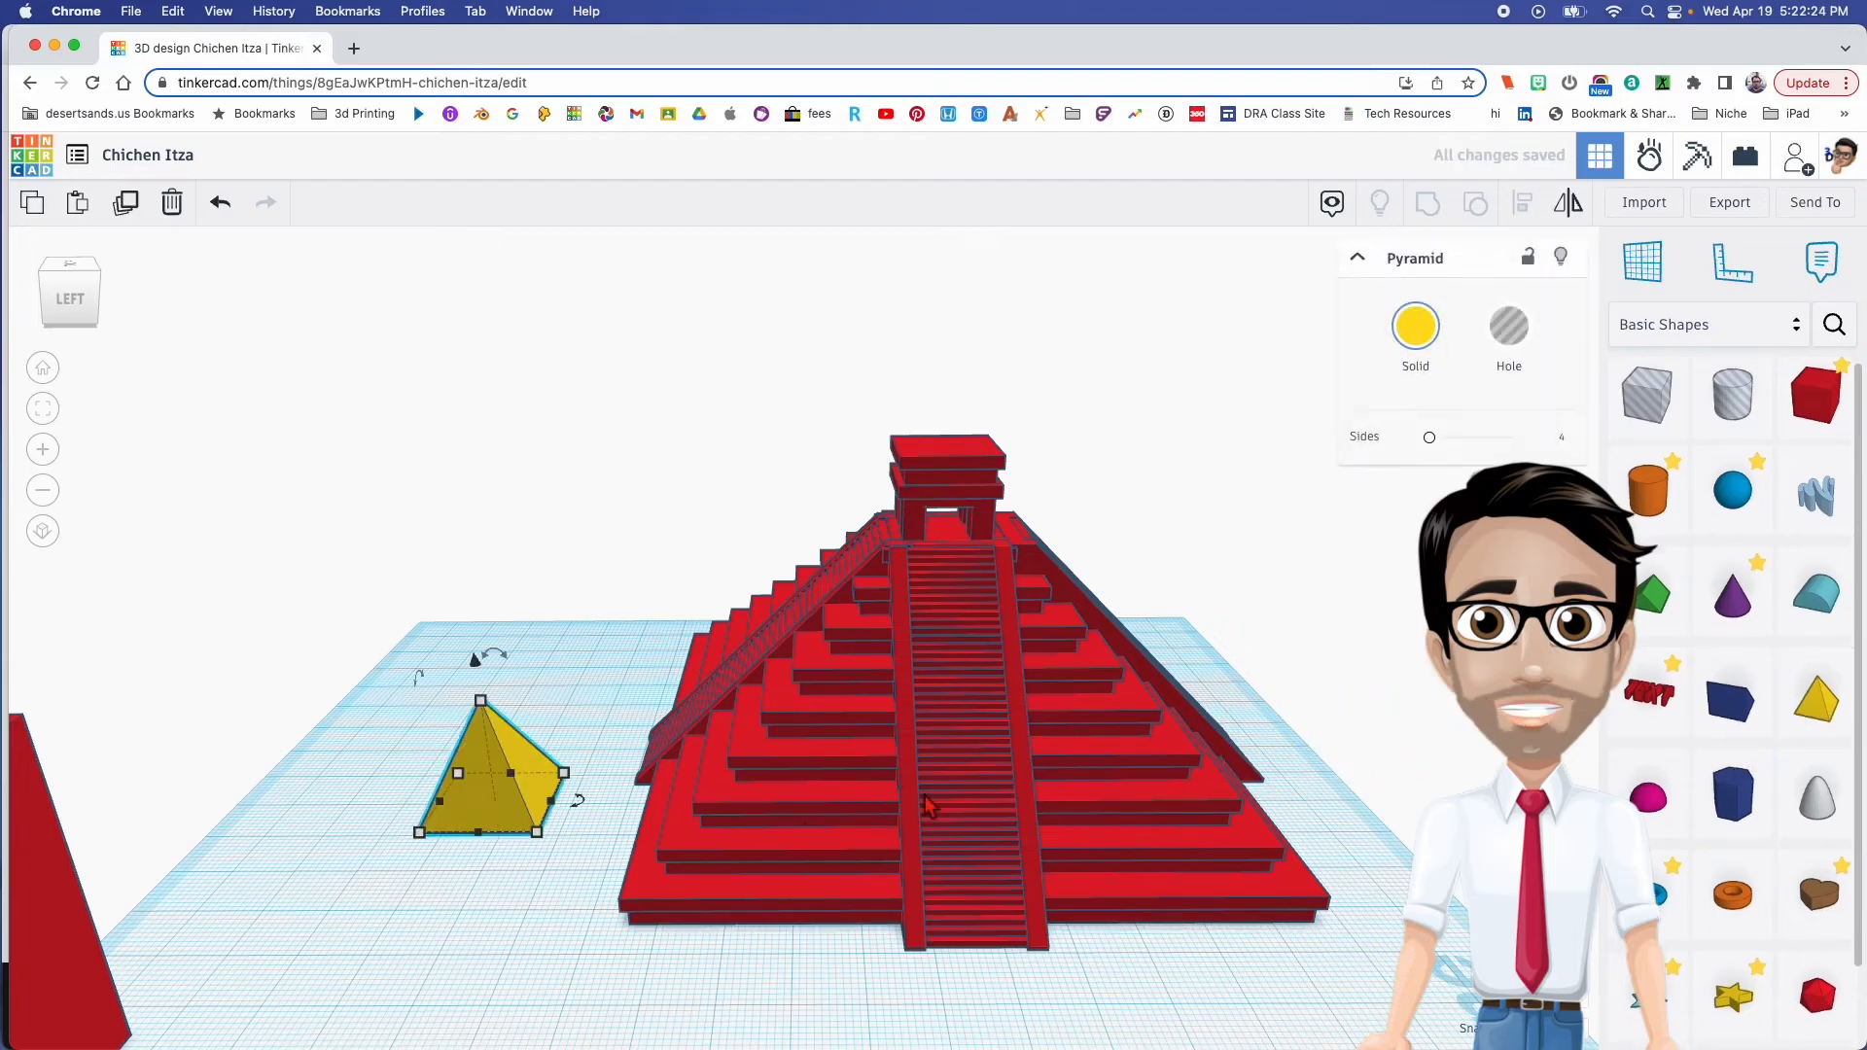
Make the grouped Chichen Itza model transparent and inspect its inside
{"action": "left_click", "coordinate": [927, 806]}
{"action": "key", "text": "t"}
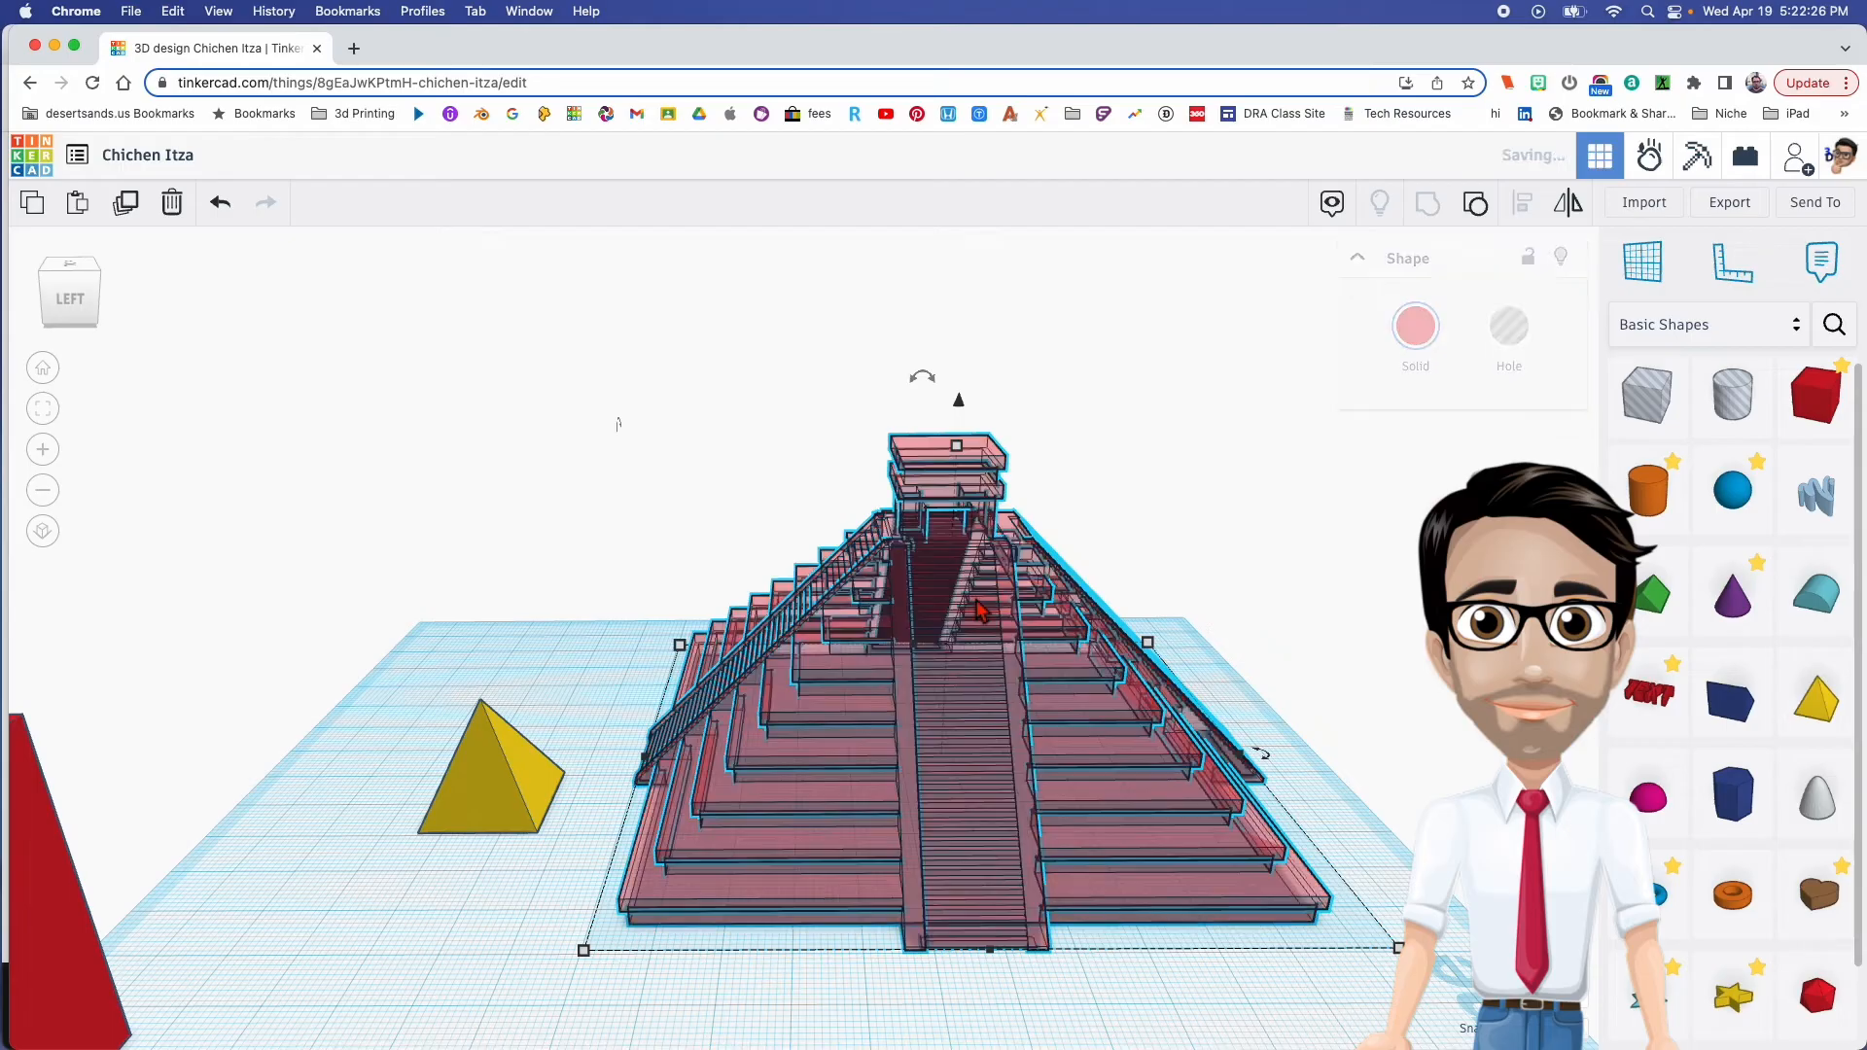
{"action": "right_click_drag", "start_coordinate": [977, 600], "coordinate": [1169, 923]}
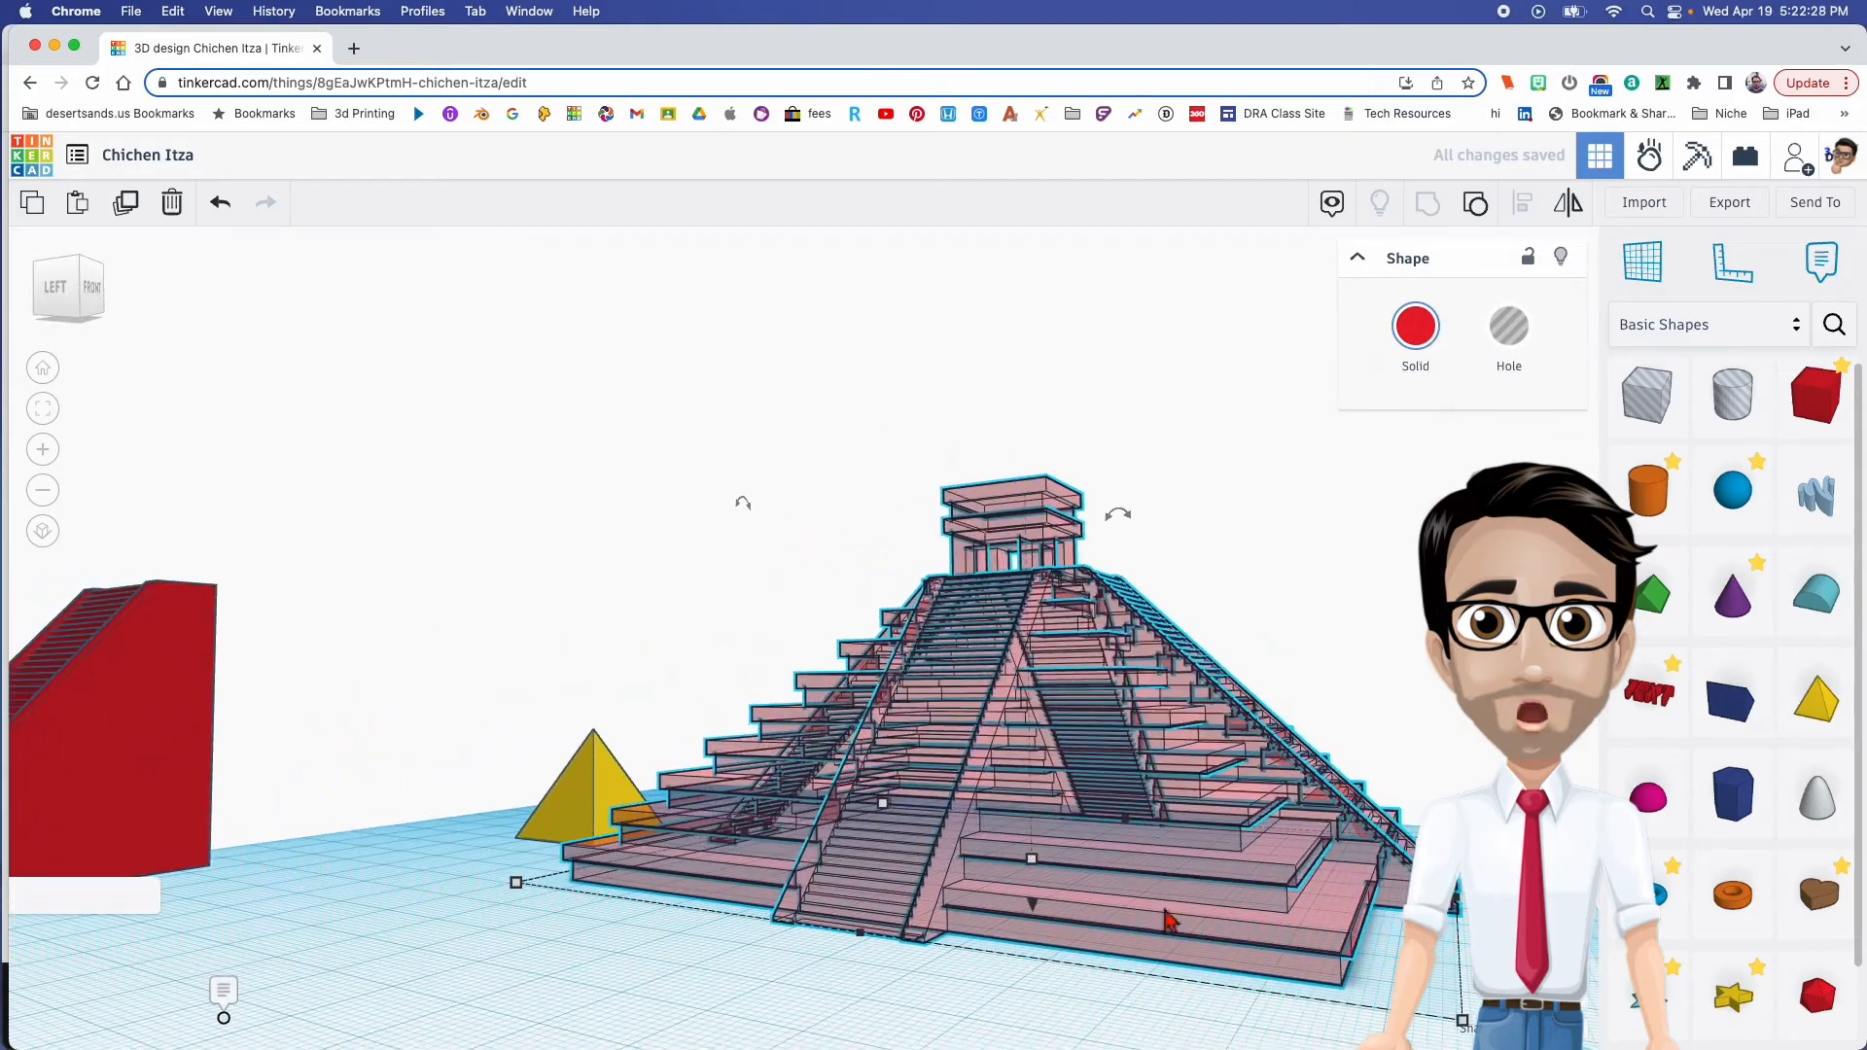
{"action": "right_click_drag", "start_coordinate": [1250, 925], "coordinate": [630, 824]}
Turn the small pyramid into a hole and scale it up uniformly to 56.5 high
{"action": "left_click", "coordinate": [534, 796]}
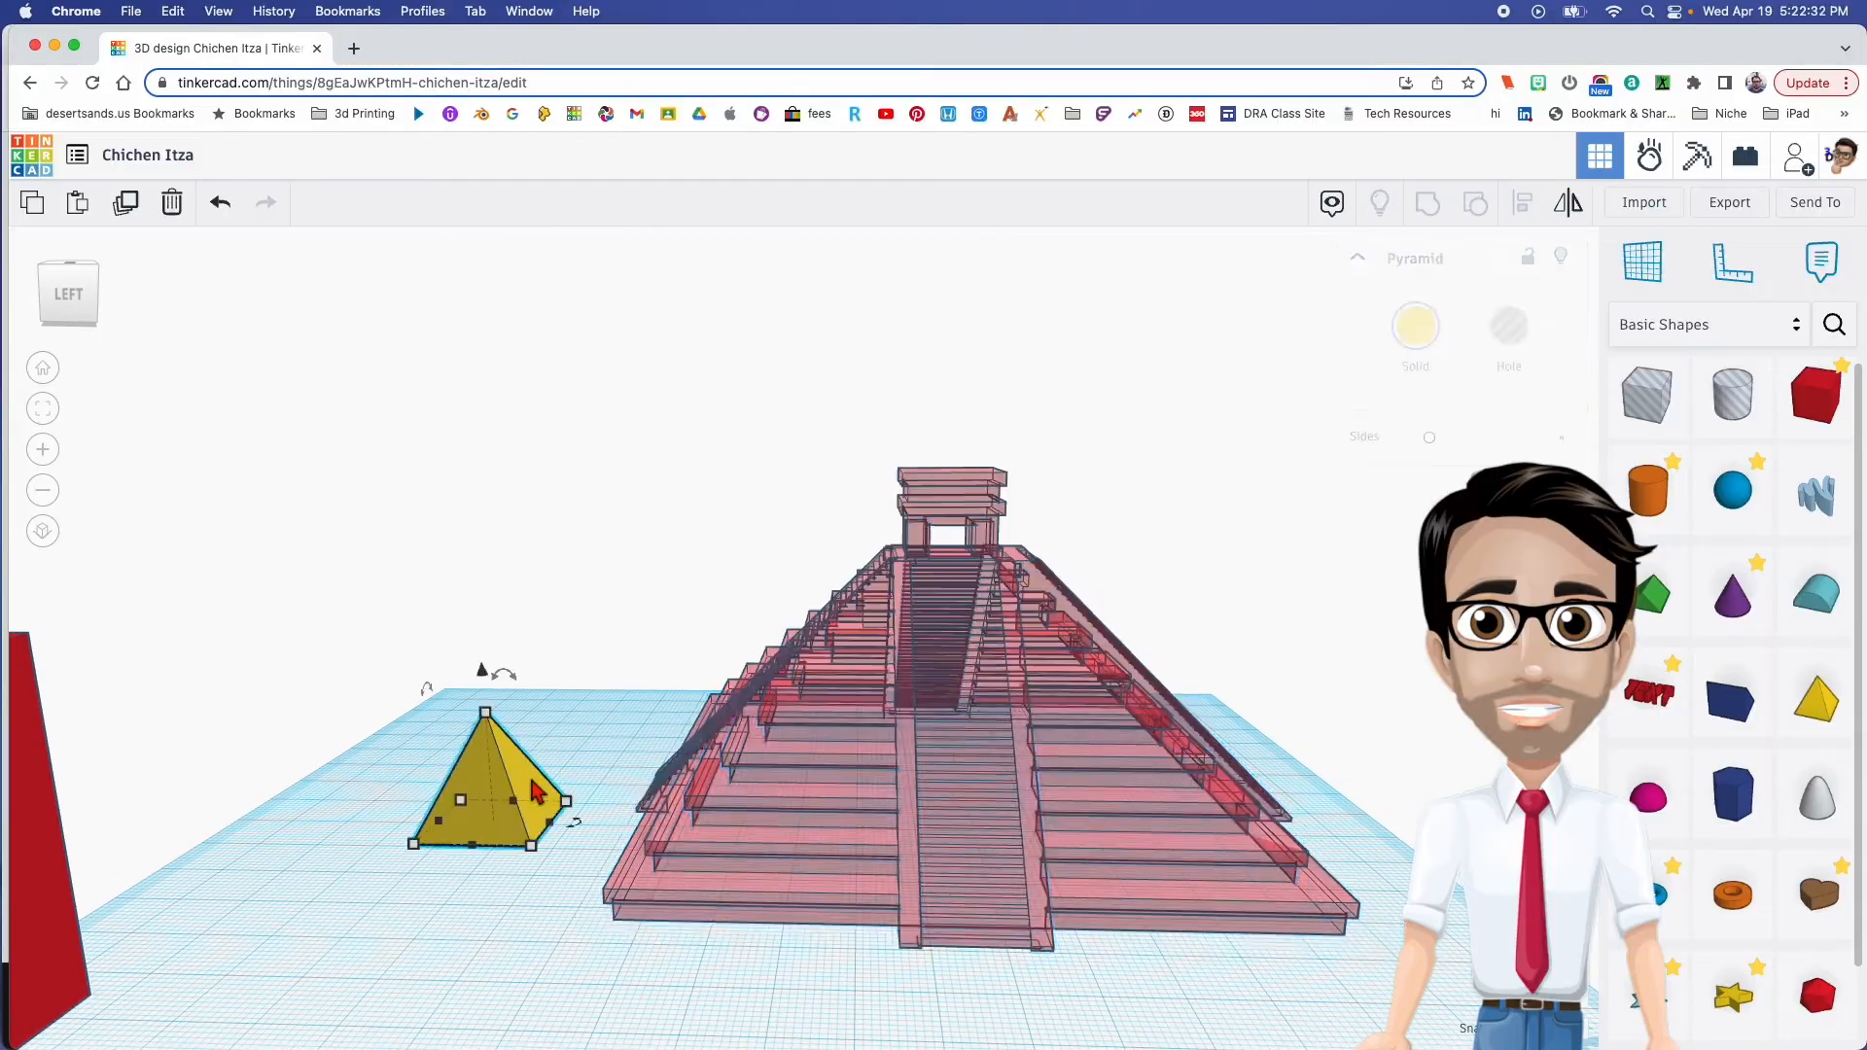
{"action": "left_click", "coordinate": [1534, 356]}
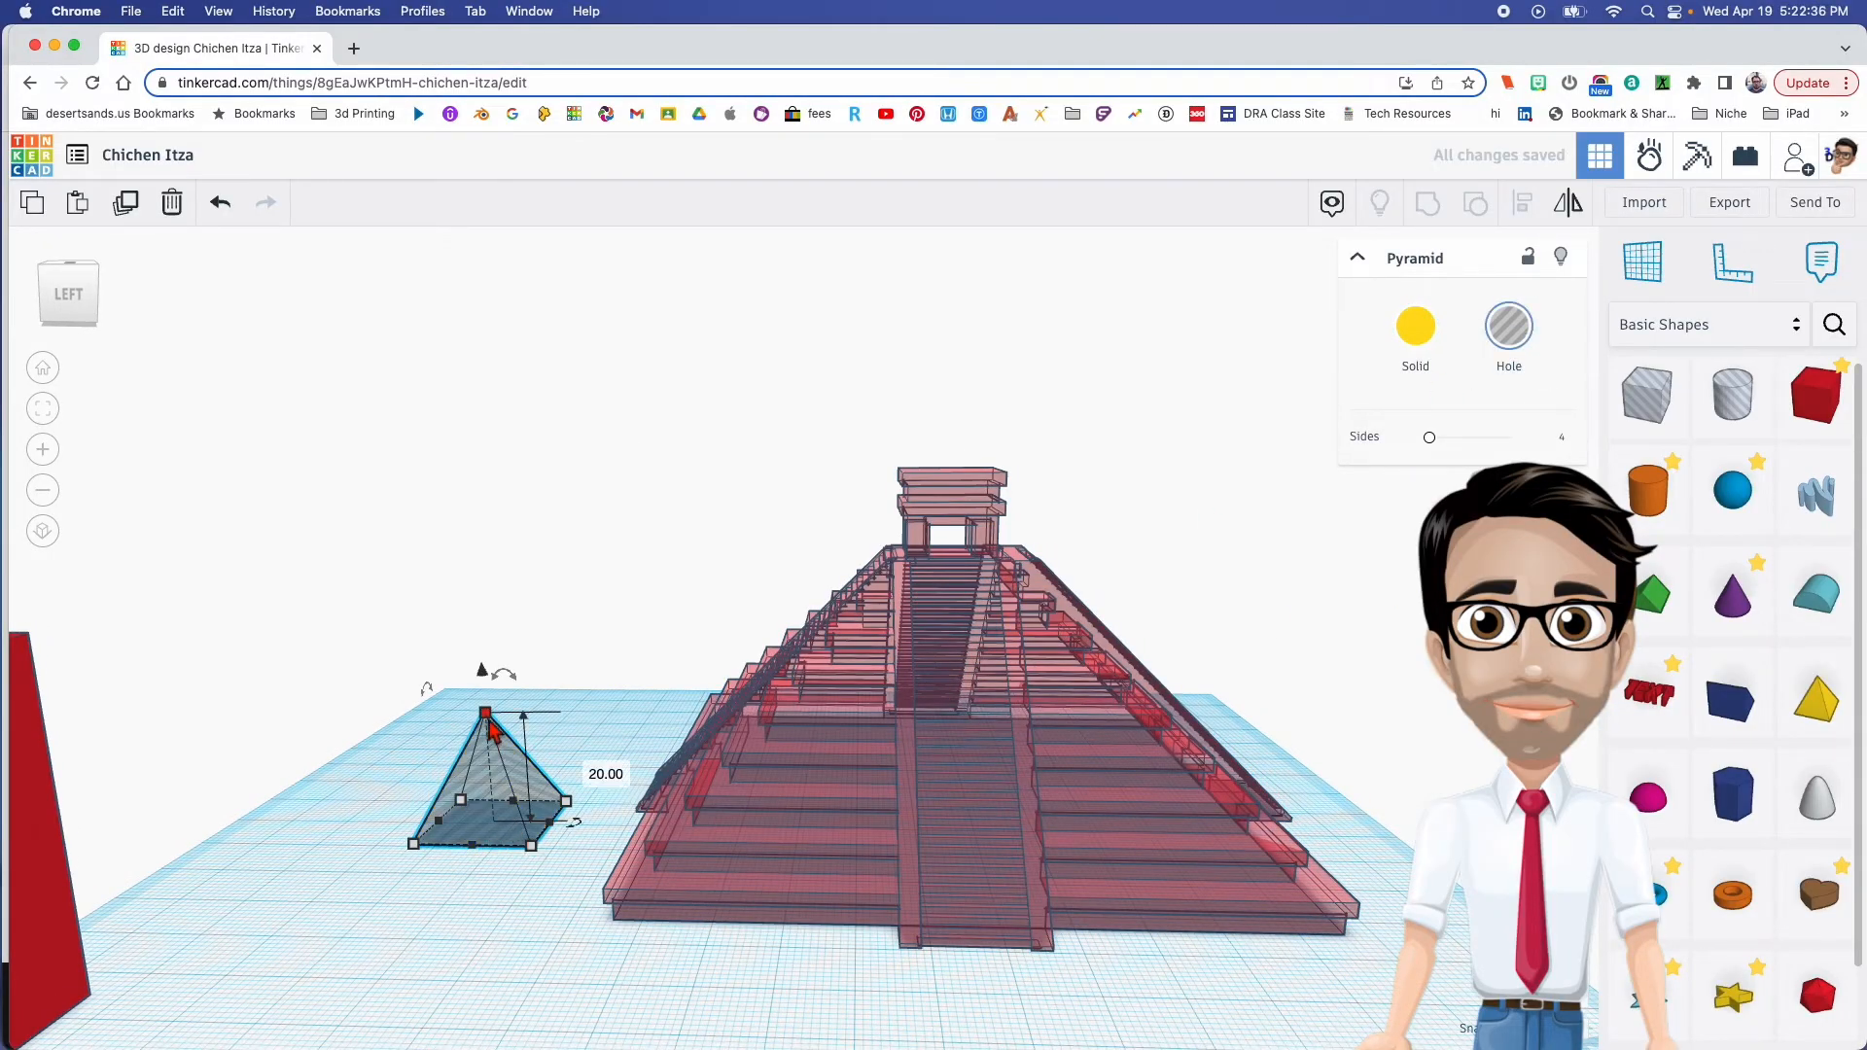
{"action": "left_click_drag", "start_coordinate": [489, 719], "coordinate": [521, 471], "text": "shift"}
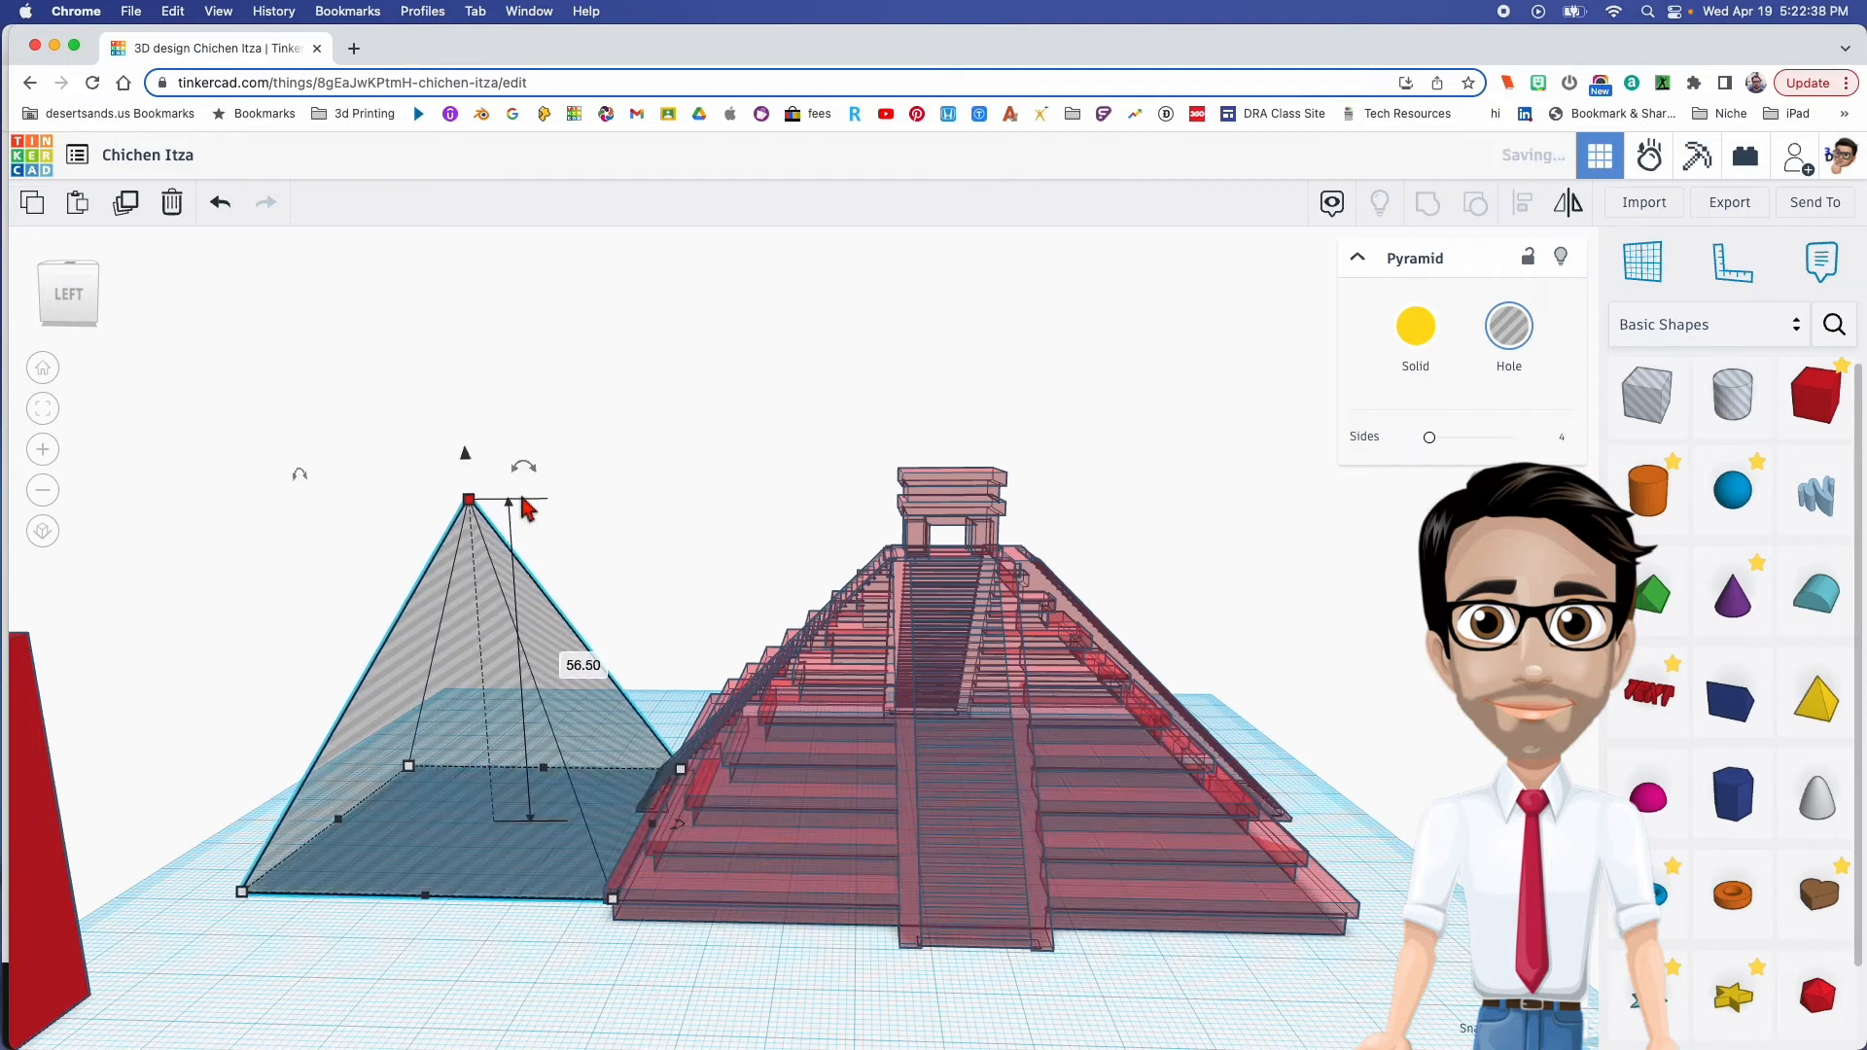
Move the pyramid hole inside the transparent model and center it in both horizontal directions with Align
{"action": "left_click_drag", "start_coordinate": [525, 646], "coordinate": [971, 633]}
{"action": "right_click_drag", "start_coordinate": [950, 450], "coordinate": [457, 669]}
{"action": "left_click_drag", "start_coordinate": [859, 656], "coordinate": [1014, 643]}
{"action": "right_click_drag", "start_coordinate": [1016, 645], "coordinate": [1069, 692]}
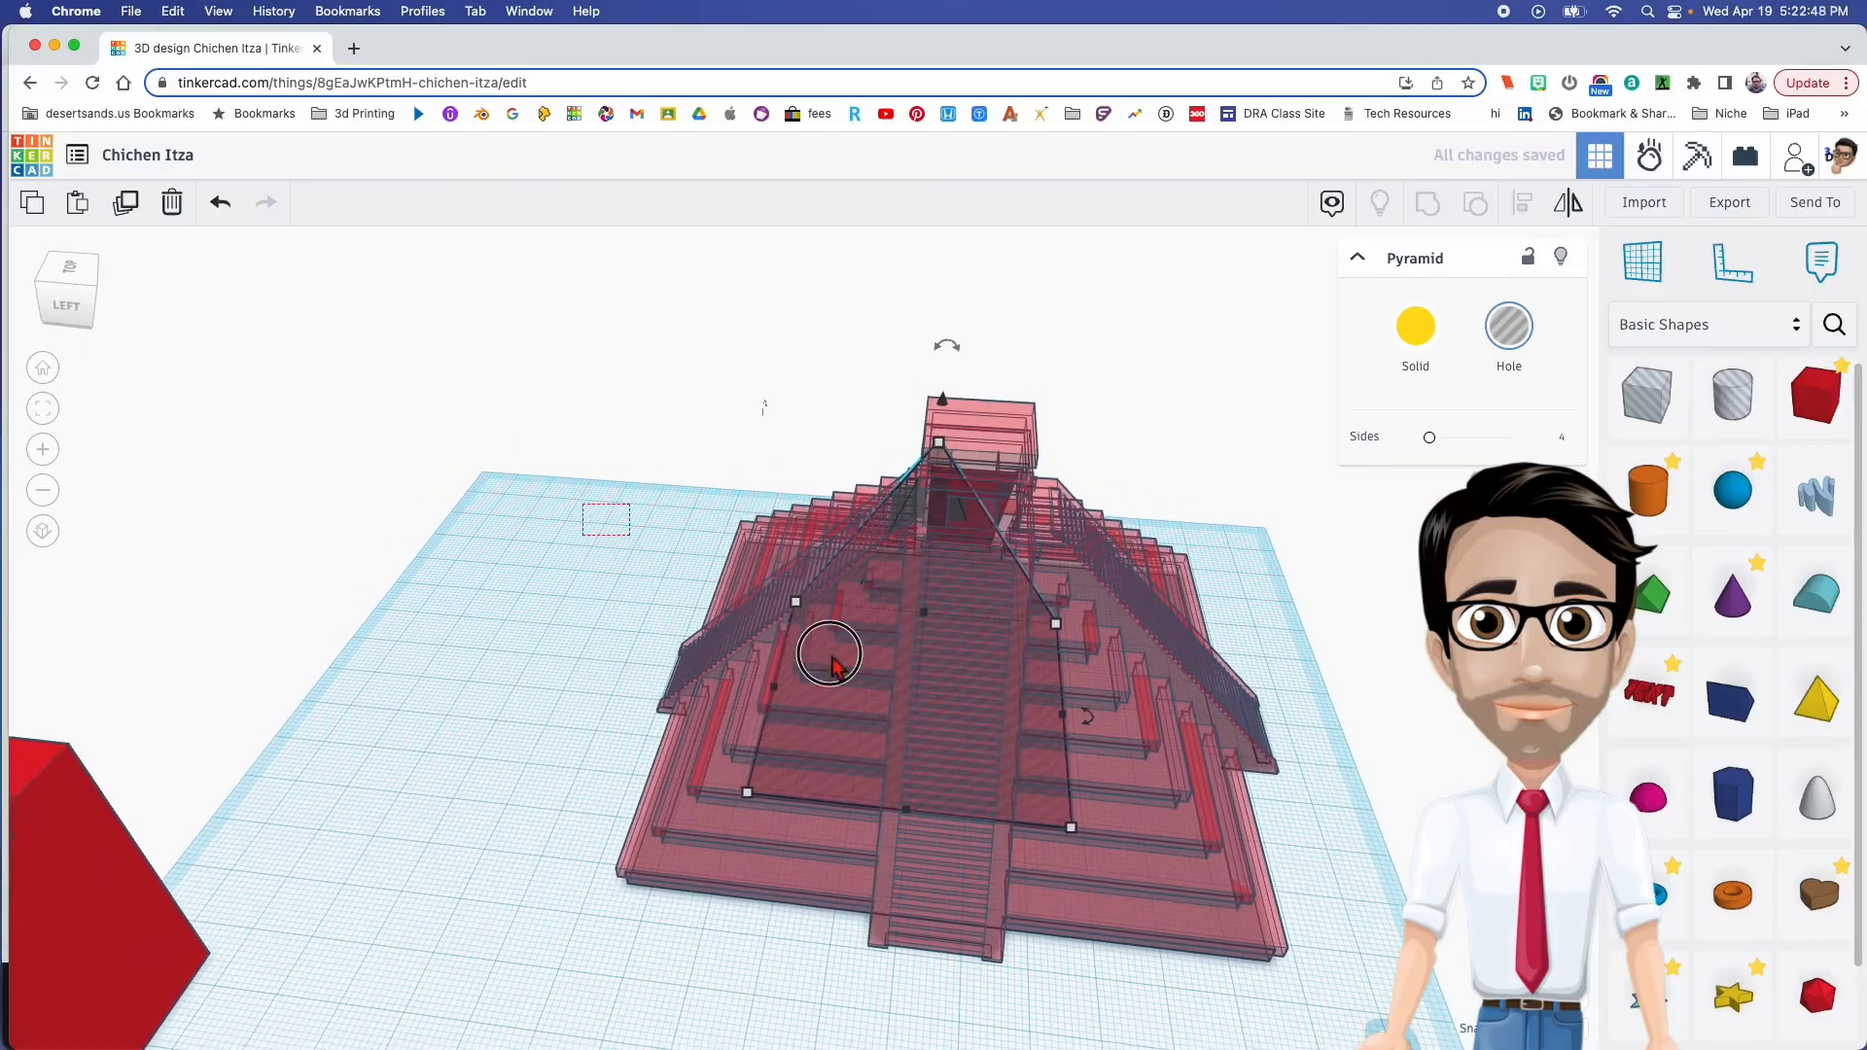
{"action": "left_click_drag", "start_coordinate": [655, 429], "coordinate": [1093, 836]}
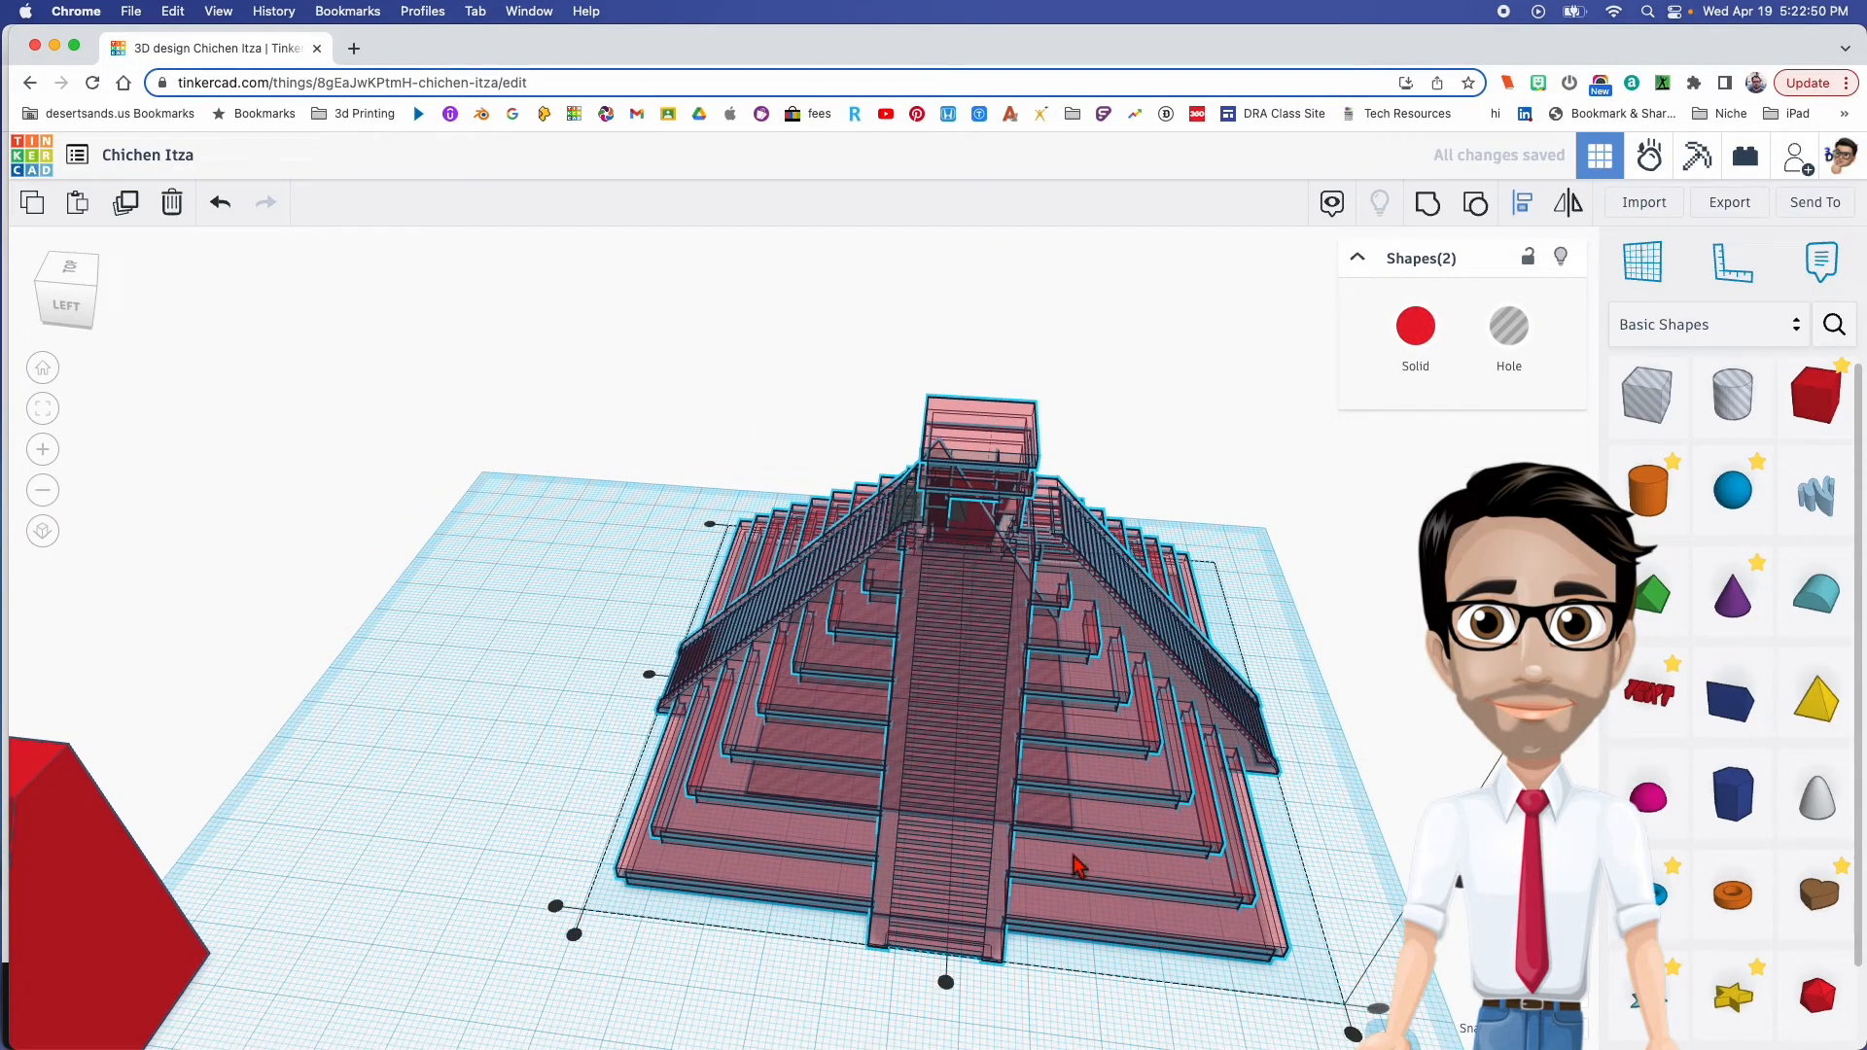
{"action": "left_click", "coordinate": [949, 983]}
{"action": "left_click", "coordinate": [649, 675]}
Enlarge the pyramid hole's base from one corner to about 64 by 68, working from below the model
{"action": "right_click_drag", "start_coordinate": [924, 846], "coordinate": [1011, 768]}
{"action": "left_click", "coordinate": [359, 828]}
{"action": "middle_click_drag", "start_coordinate": [657, 840], "coordinate": [498, 706]}
{"action": "left_click", "coordinate": [842, 838]}
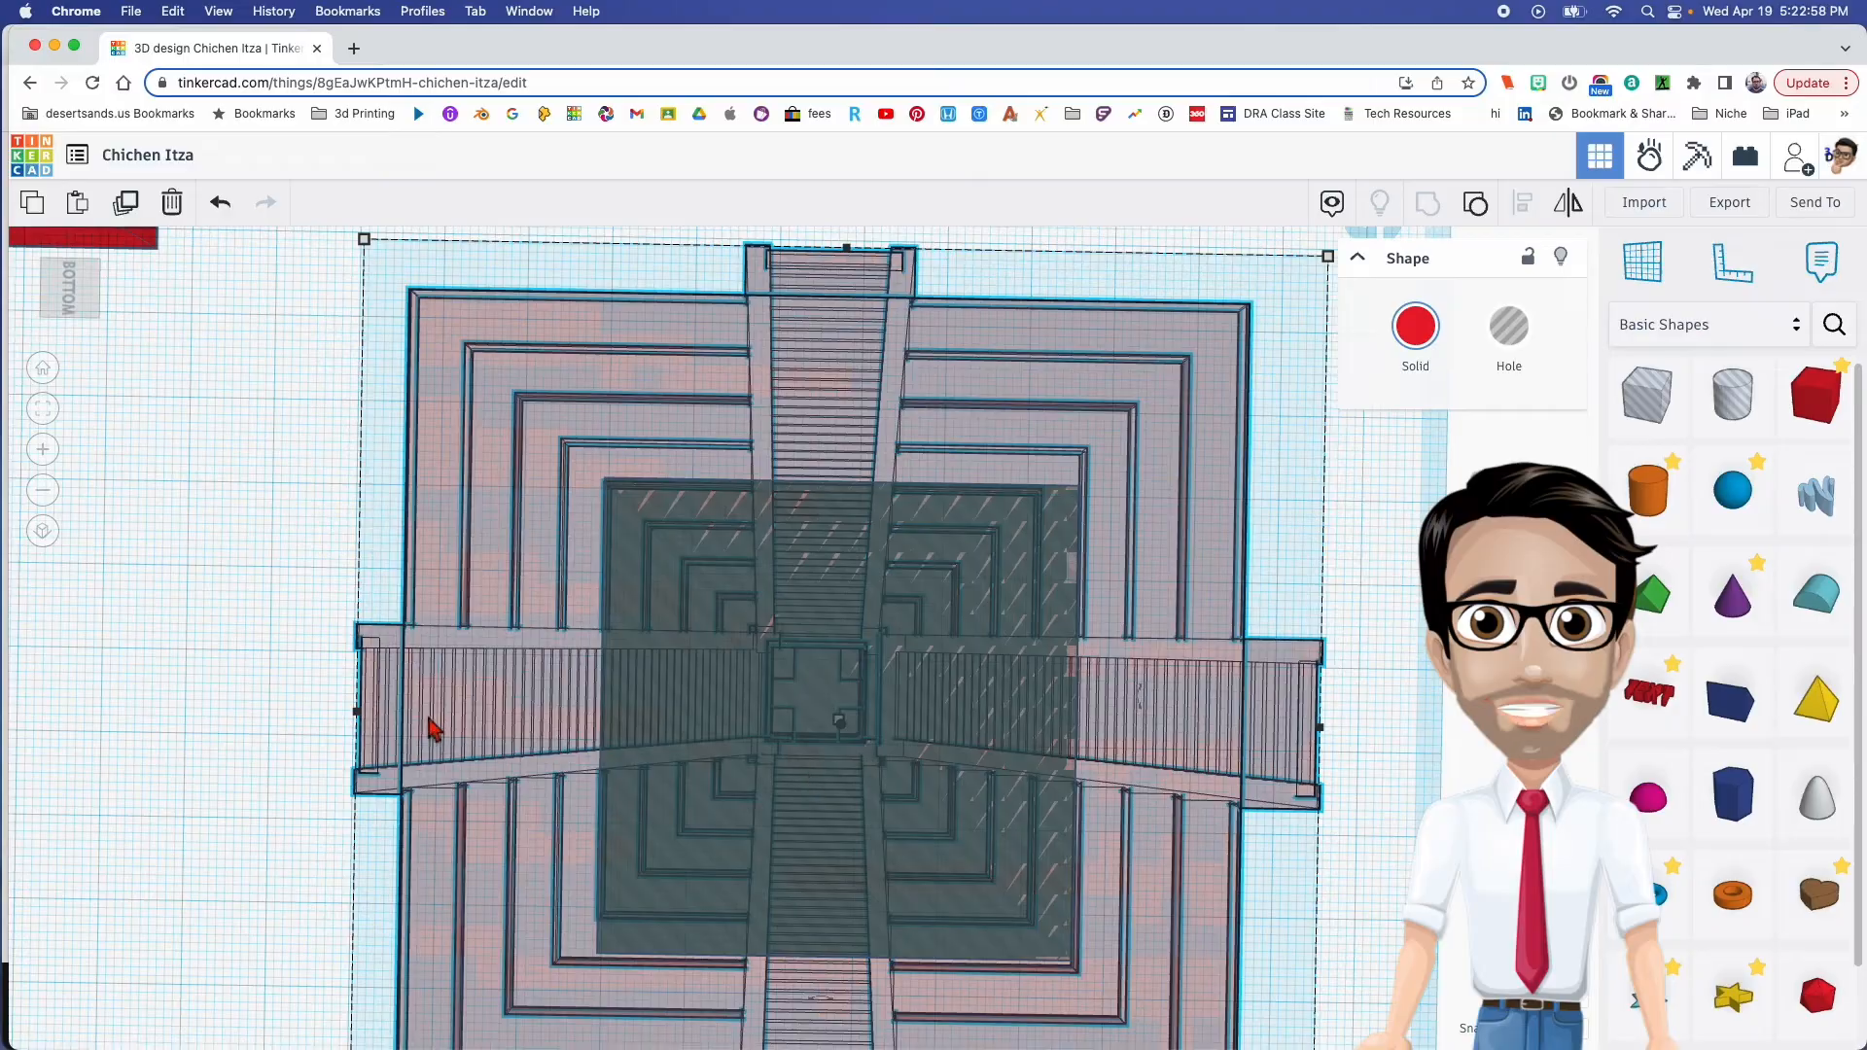
{"action": "left_click", "coordinate": [1407, 555]}
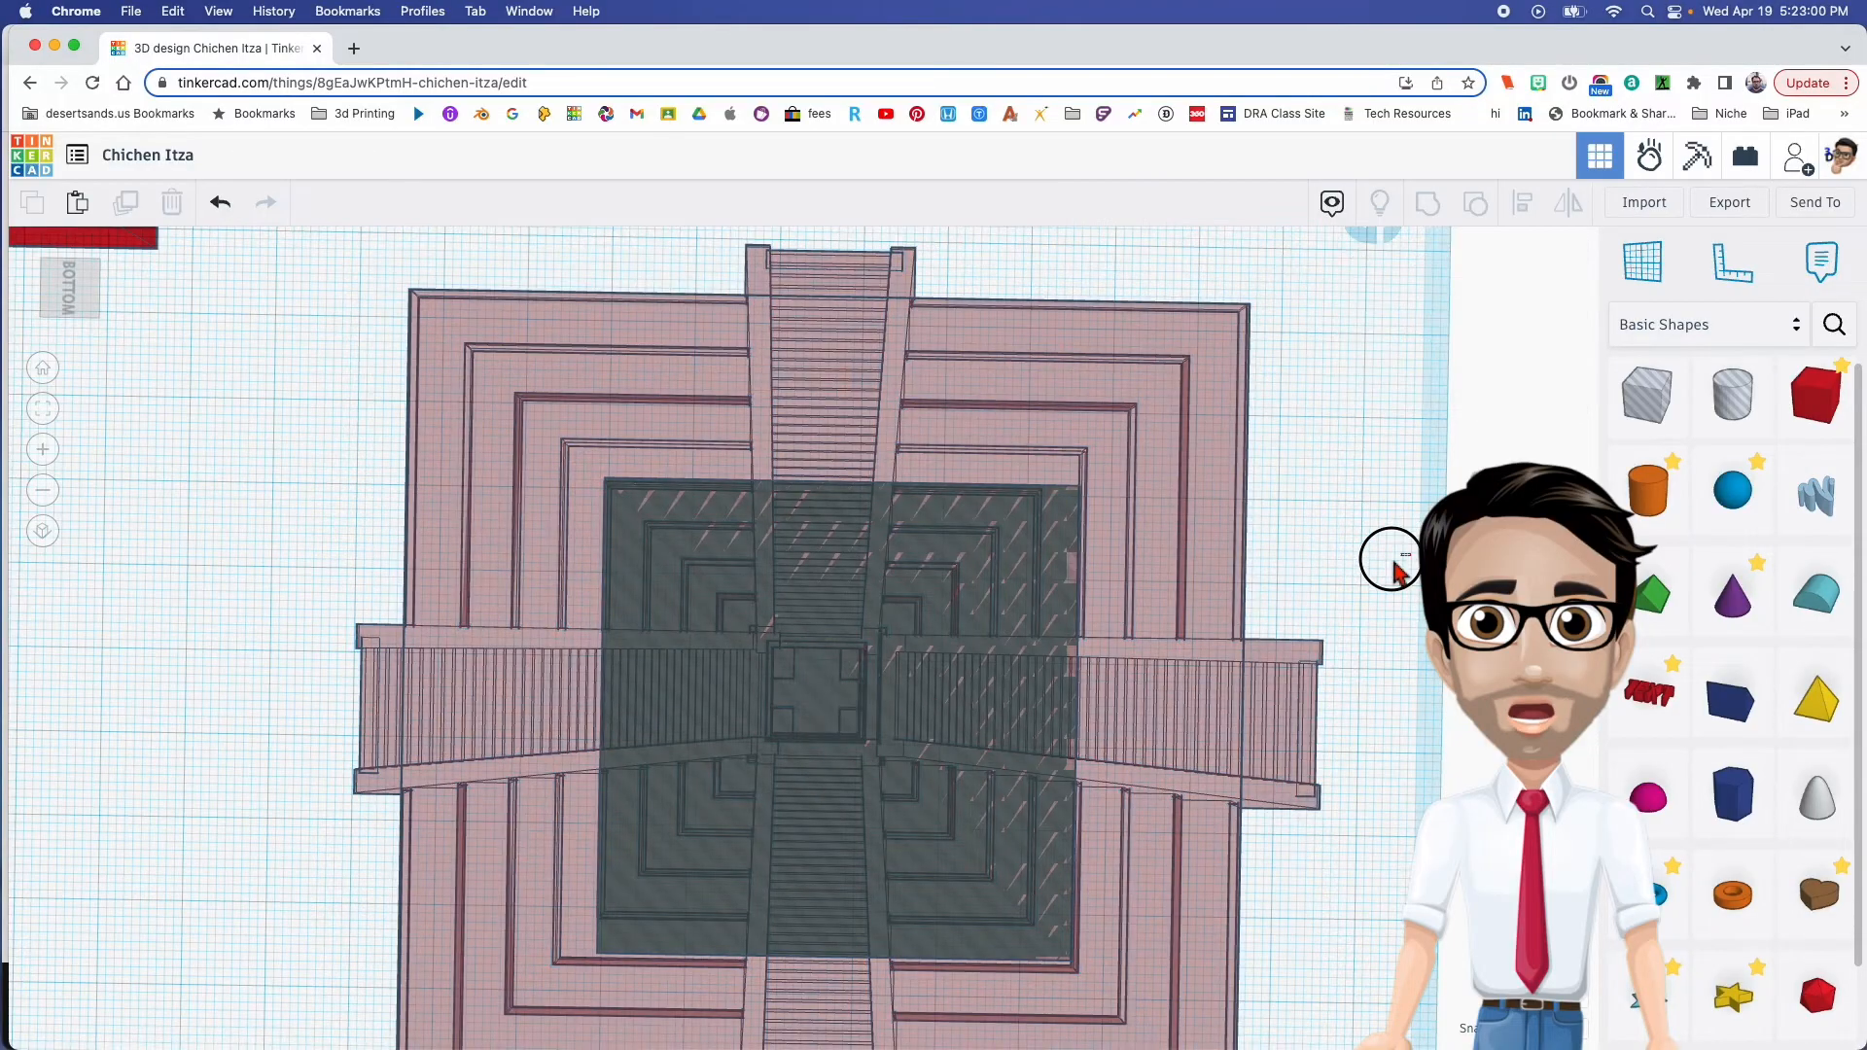
{"action": "left_click_drag", "start_coordinate": [960, 670], "coordinate": [1145, 641]}
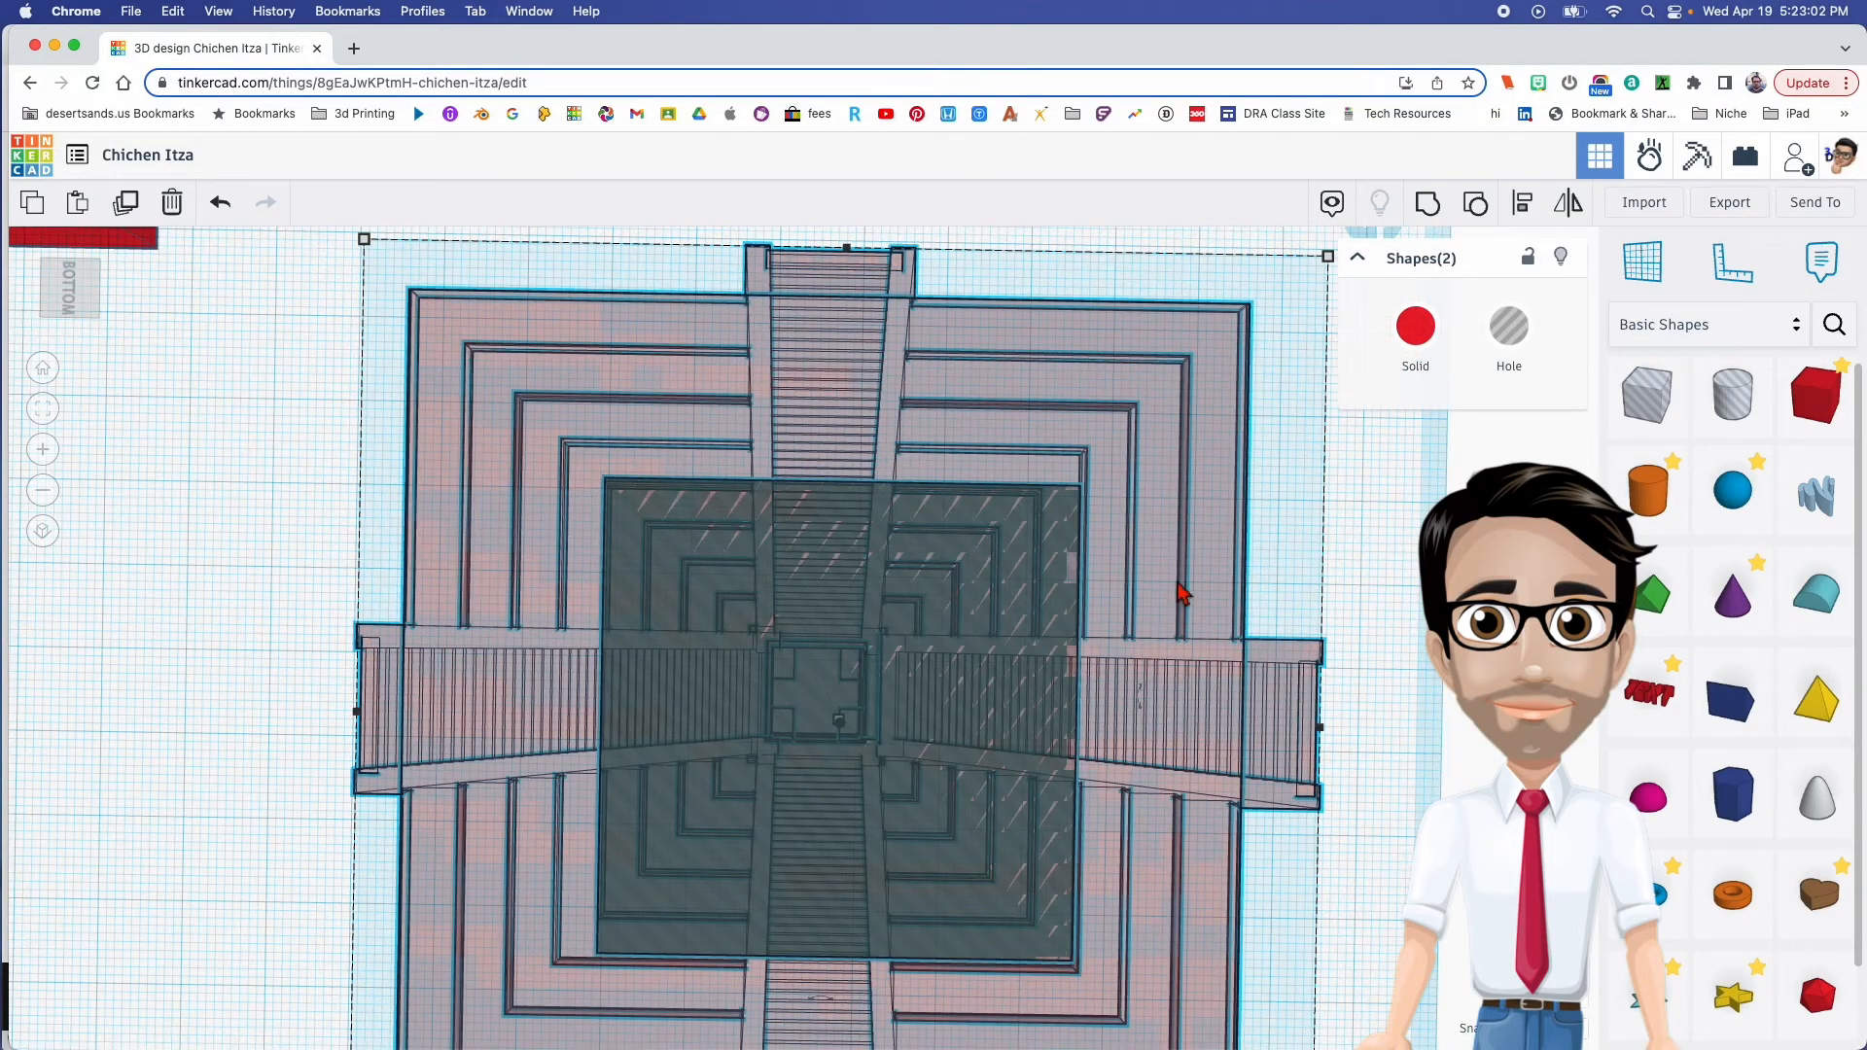
{"action": "left_click", "coordinate": [1208, 447], "text": "shift"}
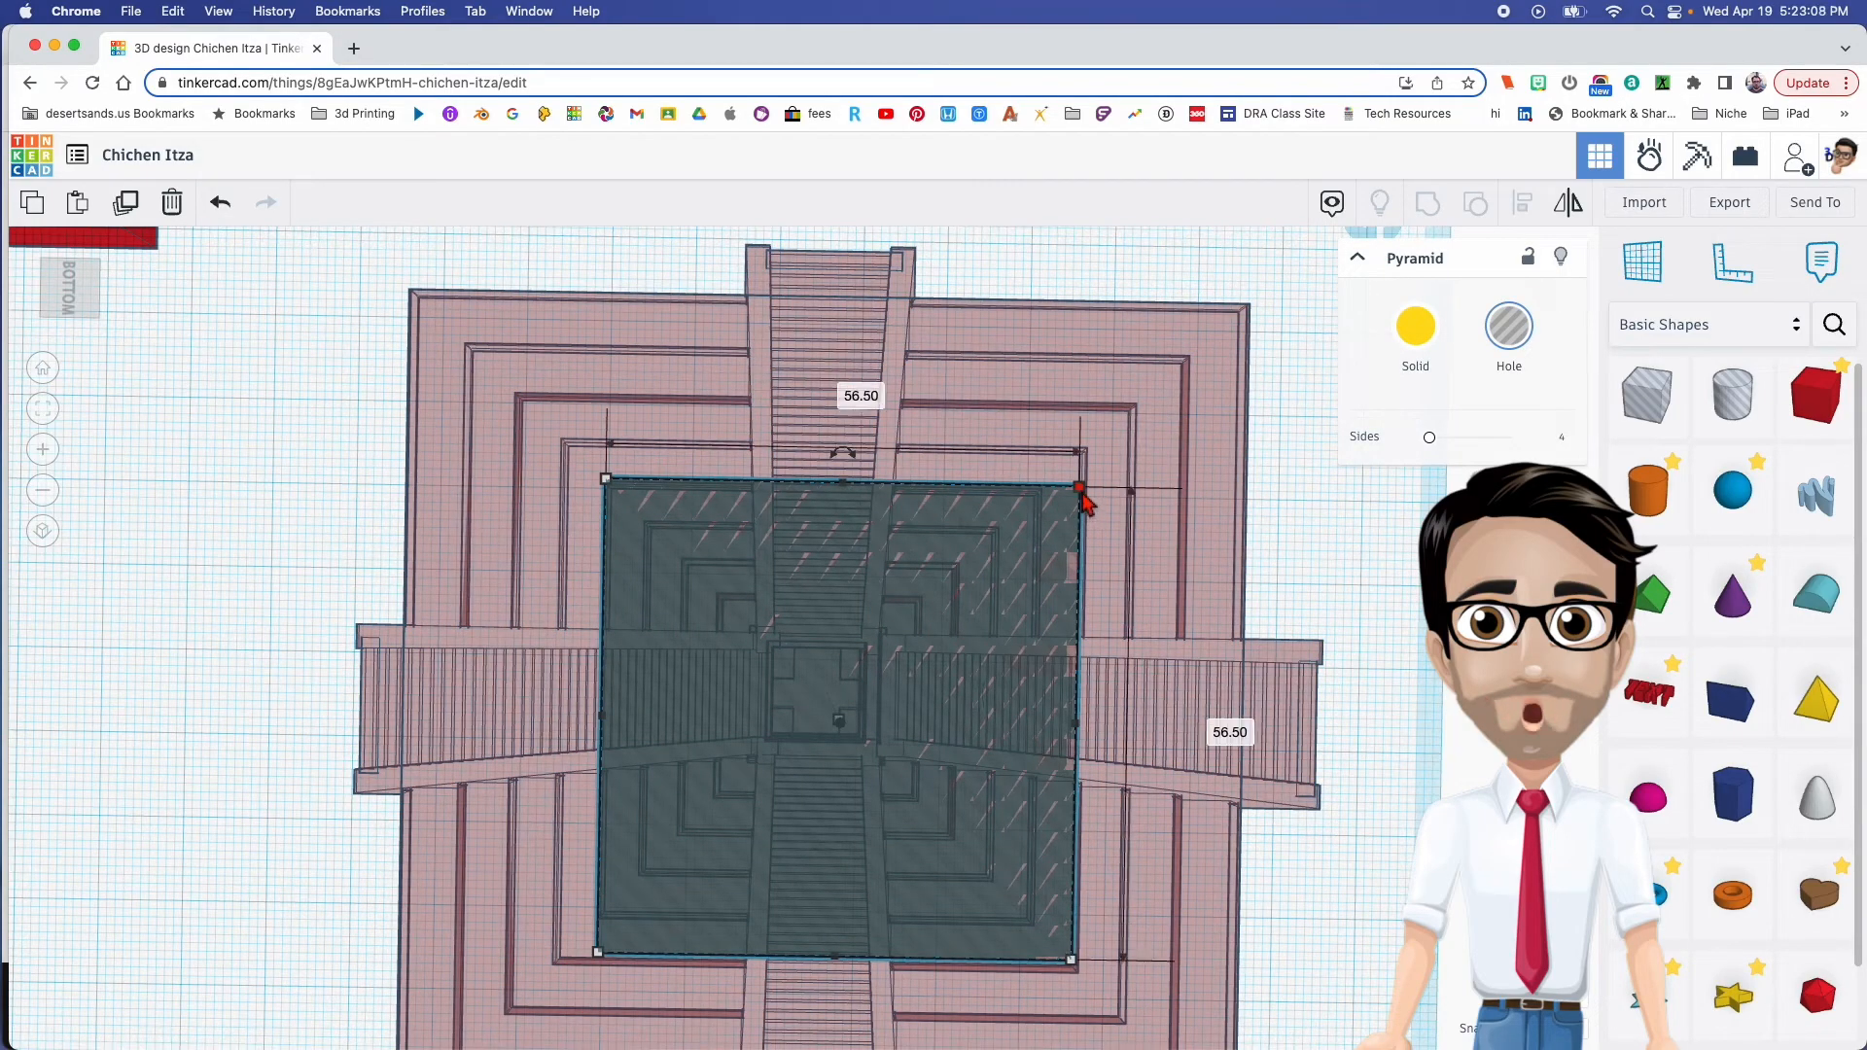
{"action": "left_click_drag", "start_coordinate": [1080, 489], "coordinate": [1145, 407]}
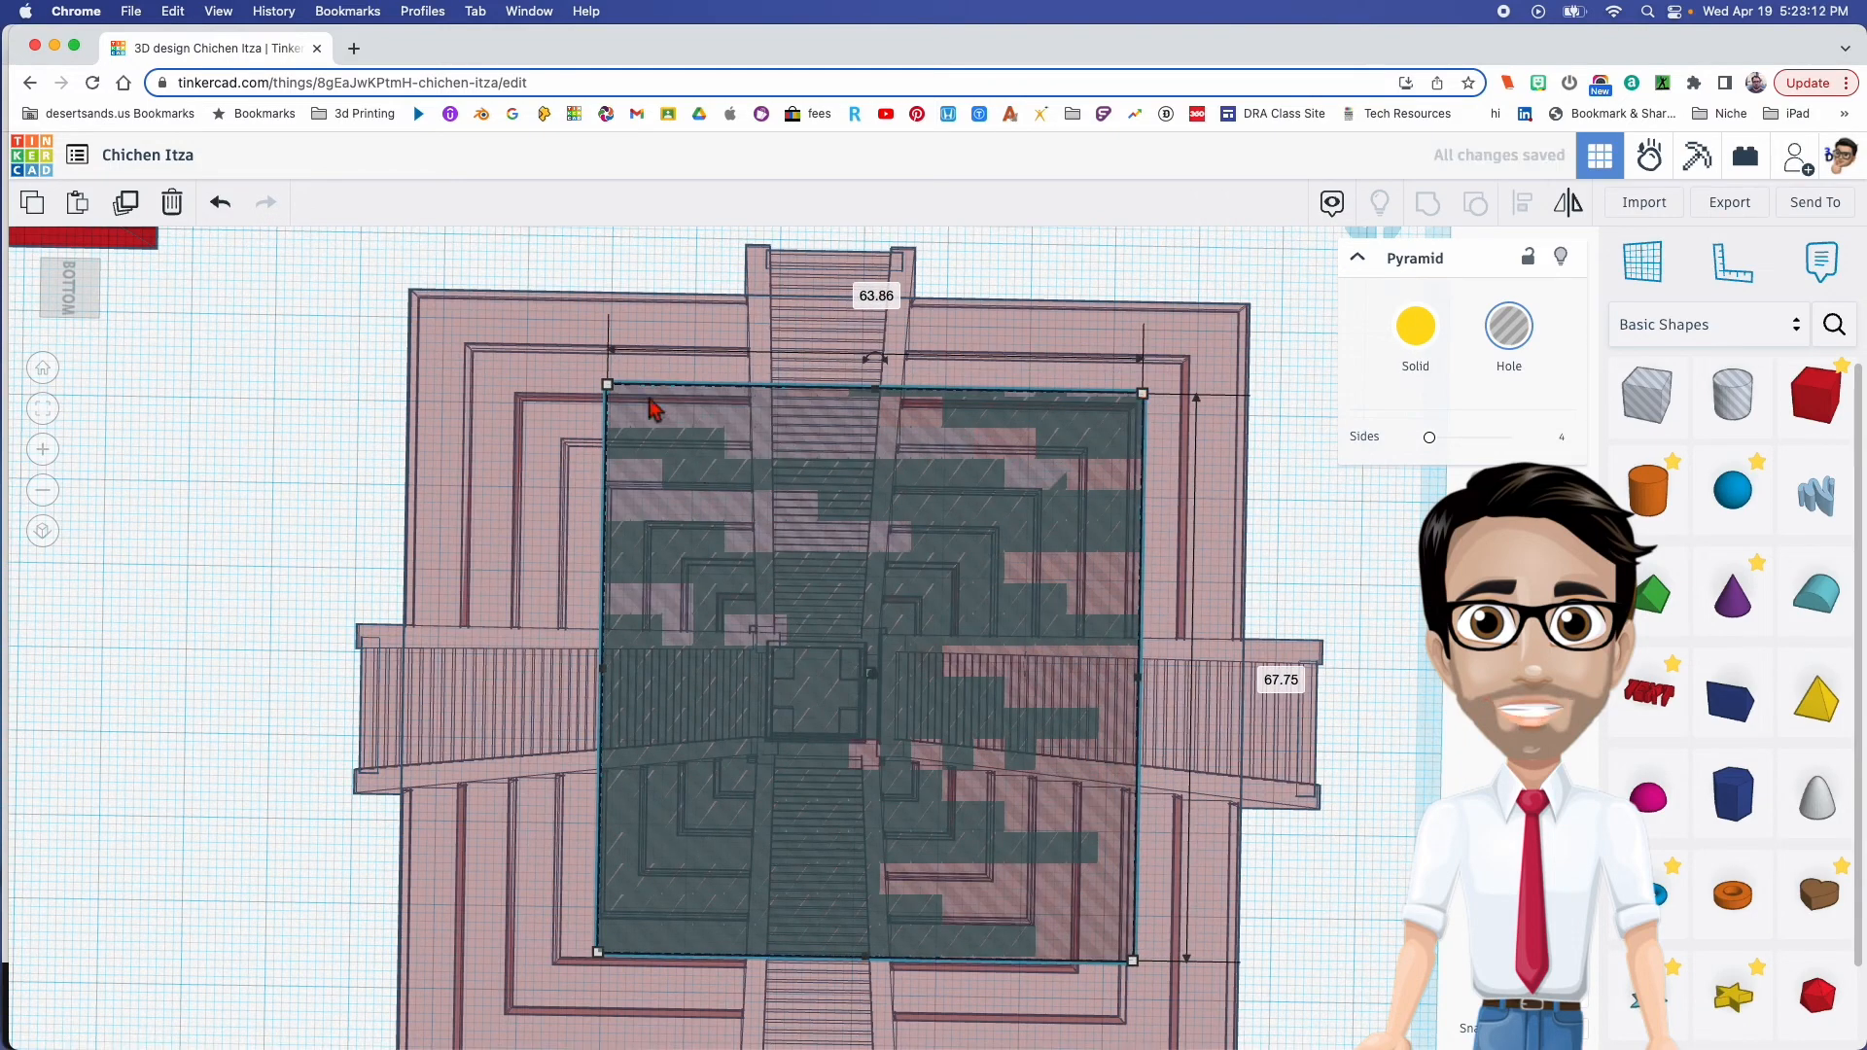
Extend the pyramid hole's base from its other corners so it nearly fills the model's footprint
{"action": "left_click_drag", "start_coordinate": [606, 385], "coordinate": [494, 376]}
{"action": "middle_click_drag", "start_coordinate": [744, 624], "coordinate": [703, 381]}
{"action": "left_click_drag", "start_coordinate": [1095, 718], "coordinate": [1141, 834]}
{"action": "right_click_drag", "start_coordinate": [1086, 751], "coordinate": [700, 612]}
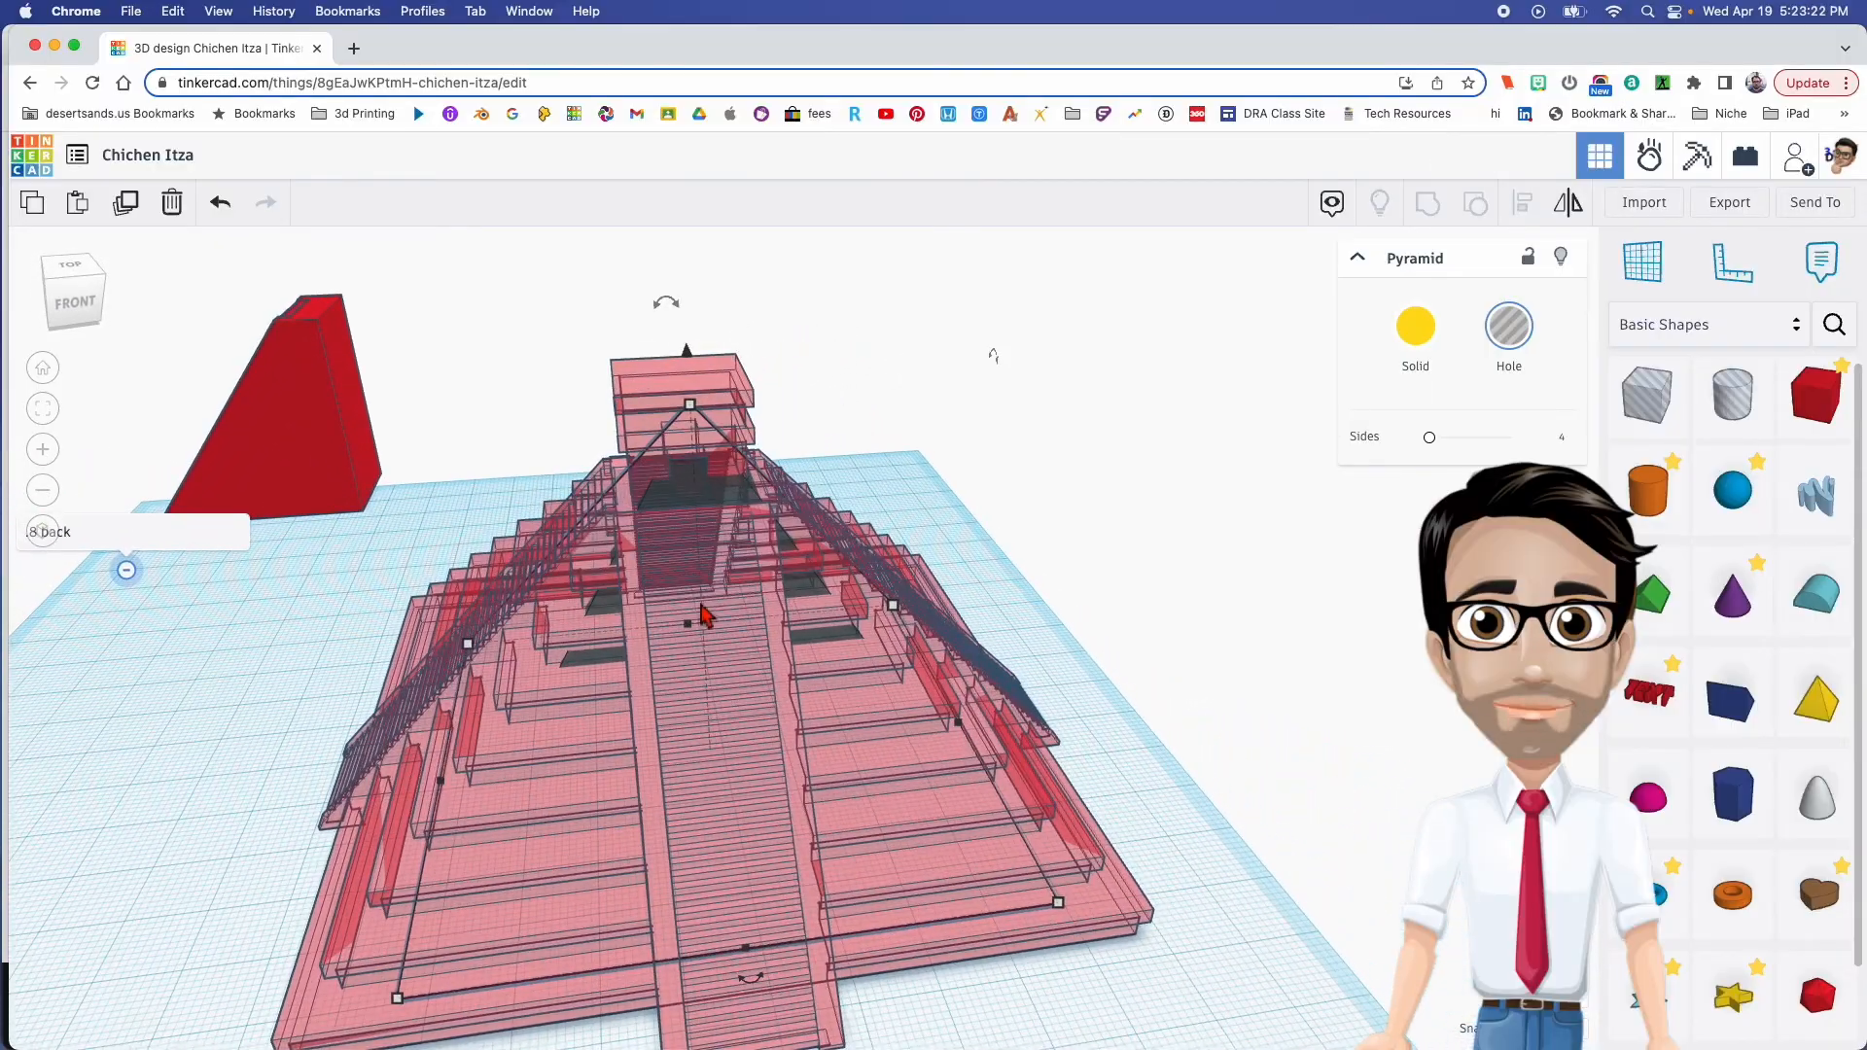
Center the pyramid hole within the transparent model again, using Align with both shapes selected
{"action": "left_click", "coordinate": [842, 745], "text": "shift"}
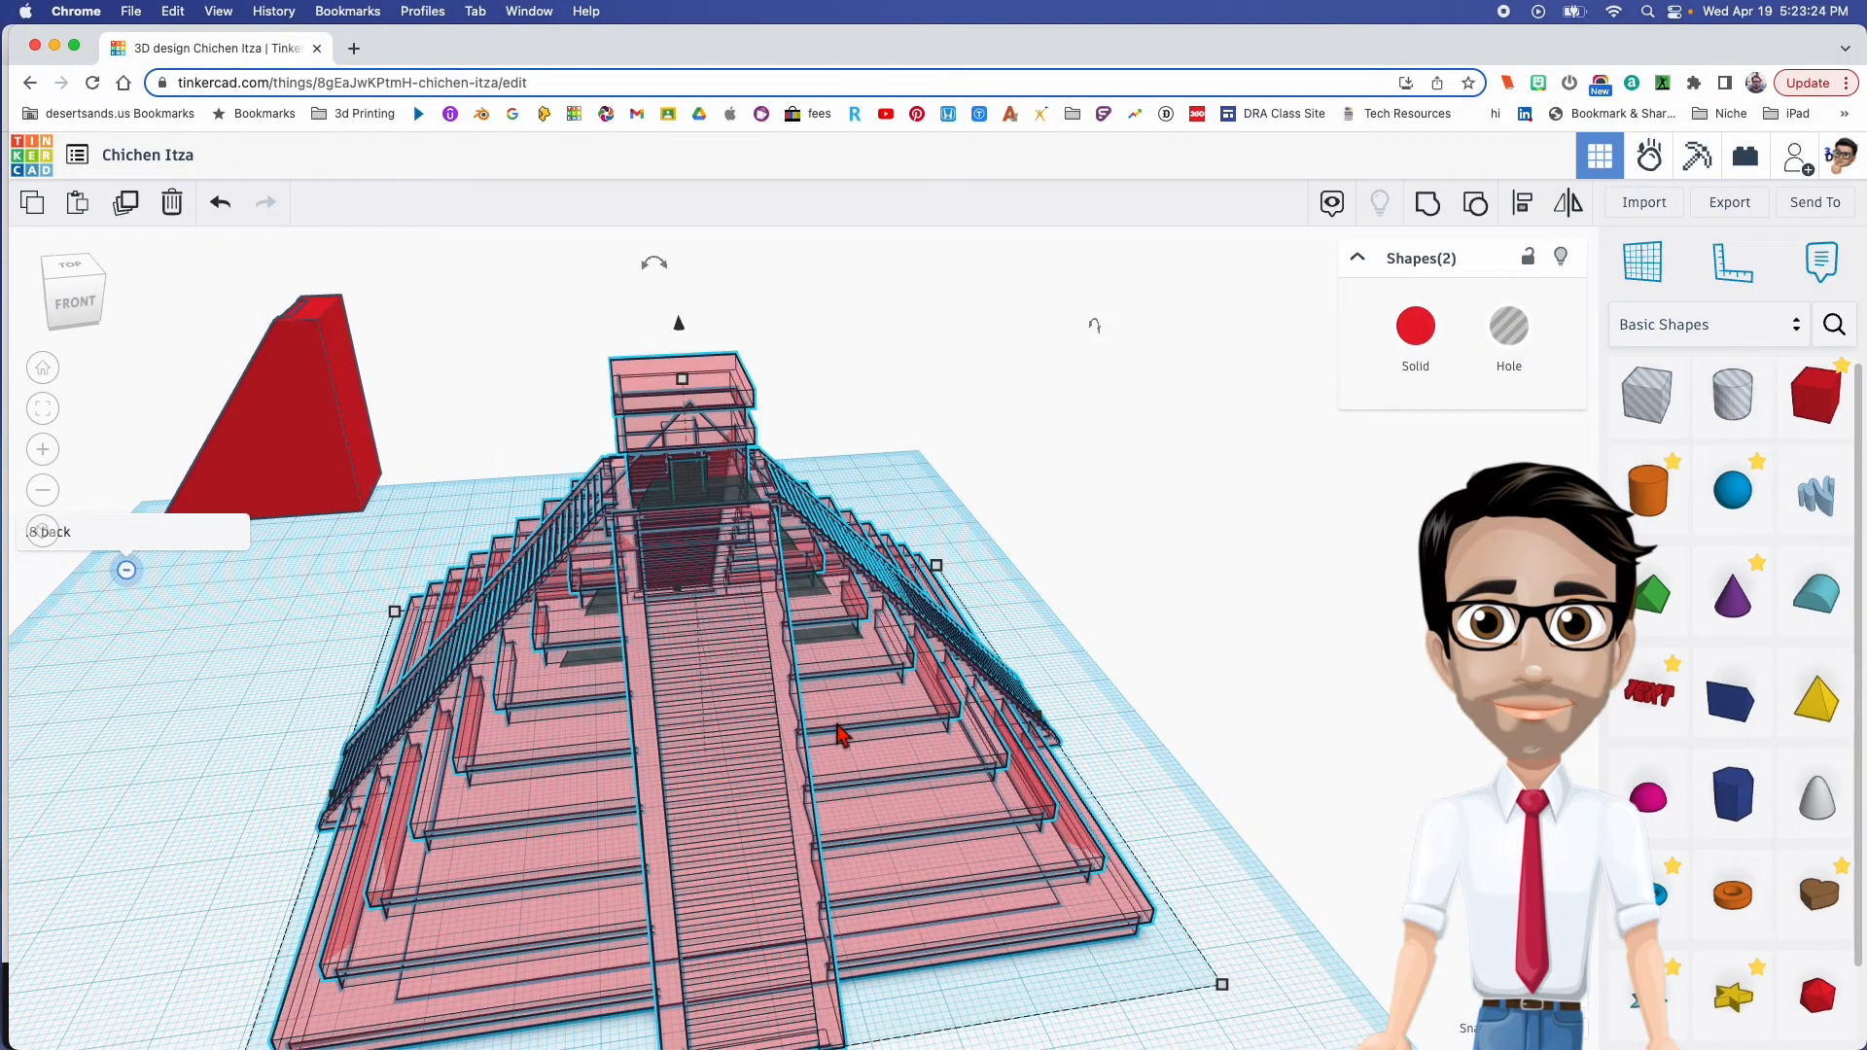
{"action": "middle_click_drag", "start_coordinate": [819, 882], "coordinate": [854, 739]}
{"action": "left_click", "coordinate": [839, 797]}
{"action": "left_click", "coordinate": [352, 582]}
{"action": "right_click_drag", "start_coordinate": [657, 622], "coordinate": [729, 717]}
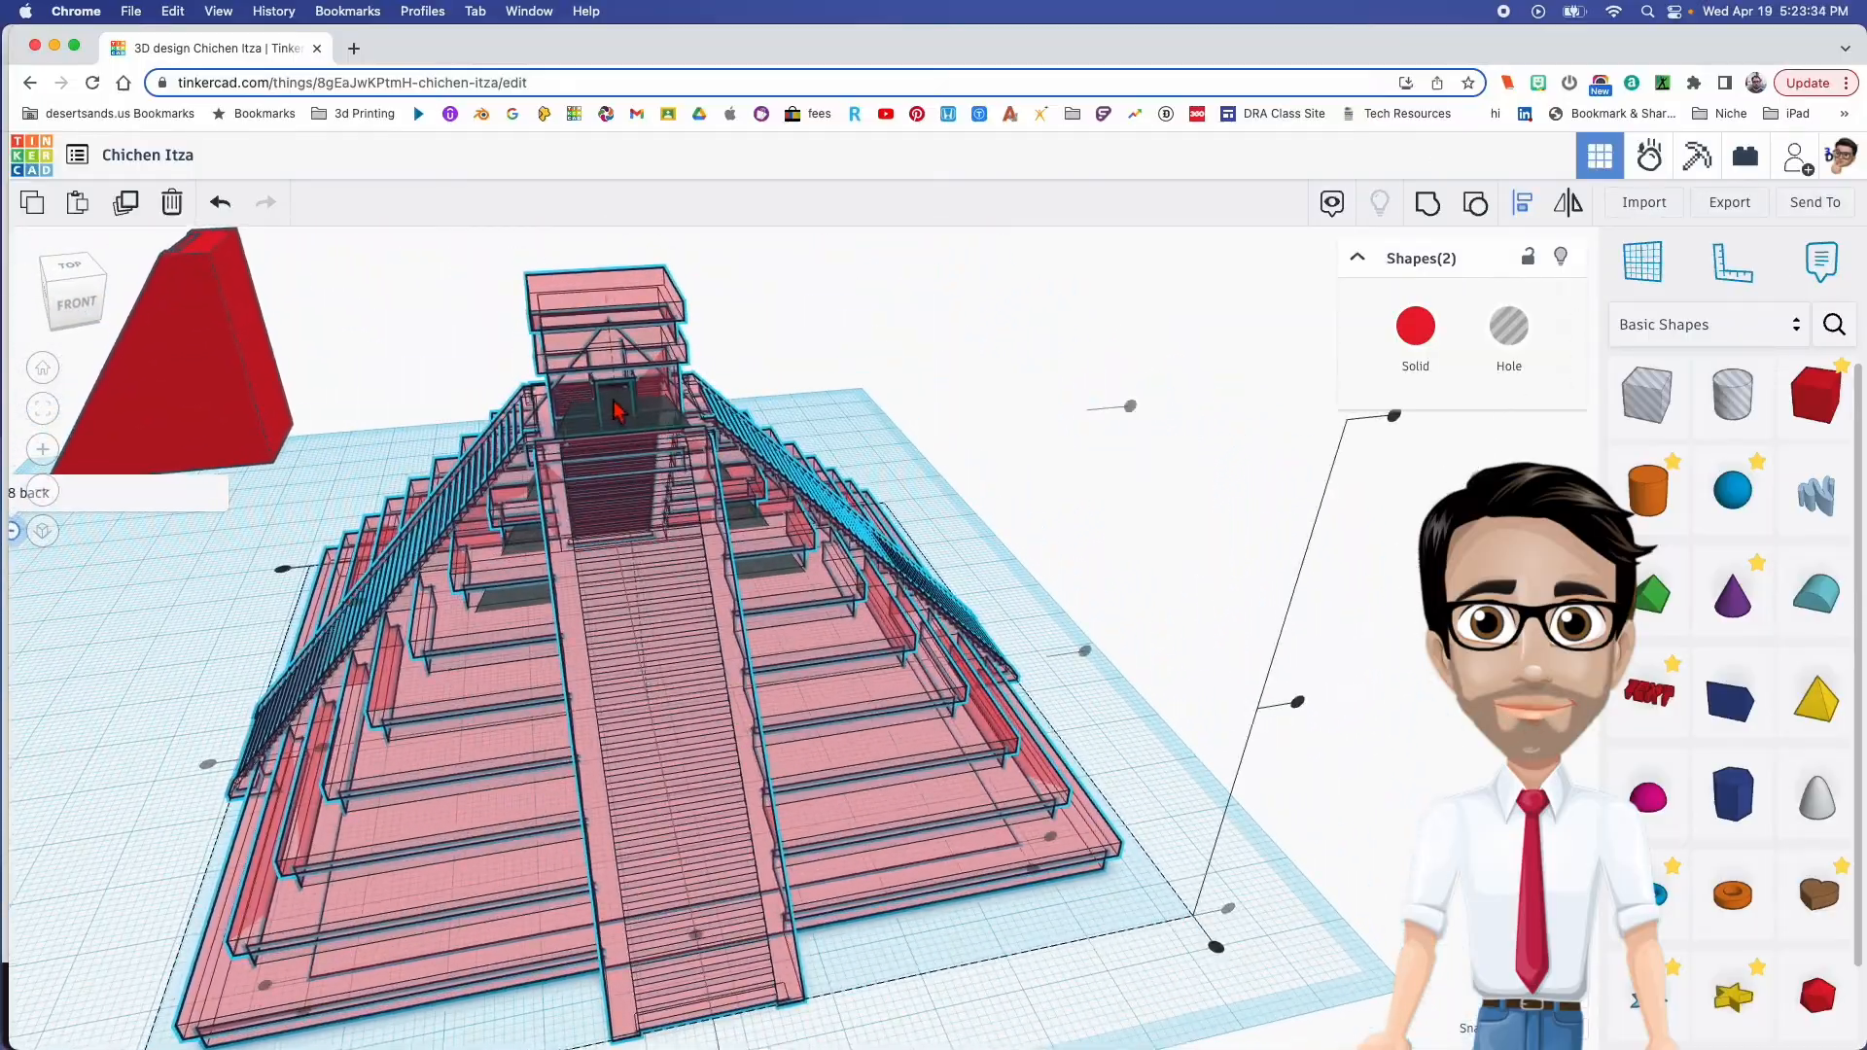
Lower the pyramid hole's height to about 54.3 and group it with the model to hollow out the inside
{"action": "left_click", "coordinate": [834, 409]}
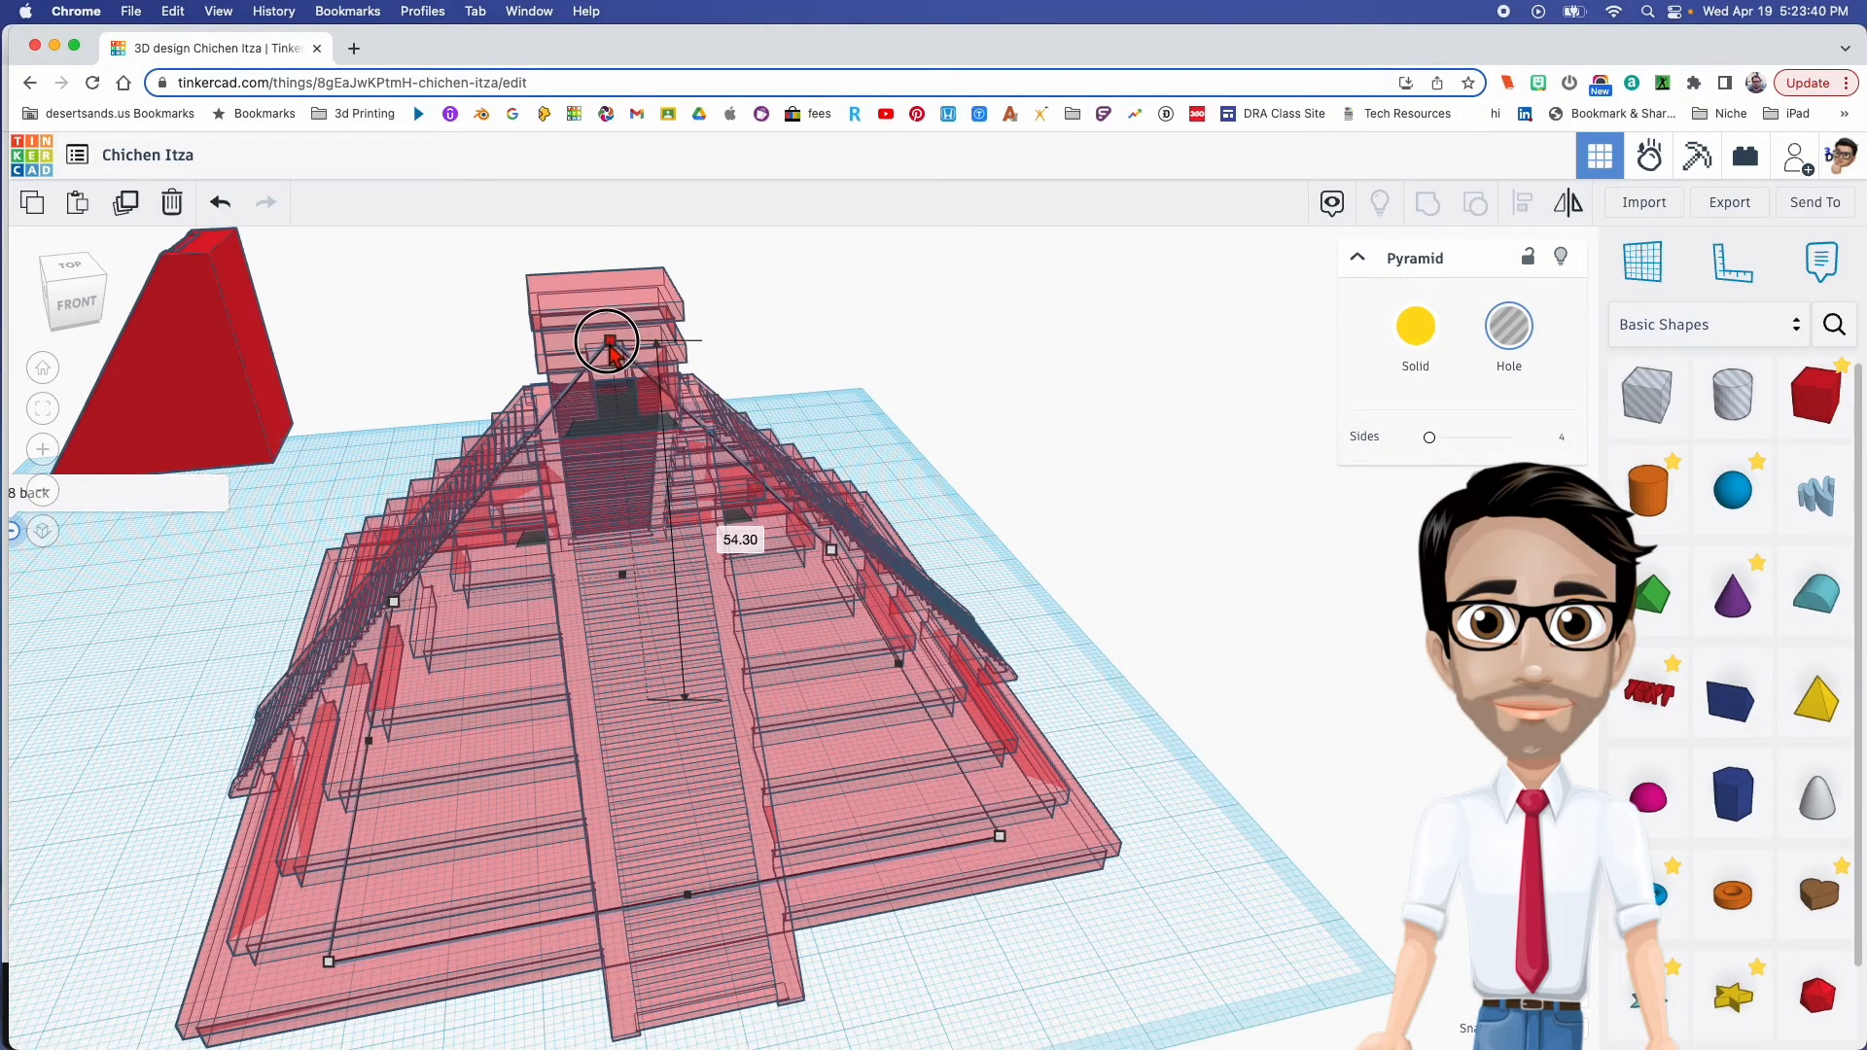
{"action": "right_click_drag", "start_coordinate": [612, 381], "coordinate": [962, 500]}
{"action": "left_click", "coordinate": [733, 590], "text": "shift"}
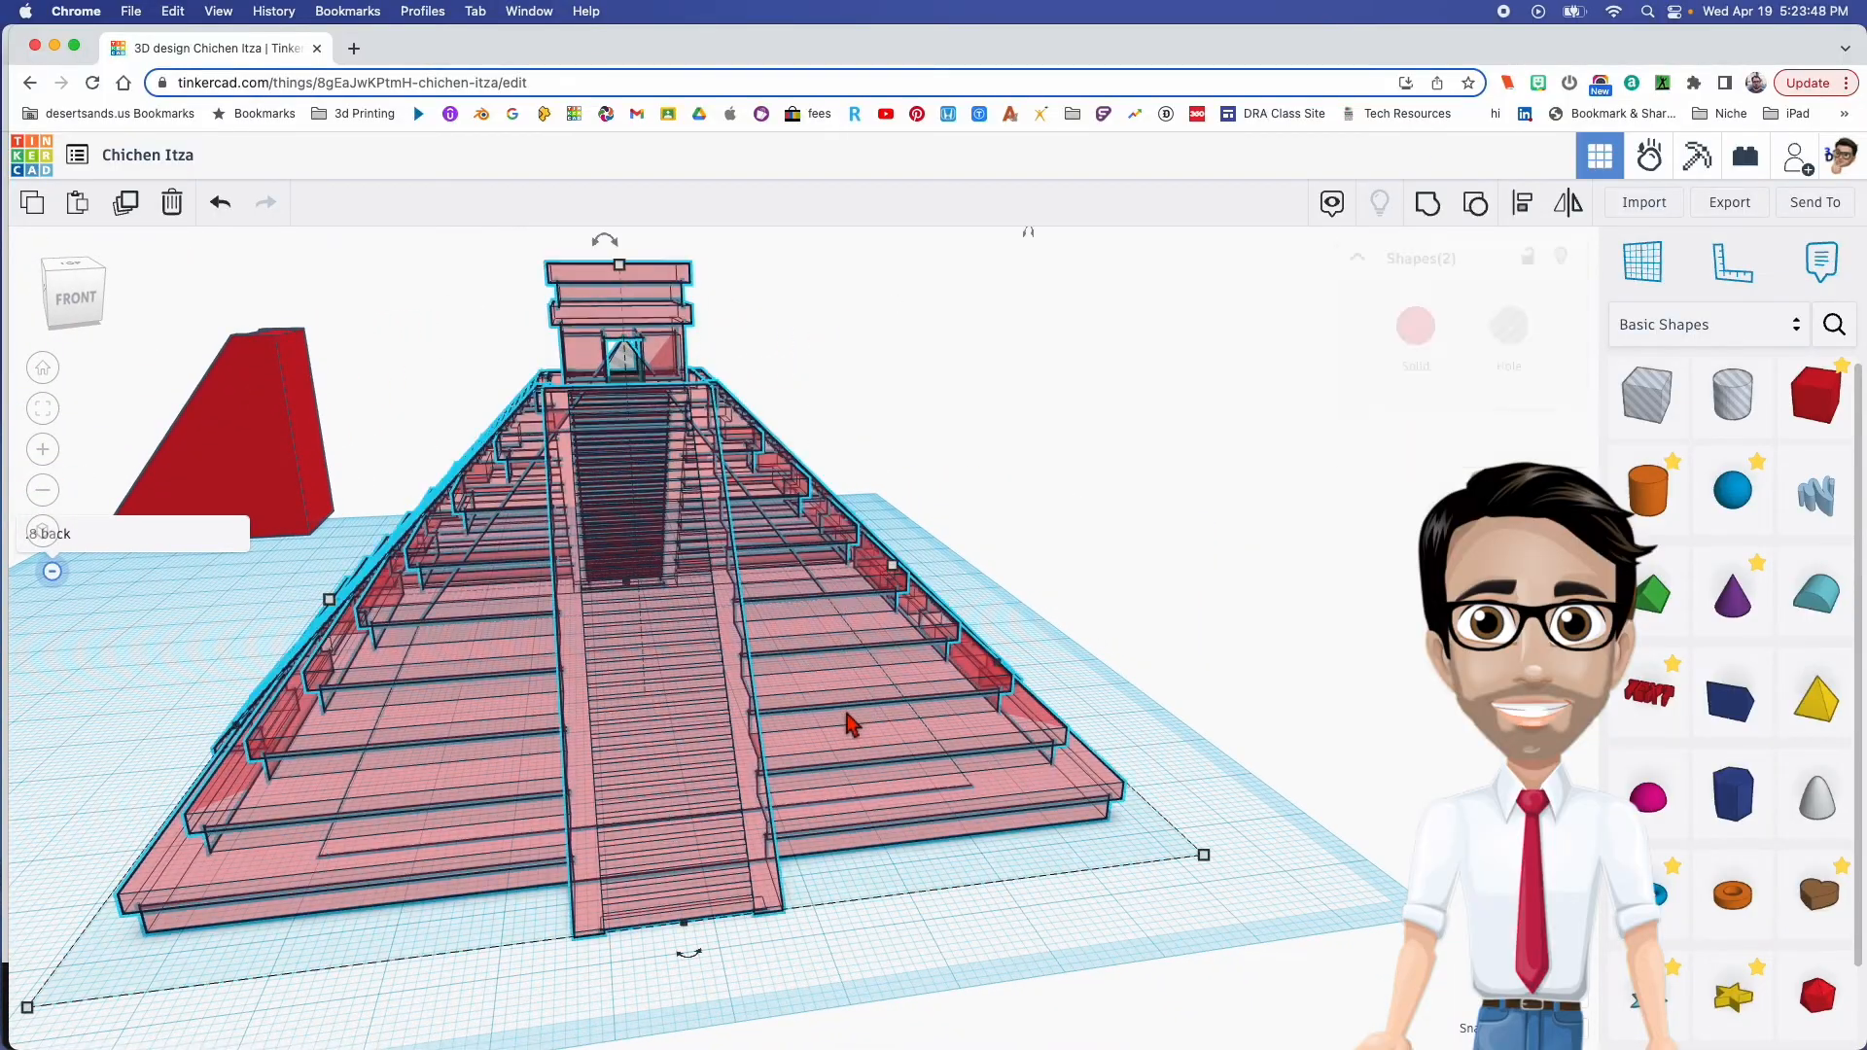
{"action": "key", "text": "ctrl+g"}
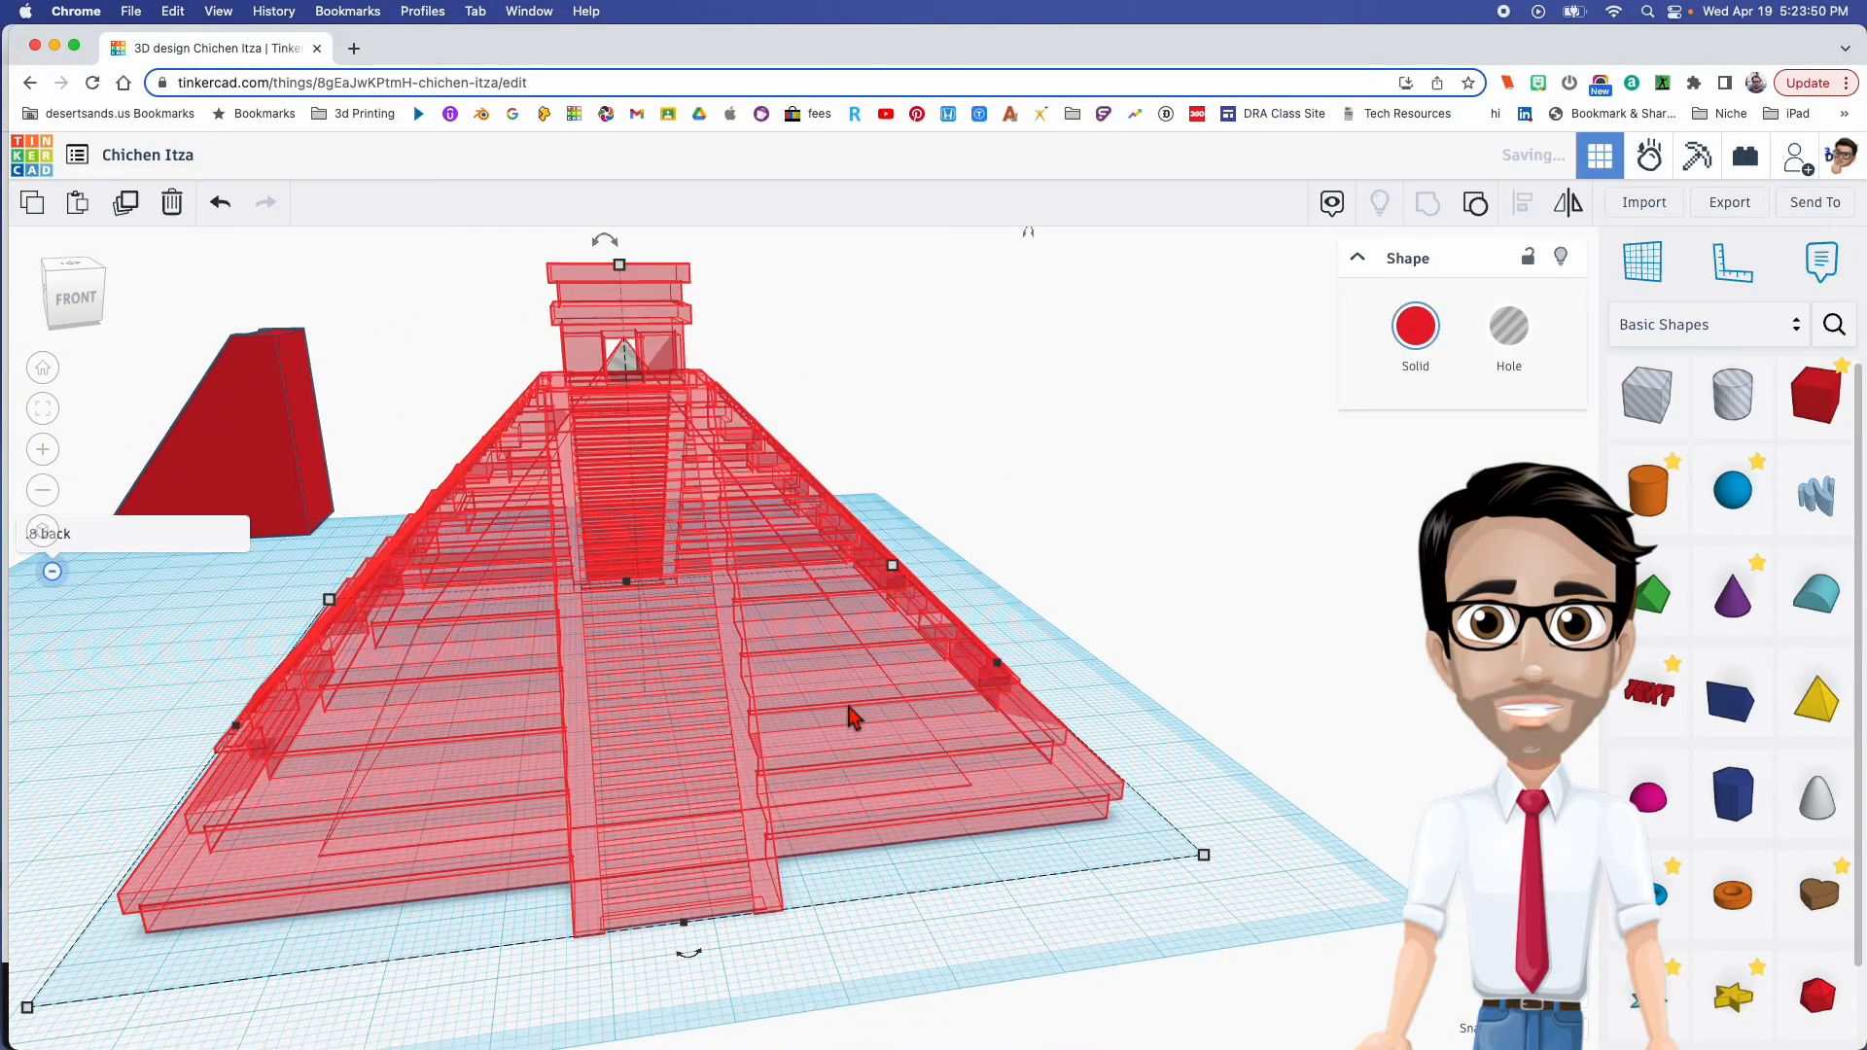
{"action": "left_click", "coordinate": [846, 712]}
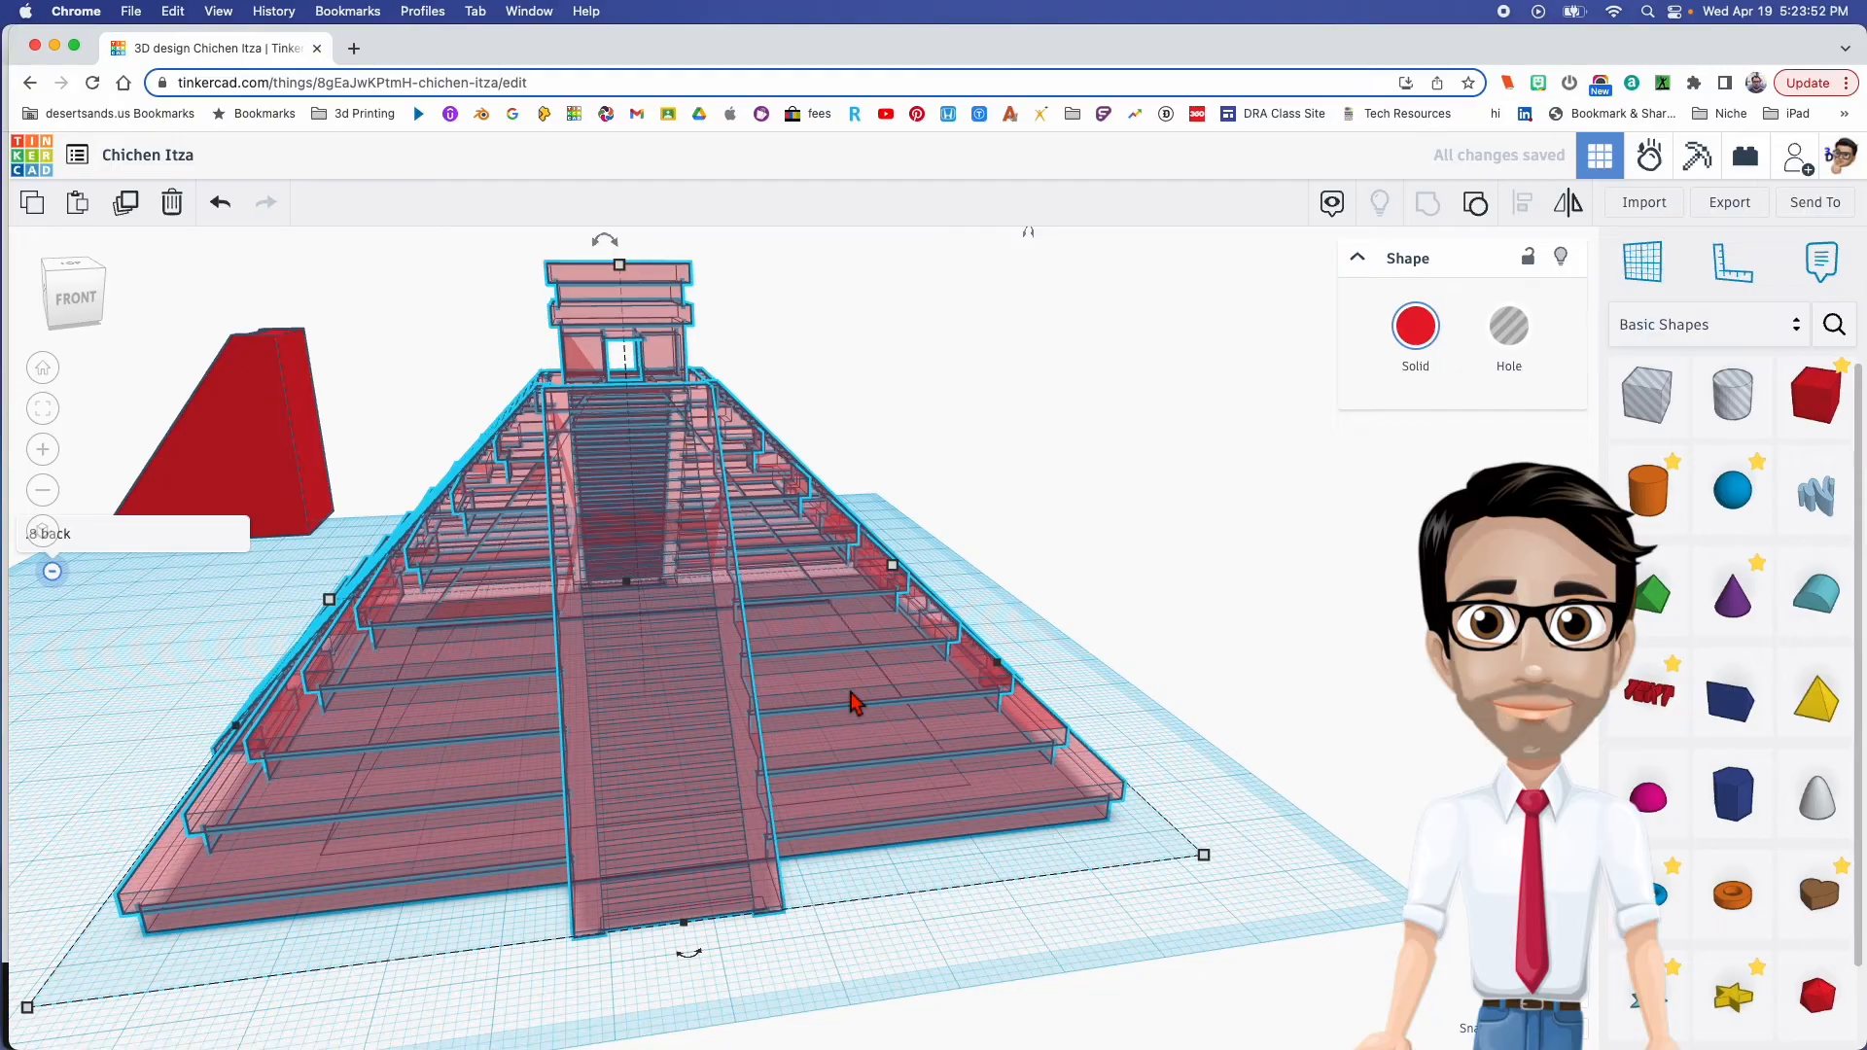
{"action": "right_click_drag", "start_coordinate": [925, 696], "coordinate": [883, 646]}
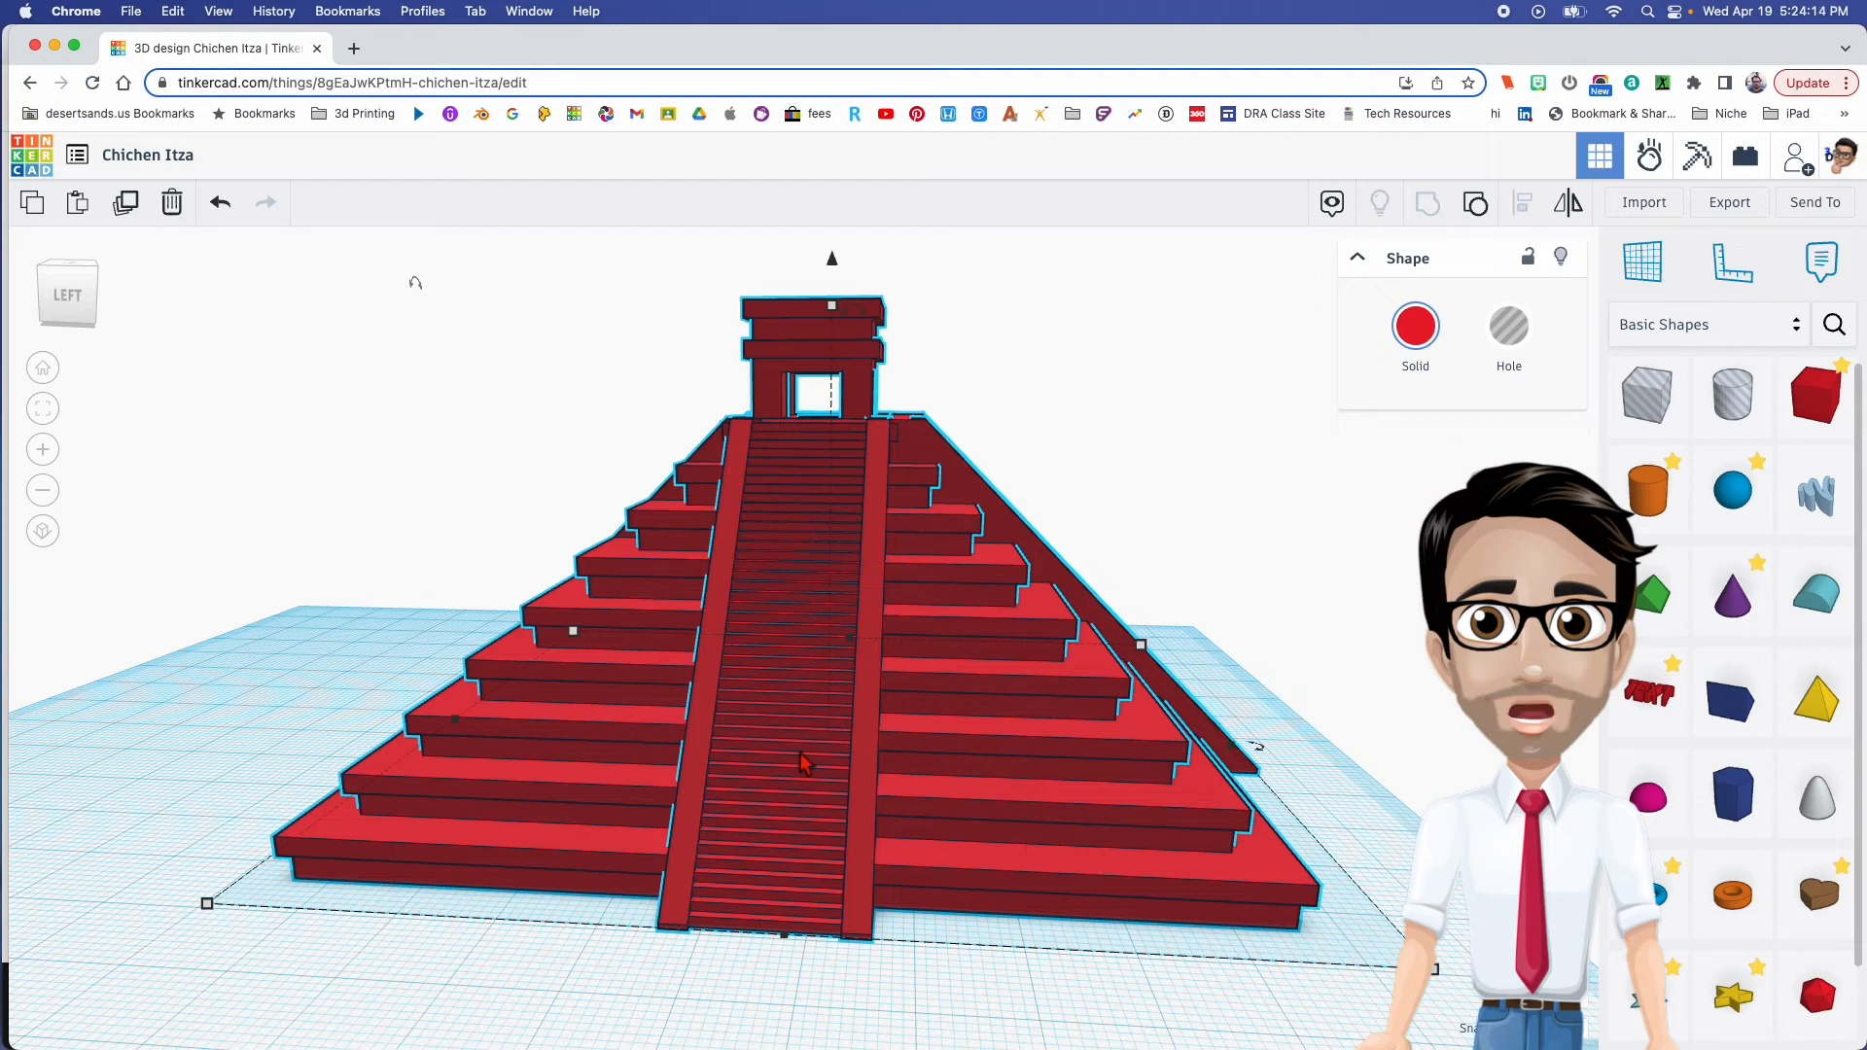
{"action": "left_click", "coordinate": [370, 667]}
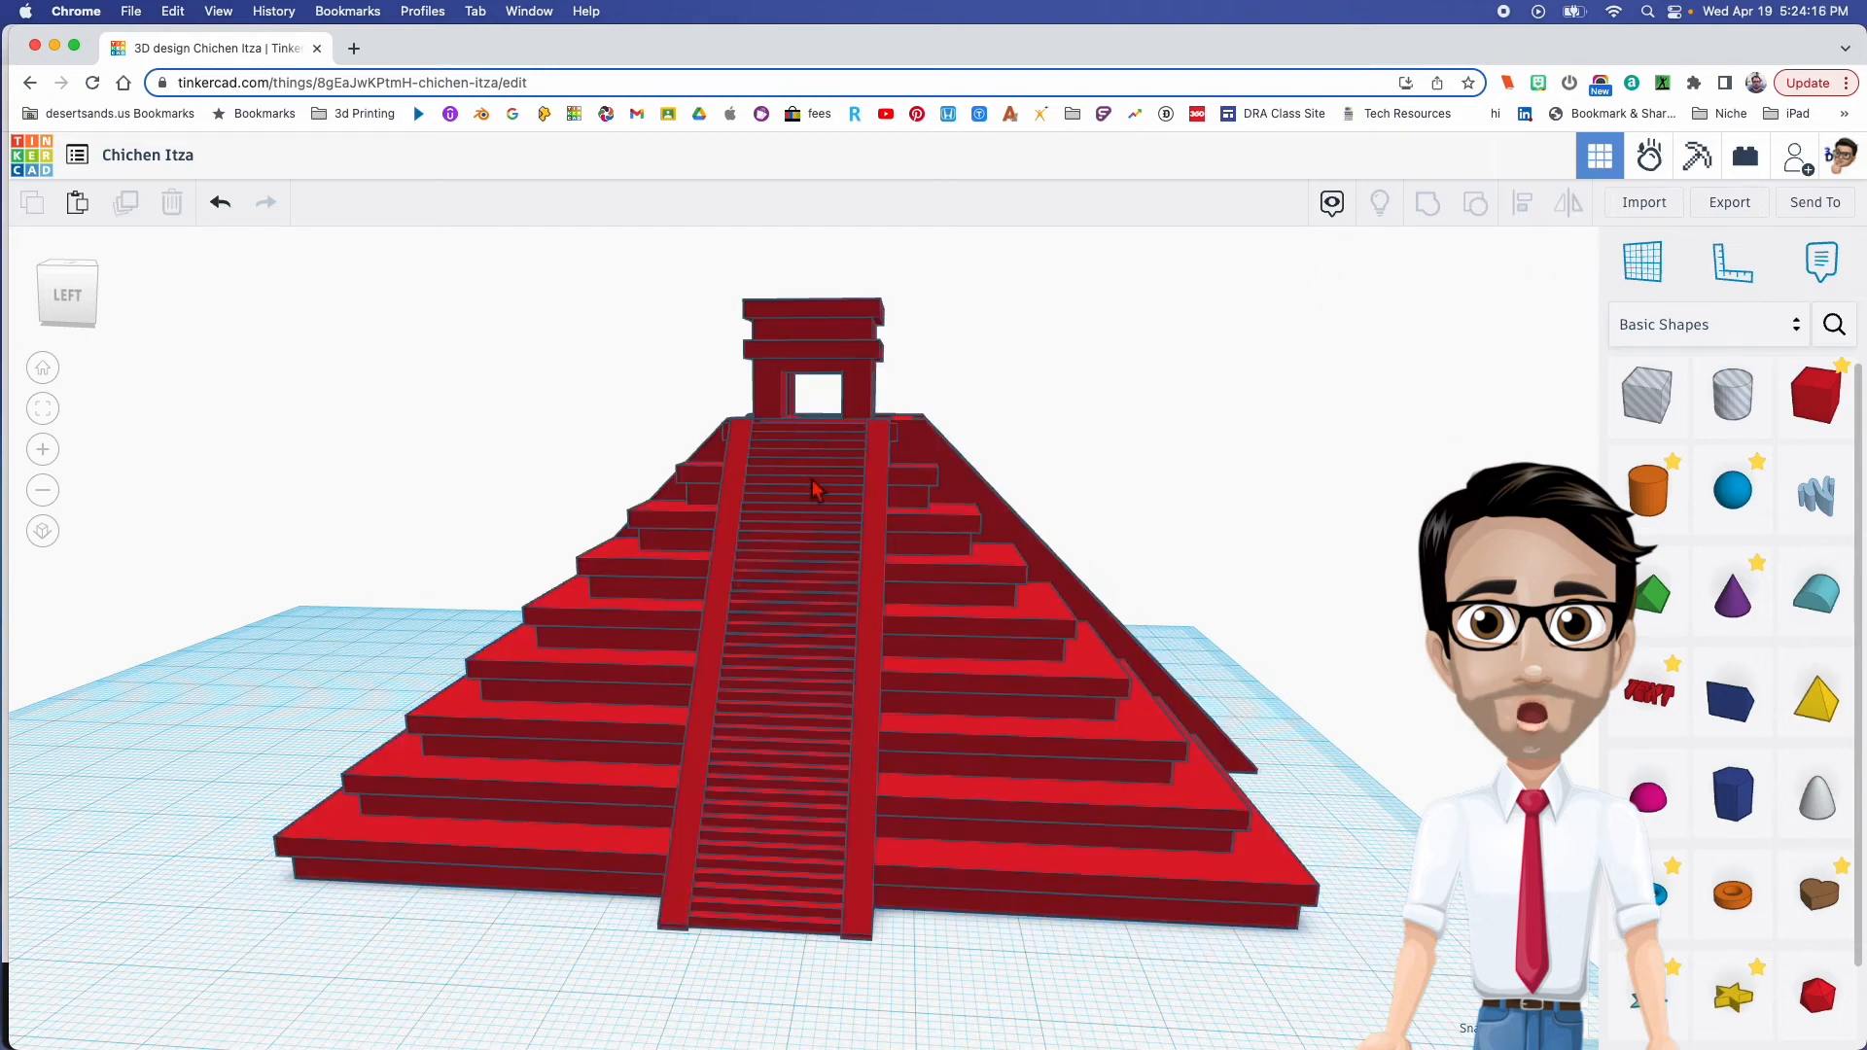
{"action": "right_click_drag", "start_coordinate": [821, 744], "coordinate": [885, 692]}
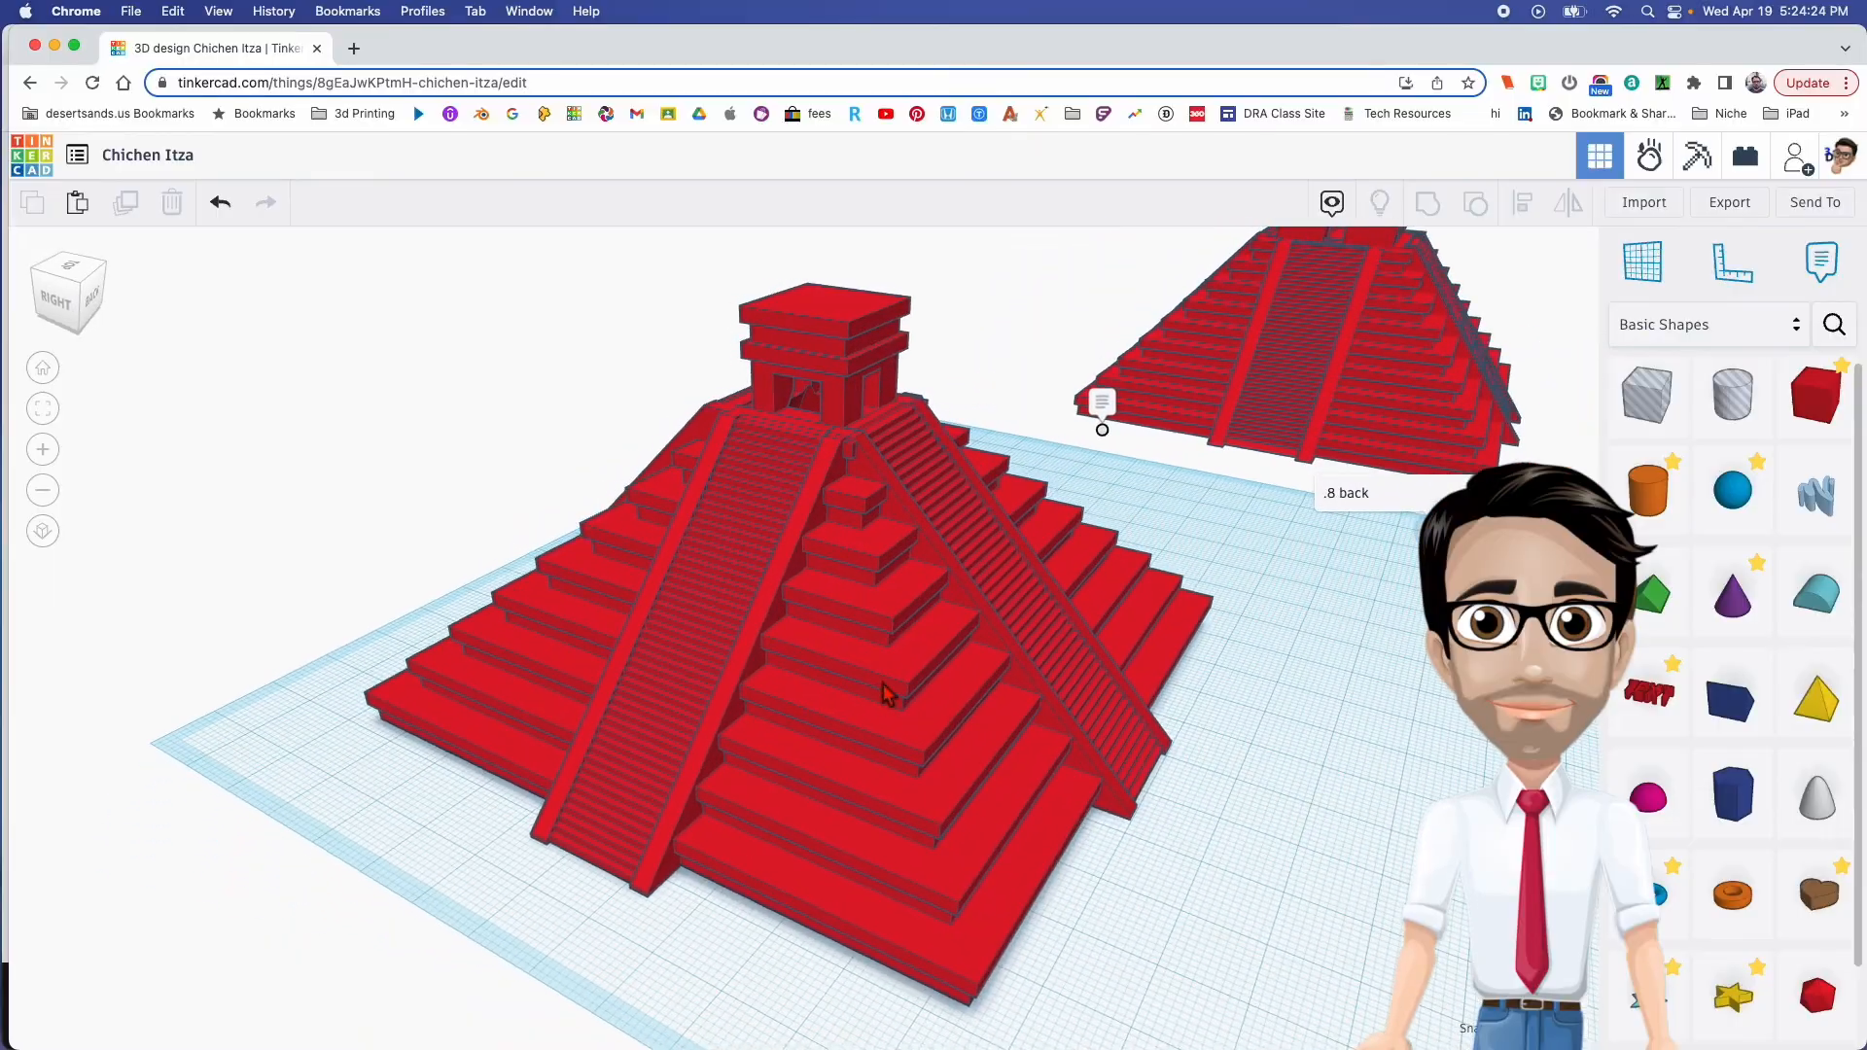
{"action": "right_click_drag", "start_coordinate": [1001, 669], "coordinate": [914, 661]}
{"action": "left_click", "coordinate": [918, 669]}
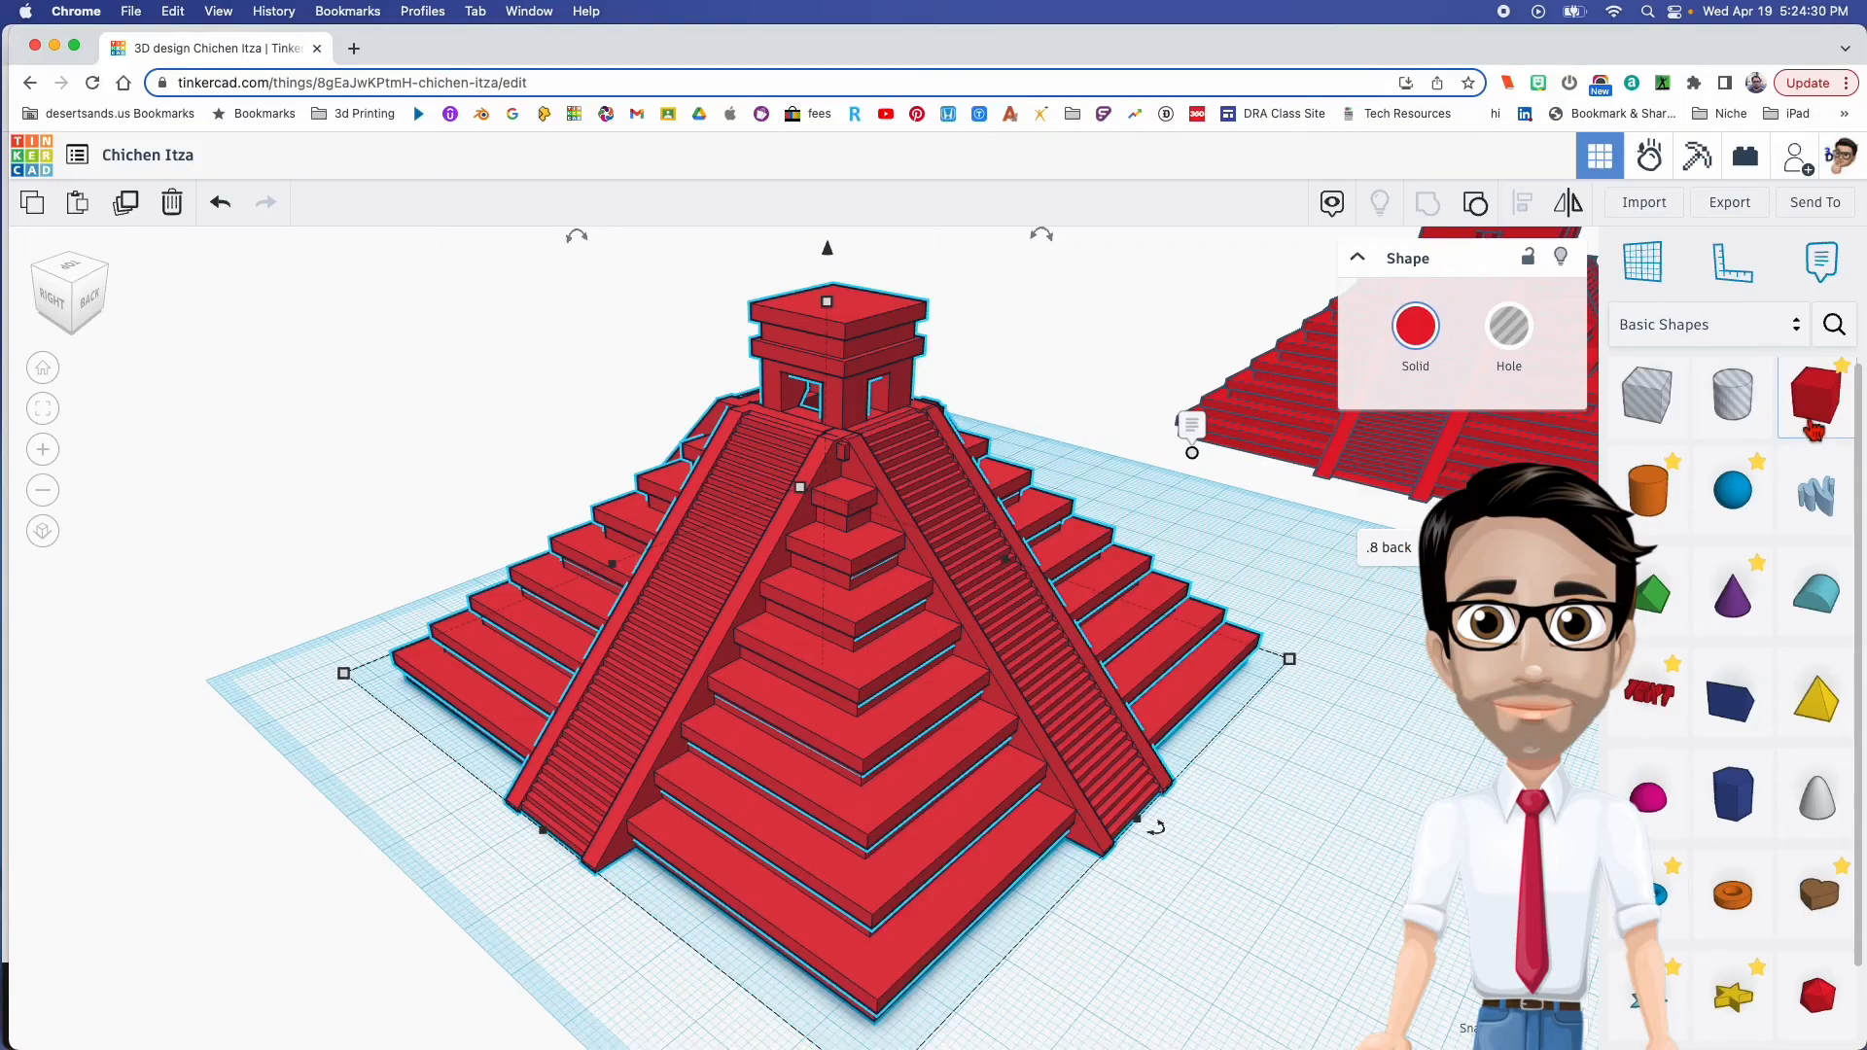
{"action": "left_click_drag", "start_coordinate": [1814, 418], "coordinate": [473, 860]}
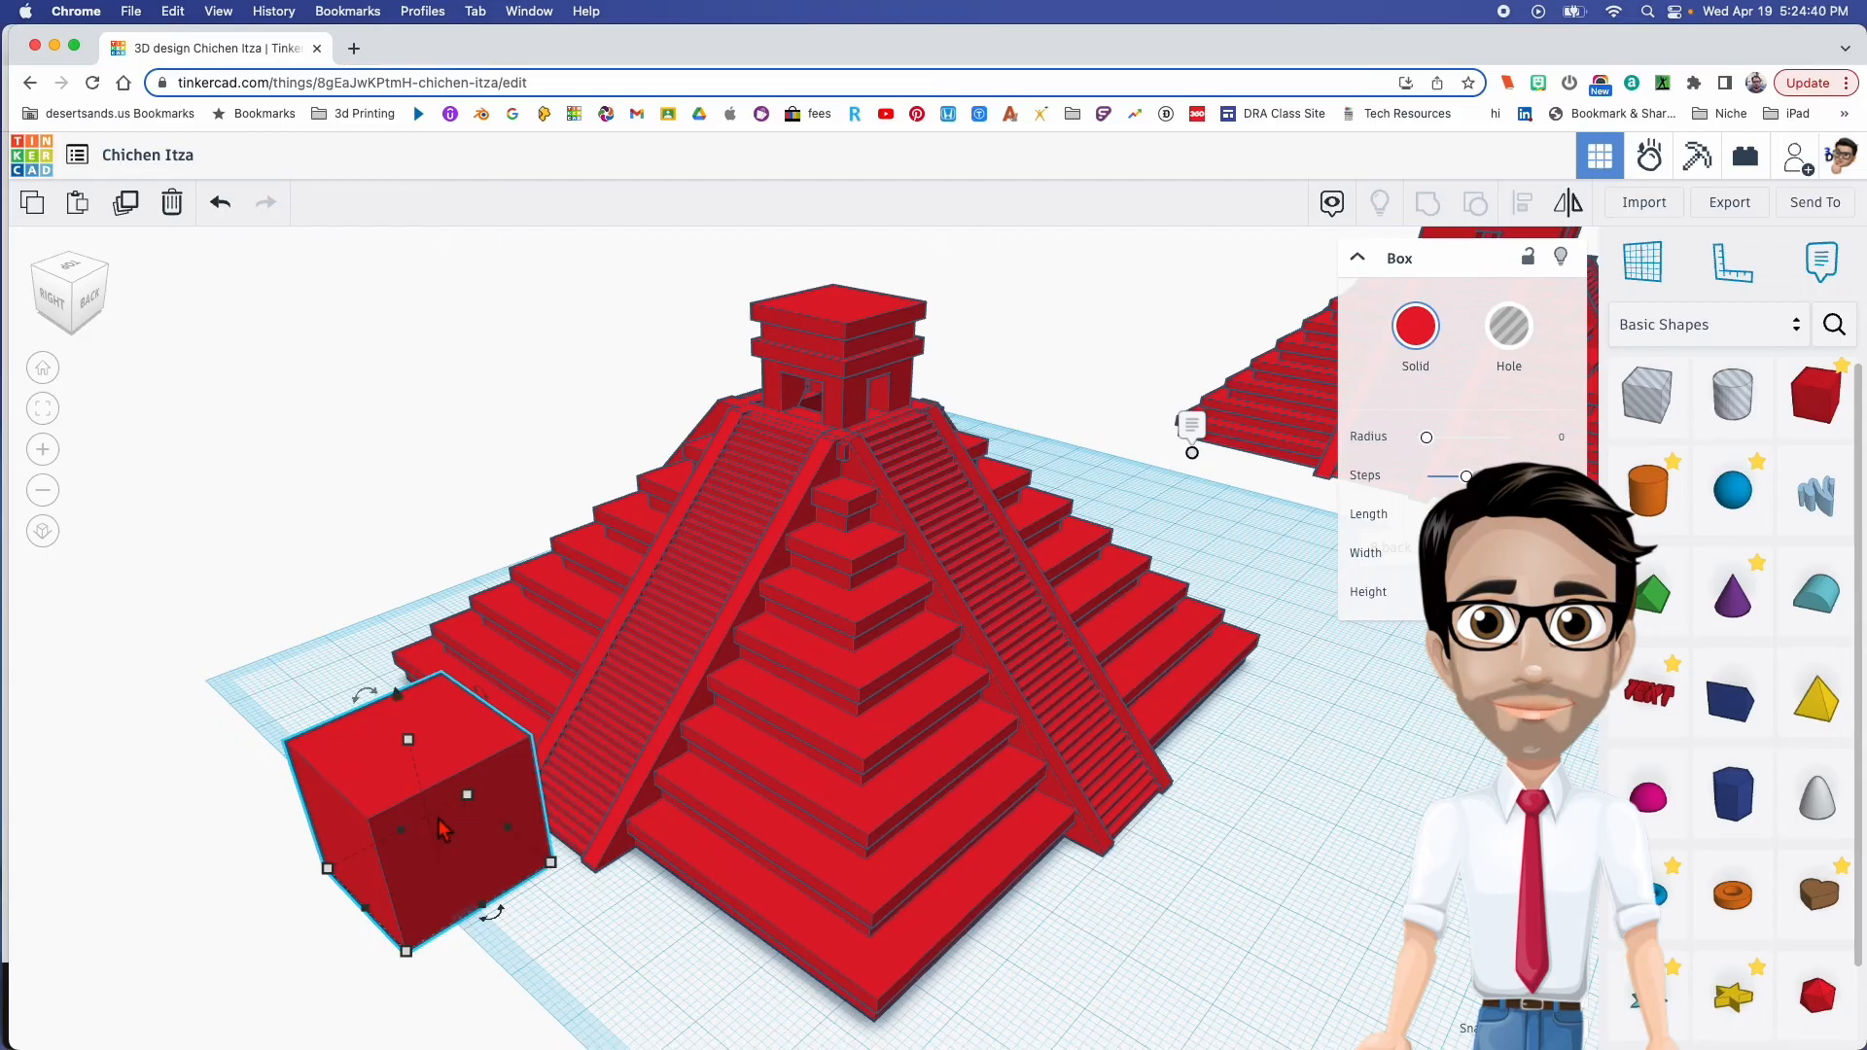
{"action": "key", "text": "Delete"}
Inspect the finished pyramid's staircases, terraces and temple from several sides and from a low angle
{"action": "right_click_drag", "start_coordinate": [438, 825], "coordinate": [728, 702]}
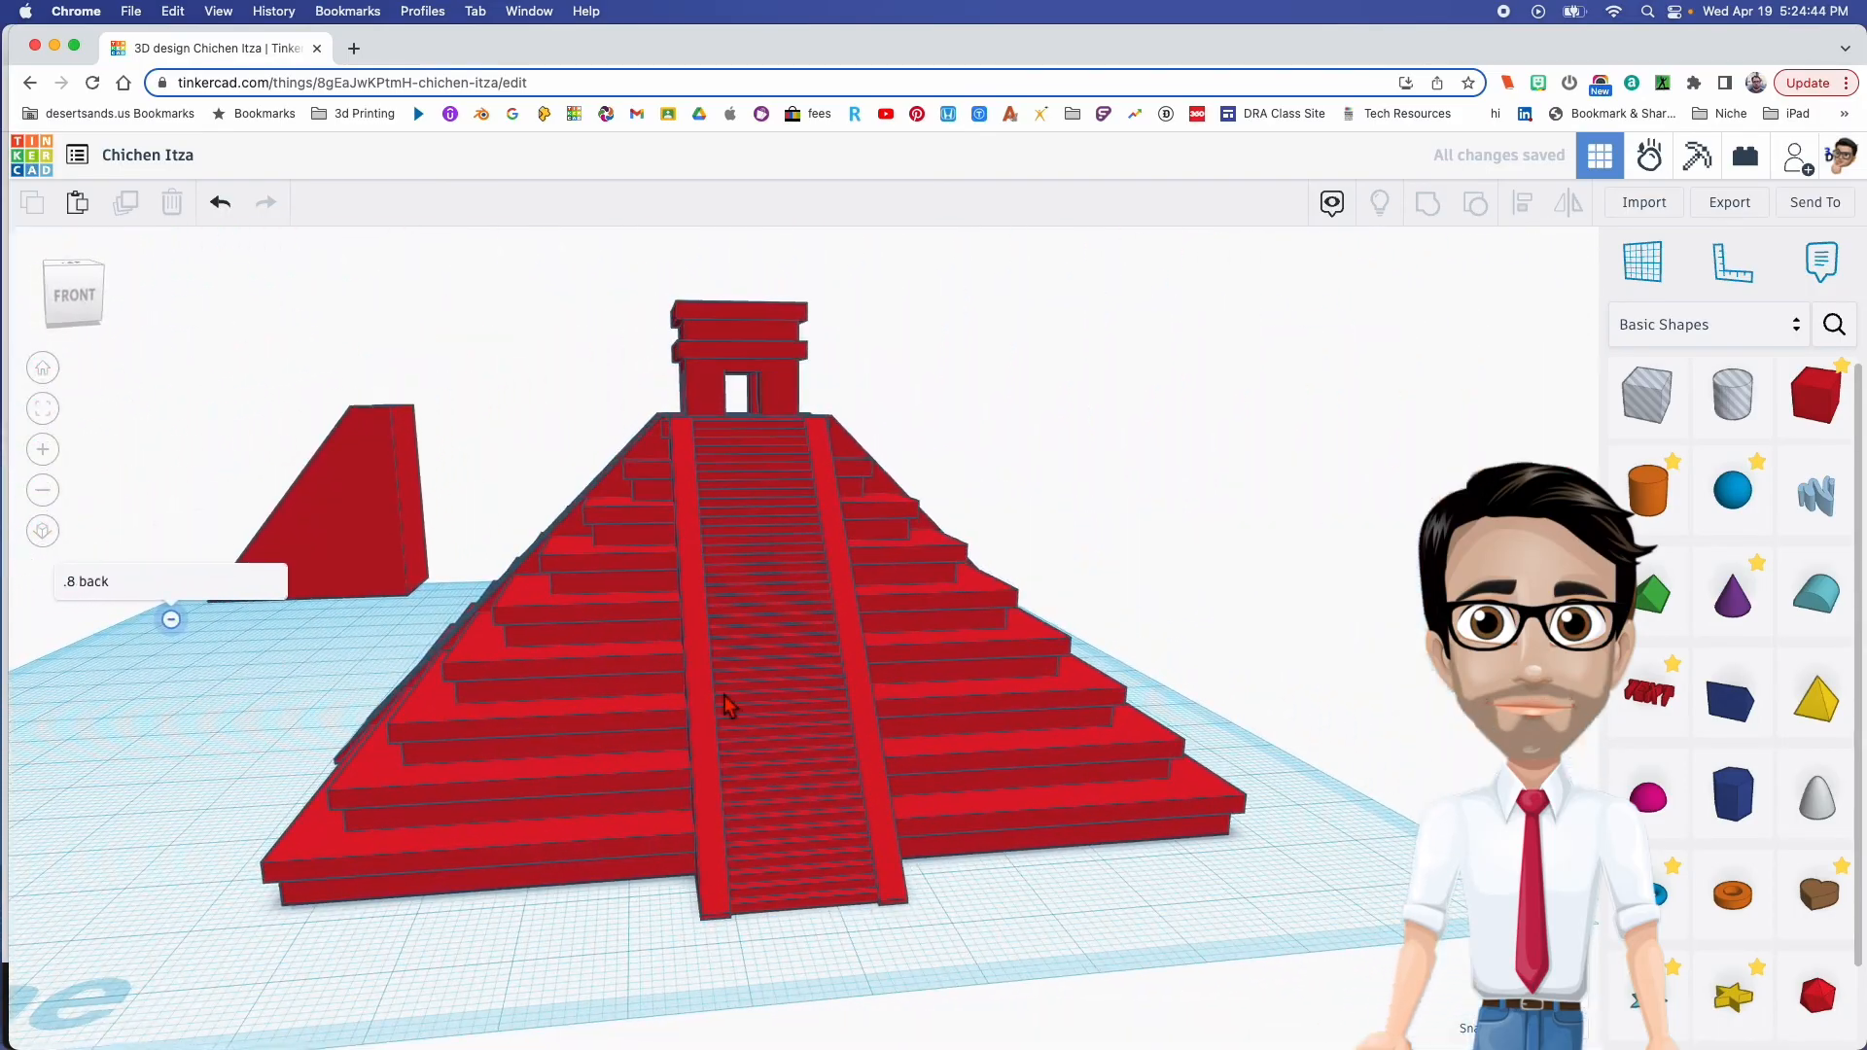
{"action": "right_click_drag", "start_coordinate": [909, 634], "coordinate": [622, 862]}
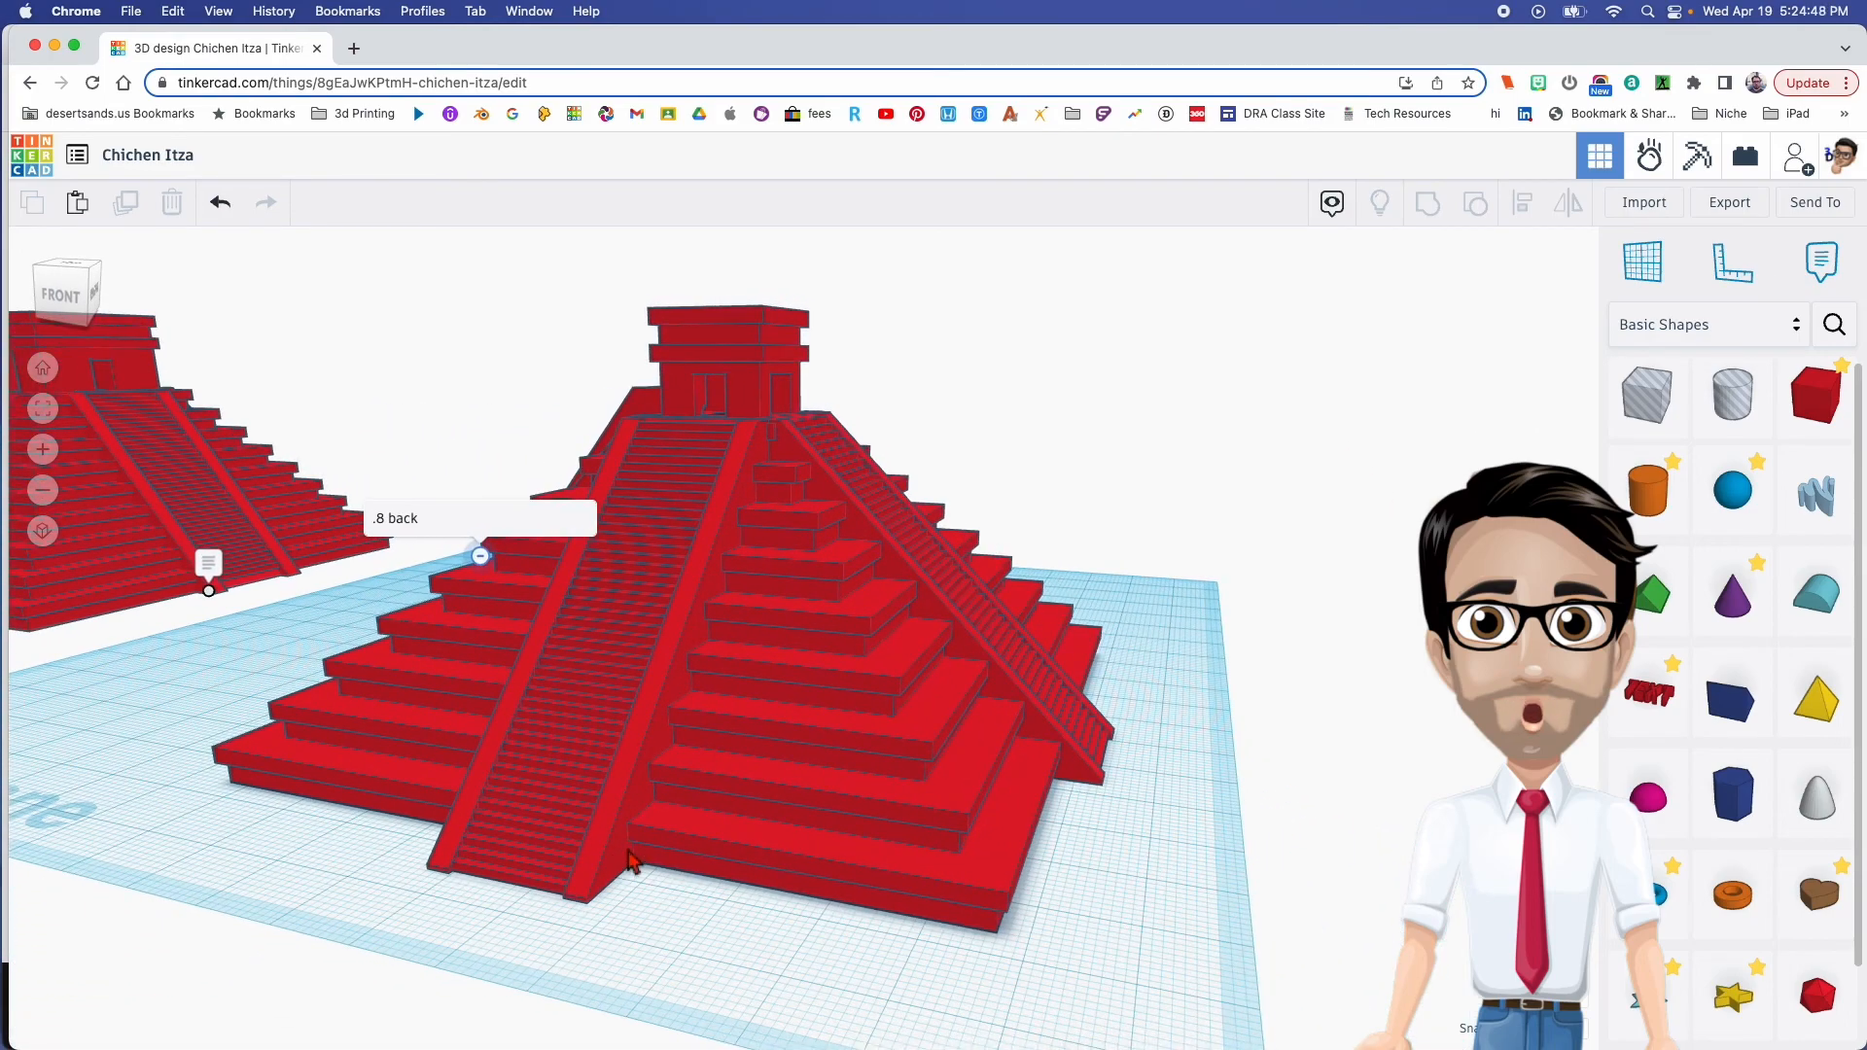
{"action": "right_click_drag", "start_coordinate": [635, 688], "coordinate": [882, 641]}
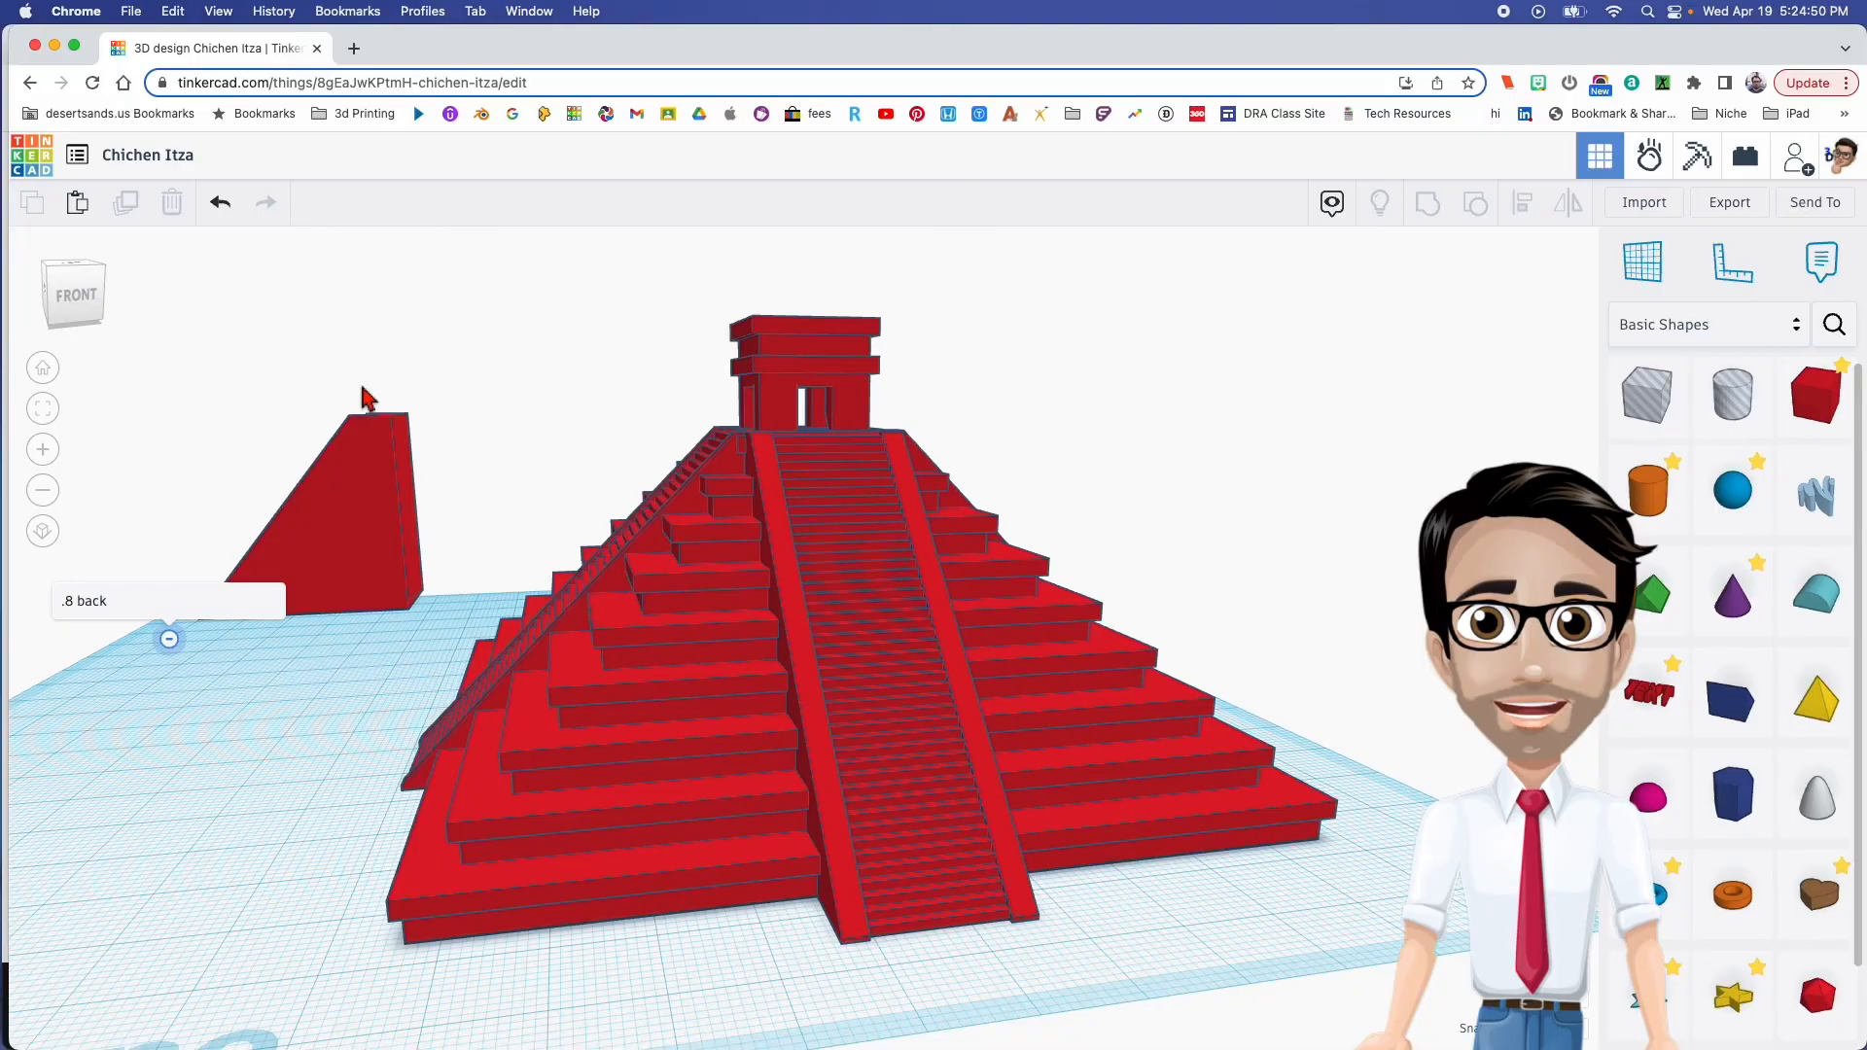
{"action": "right_click_drag", "start_coordinate": [742, 515], "coordinate": [875, 500]}
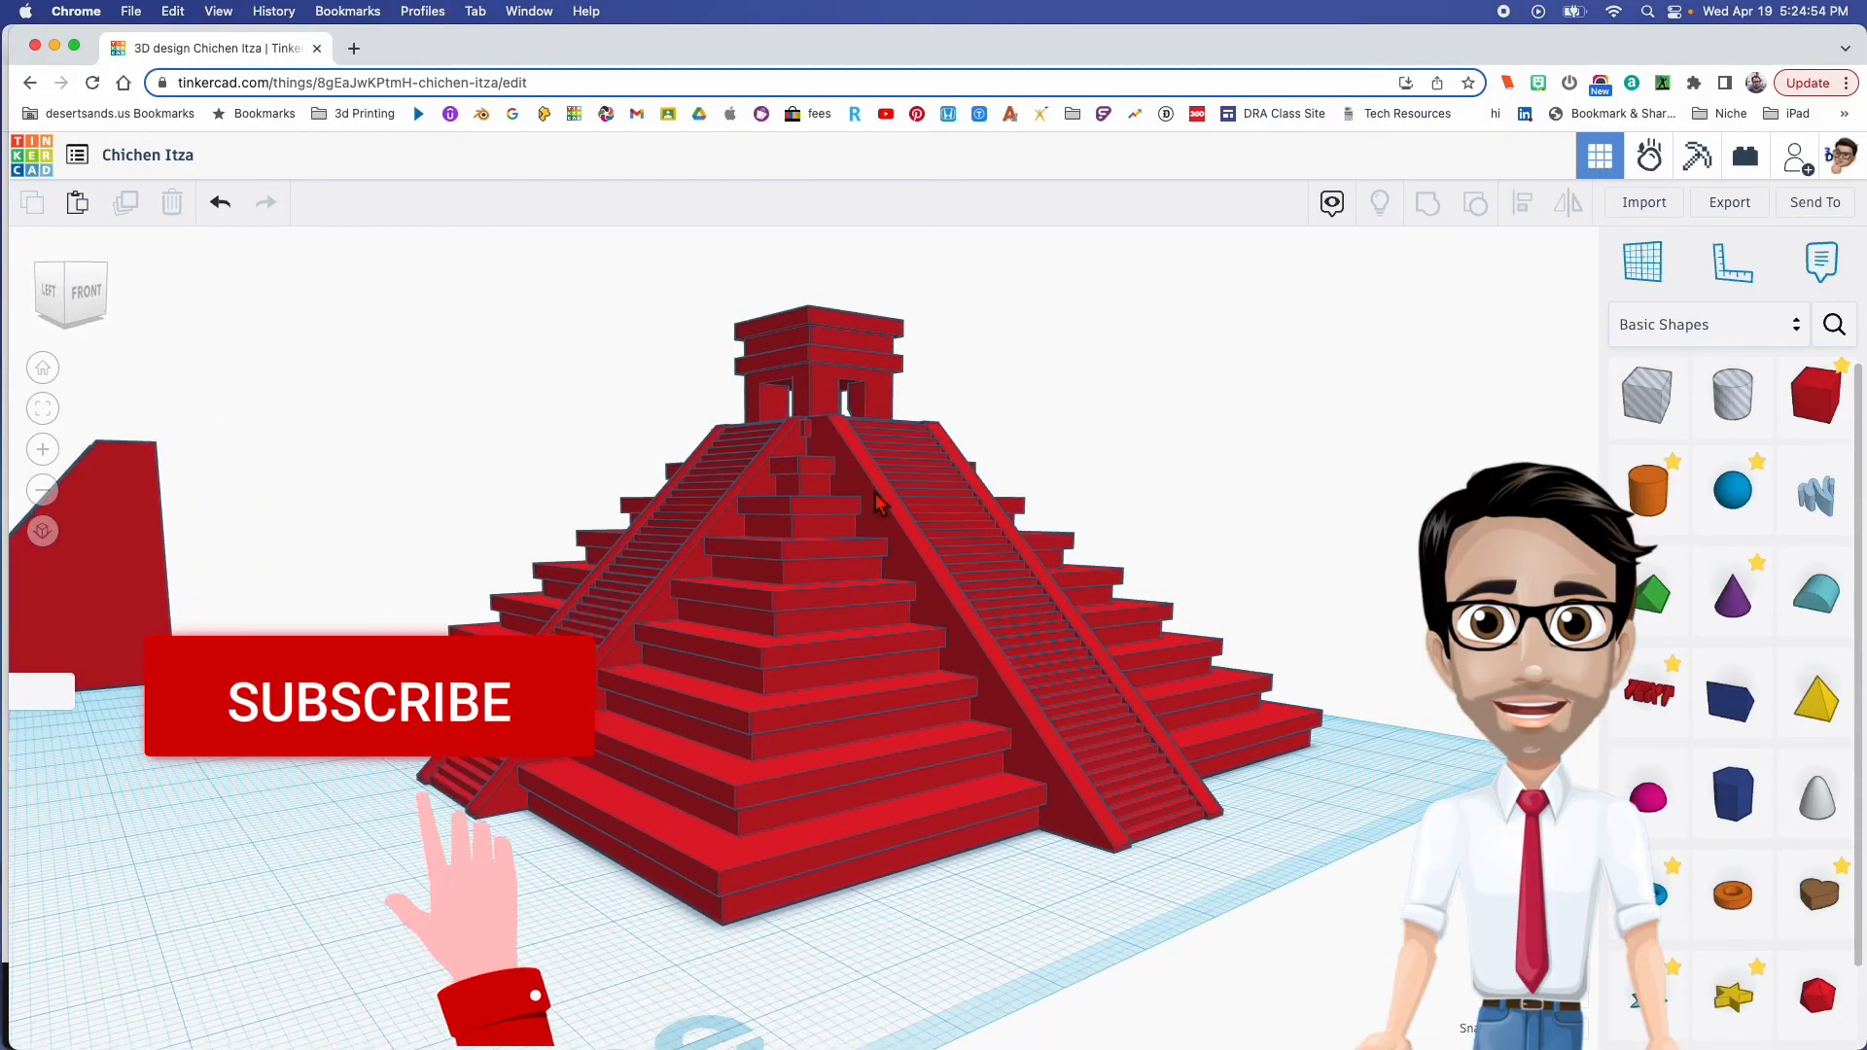
{"action": "right_click_drag", "start_coordinate": [935, 512], "coordinate": [899, 469]}
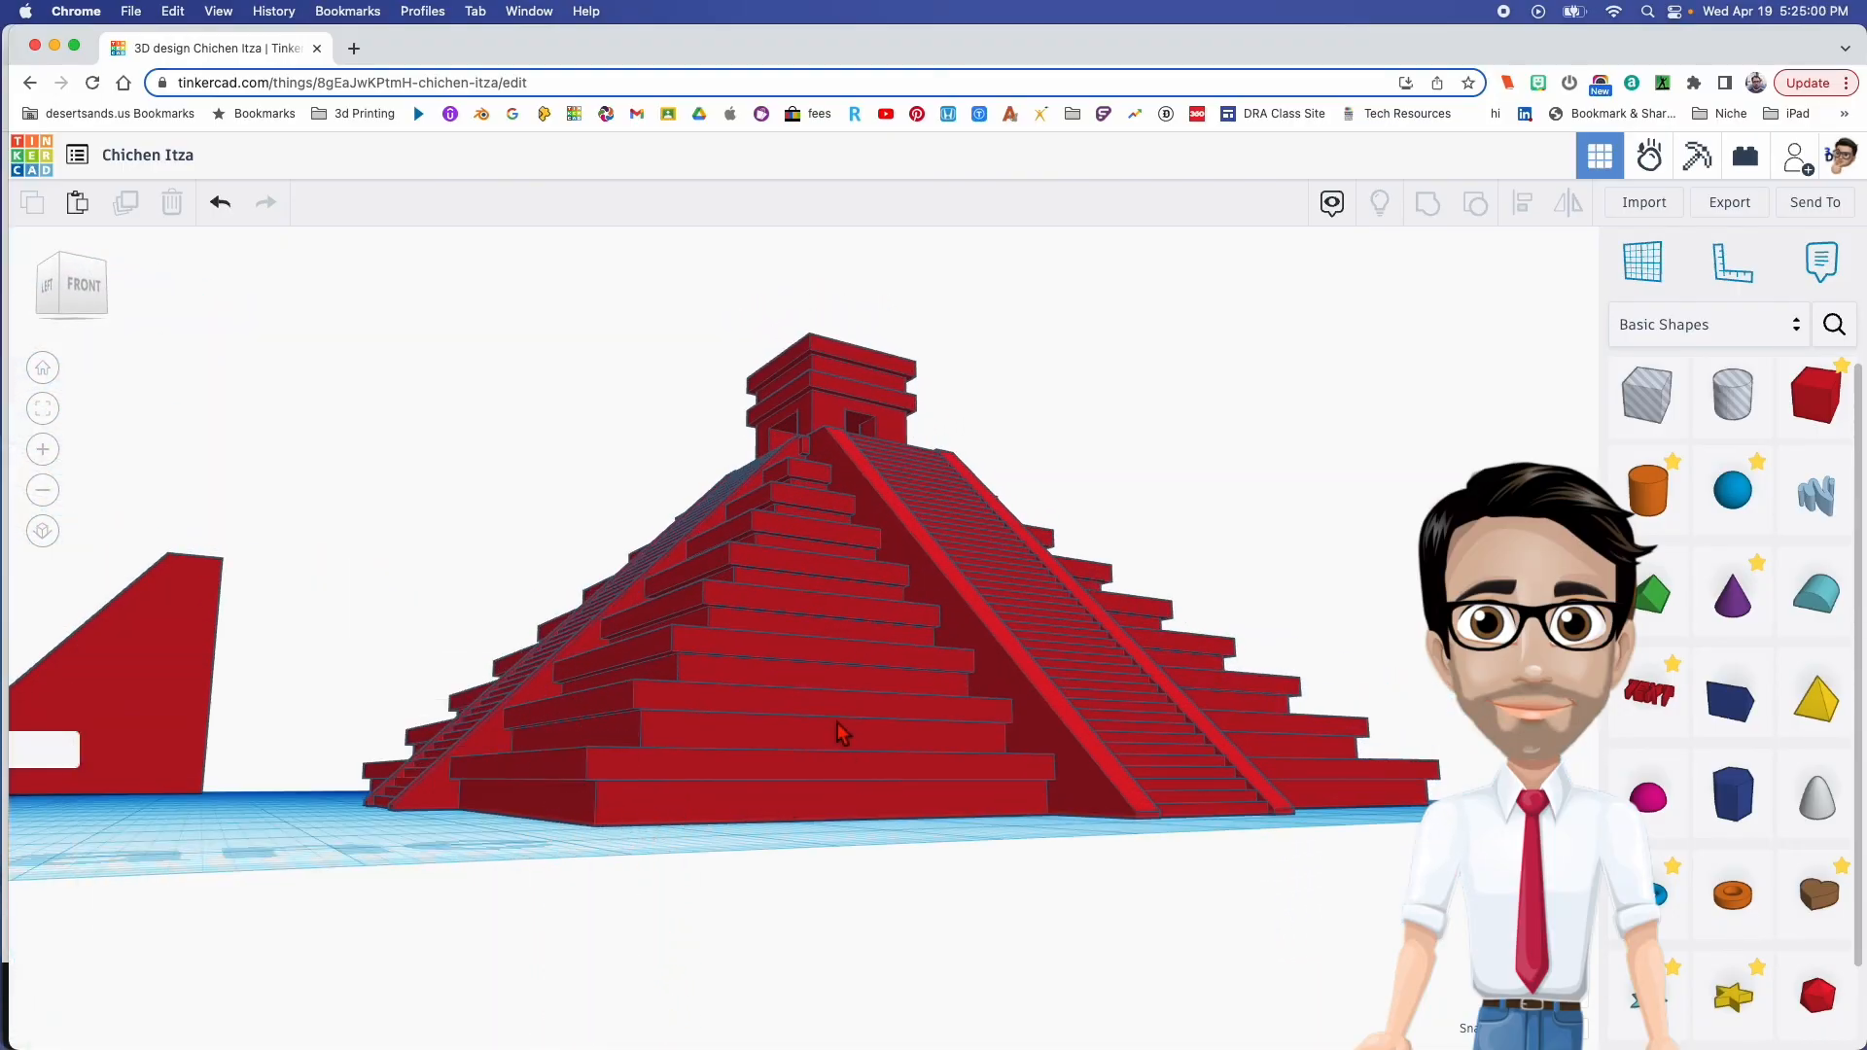
{"action": "right_click_drag", "start_coordinate": [842, 731], "coordinate": [791, 778]}
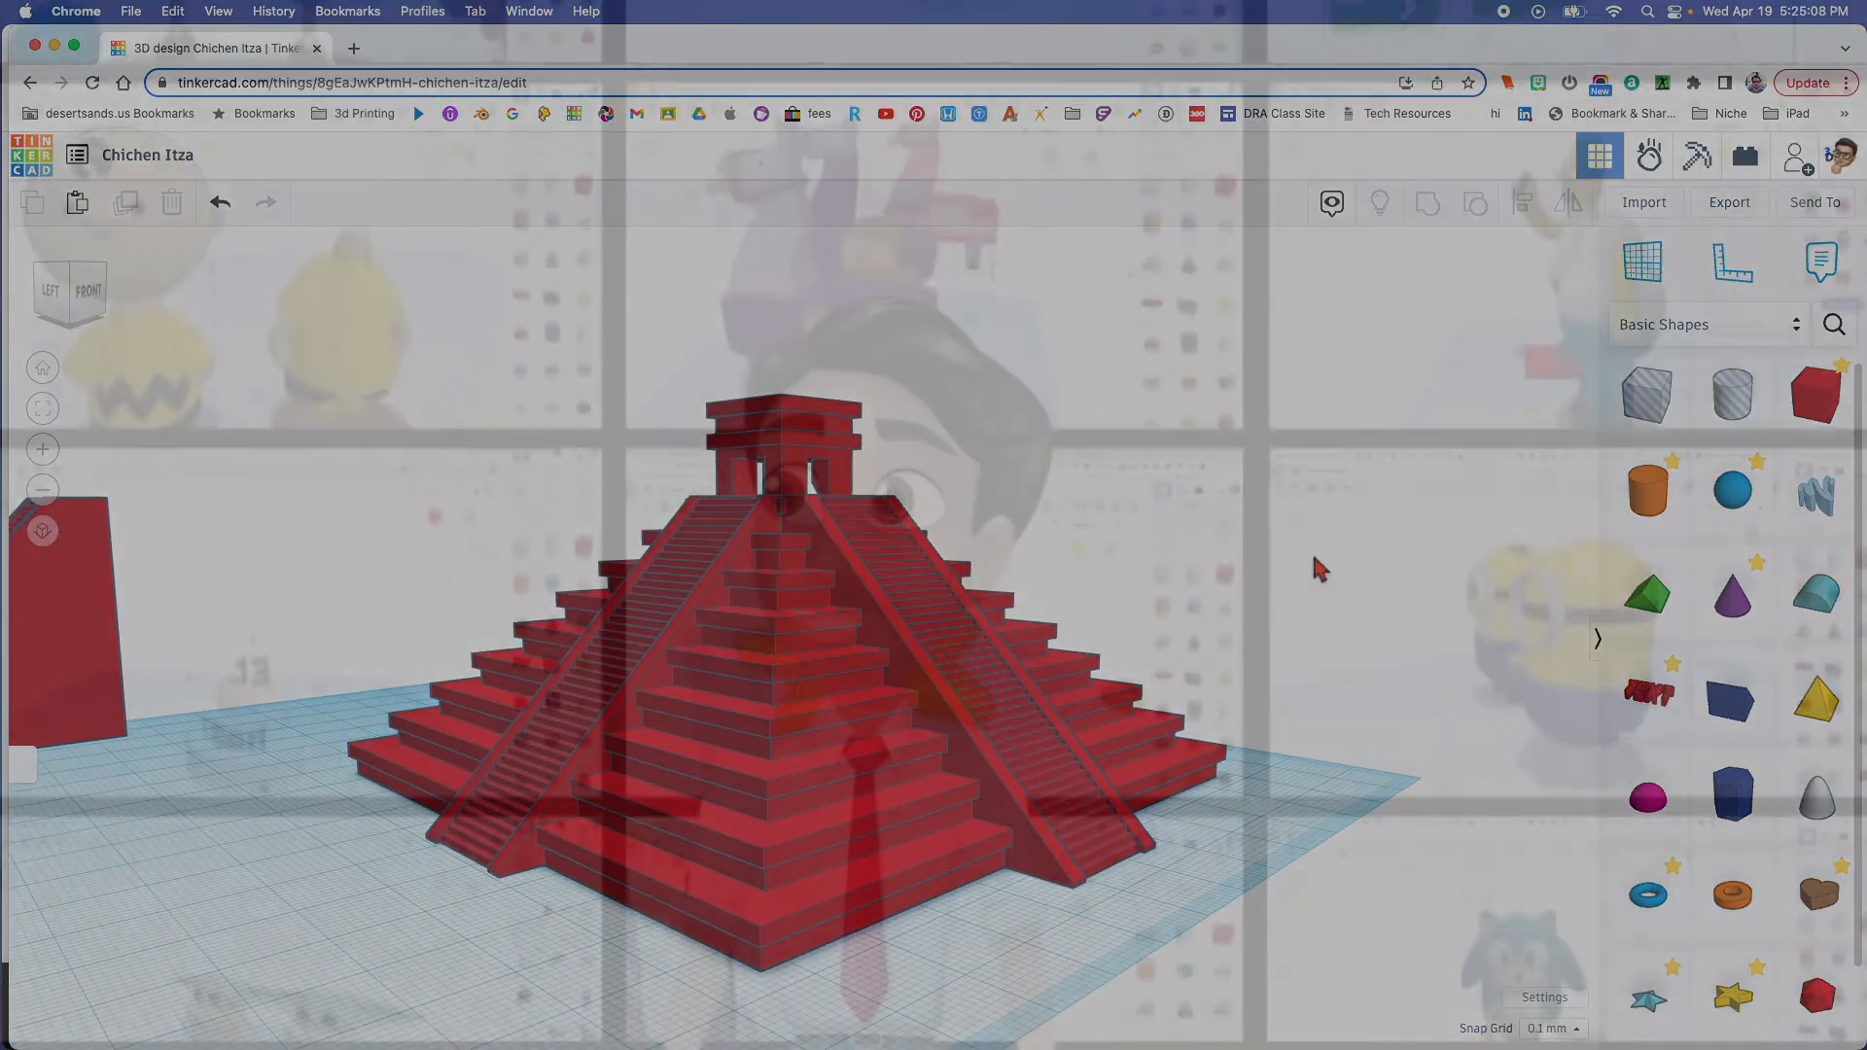